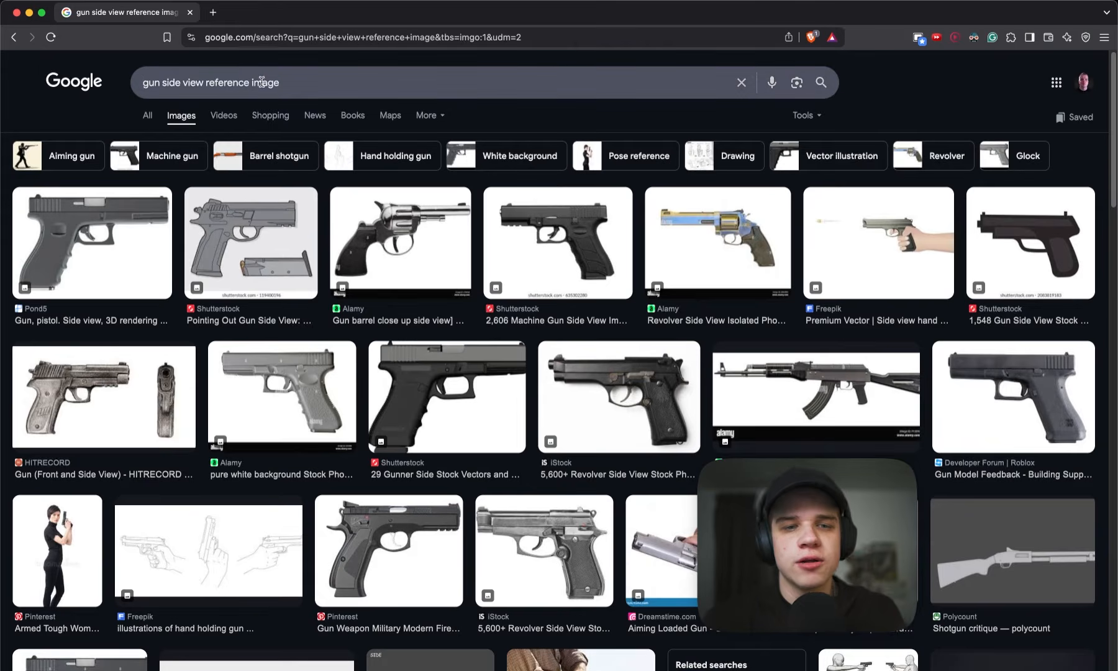
- Open the iStock side-view photo of the black pistol at full size in its own tab and copy the image
click(954, 140)
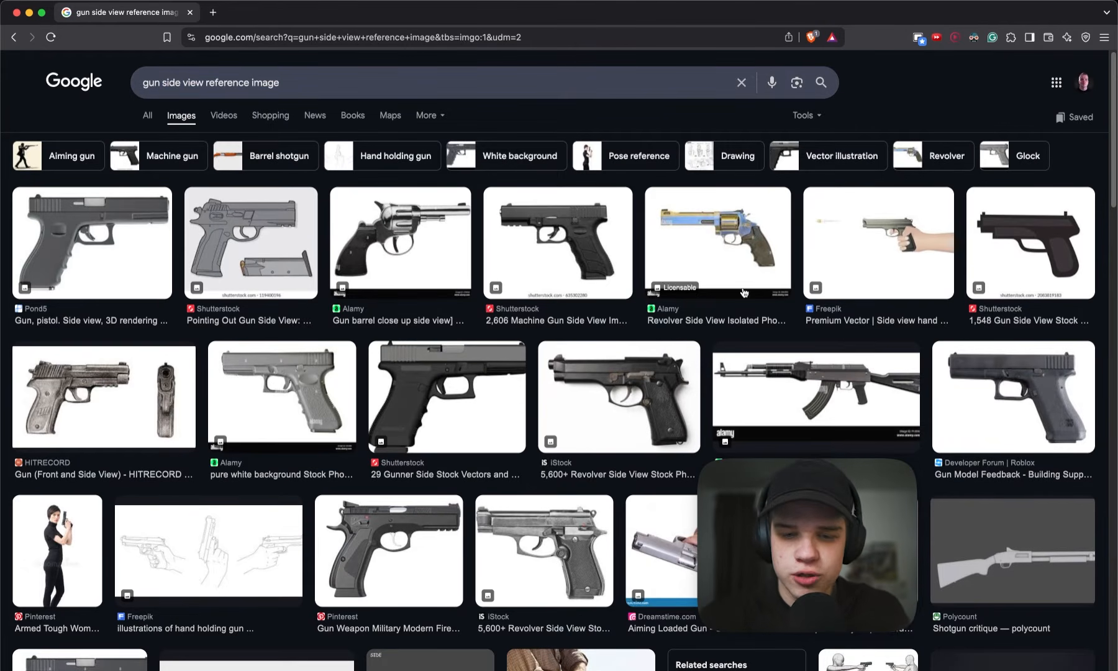
click(612, 406)
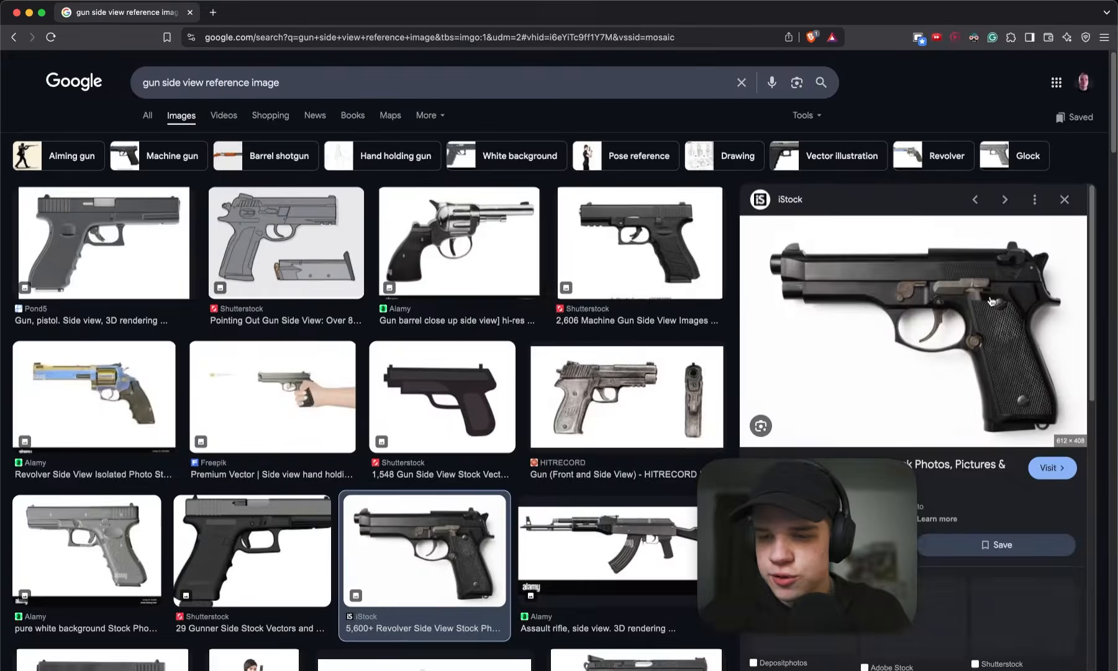
right_click(870, 320)
click(912, 442)
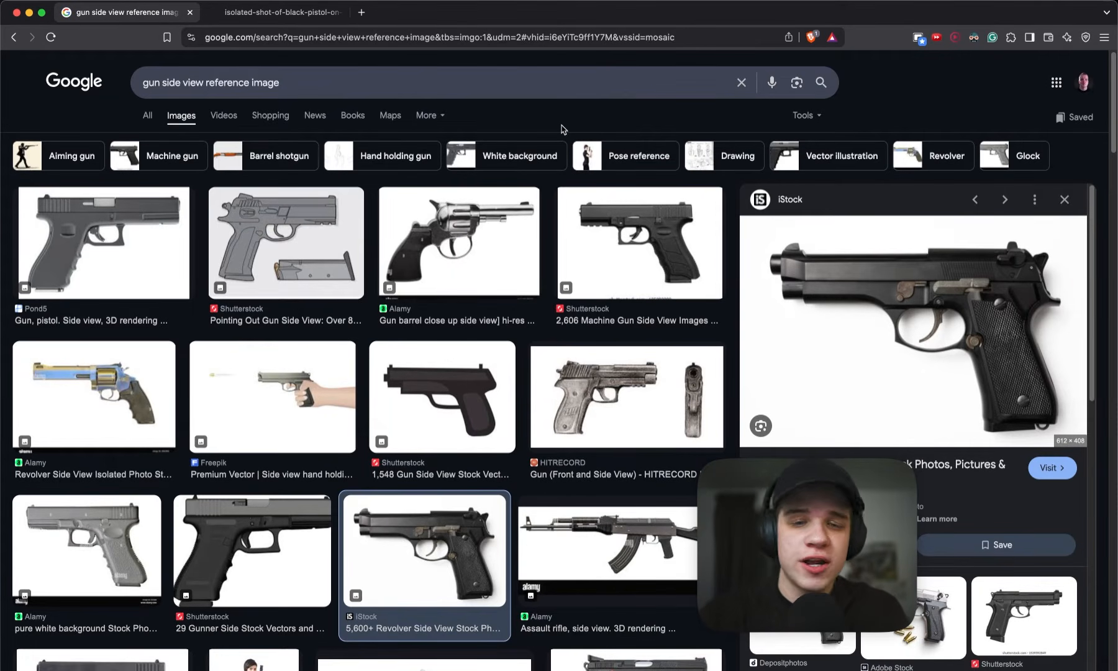
drag(283, 82, 124, 82)
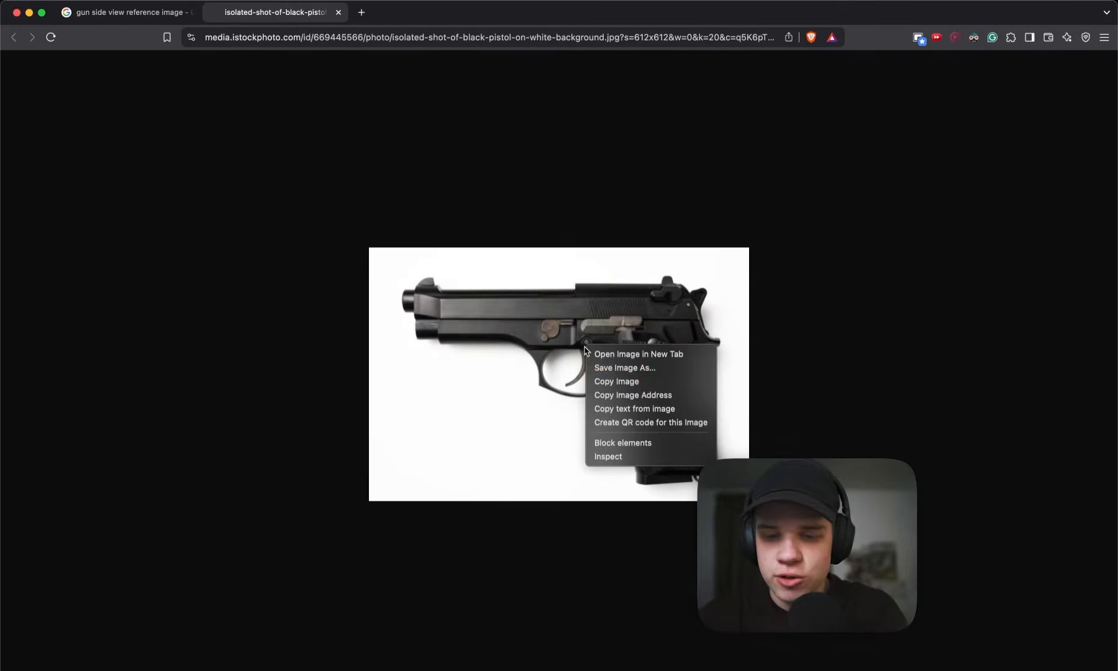
click(619, 381)
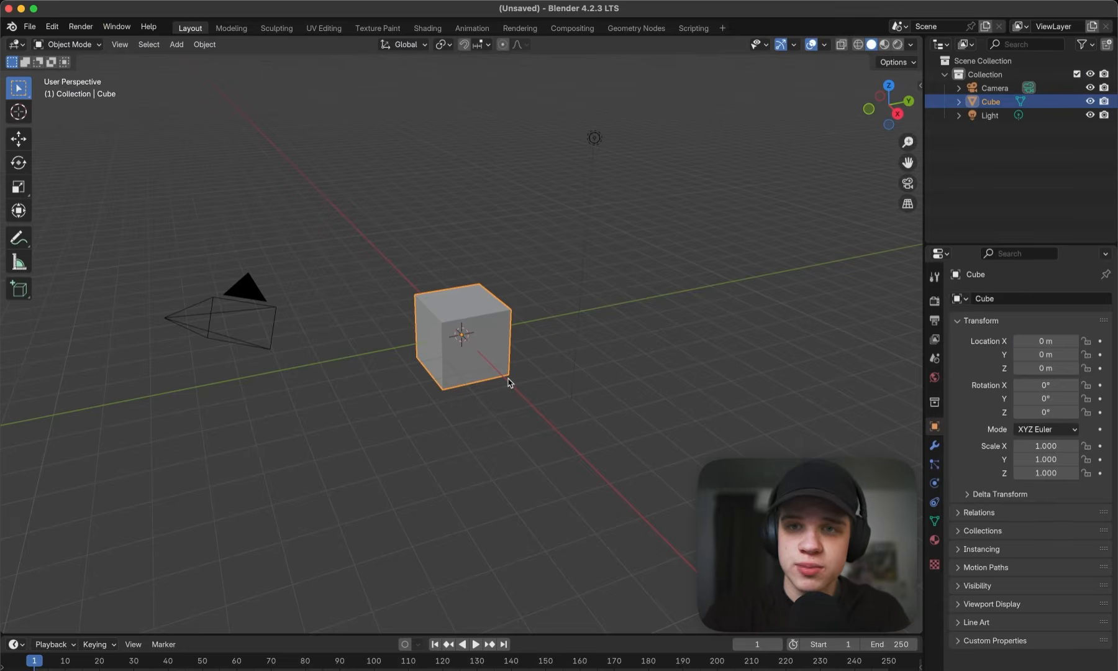
- Switch to Blender and delete the default camera, cube and light from the scene
middle_drag(508, 382, 688, 197)
key(a)
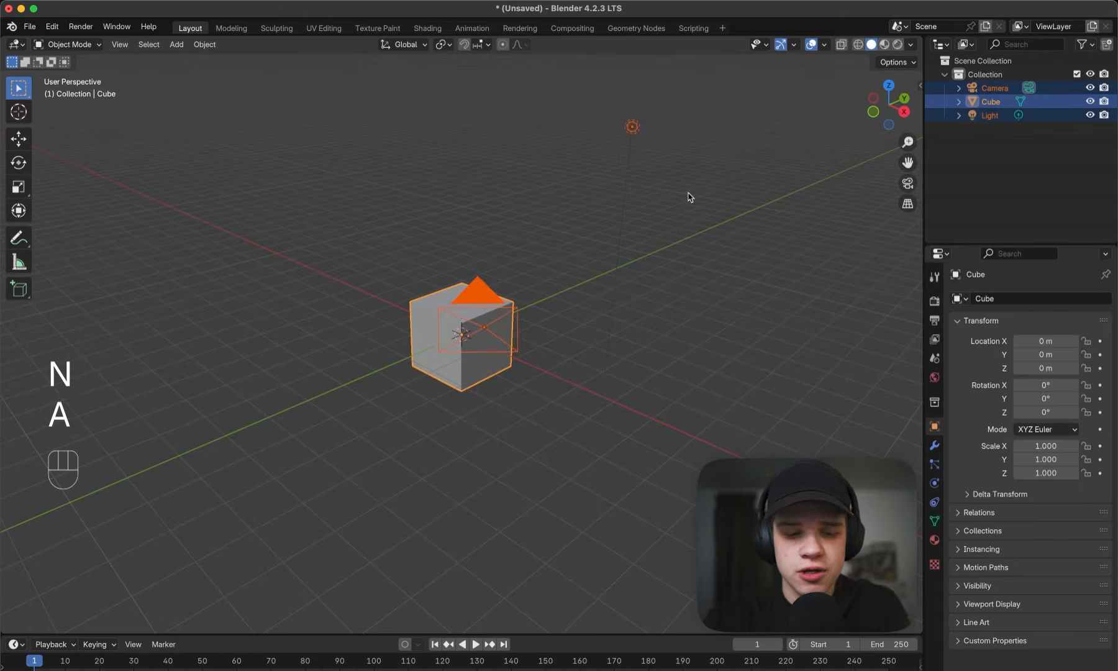
key(x)
click(688, 197)
- Add the iStock pistol photo from the Downloads folder as a reference image in front orthographic view
key(shift+a)
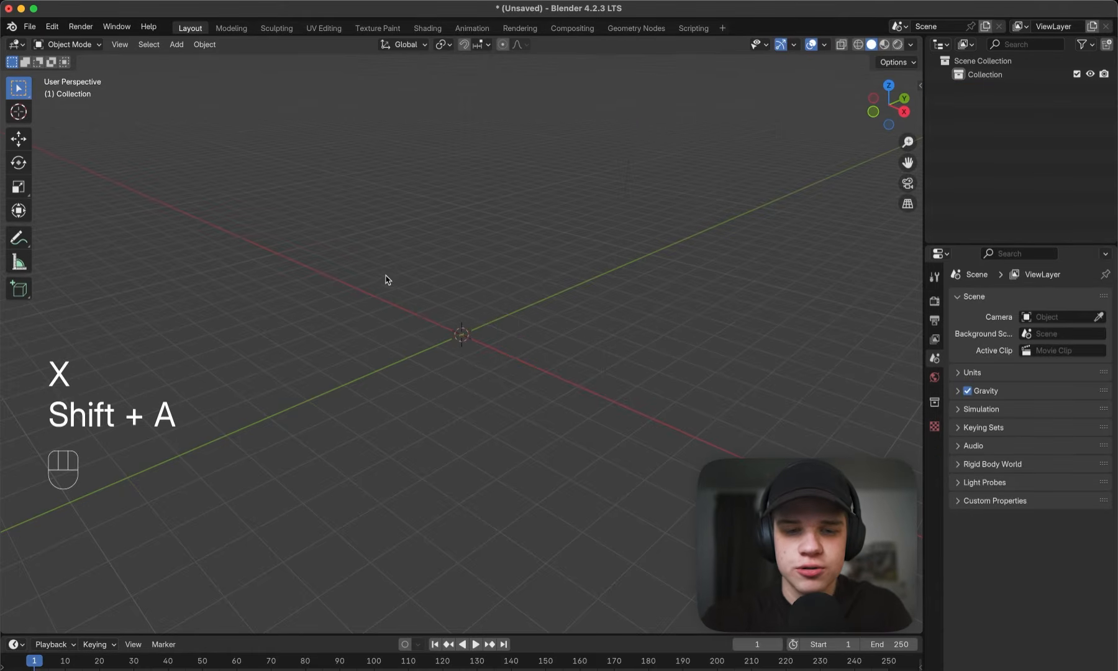
key(grave)
key(grave)
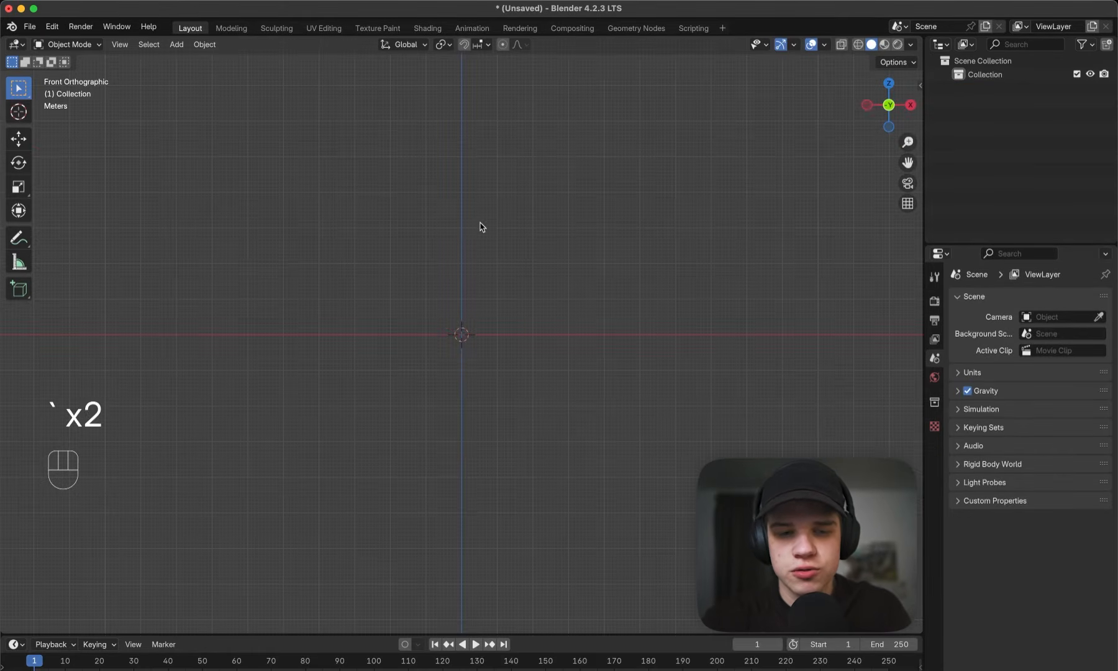
key(grave)
key(shift+a)
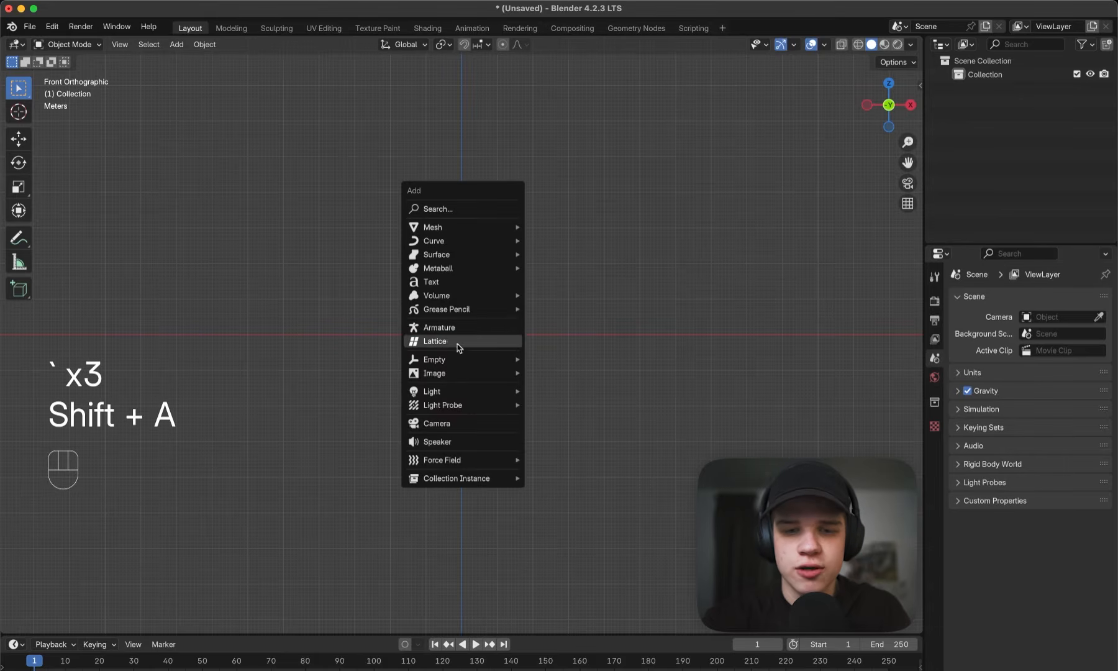
mouse_move(439, 373)
click(564, 376)
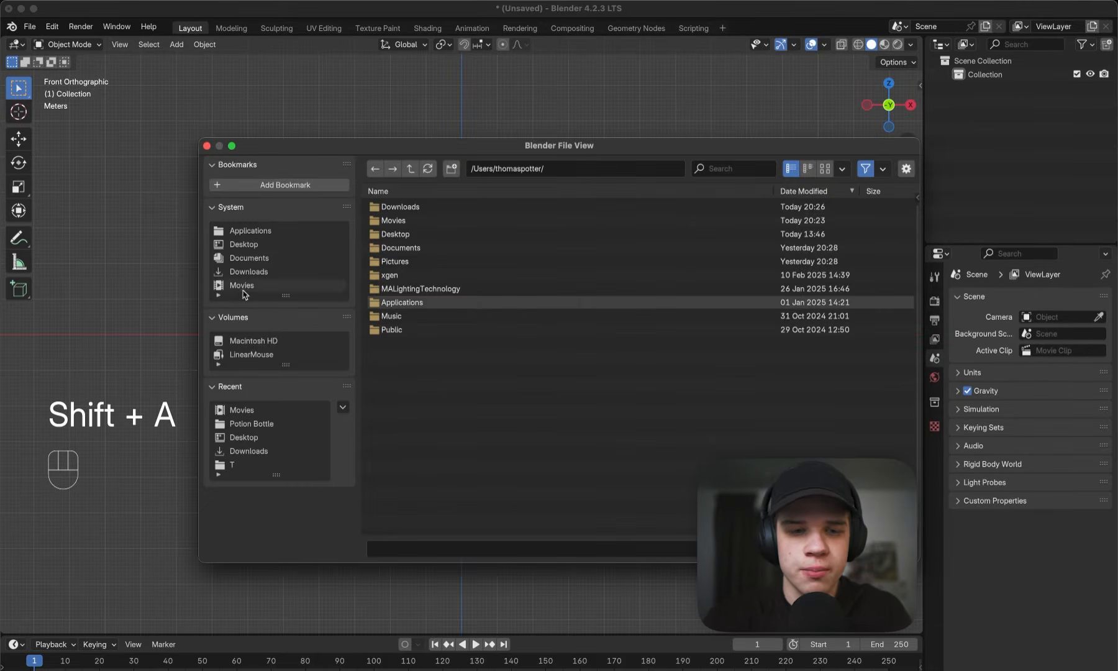
click(249, 272)
double_click(460, 507)
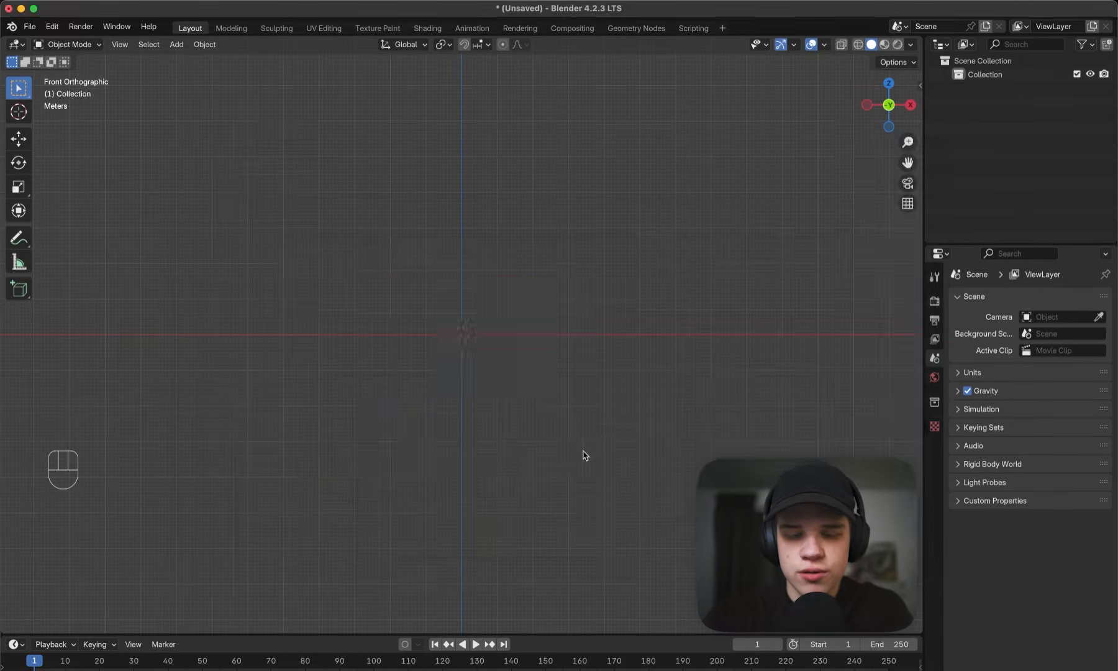
- Rotate the pistol reference image 90 degrees about the Z axis
scroll(471, 305, up, 6)
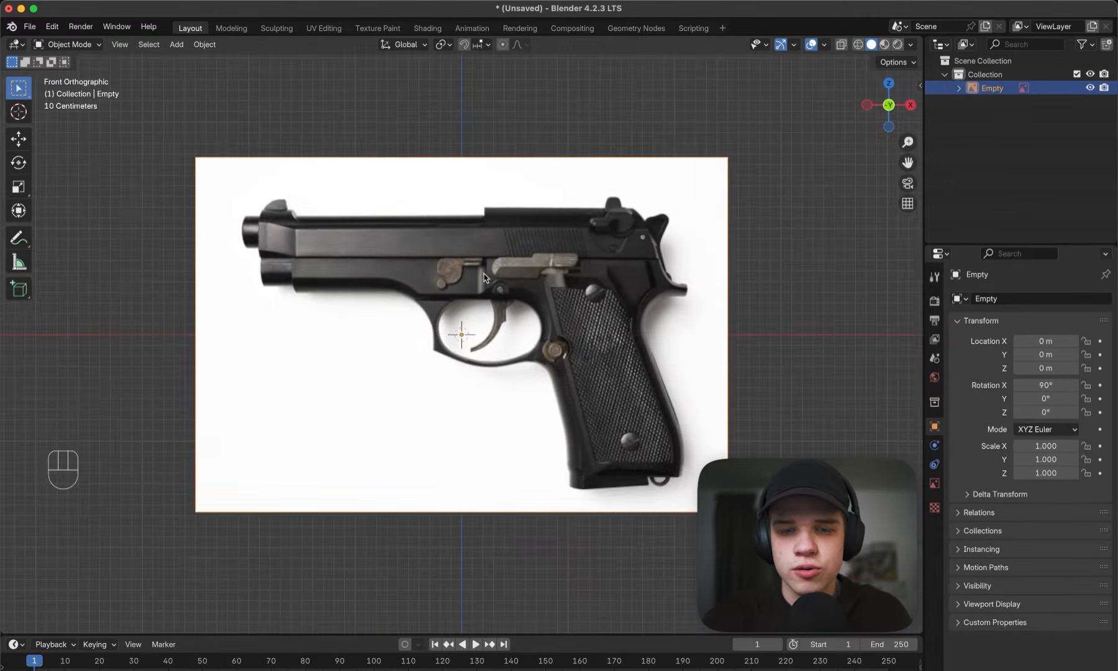
middle_drag(527, 289, 498, 349)
scroll(502, 317, down, 2)
key(grave)
click(399, 274)
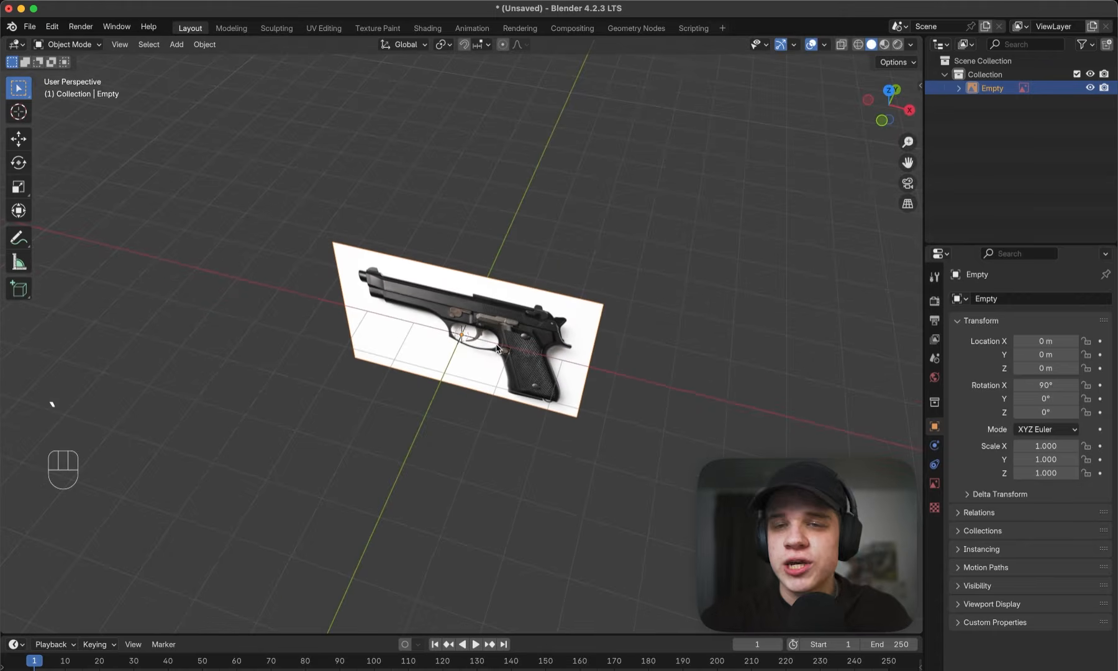
key(r)
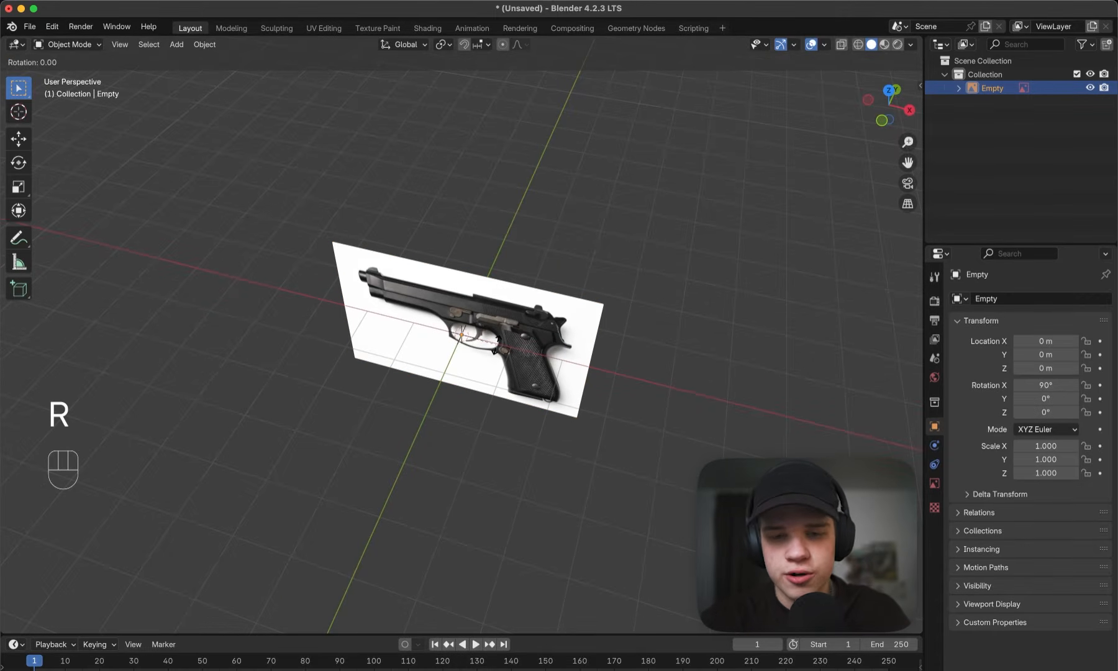
key(z)
key(9)
key(0)
key(Return)
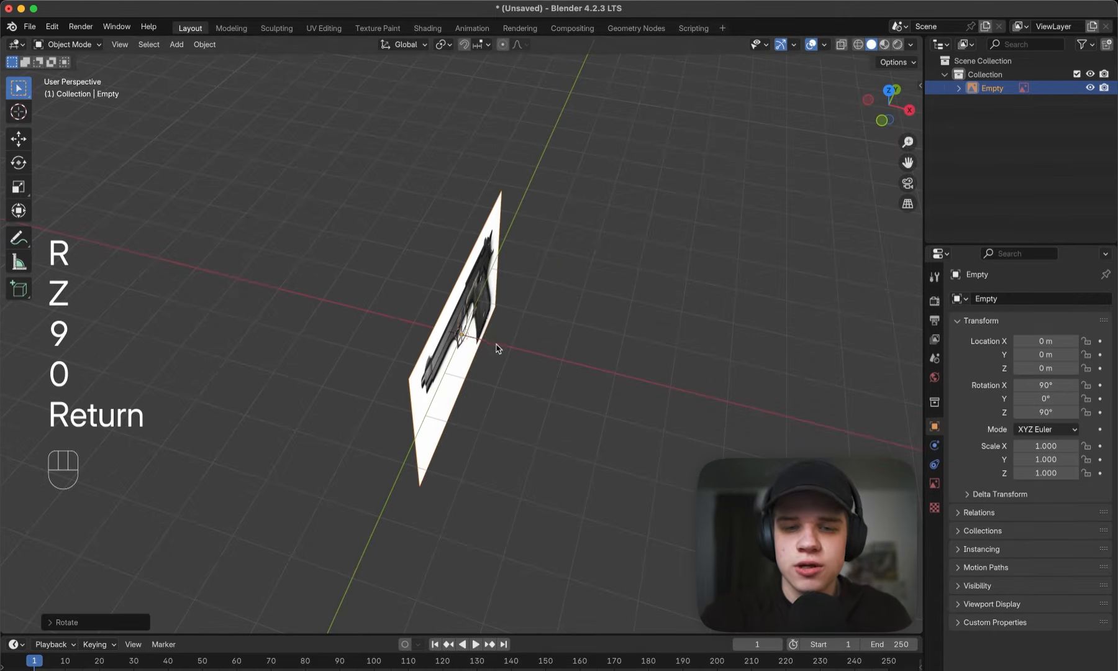
- Move the pistol reference image about 2.84 m in the negative X direction
key(g)
key(x)
click(464, 307)
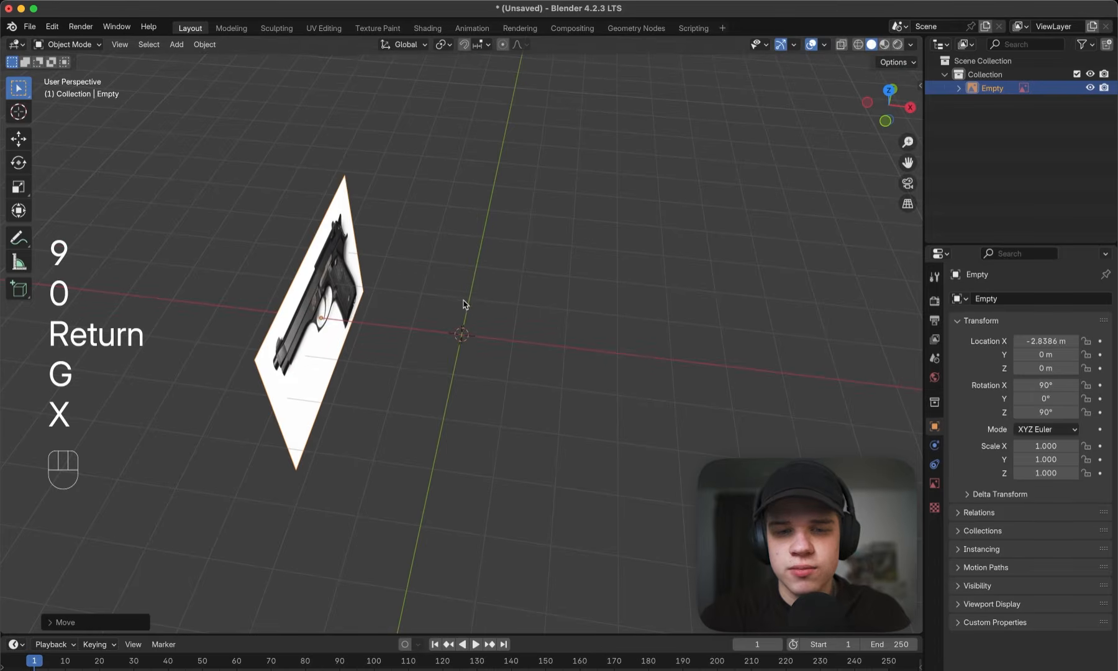
- Enable opacity on the pistol reference image, set it to 0.2, and deselect the image
key(grave)
click(667, 313)
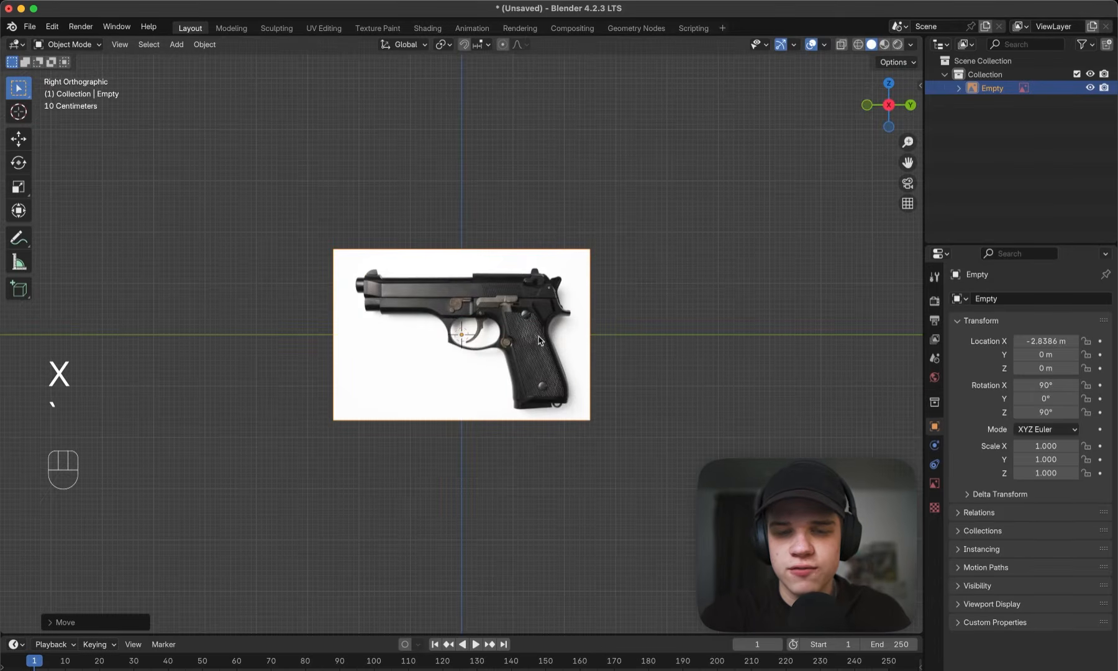
key(grave)
click(471, 307)
key(grave)
click(644, 314)
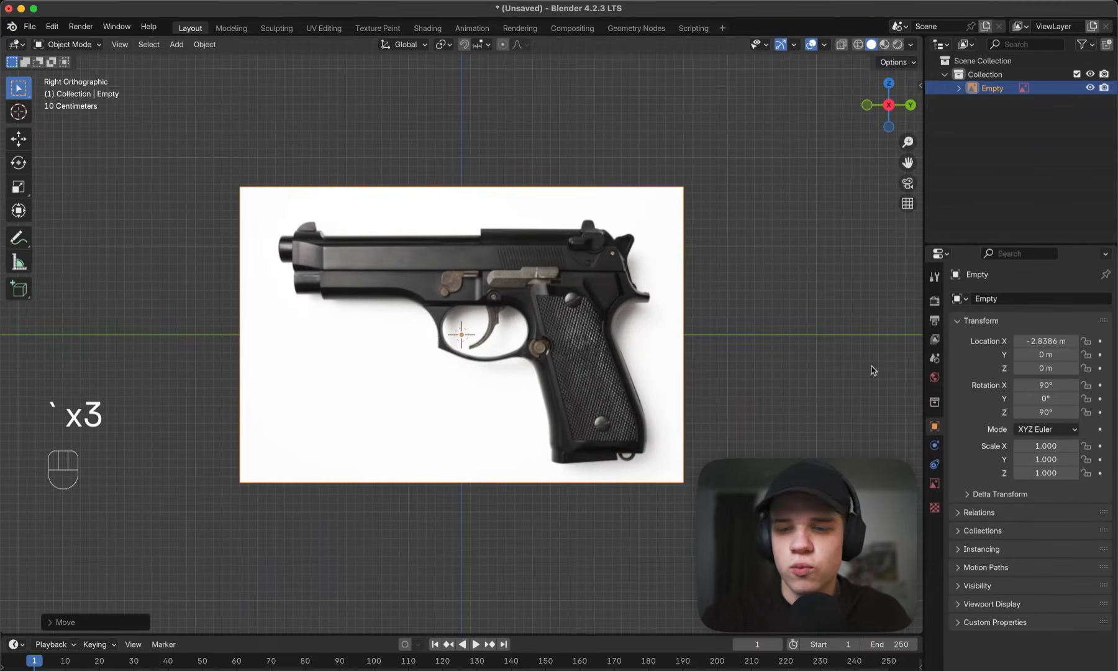
click(935, 483)
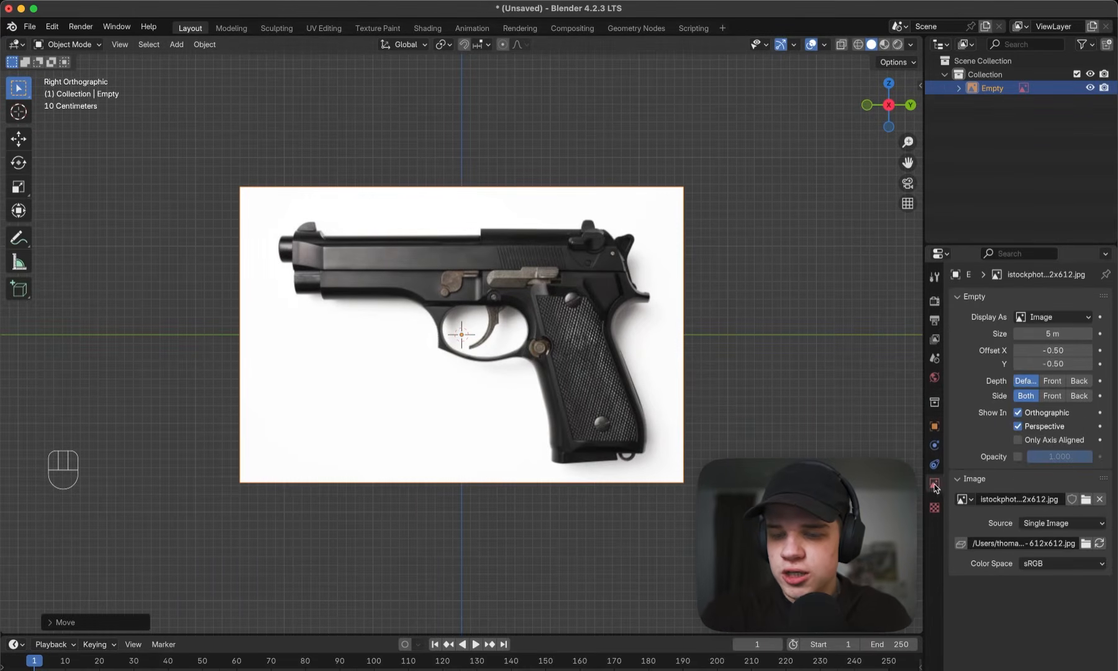
click(1018, 457)
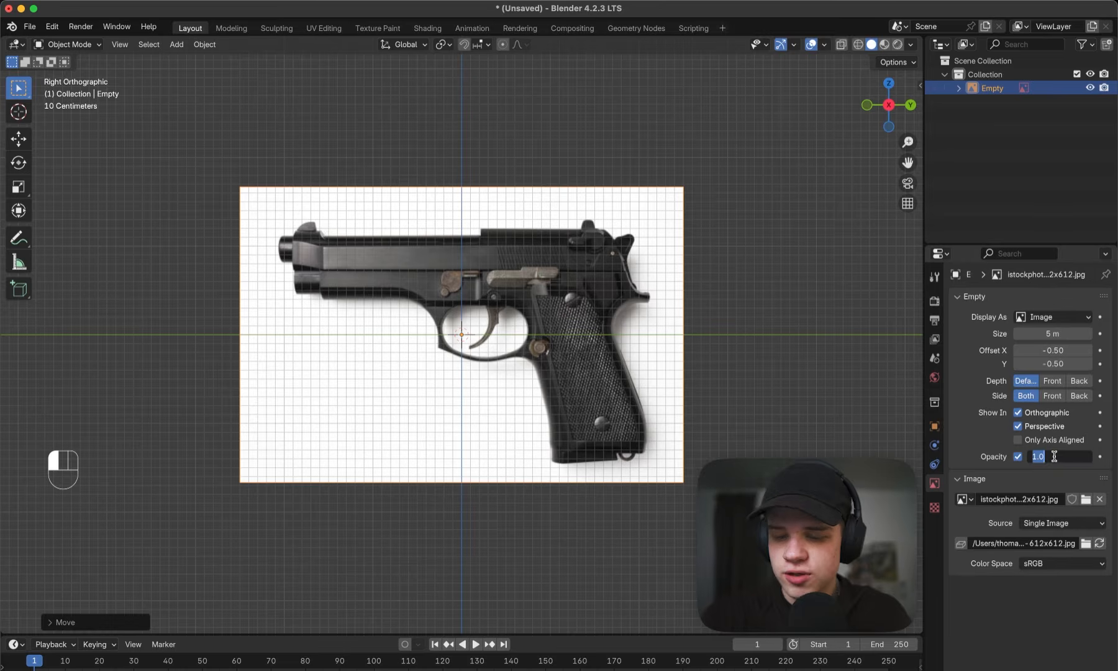
text(0.2)
key(Return)
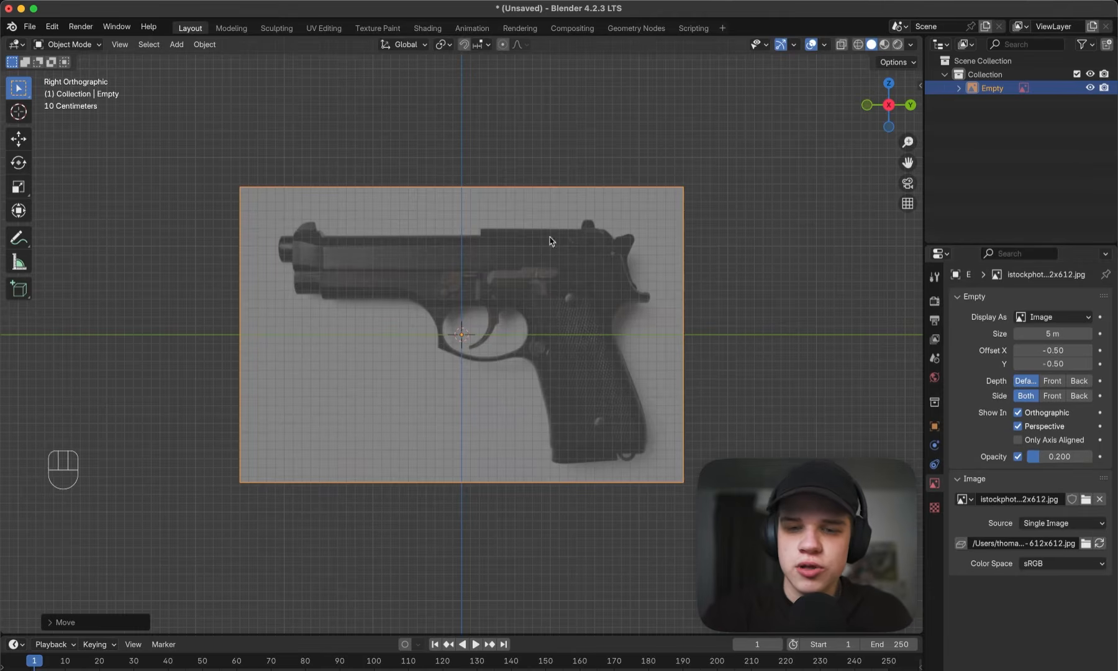
click(735, 256)
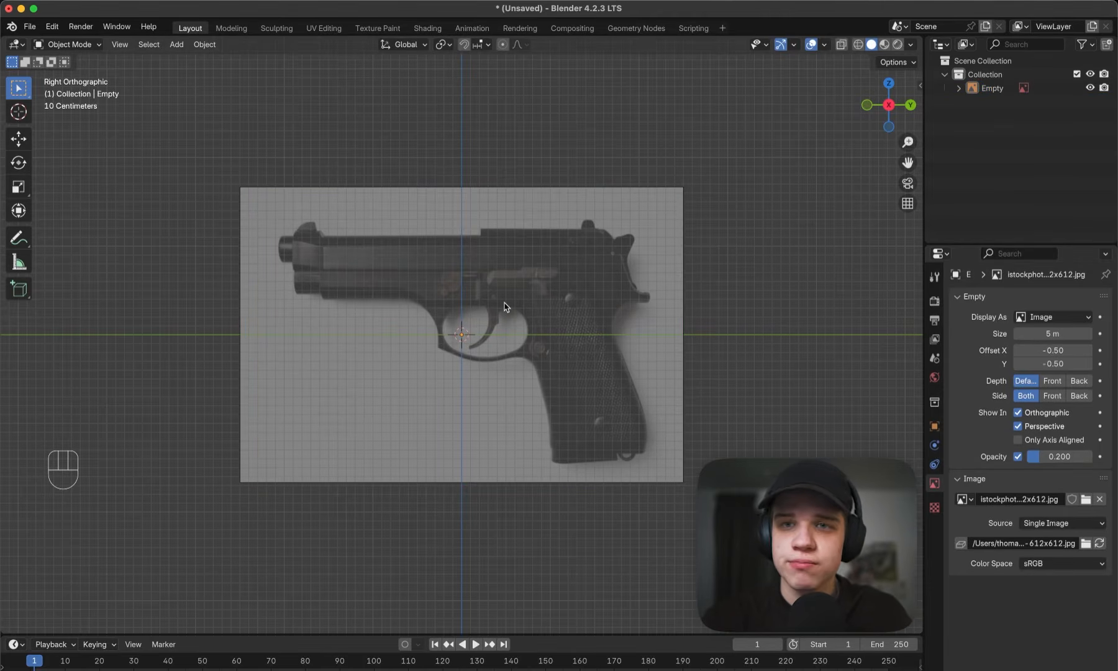
- Add a cube mesh in front of the pistol reference image
key(shift+a)
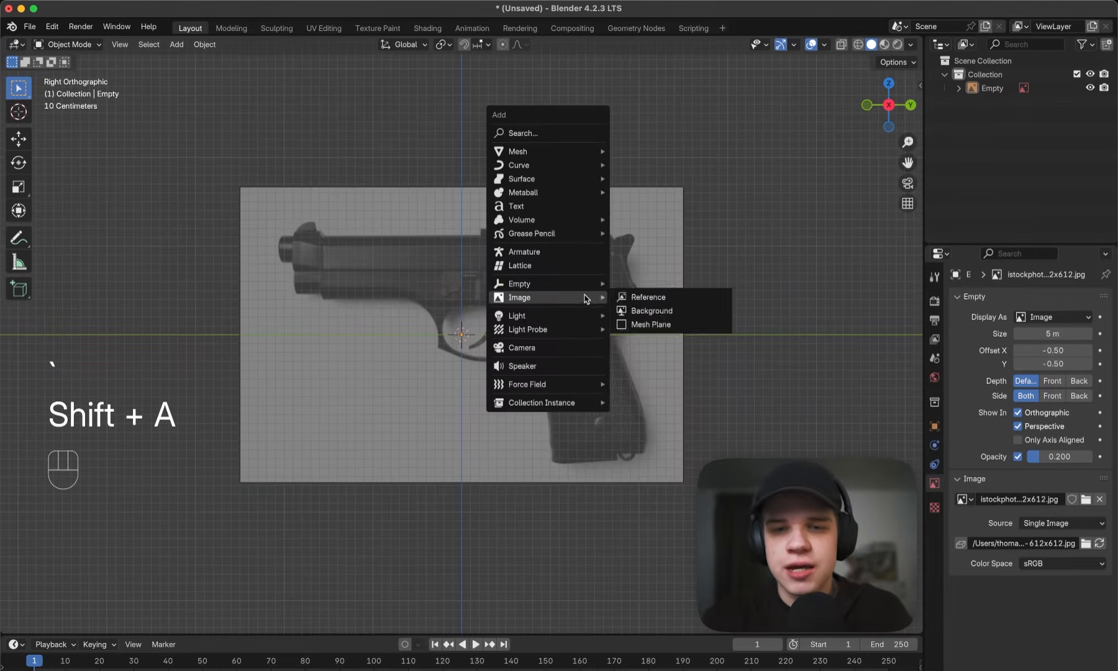
mouse_move(592, 151)
click(621, 166)
scroll(598, 304, up, 3)
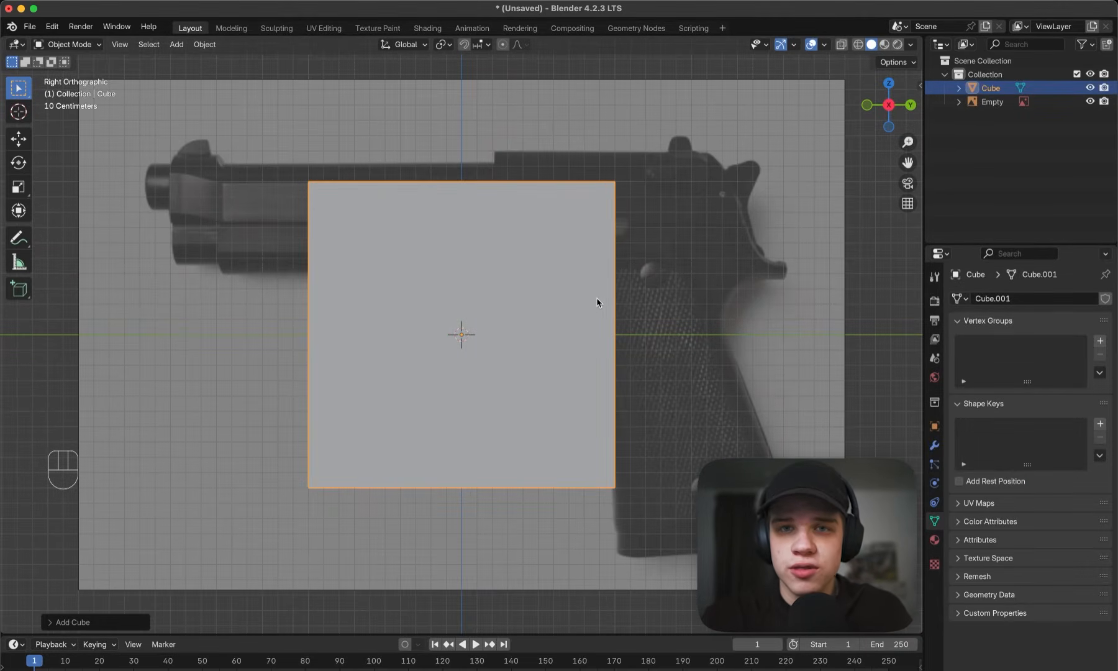
shift+middle_drag(562, 311, 536, 282)
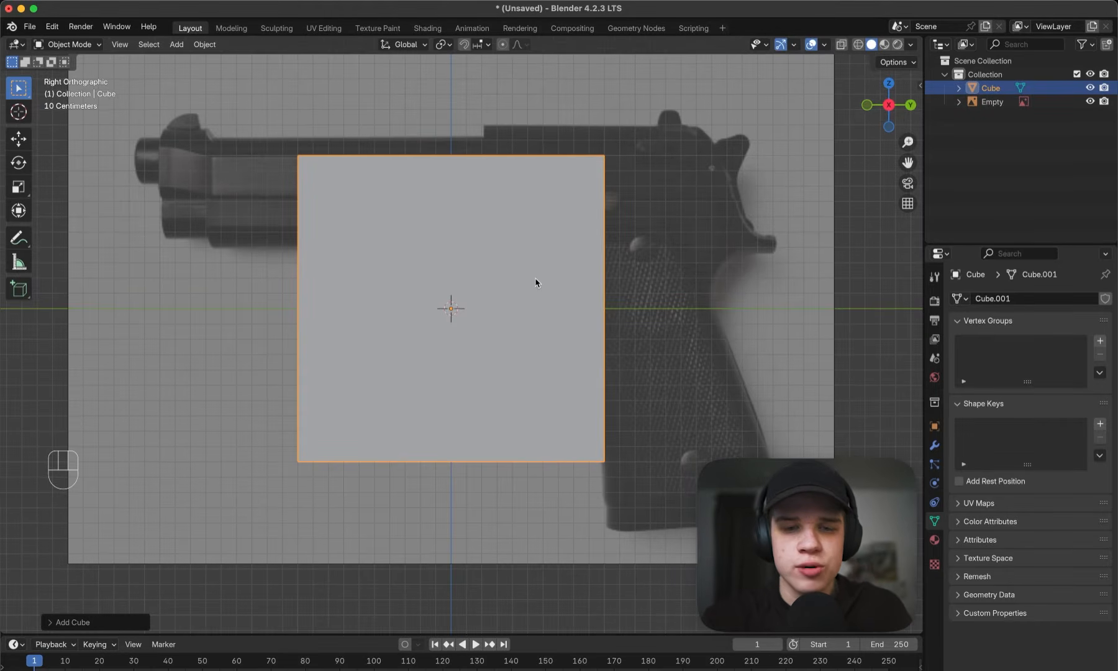
- Enter Edit Mode on the cube and switch to wireframe shading so the reference shows through
key(Tab)
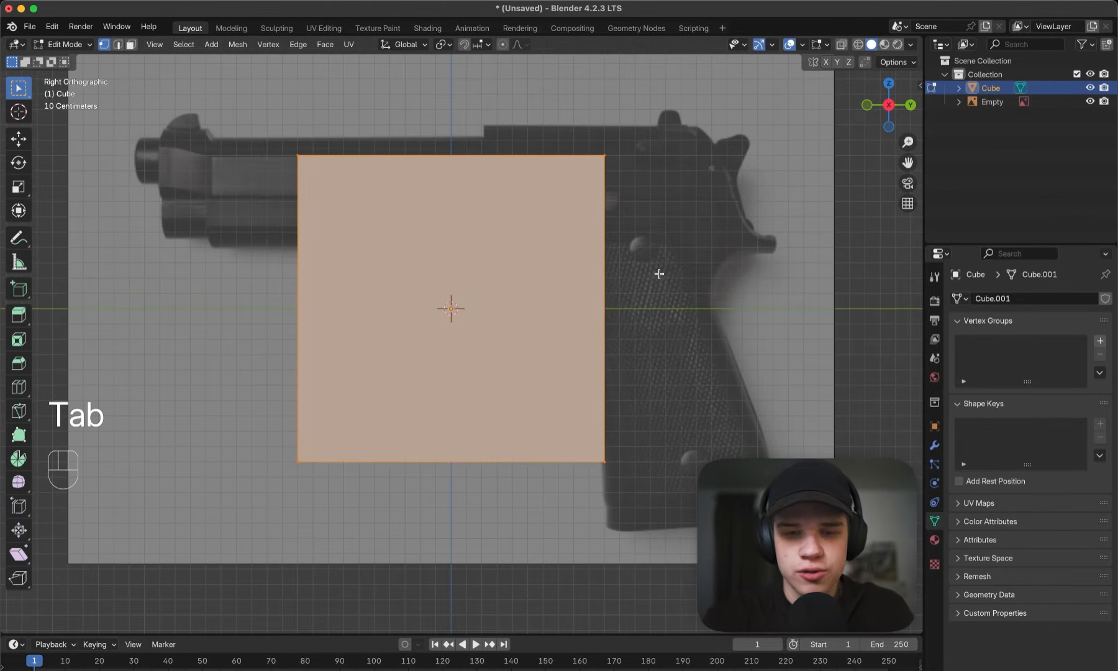
key(z)
click(534, 277)
scroll(531, 284, down, 2)
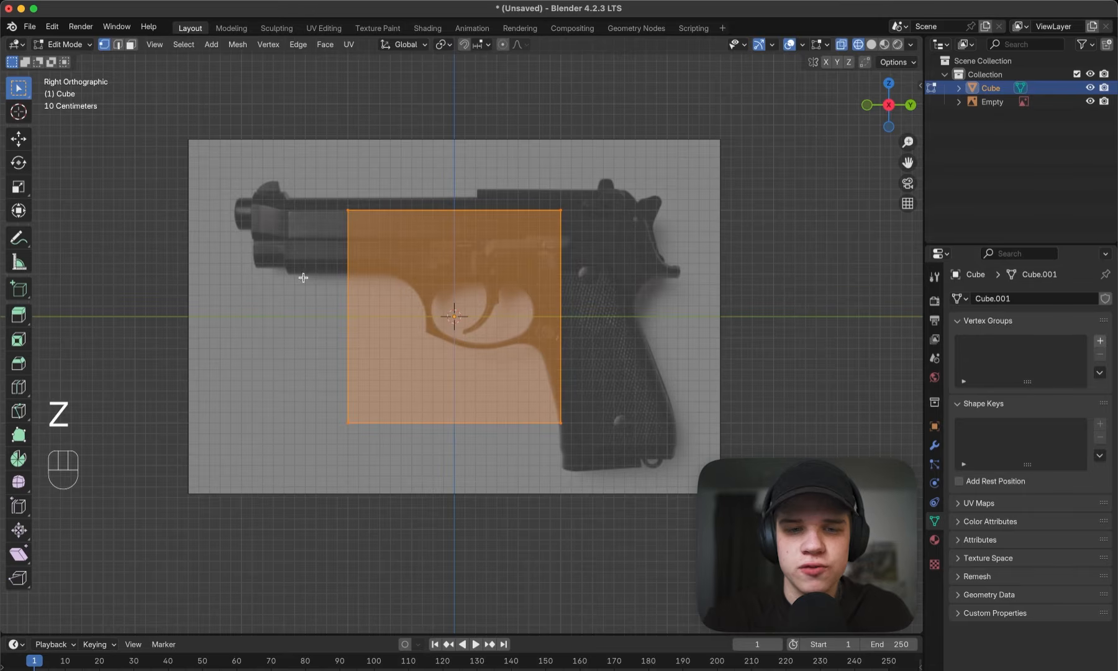
- Move the cube's lower front and rear corner vertices to the matching bottom corners of the pistol grip
drag(299, 277, 624, 181)
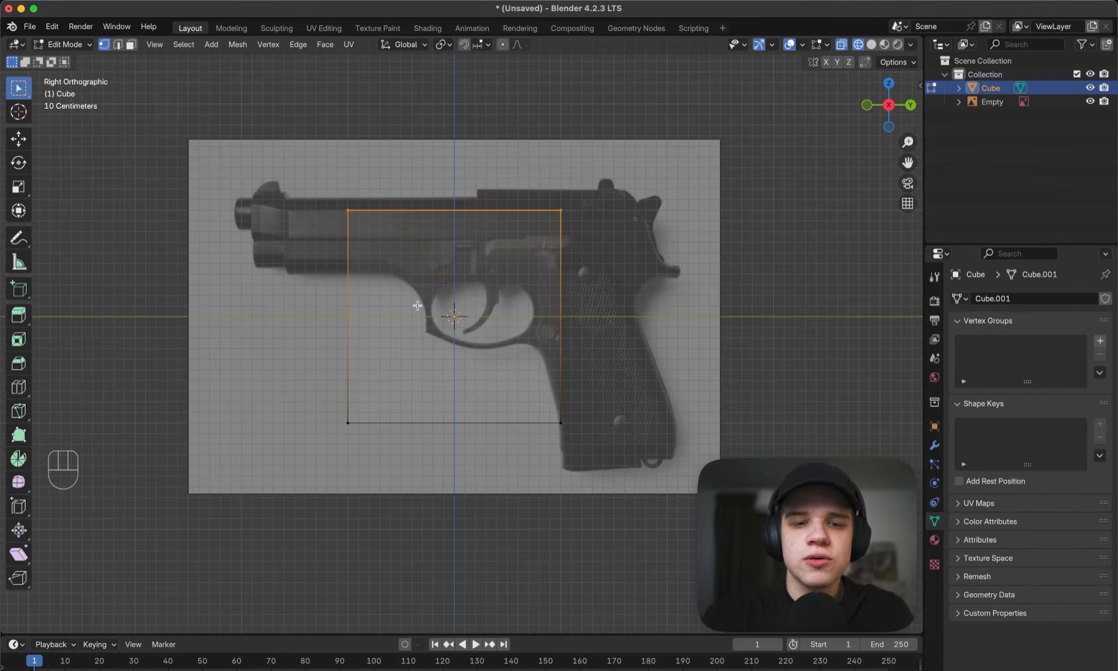
drag(401, 391, 401, 391)
key(g)
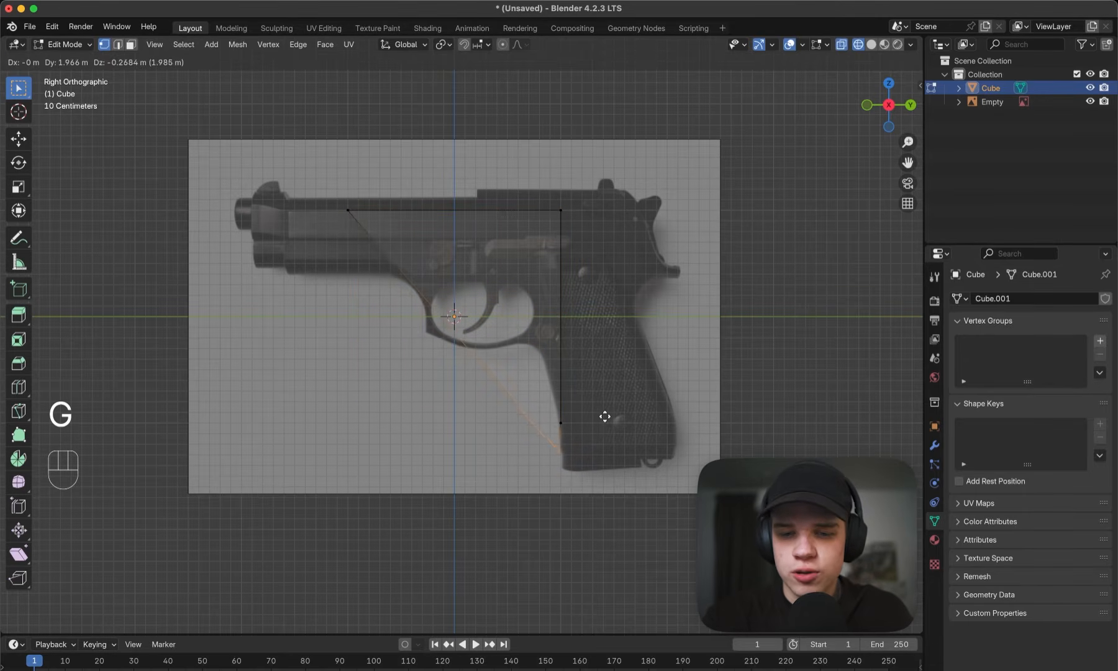
click(606, 416)
drag(594, 412, 594, 411)
key(g)
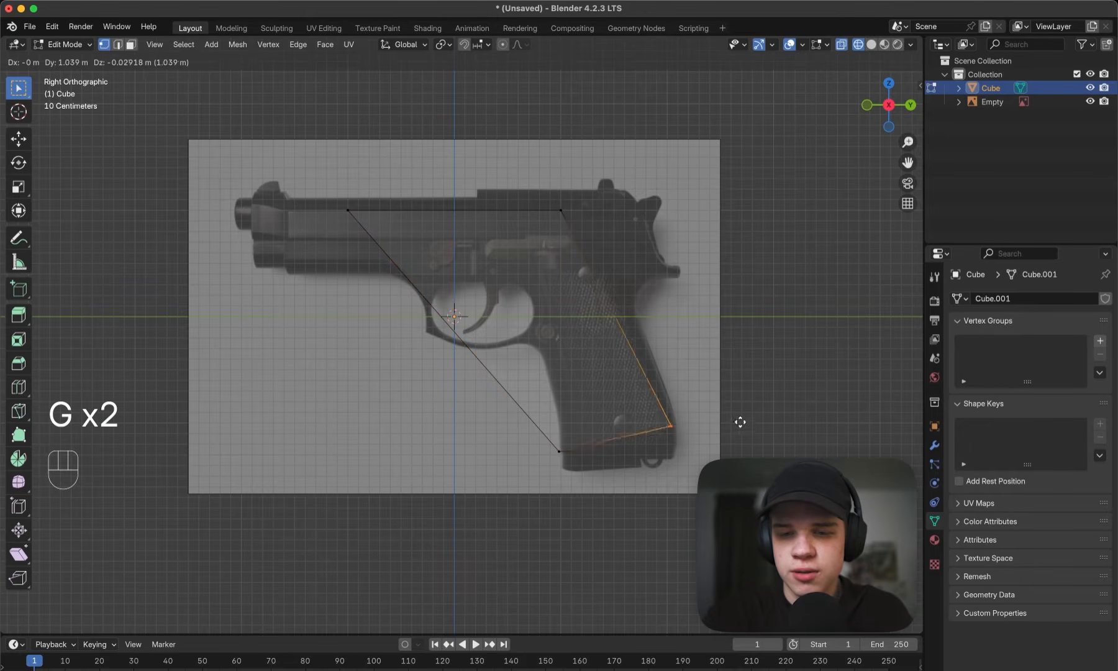
click(697, 446)
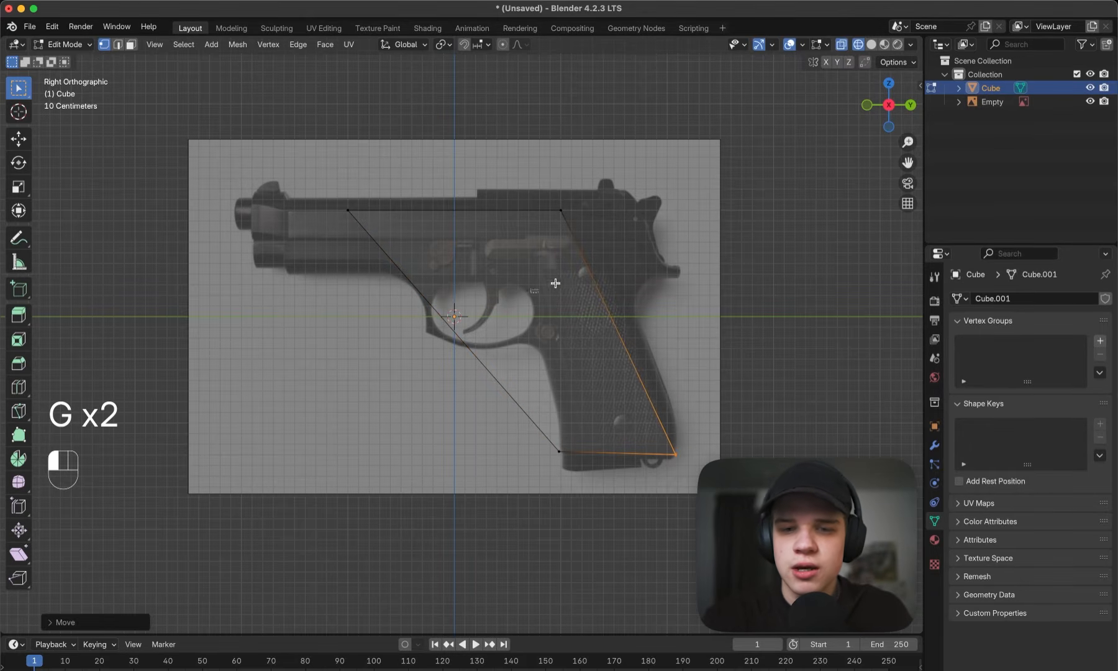
- Move the cube's upper rear and front corner vertices to the matching top corners of the pistol grip
drag(554, 282, 664, 159)
key(g)
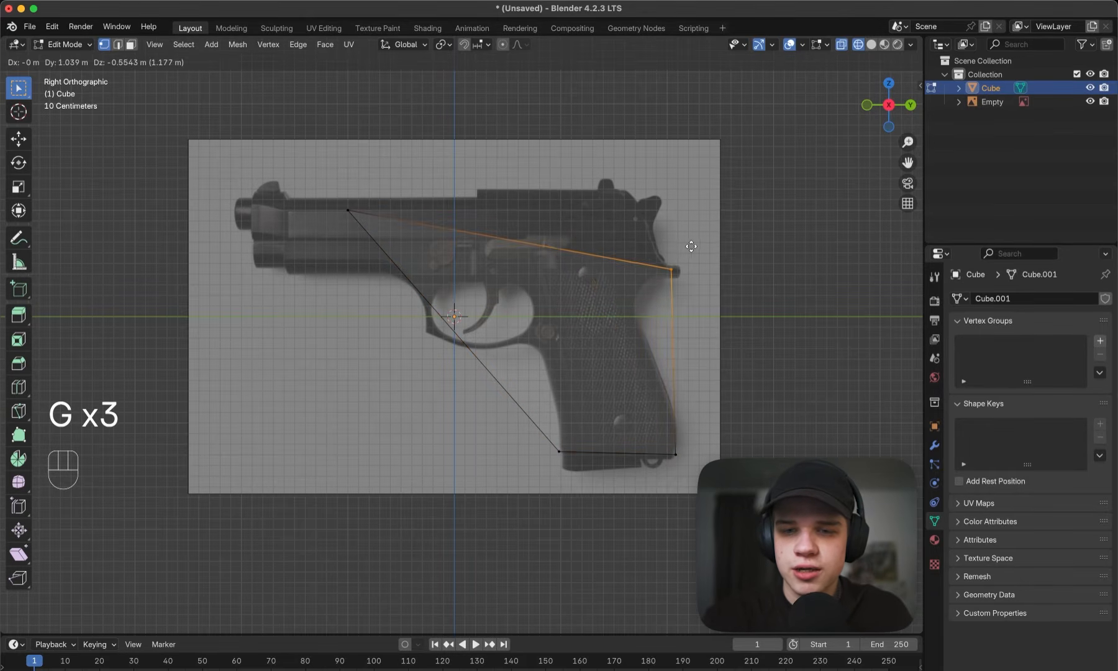
click(670, 252)
drag(221, 220, 432, 157)
key(g)
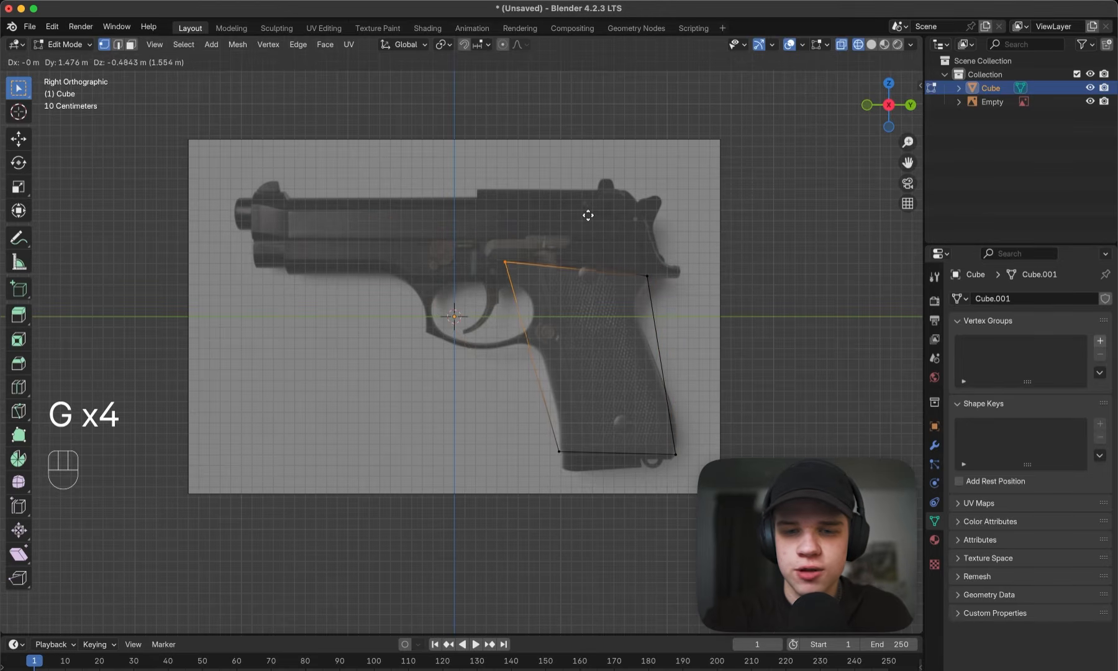
click(601, 227)
middle_drag(609, 243, 657, 307)
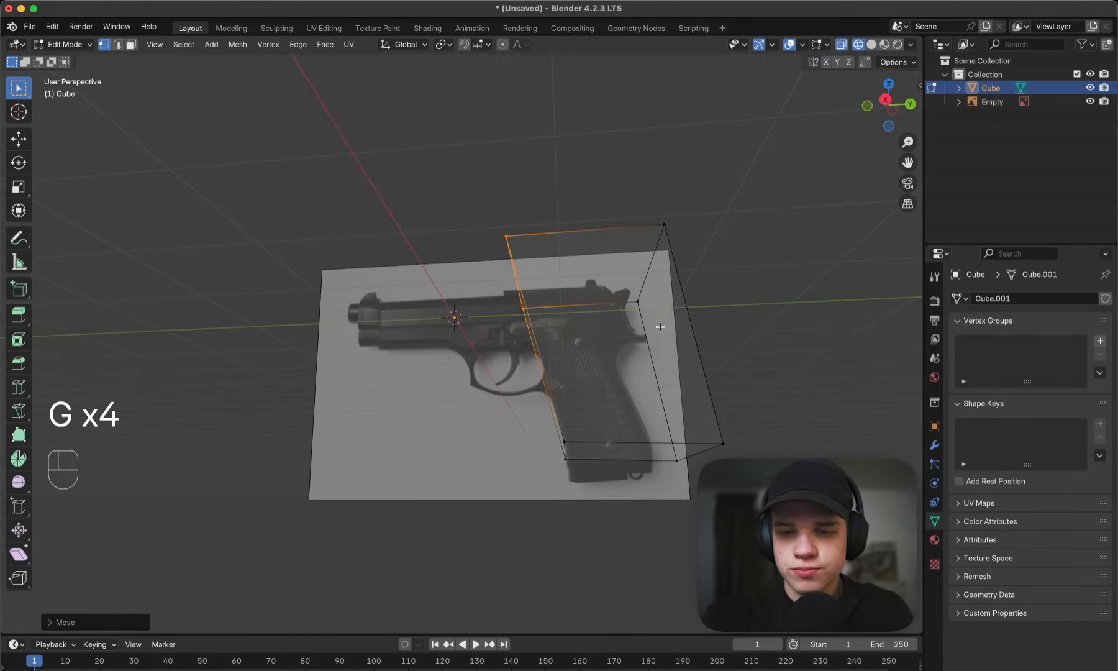
key(grave)
scroll(653, 314, up, 1)
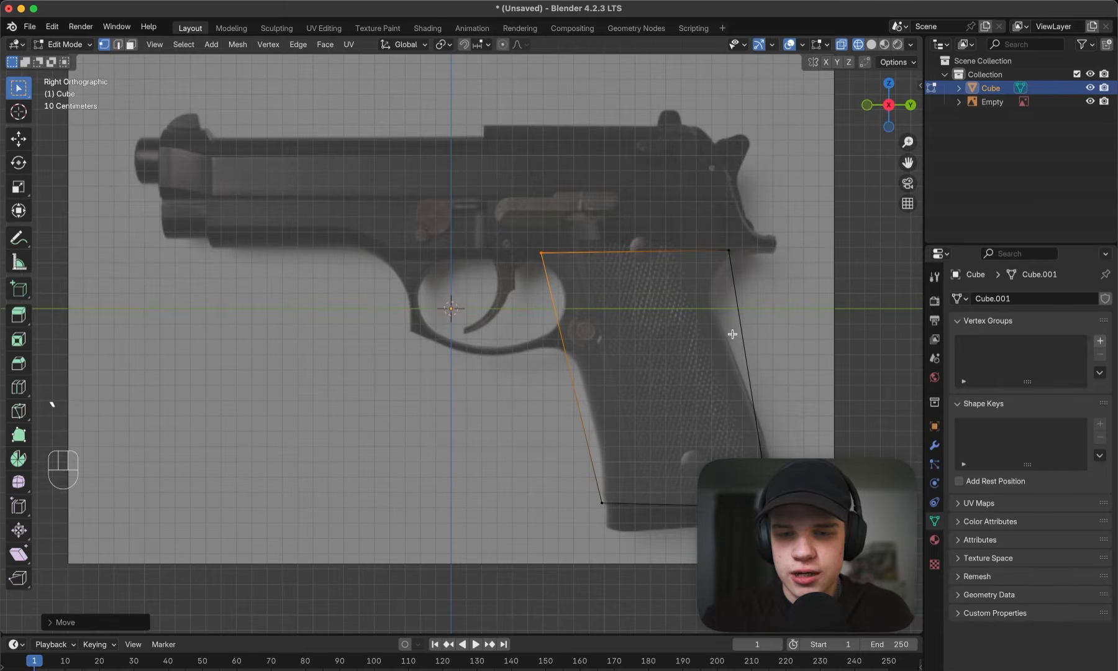
- Add a horizontal loop cut across the cube and slide it up to the narrowest part of the grip's upper back
alt+middle_drag(686, 312, 715, 298)
key(Tab)
shift+middle_drag(728, 293, 675, 287)
scroll(678, 296, up, 1)
key(Tab)
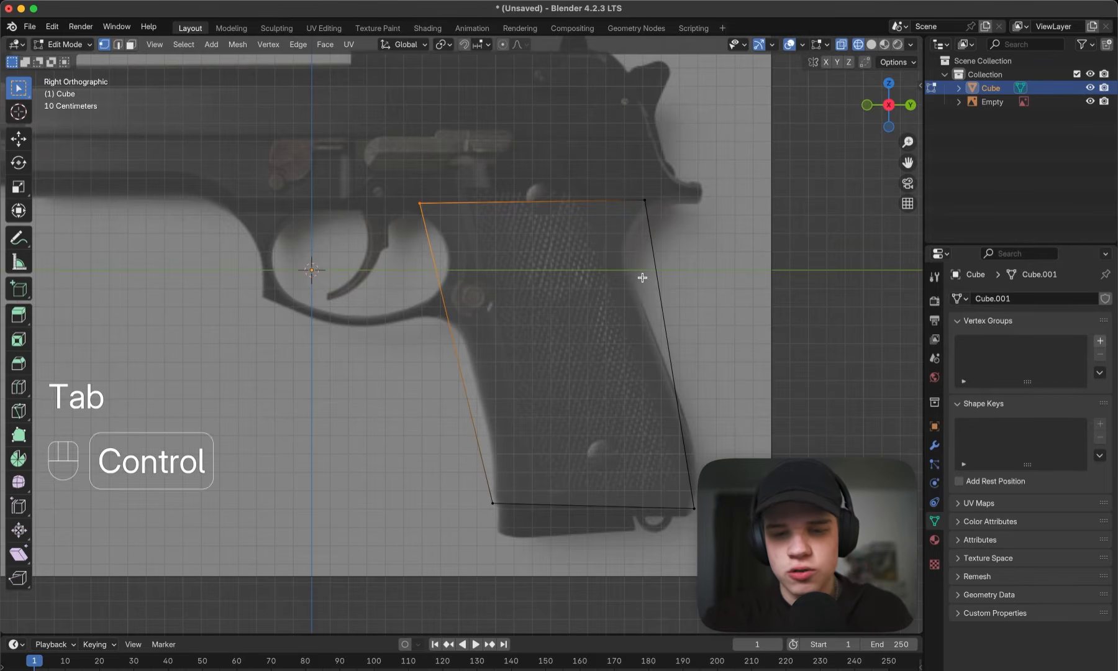
key(ctrl+r)
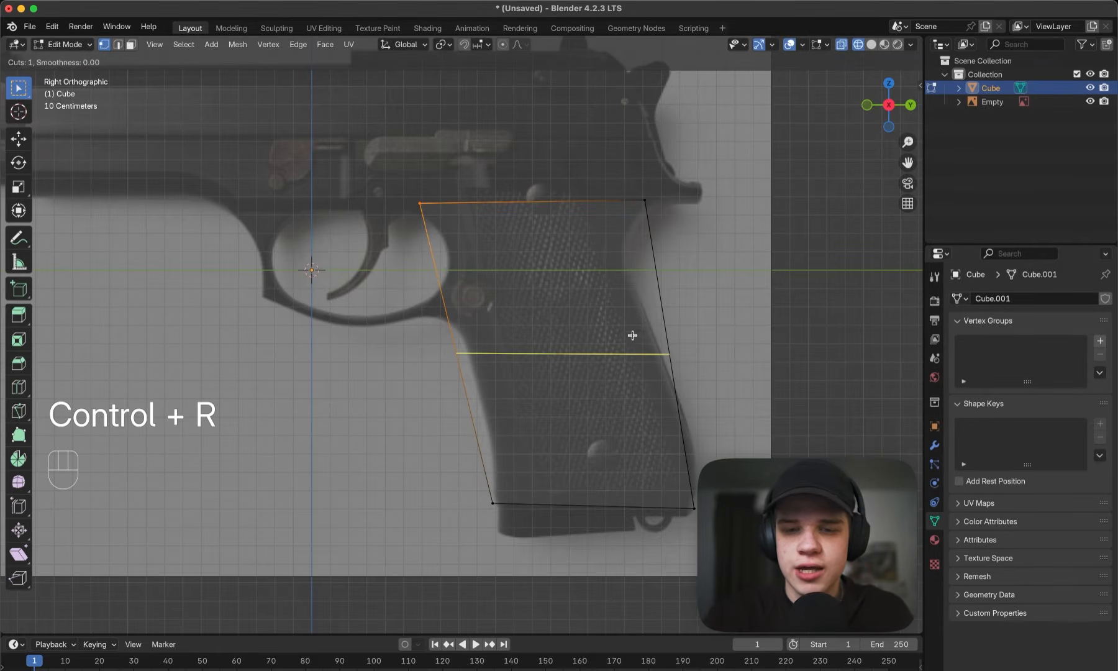
click(653, 348)
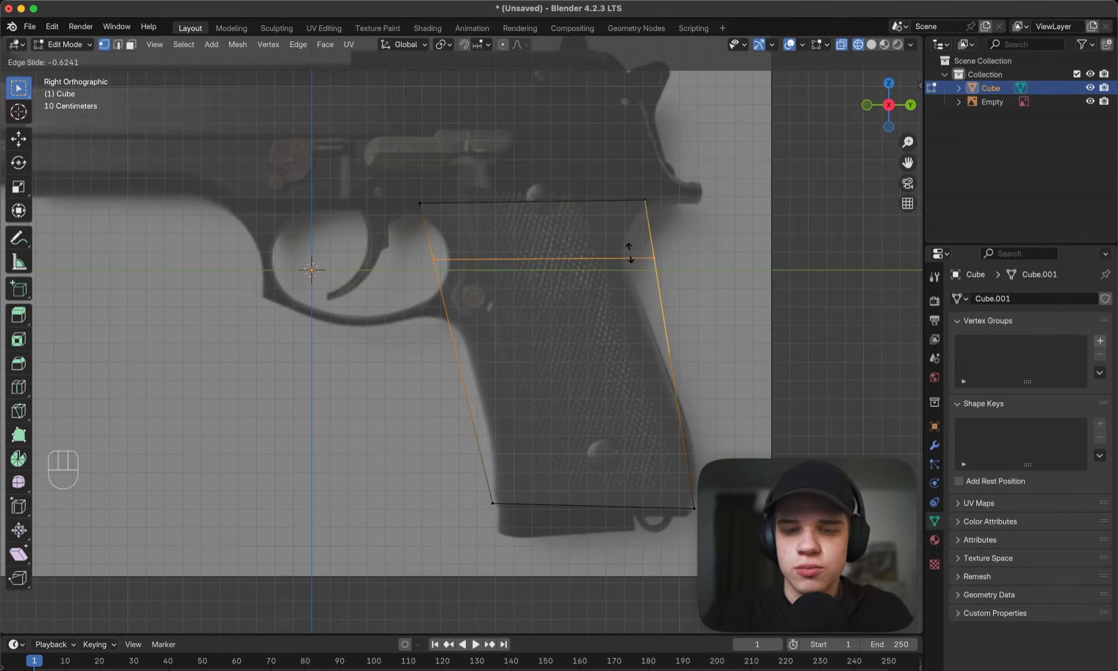
click(626, 256)
- Move the new loop's rear vertices forward onto the recessed curve at the back of the reference grip
drag(566, 293, 724, 230)
key(g)
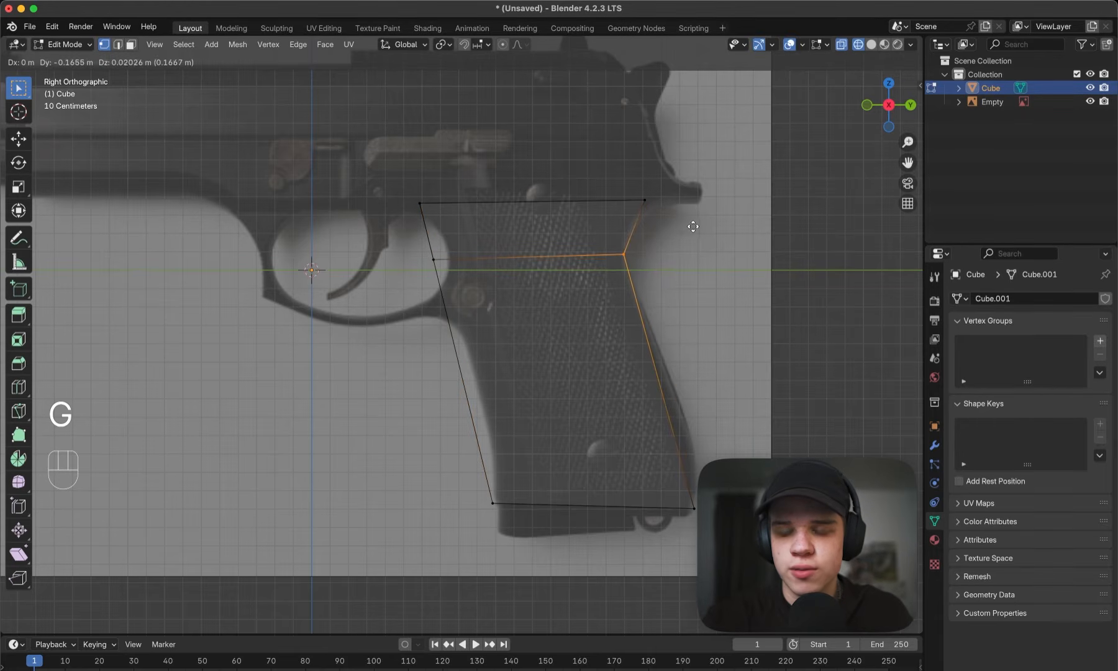
click(694, 226)
- Add a second horizontal loop cut in the lower part of the grip, a short distance above its bottom edge
shift+middle_drag(669, 370, 669, 295)
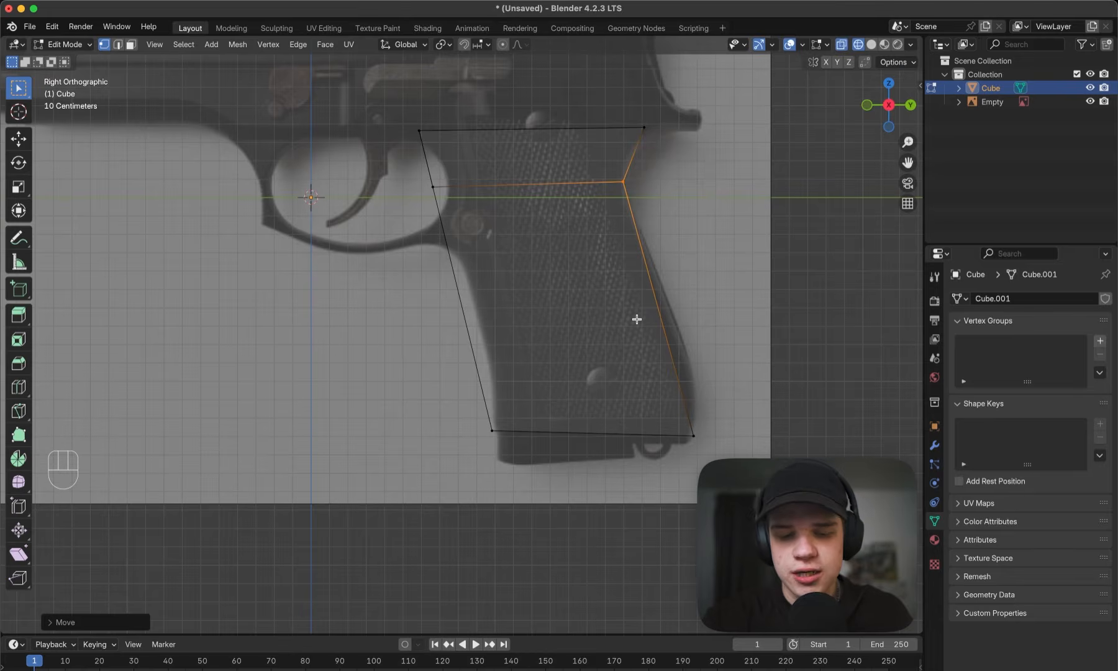
key(ctrl+f)
key(Escape)
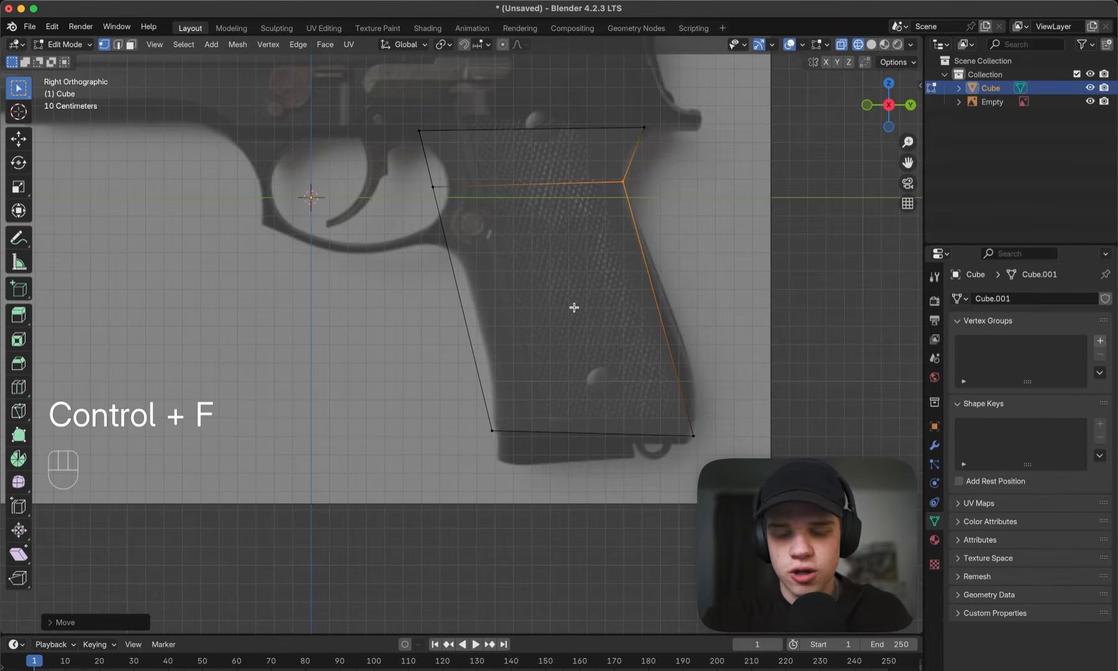
key(ctrl+r)
click(664, 339)
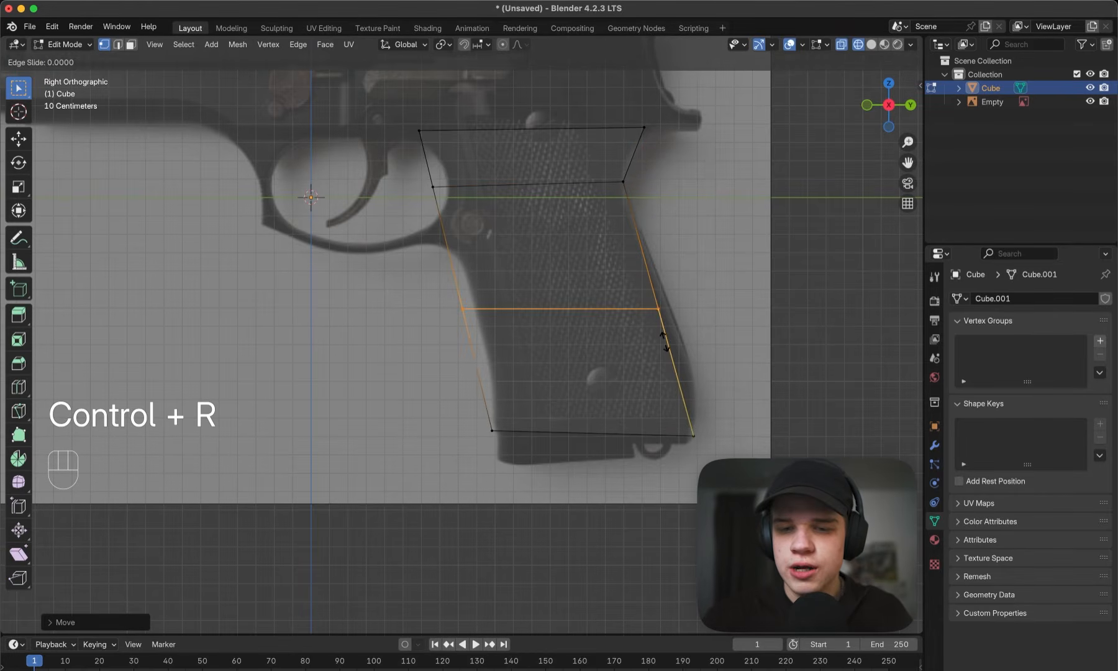
click(661, 392)
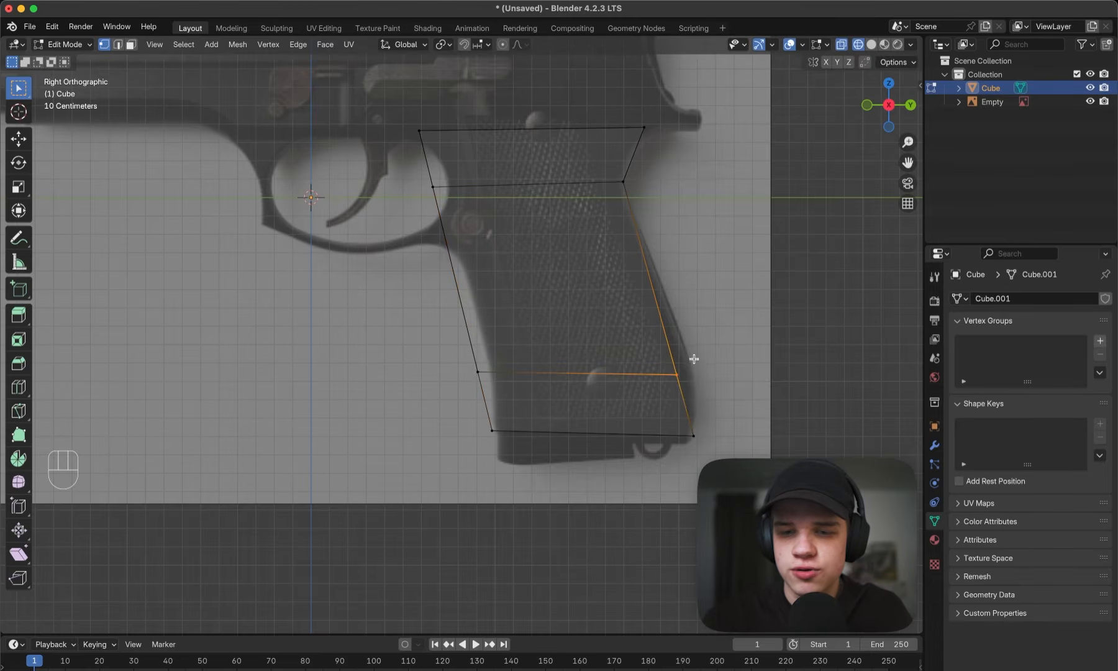
- Move the lower loop's rear and front vertices onto the reference grip's outline
key(g)
click(713, 357)
key(g)
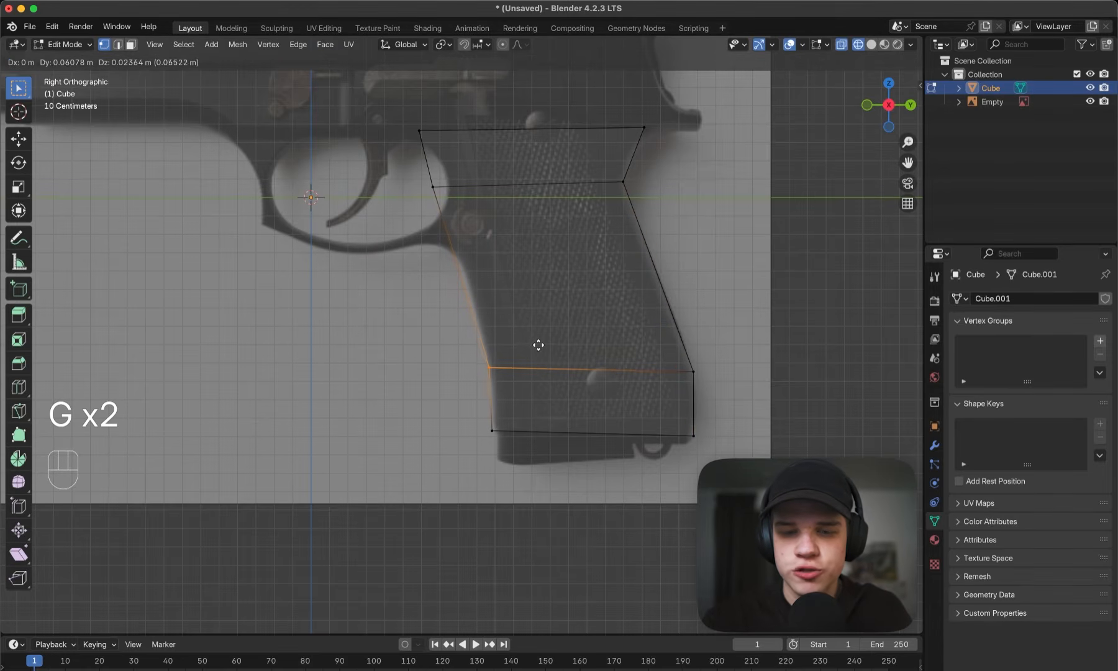
click(540, 345)
- Add a centred horizontal loop cut between the grip's upper and lower loops
shift+scroll(483, 312, up, 2)
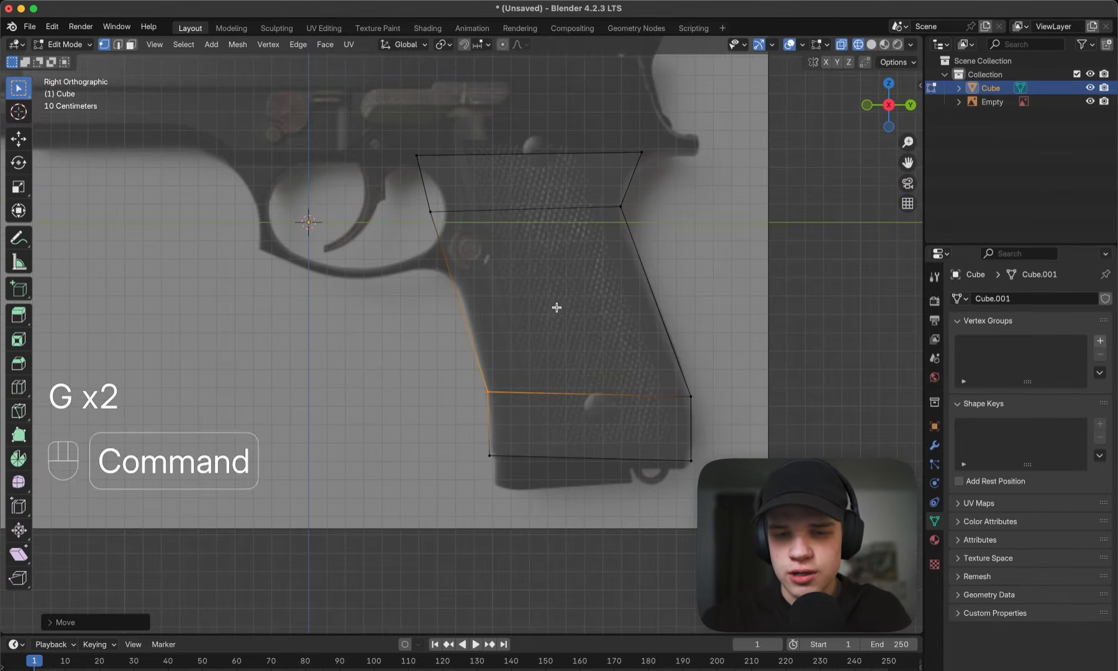
key(super+r)
click(618, 302)
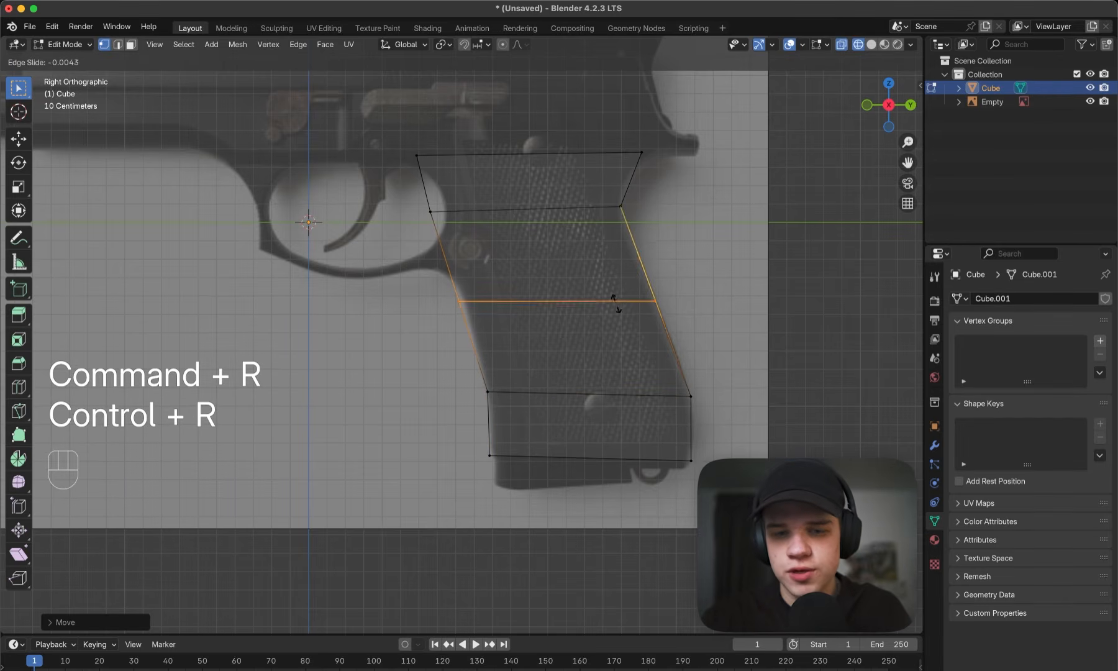
right_click(457, 325)
- Move the front vertices of the middle and upper loops rearward onto the reference grip's front outline
drag(374, 336, 543, 270)
key(g)
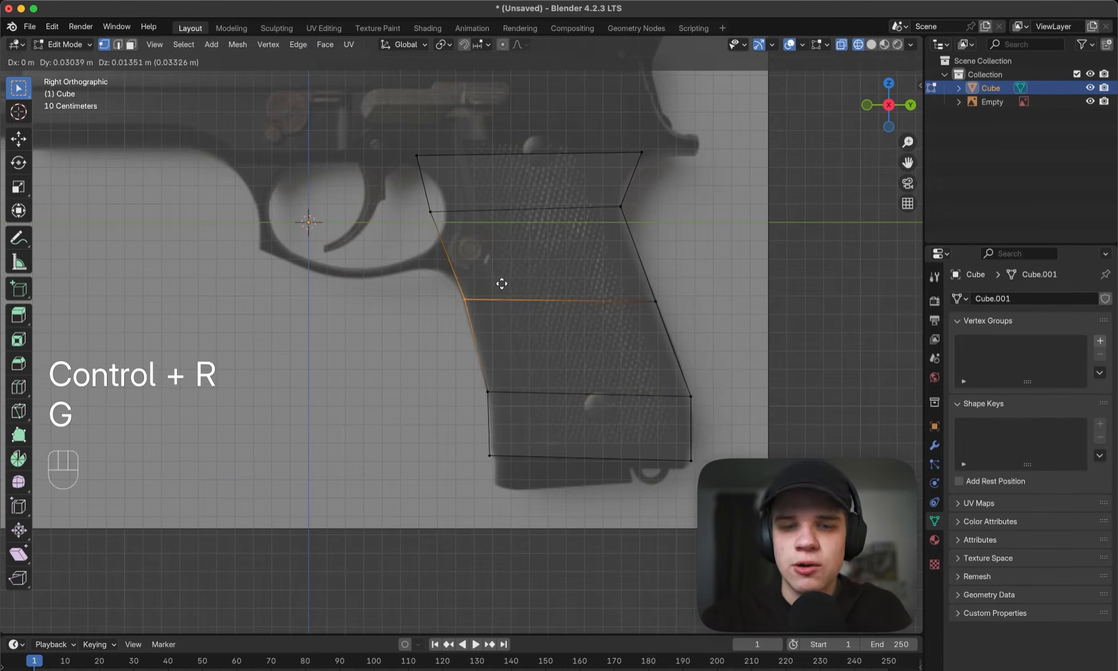
click(504, 284)
click(430, 212)
key(g)
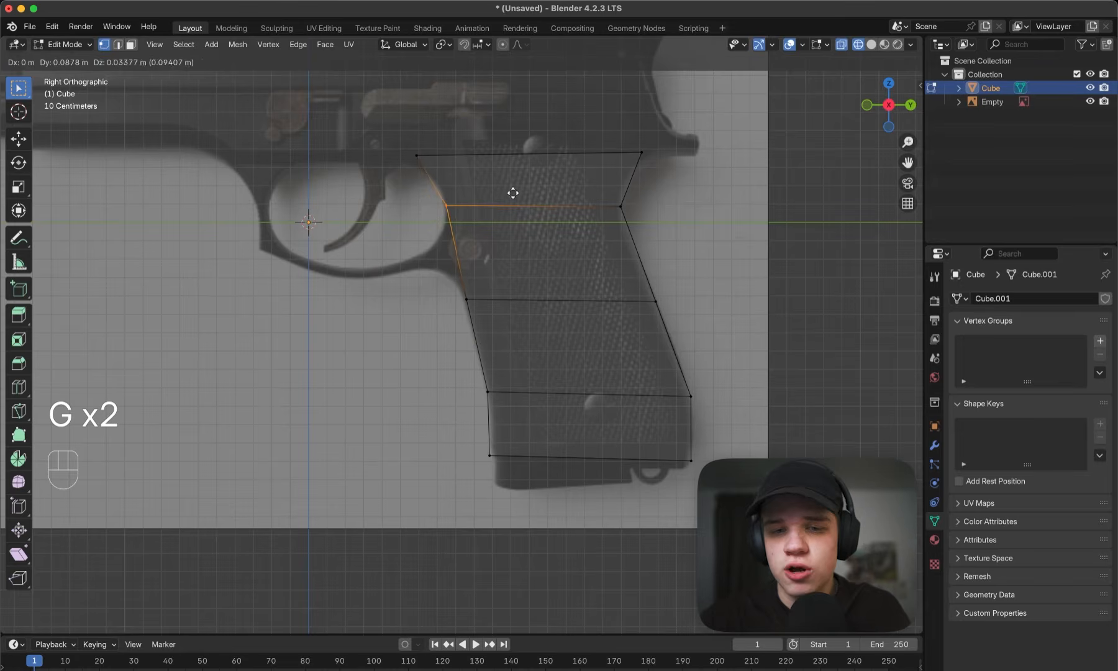
click(514, 193)
drag(415, 186, 491, 141)
key(g)
right_click(492, 142)
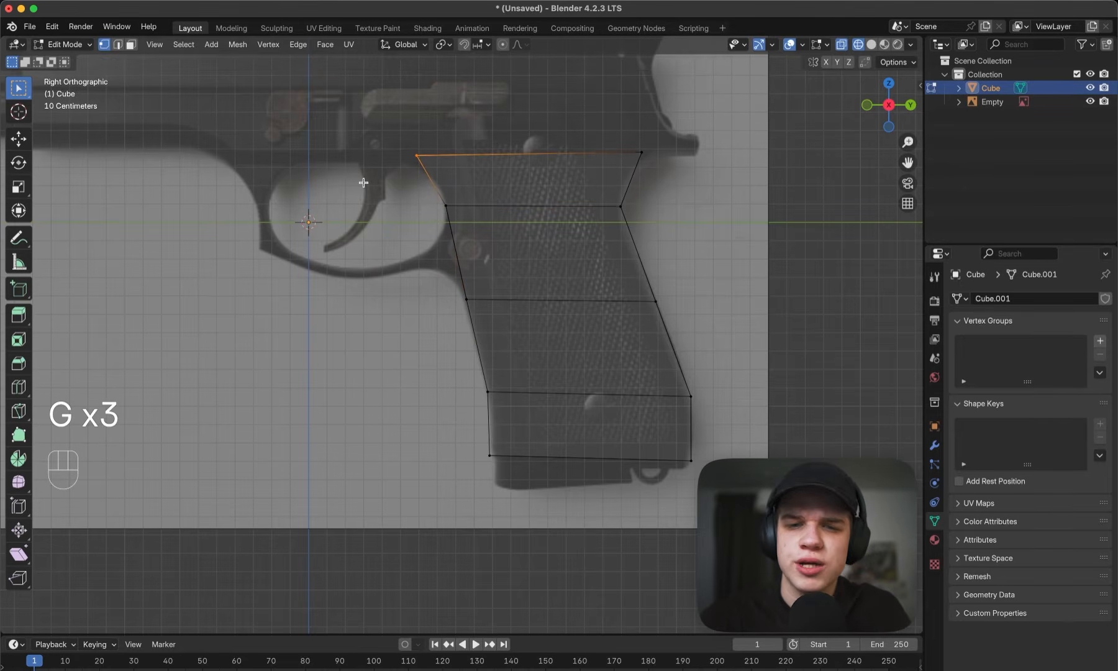
- Move the middle loop's rear vertices slightly outward to match the back of the reference grip
click(656, 301)
key(g)
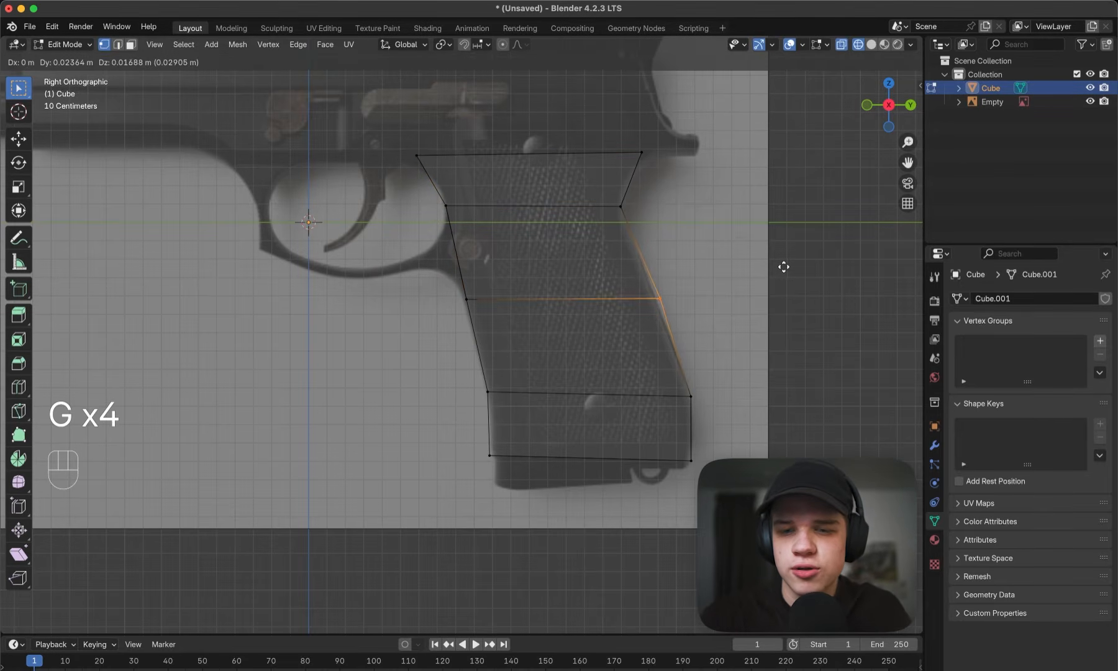
click(783, 268)
- Flatten the grip's top edge by scaling its front and rear vertices to 0 along Z
shift+middle_drag(669, 212, 663, 239)
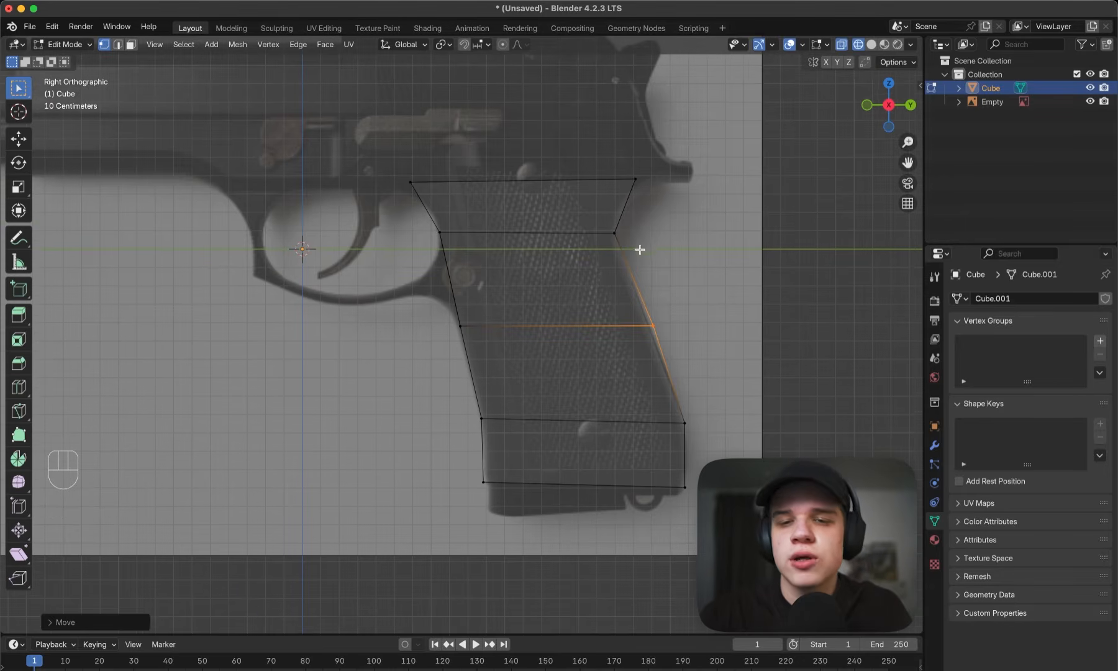
drag(567, 269, 678, 226)
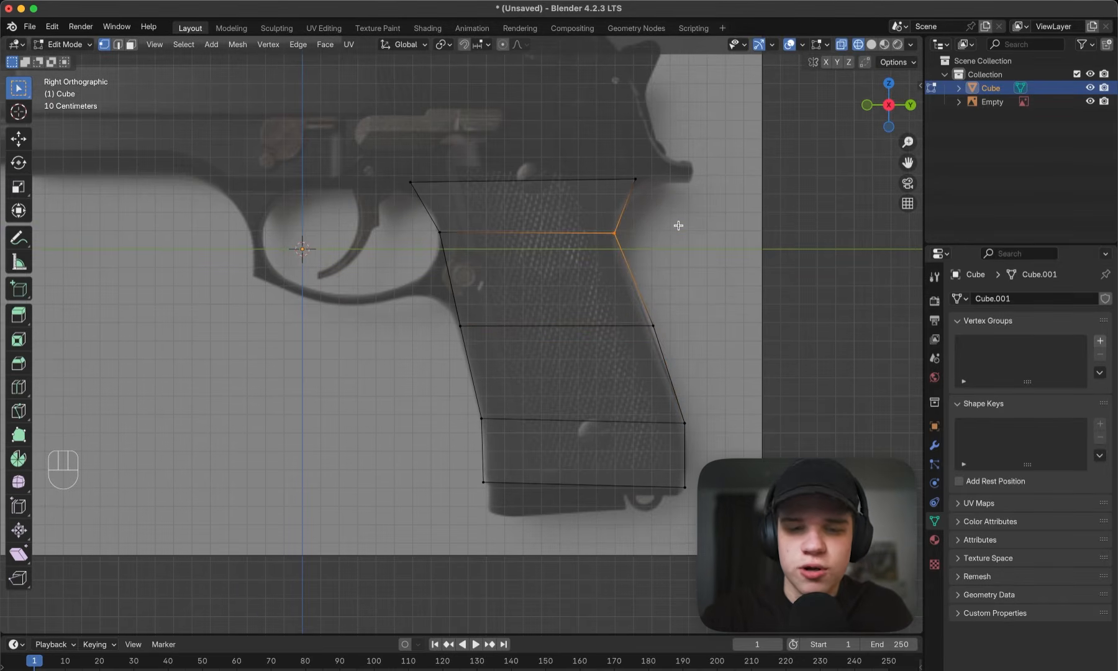
scroll(676, 216, up, 4)
shift+middle_drag(670, 224, 672, 272)
scroll(673, 262, down, 2)
shift+middle_drag(567, 252, 620, 333)
drag(369, 267, 842, 188)
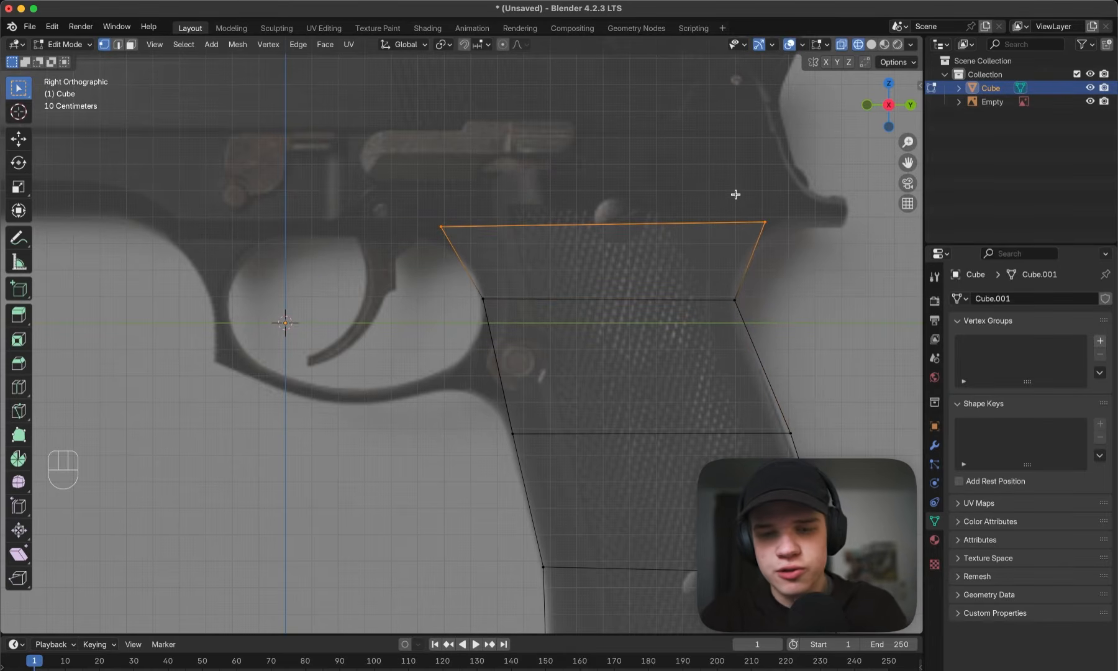
key(s)
key(z)
key(0)
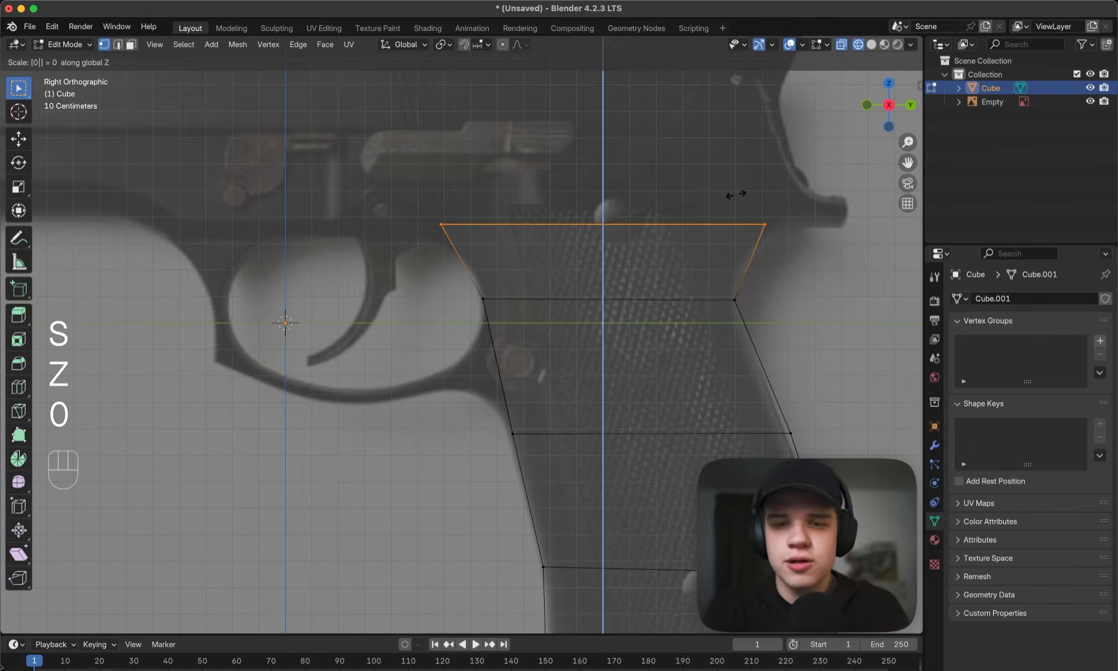
key(Return)
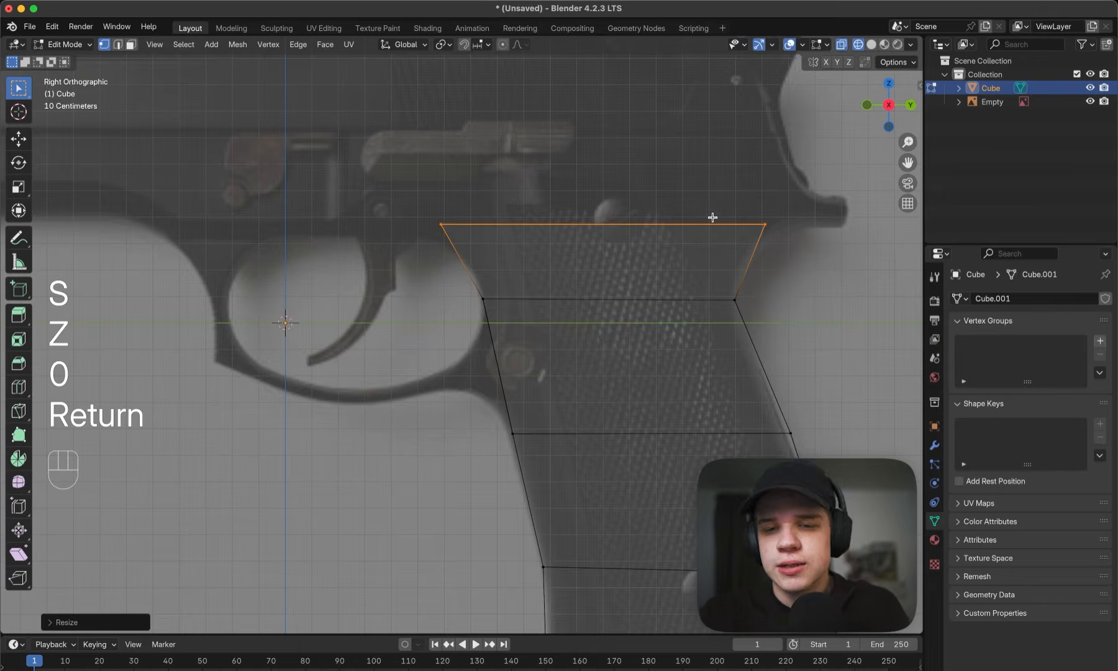
- Switch to solid shading and scale the whole grip mesh along X to about 0.12 to thin it
scroll(713, 217, down, 2)
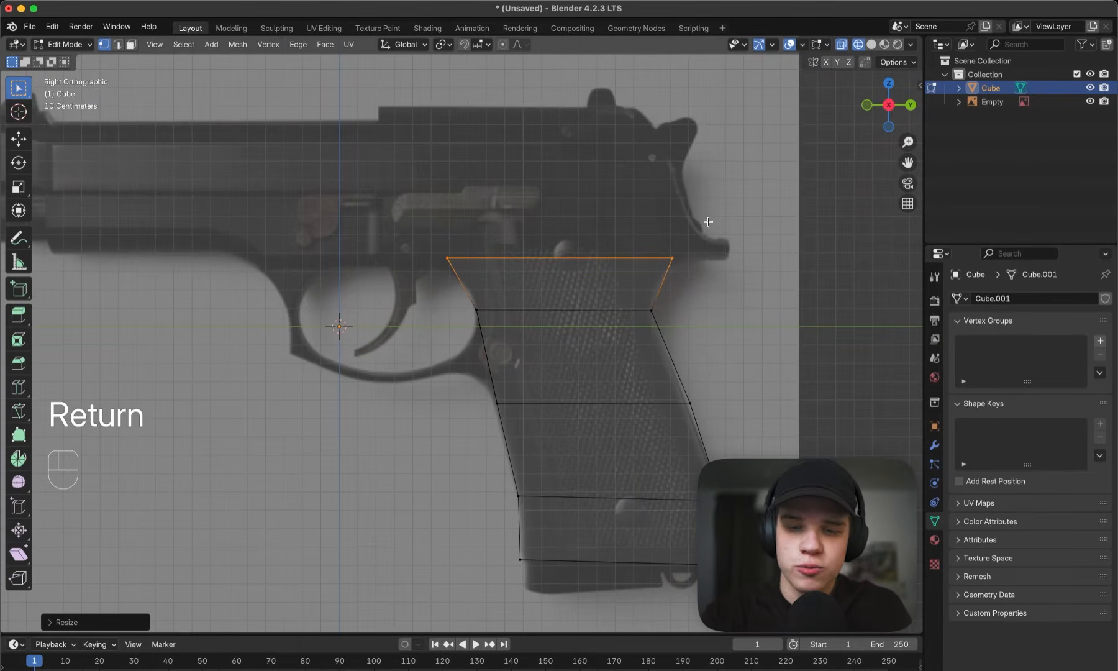
shift+middle_drag(780, 347, 762, 257)
scroll(678, 252, down, 1)
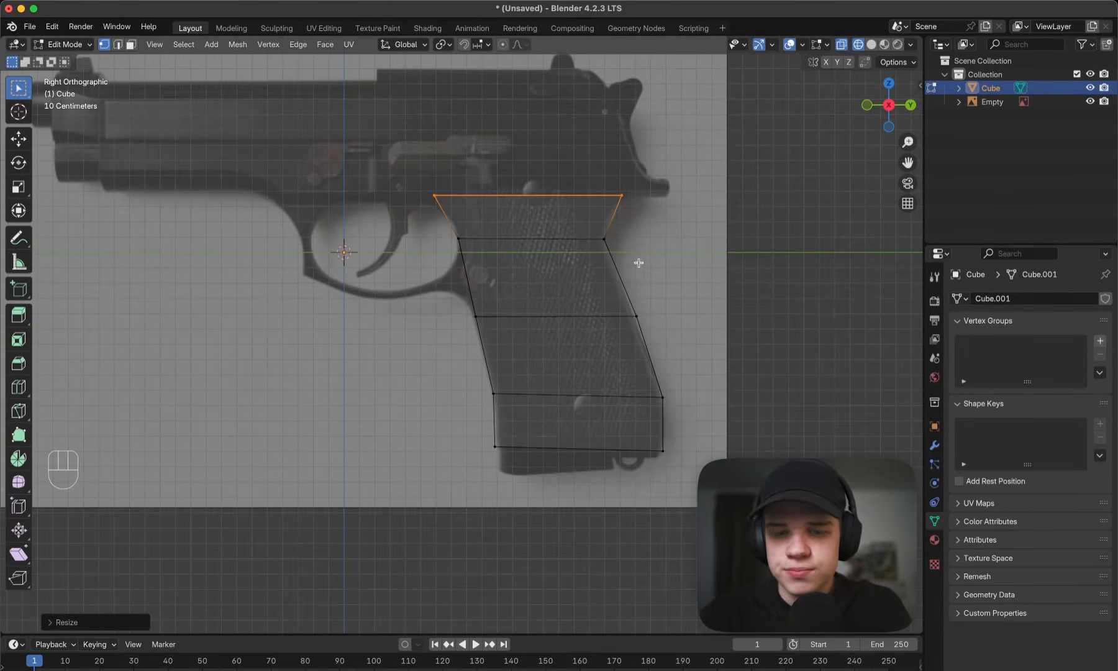
key(z)
mouse_move(639, 263)
middle_down()
mouse_move(722, 318)
mouse_move(598, 300)
mouse_move(621, 310)
middle_up()
key(a)
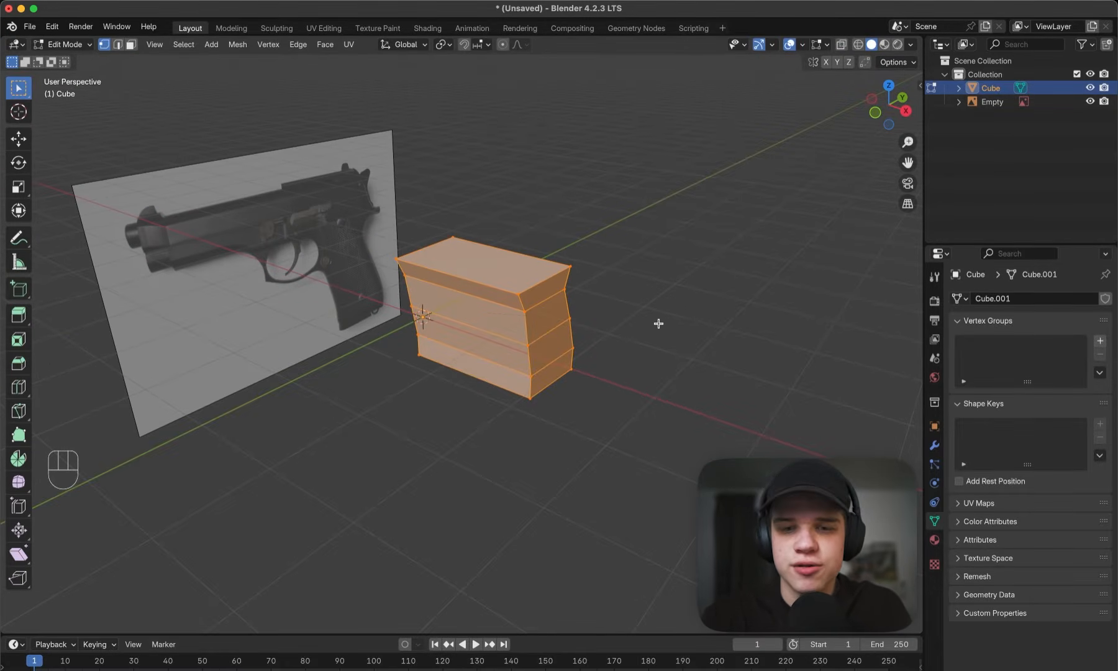
key(s)
key(x)
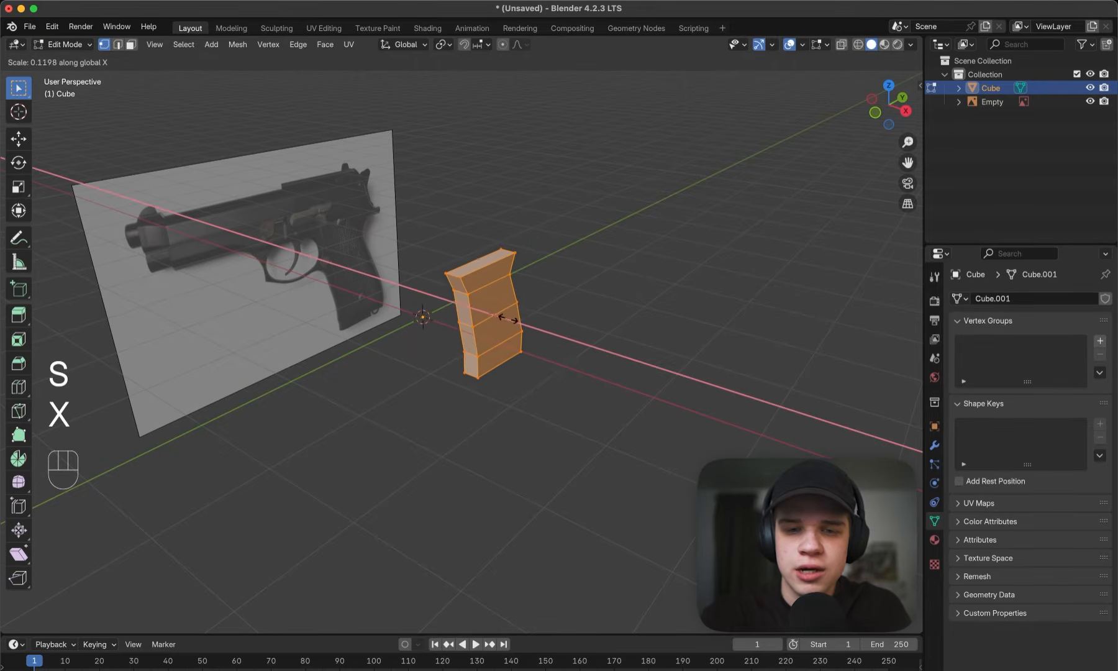
click(515, 318)
- Add a single vertical loop cut down the middle of the grip's side faces
scroll(604, 300, up, 3)
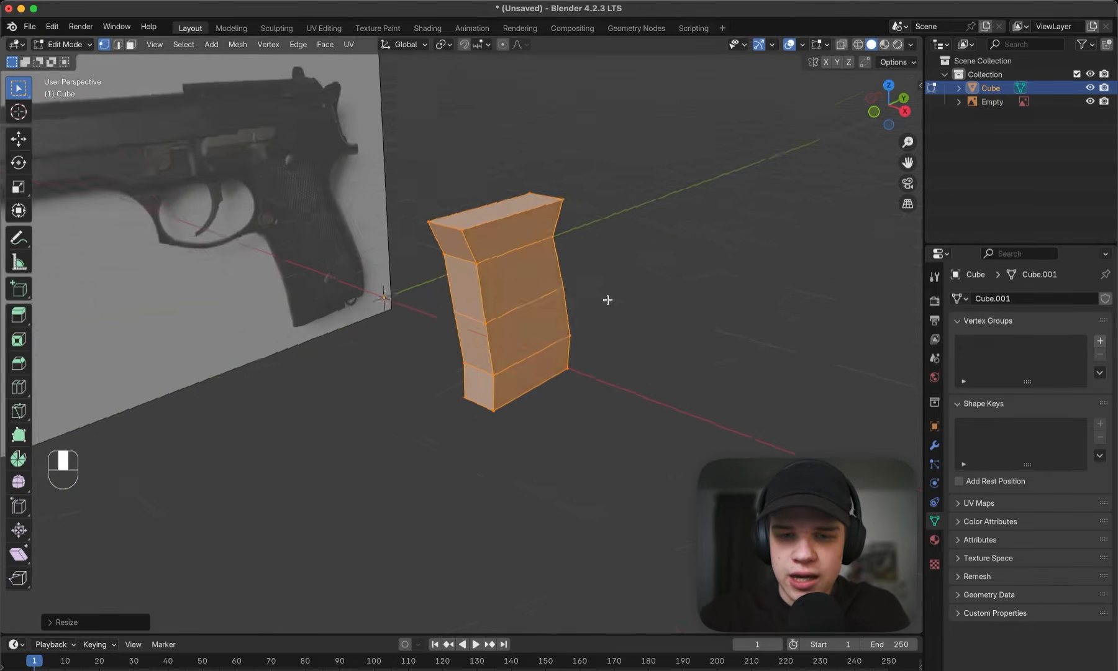
middle_drag(607, 300, 632, 285)
scroll(633, 286, up, 1)
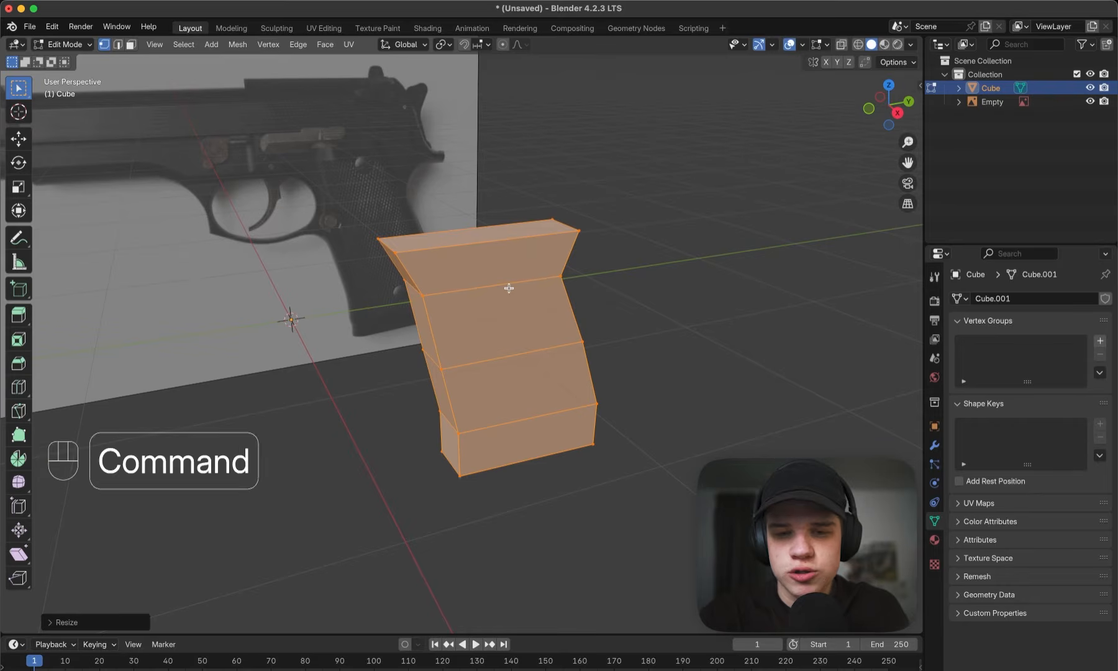
key(ctrl+r)
scroll(504, 287, up, 1)
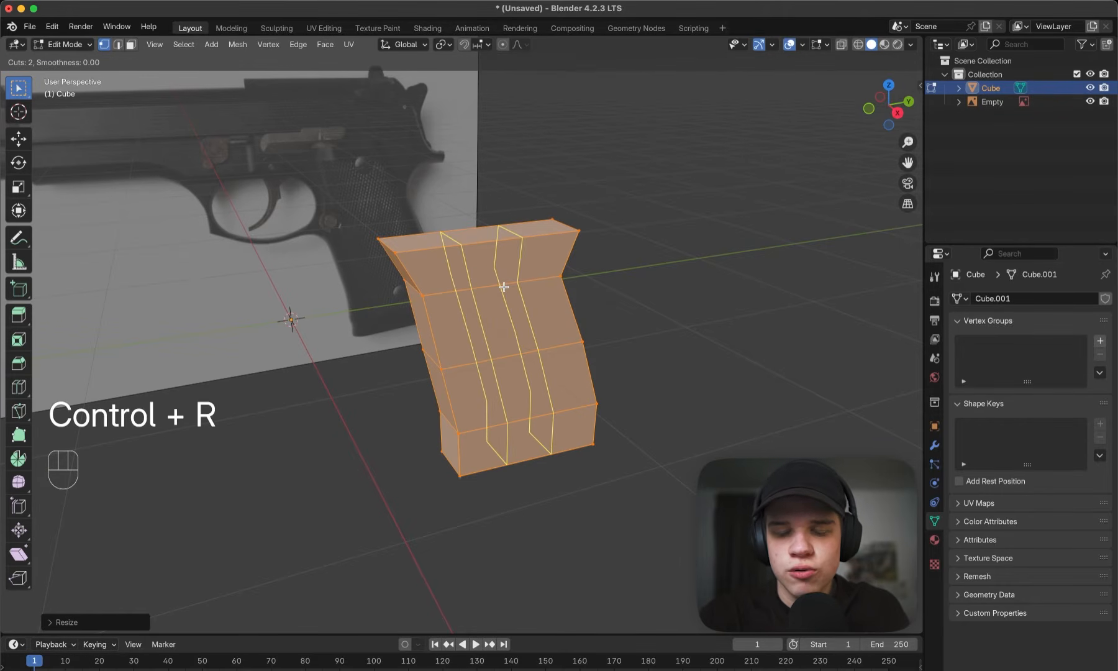
scroll(504, 286, down, 1)
double_click(504, 286)
- Bevel the vertical centre loop into a wide band with one segment and an offset of about 0.33 m
middle_drag(615, 300, 594, 282)
key(super+b)
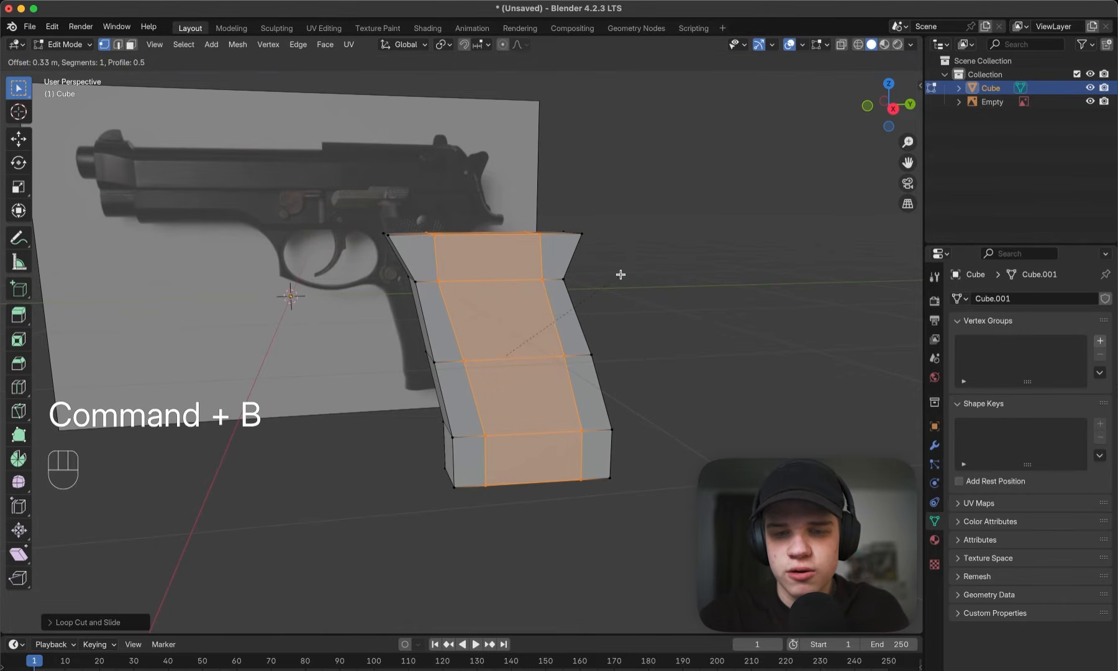
click(621, 274)
- Scale the beveled centre band outward along X so the grip's sides taper toward the front and back
middle_drag(621, 274, 669, 302)
key(s)
key(y)
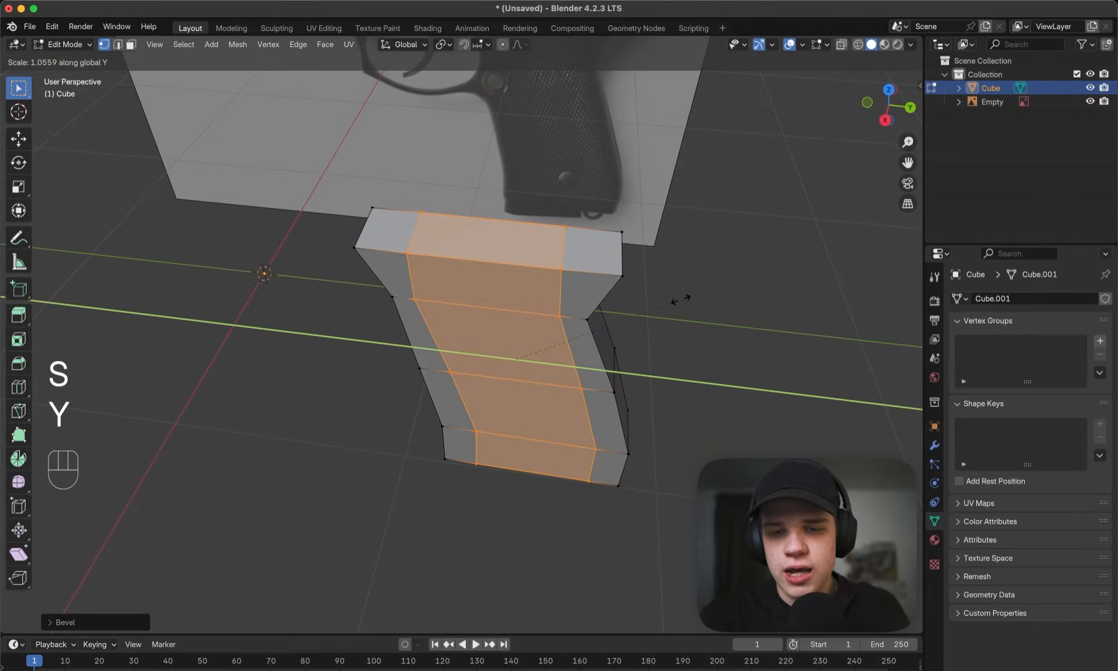
key(x)
click(737, 260)
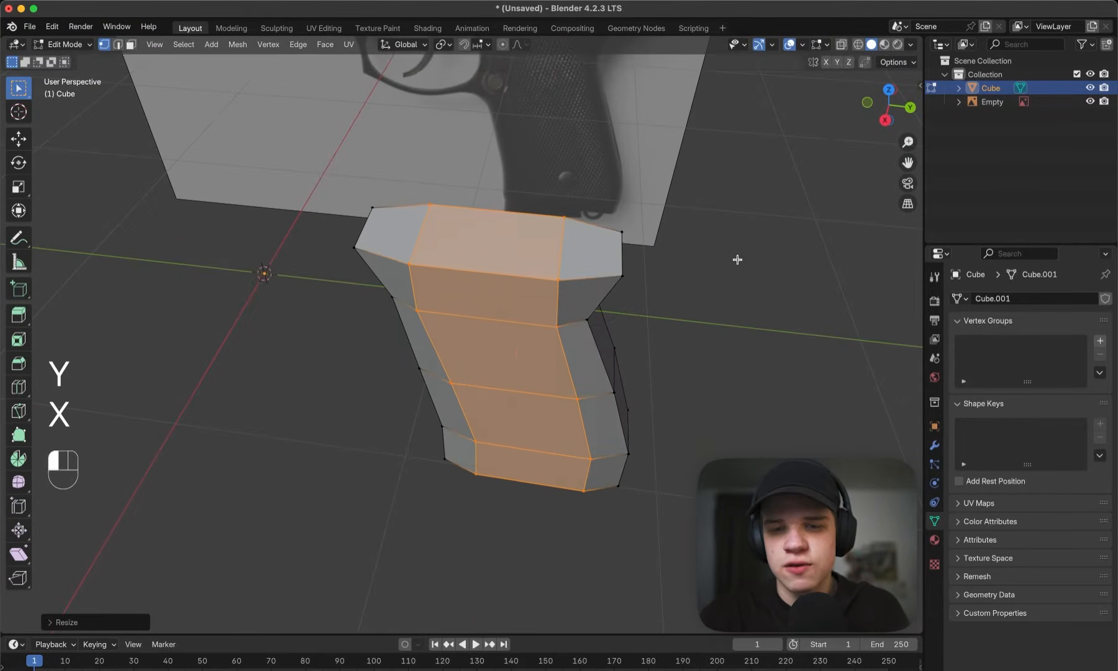
- Widen the centre band slightly further along X, by a factor of about 1.09
key(Tab)
middle_drag(738, 259, 671, 273)
key(Tab)
key(s)
key(x)
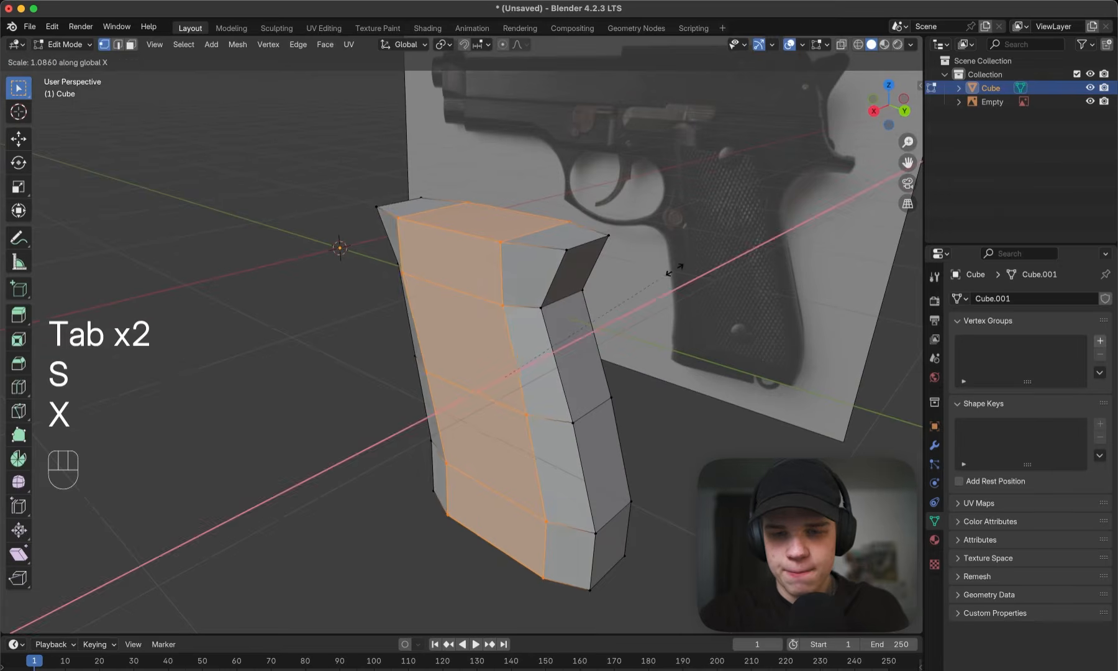
click(671, 271)
- Add another vertical loop cut through the middle of the grip's widened centre band
key(Tab)
key(grave)
key(Tab)
key(z)
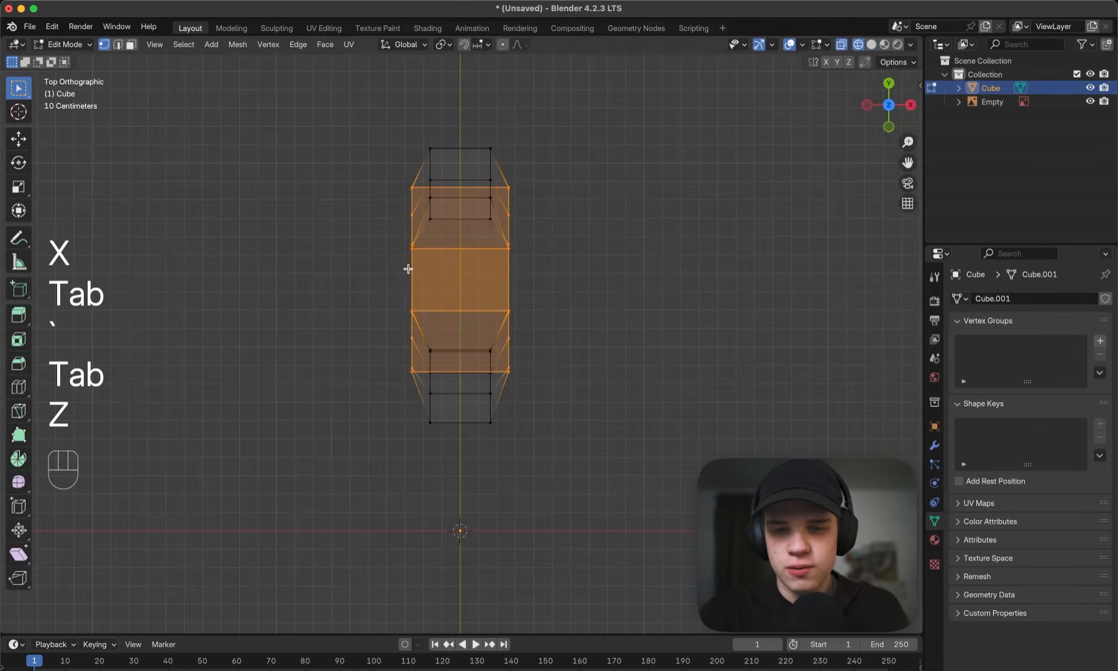
key(z)
mouse_move(526, 299)
middle_down()
mouse_move(549, 250)
mouse_move(640, 277)
mouse_move(594, 264)
mouse_move(589, 217)
middle_up()
click(679, 265)
key(ctrl+r)
click(514, 283)
- Scale the new middle loop outward along X to round the grip's sides
key(s)
key(x)
click(642, 274)
- Return to Object Mode, deselect the grip and examine its shape from several angles
key(Tab)
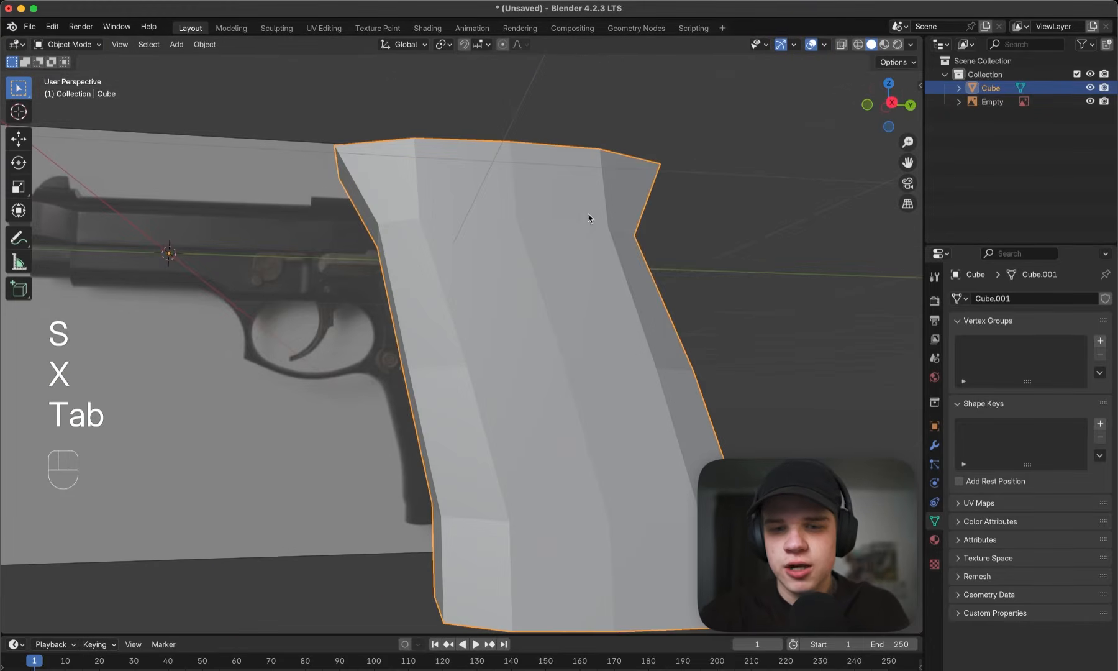
click(696, 276)
scroll(693, 276, down, 4)
middle_drag(647, 280, 597, 170)
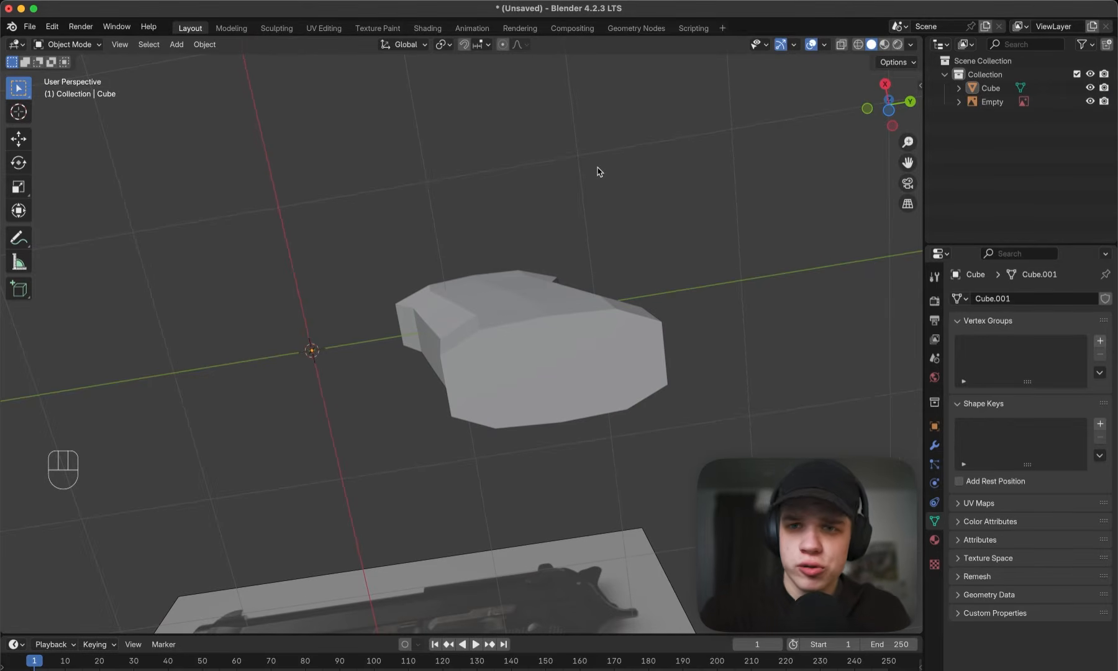
key(`)
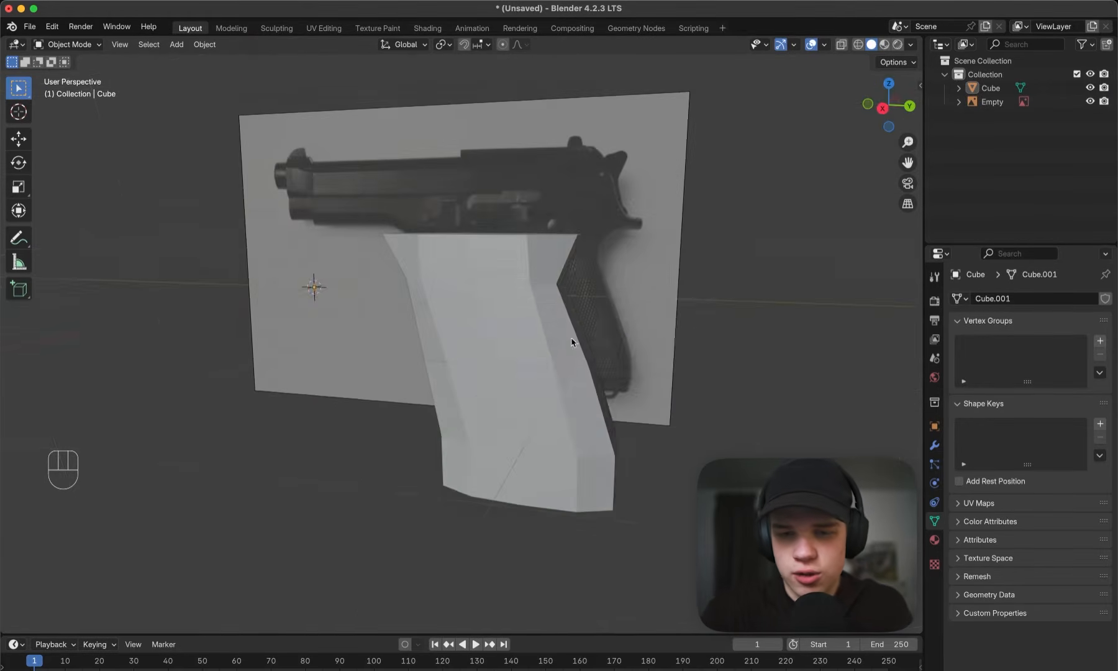
- Edit the grip in side wireframe view and move the top vertices of its rear inner loop backward along Y
scroll(709, 323, up, 2)
key(Tab)
key(z)
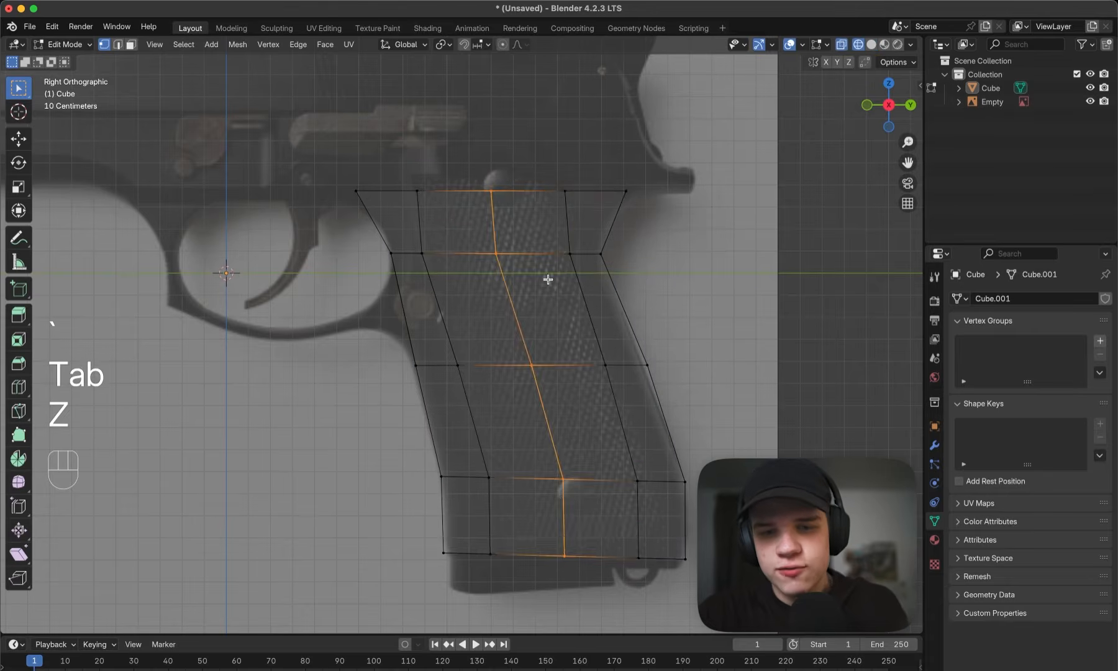
scroll(512, 331, up, 3)
key(g)
key(y)
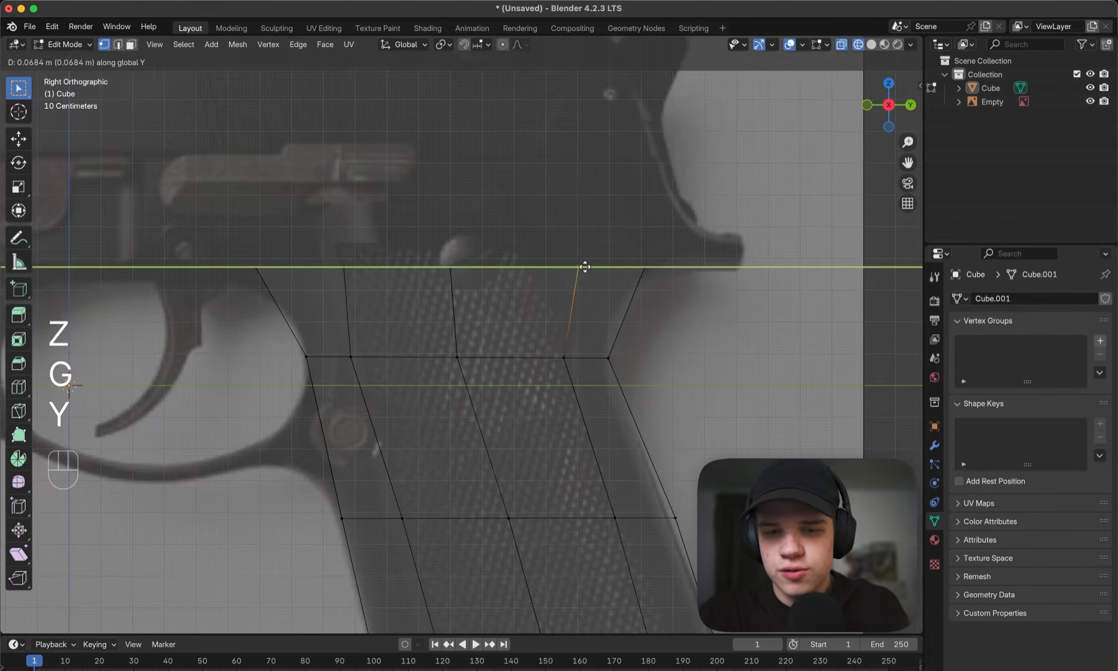
click(586, 266)
- Move the second and third rows of the rear inner loop's vertices backward along Y
shift+middle_drag(564, 370, 582, 268)
click(589, 253)
key(g)
key(y)
click(595, 250)
shift+middle_drag(616, 379, 625, 224)
click(650, 259)
key(g)
key(y)
click(657, 256)
scroll(655, 257, down, 2)
shift+middle_drag(488, 253, 598, 405)
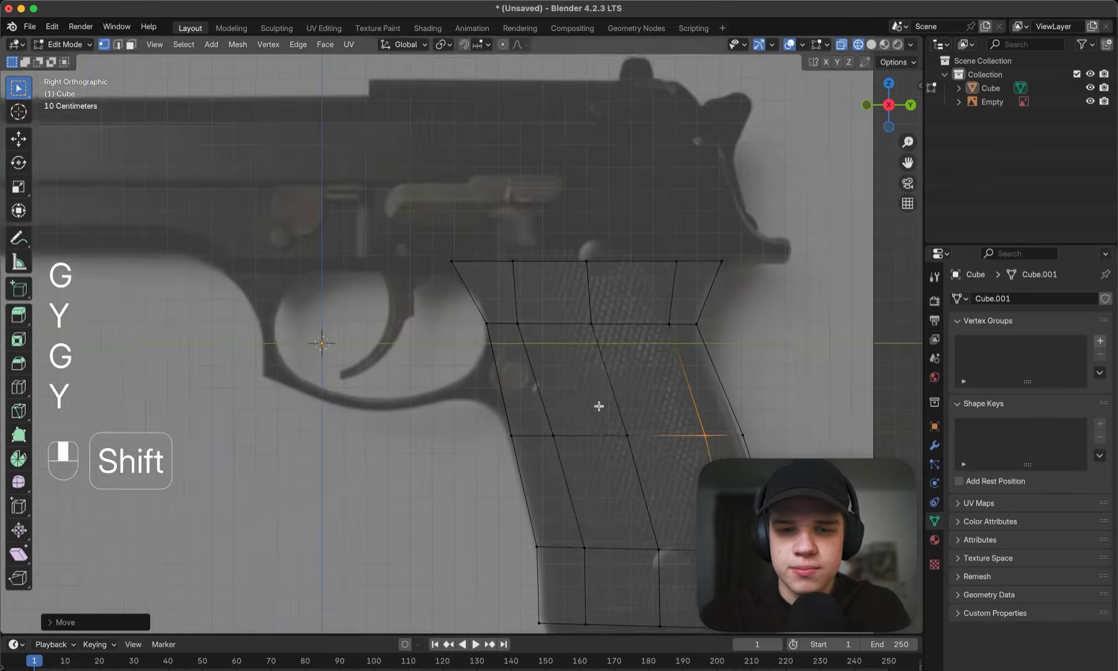
- Move the top vertices of the grip's front inner loop forward along Y and return to solid shading
scroll(542, 319, up, 2)
click(516, 264)
key(g)
key(y)
right_click(638, 207)
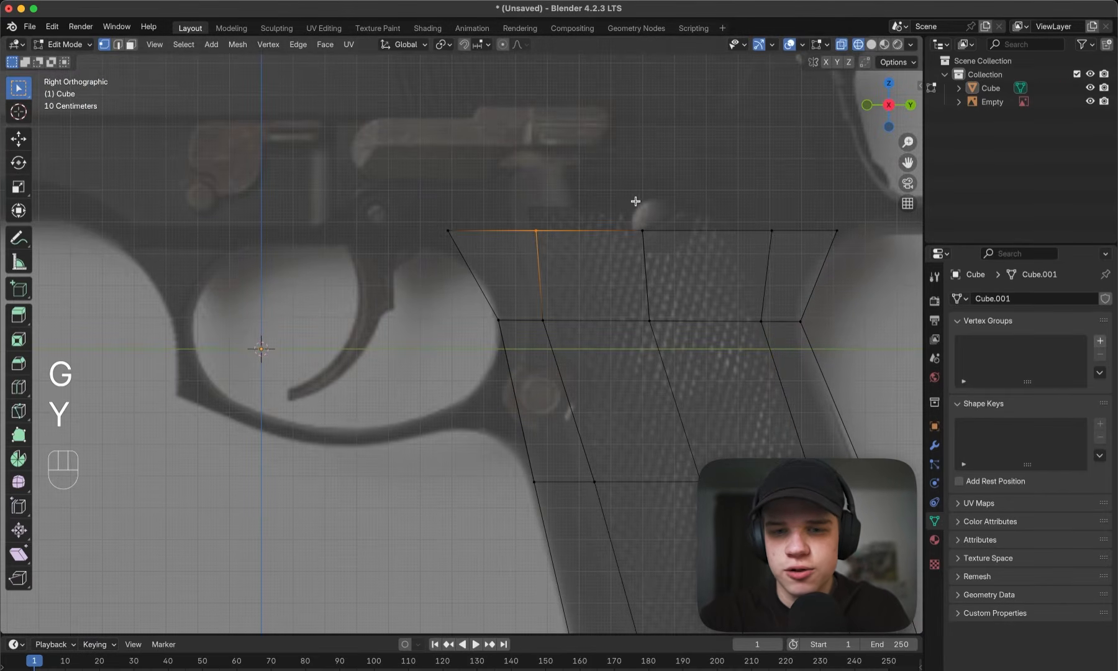
key(g)
key(y)
click(616, 204)
key(z)
click(642, 212)
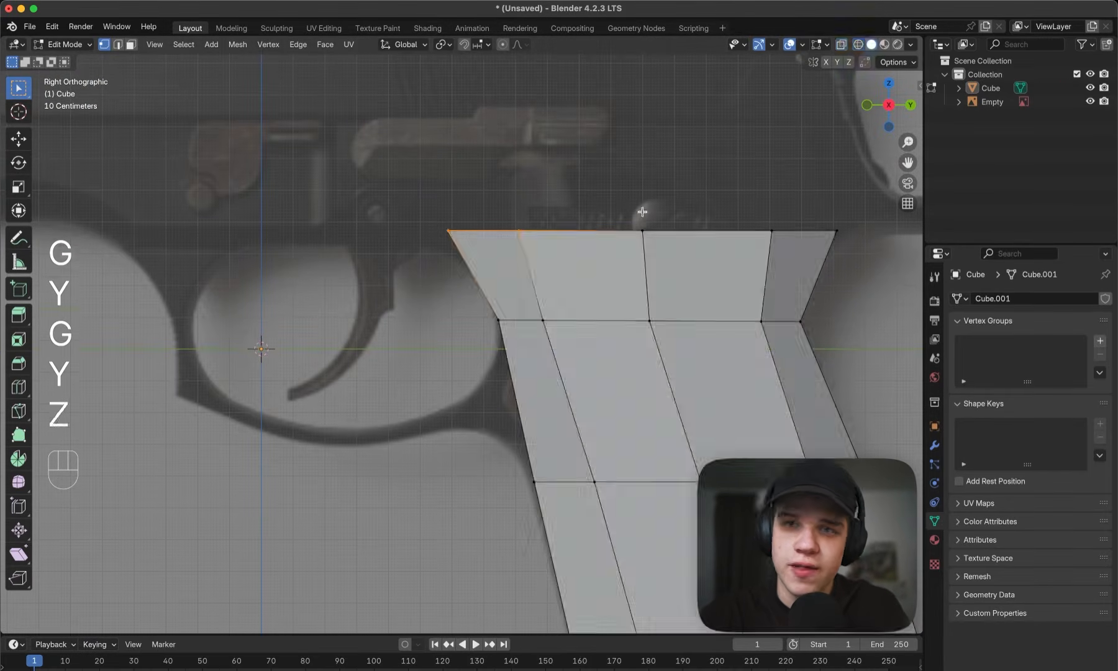
scroll(550, 250, down, 3)
scroll(550, 249, up, 3)
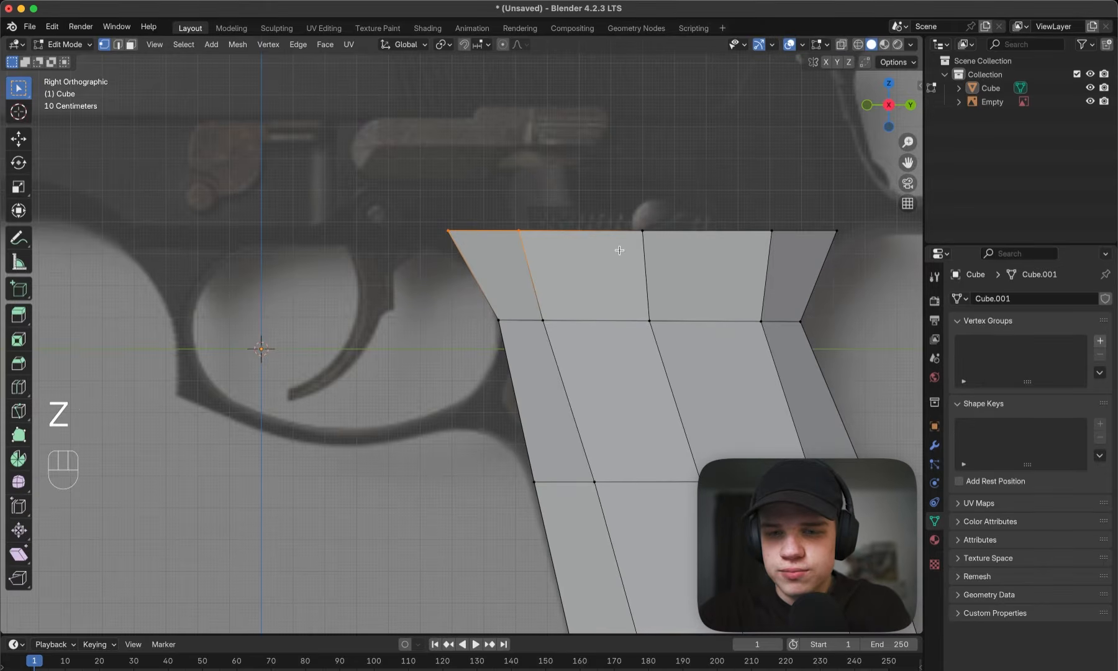
key(z)
drag(542, 257, 702, 211)
key(z)
key(z)
scroll(729, 223, down, 3)
shift+middle_drag(604, 234, 608, 257)
key(z)
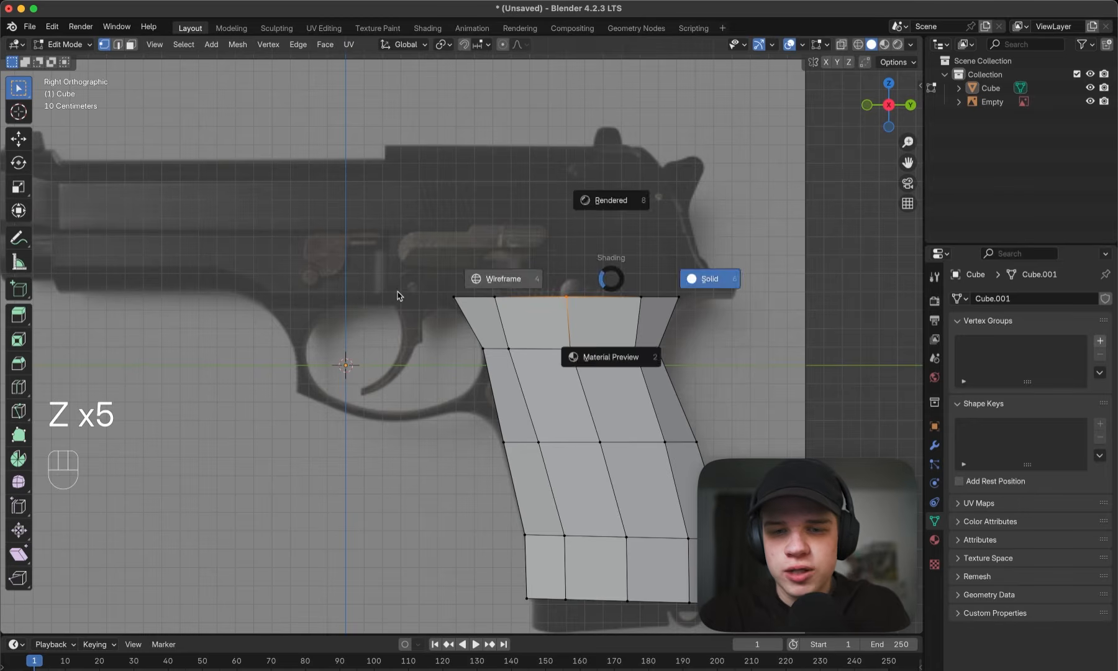
- Extrude the grip's entire top row of vertices straight up along Z into the pistol's frame area
click(396, 292)
drag(371, 312, 742, 264)
scroll(761, 274, up, 1)
shift+middle_drag(761, 273, 731, 288)
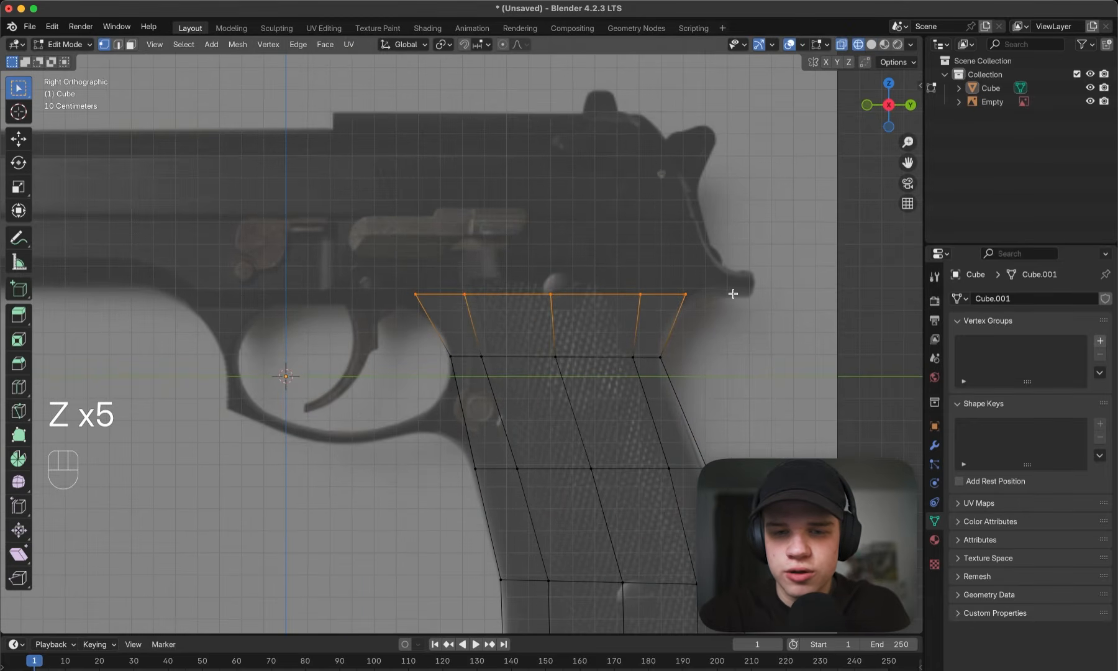
key(e)
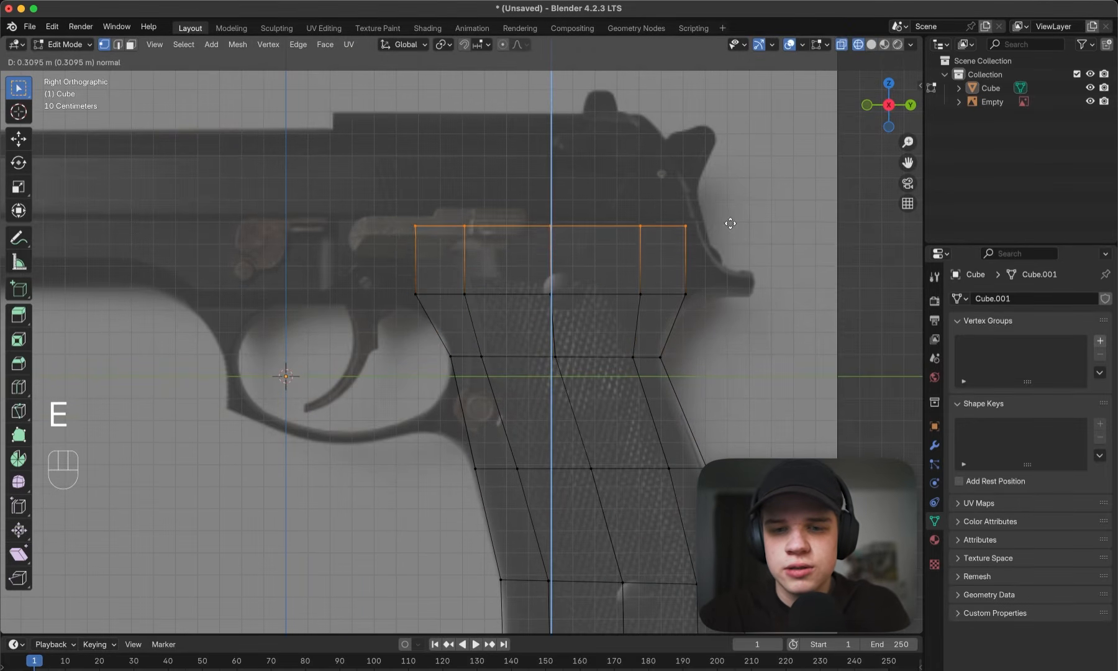
key(z)
key(z)
click(732, 215)
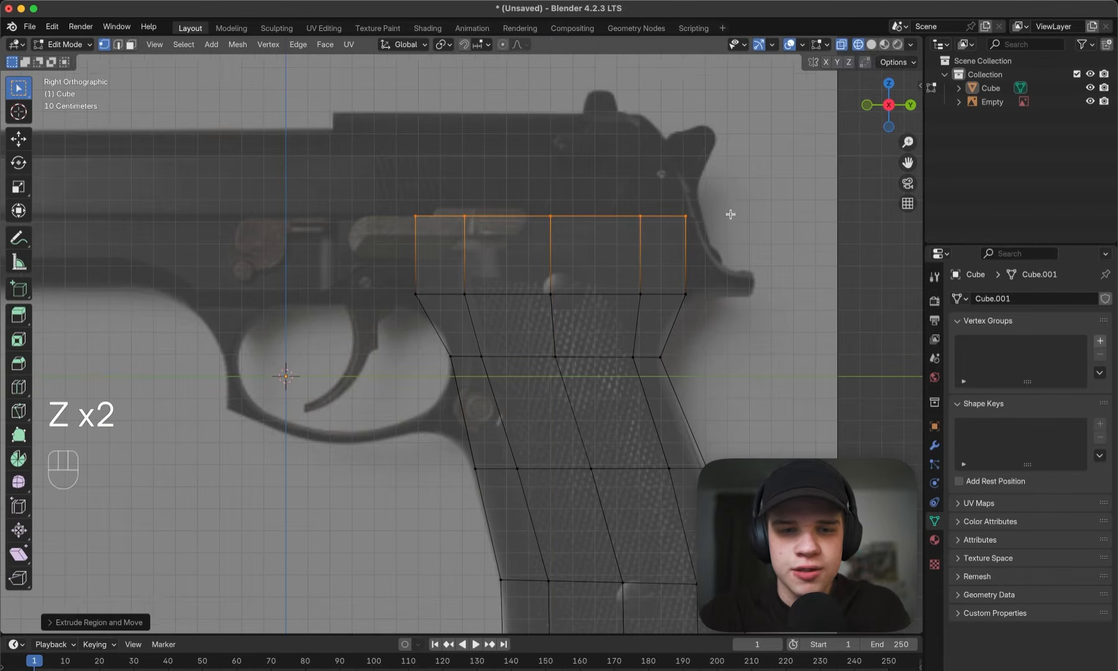
- Move the upper block's top vertices second from the rear forward along Y, slanting that edge
scroll(617, 265, left, 8)
shift+middle_drag(871, 239, 608, 242)
scroll(702, 258, up, 2)
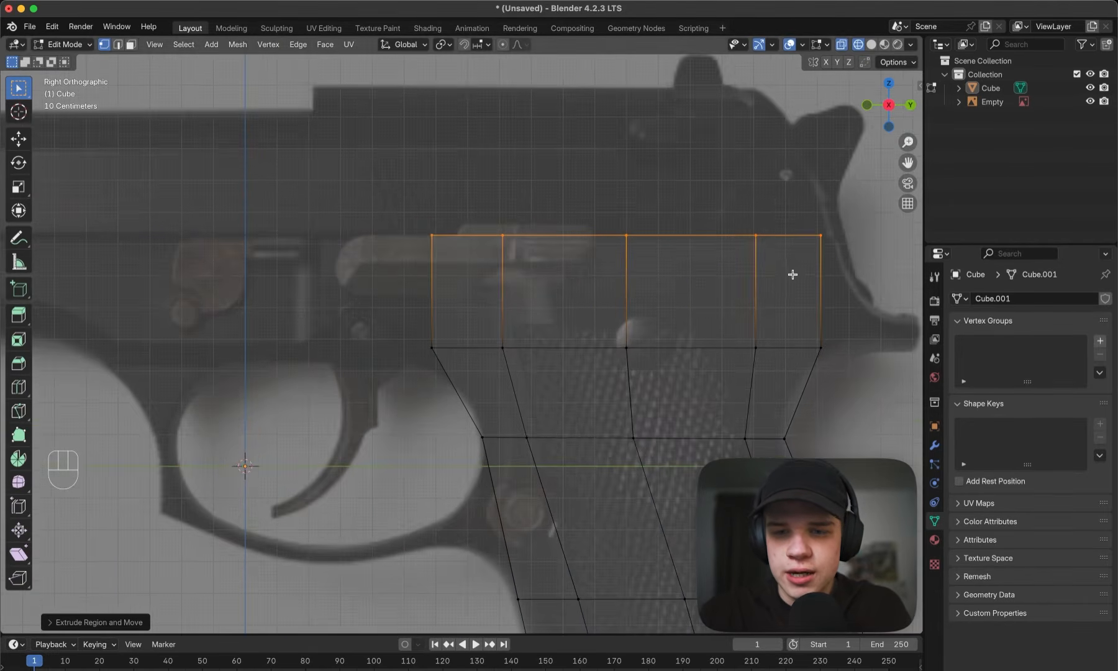
shift+middle_drag(786, 275, 639, 321)
drag(575, 324, 631, 238)
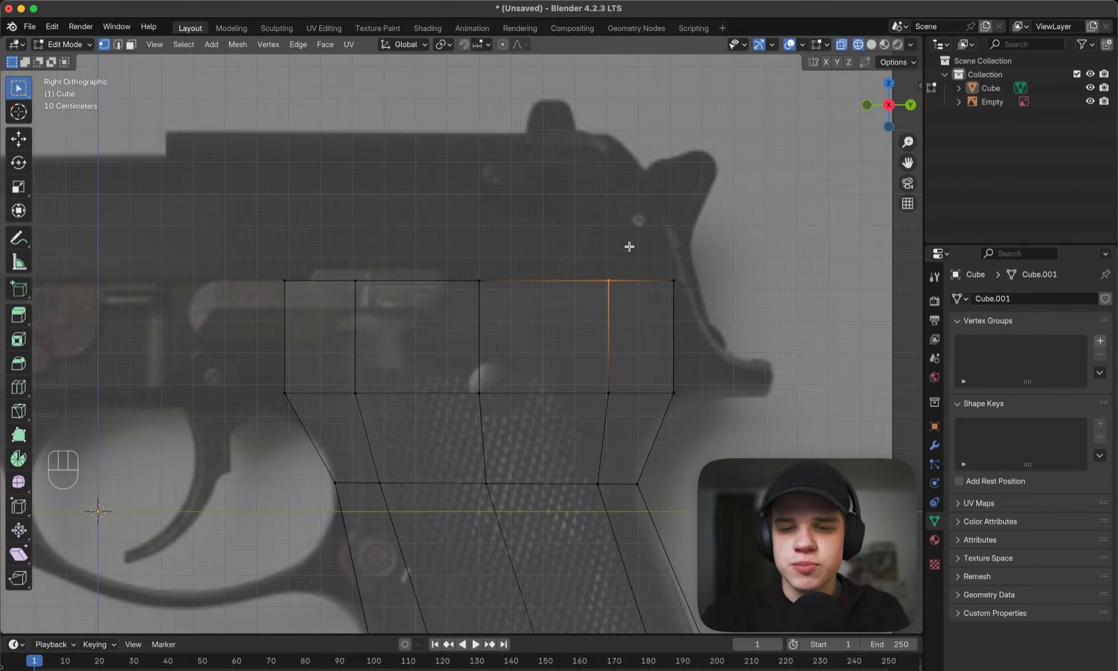
scroll(629, 247, up, 2)
key(g)
key(y)
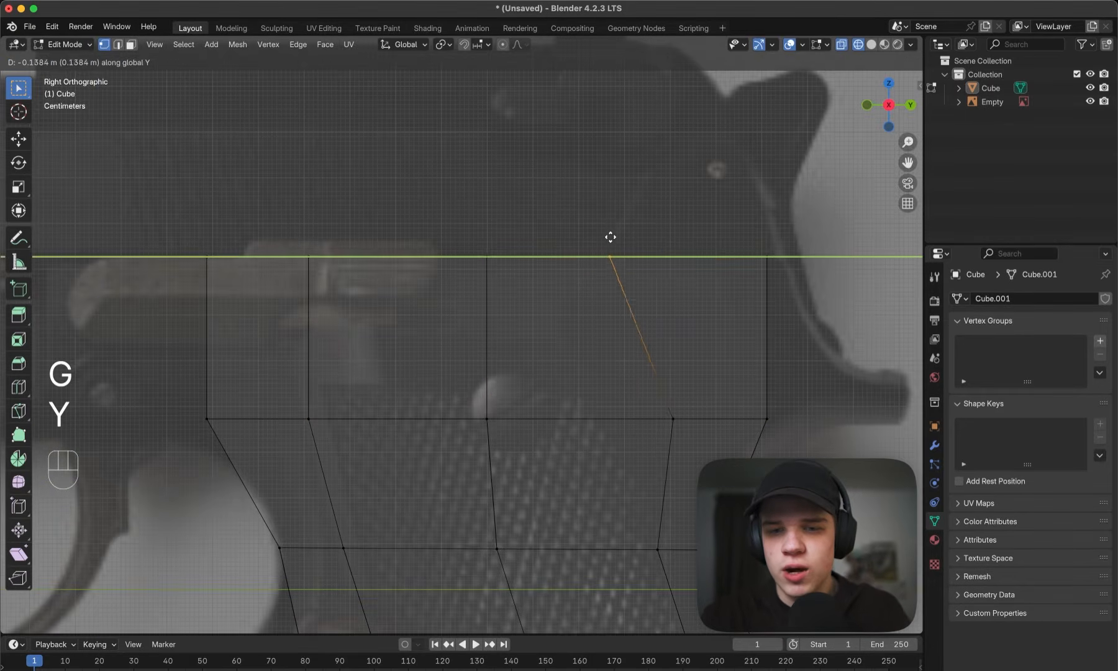
click(609, 239)
- Set the reference image's opacity to 0.5 and select the grip mesh again
key(Tab)
click(697, 225)
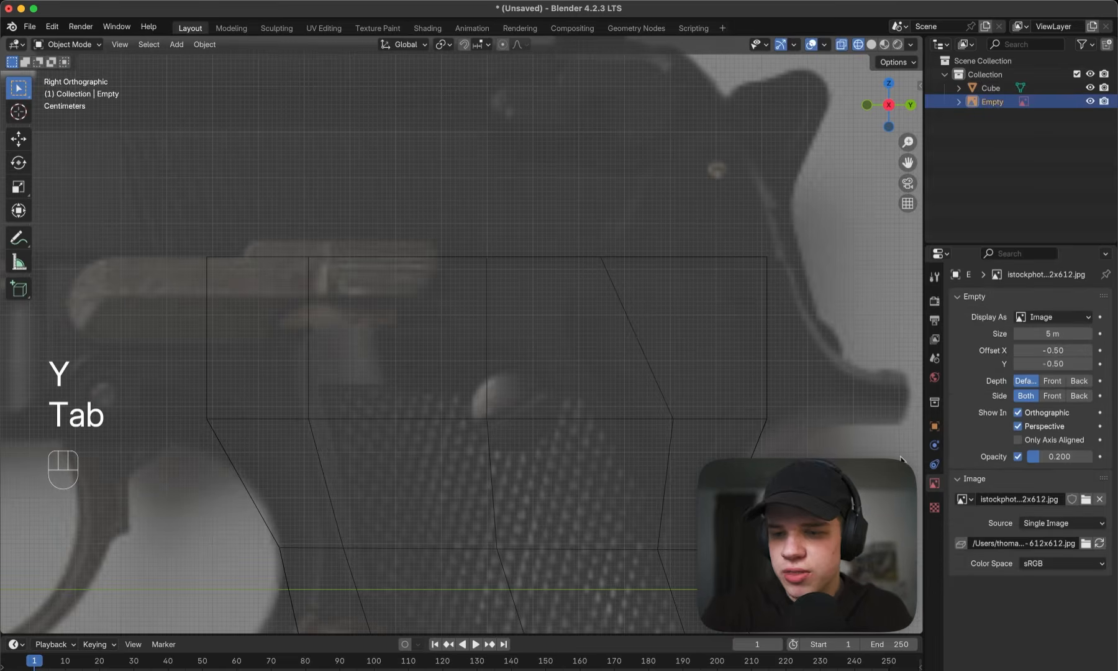
text(0.5)
key(Return)
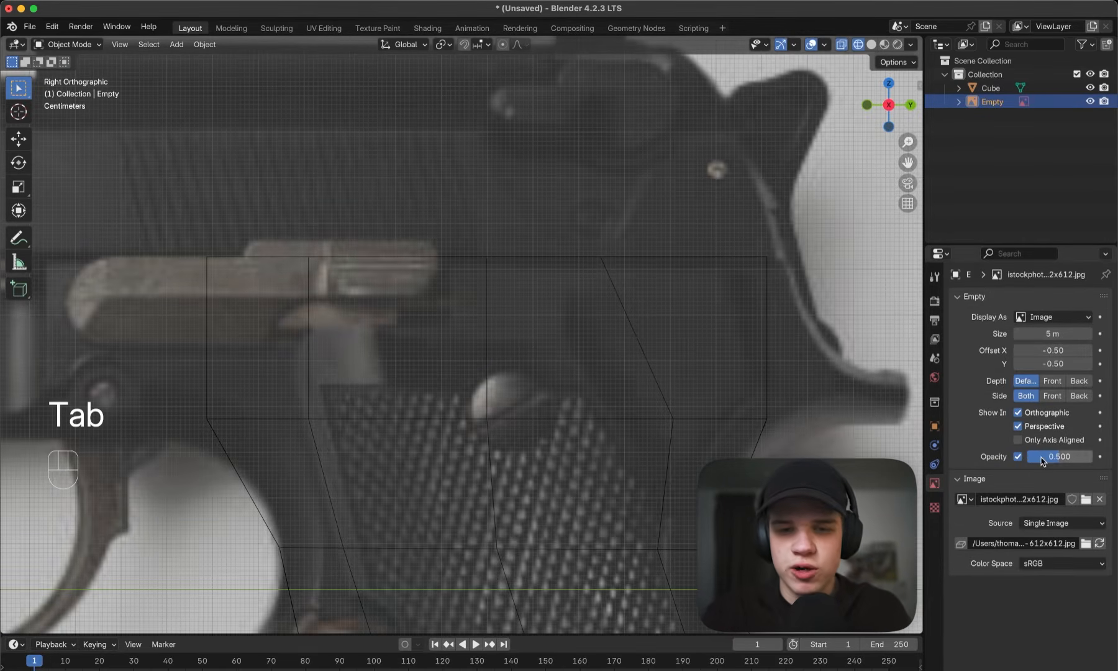
scroll(538, 349, down, 3)
click(551, 346)
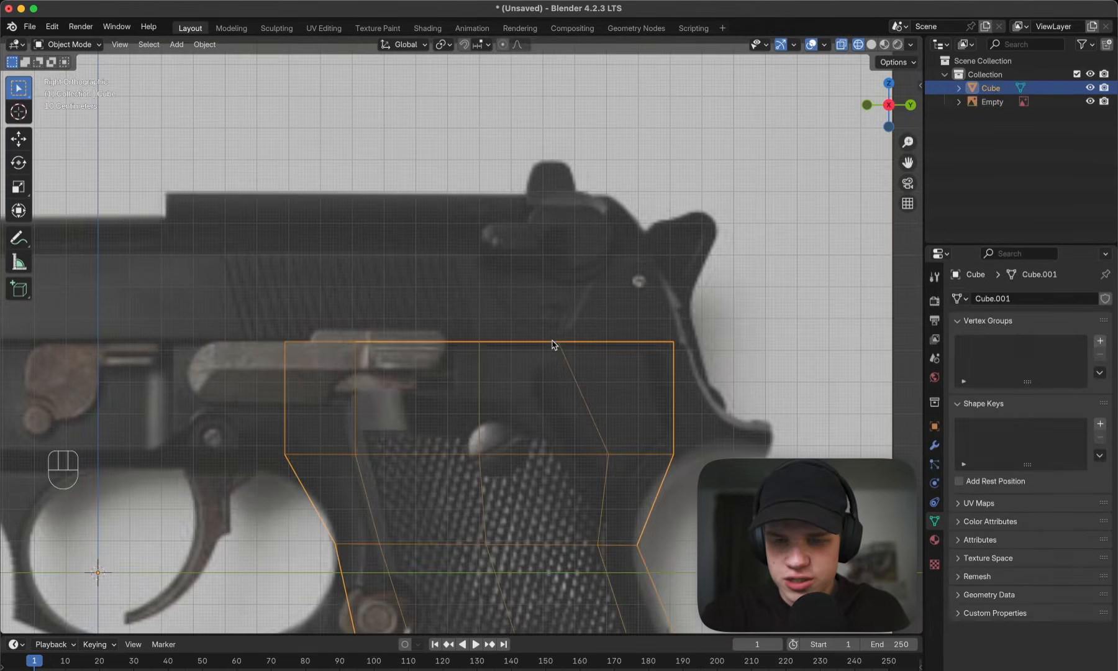
- Move the upper block's top rear corner vertices backward along Y to the edge of the frame in the reference
scroll(627, 346, up, 4)
key(Tab)
key(1)
shift+middle_drag(691, 370, 751, 280)
key(g)
key(y)
click(755, 273)
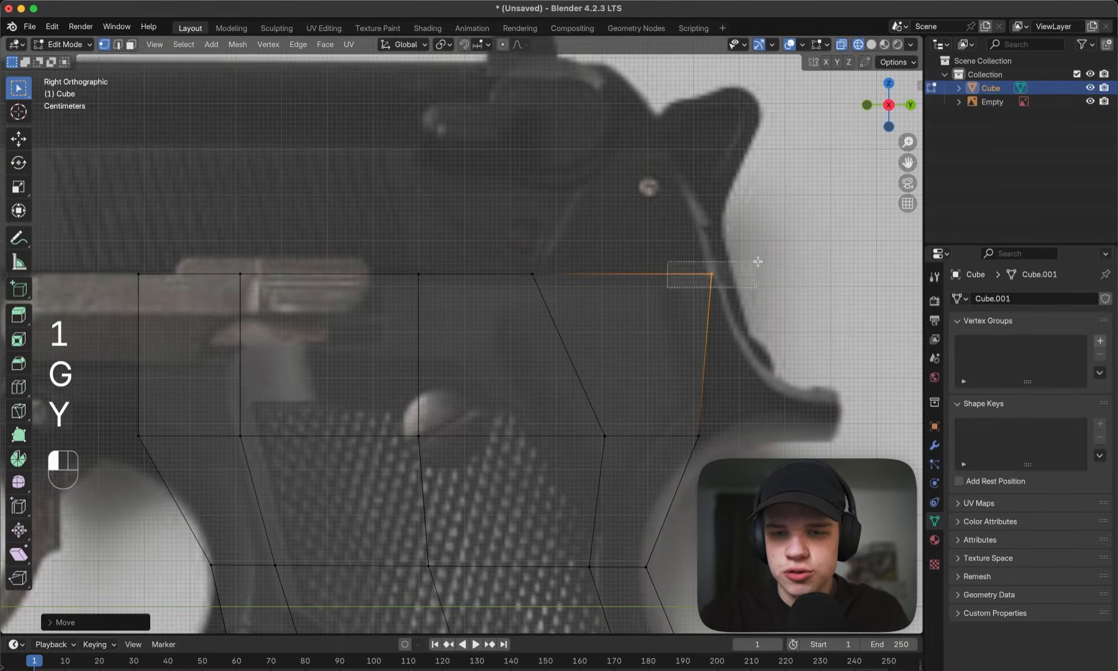
key(g)
key(y)
click(759, 261)
- Sketch the rear tang's outline with annotation strokes and undo them
drag(682, 483, 772, 267)
shift+middle_drag(730, 361, 713, 293)
drag(658, 372, 727, 322)
key(g)
right_click(695, 349)
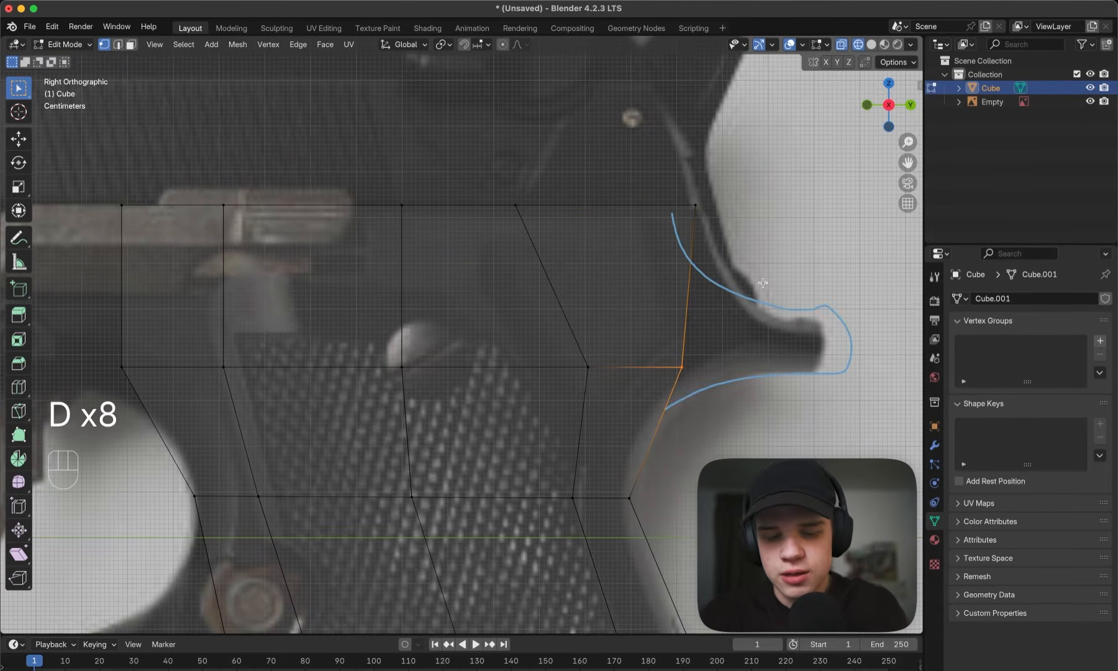
key(super+z)
shift+middle_drag(710, 225, 729, 242)
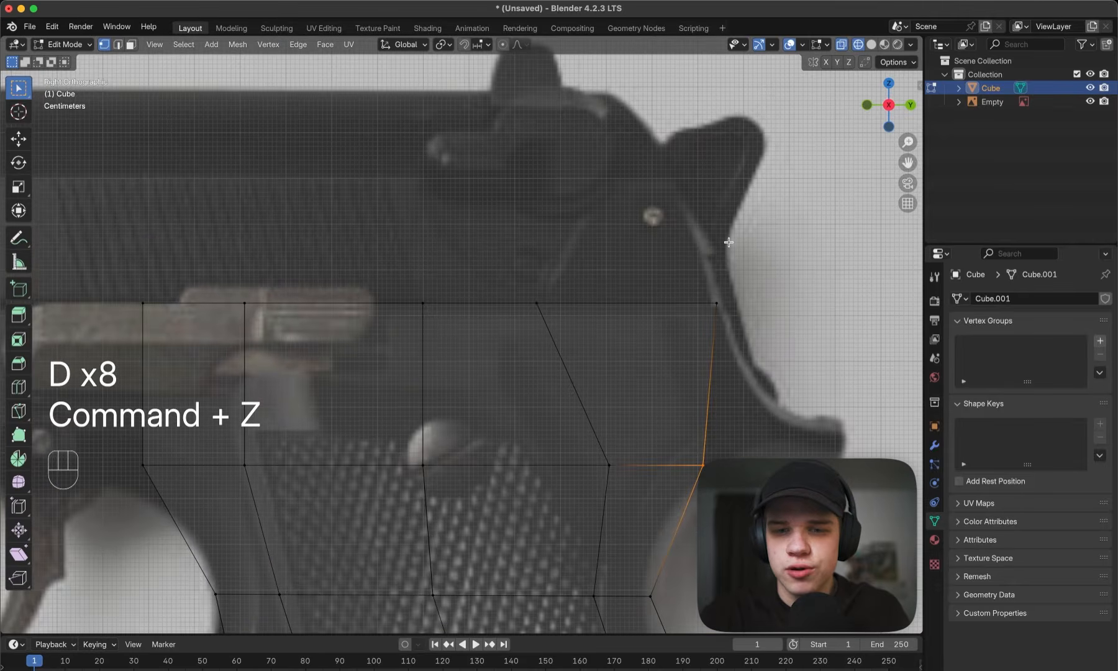
- Extrude the upper block's rear top section upward to just above the pin beside the hammer
drag(509, 334, 750, 187)
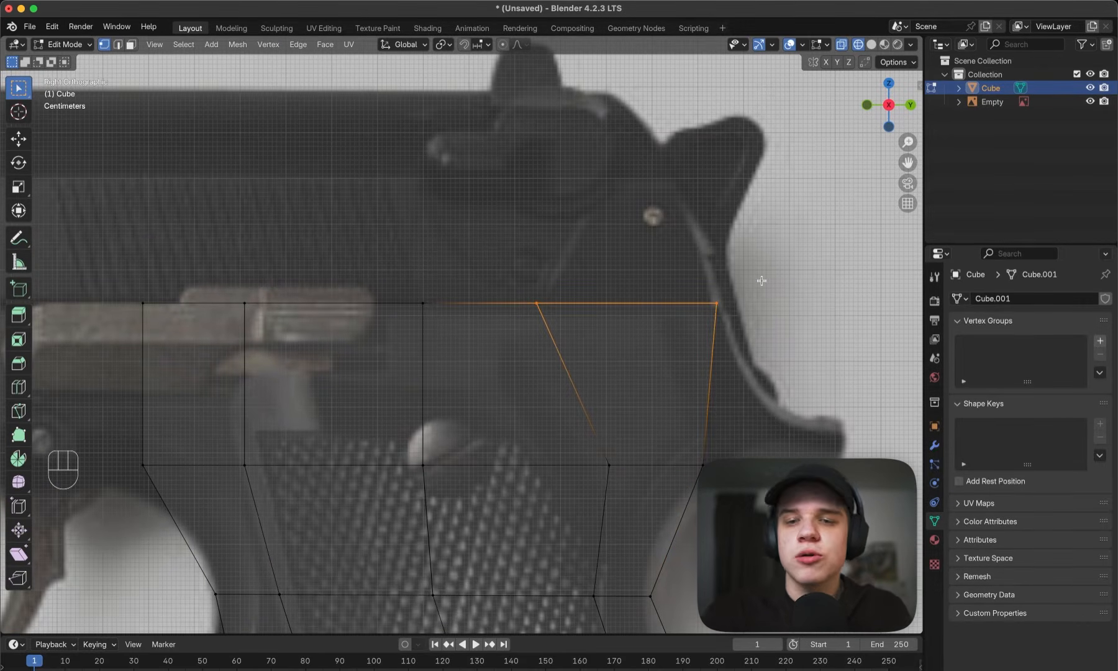
key(e)
click(755, 152)
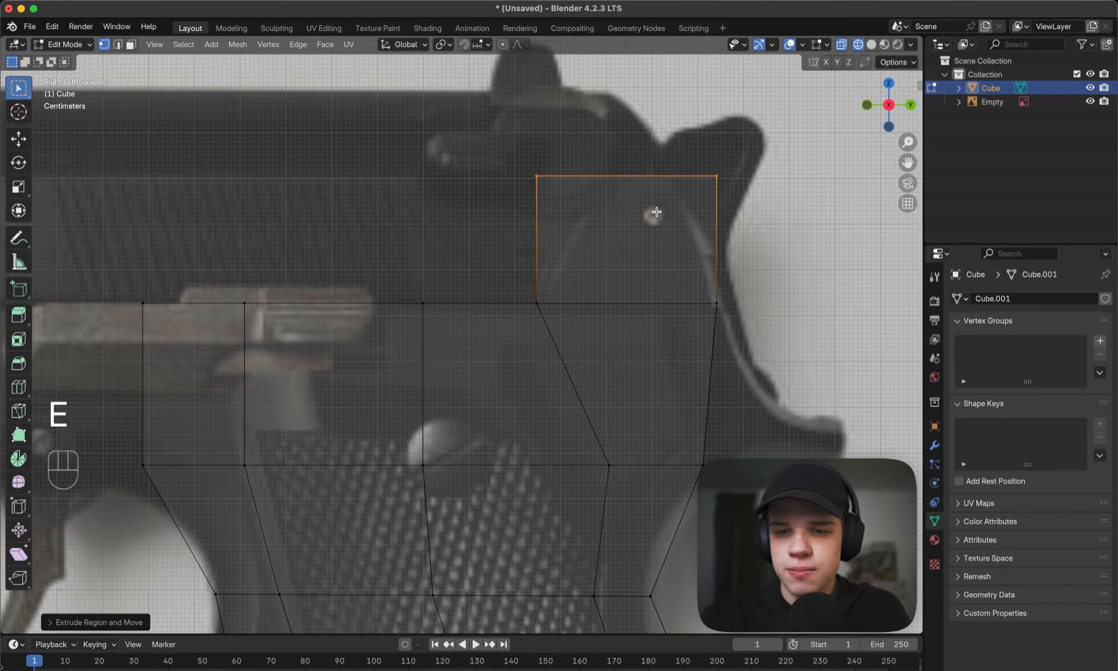
- Move the raised rear section's top corners inward so it tapers to fit the frame below the hammer
click(717, 175)
key(g)
click(708, 169)
click(537, 176)
key(g)
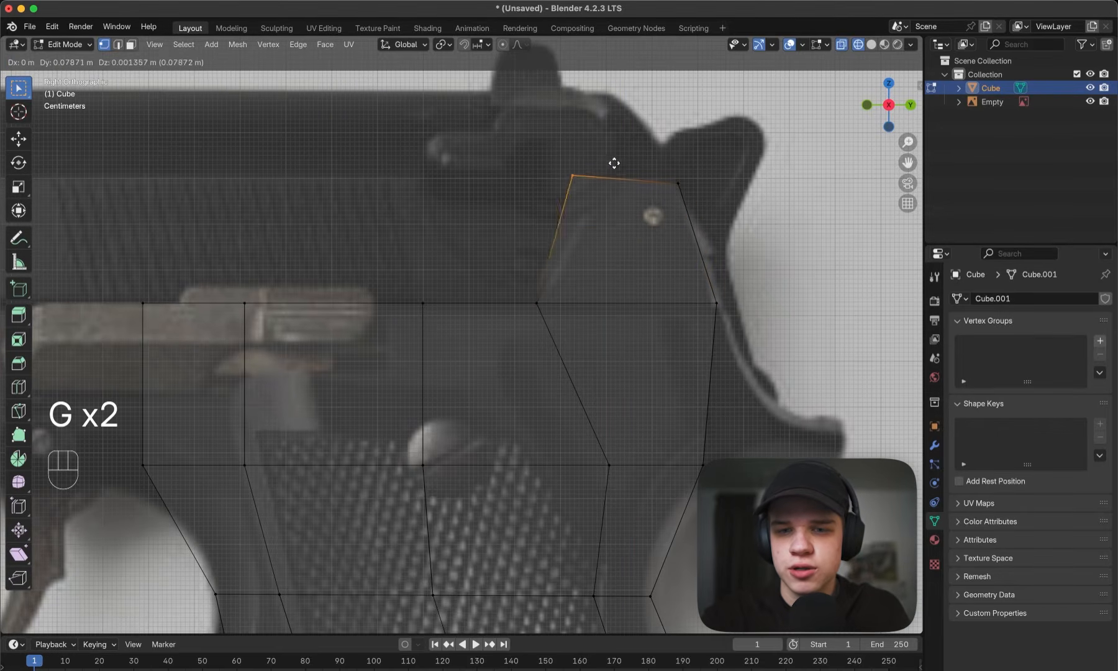
click(680, 180)
drag(680, 179, 702, 166)
key(g)
click(724, 150)
scroll(677, 211, down, 3)
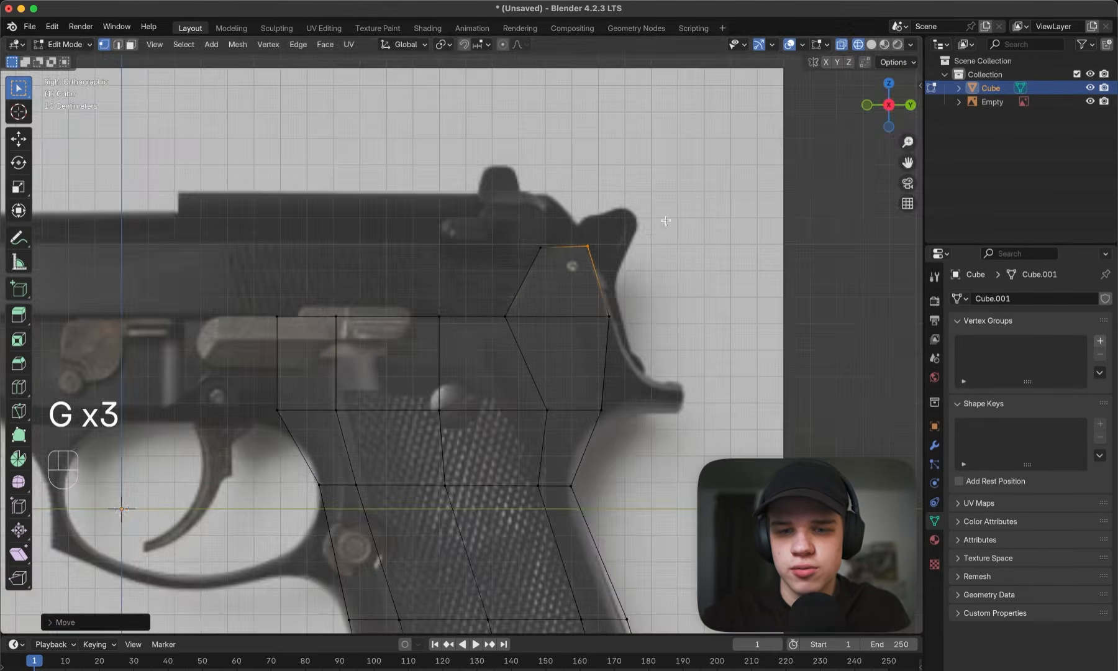
- Examine the front end of the block above the grip in solid shading
shift+middle_drag(608, 248, 755, 243)
scroll(671, 258, down, 3)
key(a)
scroll(605, 272, up, 2)
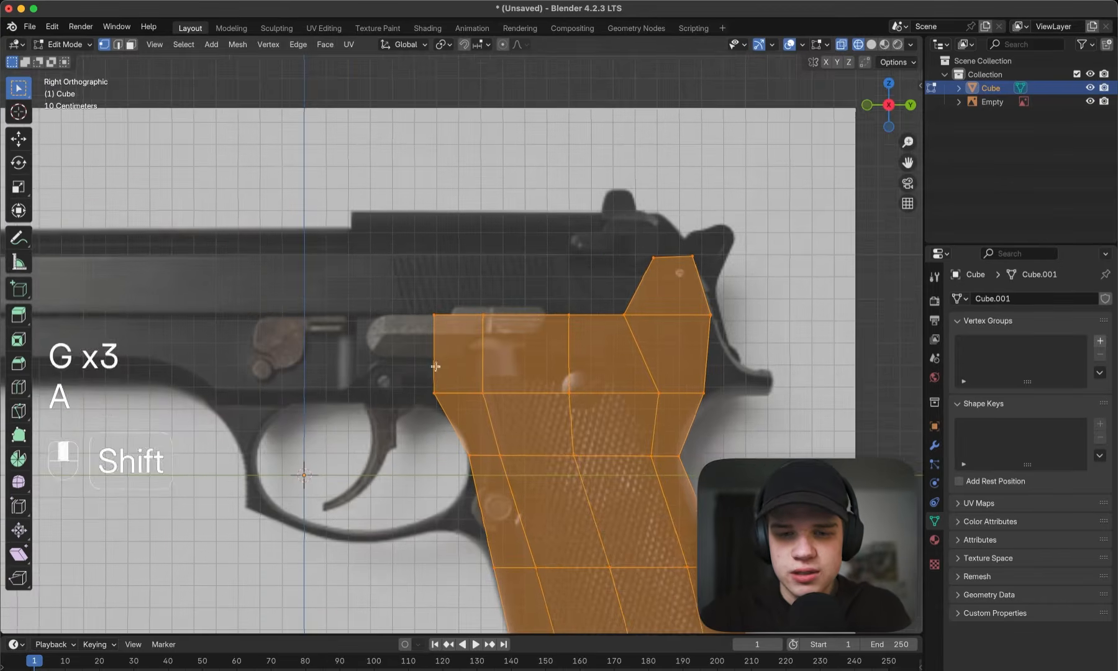
shift+middle_drag(581, 292, 633, 240)
scroll(584, 273, up, 1)
drag(452, 365, 515, 183)
key(z)
middle_drag(513, 276, 558, 264)
scroll(558, 264, down, 5)
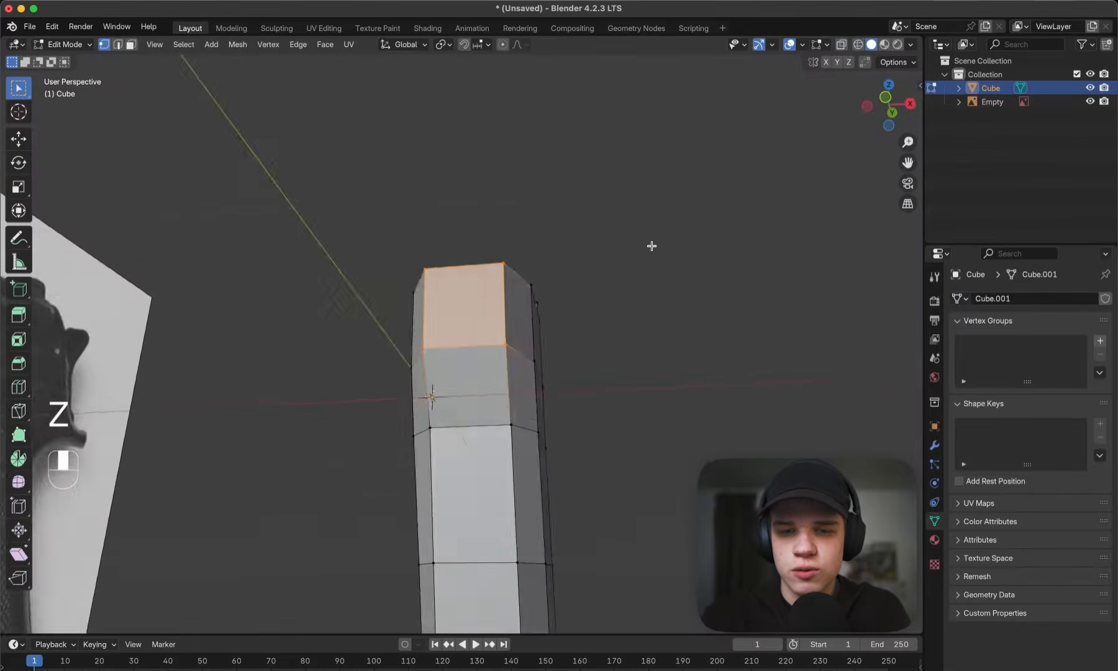
- Scale the front face of the block above the grip along X by a factor of about 1.53
middle_drag(652, 245, 640, 329)
key(3)
click(525, 321)
middle_drag(525, 322, 533, 159)
middle_drag(478, 359, 535, 364)
click(463, 340)
key(`)
click(469, 237)
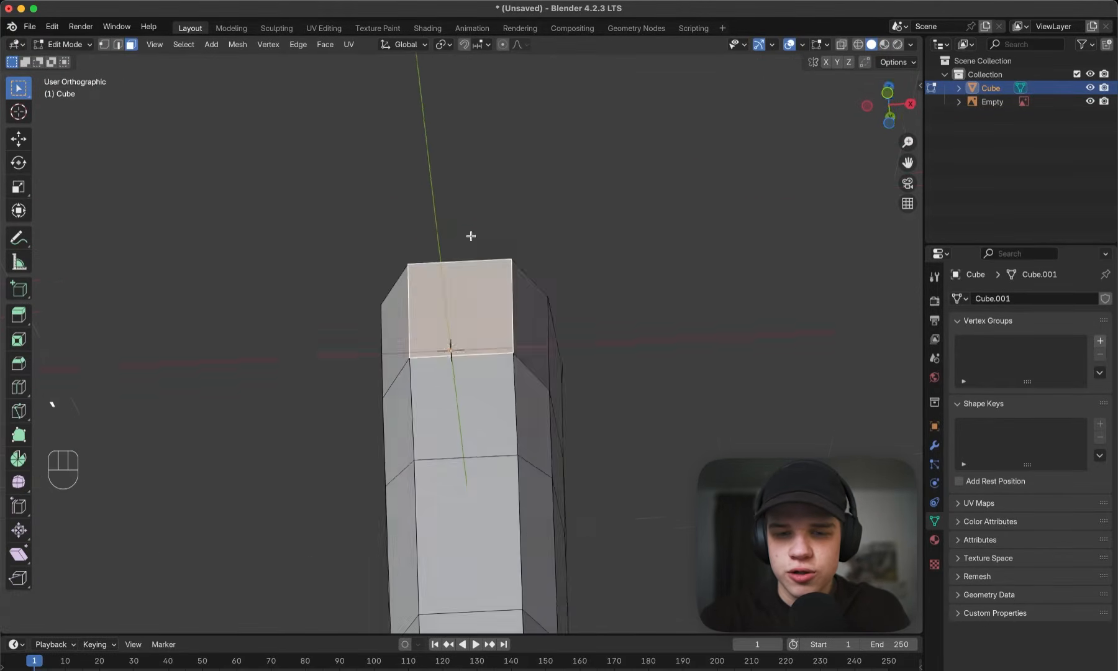
key(s)
key(x)
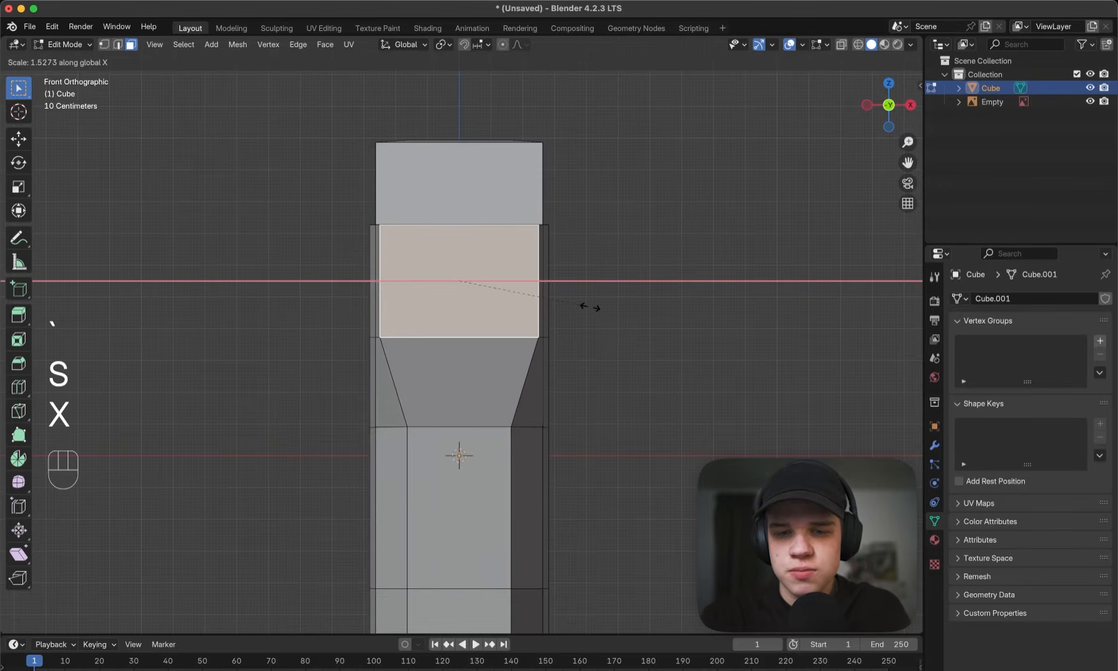
click(590, 307)
- Extrude the upper block's front face and adjoining side faces forward above the trigger guard
middle_drag(589, 307, 514, 359)
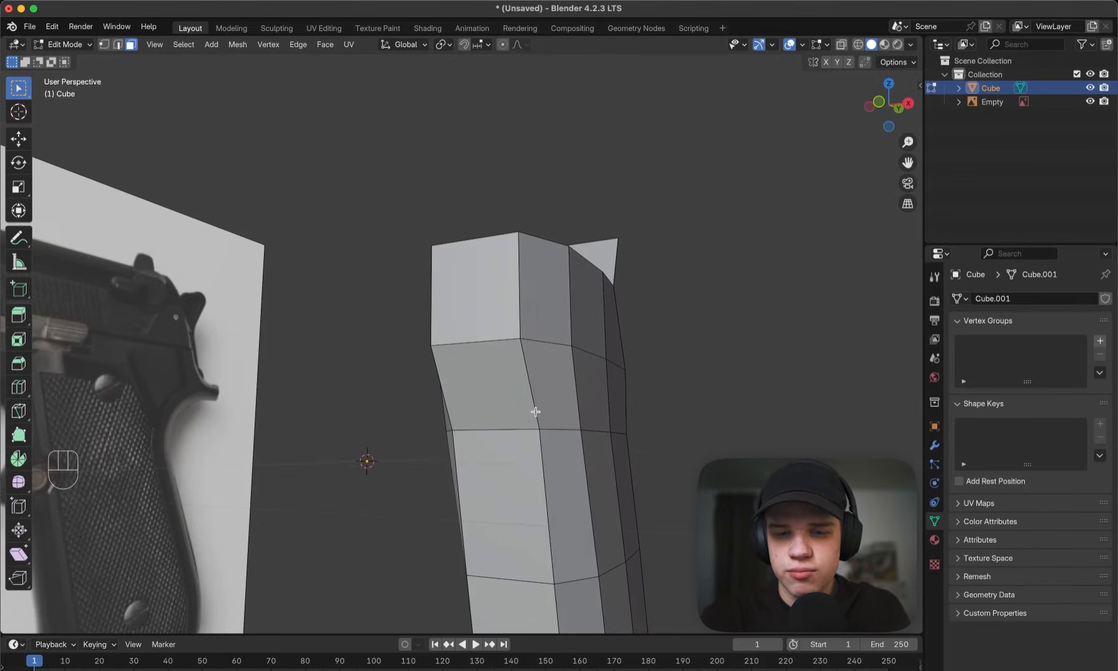
click(532, 280)
middle_drag(438, 301, 473, 320)
shift+click(438, 292)
shift+click(395, 259)
middle_drag(628, 249, 503, 339)
key(`)
click(677, 277)
key(e)
click(609, 257)
- Lower the underside face of the forward extrusion along Z by about 0.02 m
key(Tab)
key(Tab)
key(`)
click(635, 283)
scroll(625, 289, down, 4)
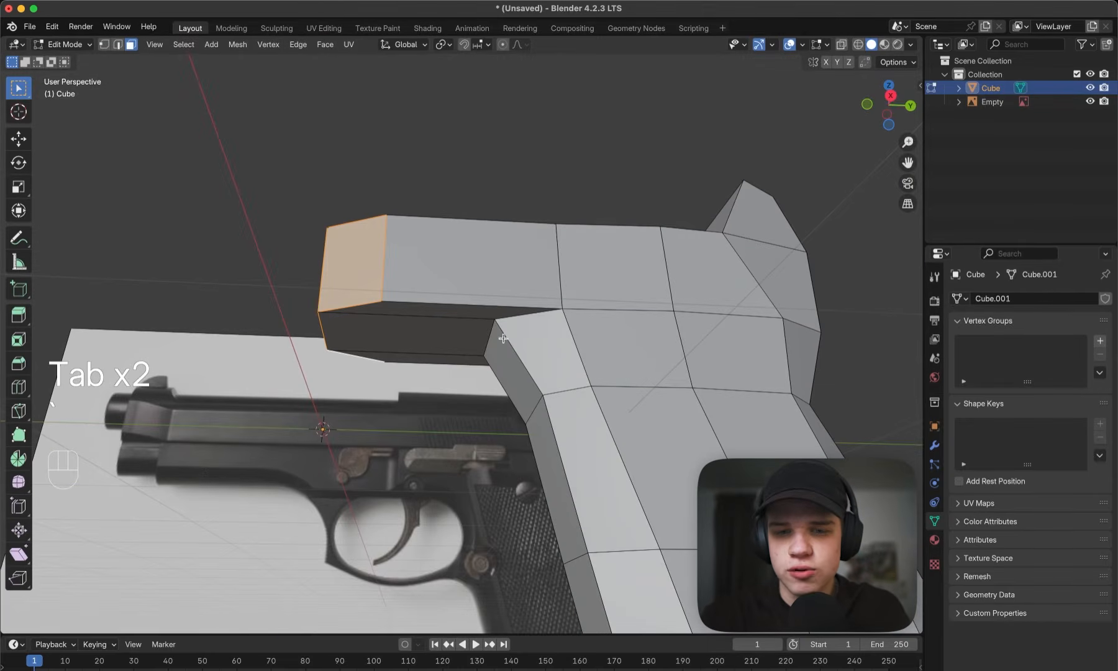
click(487, 338)
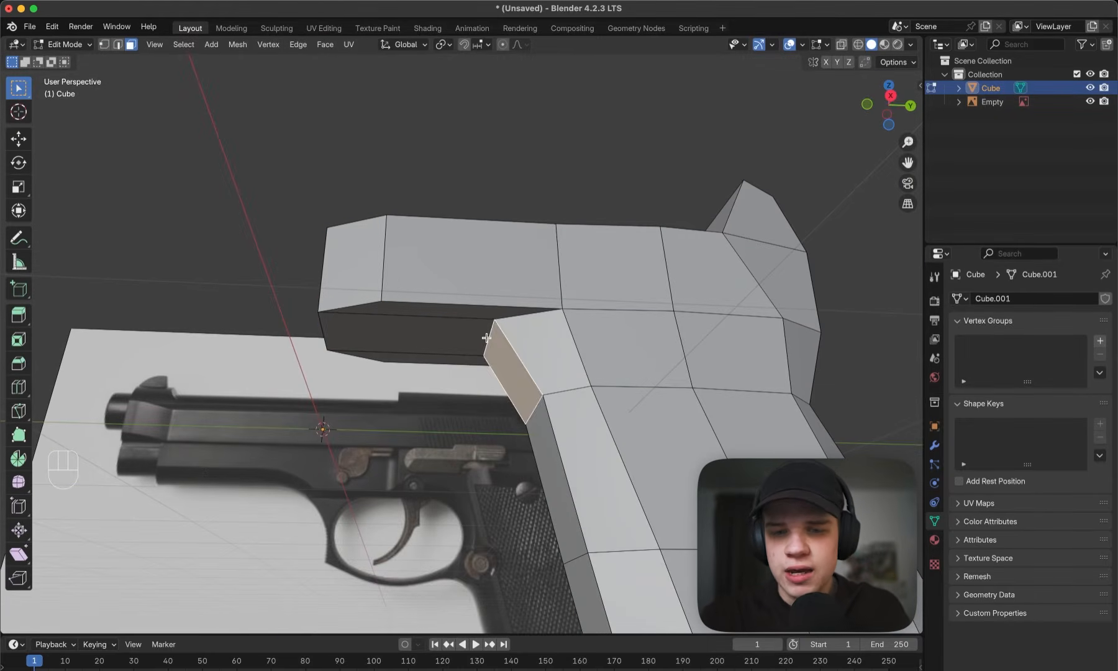
click(429, 338)
key(3)
scroll(630, 335, up, 8)
key(g)
key(z)
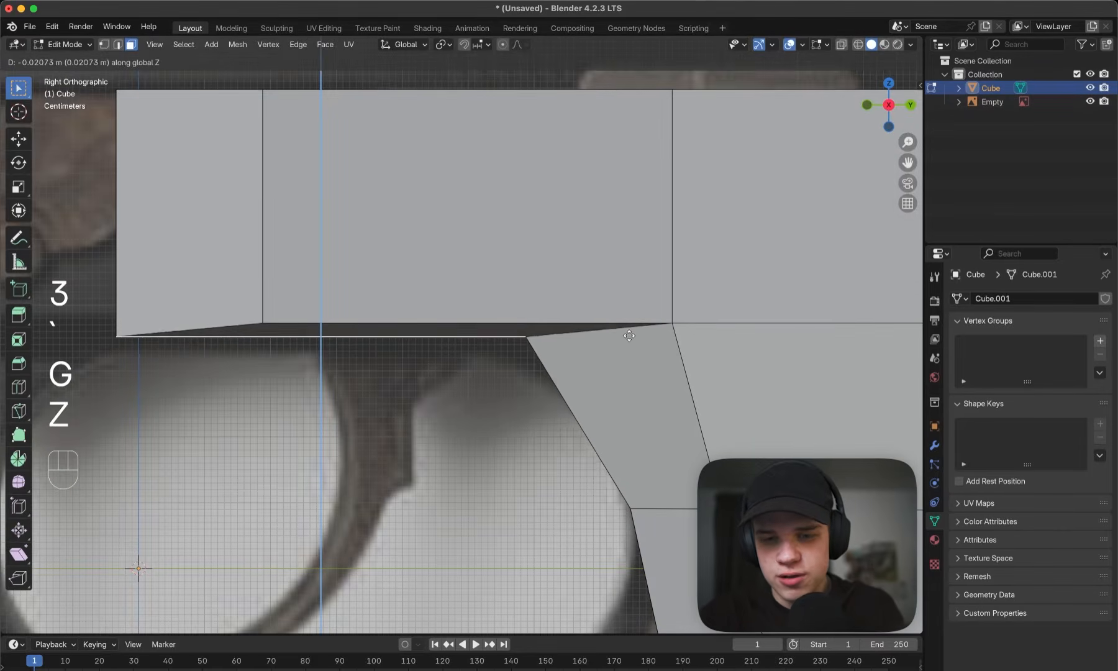
click(630, 335)
- In side wireframe view, move the inner vertices where the grip meets the forward extrusion forward, near the trigger guard's upper rear corner
key(Tab)
mouse_move(629, 337)
middle_down()
mouse_move(624, 304)
mouse_move(610, 330)
middle_up()
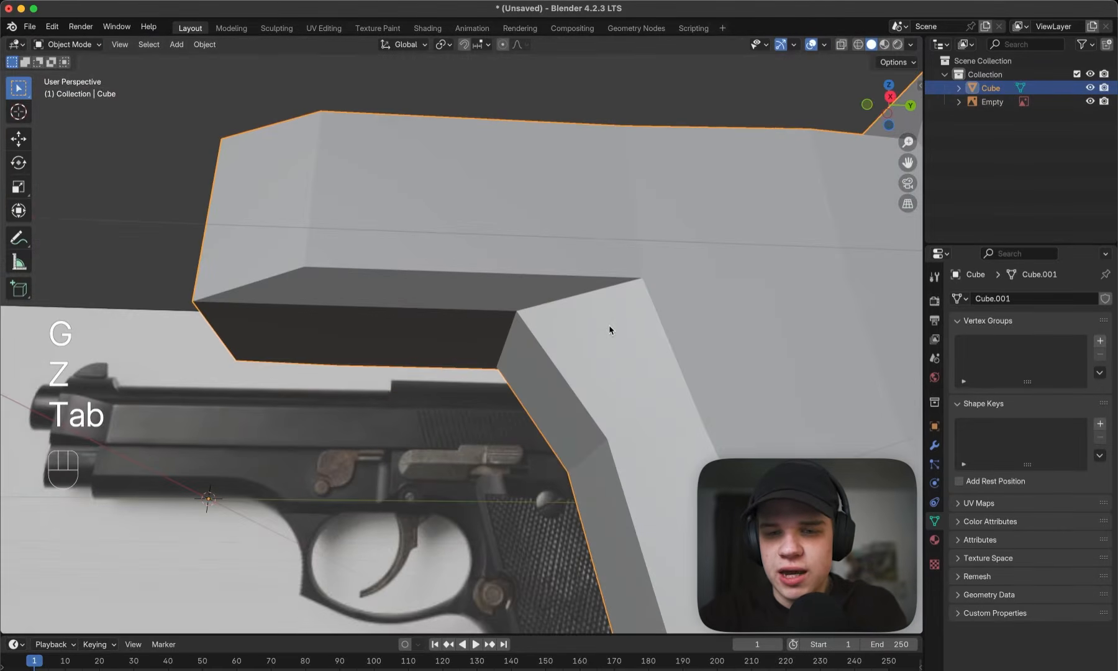
key(ctrl+a)
key(grave)
key(z)
key(Tab)
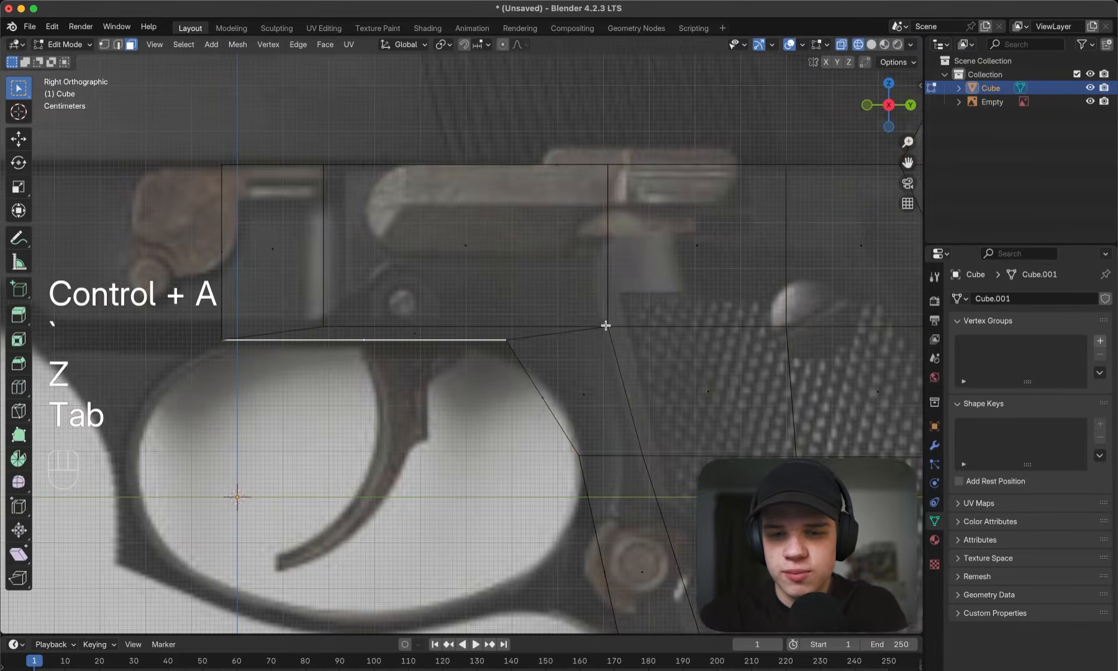
key(1)
click(606, 326)
key(g)
key(g)
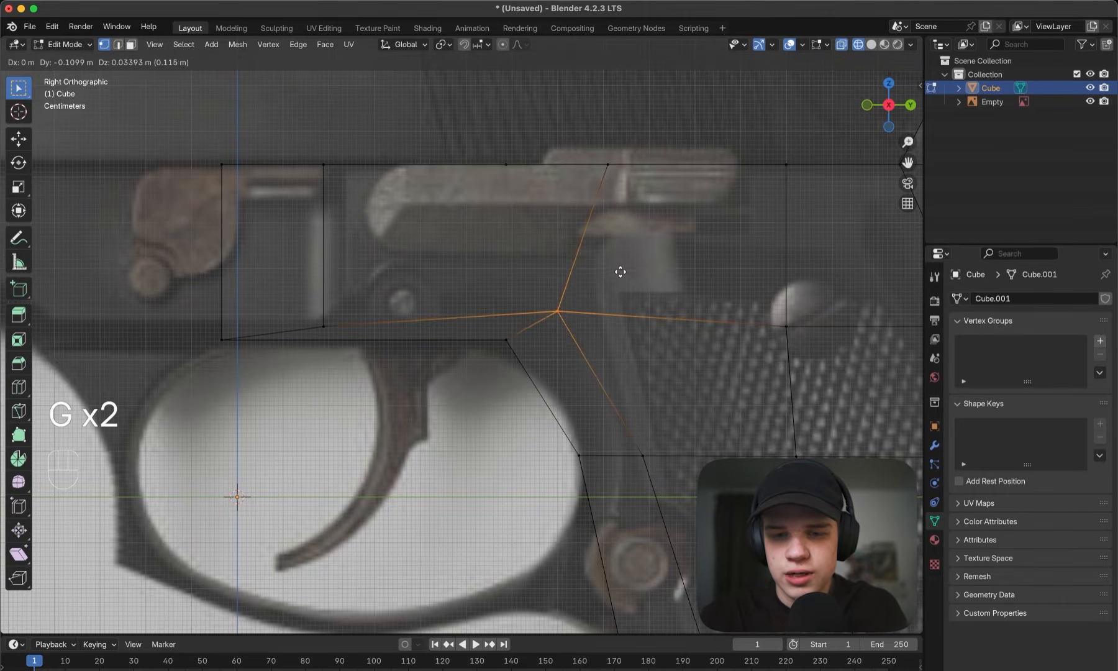
click(595, 279)
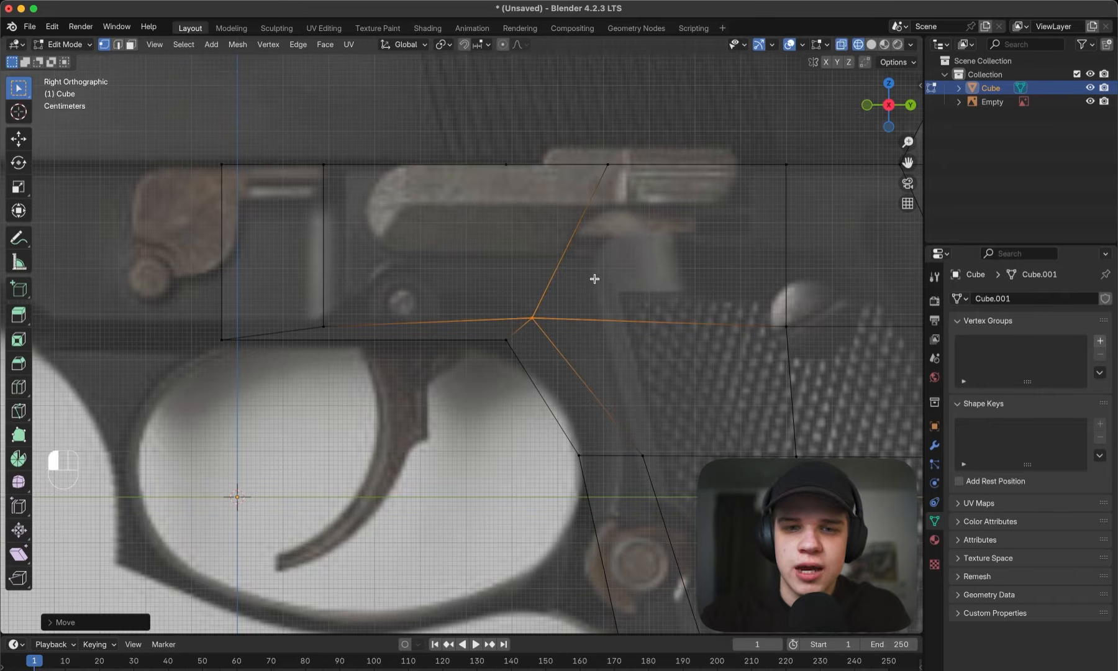
- Set the snap target to Vertex and raise the forward extrusion's lower side vertices along Z, snapped level with the grip junction vertices
click(483, 45)
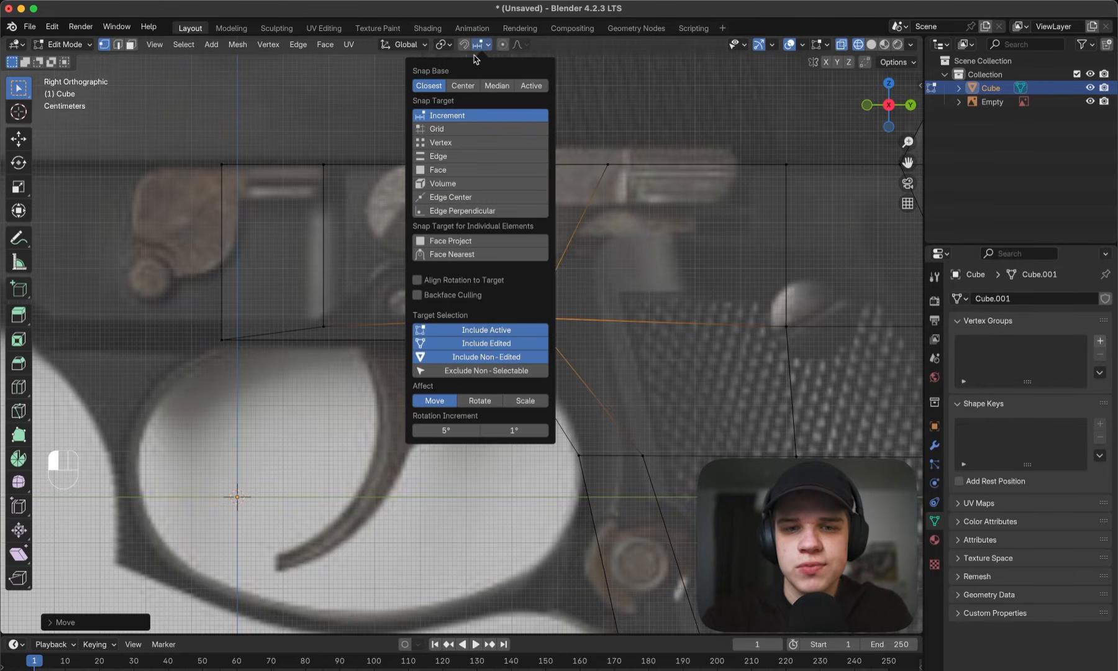
click(449, 142)
drag(375, 289, 379, 287)
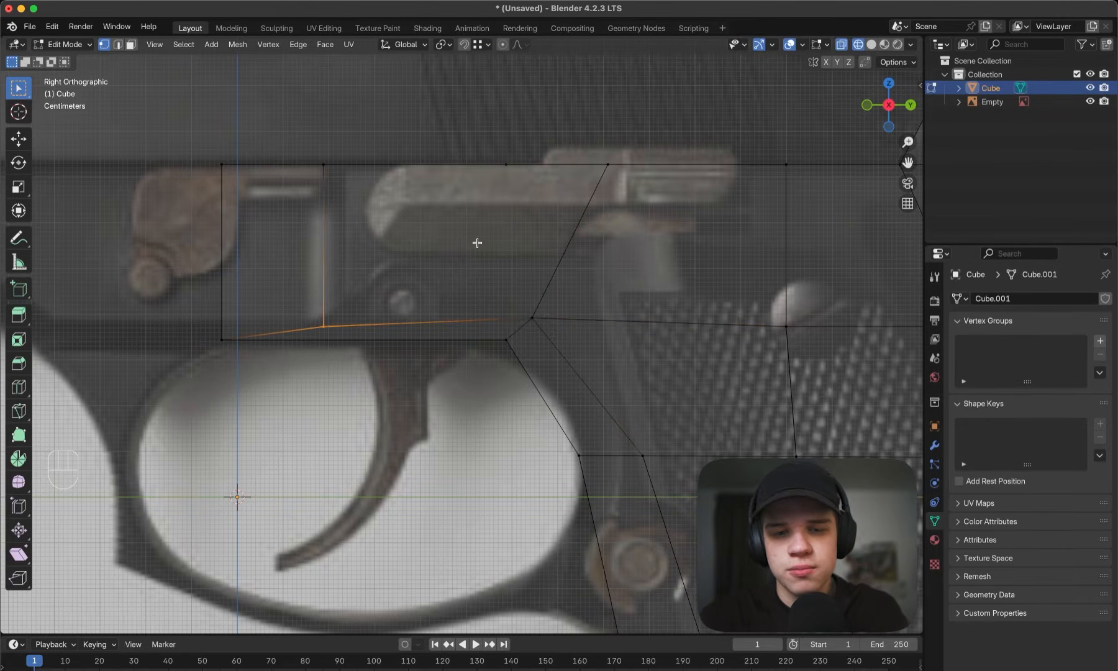
key(g)
key(z)
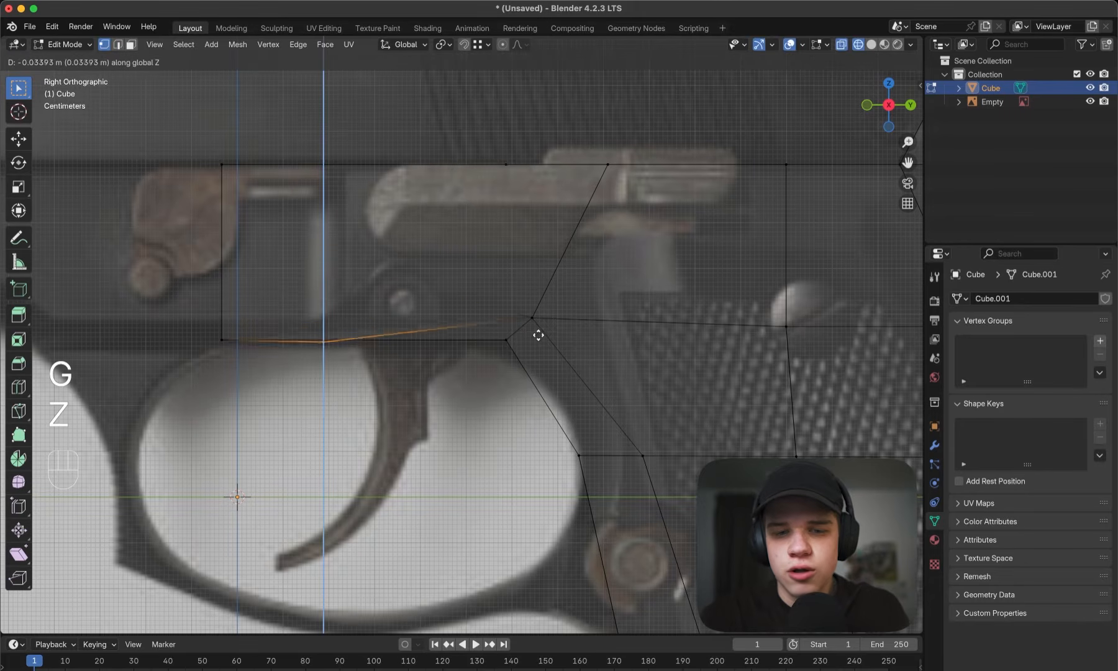
key(ctrl)
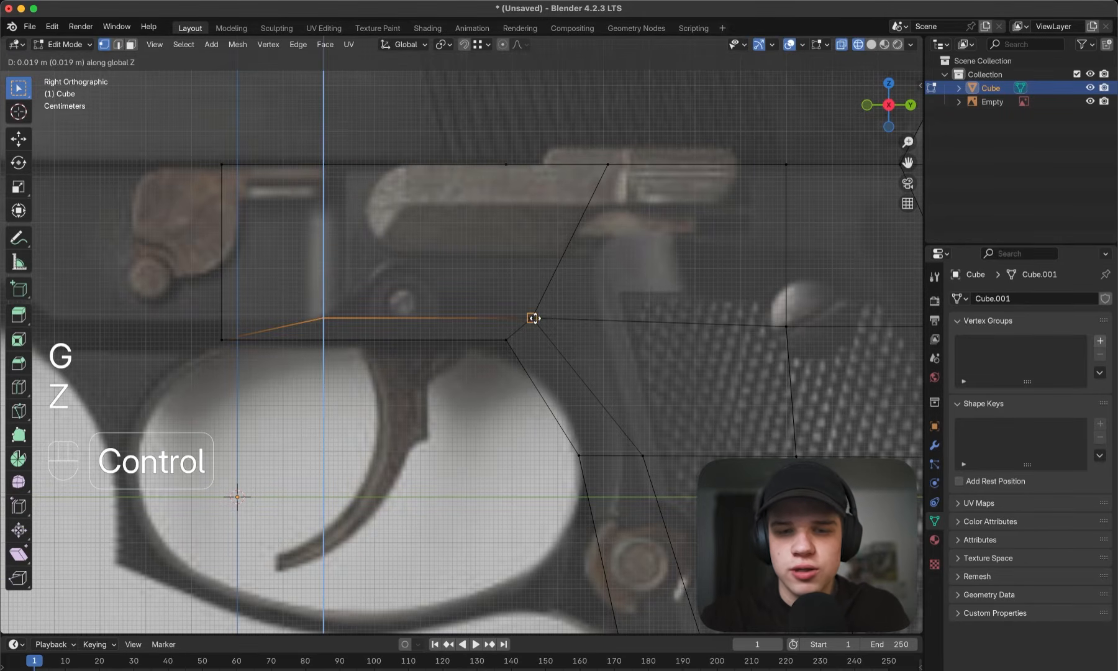
click(300, 306)
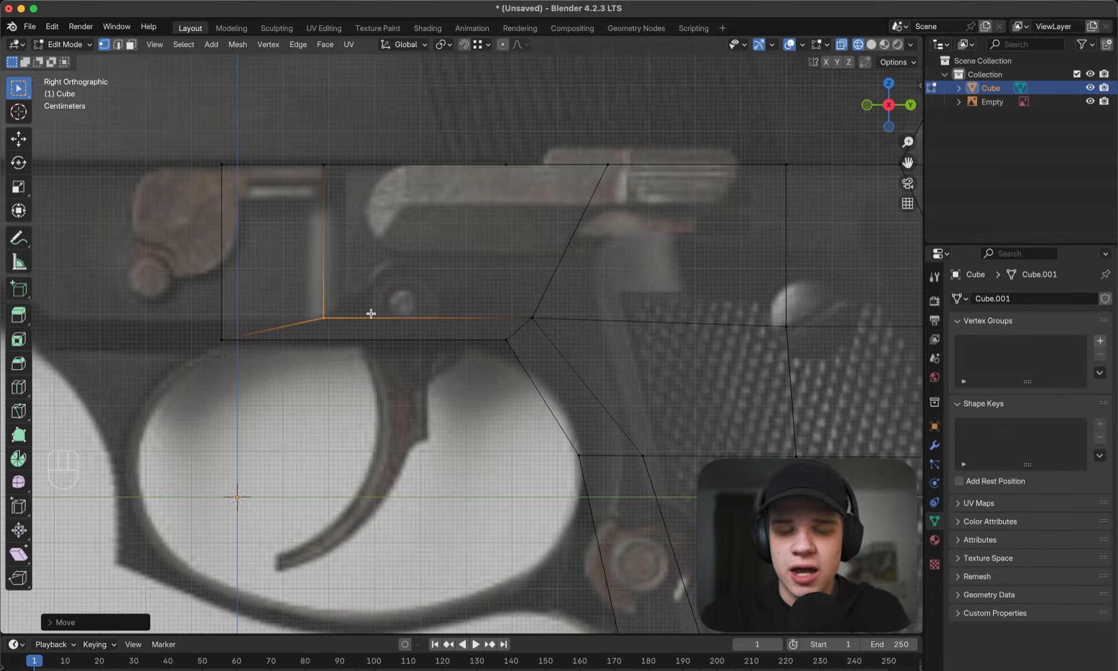
- Flatten the vertices at the front end of the forward extrusion by scaling them to 0 along Y
scroll(372, 315, down, 3)
shift+middle_drag(370, 306, 394, 325)
key(z)
middle_drag(485, 323, 532, 402)
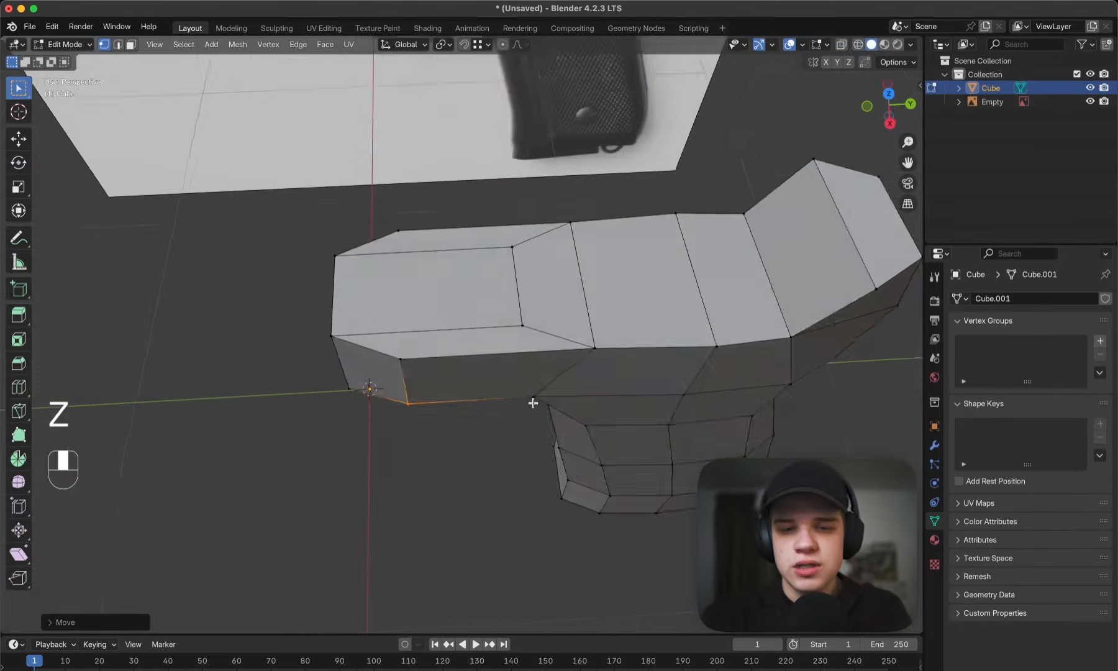
key(grave)
key(z)
drag(194, 496, 710, 319)
key(z)
key(s)
key(y)
key(0)
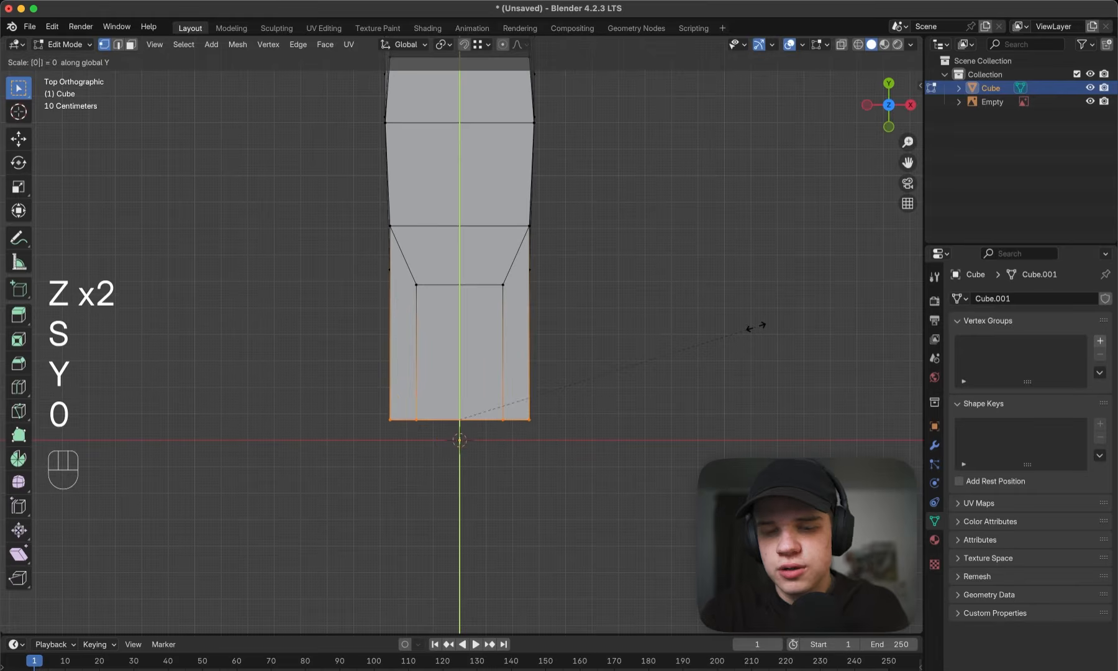
key(Return)
- Extrude all three front end faces of the frame forward by about 0.53 m to above the trigger guard's front
middle_drag(754, 325, 507, 298)
key(3)
key(ctrl+a)
key(1)
key(3)
key(3)
click(466, 294)
key(3)
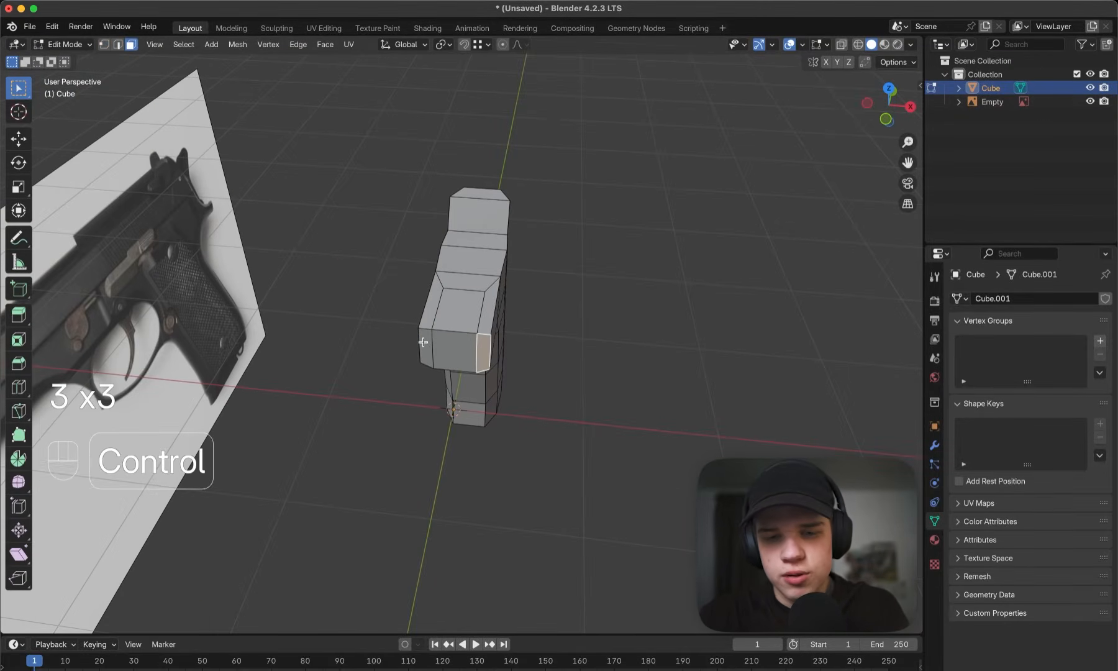
ctrl+click(423, 342)
middle_drag(433, 342, 446, 307)
key(grave)
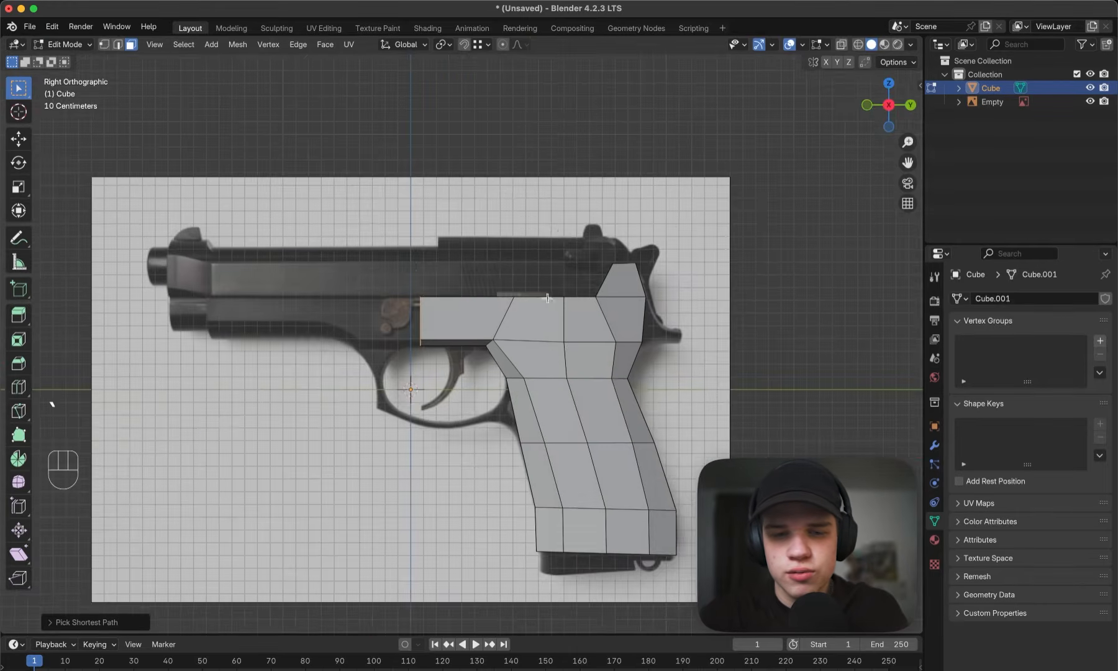
shift+middle_drag(547, 295, 595, 299)
scroll(595, 299, up, 3)
key(e)
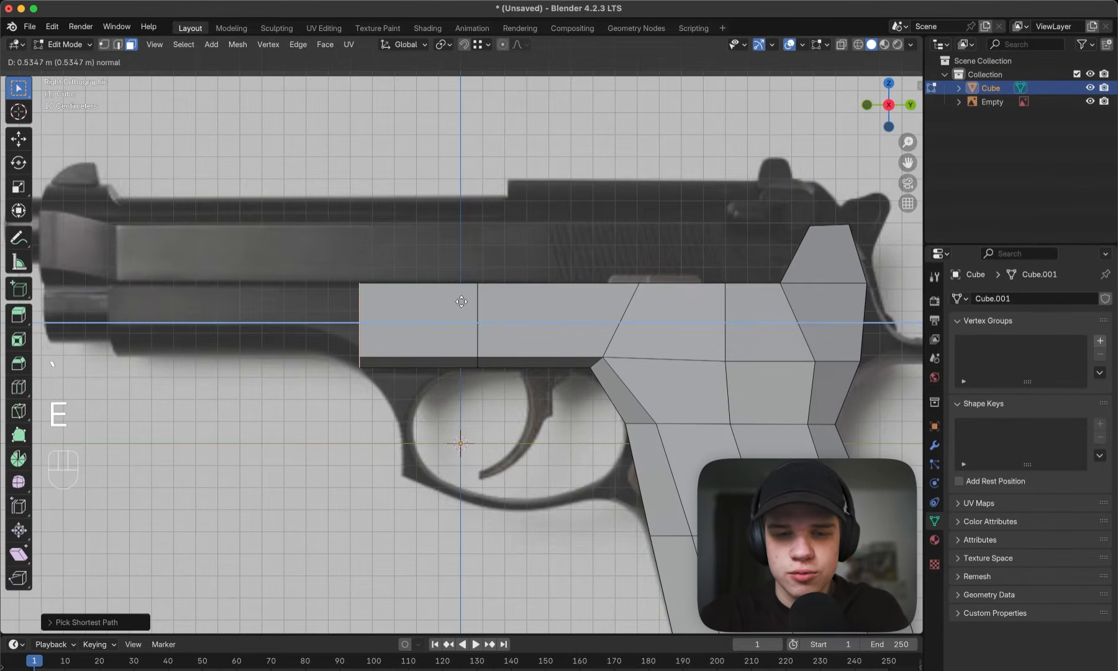
click(462, 300)
- Extrude the front end faces again to where the frame's underside curves up ahead of the trigger guard
shift+middle_drag(462, 300, 605, 309)
scroll(644, 315, up, 2)
key(e)
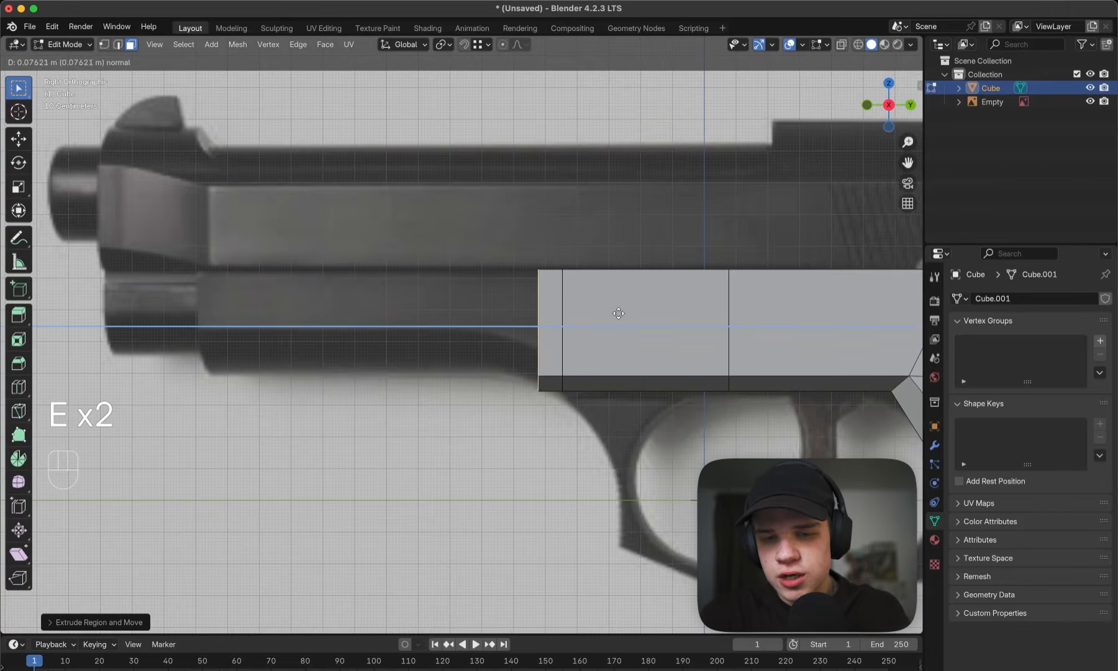
click(575, 313)
- Raise the lower vertices of the new front end along Z by about 0.07 m to follow the underside curve
key(shift+z)
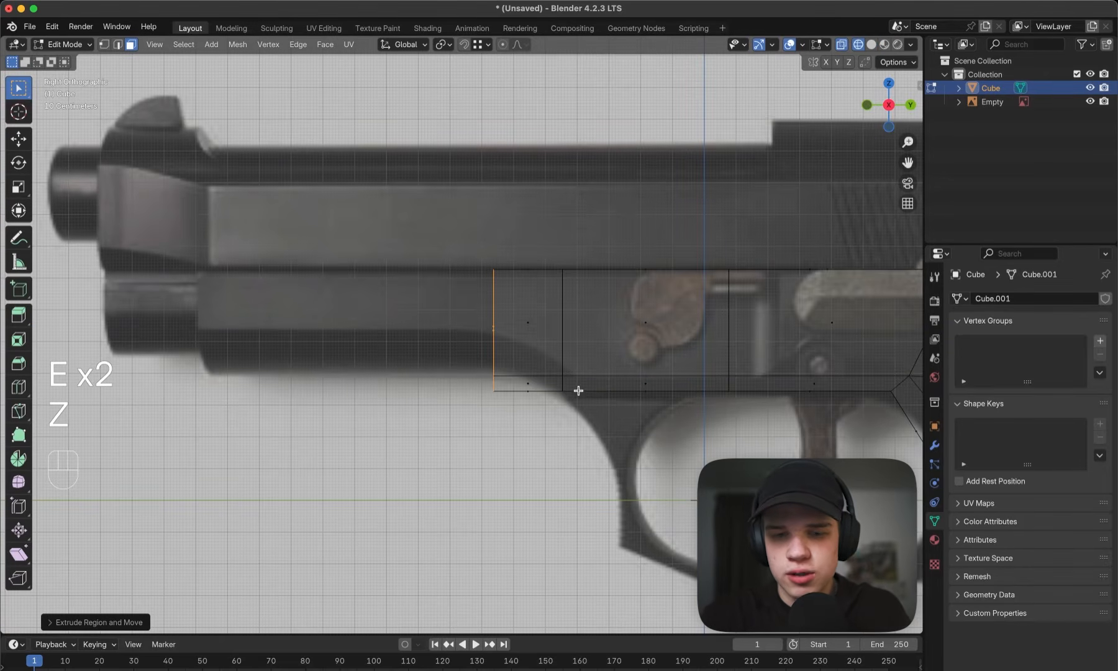
key(1)
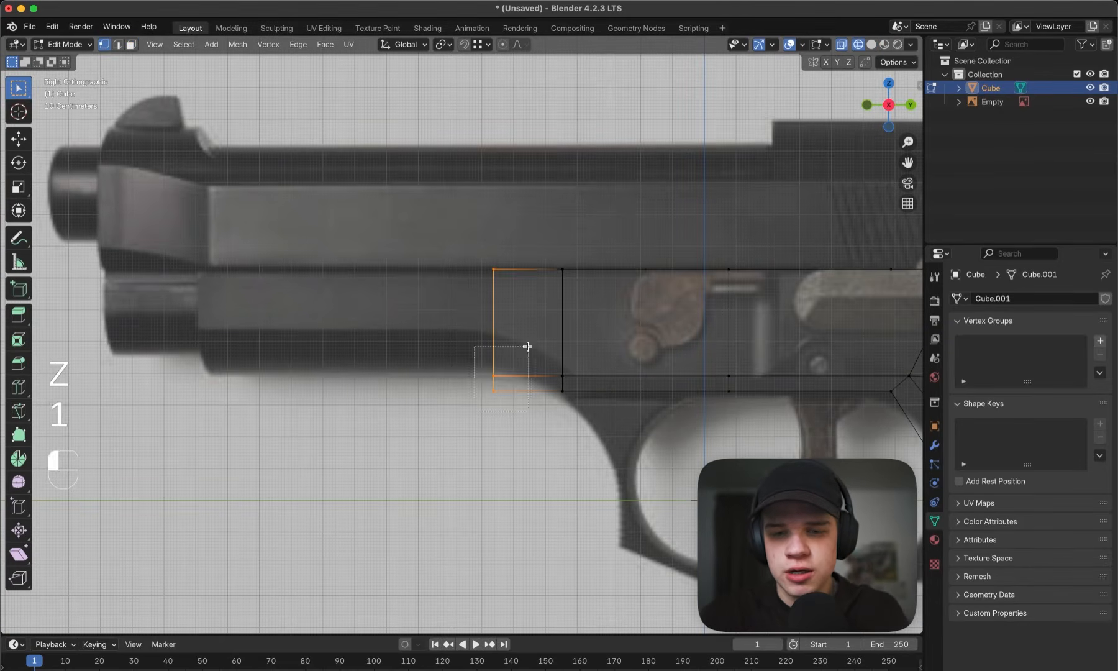
drag(528, 346, 527, 347)
key(g)
key(y)
key(g)
key(z)
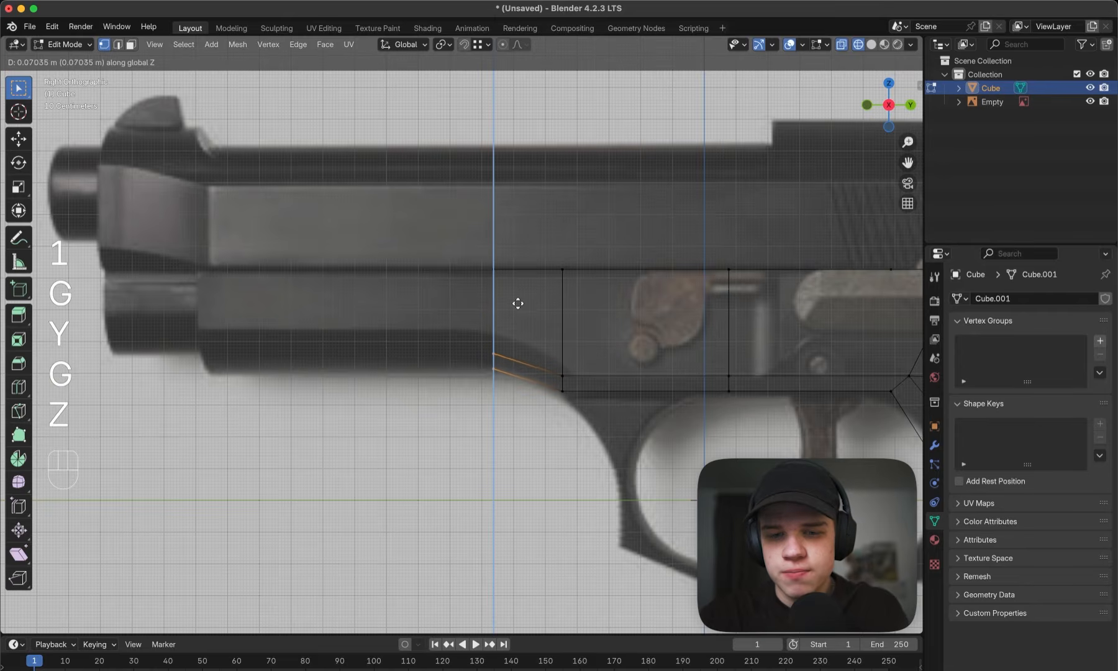
click(519, 303)
- Raise the lower side vertices of the front end along Z by about 0.064 m to the reference's lower bevel line
click(495, 351)
key(g)
key(z)
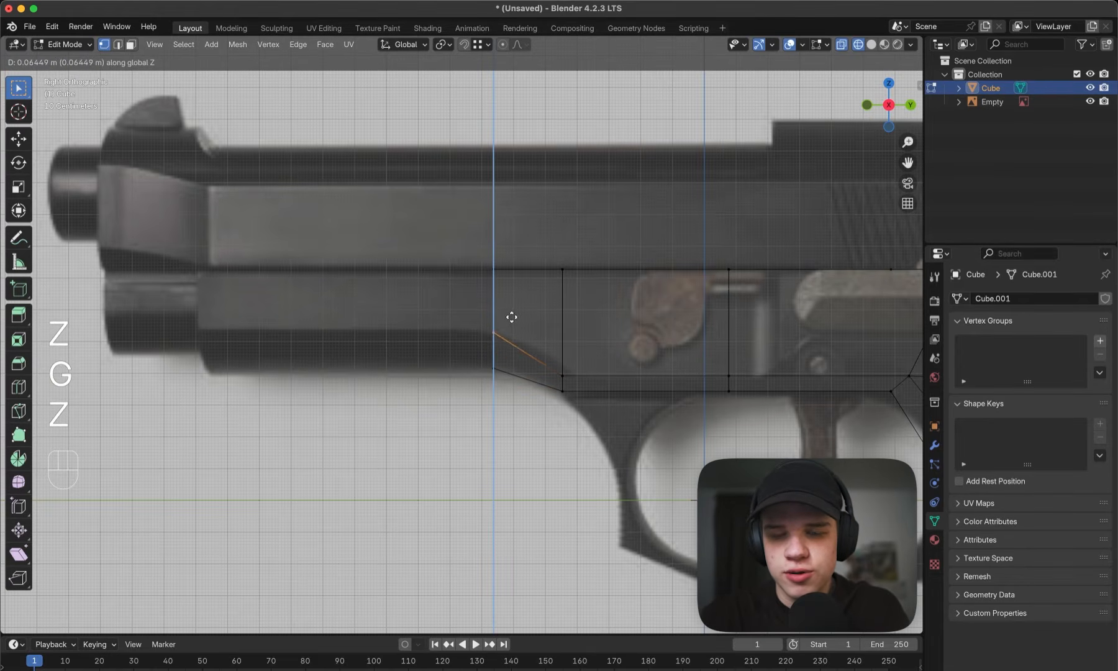
click(511, 318)
- Extrude the whole front end forward by about 0.94 m along the frame section beneath the slide
drag(512, 212, 513, 213)
shift+middle_drag(515, 253, 551, 239)
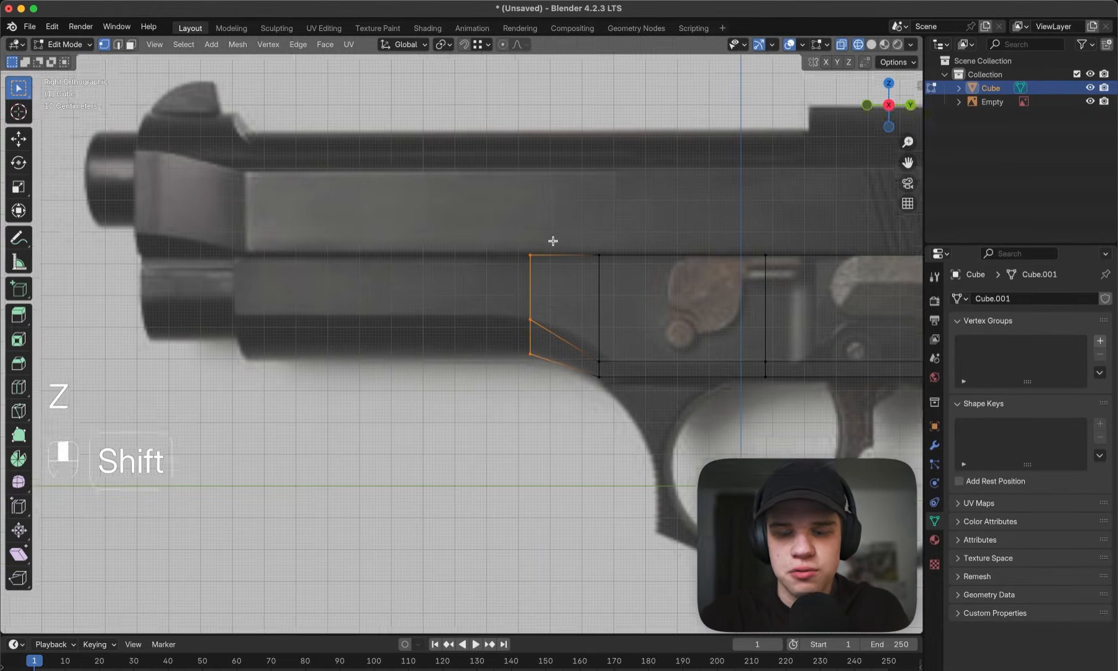
key(e)
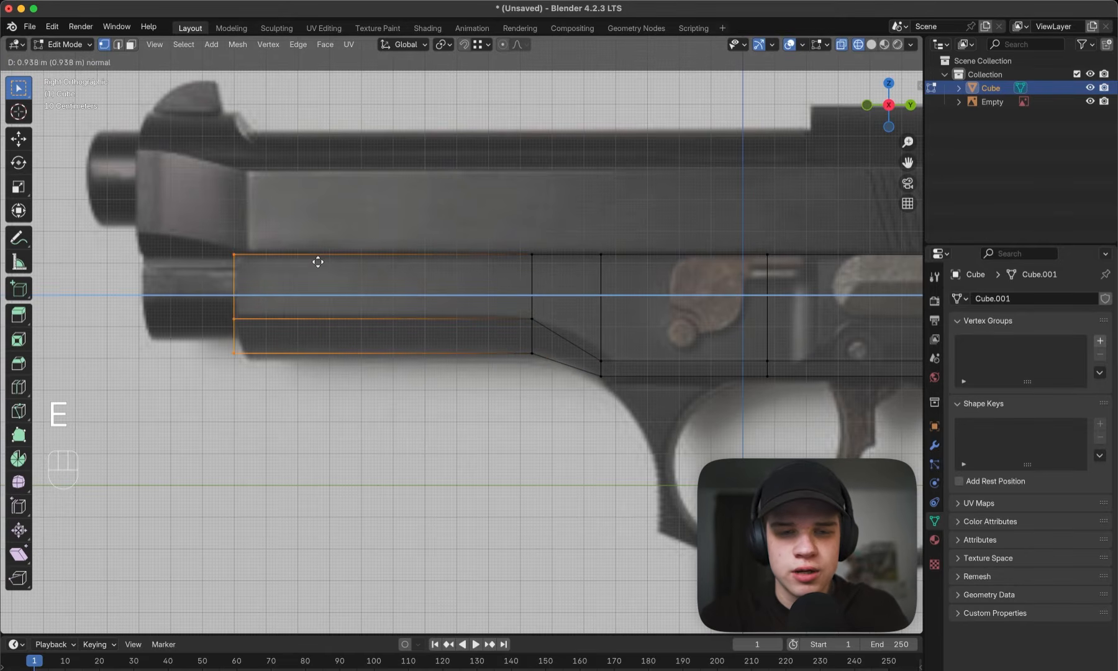
click(320, 262)
key(z)
key(Tab)
mouse_move(535, 262)
middle_down()
mouse_move(524, 287)
mouse_move(512, 237)
mouse_move(559, 218)
middle_up()
drag(662, 167, 675, 173)
middle_drag(675, 173, 680, 219)
- Scale the long underside face of the front frame section along X
key(Tab)
key(z)
key(z)
middle_drag(454, 312, 674, 325)
key(Tab)
key(Tab)
key(1)
key(3)
click(467, 350)
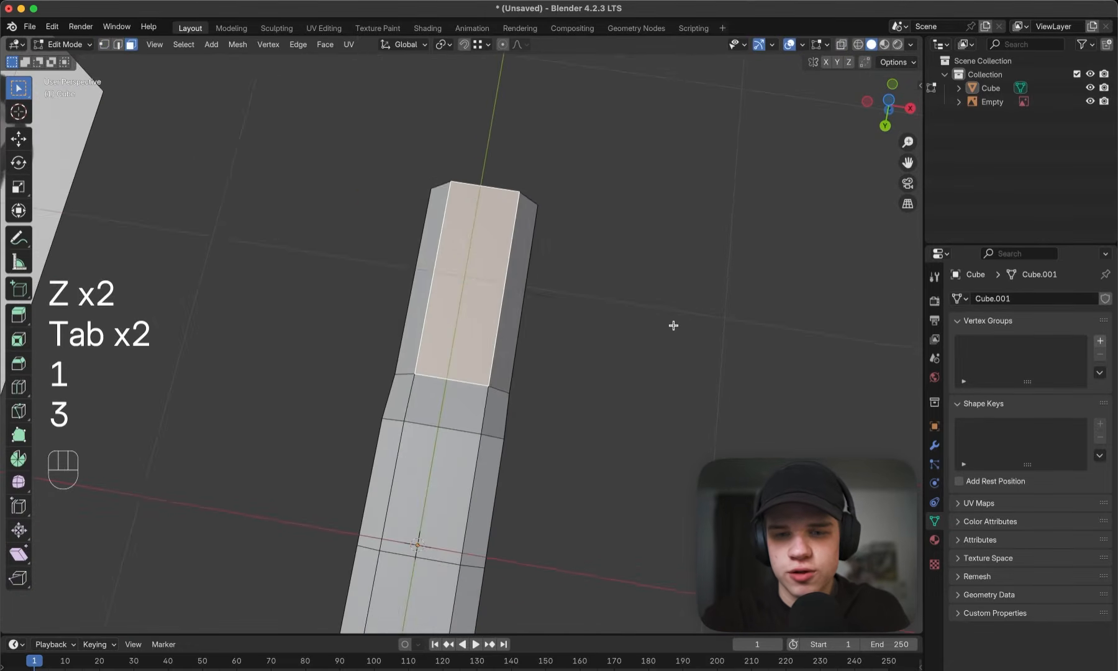
key(s)
key(x)
click(617, 325)
- Examine the extended frame in perspective and compare its side profile with the reference image
key(Tab)
middle_drag(632, 369, 550, 371)
scroll(609, 355, up, 2)
key(z)
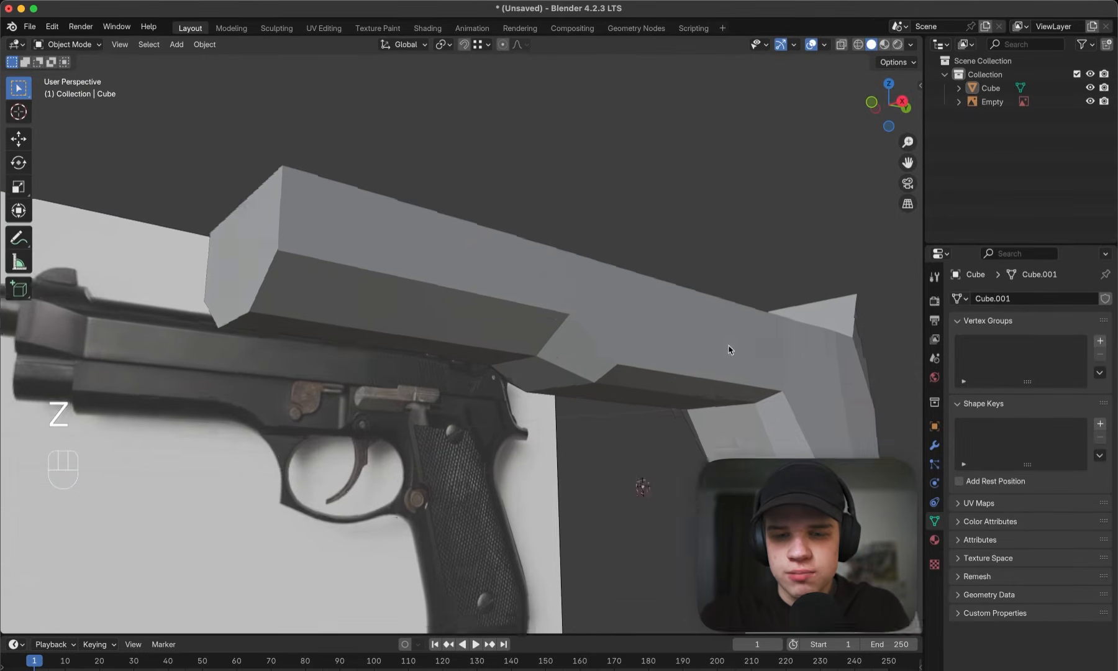
key(grave)
key(z)
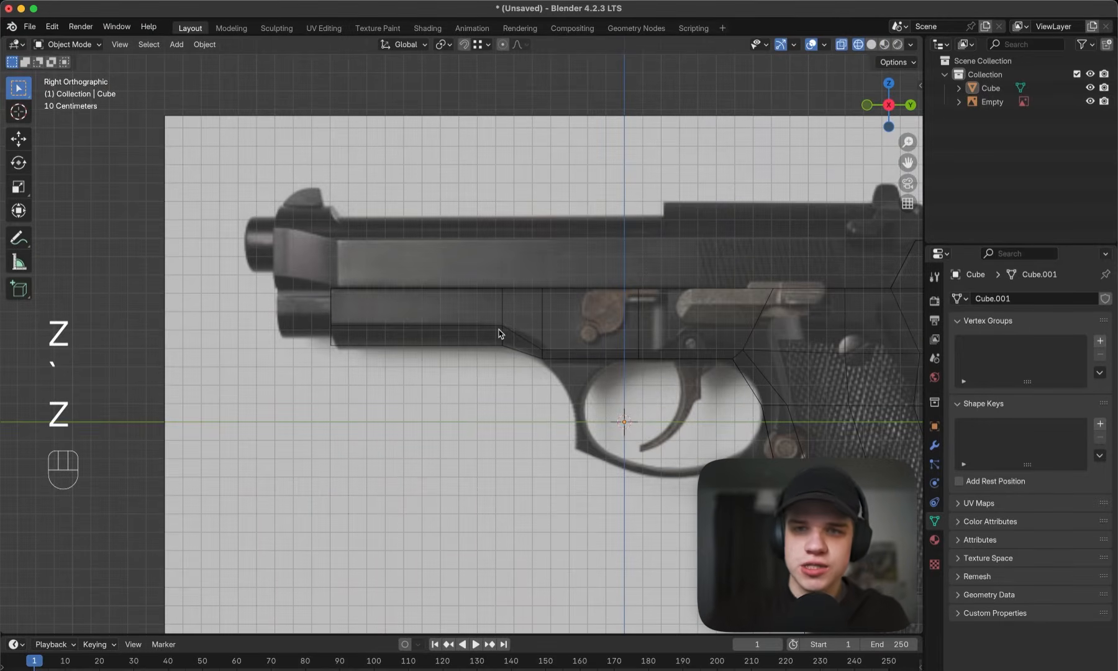
scroll(611, 234, down, 3)
key(z)
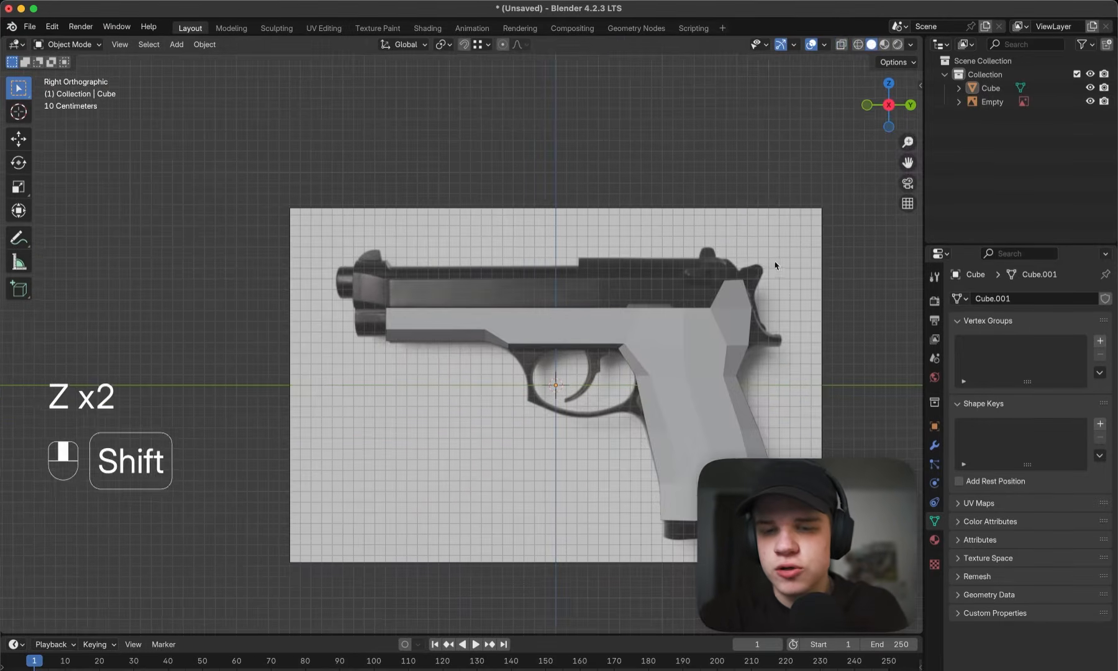
scroll(681, 265, up, 3)
- Duplicate all the frame's top faces in place, from the raised rear part to the front end, and separate them into a new object
key(Tab)
mouse_move(777, 264)
shift+middle_down()
mouse_move(682, 265)
mouse_move(708, 299)
shift+middle_up()
key(3)
click(735, 266)
click(767, 238)
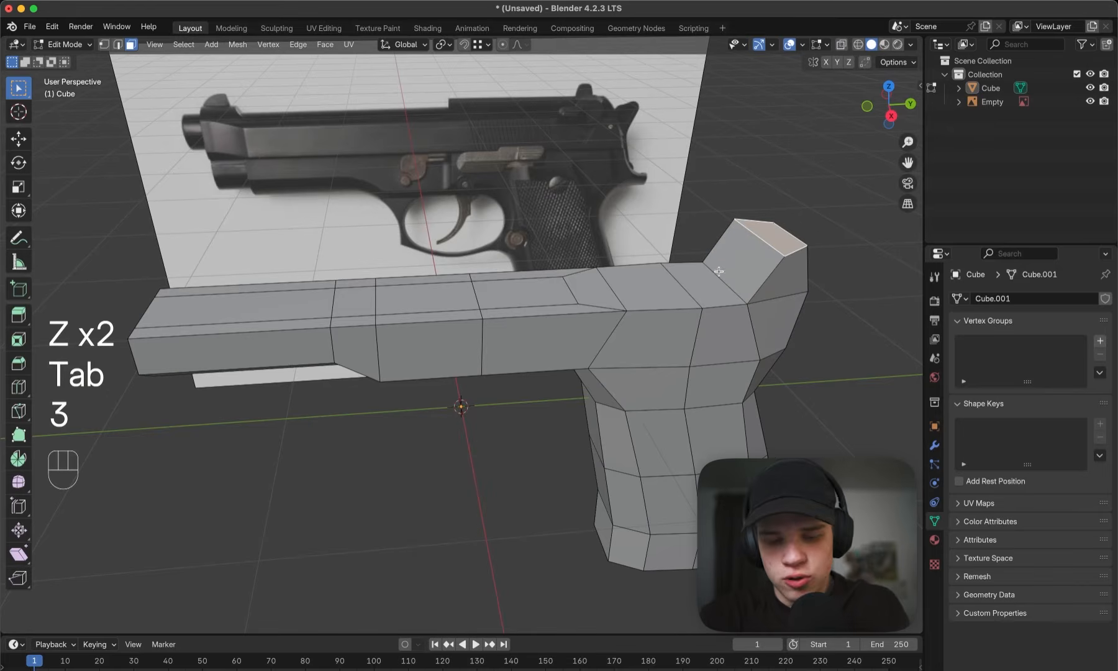
middle_drag(695, 242, 697, 261)
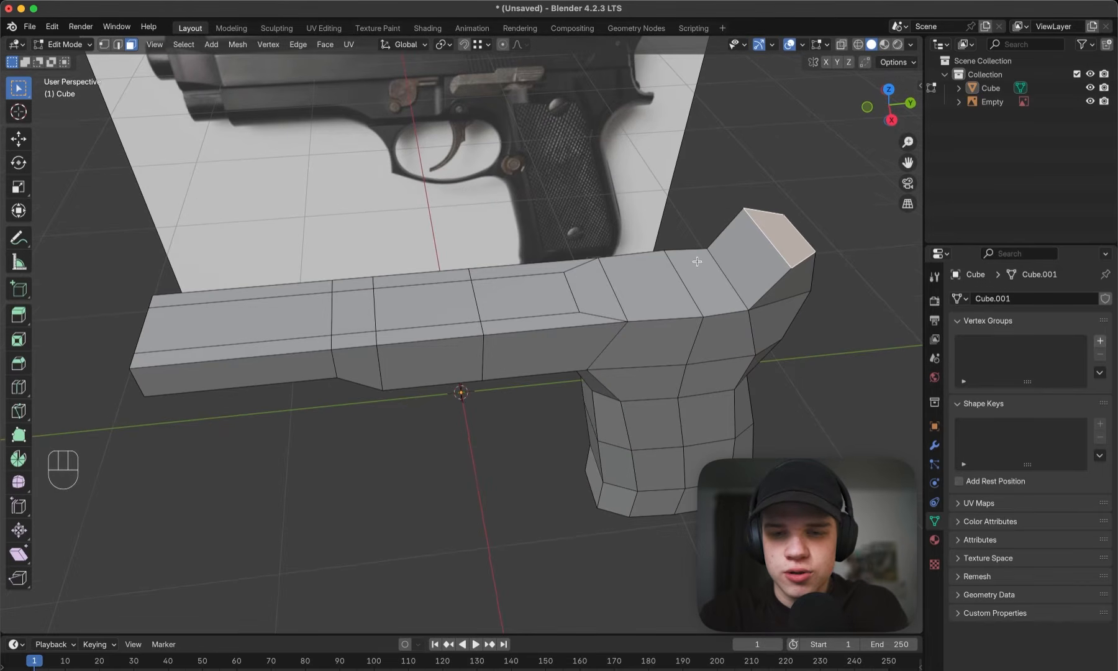
ctrl+click(204, 324)
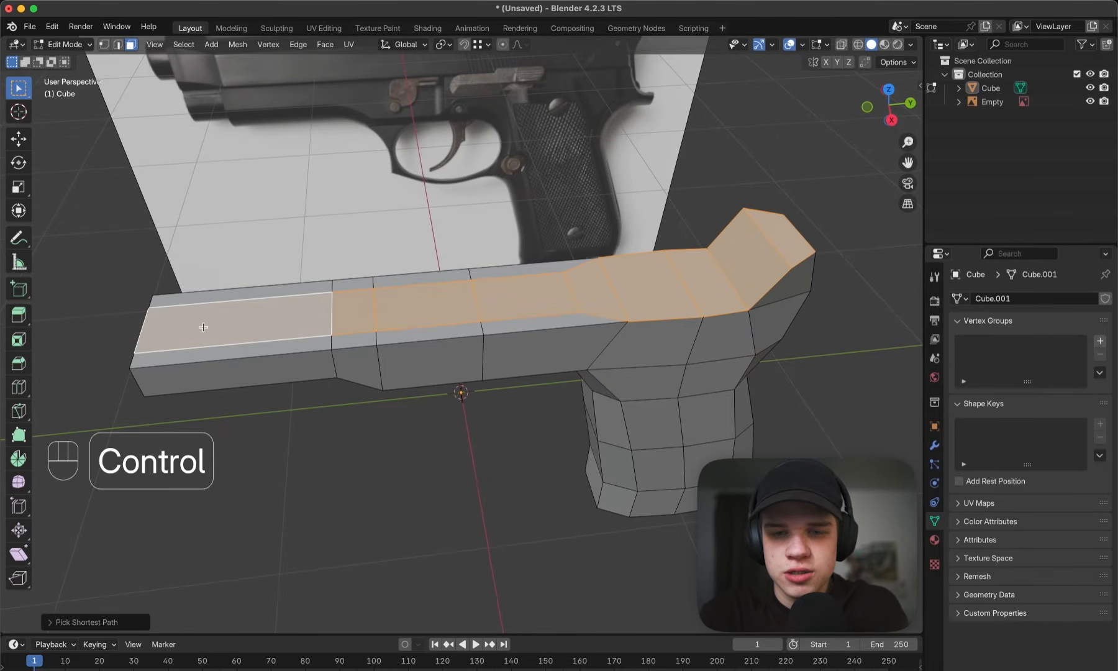
shift+click(300, 353)
shift+click(356, 341)
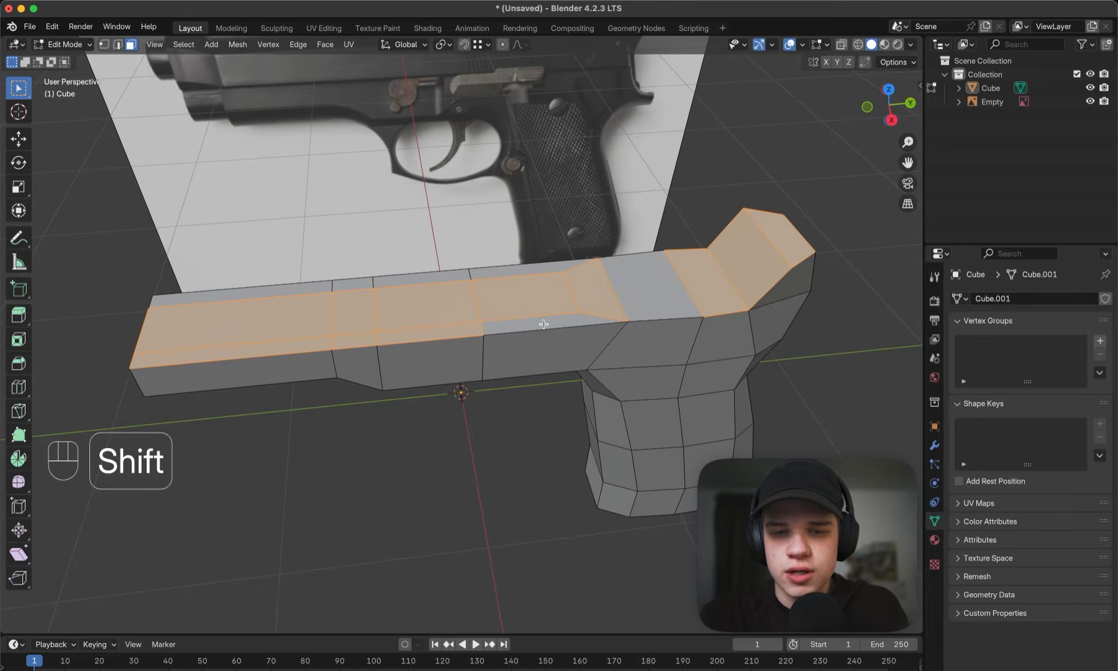
shift+click(622, 303)
shift+click(535, 268)
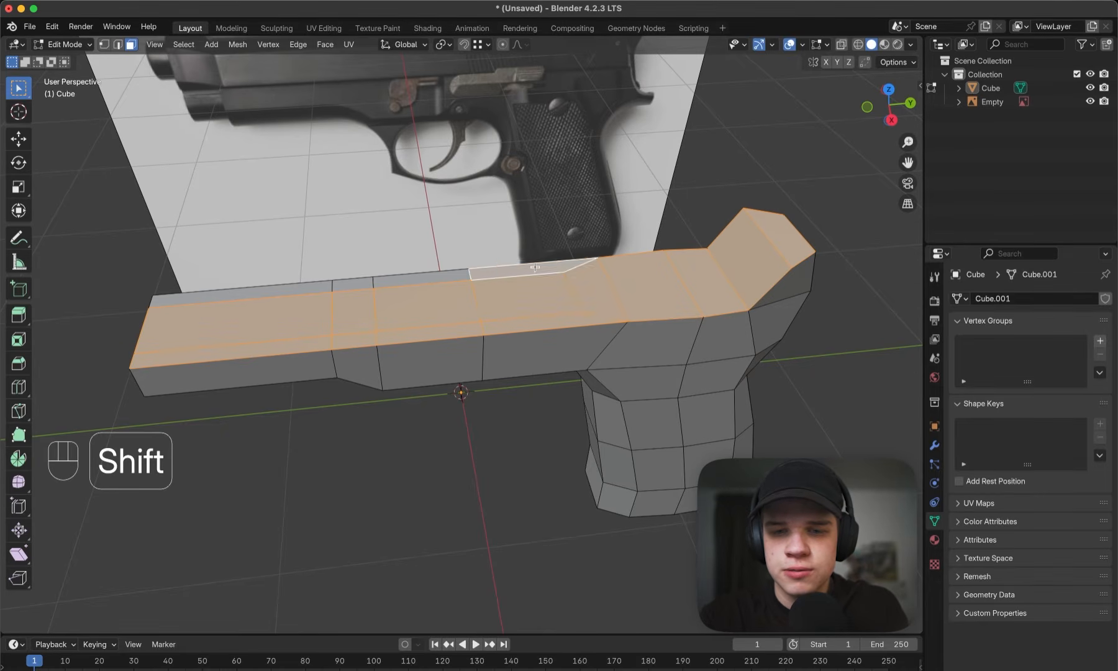
shift+click(411, 278)
shift+click(306, 289)
scroll(637, 326, down, 3)
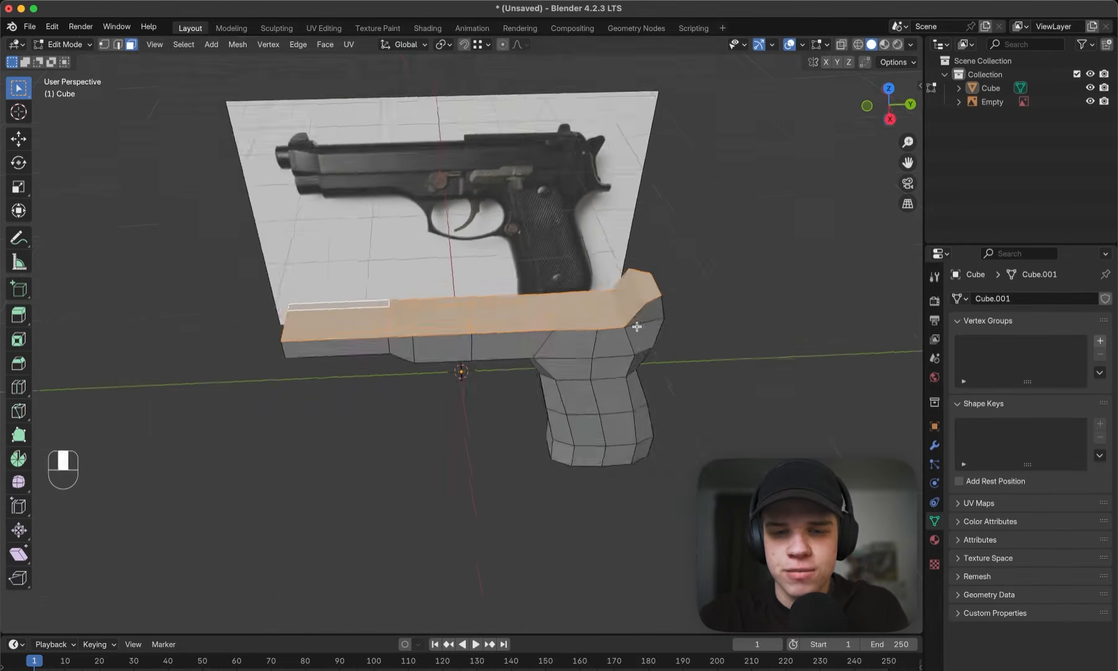
key(grave)
middle_drag(636, 327, 607, 331)
key(shift+z)
scroll(607, 331, up, 4)
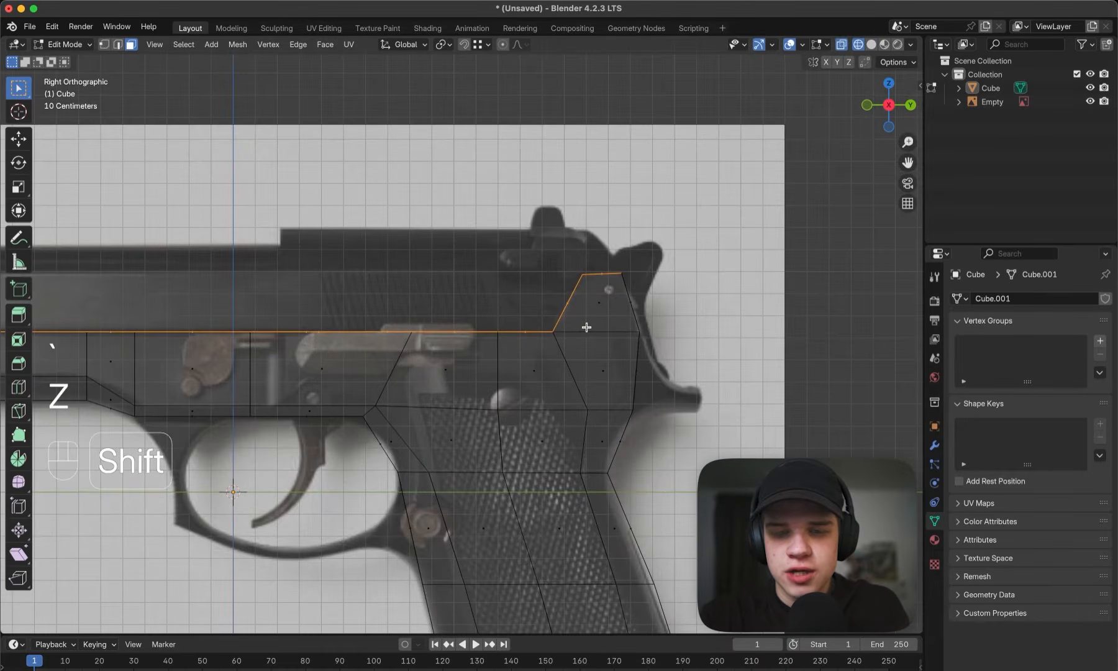
key(shift+d)
right_click(436, 318)
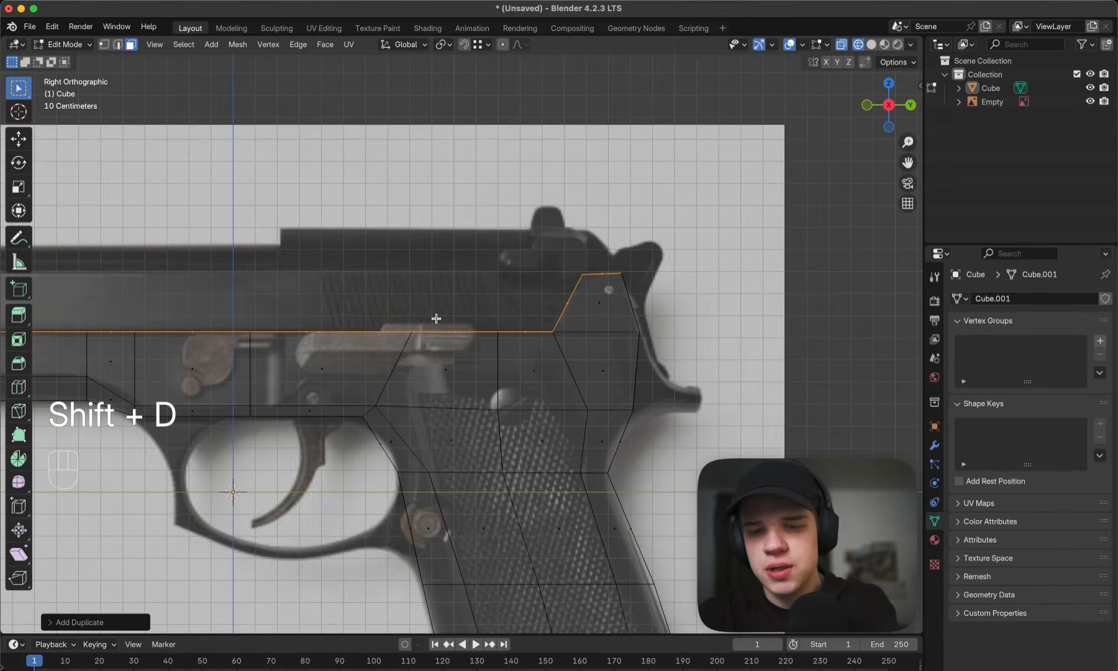
key(p)
click(437, 322)
key(Tab)
middle_drag(442, 320, 559, 335)
key(z)
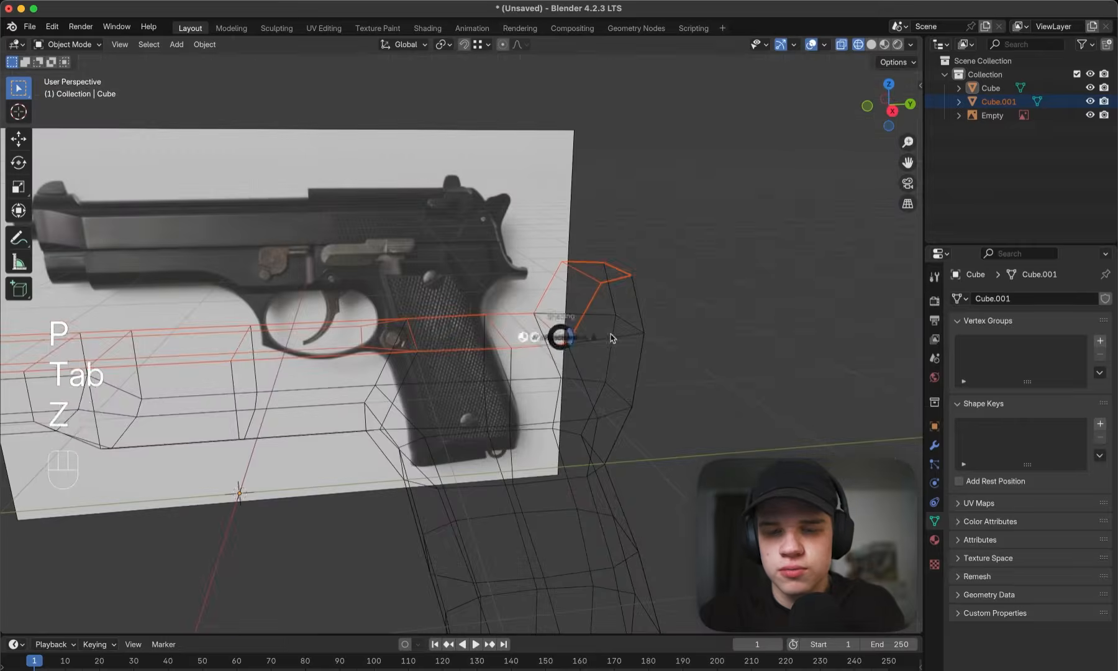
click(613, 340)
- In side wireframe view, move the frame's rear outer vertices above the grip down to the underside of the rear tang
key(grave)
key(z)
click(501, 328)
key(Tab)
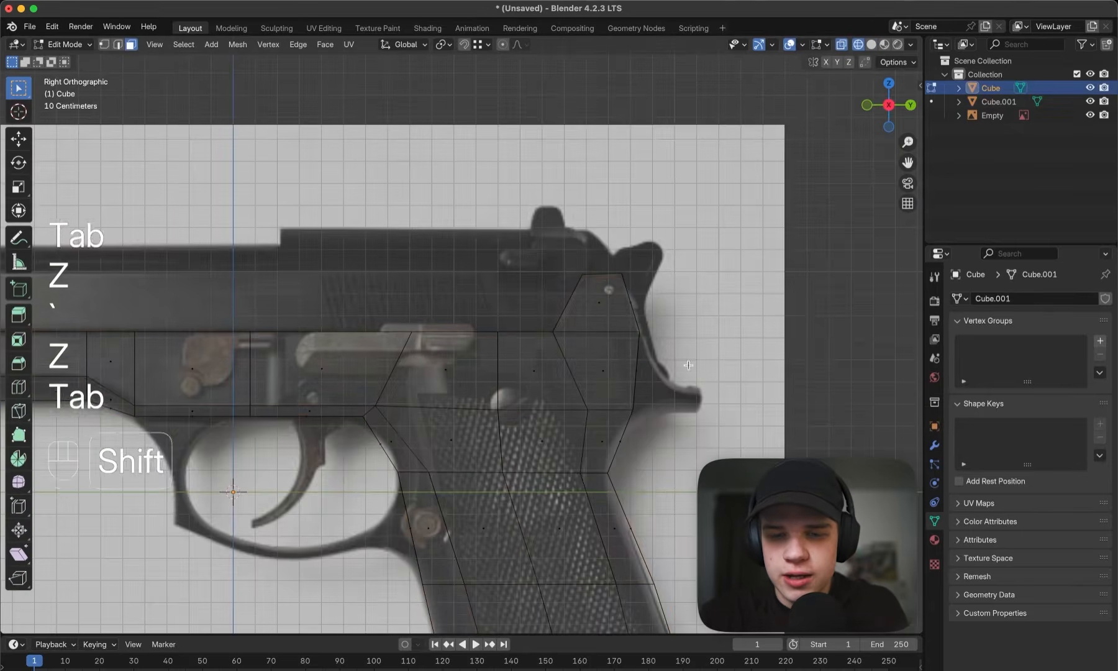
scroll(621, 348, up, 2)
key(3)
mouse_move(646, 370)
shift+middle_down()
mouse_move(572, 348)
mouse_move(586, 366)
shift+middle_up()
key(1)
scroll(615, 348, up, 2)
click(617, 333)
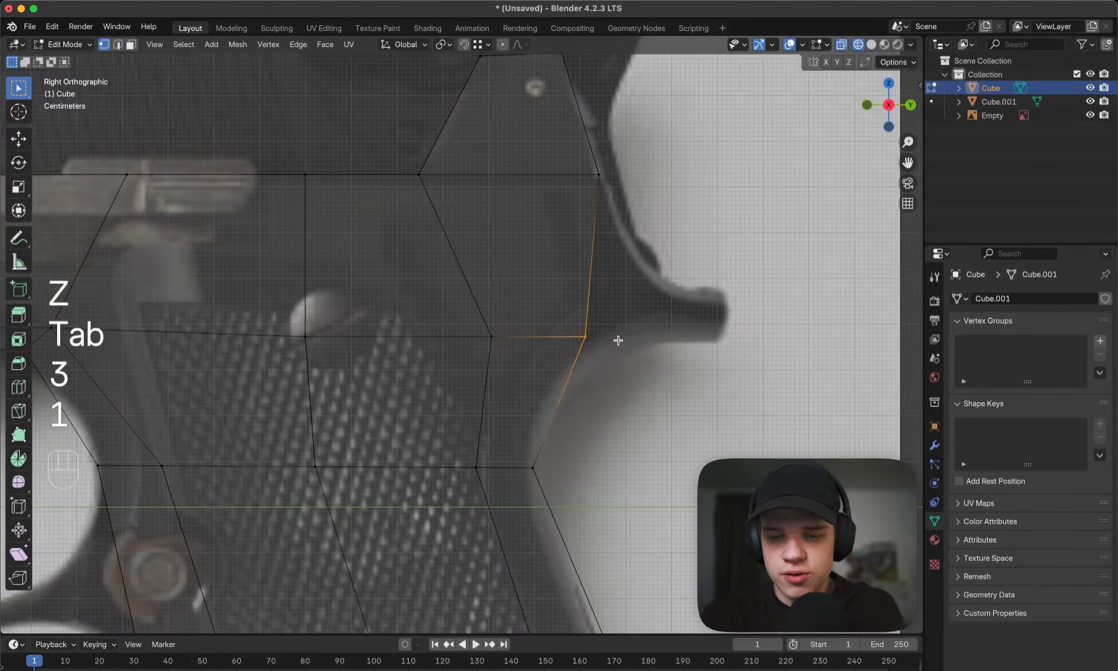
key(g)
click(618, 370)
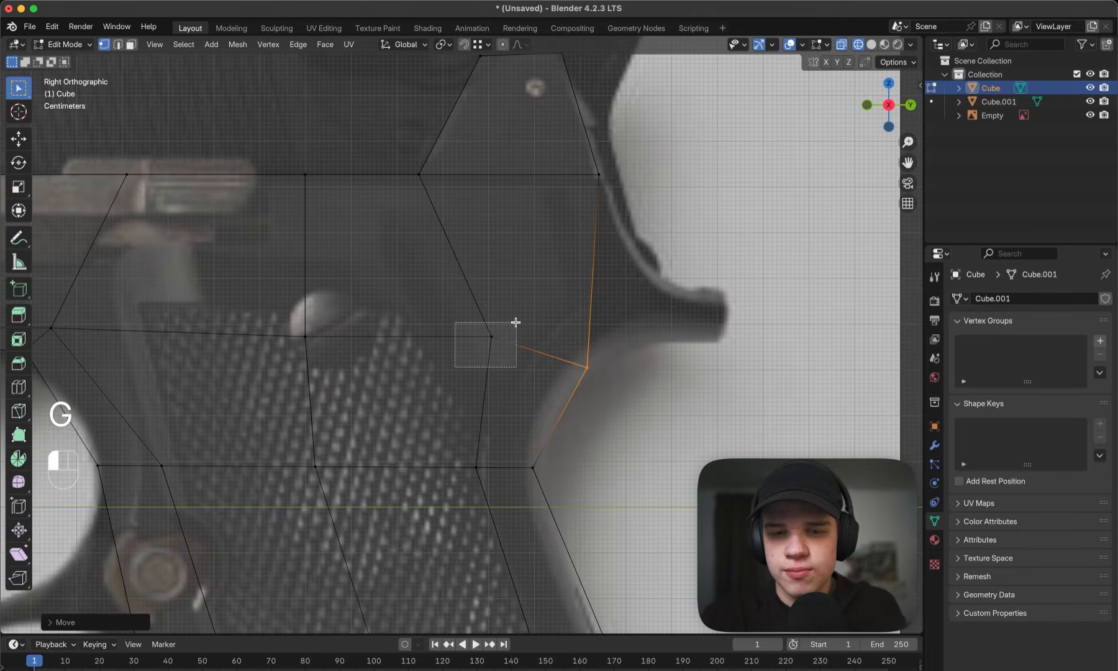
- Move the adjacent inner vertices above the grip backward toward the rear tang by about 0.07 m
drag(515, 322, 514, 319)
key(g)
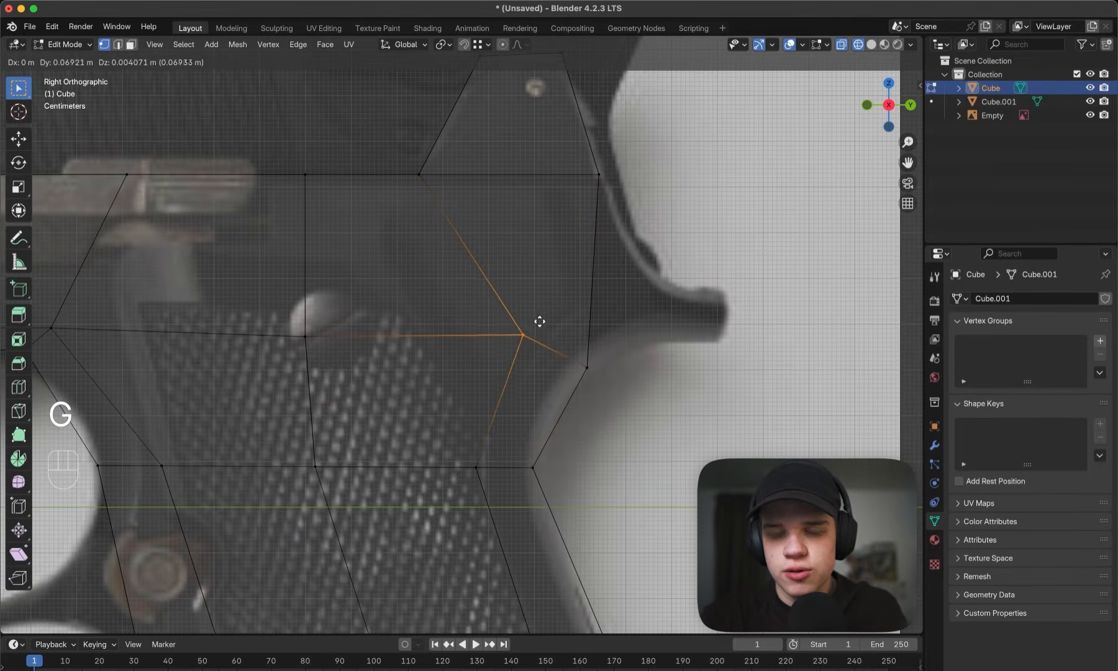
click(542, 325)
key(z)
key(z)
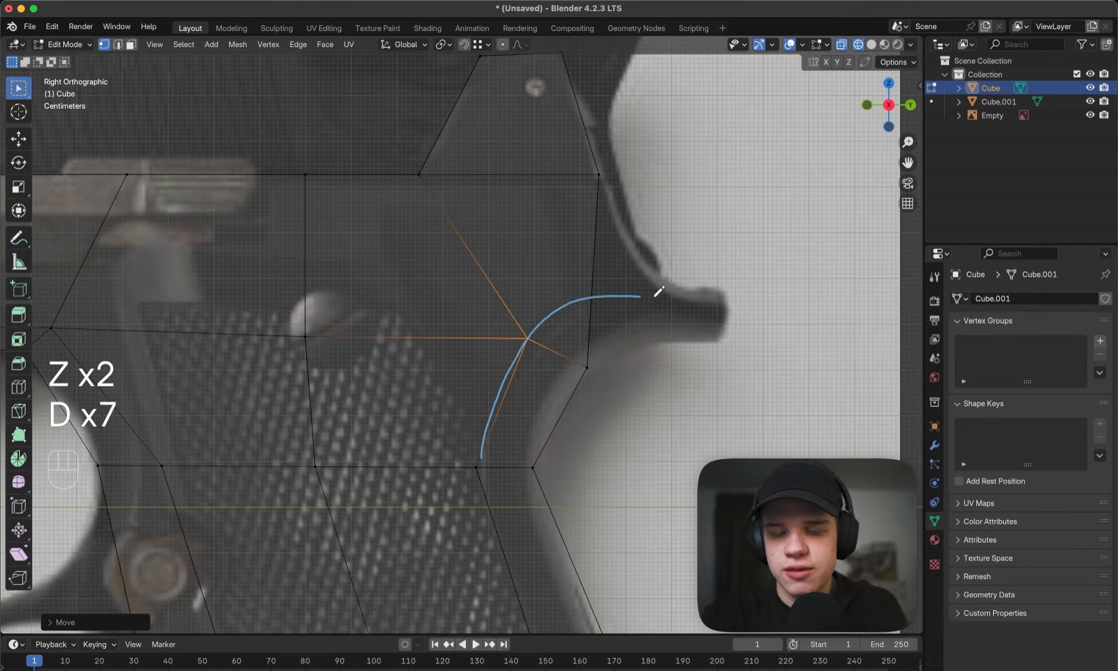
- Try a knife cut from the inner vertex above the grip to the frame's rear edge, checking it in perspective
drag(659, 291, 701, 304)
key(super+z)
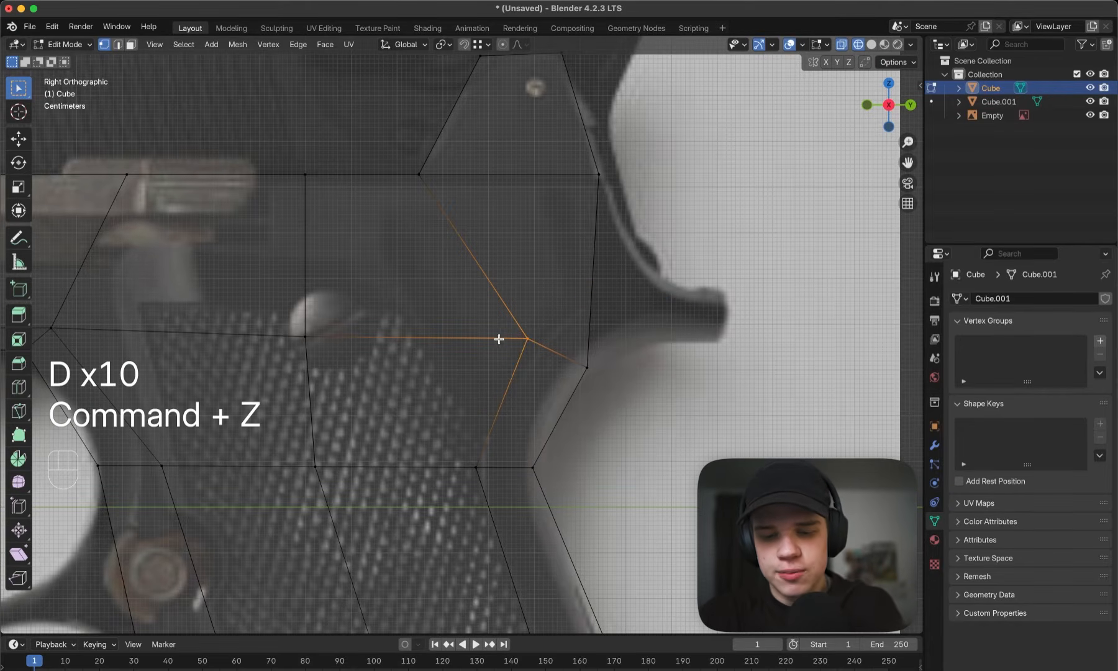
key(k)
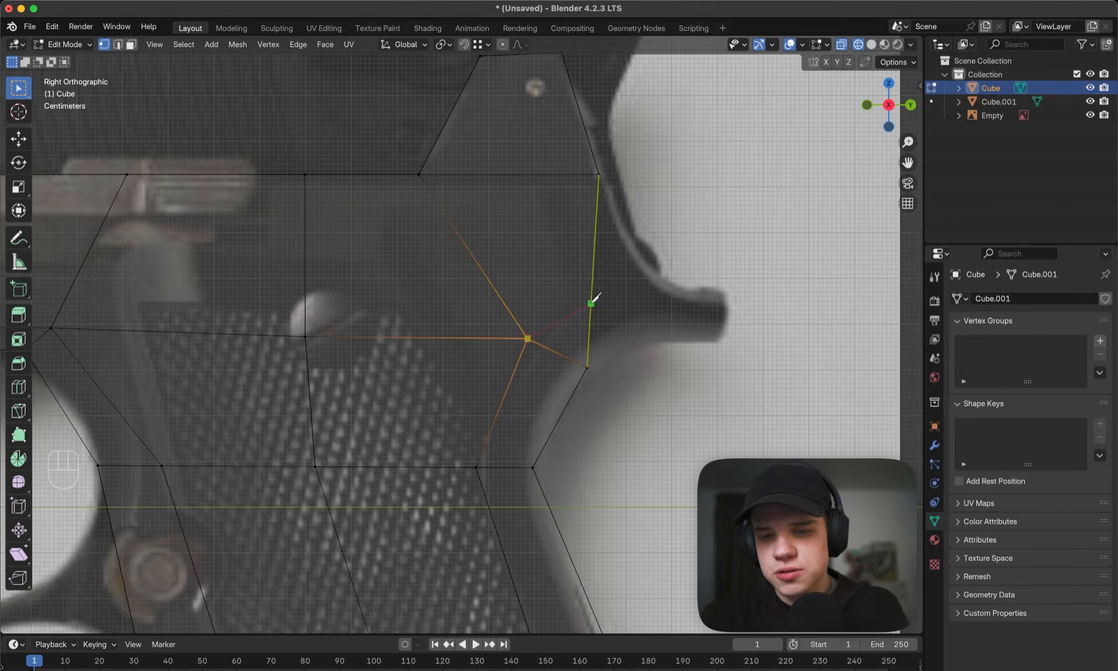
middle_drag(648, 305, 591, 312)
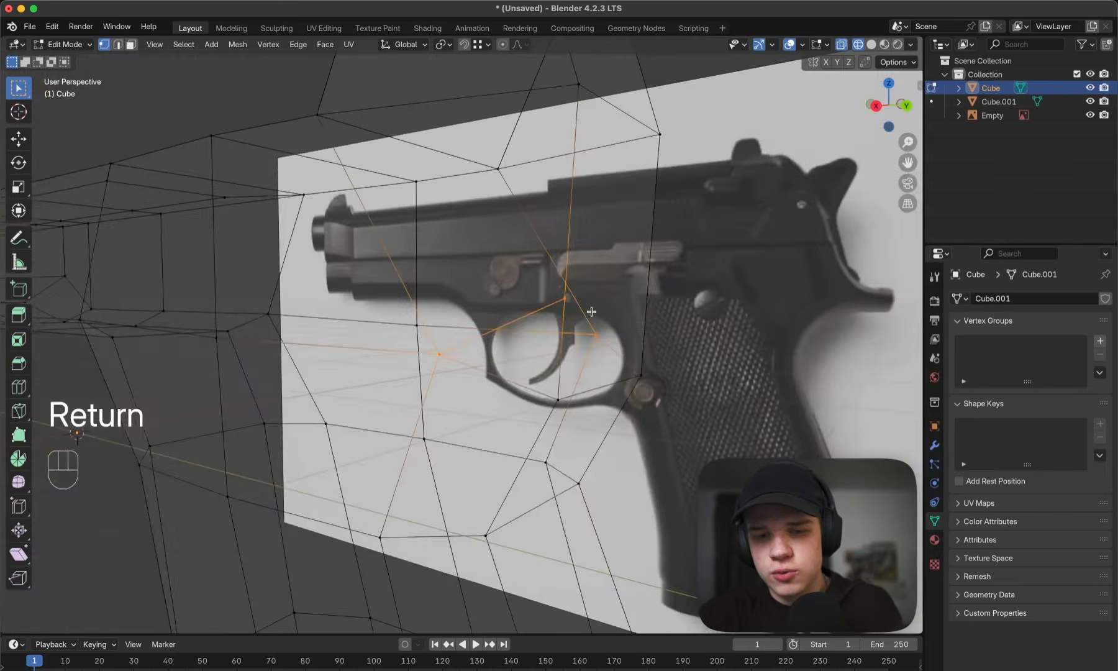
mouse_move(710, 307)
middle_down()
mouse_move(603, 317)
mouse_move(656, 317)
mouse_move(626, 327)
middle_up()
key(z)
key(super+z)
- Knife-cut through both sides of the frame from the inner vertex above the grip to the rear edge at tang height
key(grave)
key(z)
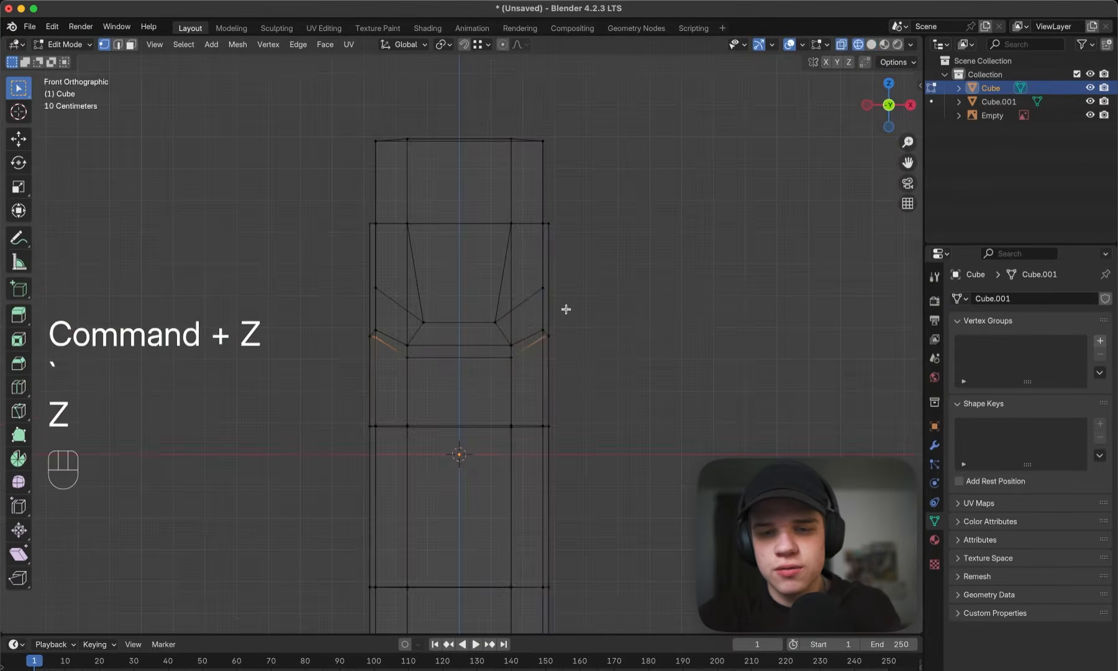
key(grave)
scroll(504, 312, up, 2)
key(k)
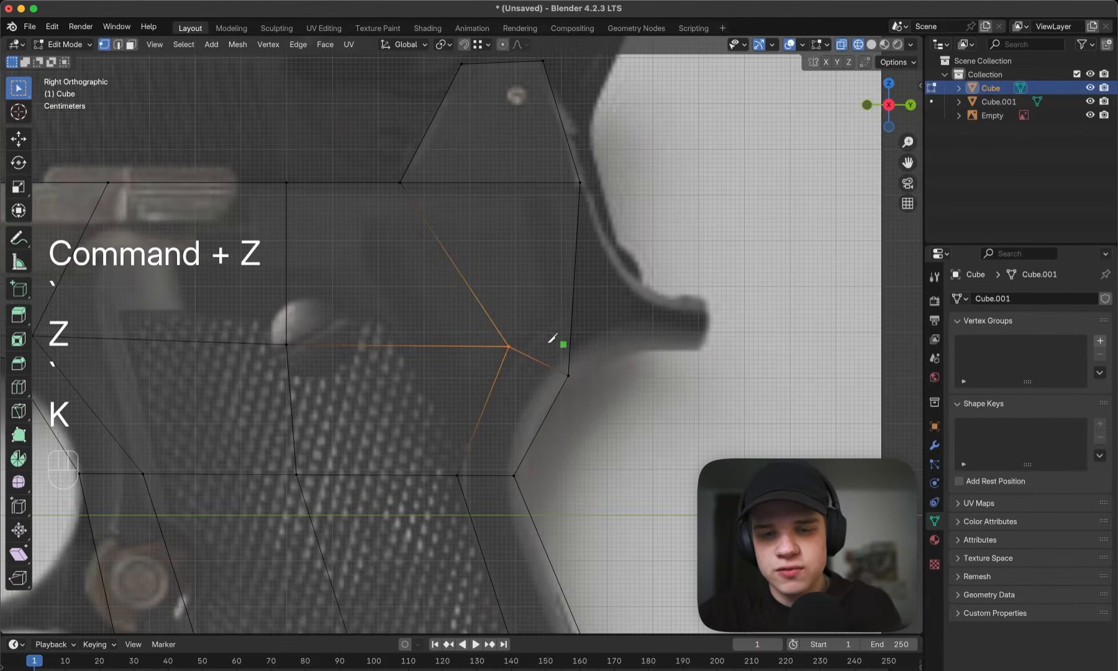
click(509, 345)
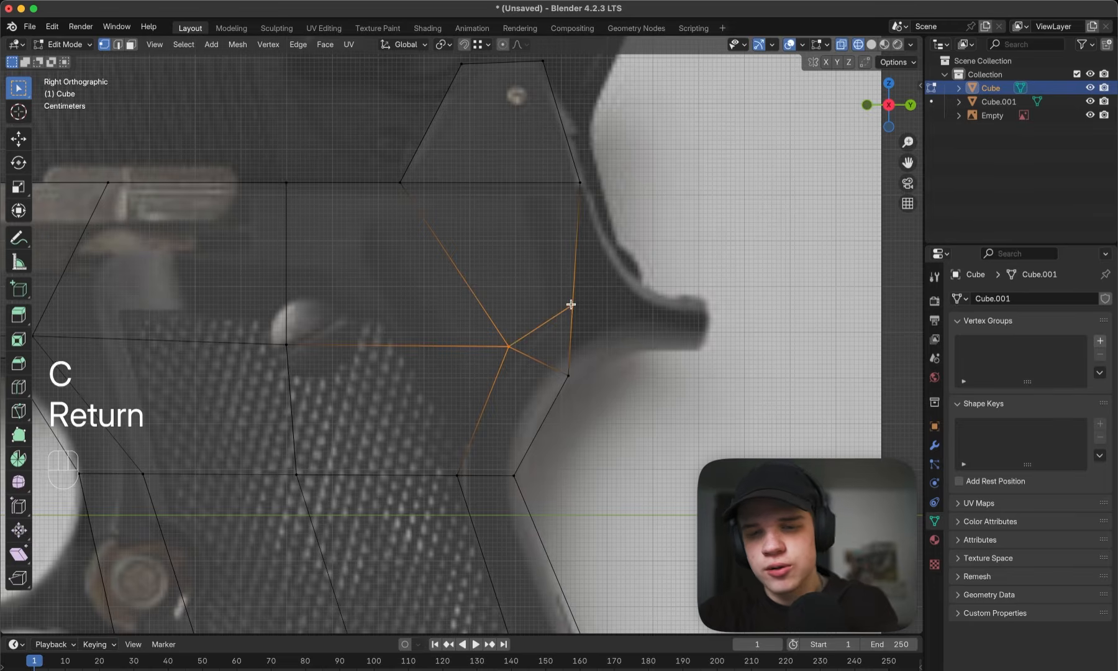
mouse_move(571, 304)
middle_down()
mouse_move(737, 317)
mouse_move(645, 300)
mouse_move(715, 305)
mouse_move(724, 276)
middle_up()
key(z)
key(grave)
key(grave)
key(z)
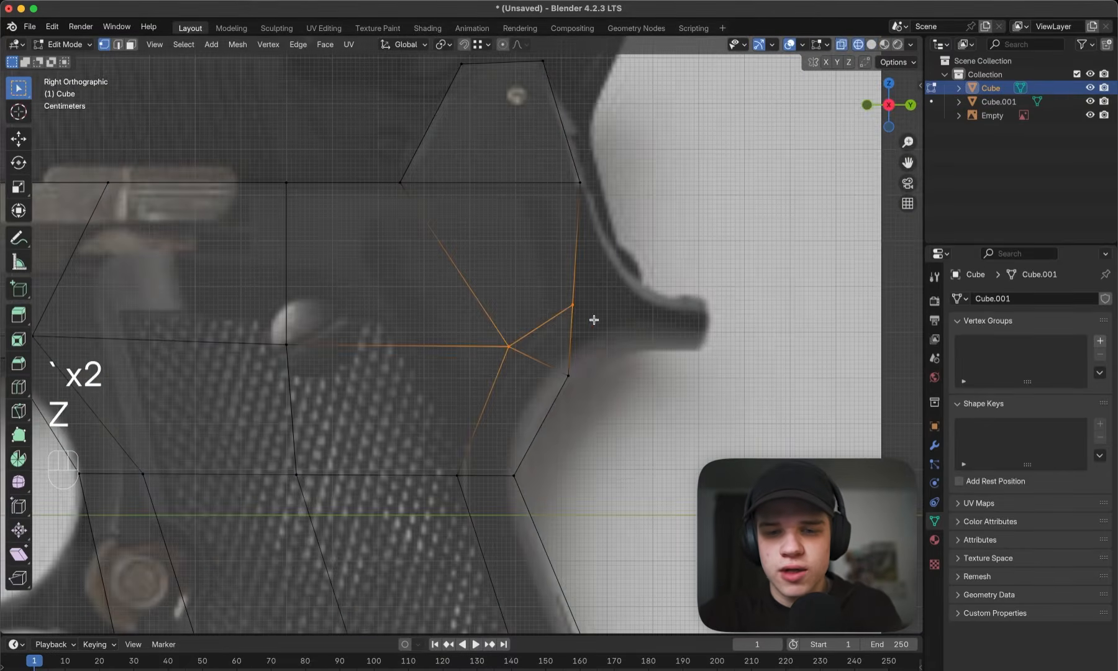
- Examine the small rear face below the new cut in perspective and against the reference in side view
key(3)
key(z)
middle_drag(677, 332, 608, 340)
key(3)
click(554, 339)
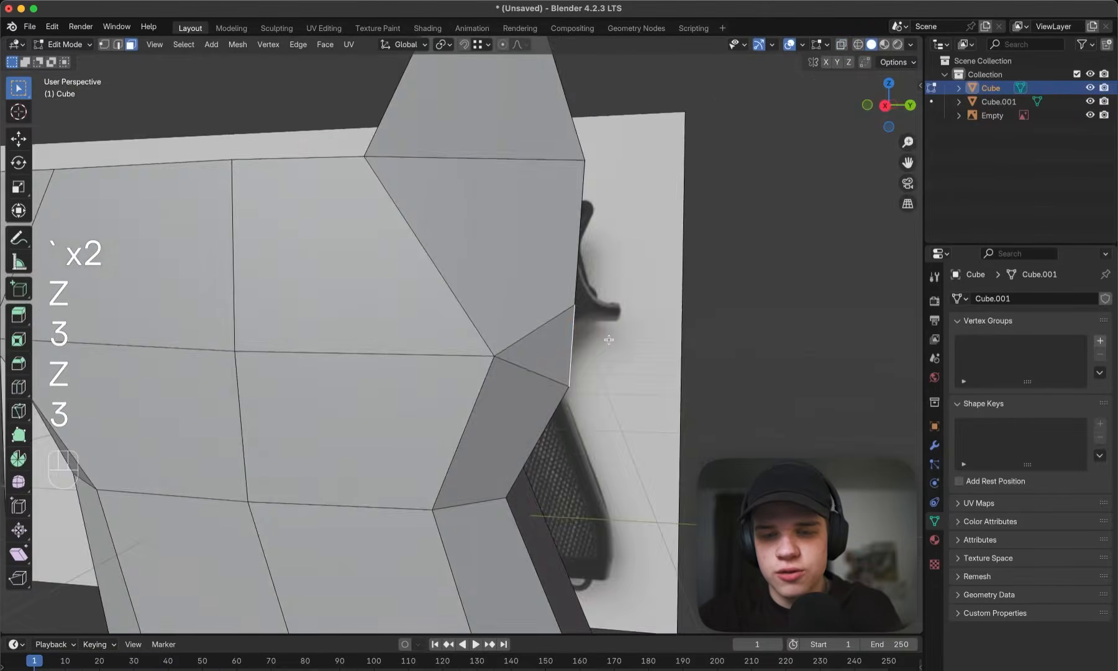
key(grave)
key(z)
key(grave)
click(684, 320)
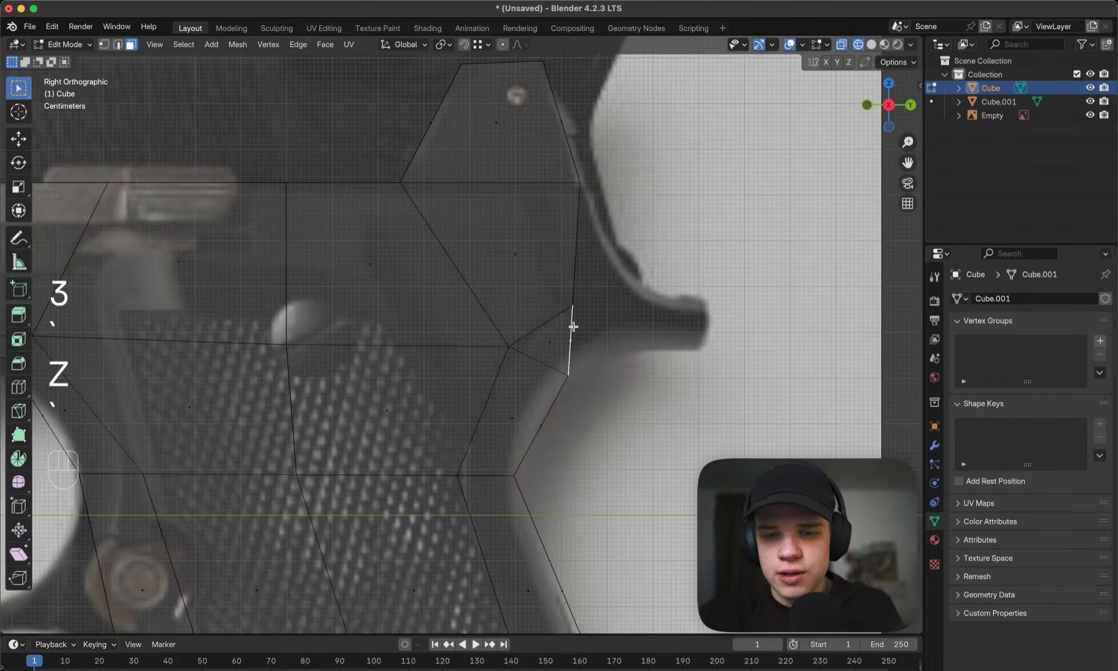
- On both sides of the rear, merge the cut's rear-edge vertex with the adjacent inner vertex above the grip
key(1)
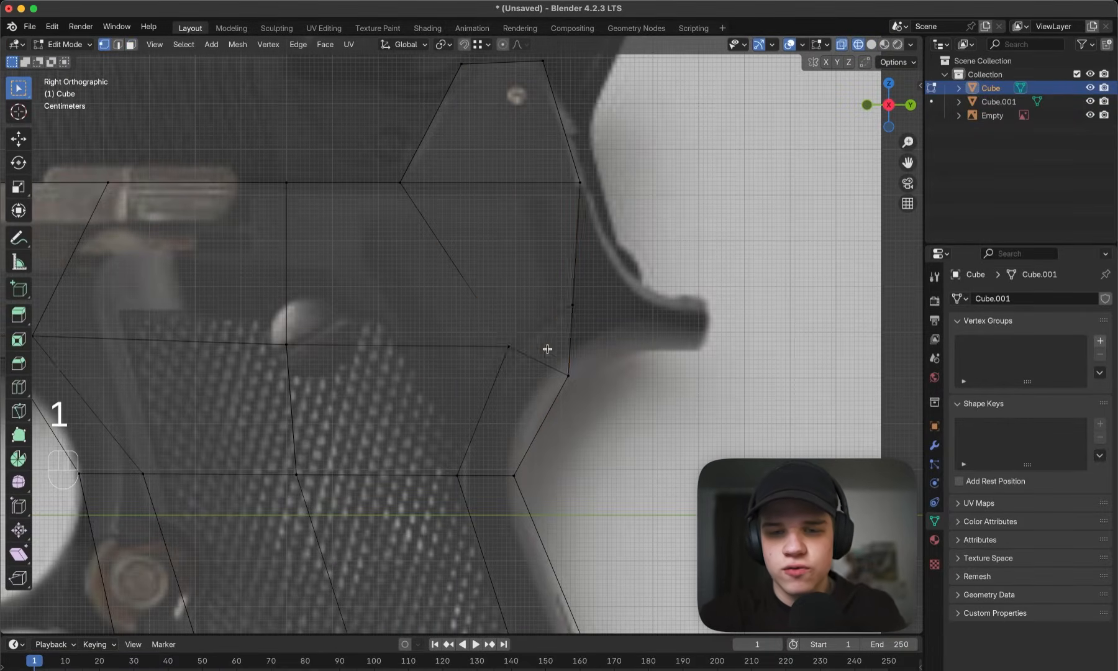
key(z)
mouse_move(548, 349)
middle_down()
mouse_move(618, 354)
mouse_move(525, 327)
mouse_move(453, 340)
middle_up()
shift+click(553, 328)
key(m)
click(557, 327)
shift+click(553, 373)
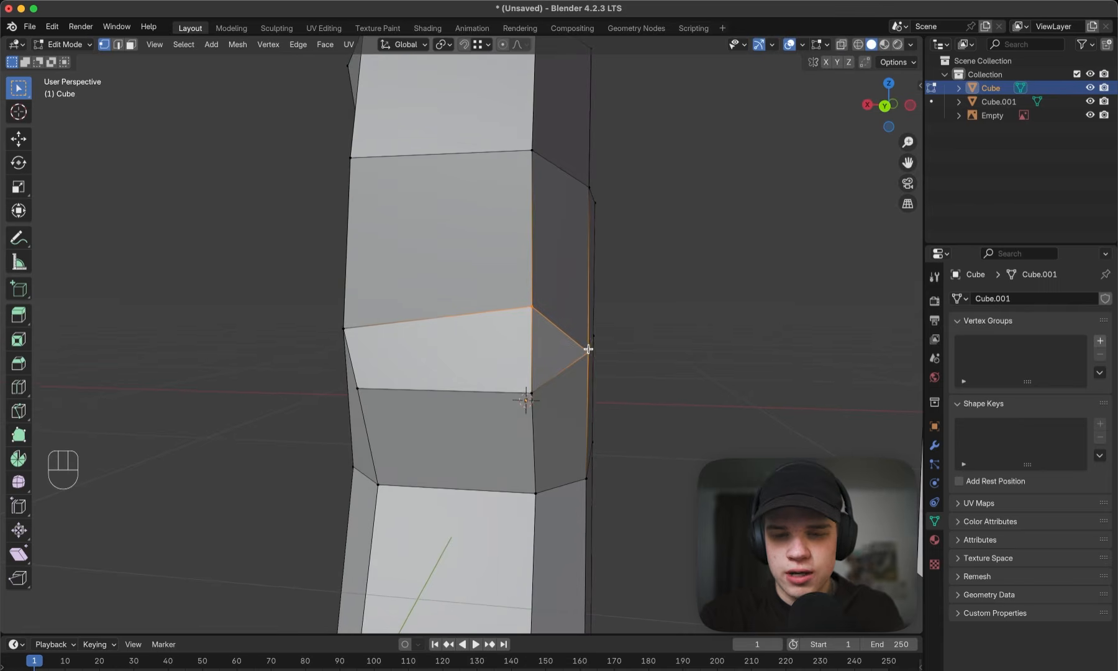
key(m)
click(588, 349)
scroll(593, 359, down, 3)
middle_drag(598, 362, 601, 346)
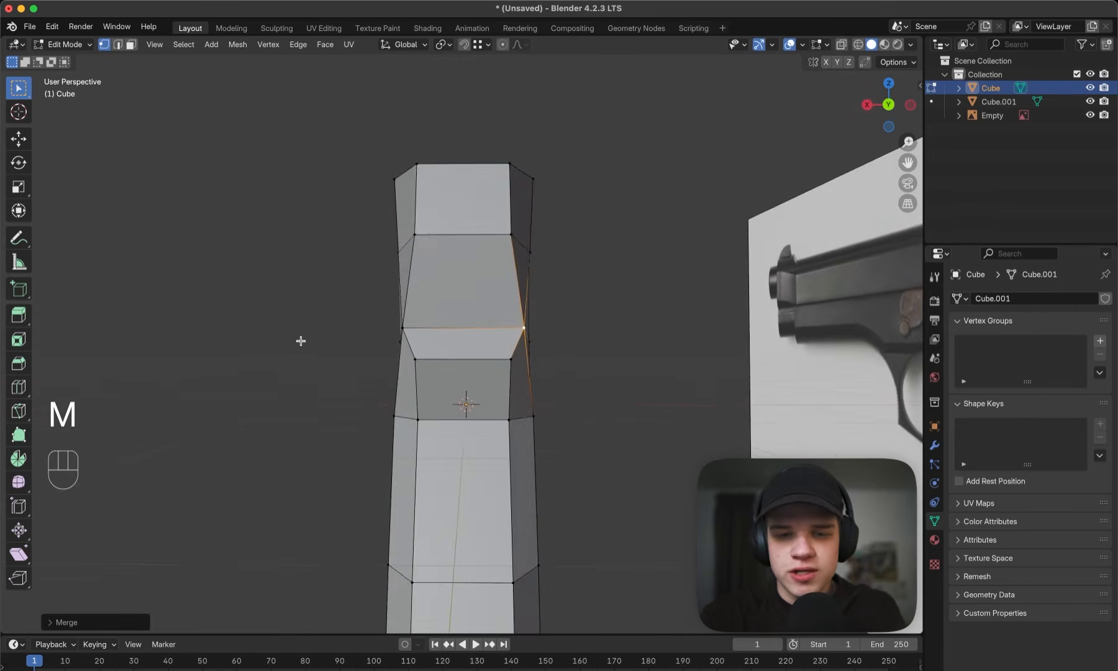
- Move the merged vertex on the positive X side outward along X, snapping it to the outer side vertex below
middle_drag(300, 342, 321, 333)
middle_drag(394, 328, 417, 324)
click(425, 321)
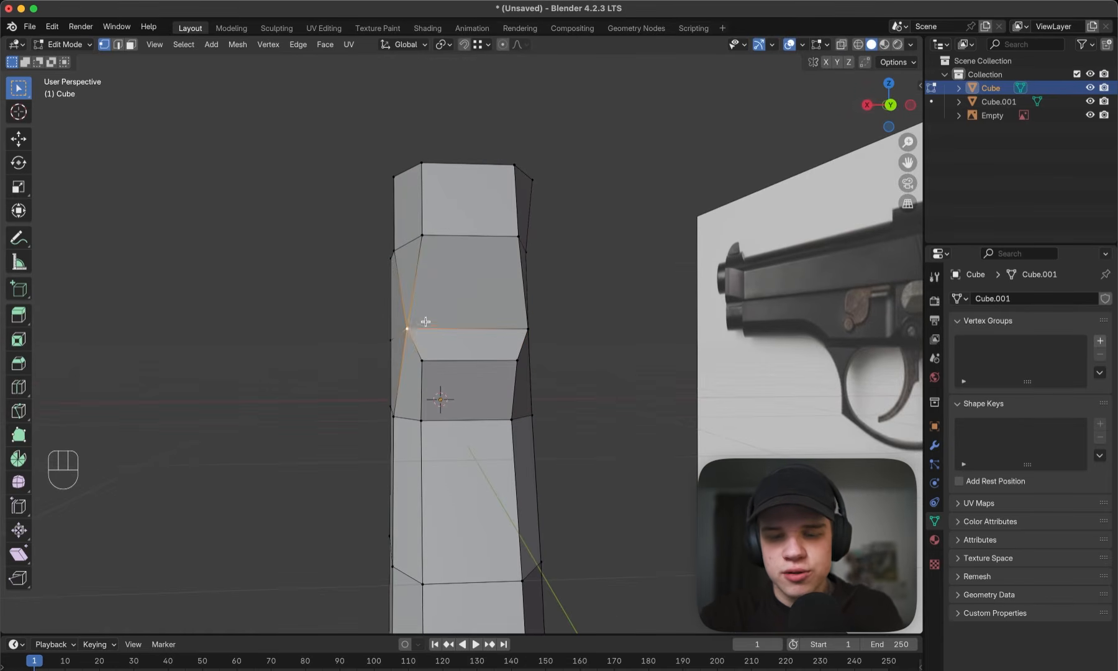
key(g)
key(x)
key(ctrl)
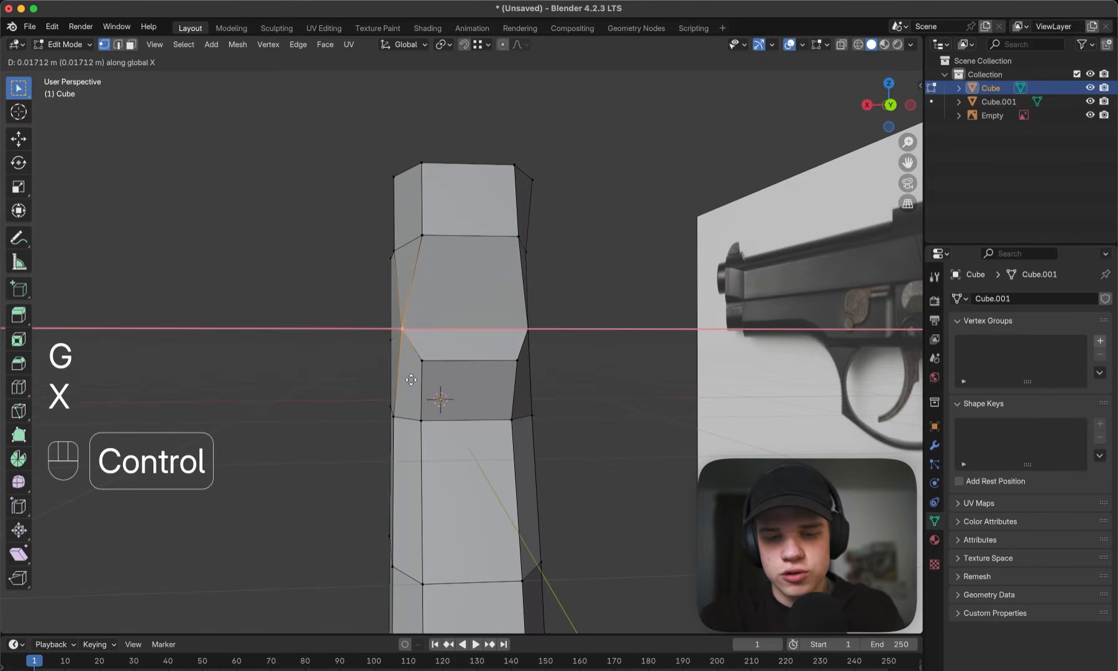
click(395, 417)
- Move the merged vertex on the negative X side outward along X, snapping it to its outer side vertex below
middle_drag(430, 407, 524, 366)
click(487, 341)
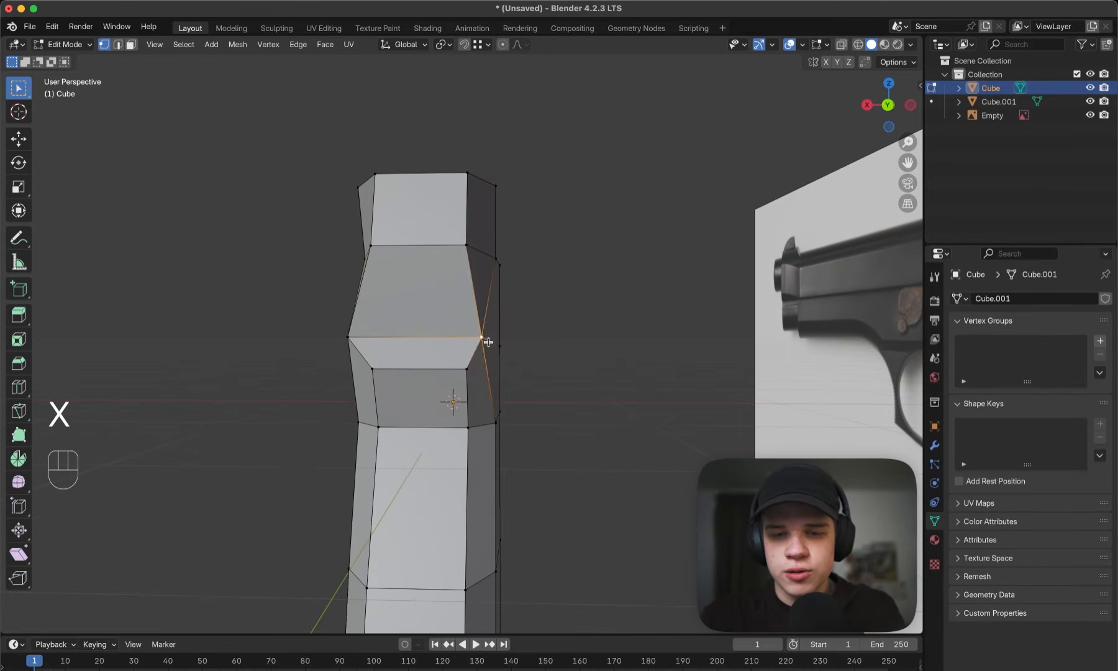
key(g)
key(x)
key(ctrl)
click(491, 425)
key(grave)
click(591, 324)
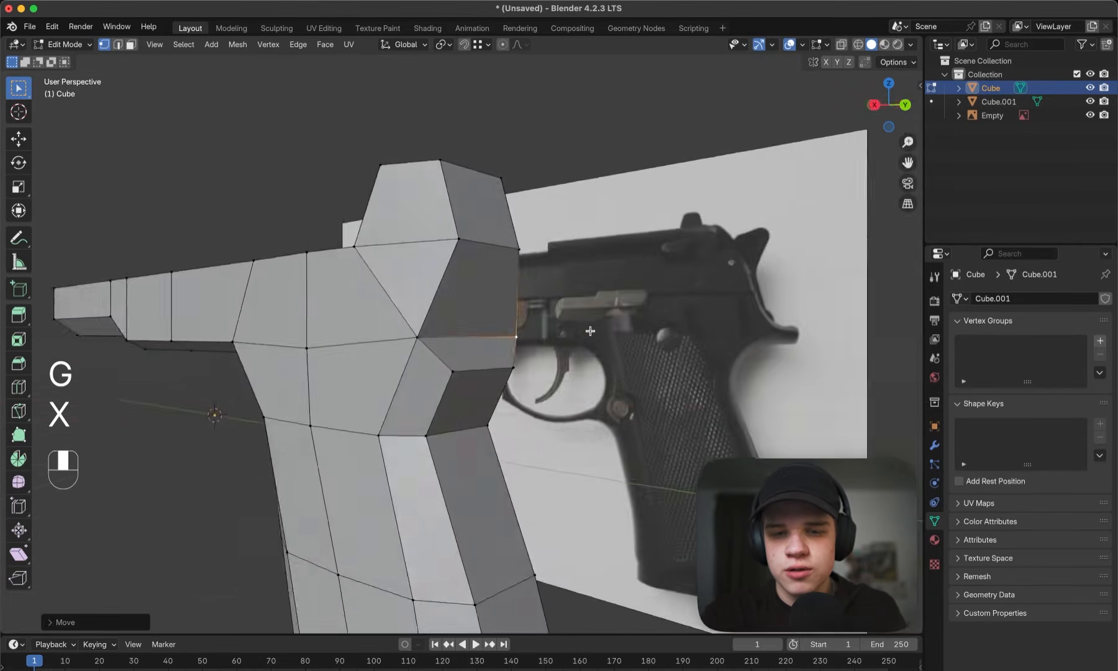
- Extrude the two rear faces above and below the merged vertices backward to the end of the reference tang
scroll(548, 325, up, 2)
key(3)
middle_drag(560, 331, 321, 334)
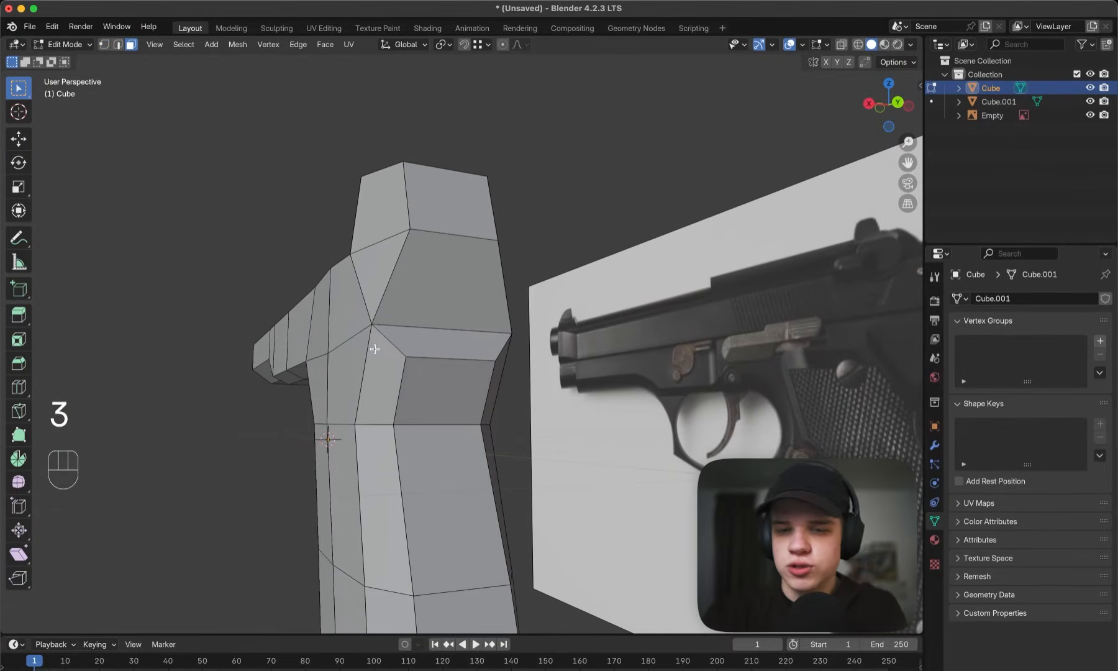
click(464, 343)
key(3)
mouse_move(467, 336)
middle_down()
mouse_move(491, 329)
mouse_move(474, 319)
middle_up()
shift+click(450, 324)
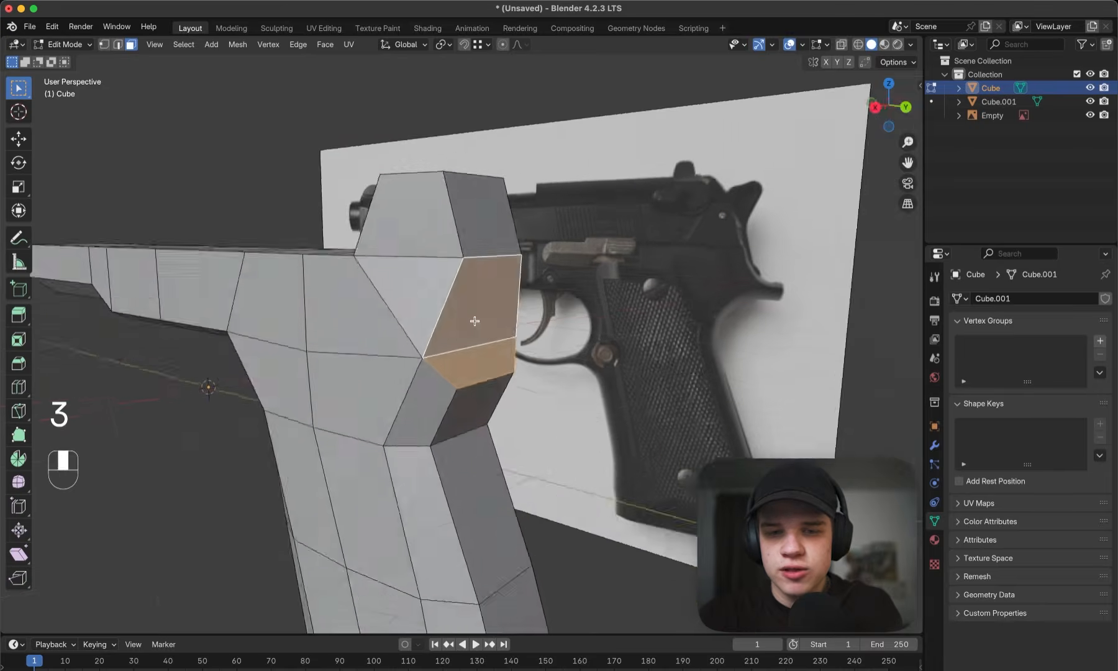
key(grave)
key(z)
scroll(550, 328, up, 2)
key(z)
click(639, 322)
key(e)
click(618, 325)
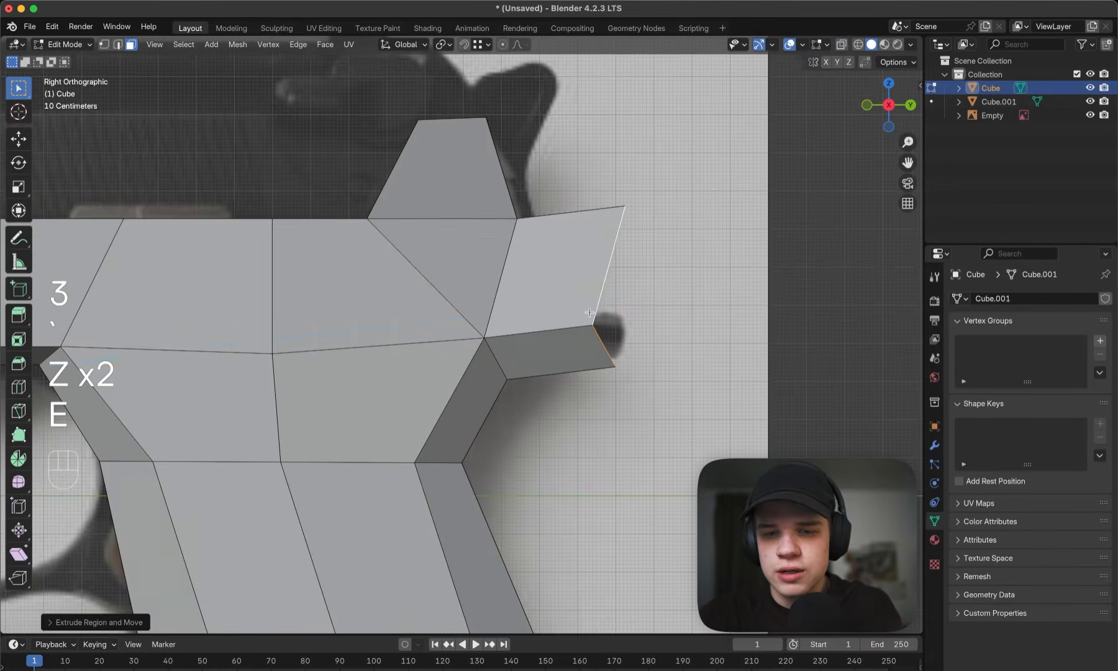
- In side wireframe view, move the extrusion's middle and lower end vertices onto the rear end of the reference tang
key(z)
click(609, 330)
scroll(616, 331, up, 1)
scroll(617, 331, up, 1)
key(1)
click(612, 325)
shift+click(612, 325)
key(g)
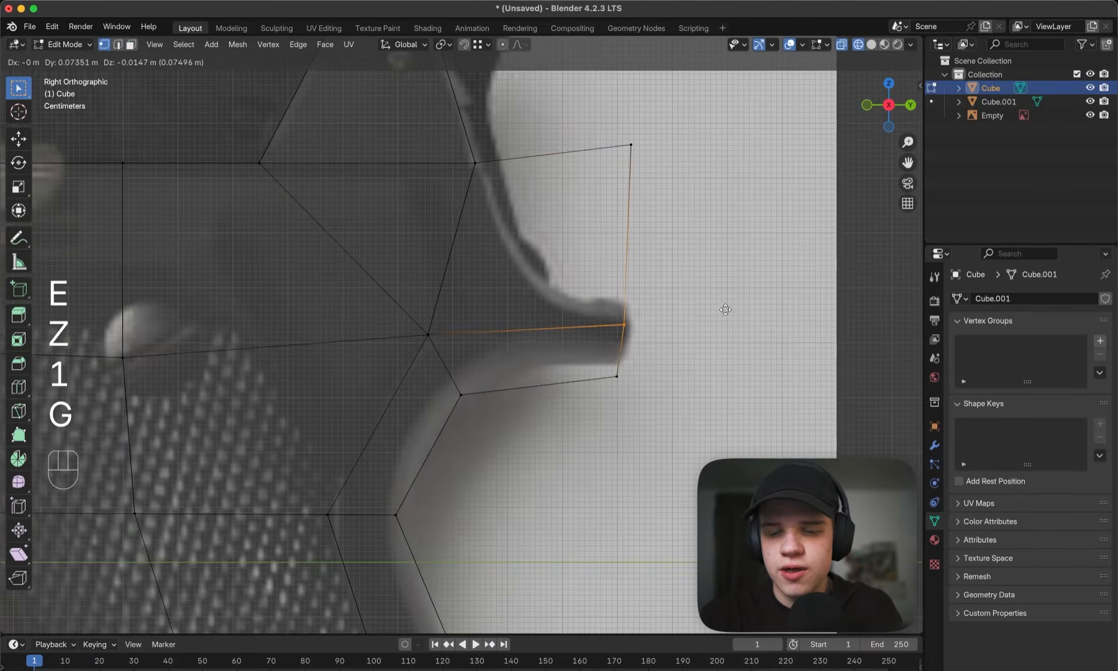
click(726, 309)
click(640, 363)
key(g)
click(644, 351)
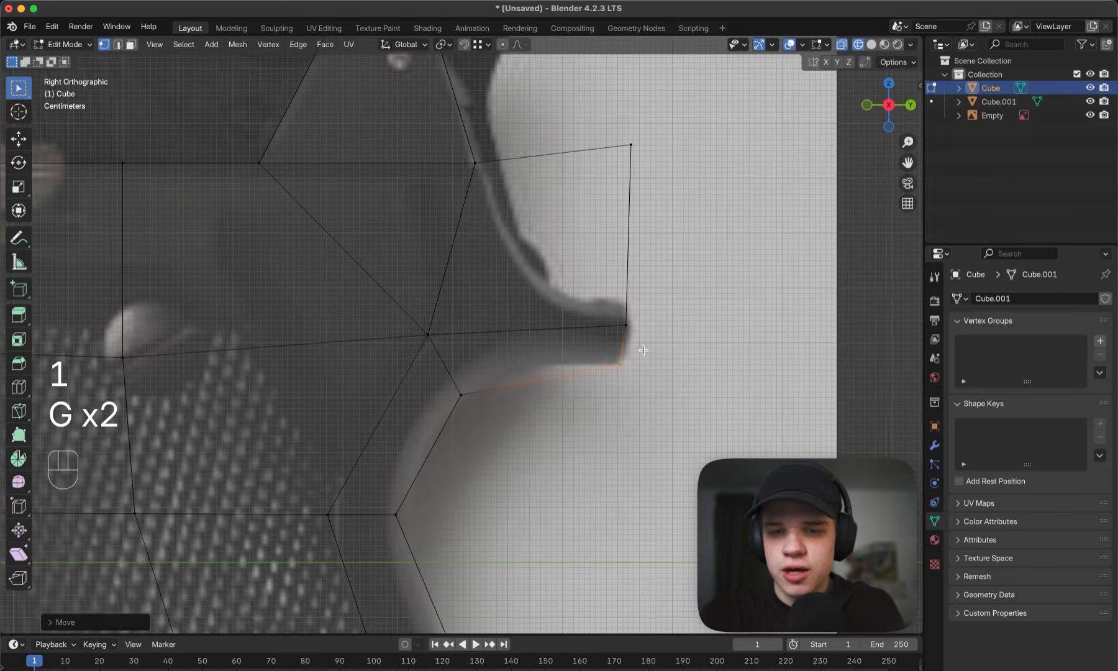
- Move the extrusion's upper end vertices down to the tang's upper corner and centre the middle end vertices between the corners
click(652, 155)
key(g)
click(649, 290)
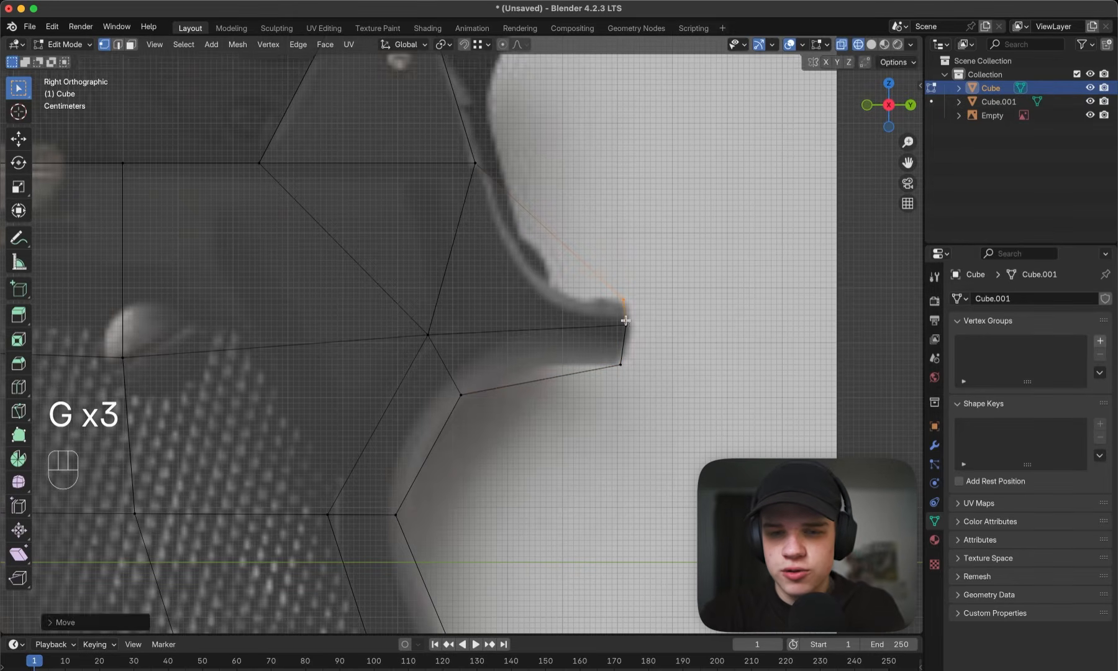
drag(608, 341, 640, 324)
key(g)
click(641, 330)
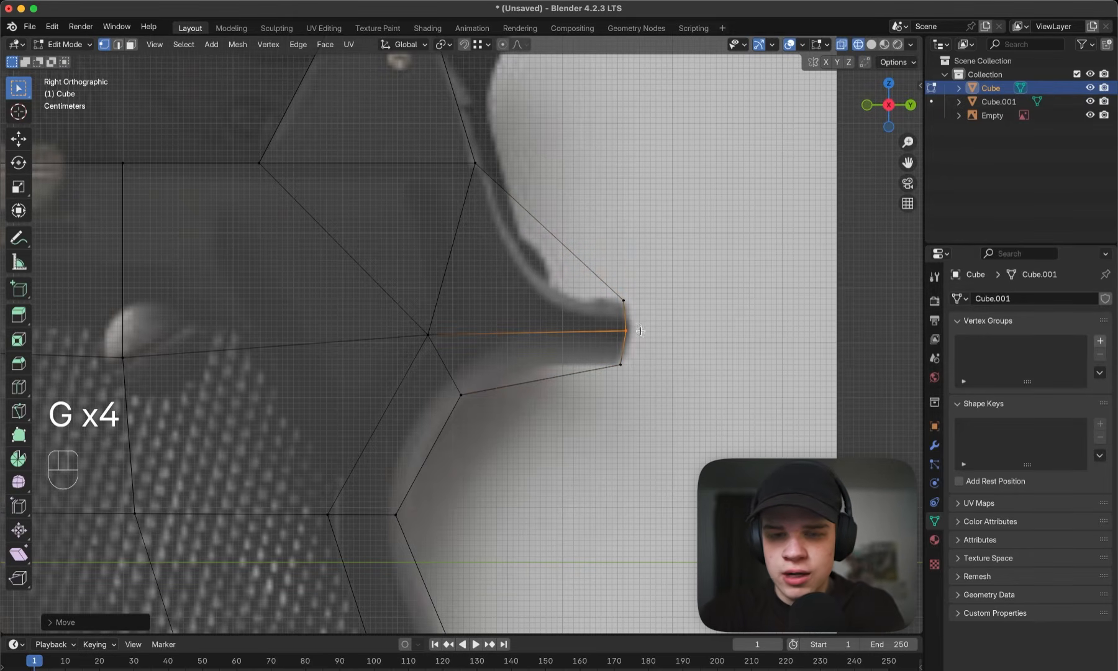
- Add a loop cut across the tang and move its upper vertices down onto the reference's upper curve
key(ctrl+r)
click(568, 301)
key(1)
drag(563, 234, 563, 234)
key(g)
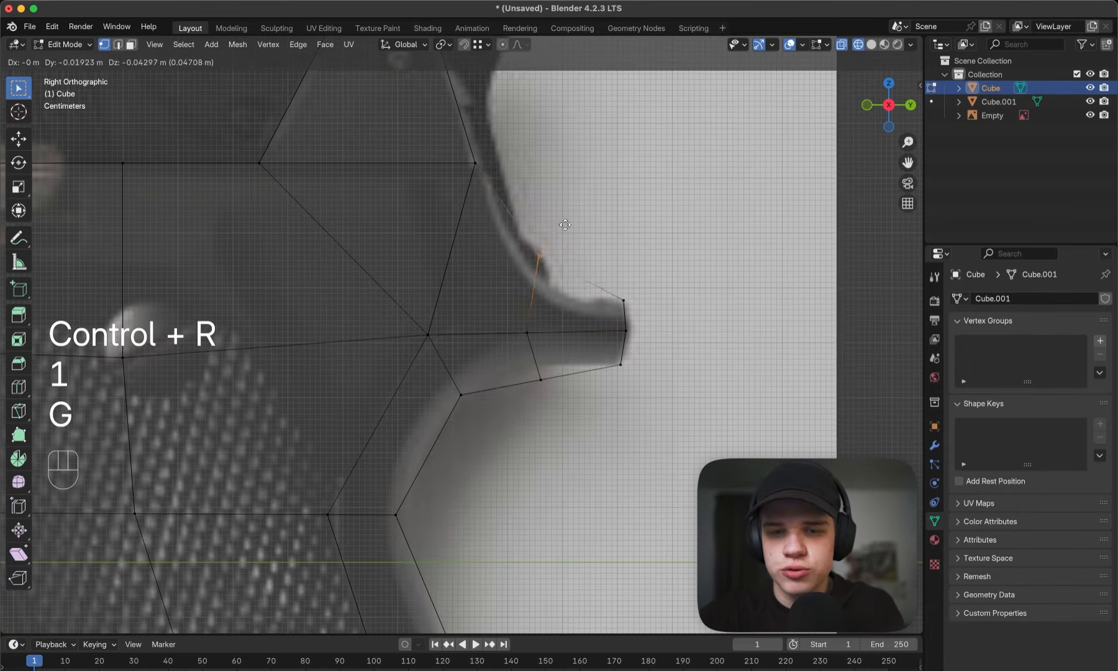
click(567, 244)
- Move the new loop's lower vertices up to the tang's underside and raise its middle vertices slightly
shift+middle_drag(545, 282, 549, 202)
drag(527, 329, 564, 273)
key(g)
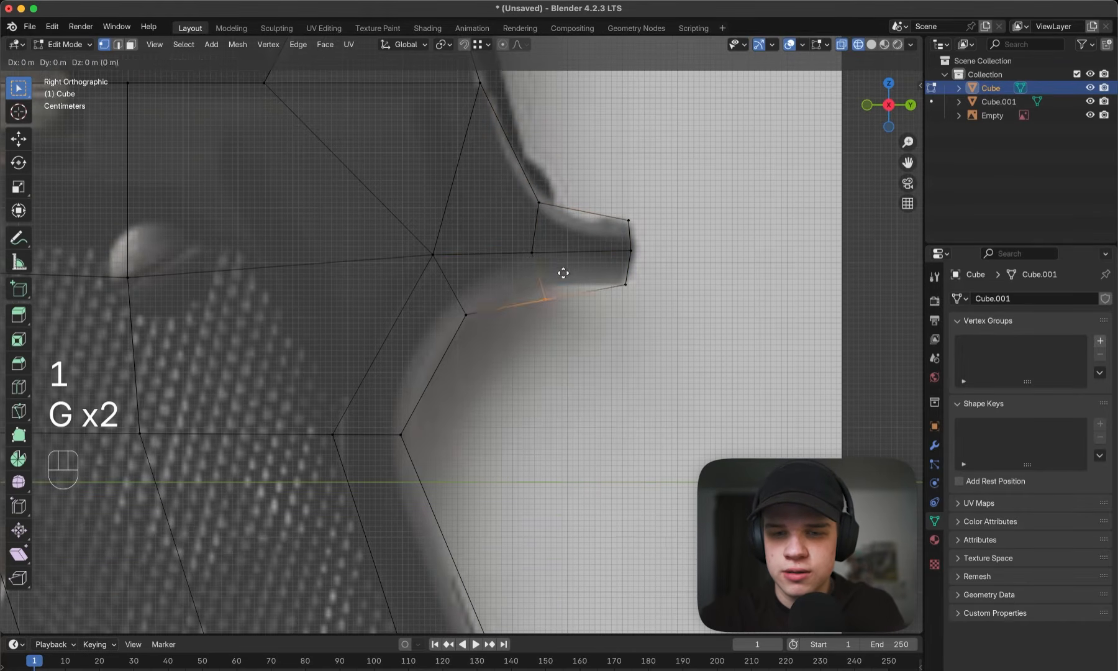
click(557, 260)
drag(488, 272, 569, 238)
key(g)
click(560, 227)
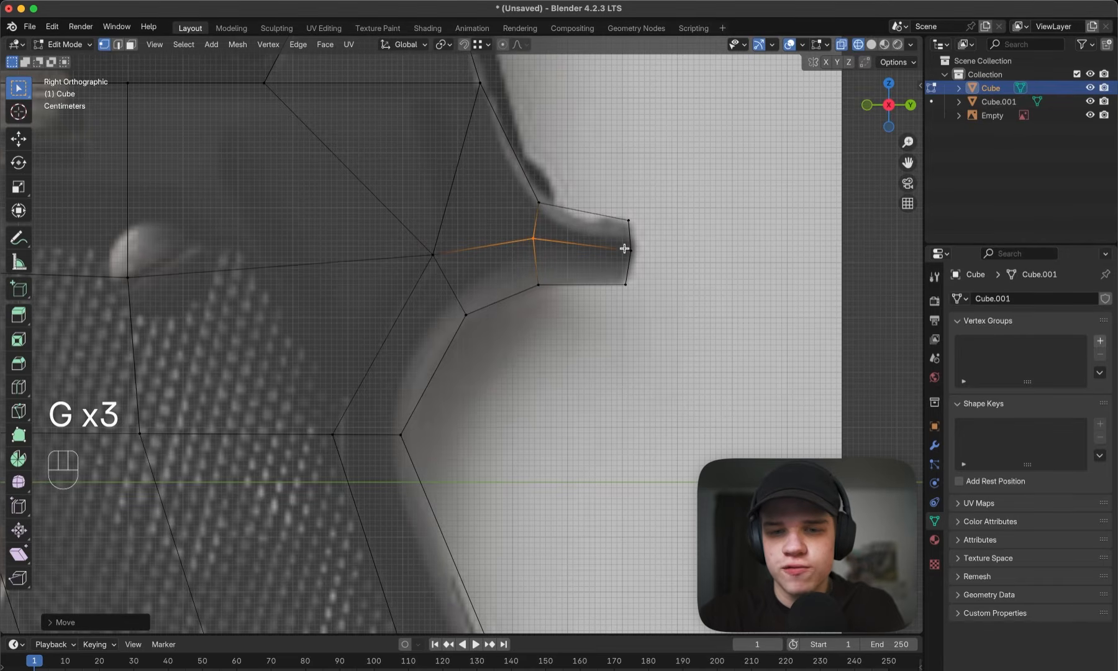
- Select the tang's two end faces and scale them down along X to narrow the tip
key(z)
mouse_move(677, 241)
middle_down()
mouse_move(607, 247)
mouse_move(524, 336)
mouse_move(577, 320)
mouse_move(579, 337)
middle_up()
key(Tab)
scroll(602, 250, down, 3)
key(Tab)
key(3)
scroll(524, 337, up, 1)
click(512, 342)
shift+click(521, 357)
key(s)
key(x)
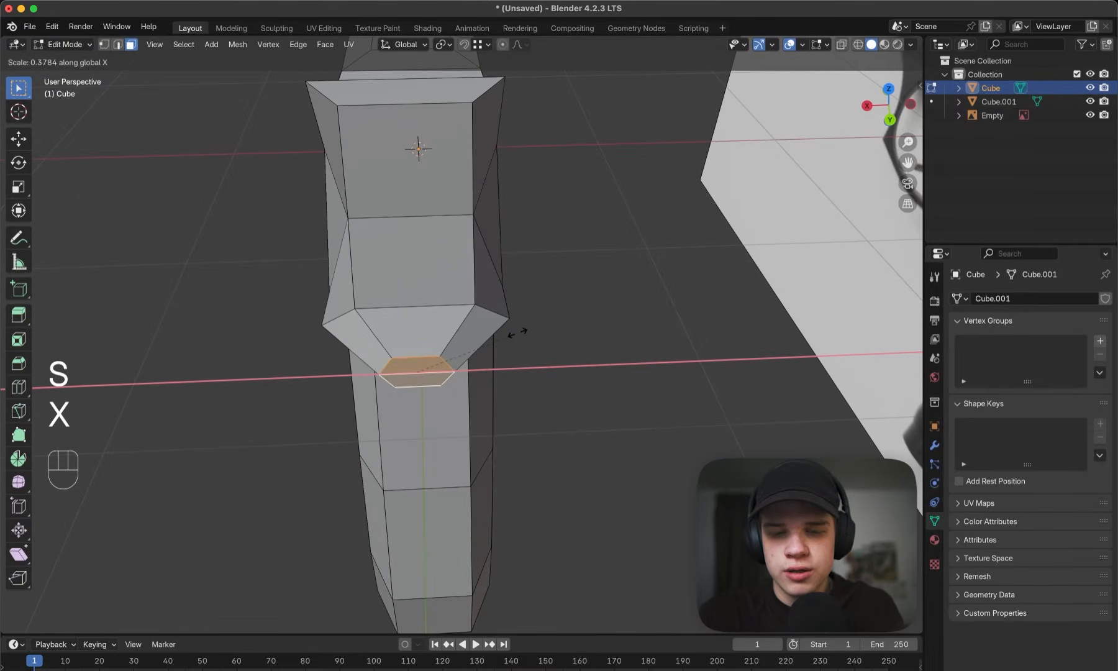
click(469, 348)
- Select the vertices of the tang's middle edge loop and scale them inward along X, checking the shape in Object Mode
middle_drag(470, 348, 401, 300)
key(1)
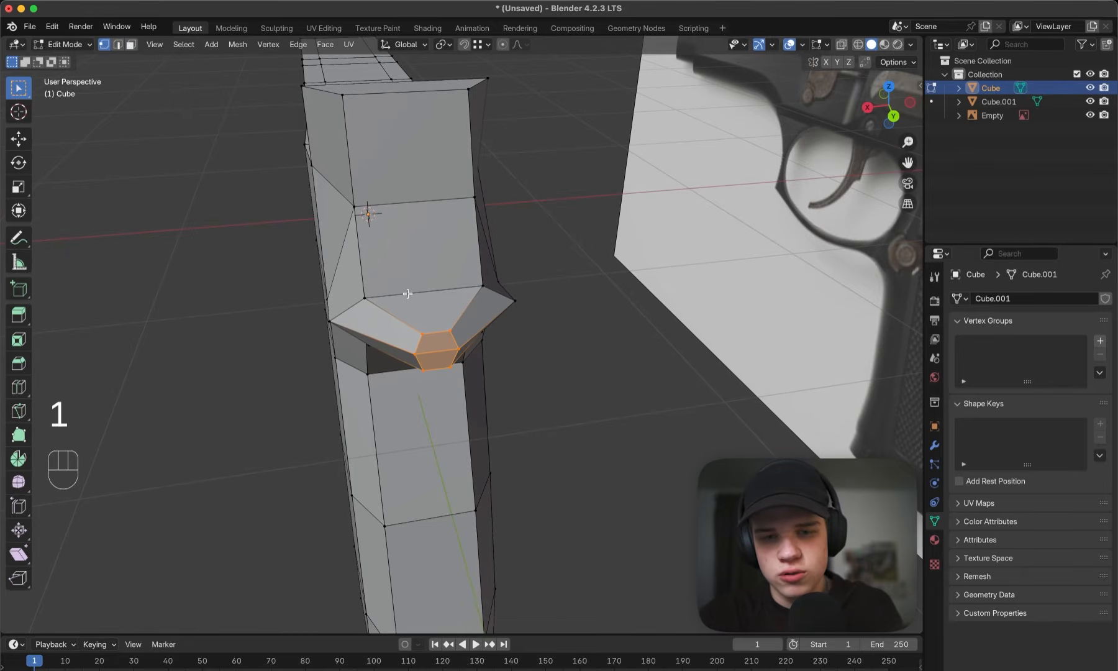
alt+click(410, 292)
middle_drag(410, 292, 467, 318)
key(s)
key(x)
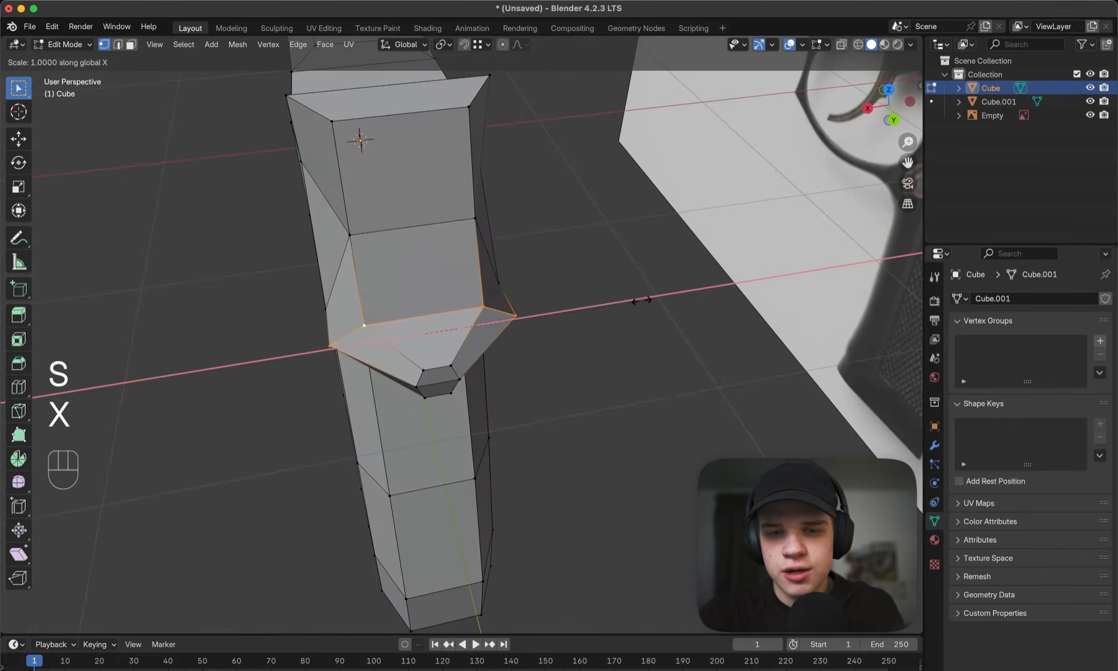
click(509, 319)
key(Tab)
middle_drag(510, 320, 467, 317)
scroll(618, 297, down, 5)
scroll(560, 307, up, 6)
- Scale the ring of faces around the tang's end section along X and compare the profile with the reference
key(Tab)
key(3)
click(412, 298)
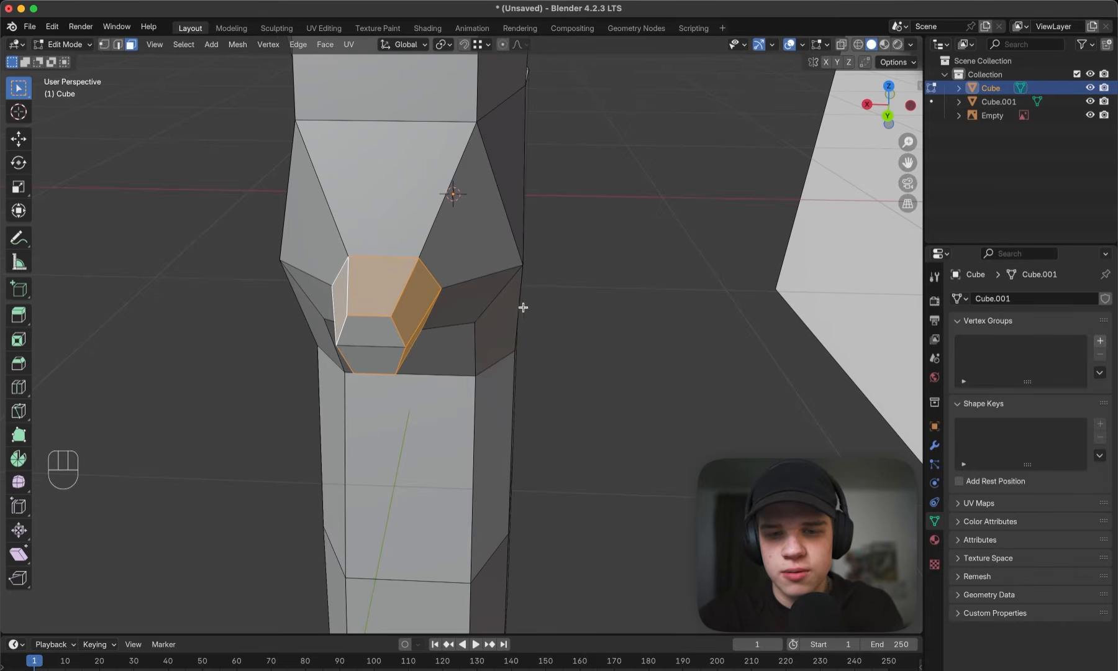
middle_drag(522, 307, 538, 315)
key(s)
key(x)
click(600, 309)
key(Tab)
scroll(485, 314, down, 4)
middle_drag(471, 314, 479, 316)
key(grave)
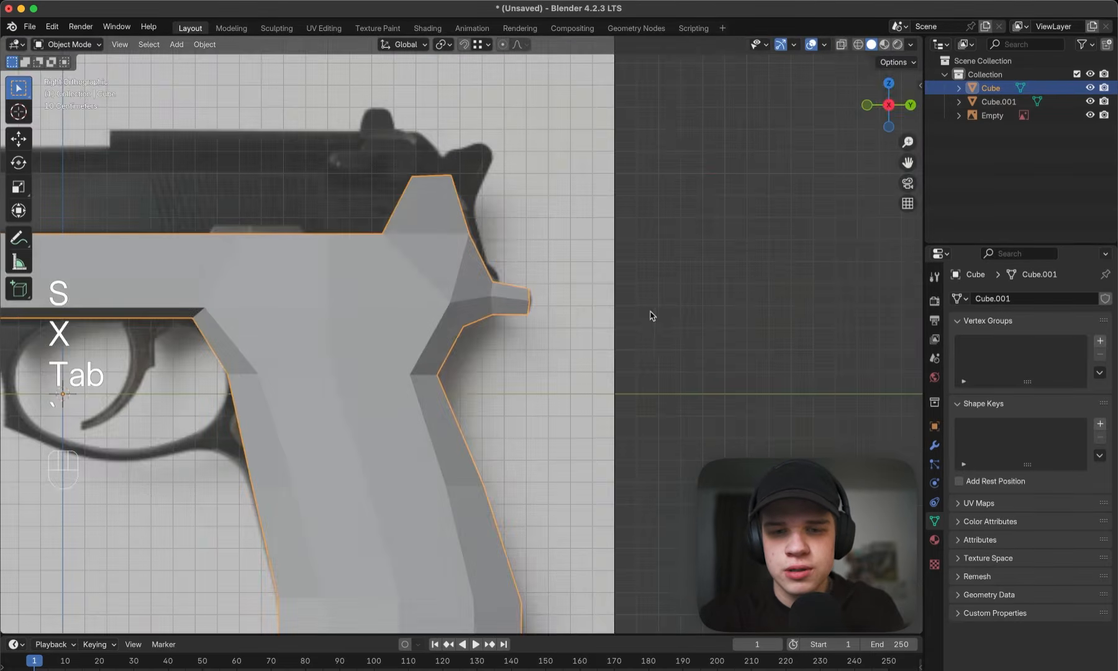
- Adjust the position of the middle vertices at the tang's end in side view to match the reference
key(Tab)
scroll(659, 316, up, 4)
key(z)
shift+middle_drag(634, 291, 566, 346)
scroll(567, 345, up, 3)
key(1)
drag(554, 306, 660, 266)
key(z)
key(g)
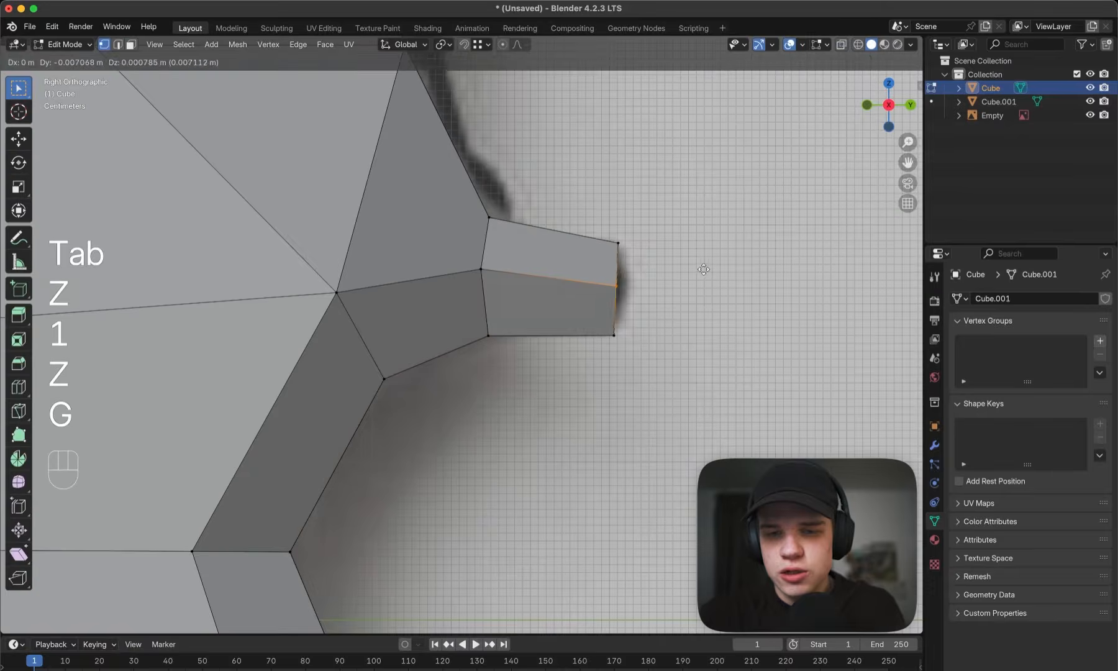
click(714, 270)
key(g)
click(729, 270)
- Compare the tang's end profile with the reference image in Object Mode
key(Tab)
scroll(604, 279, down, 3)
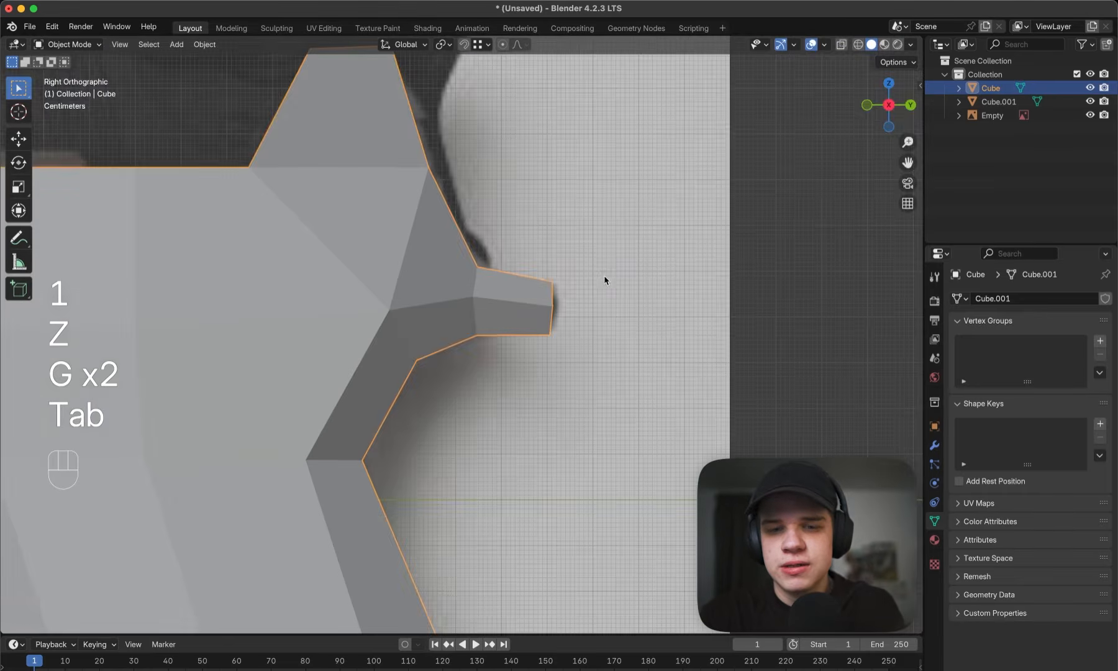
key(shift+z)
shift+middle_drag(521, 286, 526, 299)
key(shift+z)
key(Tab)
alt+click(486, 297)
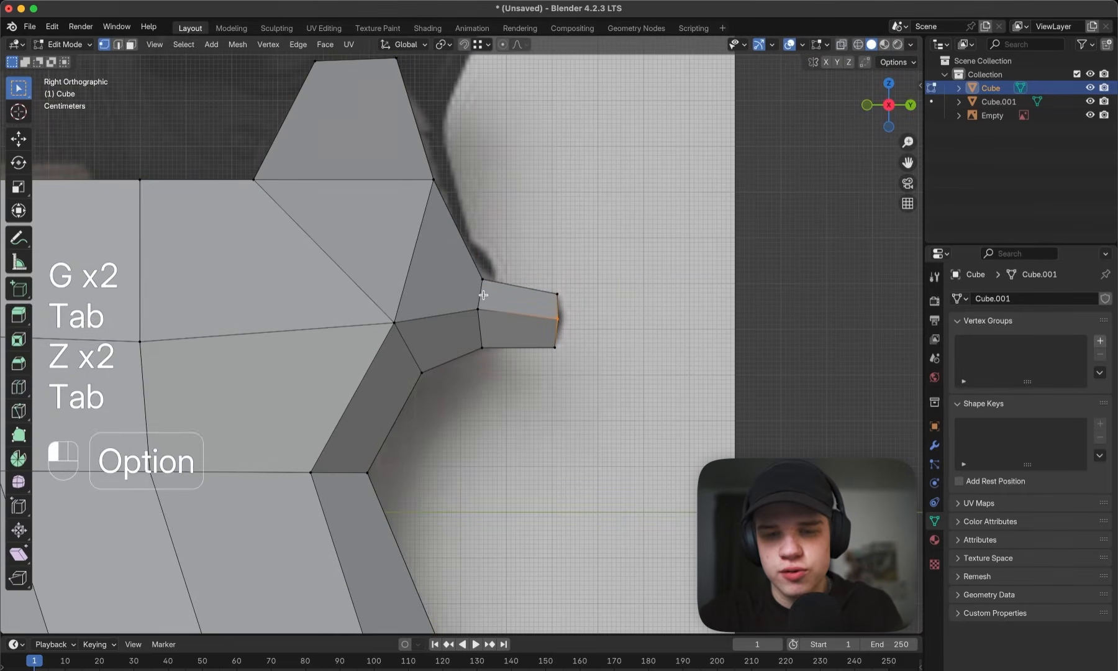
scroll(530, 295, up, 3)
key(super+b)
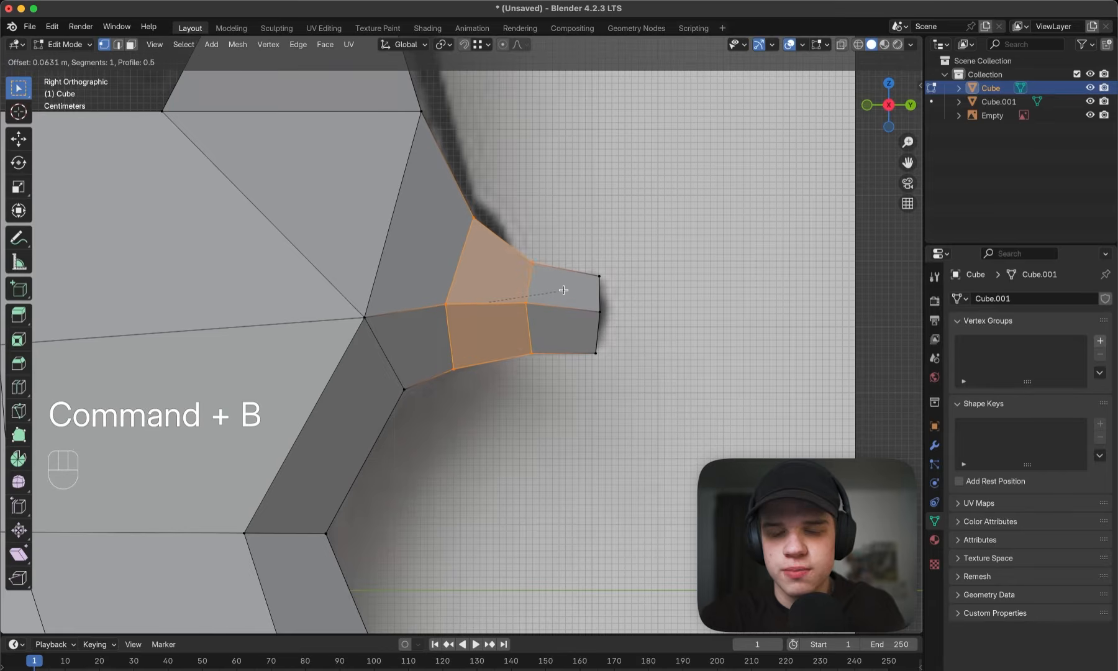
scroll(563, 290, up, 1)
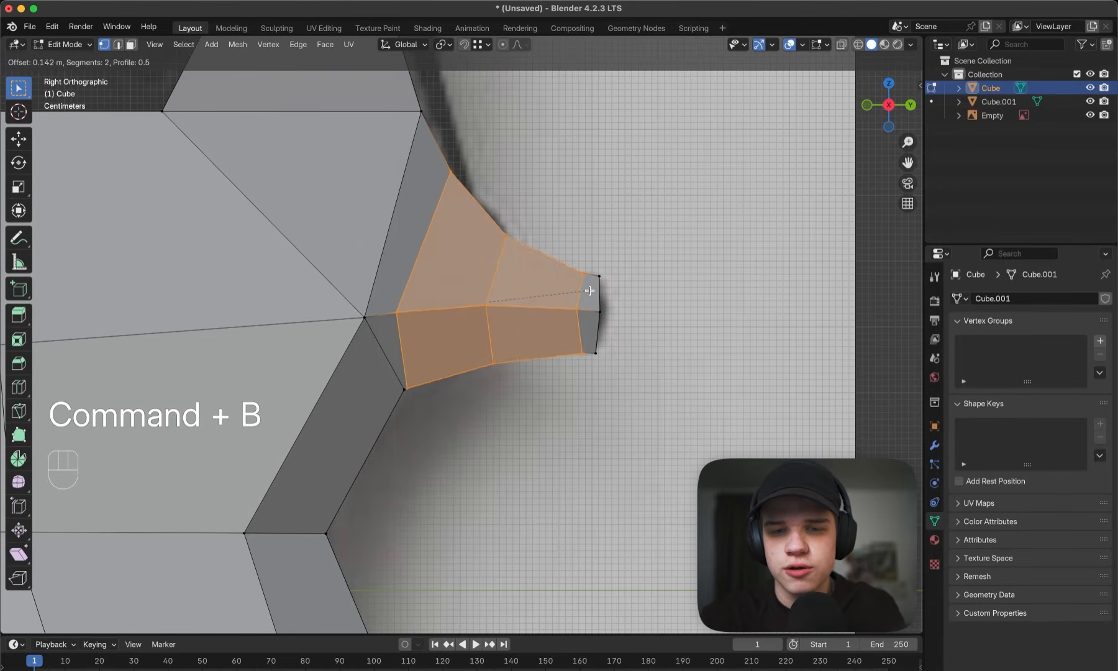
scroll(570, 297, down, 1)
right_click(564, 295)
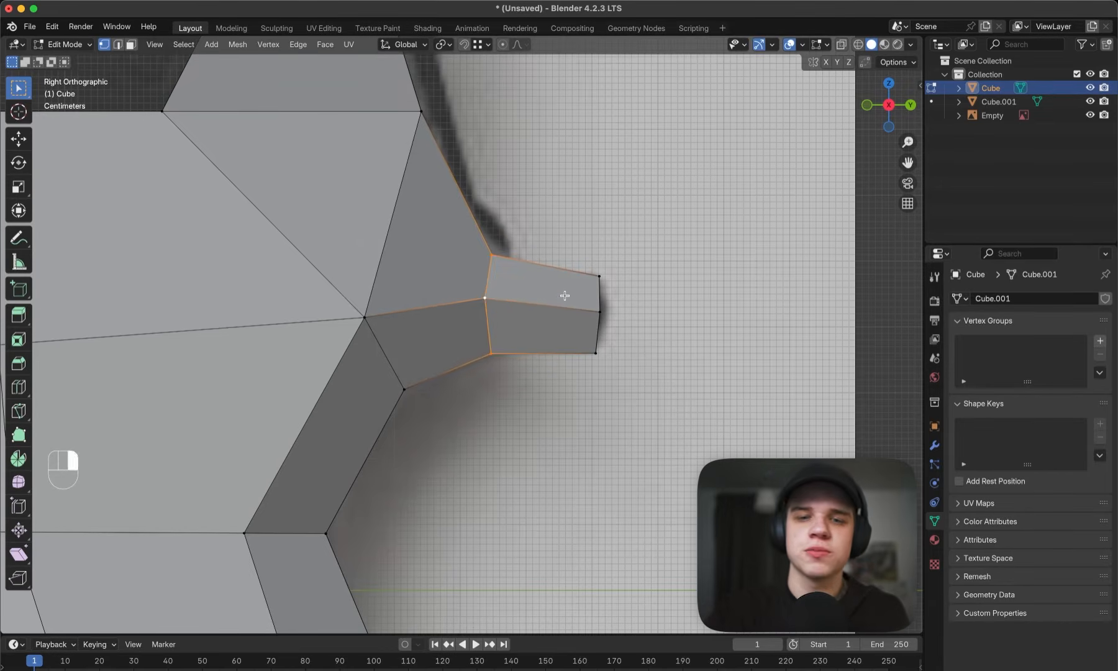
- Select the separated slide base object and open it in Edit Mode with face selection
scroll(565, 295, down, 5)
key(Tab)
middle_drag(587, 273, 563, 280)
key(z)
mouse_move(646, 286)
middle_down()
mouse_move(464, 304)
mouse_move(564, 334)
middle_up()
key(grave)
key(z)
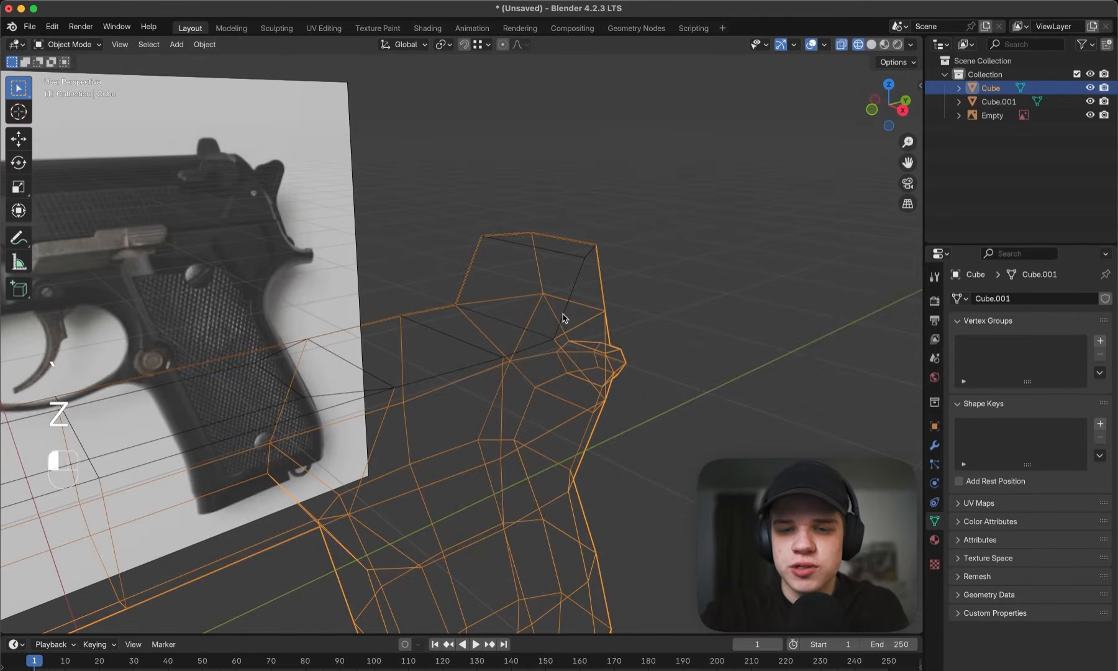
click(563, 318)
key(z)
key(Tab)
key(3)
key(grave)
key(z)
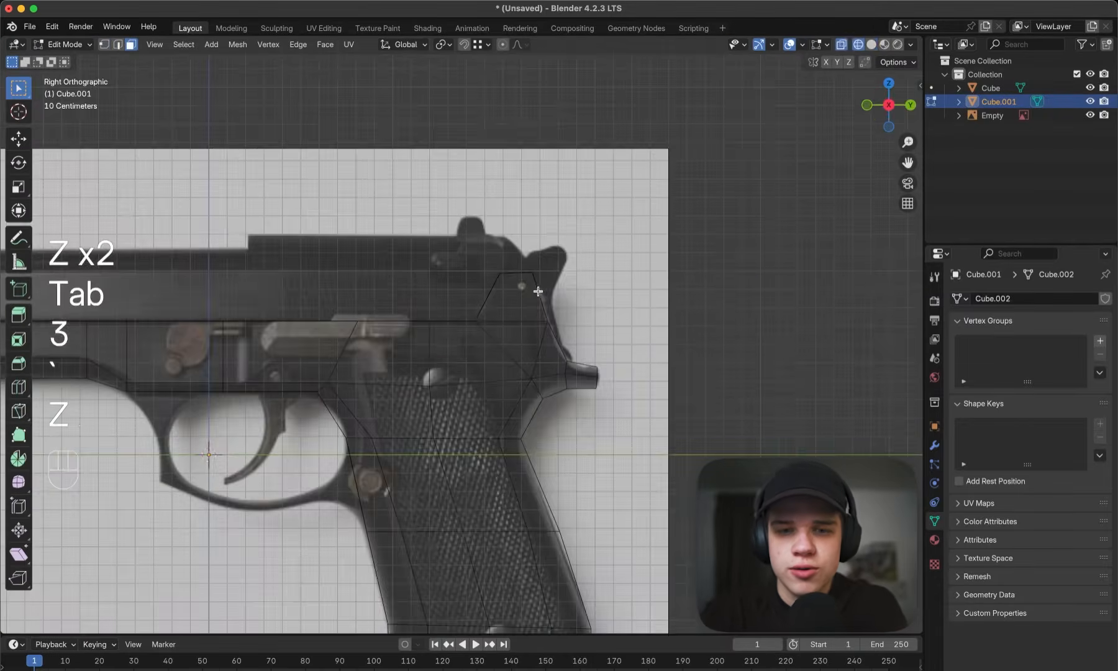
- Dissolve the two inner lengthwise edge lines and the short edge joining them on the slide base's front section
mouse_move(407, 283)
shift+middle_down()
mouse_move(656, 285)
mouse_move(637, 339)
mouse_move(647, 360)
shift+middle_up()
scroll(517, 284, down, 3)
key(z)
key(a)
mouse_move(647, 359)
shift+middle_down()
mouse_move(550, 307)
mouse_move(557, 350)
shift+middle_up()
key(1)
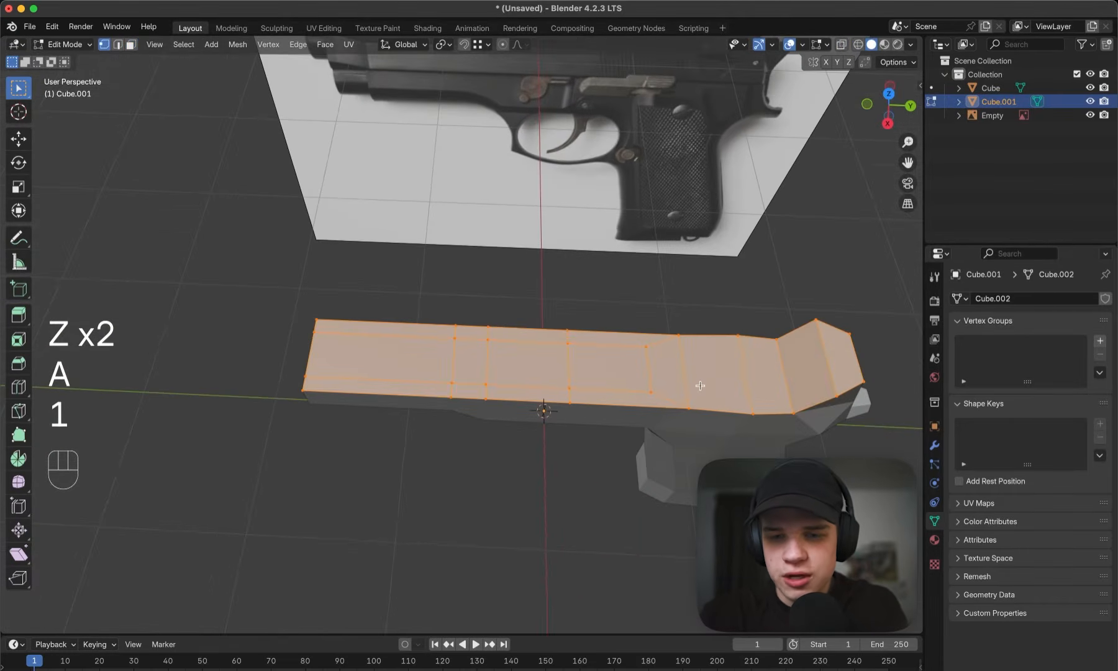
click(628, 378)
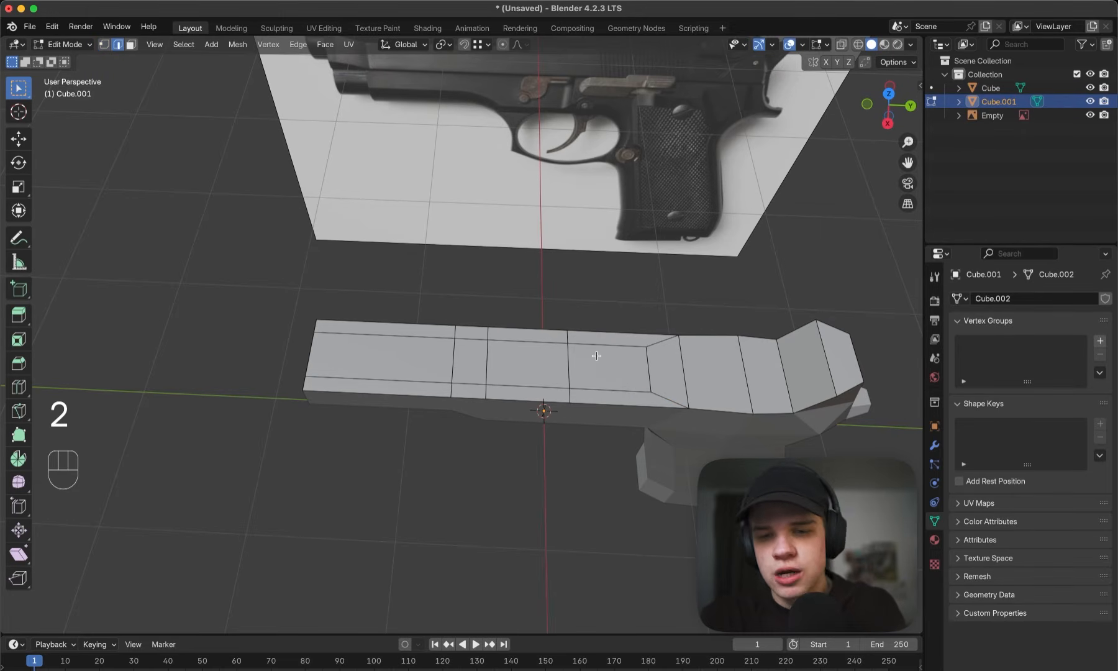
key(alt)
key(shift)
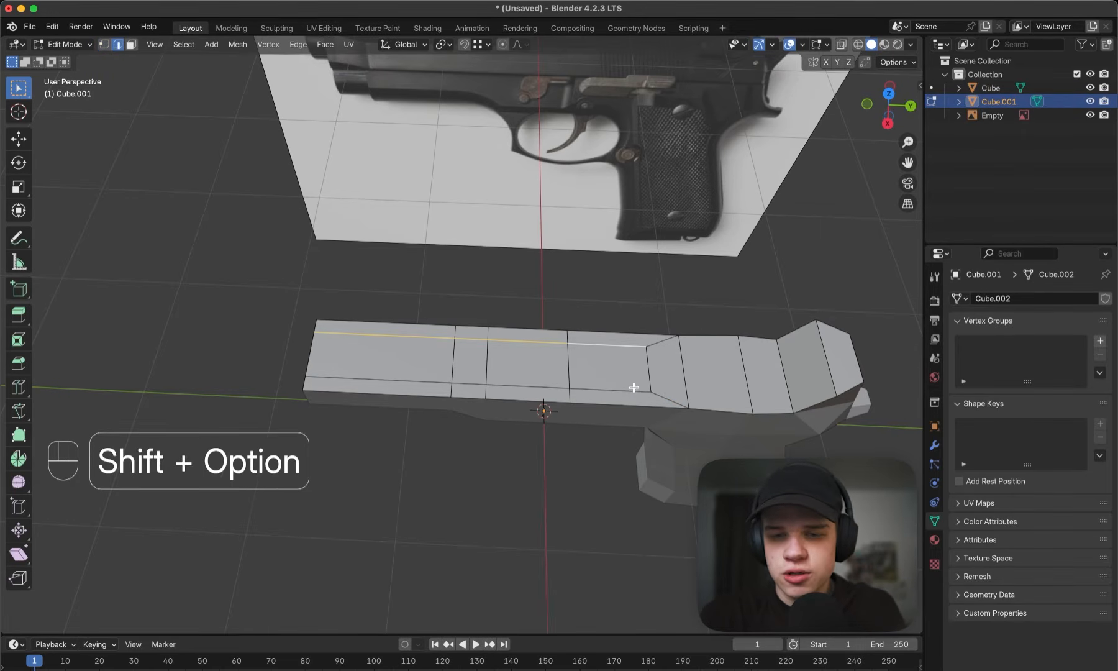
alt+shift+click(648, 366)
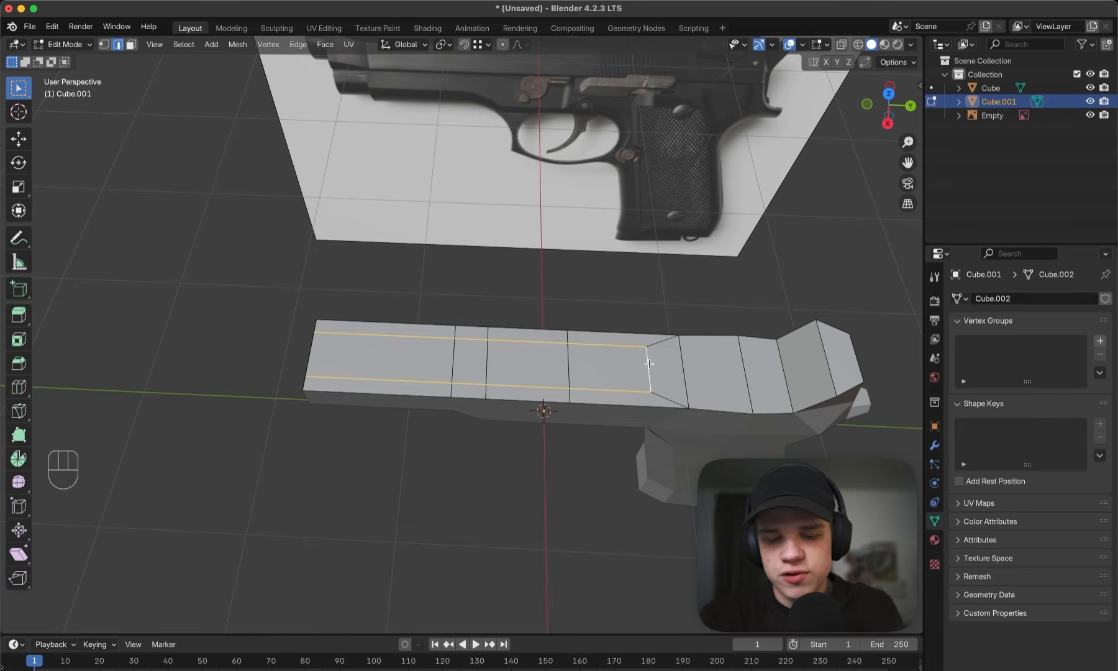
key(x)
click(581, 427)
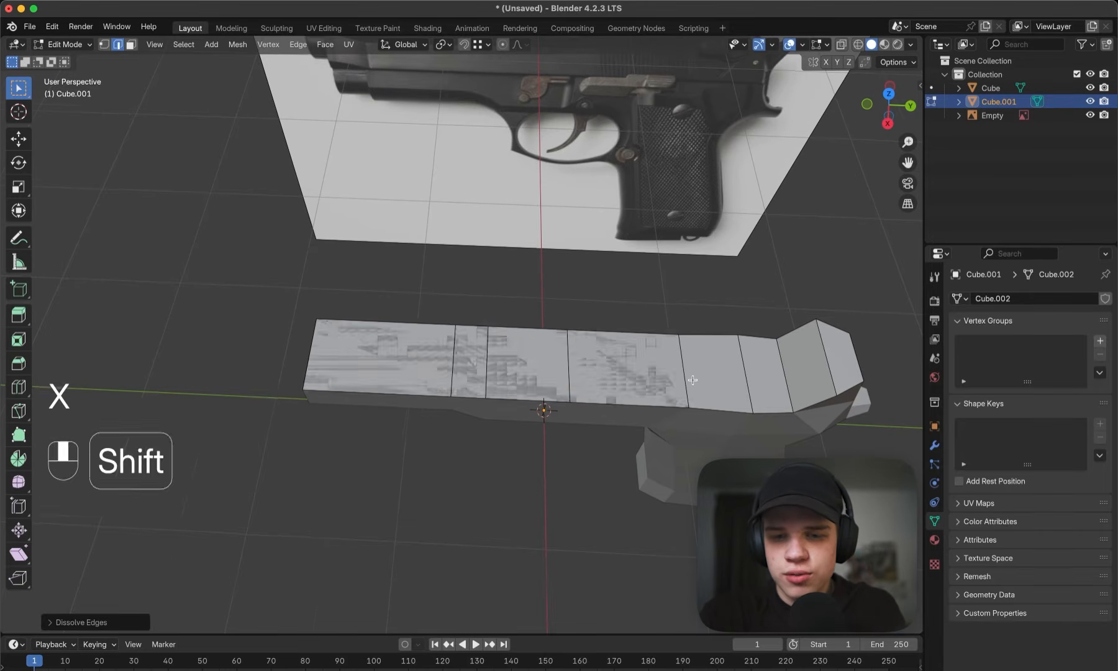
- Dissolve the three cross edges on the slide base's front section, keeping the two cross edges nearest the rear
key(1)
shift+middle_drag(739, 382, 634, 324)
key(a)
key(2)
click(417, 357)
shift+click(438, 350)
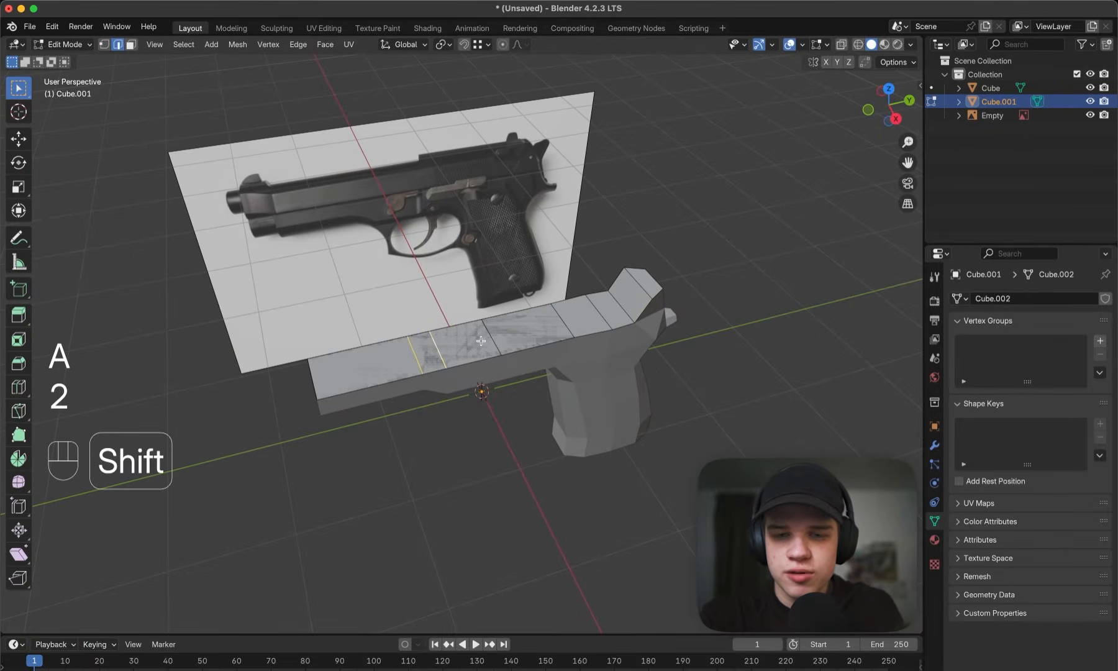
key(x)
middle_drag(702, 320, 688, 381)
shift+middle_drag(683, 366, 568, 333)
scroll(578, 337, up, 4)
key(grave)
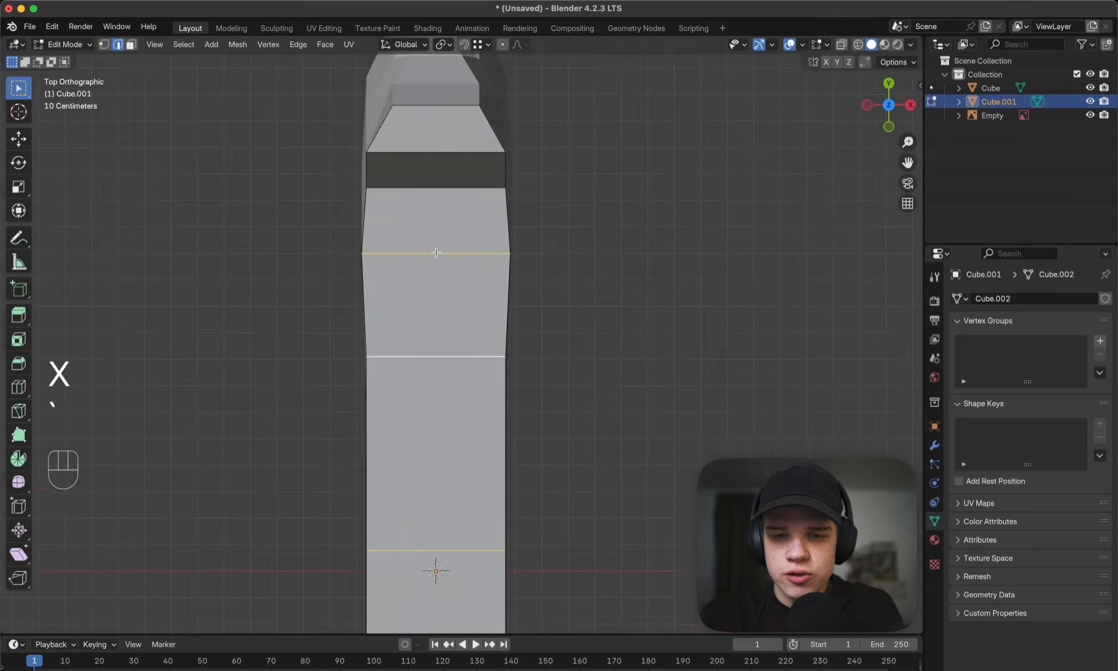
scroll(467, 302, down, 3)
key(x)
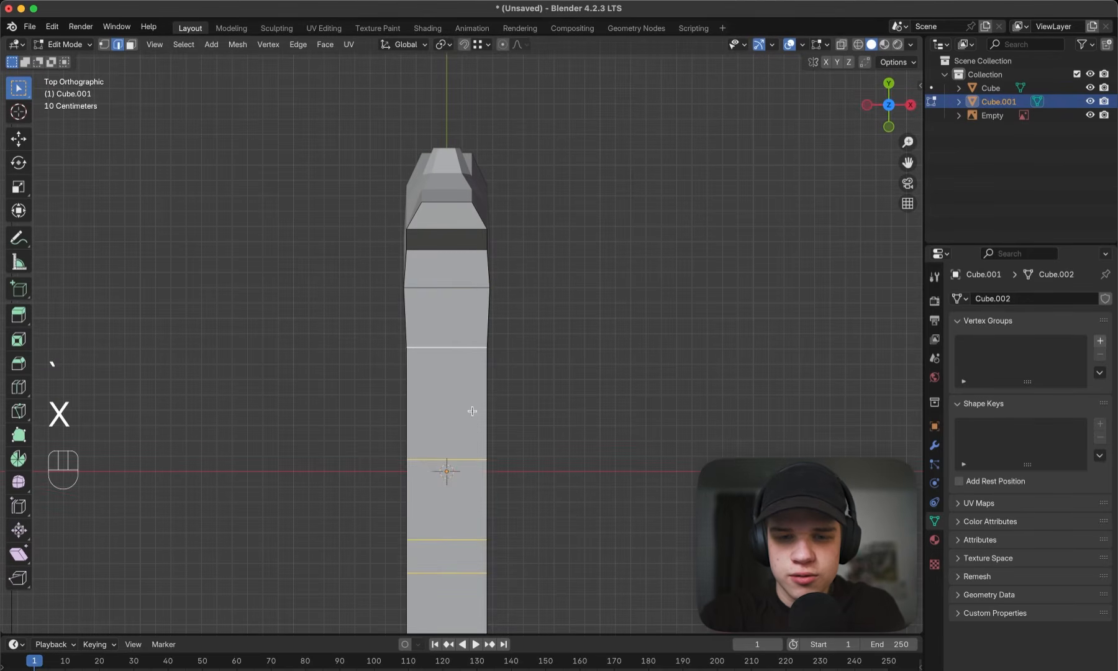
shift+click(457, 342)
key(x)
click(457, 337)
- Select the vertices along the slide base's straight section in wireframe side view
scroll(556, 332, down, 4)
key(a)
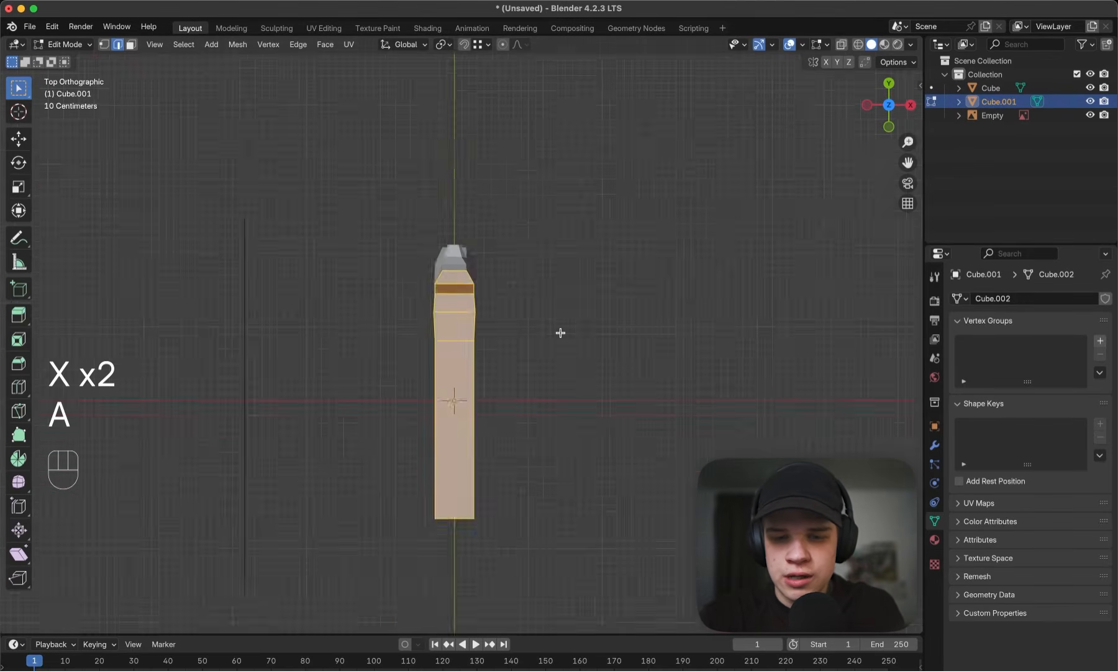
key(grave)
scroll(650, 284, up, 5)
key(z)
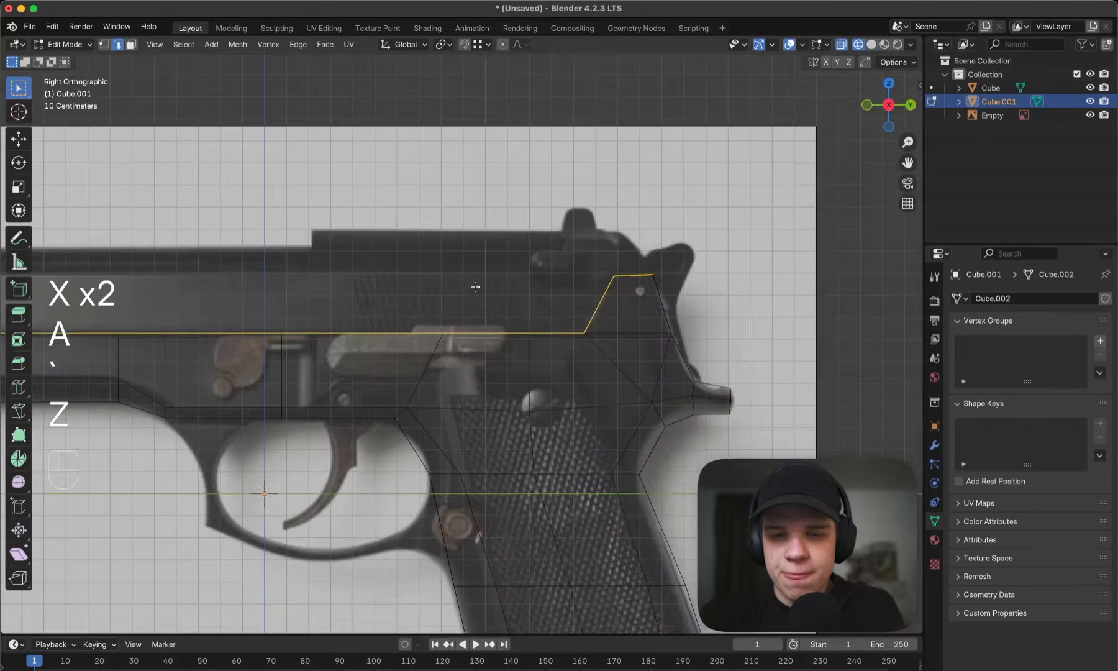
shift+middle_drag(475, 287, 661, 284)
scroll(629, 285, down, 3)
key(1)
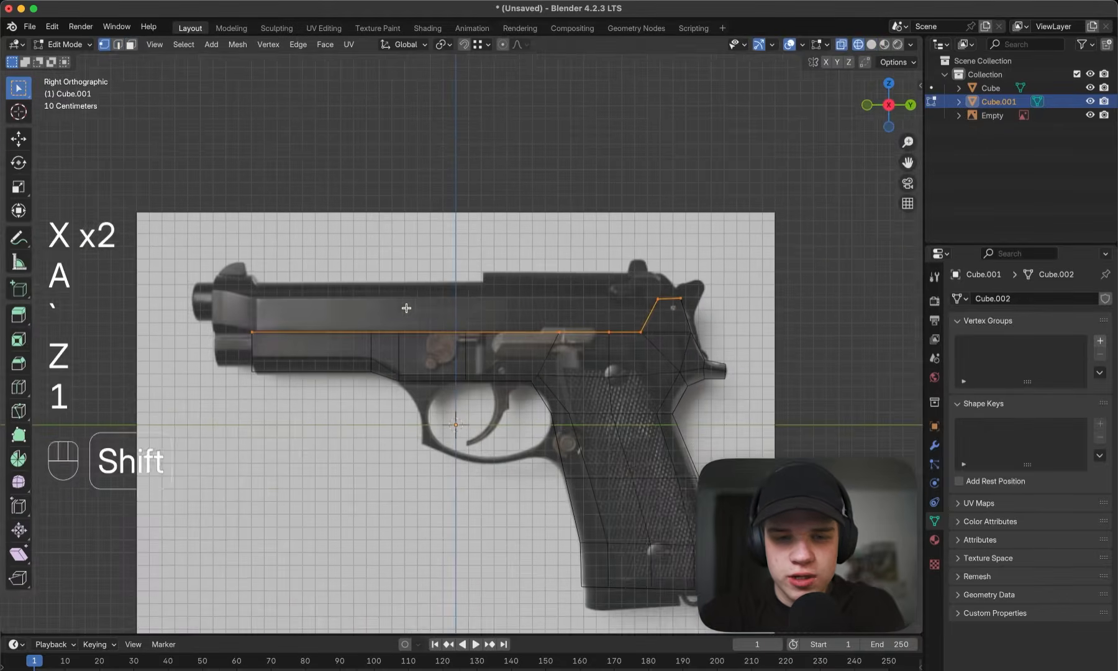
shift+middle_drag(407, 310, 504, 305)
key(1)
drag(248, 373, 714, 269)
key(z)
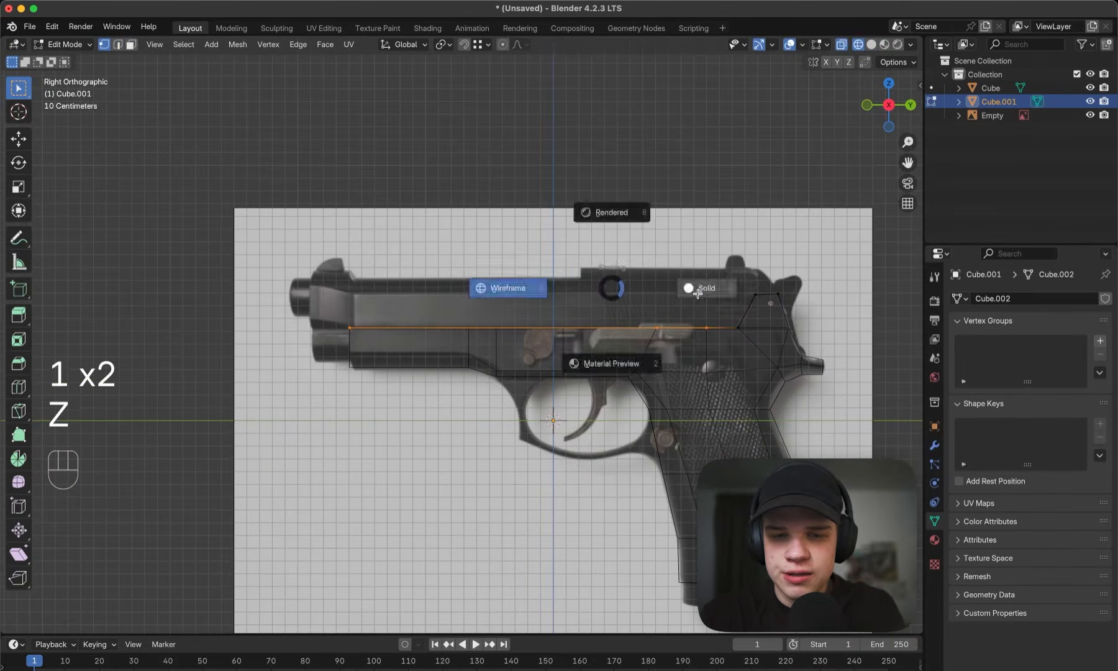
click(697, 291)
- Select the slide base's long side edges and front edge and extrude them upward along Z
middle_drag(625, 301, 644, 374)
key(2)
shift+click(443, 342)
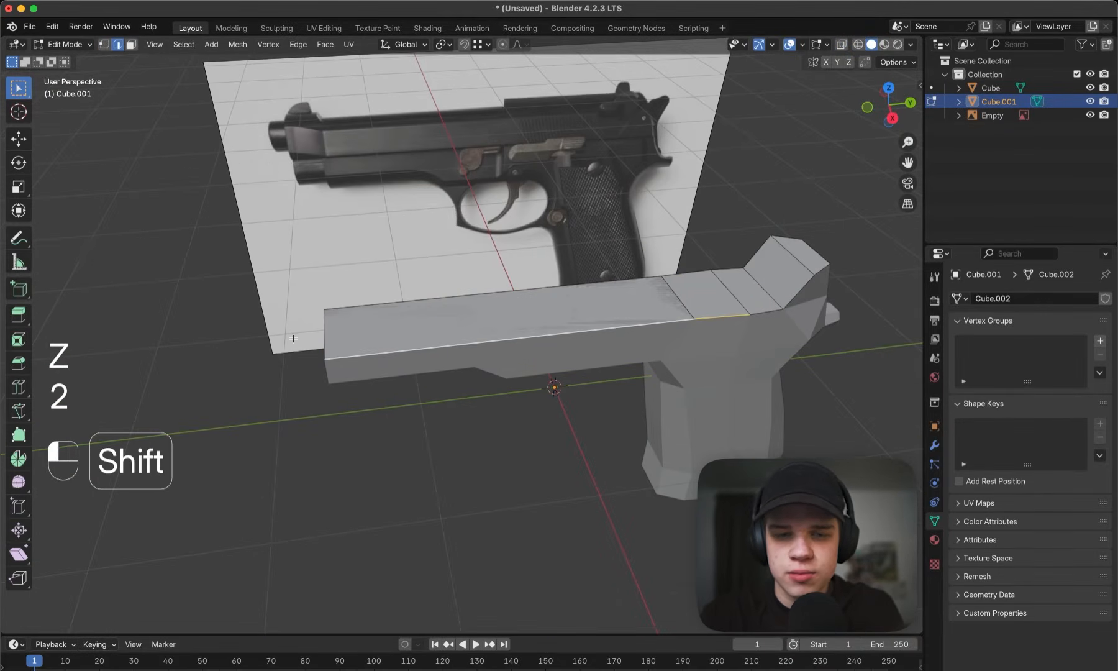
shift+click(679, 274)
key(grave)
shift+middle_drag(857, 280, 708, 292)
scroll(710, 293, up, 2)
key(e)
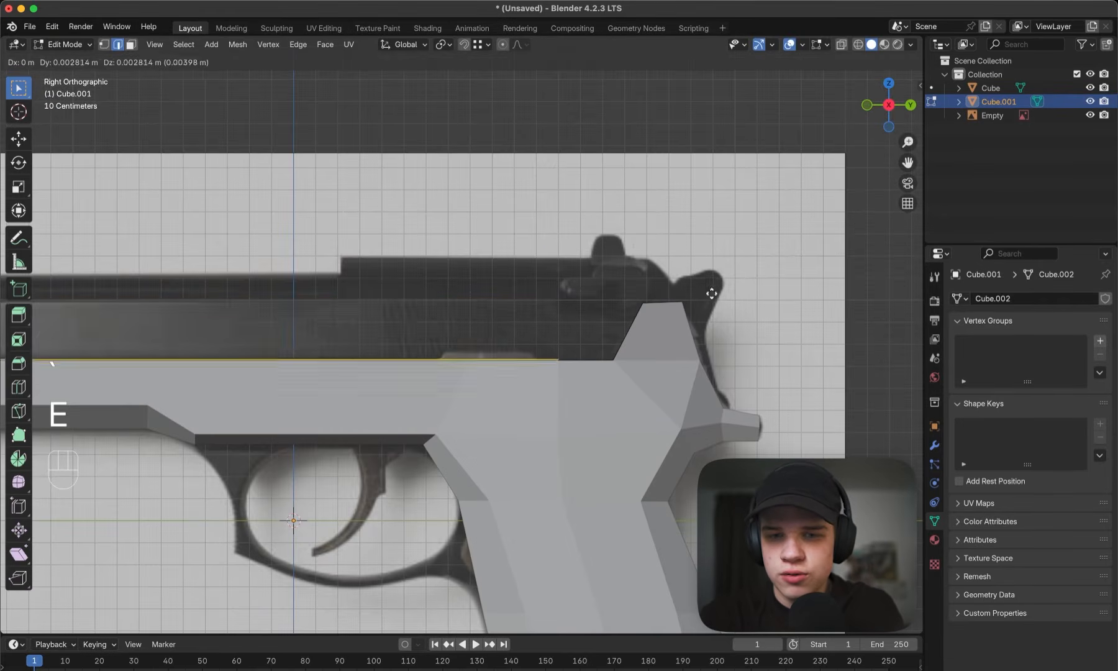
key(z)
click(683, 233)
- Move the extruded edges along Z to match the crease on the slide in the reference
key(z)
key(g)
mouse_move(423, 289)
shift+middle_down()
mouse_move(636, 270)
mouse_move(574, 267)
mouse_move(608, 297)
mouse_move(706, 291)
shift+middle_up()
key(z)
click(634, 283)
- Extrude the slide's upper rim edges again along Z up to the reference's lower top line
key(z)
scroll(585, 259, down, 3)
key(grave)
key(z)
mouse_move(624, 297)
shift+middle_down()
mouse_move(652, 311)
mouse_move(572, 279)
mouse_move(496, 282)
shift+middle_up()
scroll(647, 306, up, 2)
key(e)
key(z)
click(643, 278)
key(z)
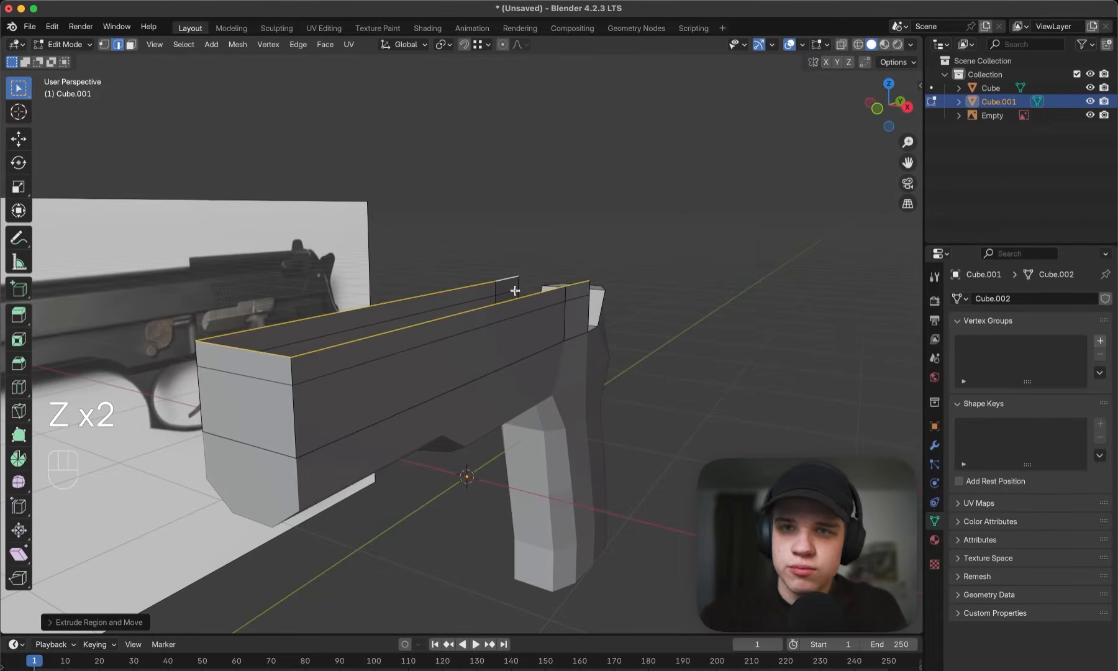
- Scale the slide's top rim edges inward along X so the upper band slopes inward
middle_drag(600, 284, 679, 309)
key(s)
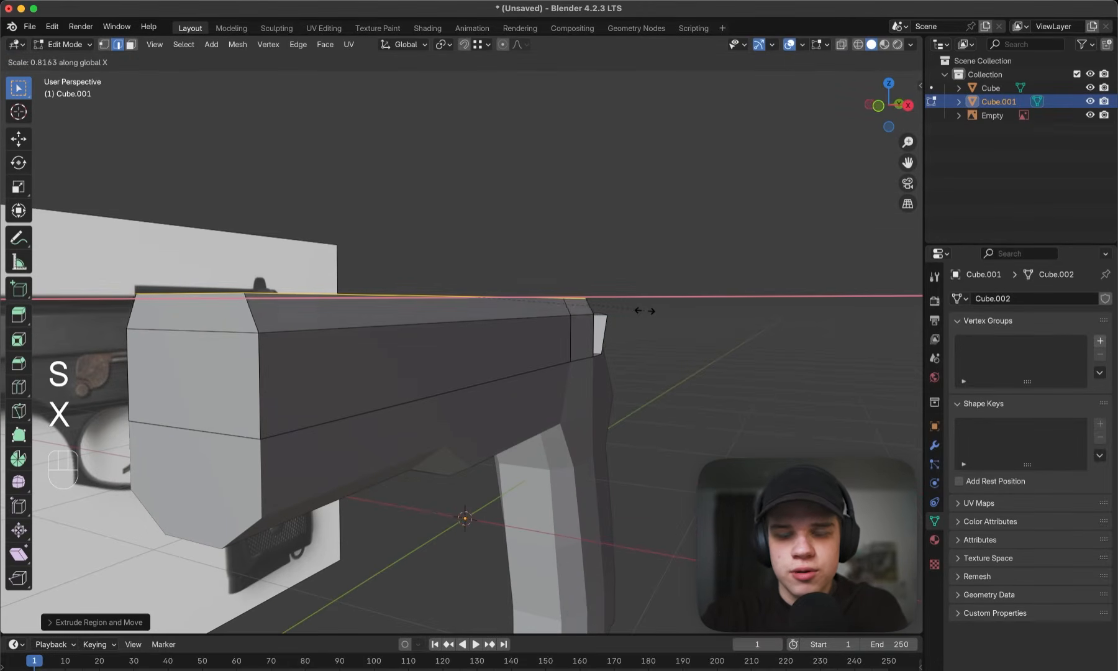
mouse_move(645, 311)
middle_down()
mouse_move(630, 324)
mouse_move(659, 330)
mouse_move(682, 312)
mouse_move(424, 324)
middle_up()
click(681, 312)
key(grave)
key(z)
key(z)
- Fill the slide's open top with faces, starting from the front rim edge and continuing to the rear
key(2)
shift+click(425, 323)
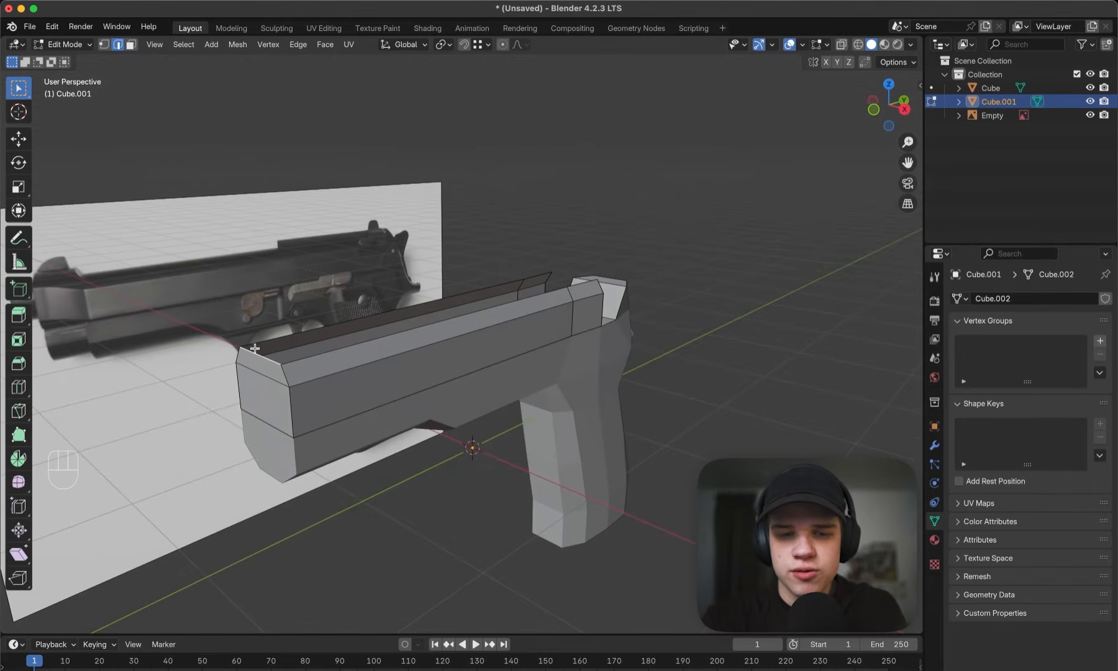
shift+middle_drag(206, 363, 318, 379)
middle_drag(681, 339, 595, 354)
key(f)
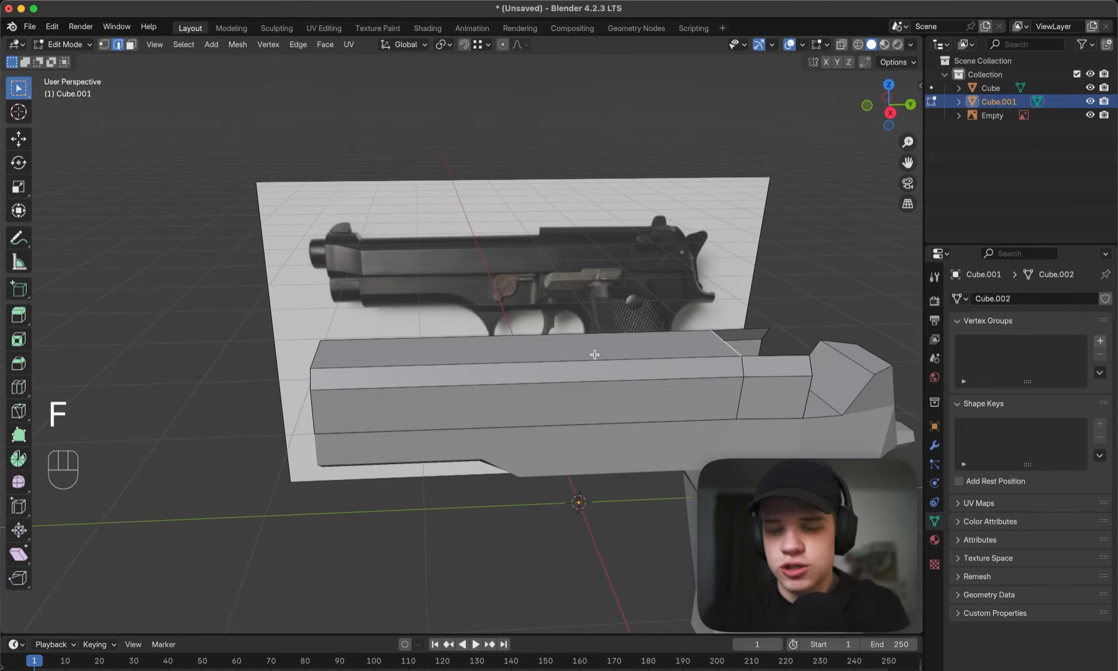
key(f)
- Examine the slide's rear end and the step in its top profile against the reference in wireframe side view
middle_drag(619, 276, 549, 287)
shift+middle_drag(550, 287, 509, 264)
middle_drag(510, 264, 497, 358)
scroll(588, 272, down, 4)
key(grave)
click(702, 304)
key(z)
click(567, 257)
scroll(497, 357, up, 8)
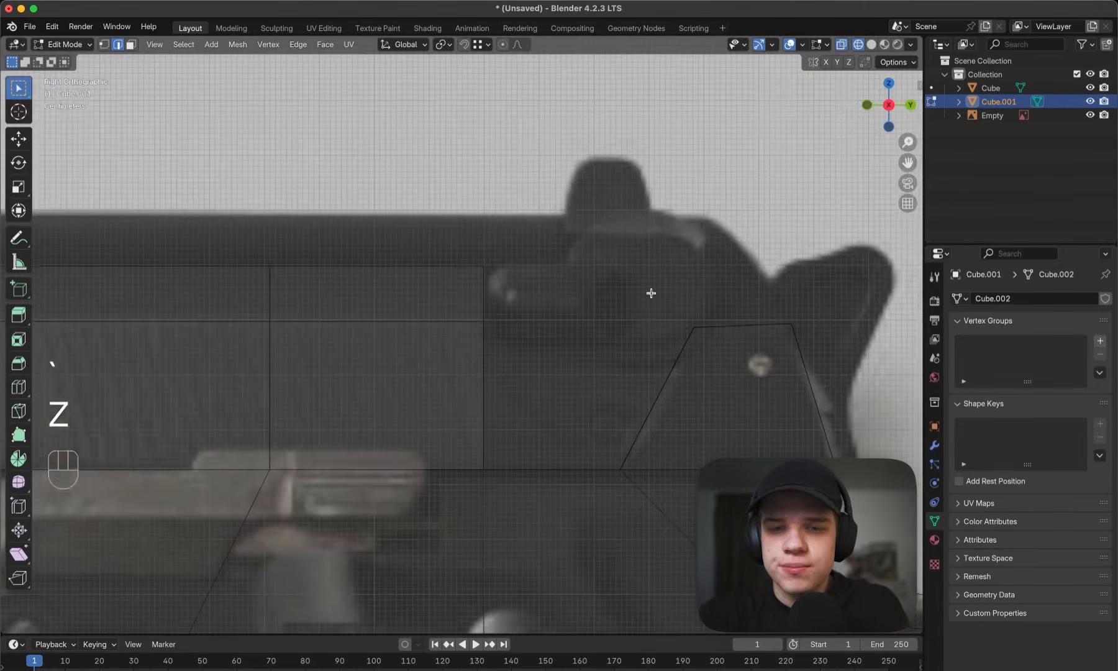
shift+middle_drag(651, 293, 543, 298)
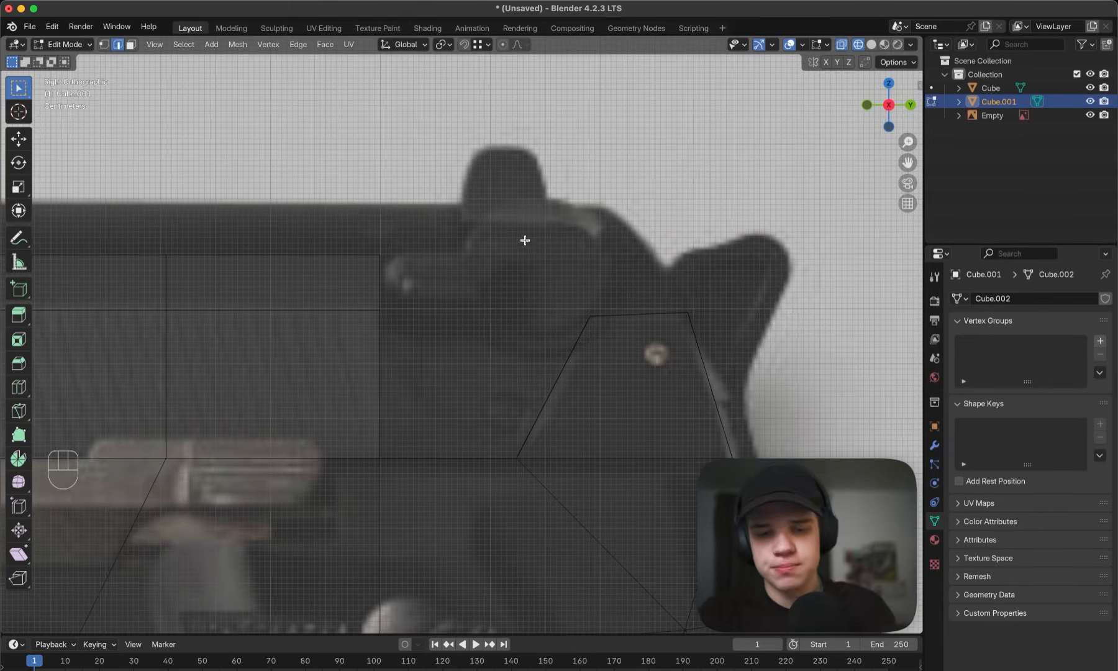
scroll(394, 262, down, 6)
scroll(461, 293, up, 4)
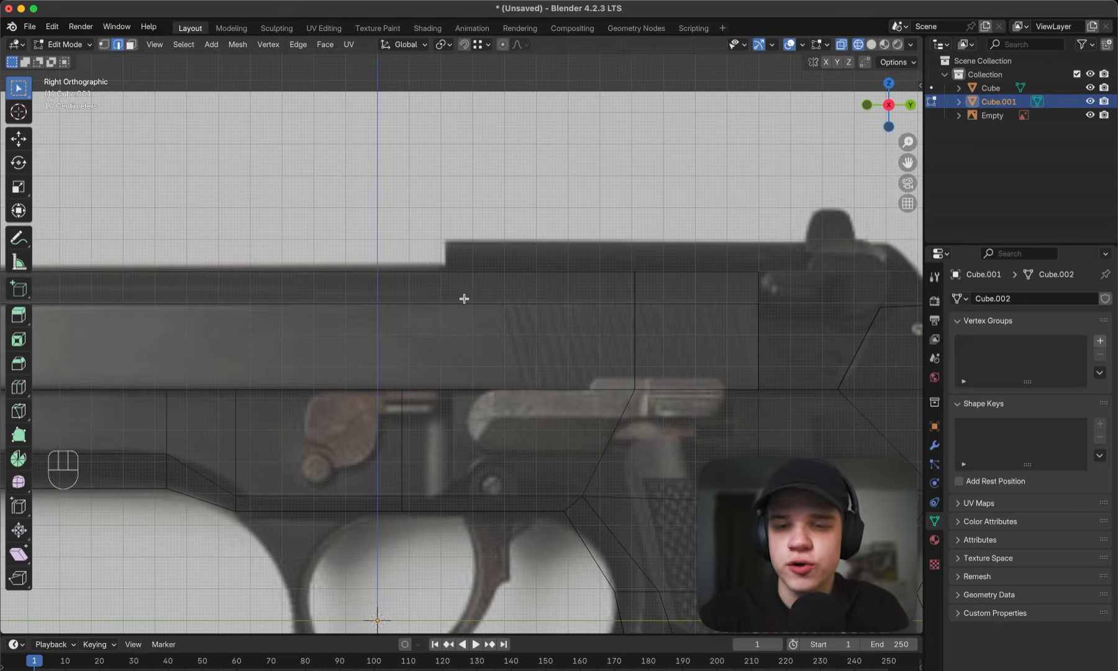
scroll(702, 266, down, 1)
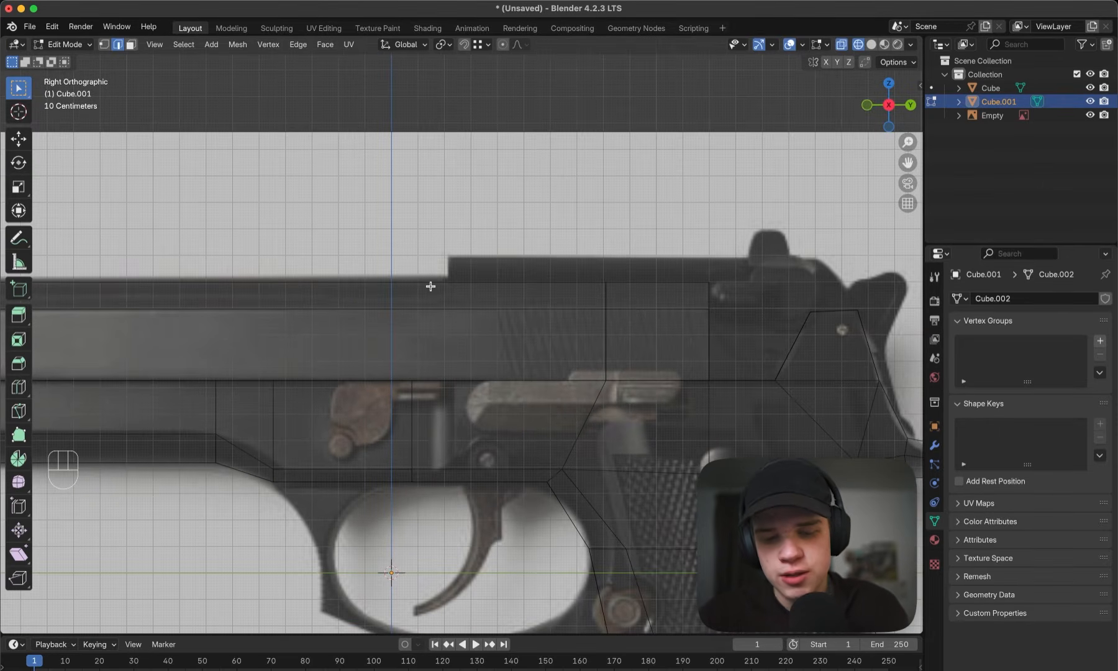
- Add a loop cut across the slide at the step in the reference's top profile
key(ctrl+r)
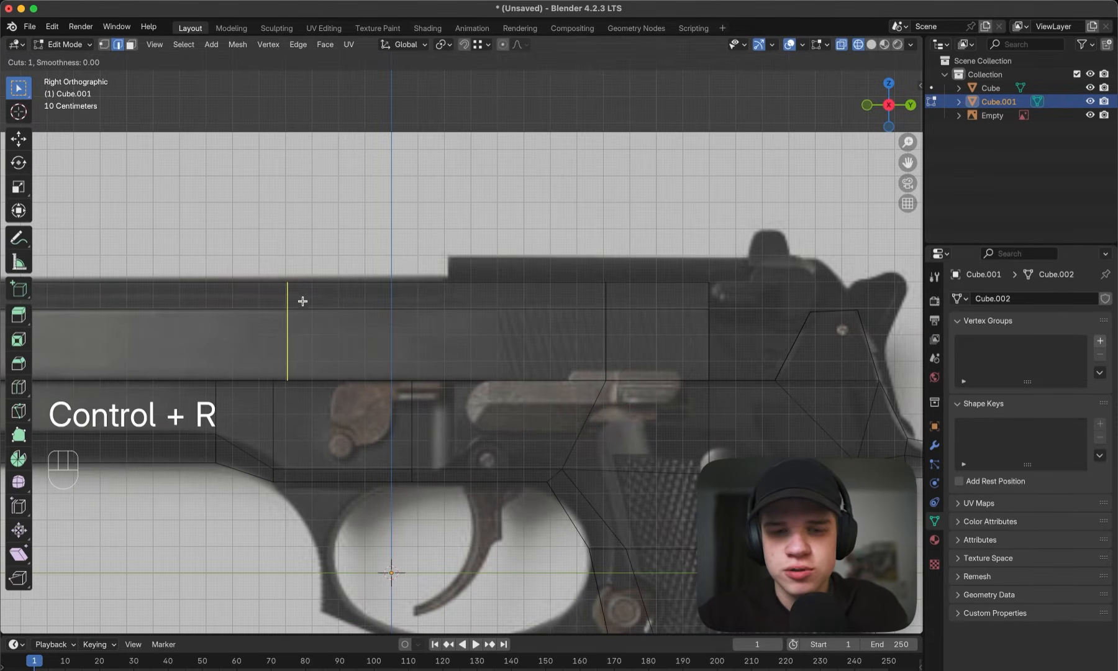
click(460, 289)
key(z)
click(494, 290)
mouse_move(494, 290)
middle_down()
mouse_move(539, 315)
mouse_move(529, 312)
middle_up()
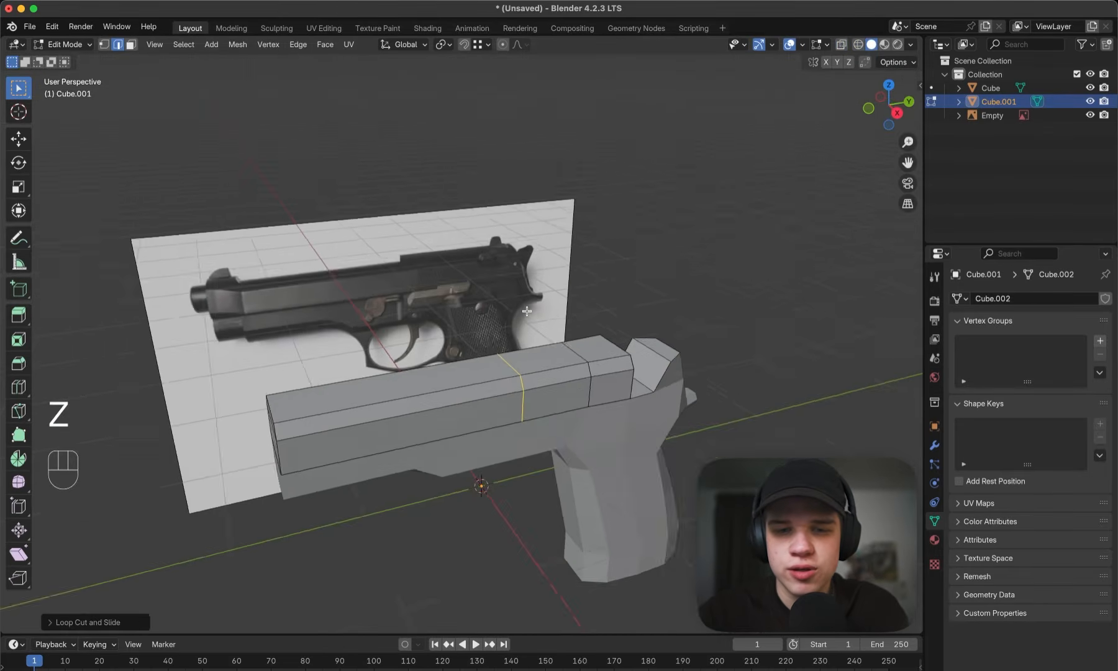
- Select the top and slanted side faces behind the new loop cut and extrude them up to the reference's raised top edge
key(3)
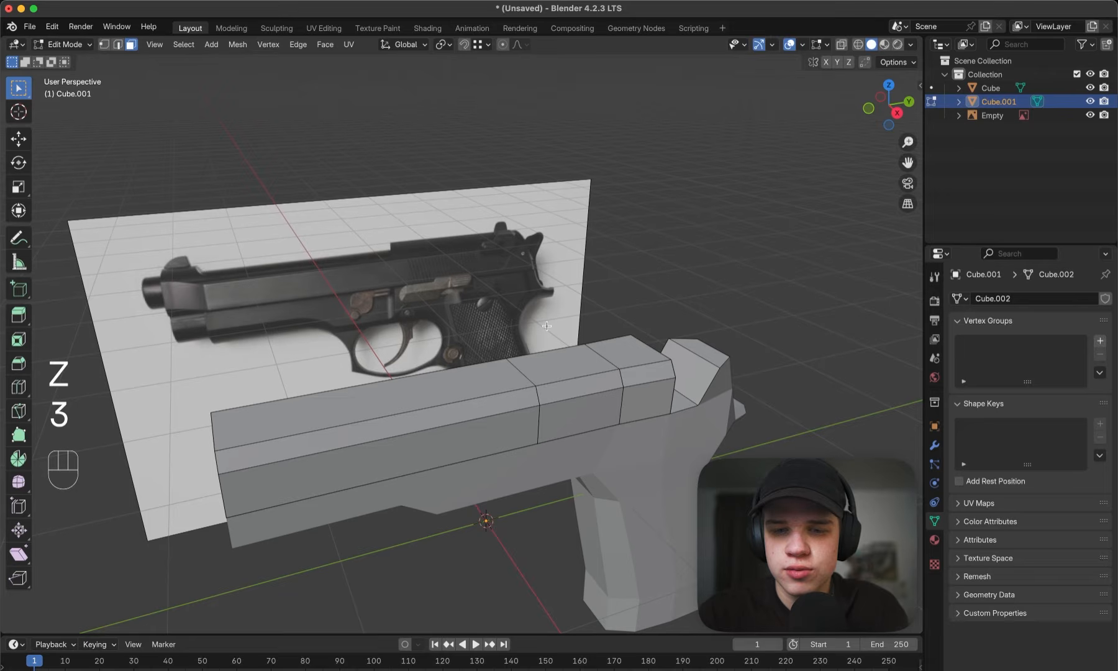
click(575, 384)
shift+click(586, 363)
shift+click(628, 353)
shift+click(646, 375)
middle_drag(448, 316, 572, 314)
scroll(571, 314, up, 2)
shift+click(582, 289)
shift+click(551, 249)
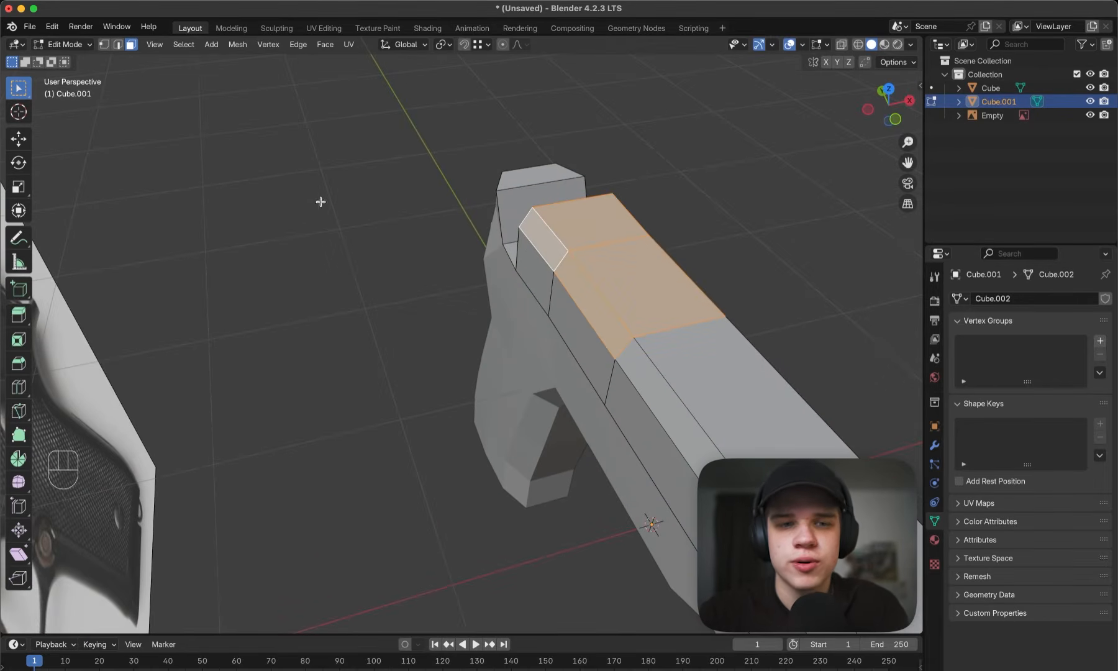
middle_drag(694, 303, 336, 233)
key(grave)
key(z)
key(e)
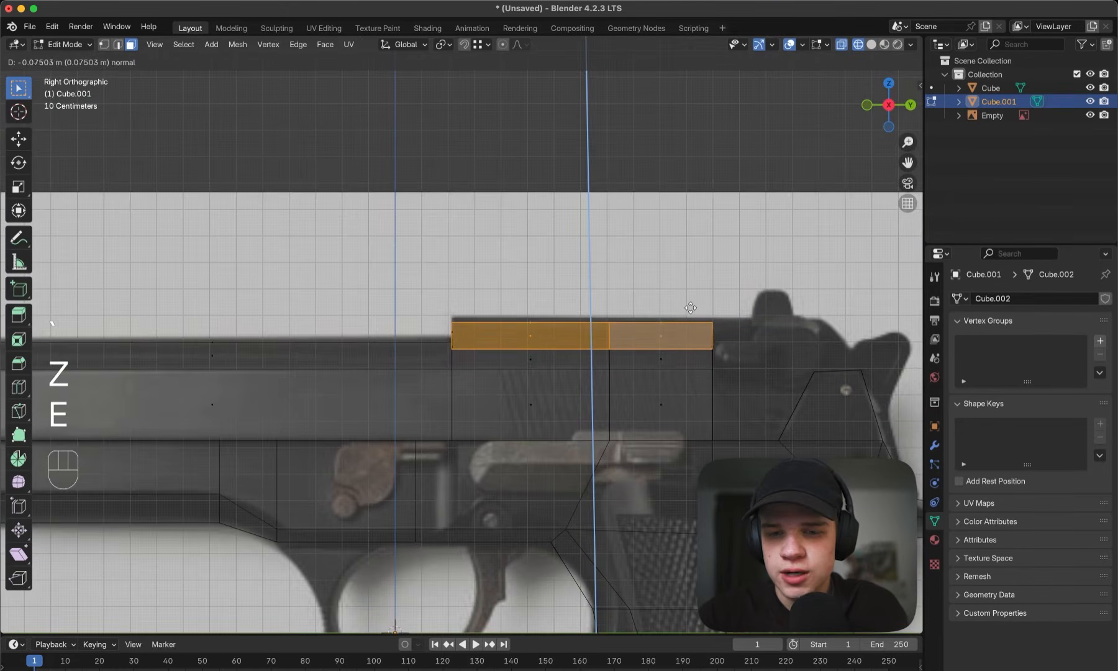
click(692, 305)
key(z)
- Delete the end-cap faces left by the extrusion at the rear of the raised slide section
mouse_move(789, 317)
shift+middle_down()
mouse_move(532, 298)
mouse_move(391, 311)
mouse_move(528, 301)
mouse_move(408, 320)
mouse_move(493, 293)
shift+middle_up()
key(3)
click(438, 313)
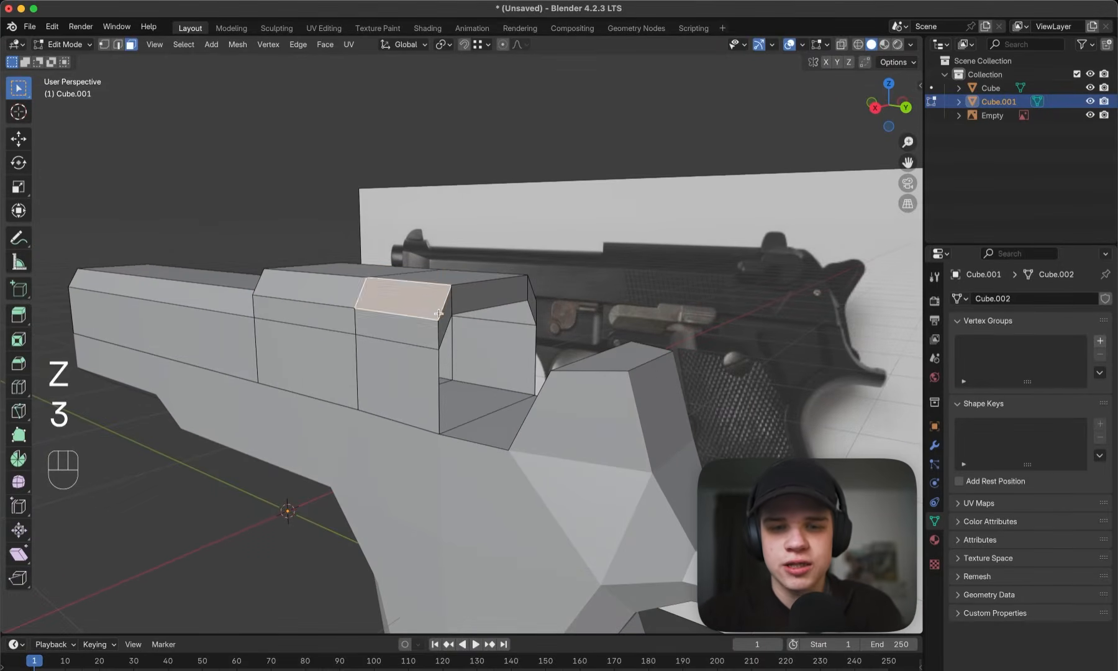
key(x)
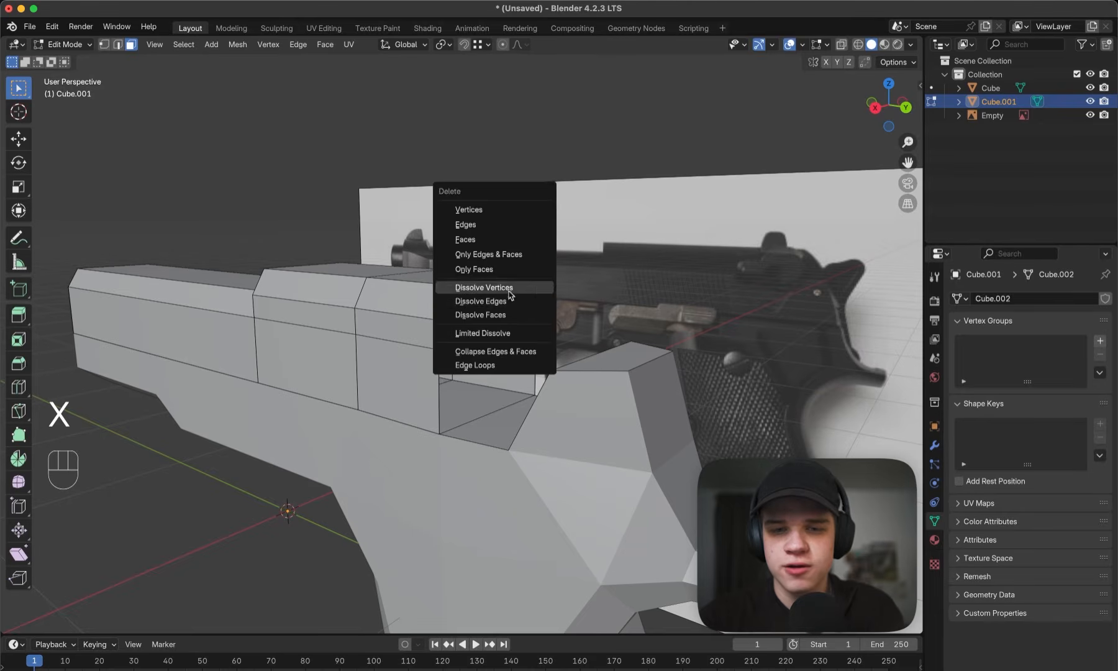
click(483, 243)
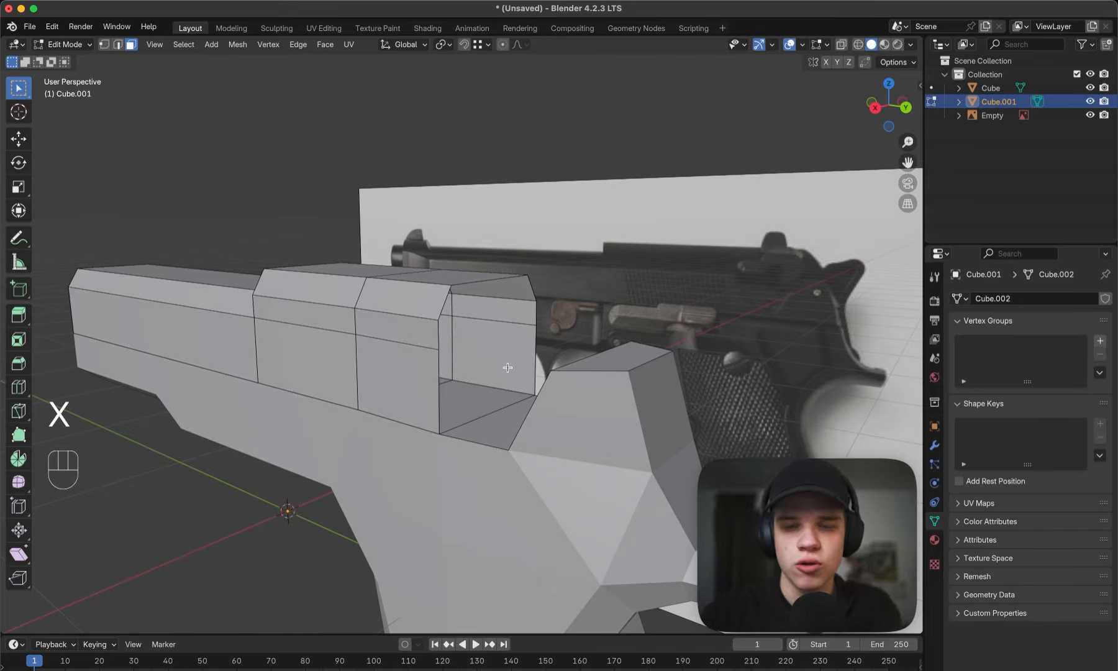
- Fill the side gaps between the slide's open rear end and the frame's raised rear on both sides
middle_drag(508, 368, 552, 321)
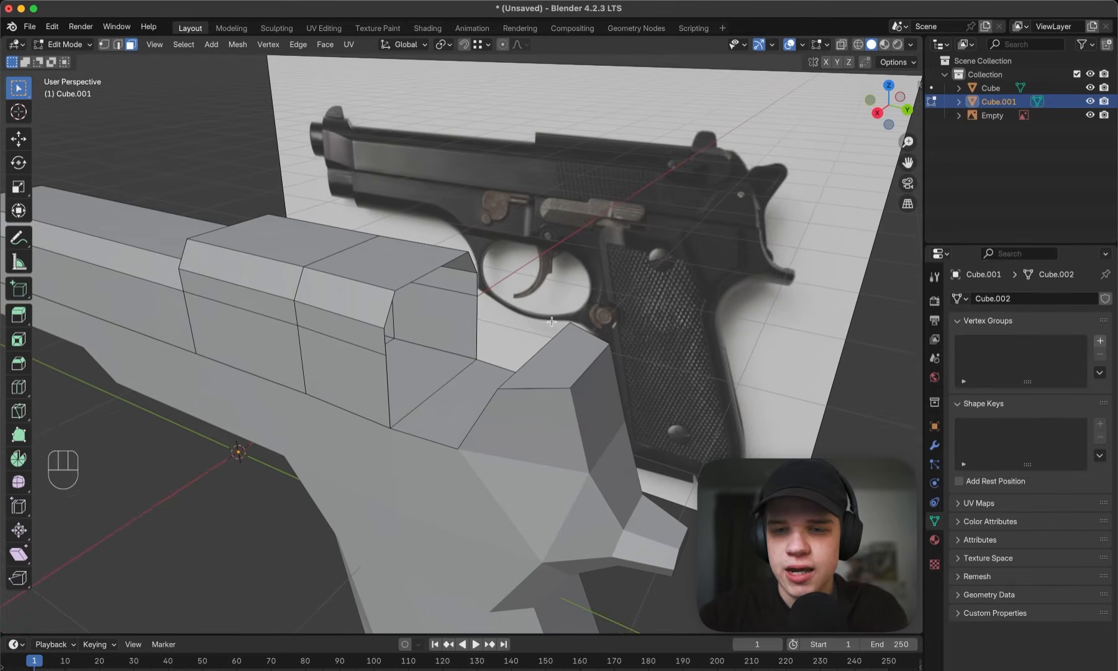
middle_drag(588, 368, 408, 343)
shift+click(564, 350)
key(f)
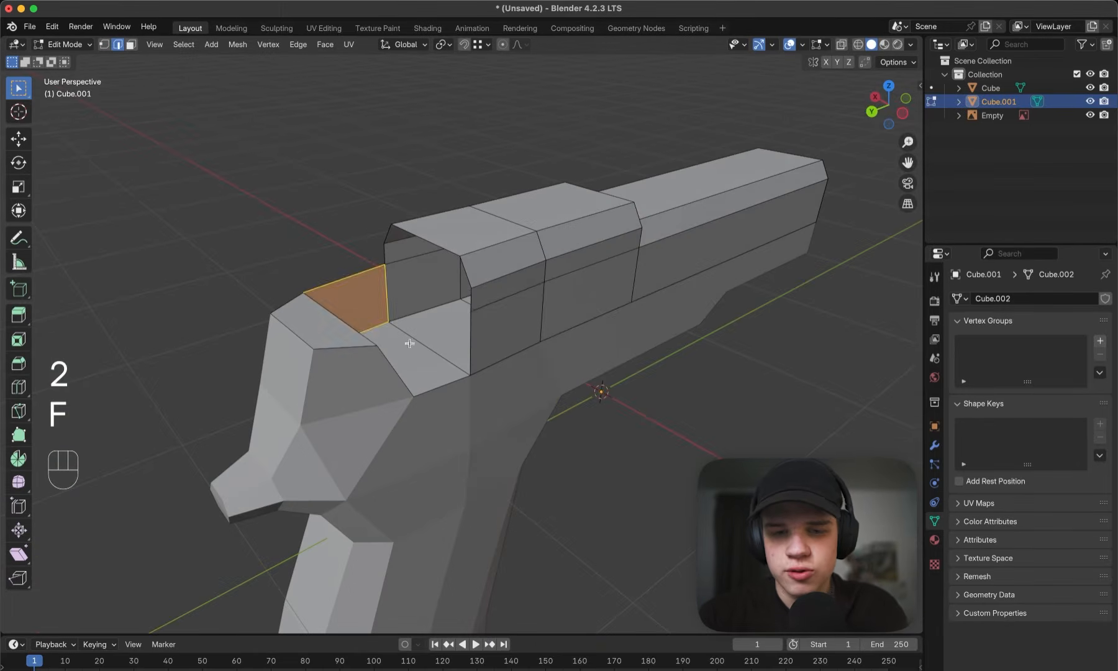
click(486, 326)
click(477, 329)
middle_drag(477, 329, 529, 337)
shift+click(387, 327)
key(f)
- Select the rim edges around the frame's rear and extrude them upward in the right side view by about 0.11 m
click(343, 353)
middle_drag(343, 353, 457, 365)
shift+click(443, 370)
shift+click(456, 372)
key(grave)
click(547, 405)
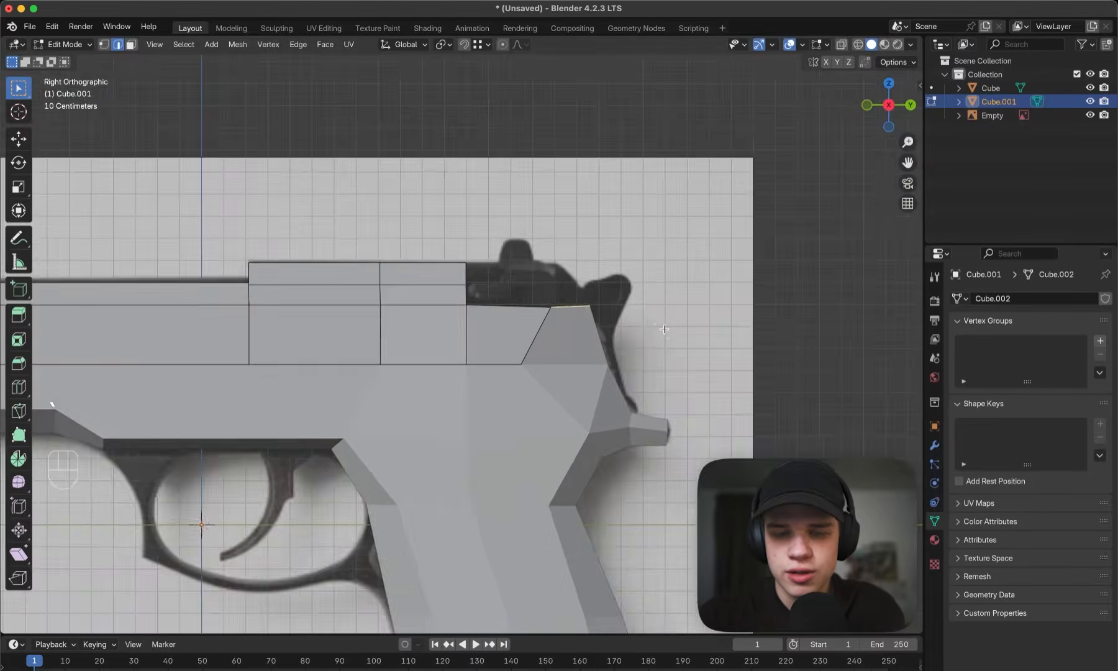
shift+middle_drag(648, 323, 613, 359)
scroll(613, 359, up, 4)
key(e)
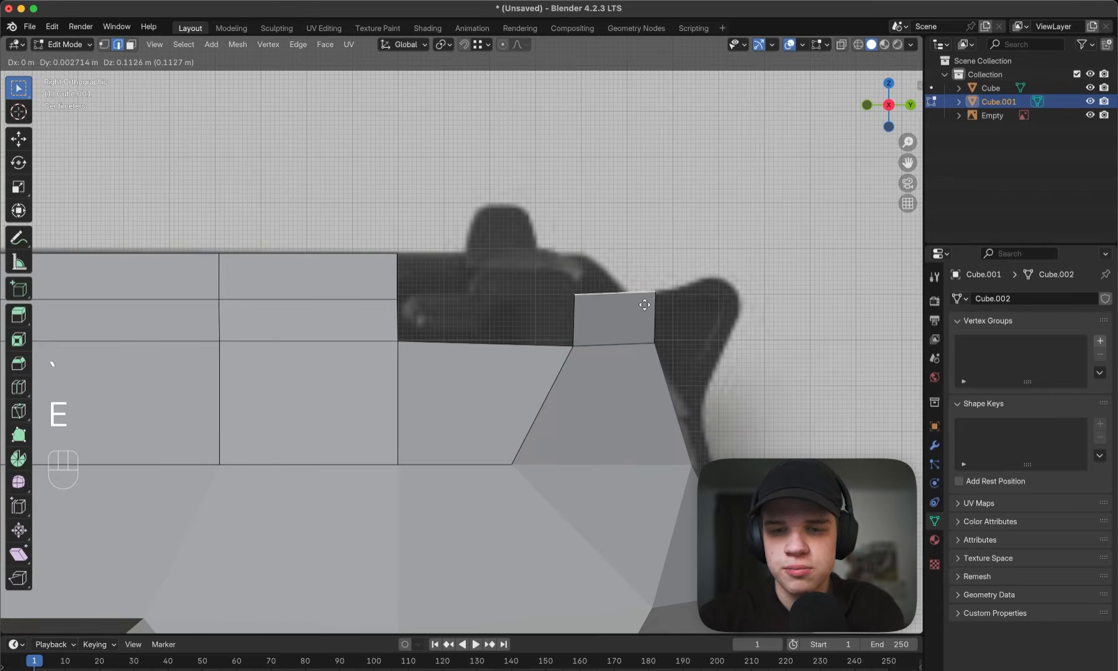
click(645, 306)
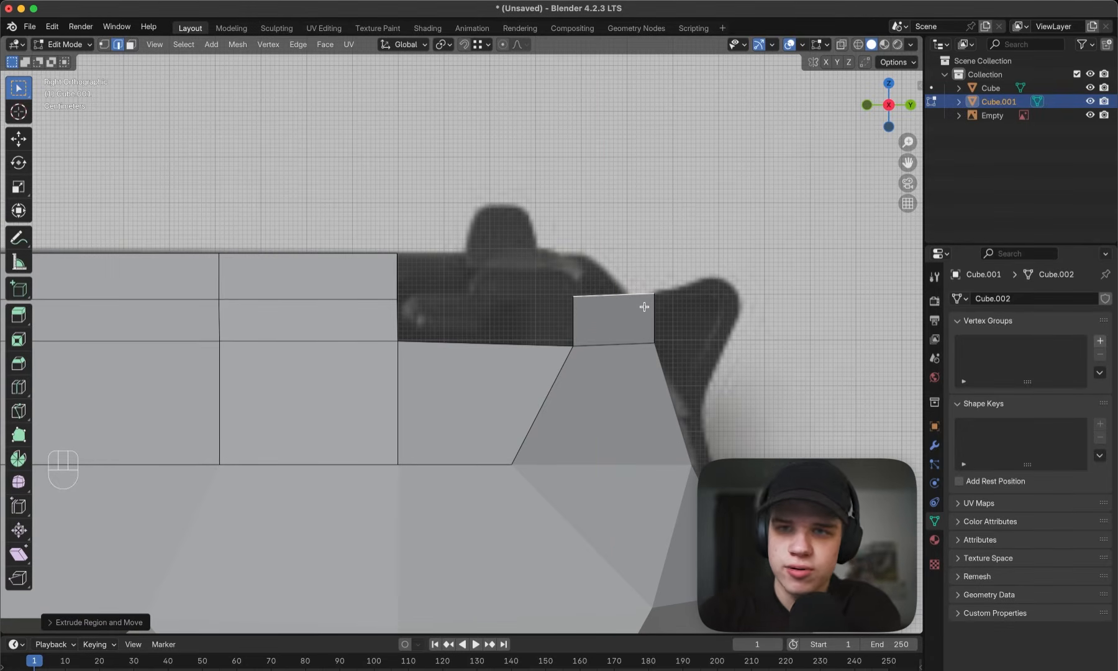
- Flatten the extruded rim to zero height along Z and snap it level with the slide's upper side edge
key(s)
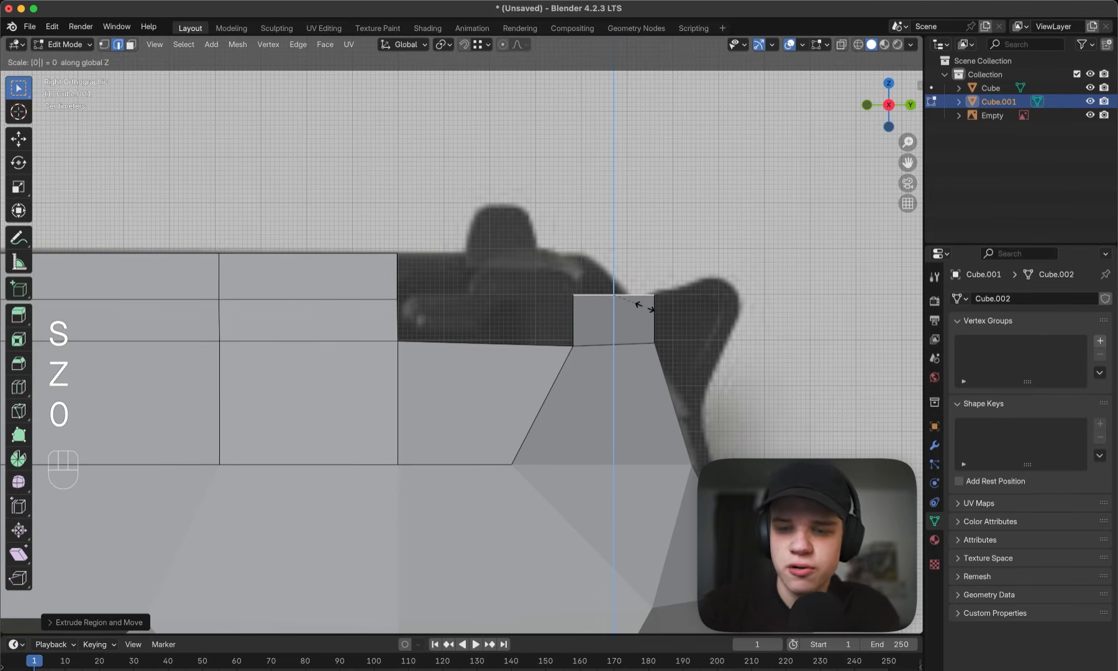
key(Return)
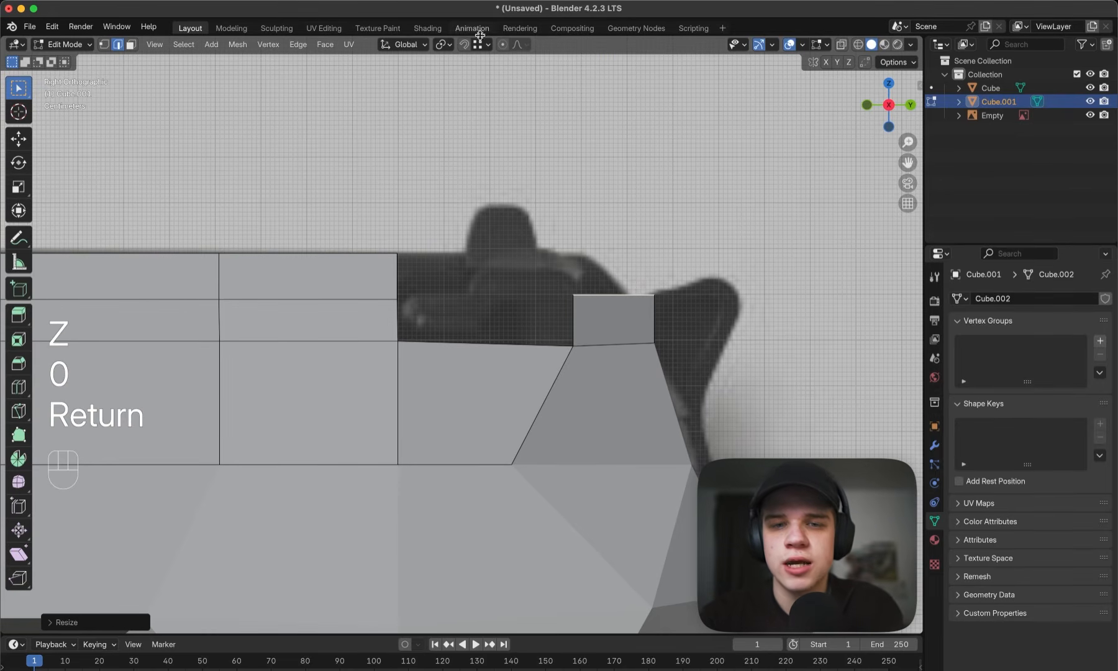
key(g)
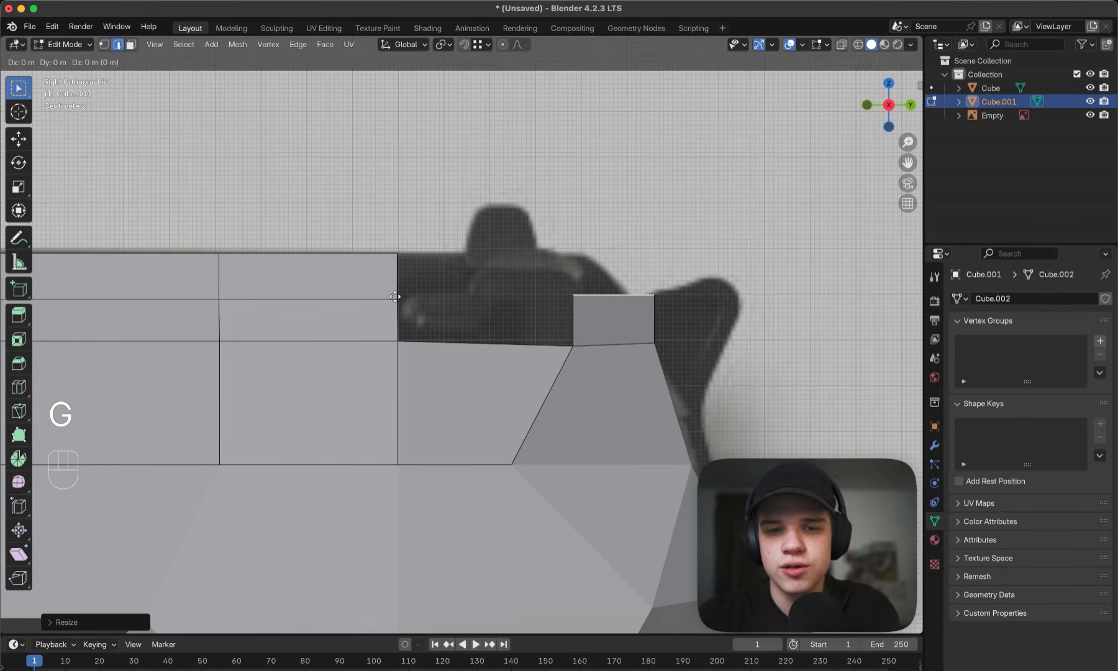
key(z)
key(ctrl)
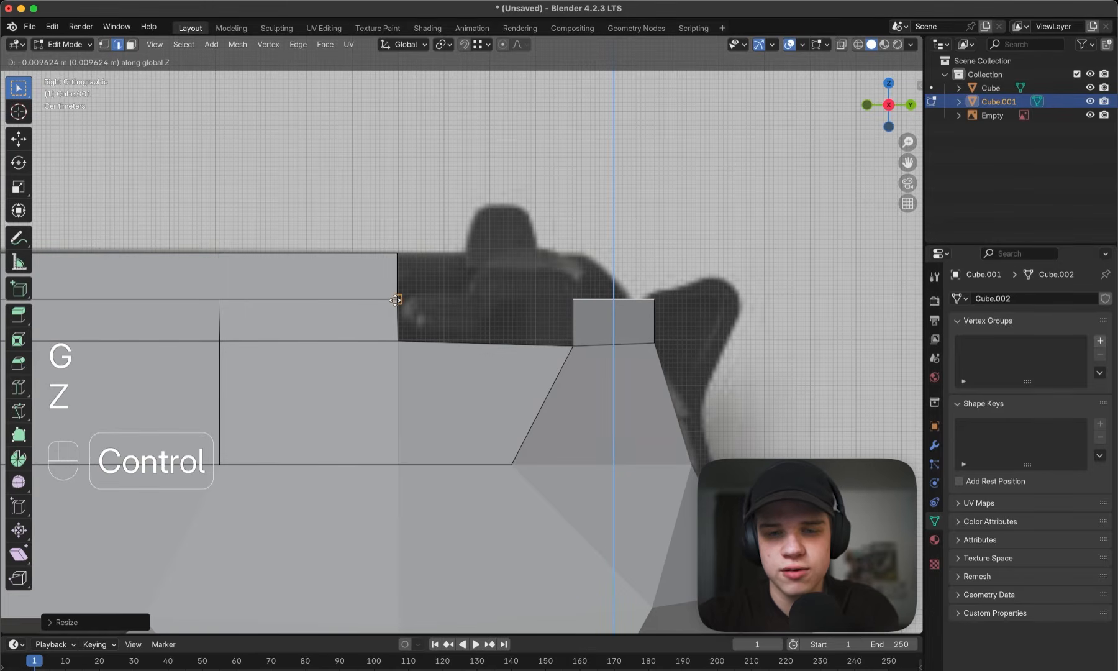
click(394, 299)
- Fill the side gaps between the extruded rear rim and the slide on both sides
middle_drag(394, 299, 483, 386)
key(grave)
scroll(547, 313, up, 3)
key(2)
click(458, 405)
key(f)
middle_drag(602, 375, 457, 347)
click(456, 348)
key(f)
key(grave)
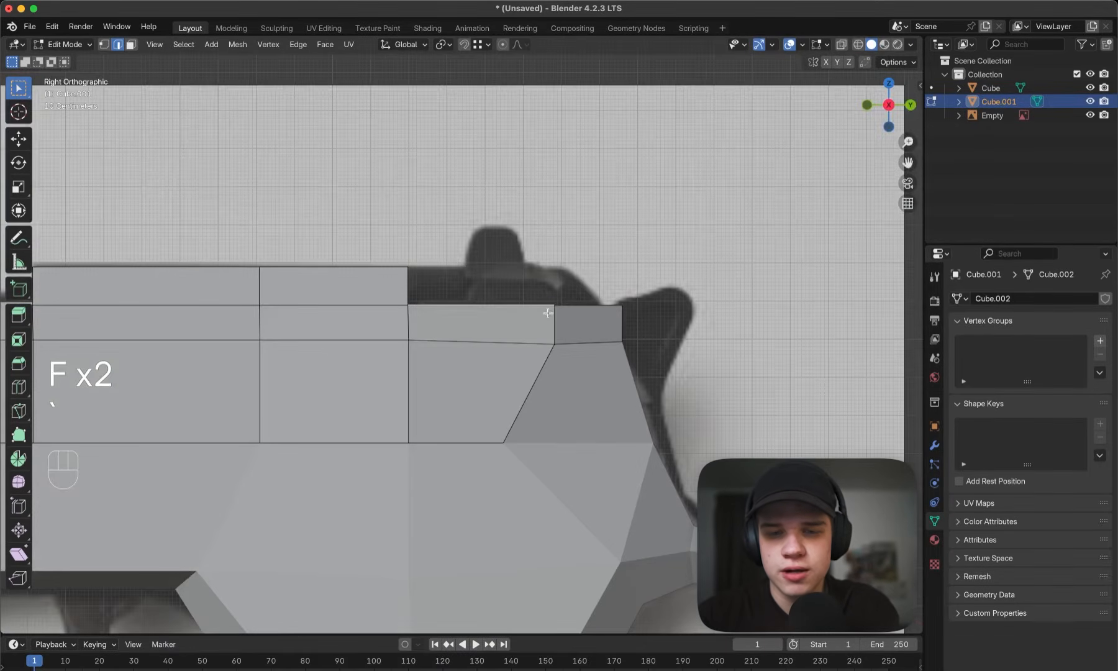
click(584, 309)
key(1)
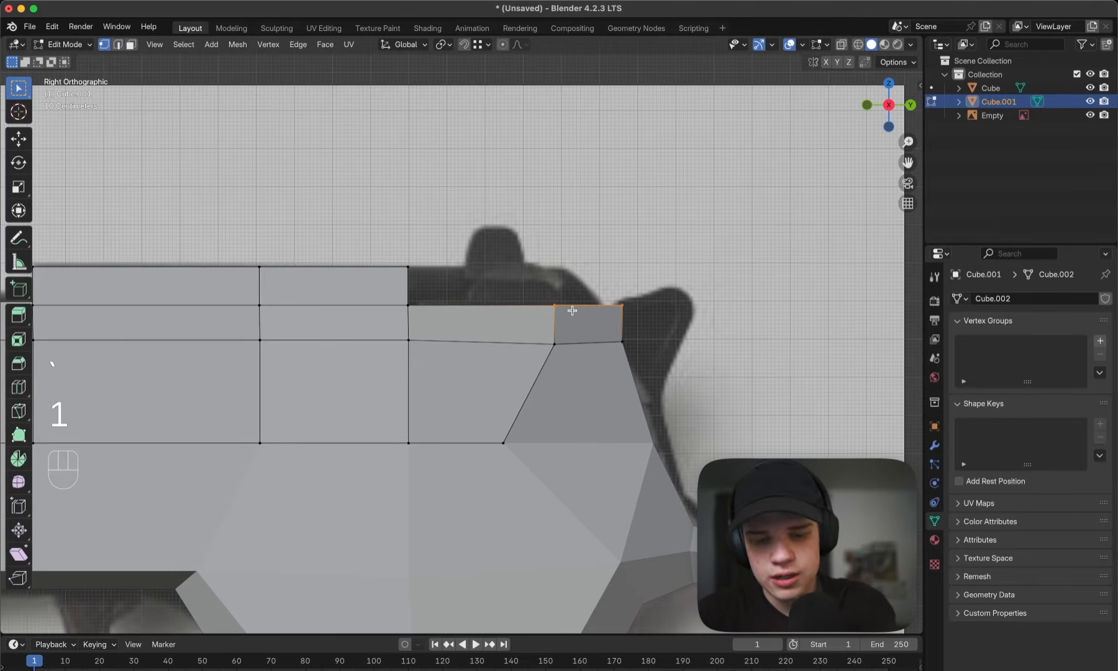
key(alt+a)
middle_drag(574, 312, 342, 251)
- Select the rear rim's top edges and extrude them up along Z, snapped to the height of the slide's top
key(2)
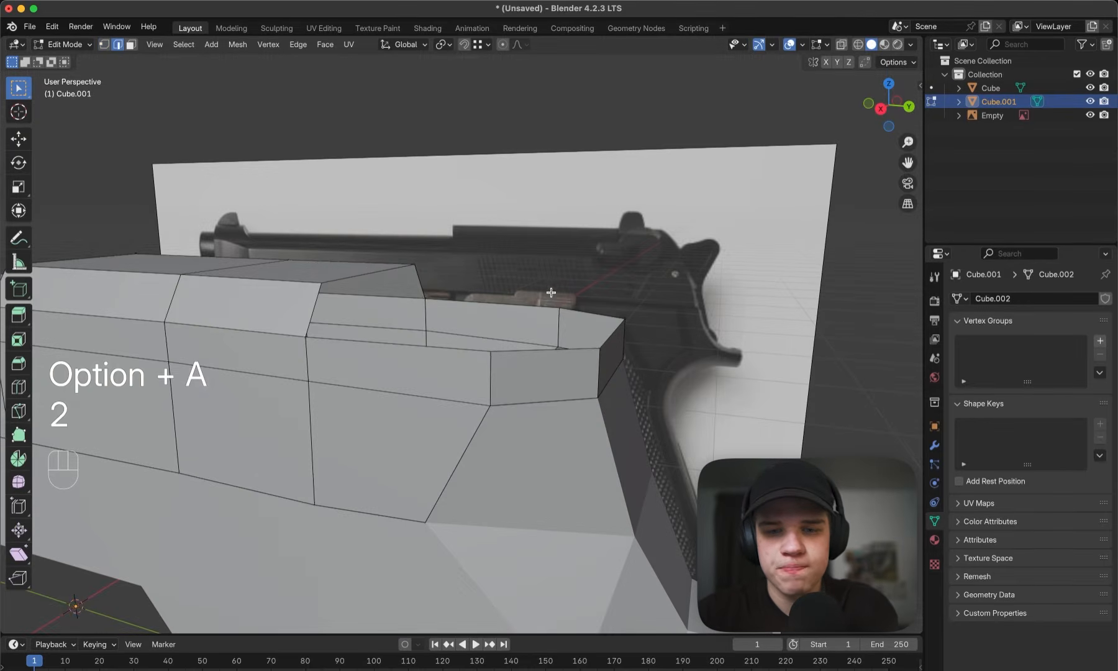
middle_drag(551, 292, 511, 299)
click(543, 348)
middle_drag(559, 338, 544, 329)
middle_drag(394, 267, 423, 298)
shift+click(384, 408)
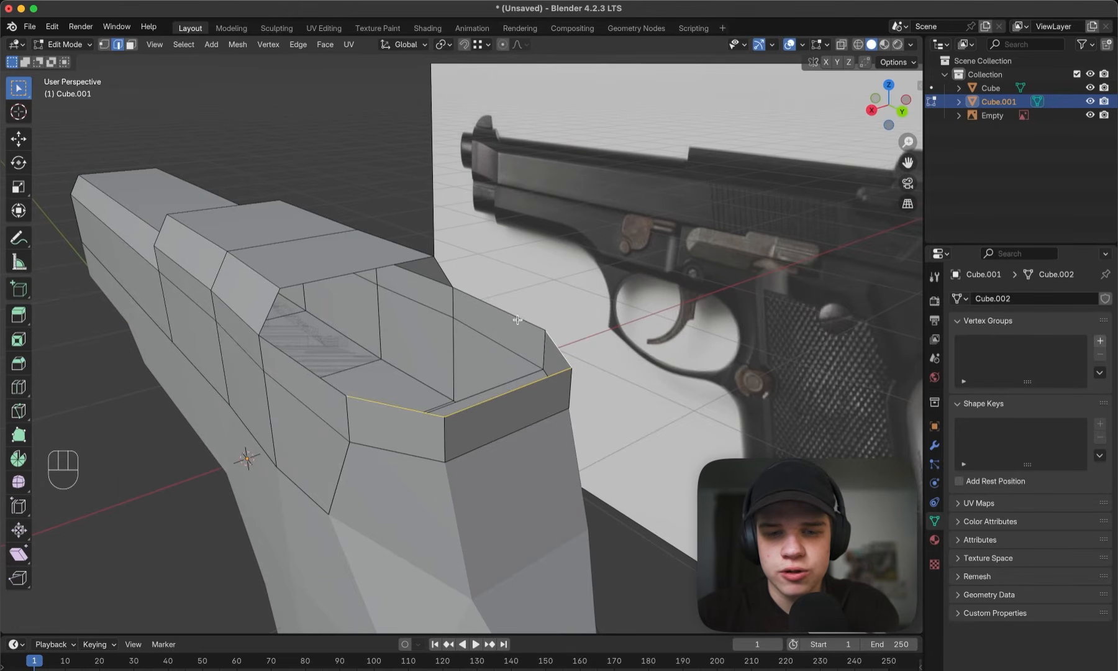
key(e)
key(z)
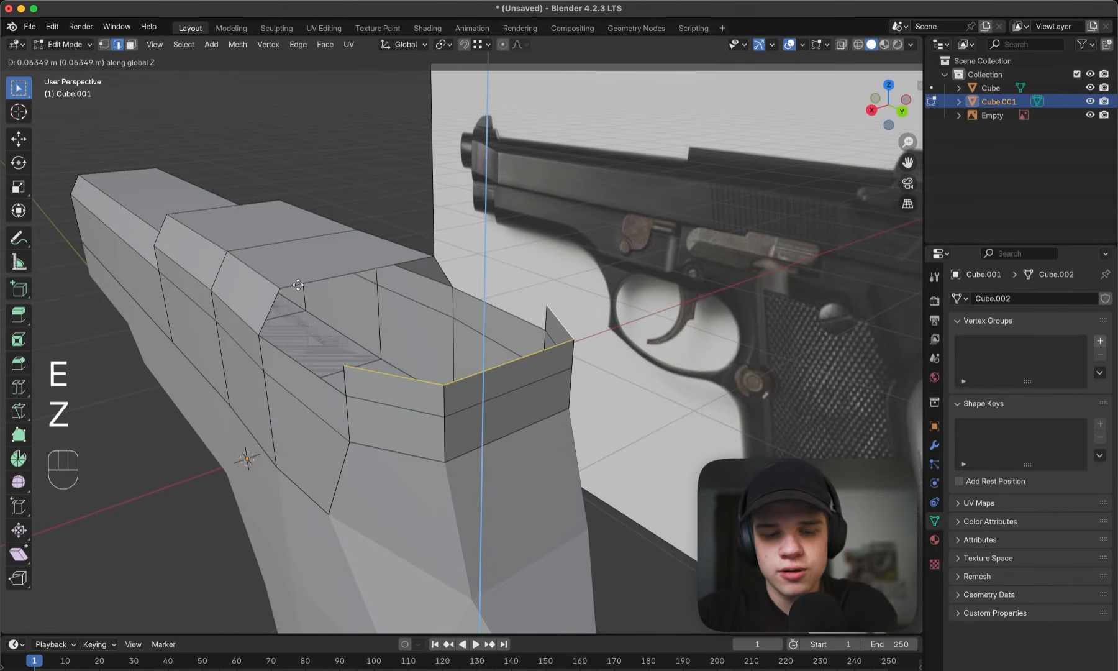
key(ctrl)
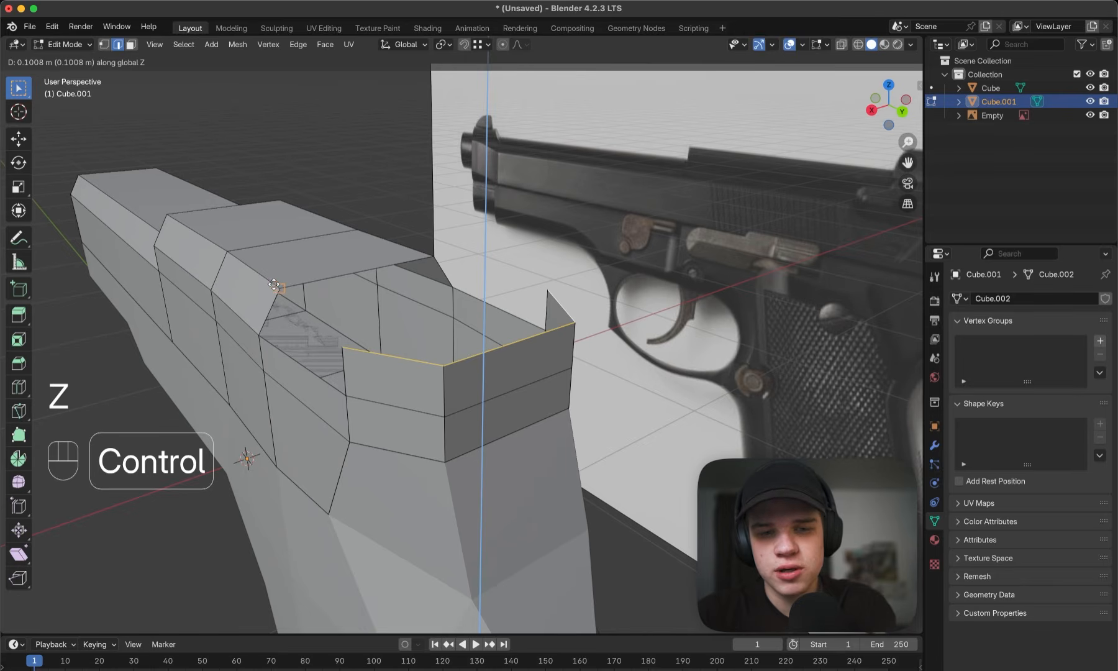
click(280, 288)
- Move one side's upper rim vertices inward along X, snapped to the slide's top corner, and fill the slanted side gap there
middle_drag(681, 322, 586, 314)
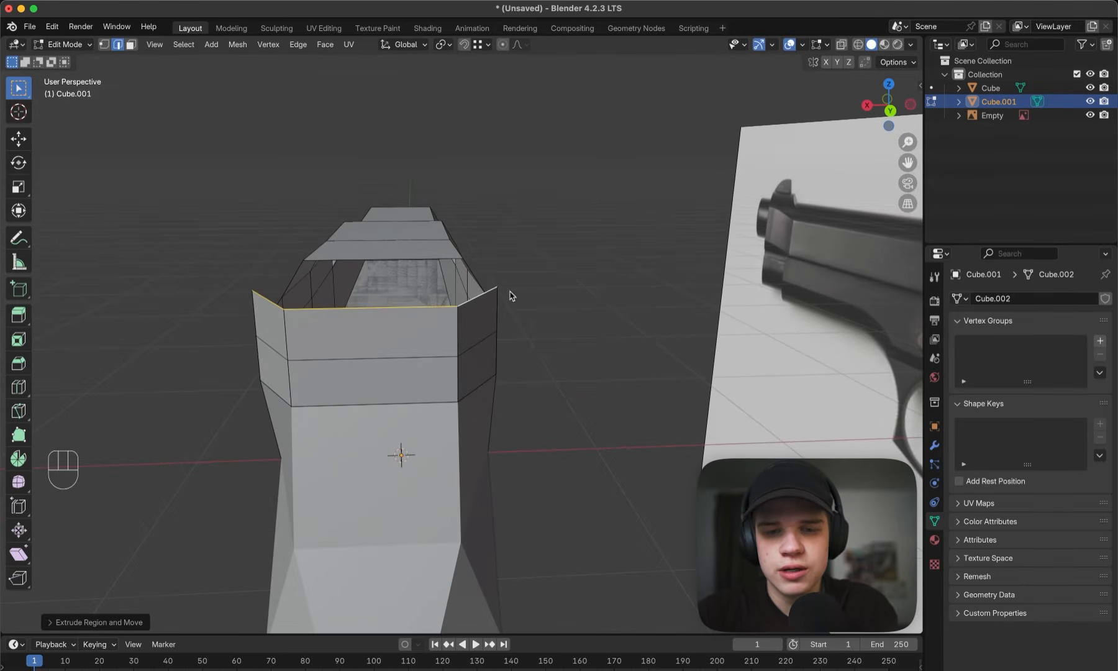
key(1)
middle_drag(258, 277, 243, 266)
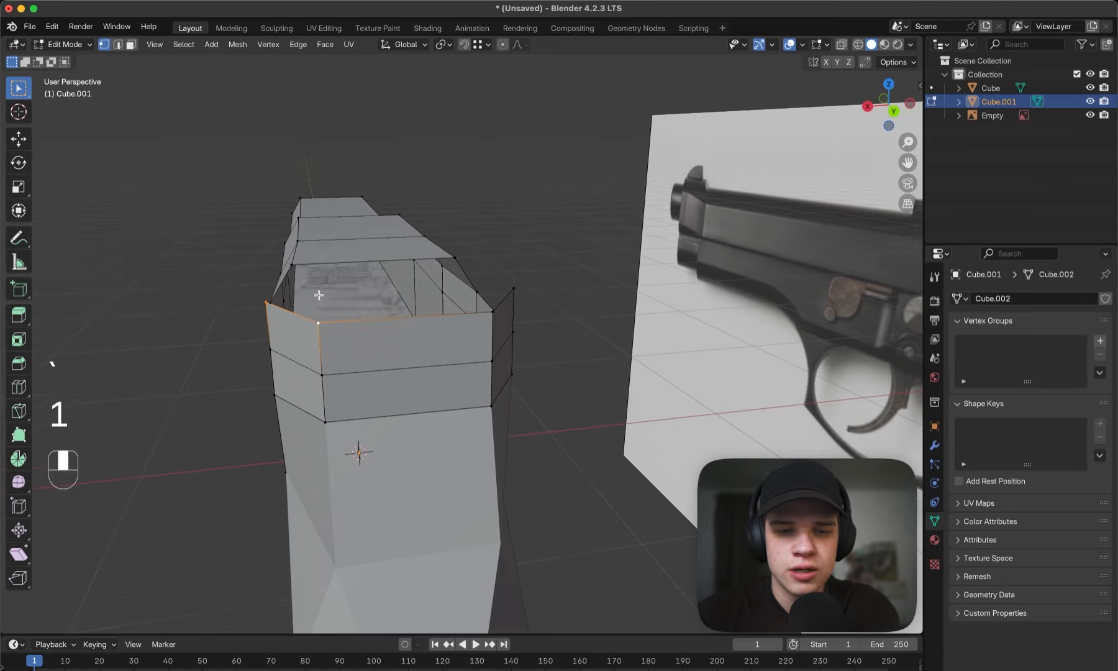
key(g)
key(x)
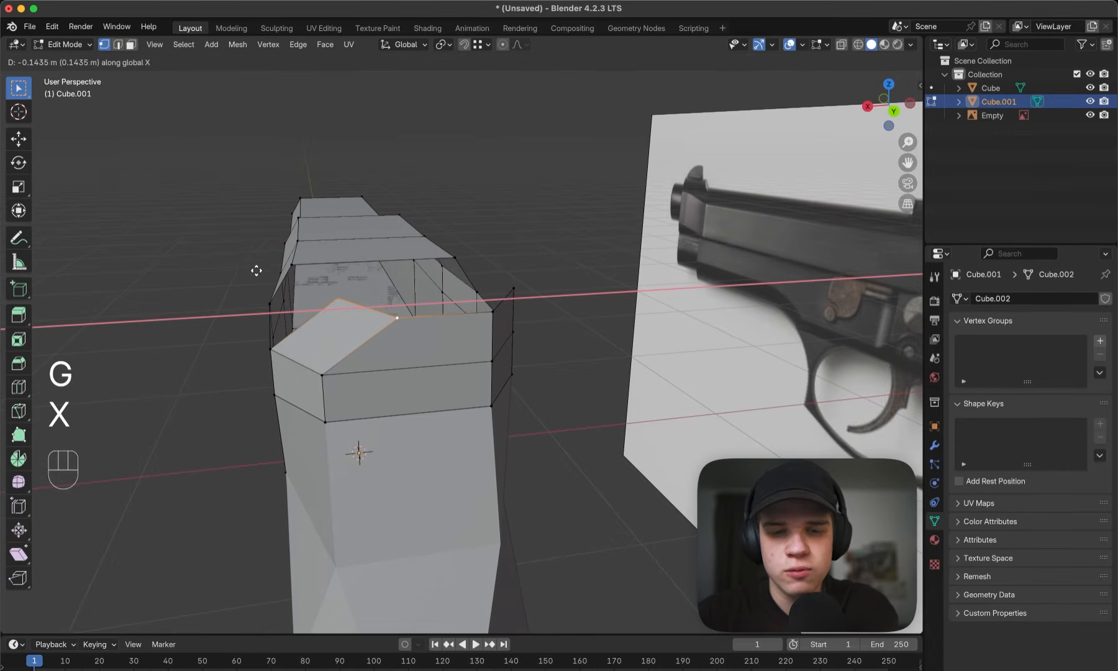
key(ctrl)
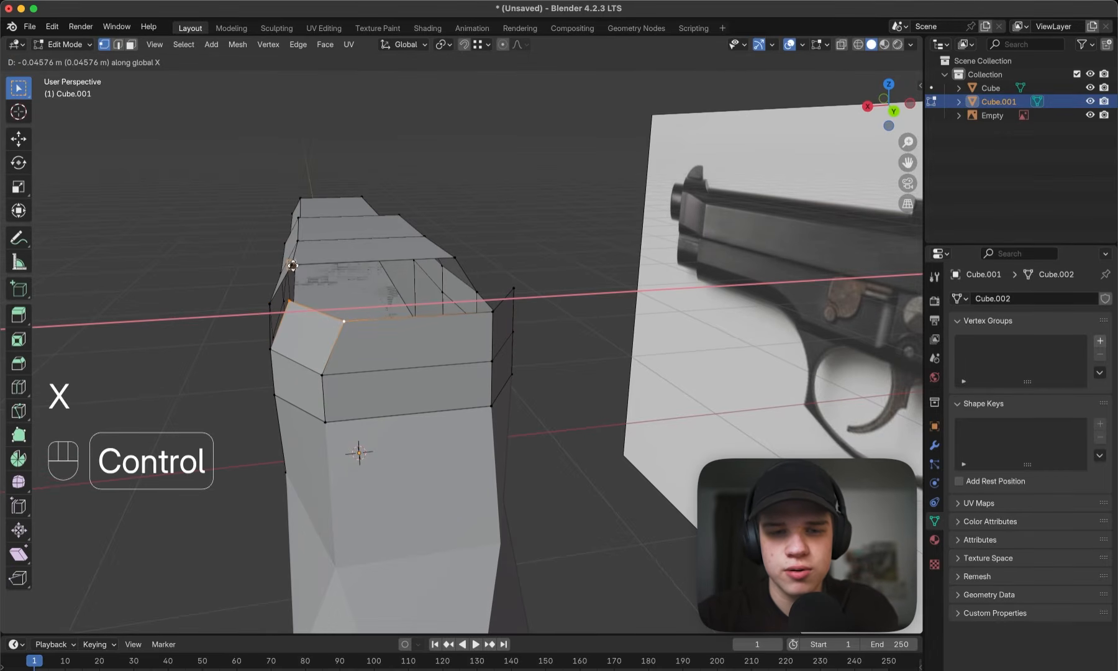
click(292, 267)
key(2)
middle_drag(293, 267, 268, 320)
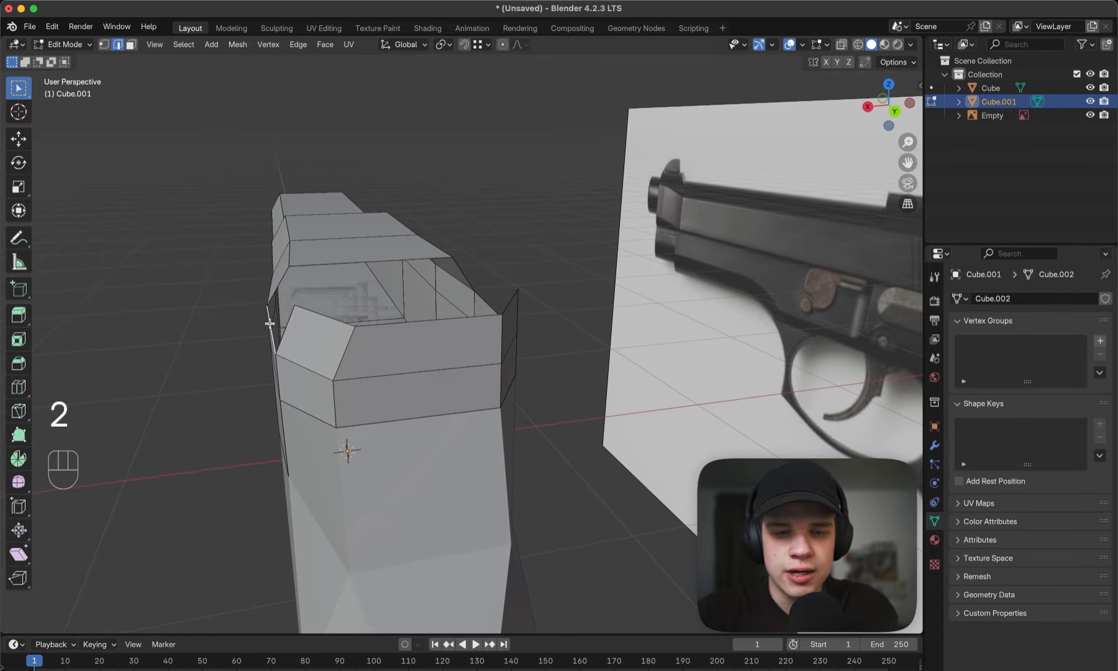
key(f)
- Move the opposite side's upper rim vertices inward along X to line up with the slide's other top corner
middle_drag(357, 289, 472, 262)
key(1)
key(g)
key(x)
ctrl+click(462, 255)
- Fill the remaining slanted side gap and close the slide's open top at the rear with faces
key(2)
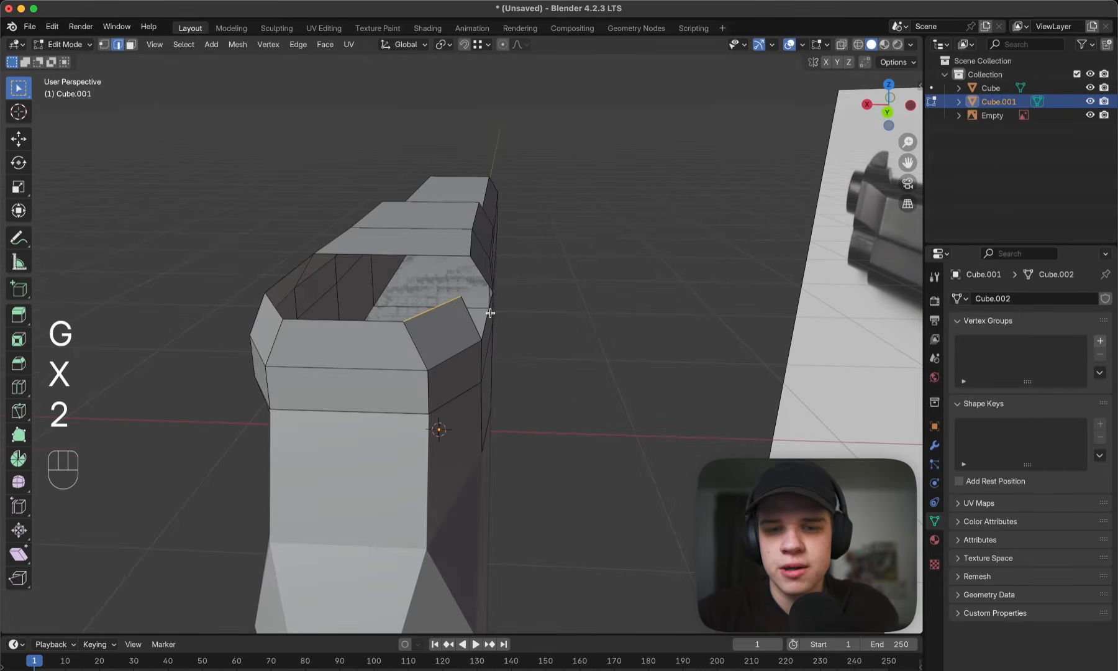
click(493, 312)
middle_drag(496, 312, 459, 307)
key(f)
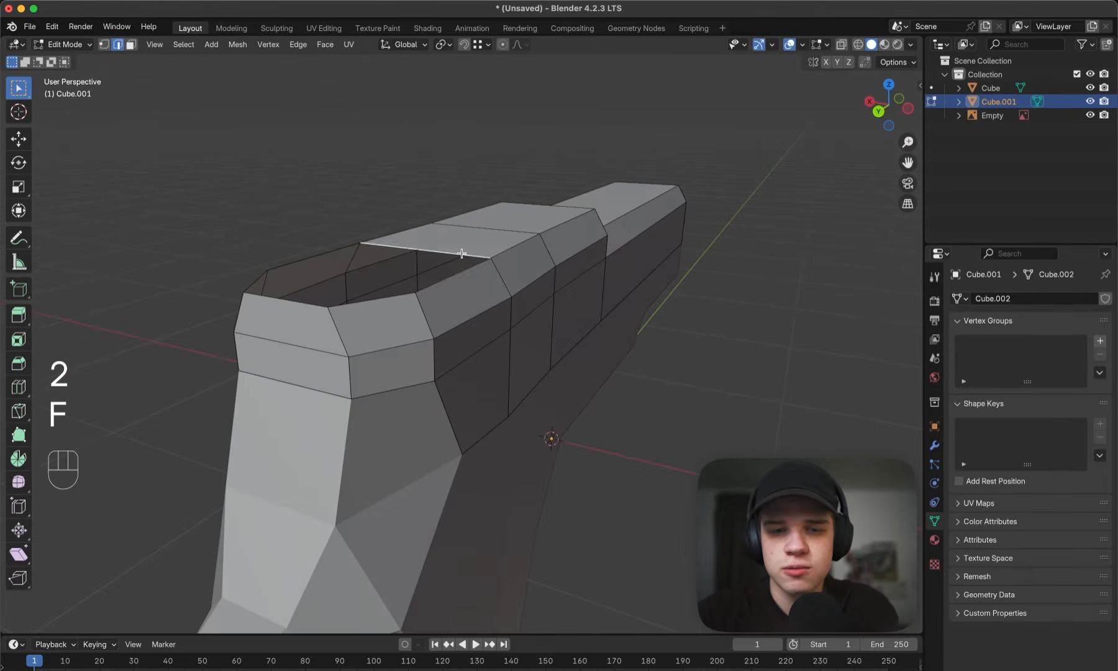
key(f)
key(f)
- Examine the slide's side outline around the raised rear section in the top view
middle_drag(436, 282, 444, 314)
key(Tab)
key(grave)
key(Tab)
shift+middle_drag(572, 247, 471, 276)
scroll(530, 277, up, 2)
key(super+a)
scroll(545, 297, down, 2)
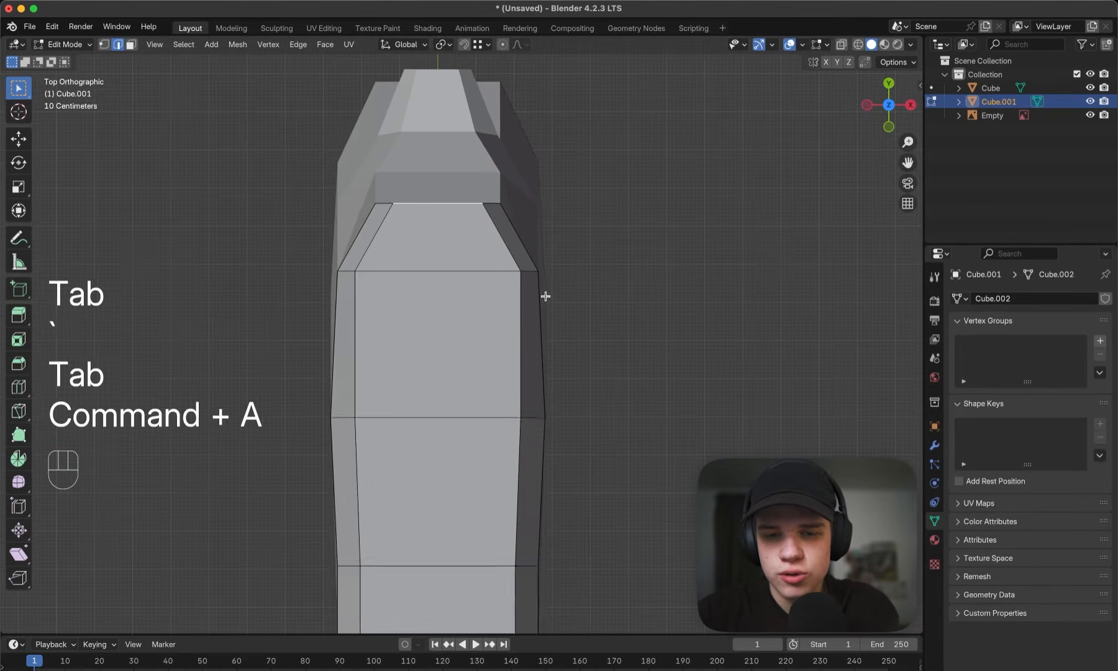
key(a)
key(ctrl+a)
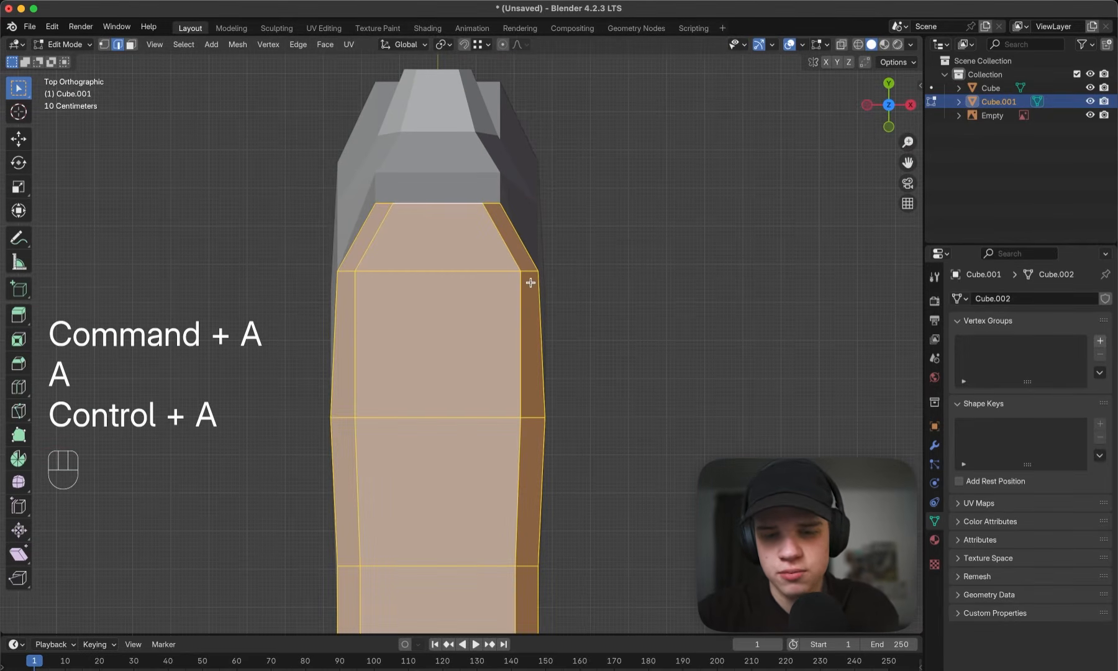
key(ctrl+a)
scroll(544, 302, down, 3)
key(alt+a)
scroll(566, 307, down, 2)
mouse_move(565, 307)
shift+middle_down()
mouse_move(539, 314)
mouse_move(555, 273)
shift+middle_up()
scroll(555, 274, up, 1)
key(1)
key(z)
click(429, 329)
key(z)
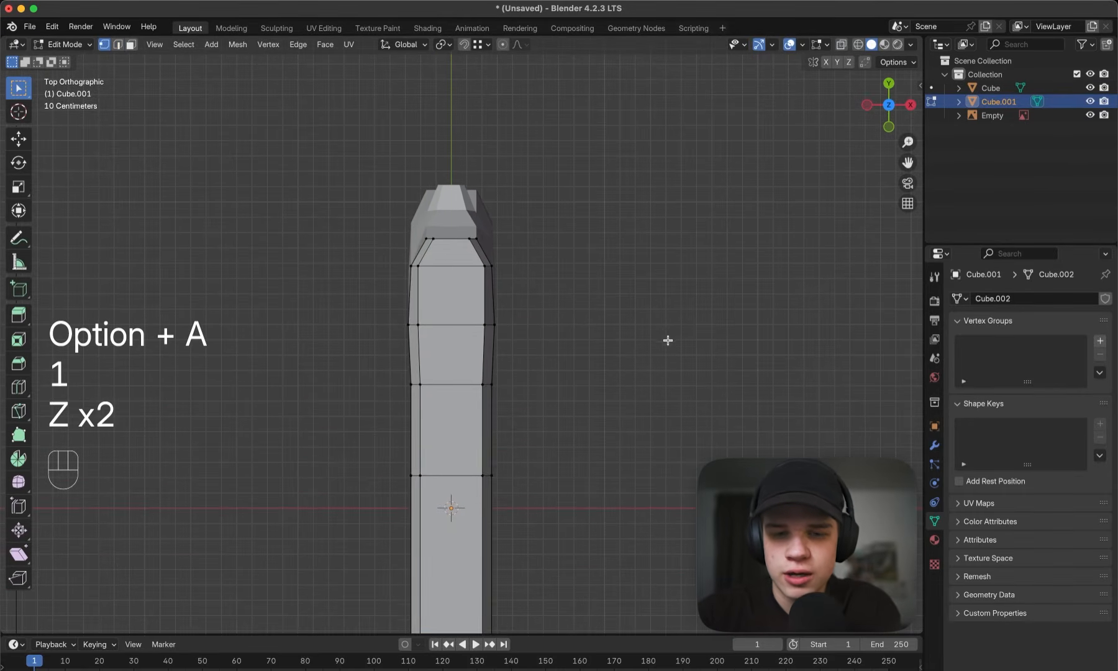
key(1)
scroll(614, 328, up, 5)
- Select the right side's vertical edges where the added rear section begins and move them inward along X
middle_drag(565, 256, 484, 220)
key(2)
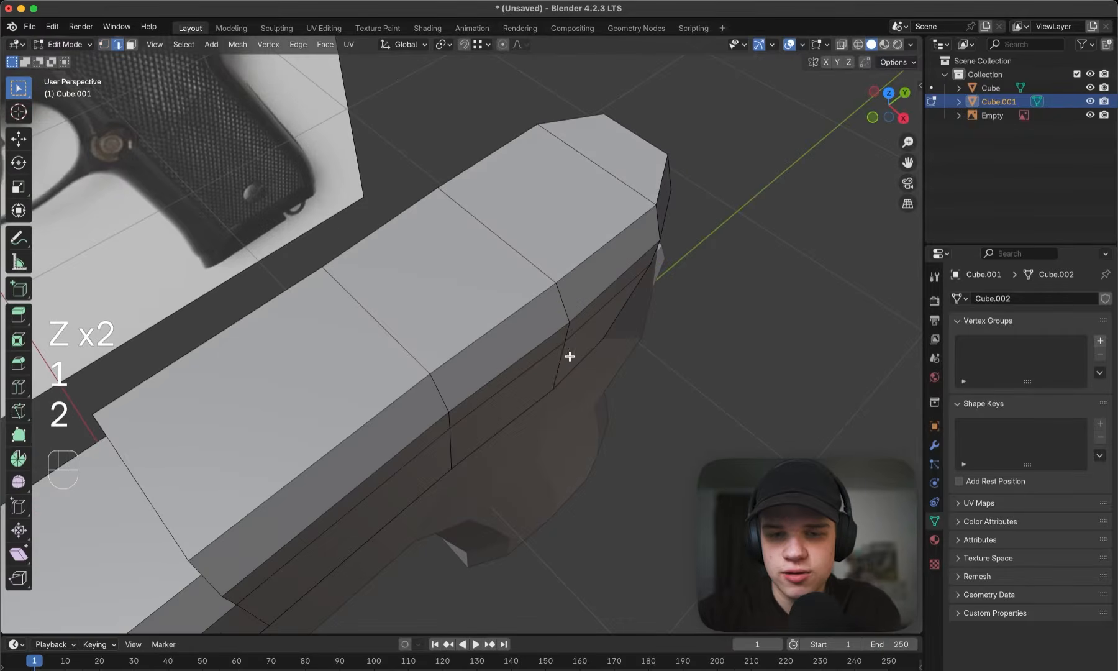
click(567, 359)
middle_drag(567, 359, 598, 341)
middle_drag(579, 212, 534, 162)
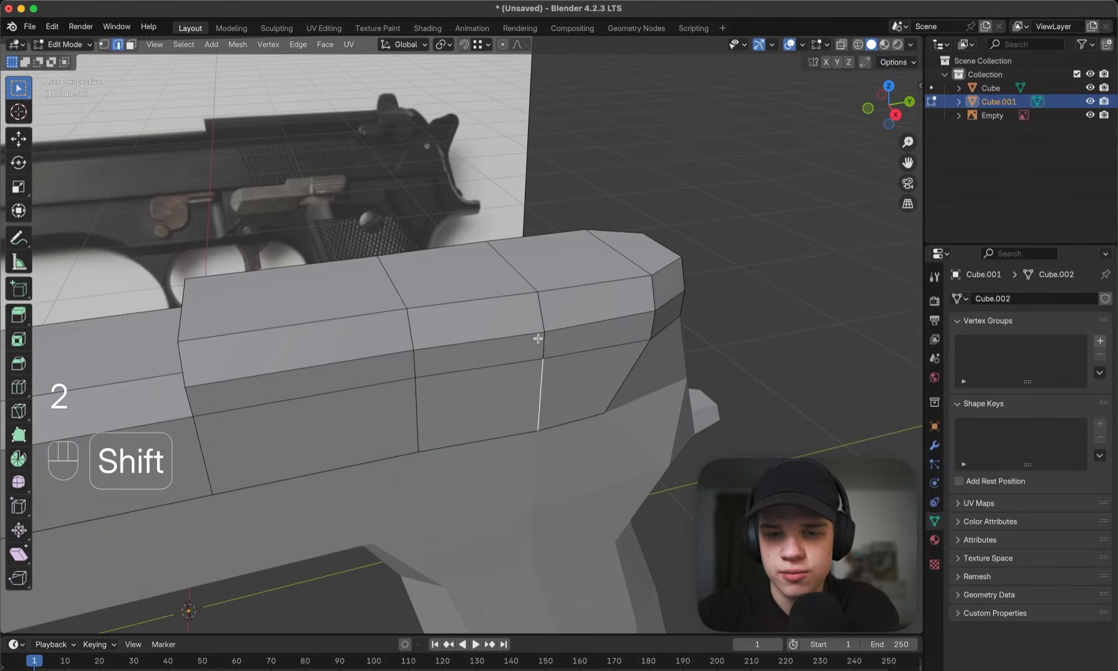
shift+click(542, 342)
key(g)
key(x)
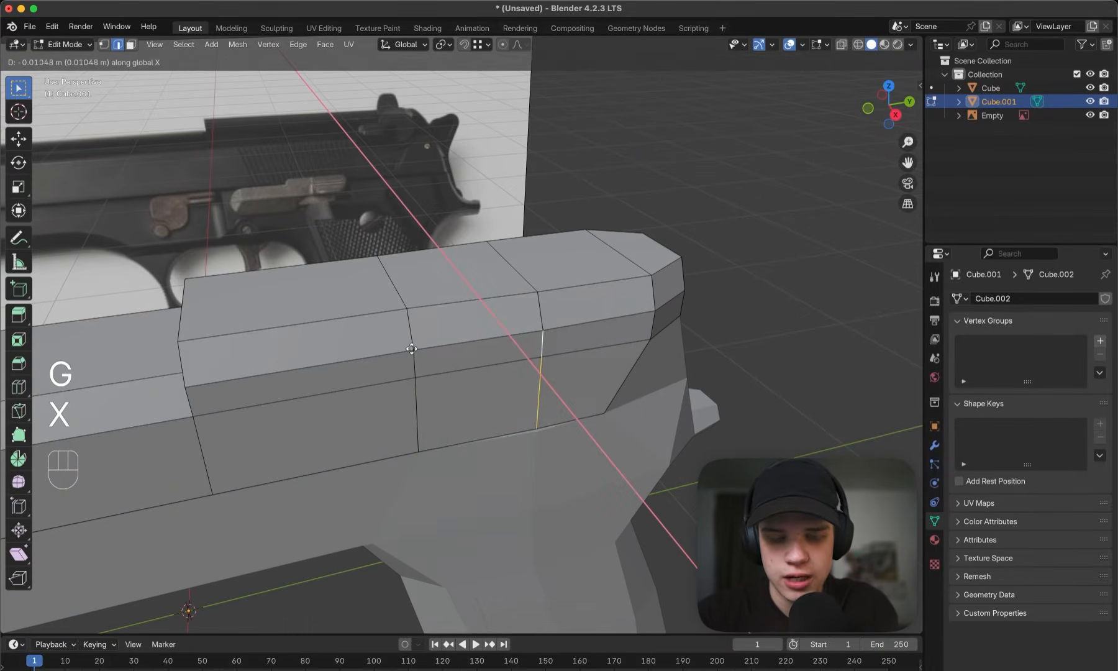
ctrl+click(444, 344)
- Select the right side's lower edges at the slide's rear corner and snap them inward along X to the edges ahead
middle_drag(444, 344, 530, 368)
shift+click(547, 330)
middle_drag(551, 307, 539, 341)
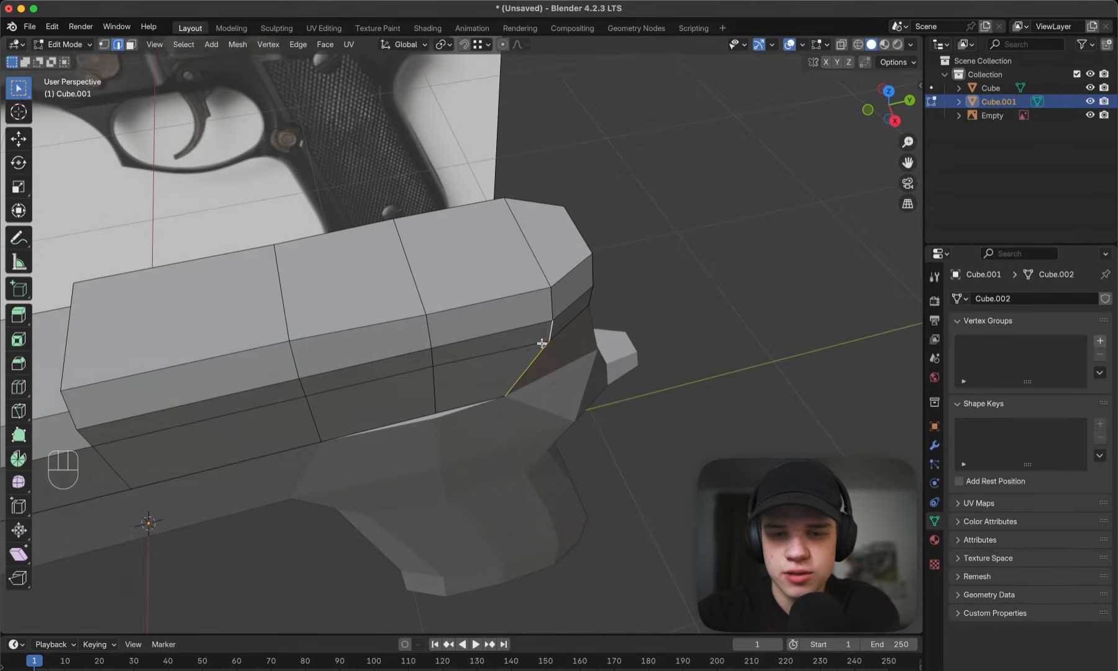
key(g)
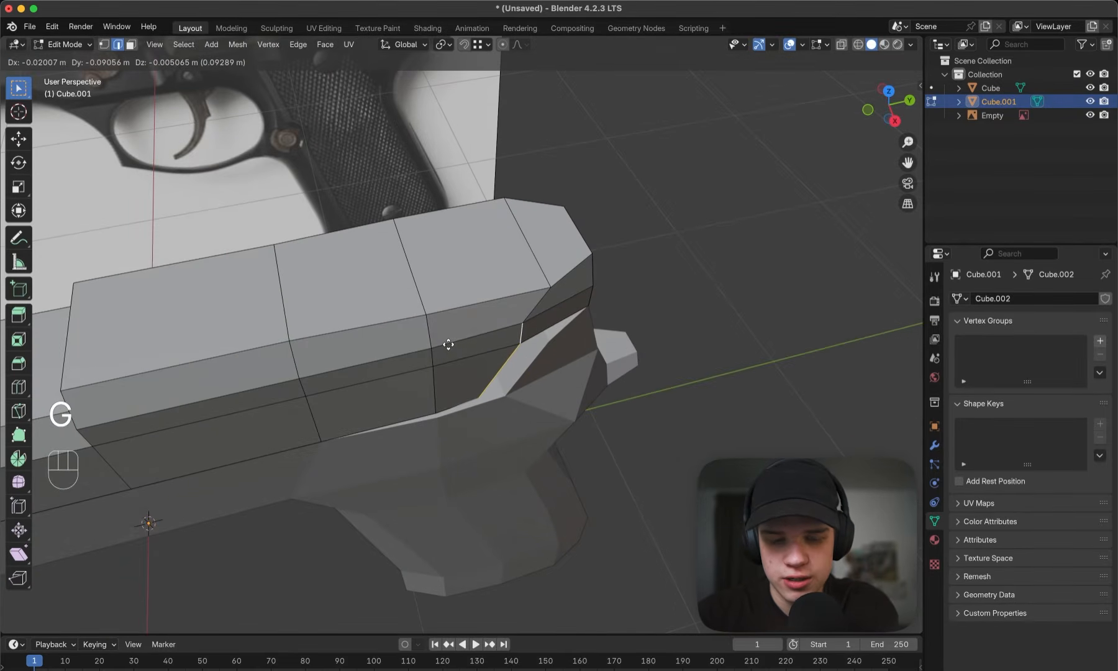
key(x)
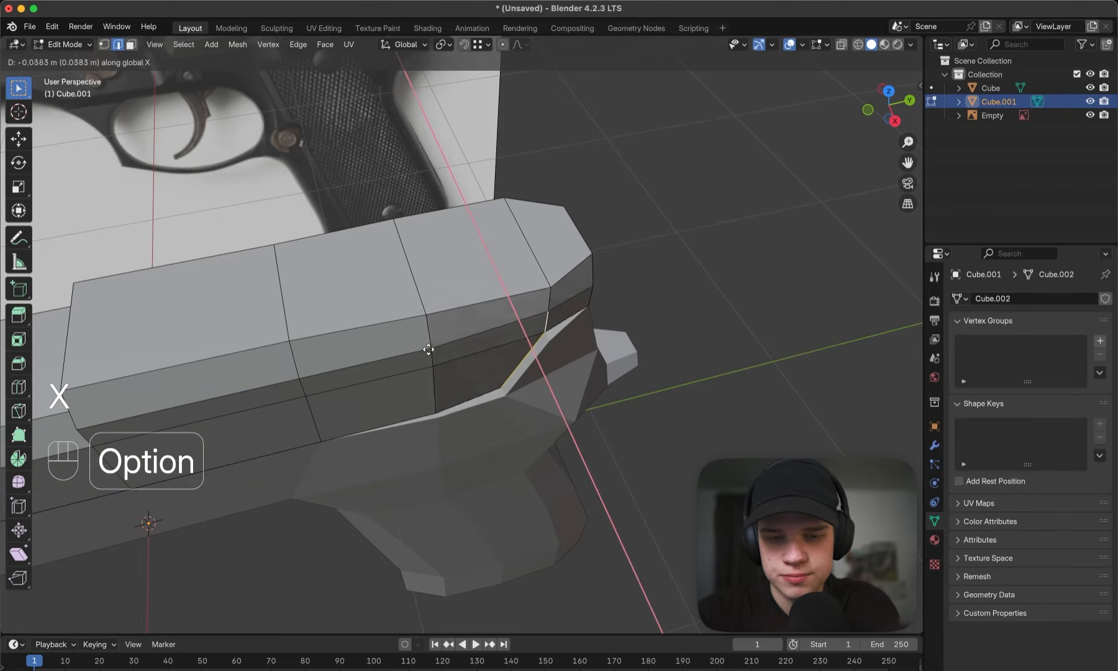
key(ctrl)
click(486, 355)
middle_drag(486, 355, 489, 345)
key(grave)
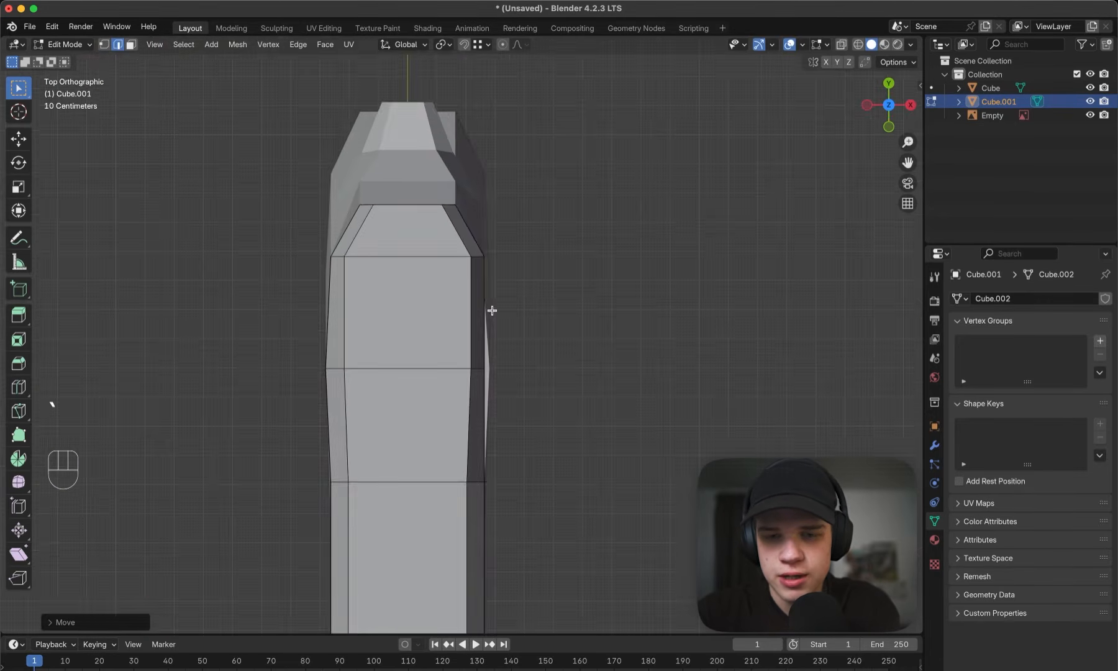
- Snap the right top-edge vertex at the rear section's middle cross edge along X to align with the vertex ahead
scroll(482, 333, up, 2)
key(1)
click(476, 382)
shift+middle_drag(482, 387, 473, 302)
key(g)
key(x)
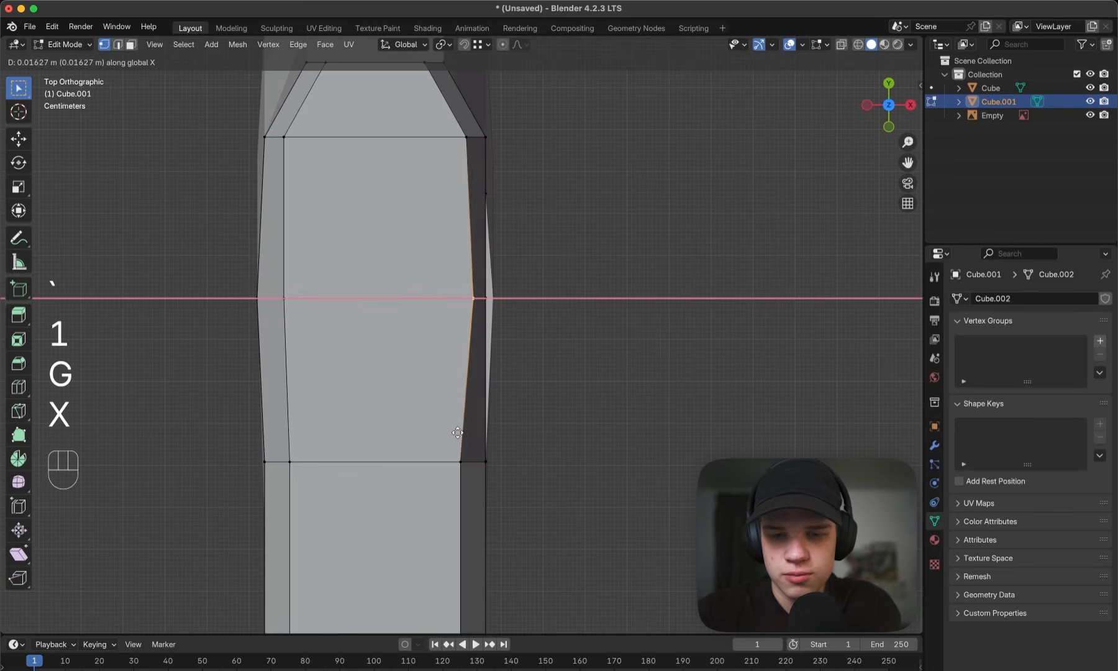
key(ctrl)
click(458, 460)
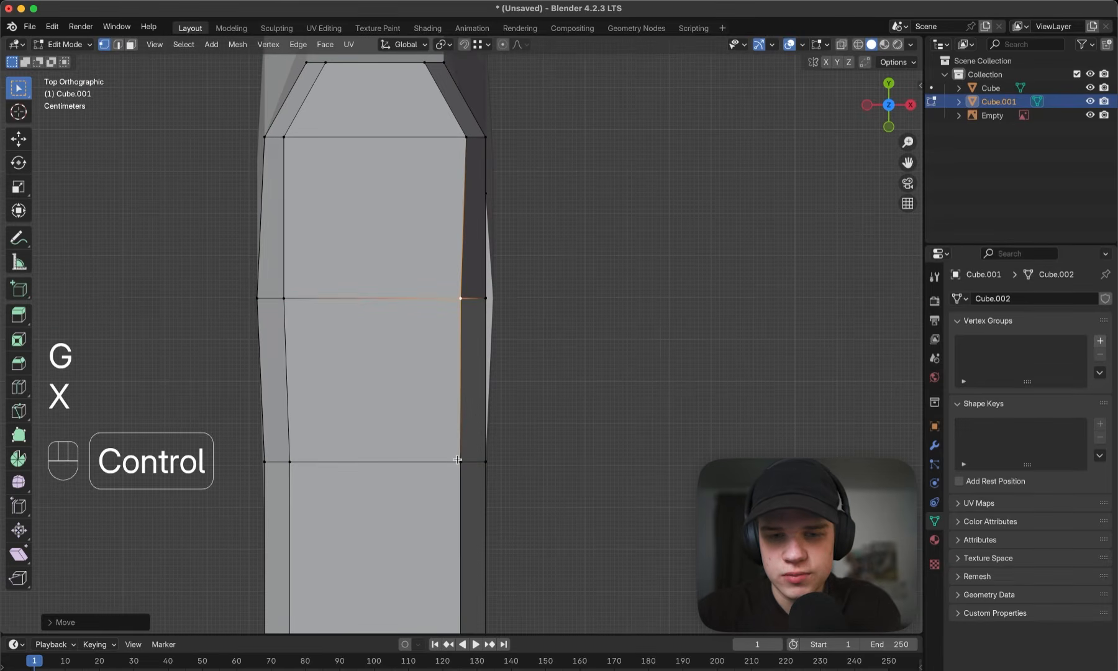
- Move the right top-edge vertex at the start of the slide's rear taper along X, snapping it in line with the straightened edge
click(465, 140)
shift+middle_drag(481, 137, 481, 177)
key(g)
key(ctrl)
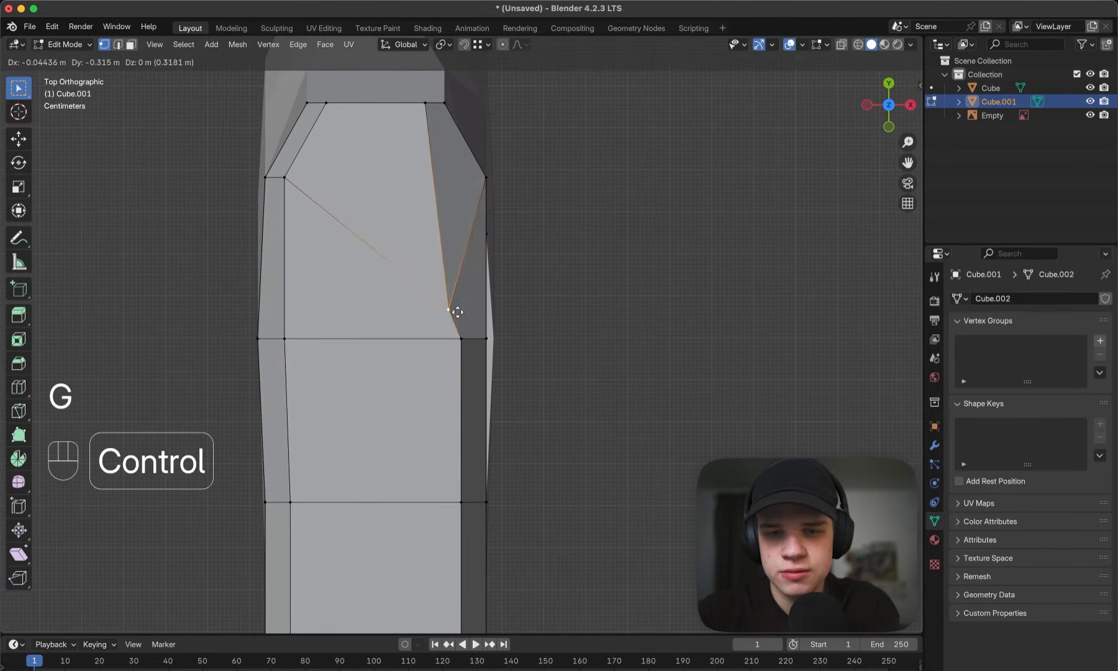
key(ctrl)
key(x)
key(ctrl)
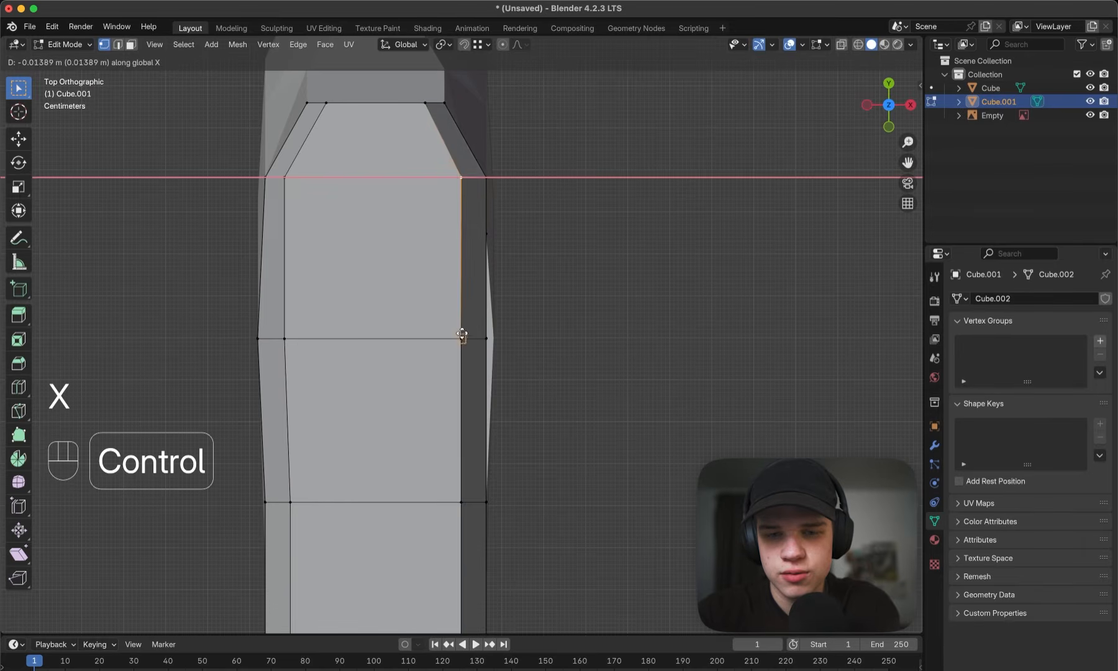
click(474, 258)
- Examine the slide's side edges and symmetry about the centre axis from above in Object Mode, using solid and wireframe shading
key(Tab)
middle_drag(477, 189, 514, 272)
key(grave)
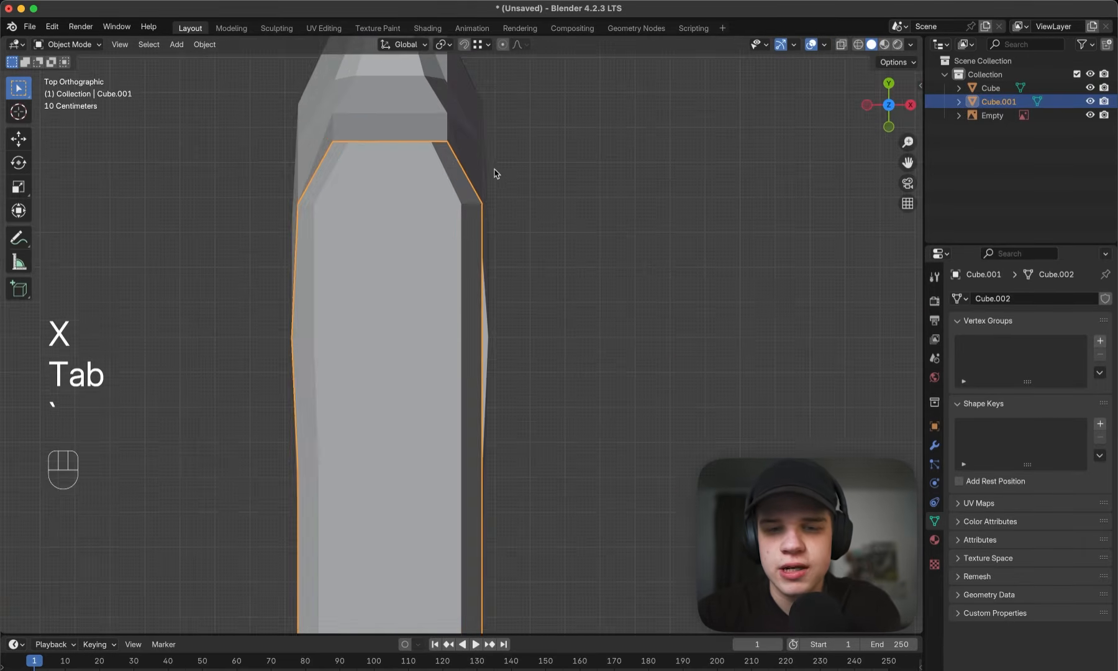
shift+middle_drag(511, 194, 516, 157)
scroll(517, 162, down, 4)
key(Tab)
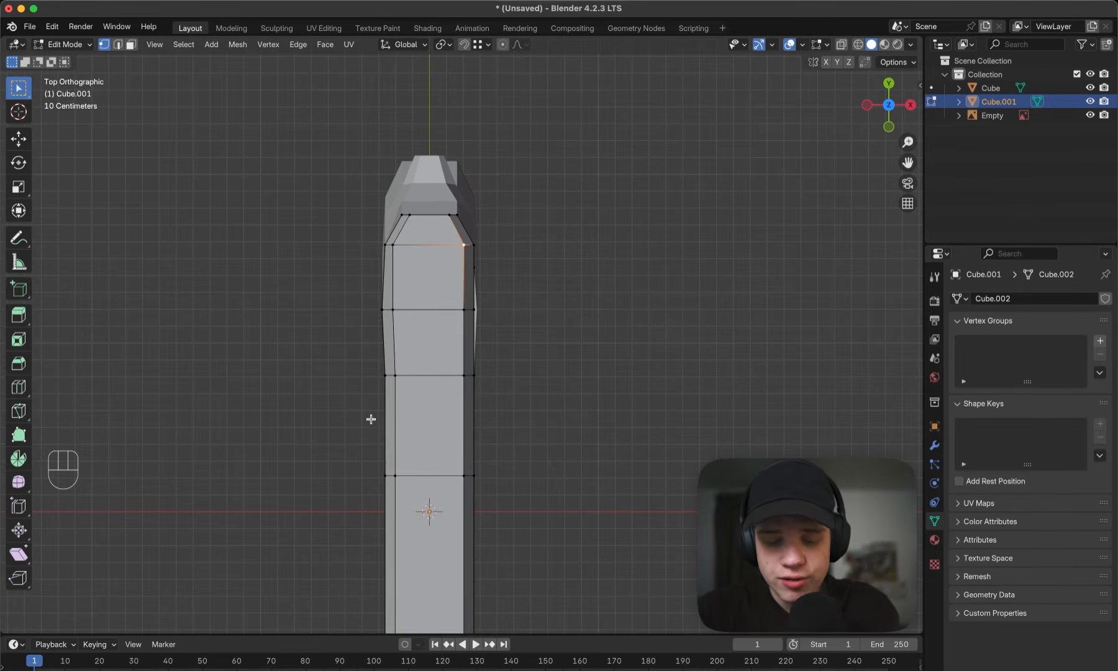
key(a)
key(Tab)
mouse_move(431, 502)
shift+middle_down()
mouse_move(425, 437)
mouse_move(439, 449)
shift+middle_up()
key(z)
click(400, 449)
scroll(400, 456, up, 2)
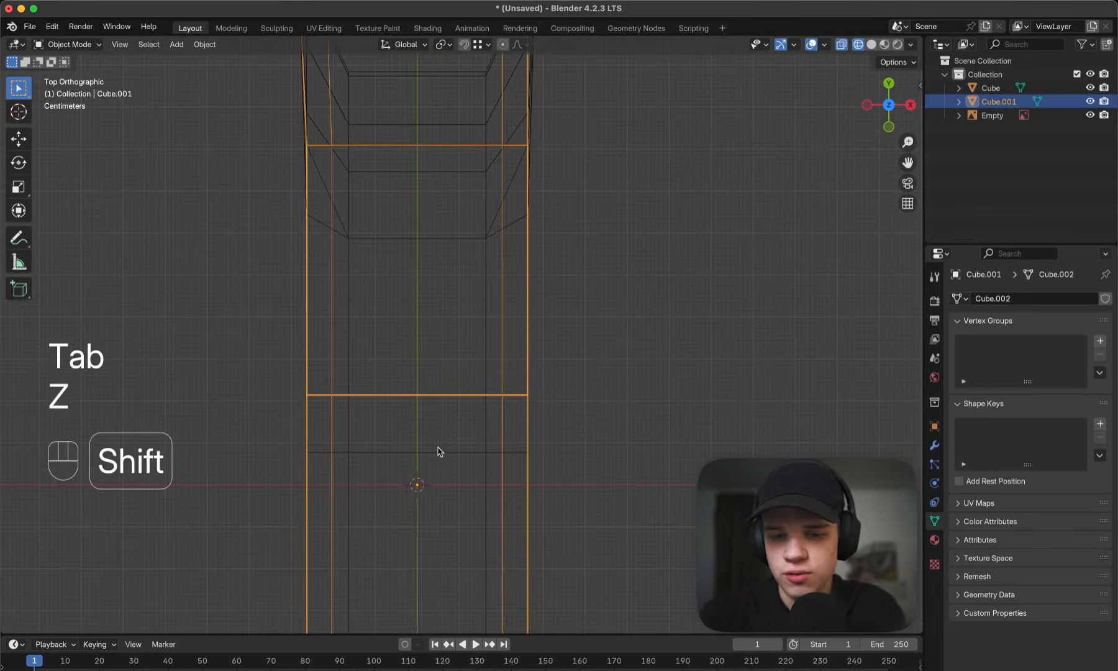
key(z)
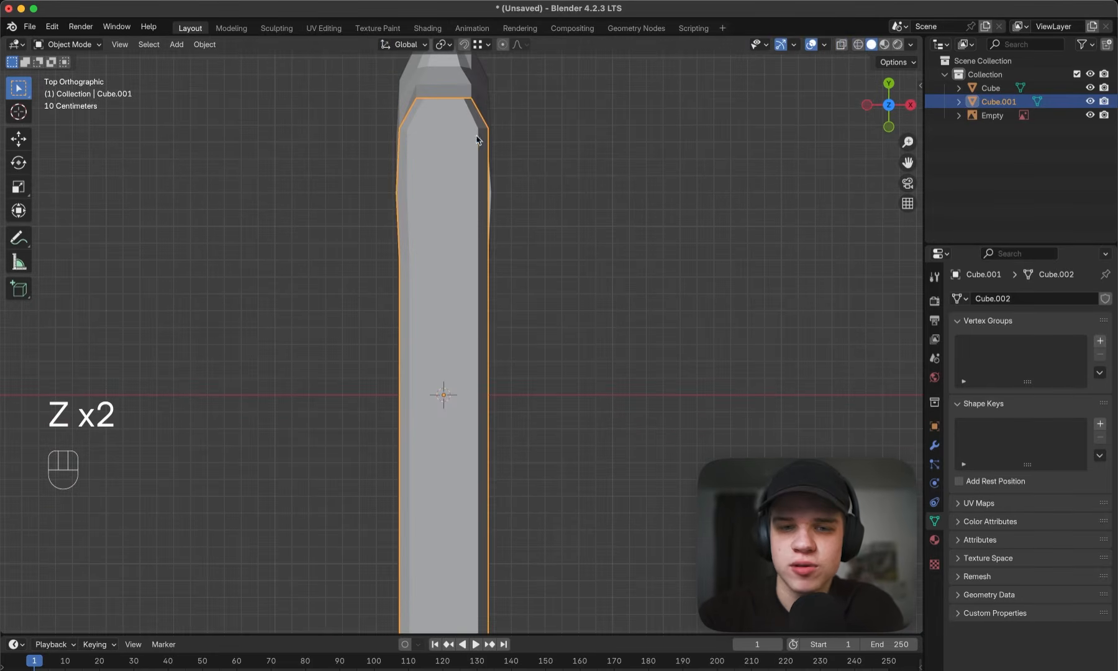
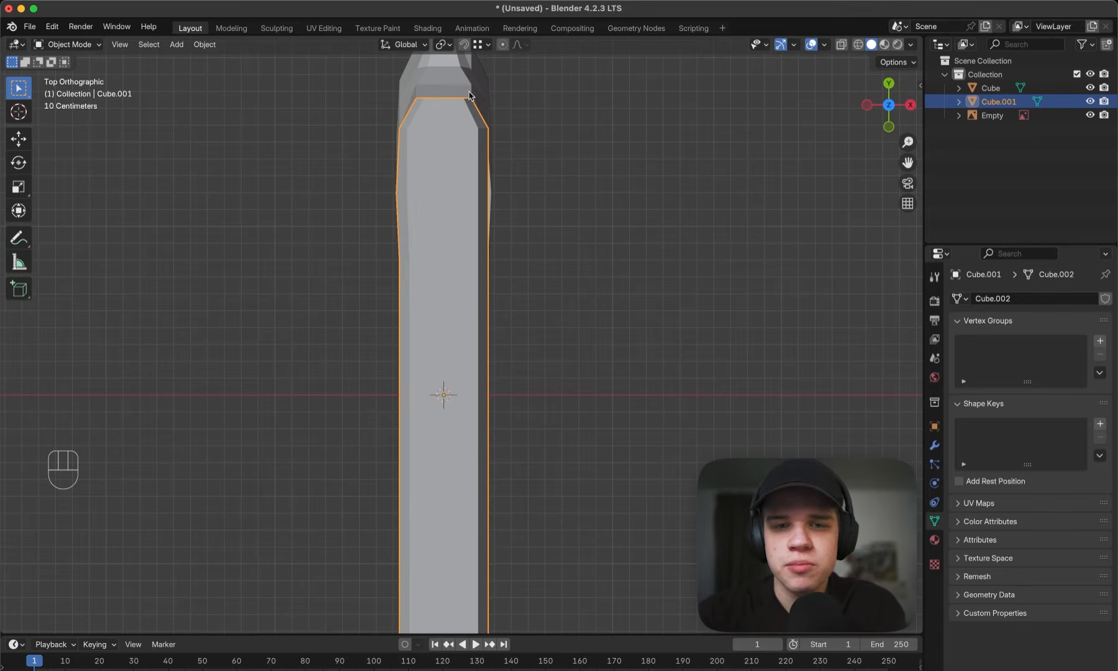
- Symmetrize the whole slide mesh across its centre with the direction set to +X to -X
key(Tab)
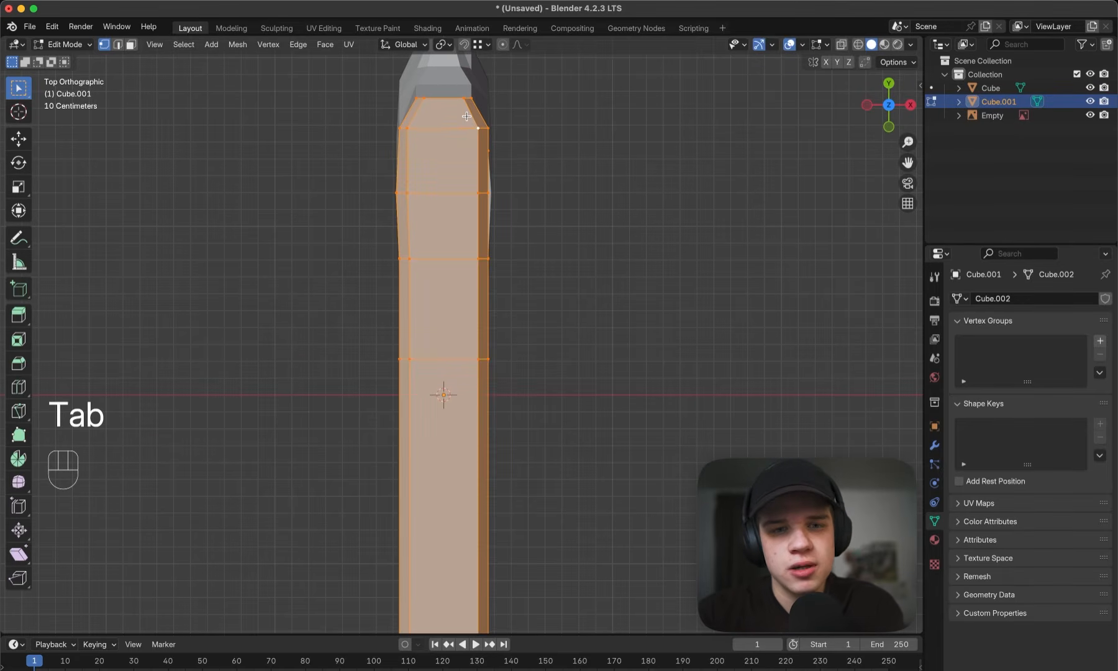
click(237, 45)
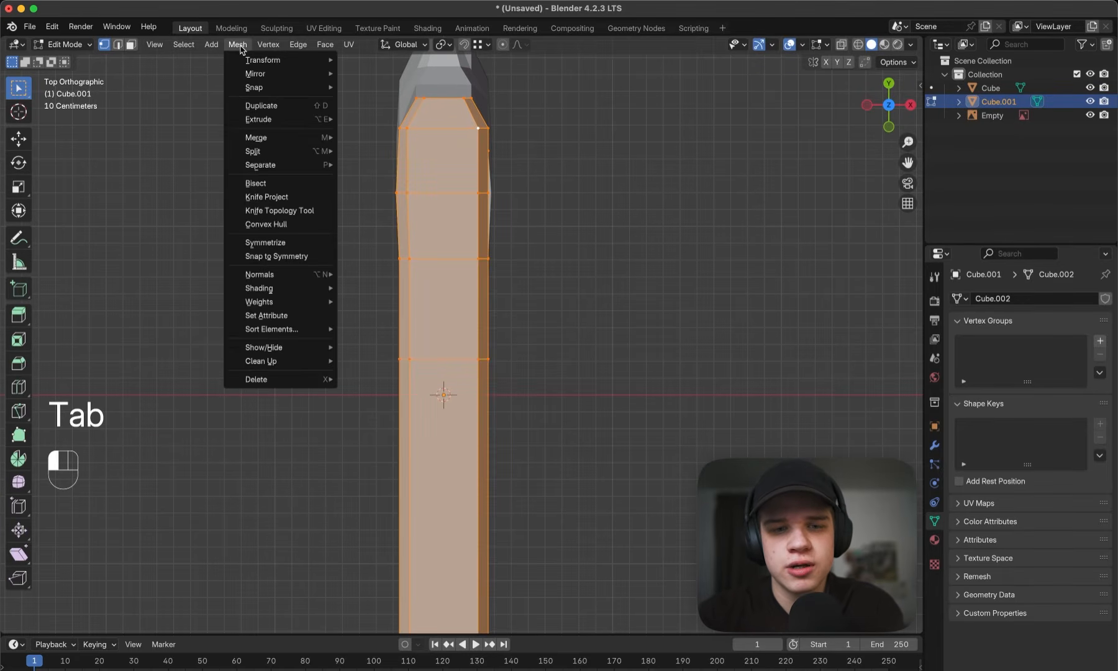
click(291, 243)
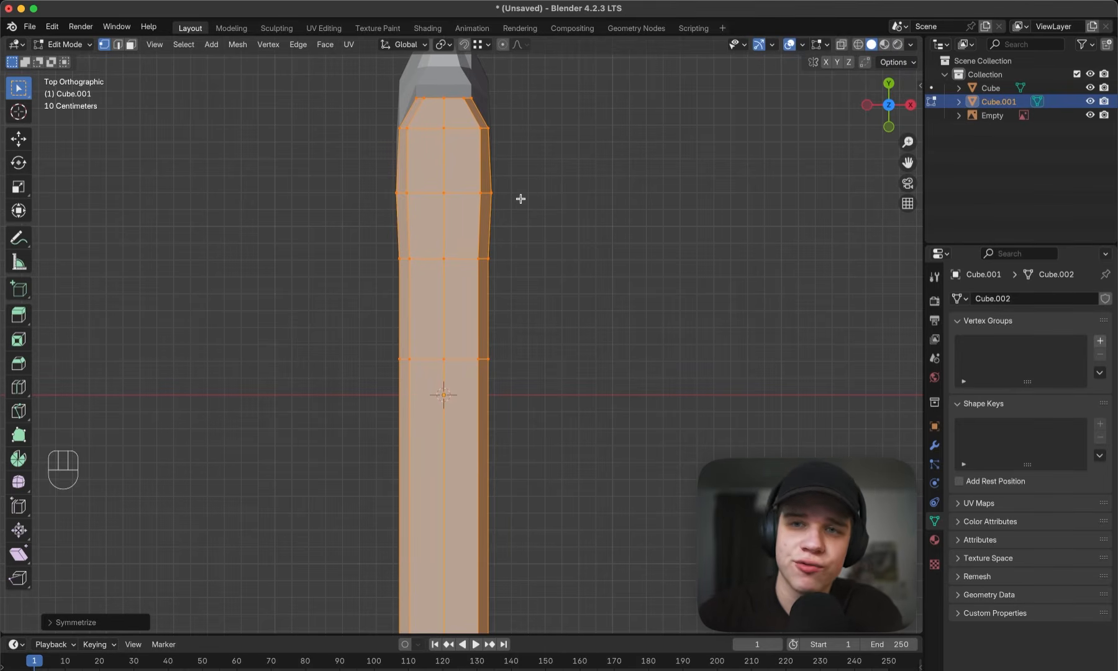
click(53, 622)
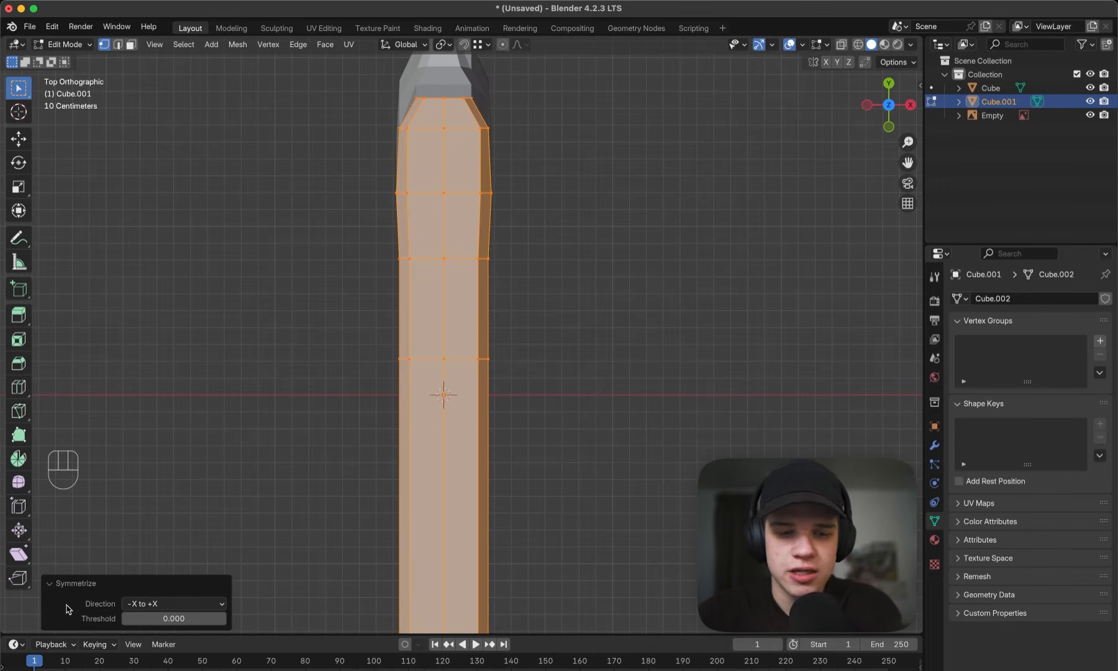
click(161, 604)
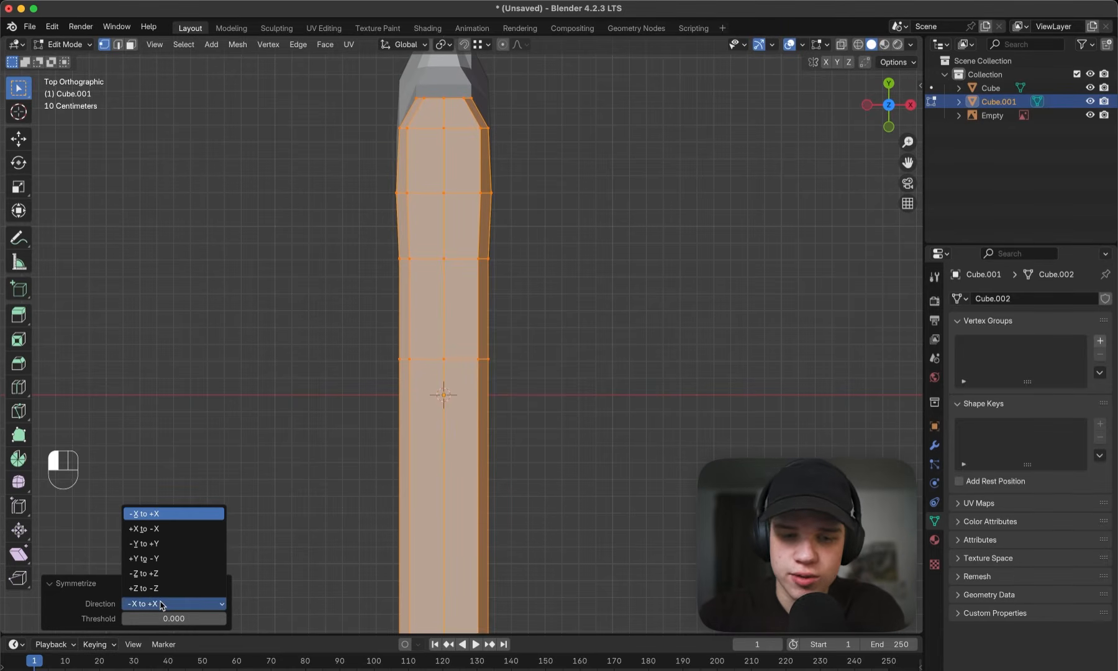
click(142, 528)
- Annotate a plus on the slide's +X side, a minus on its -X side, and an arrow from plus to minus
scroll(701, 241, down, 4)
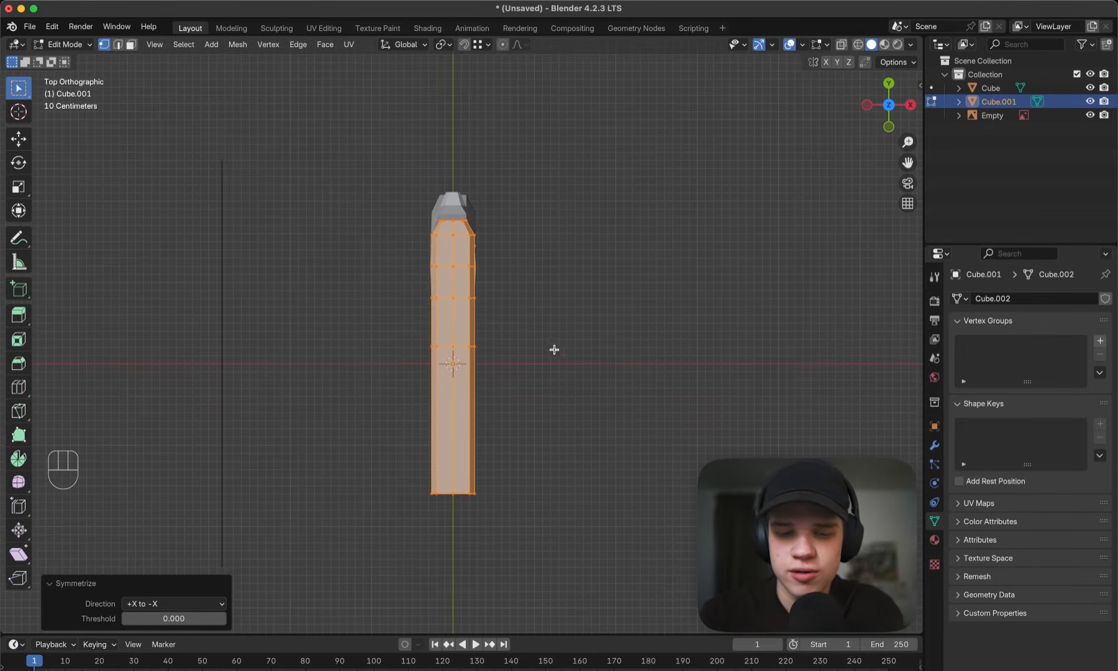
mouse_move(667, 242)
mouse_down()
mouse_move(663, 318)
mouse_move(721, 277)
mouse_up()
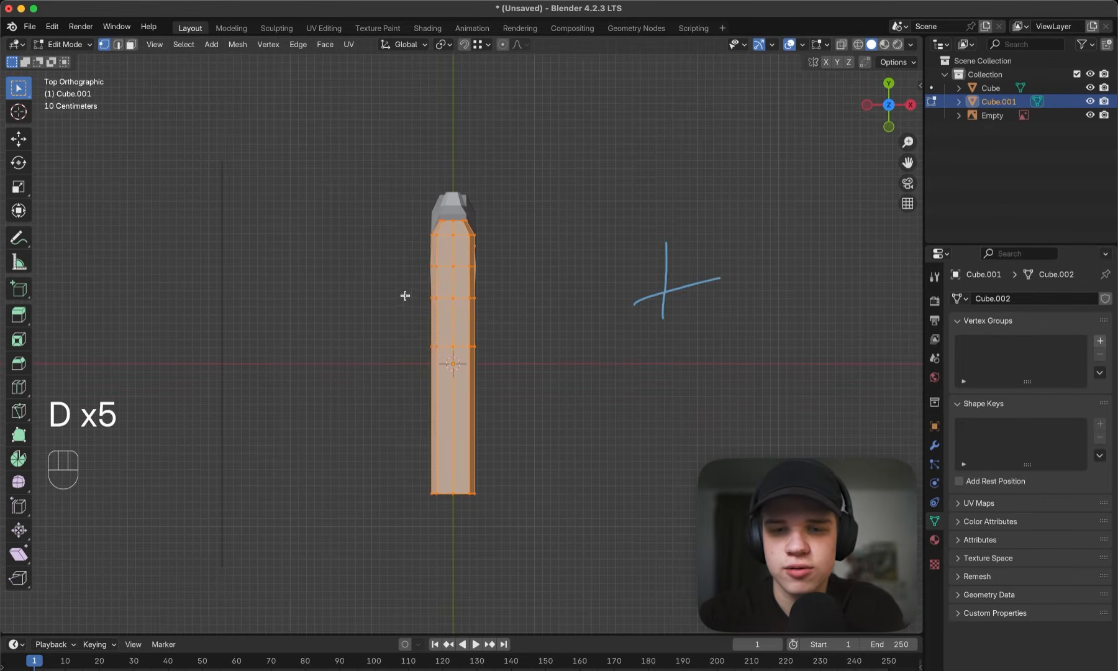
drag(259, 263, 306, 258)
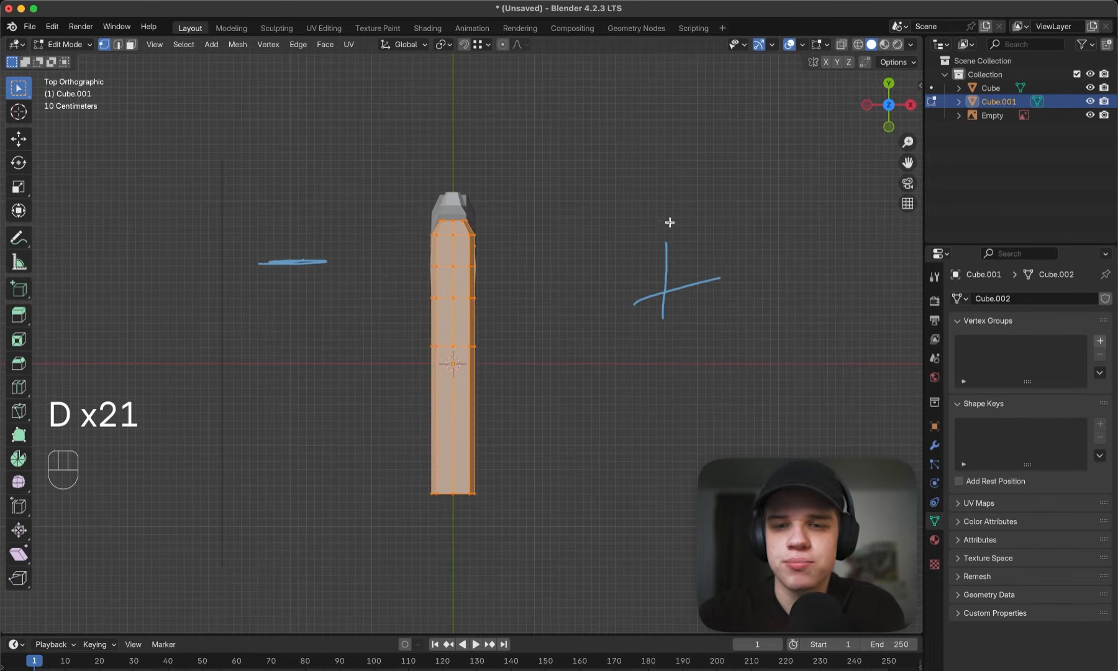
mouse_move(655, 192)
mouse_down()
mouse_move(657, 174)
mouse_move(270, 192)
mouse_move(306, 182)
mouse_up()
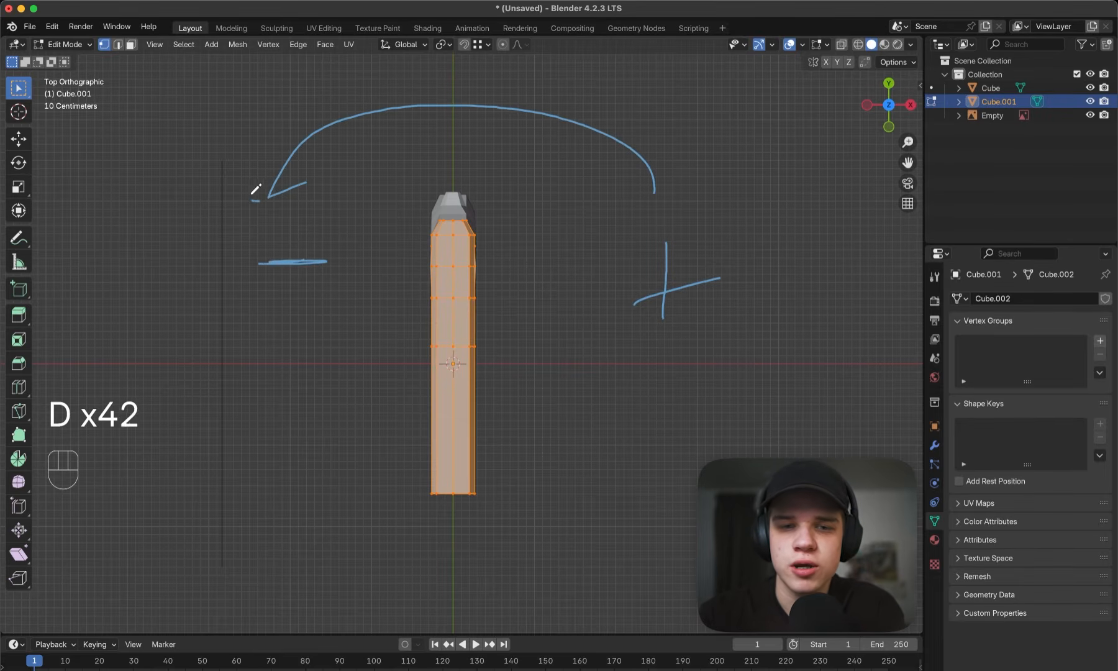
mouse_move(321, 227)
mouse_down()
mouse_move(547, 175)
mouse_move(584, 211)
mouse_up()
drag(535, 196, 584, 210)
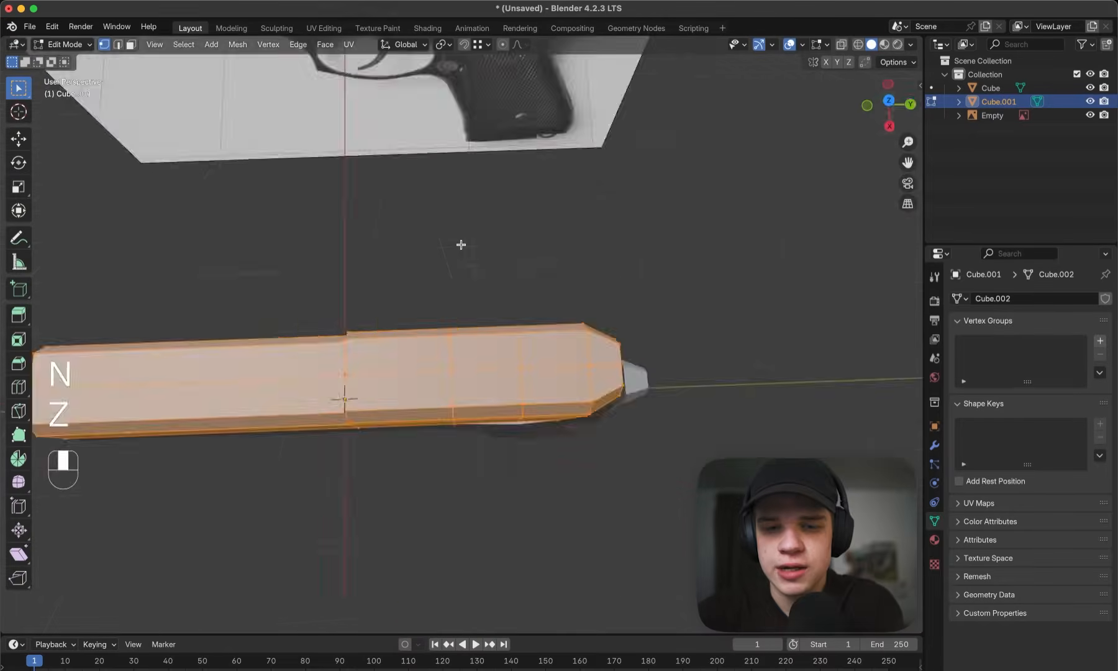
- Try to delete the edge loop running lengthwise along the slide's centre line
key(2)
mouse_move(460, 242)
middle_down()
mouse_move(529, 270)
mouse_move(534, 255)
mouse_move(490, 294)
middle_up()
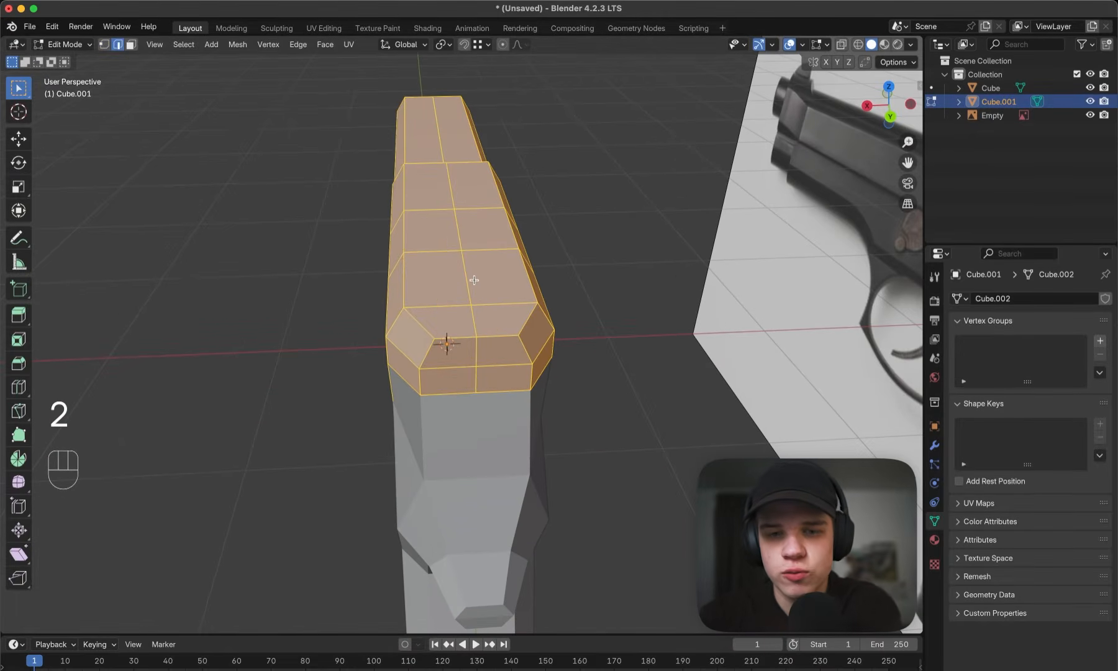
ctrl+click(471, 280)
click(460, 282)
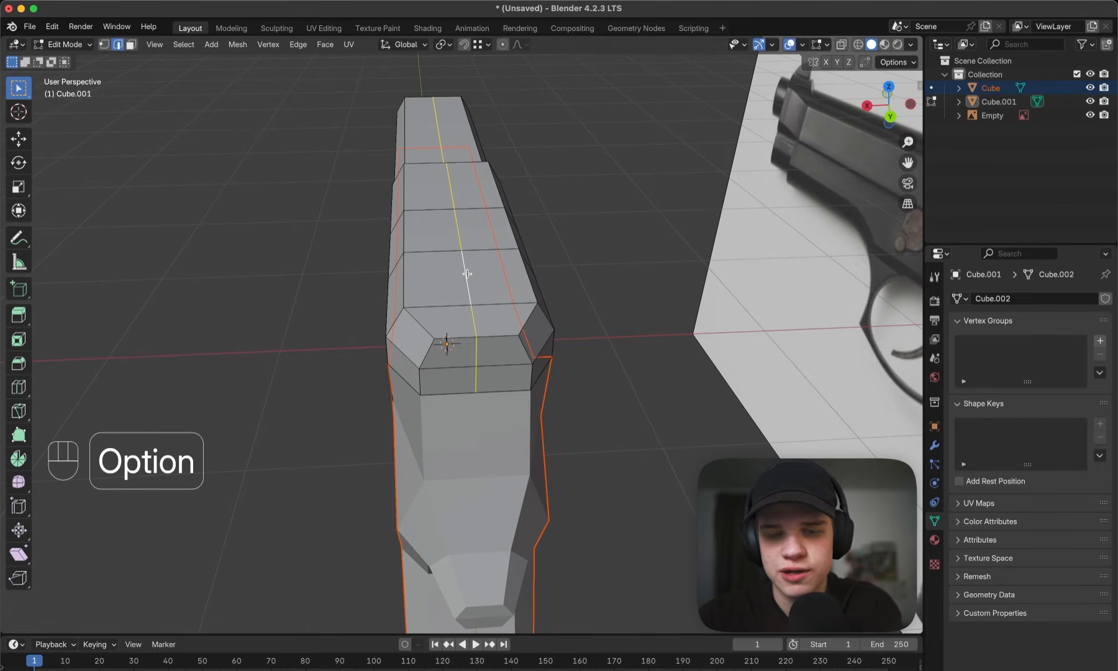
key(x)
click(445, 339)
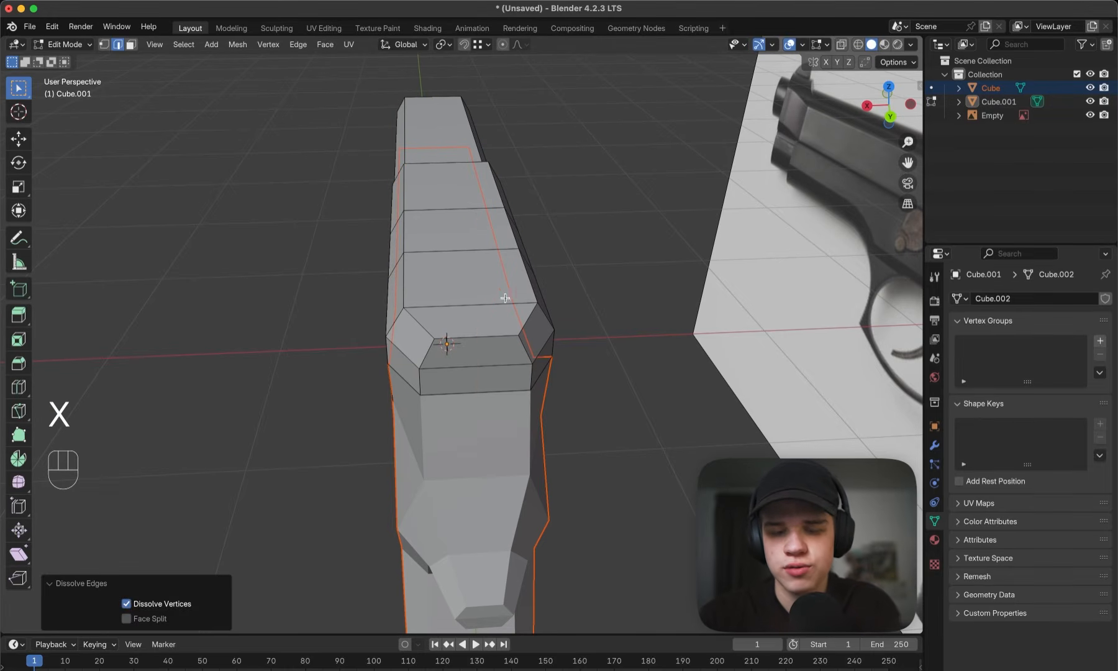
mouse_move(505, 299)
middle_down()
mouse_move(395, 292)
mouse_move(594, 319)
middle_up()
key(super+z)
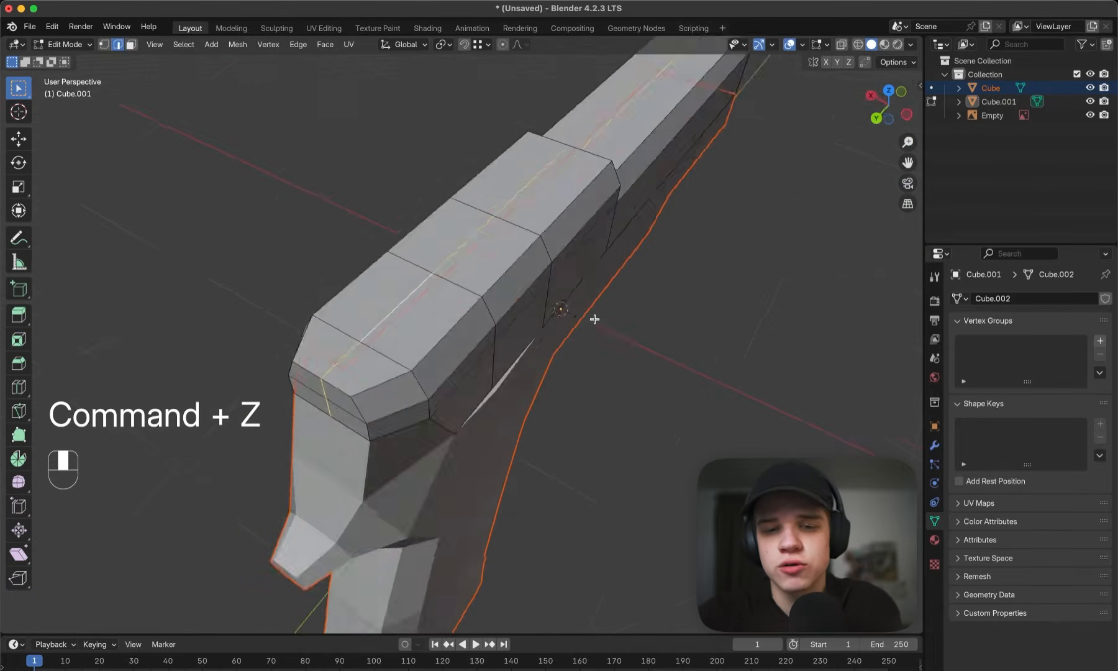
- Select all slide vertices on the -X side of the centre line from above, including hidden ones, and delete their edges
key(grave)
key(z)
scroll(409, 319, down, 7)
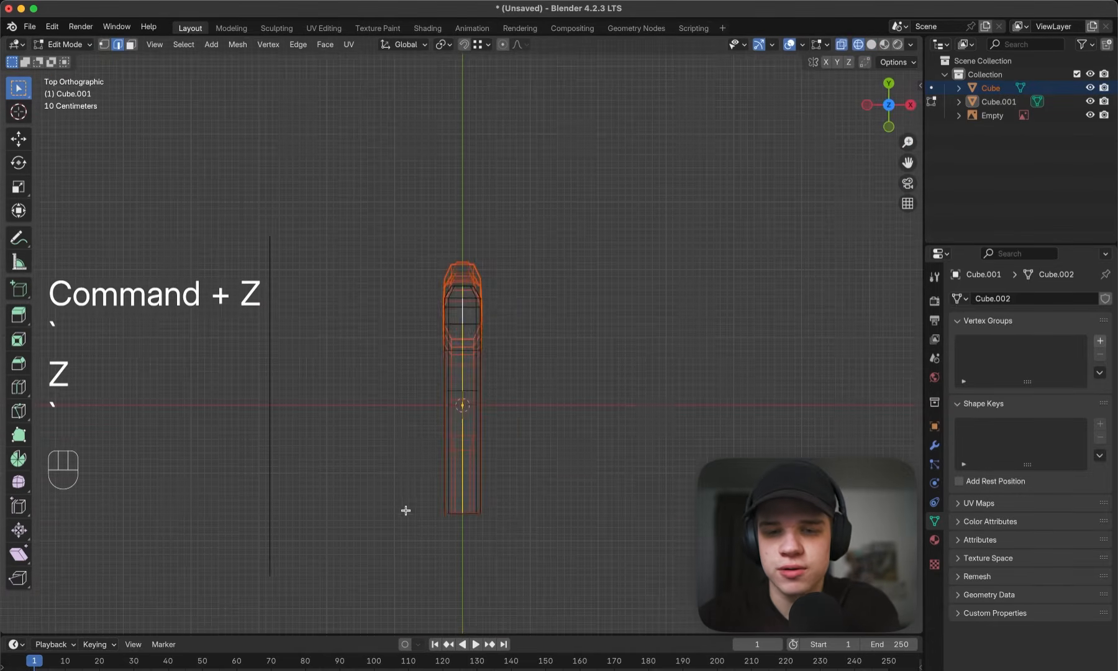
click(404, 510)
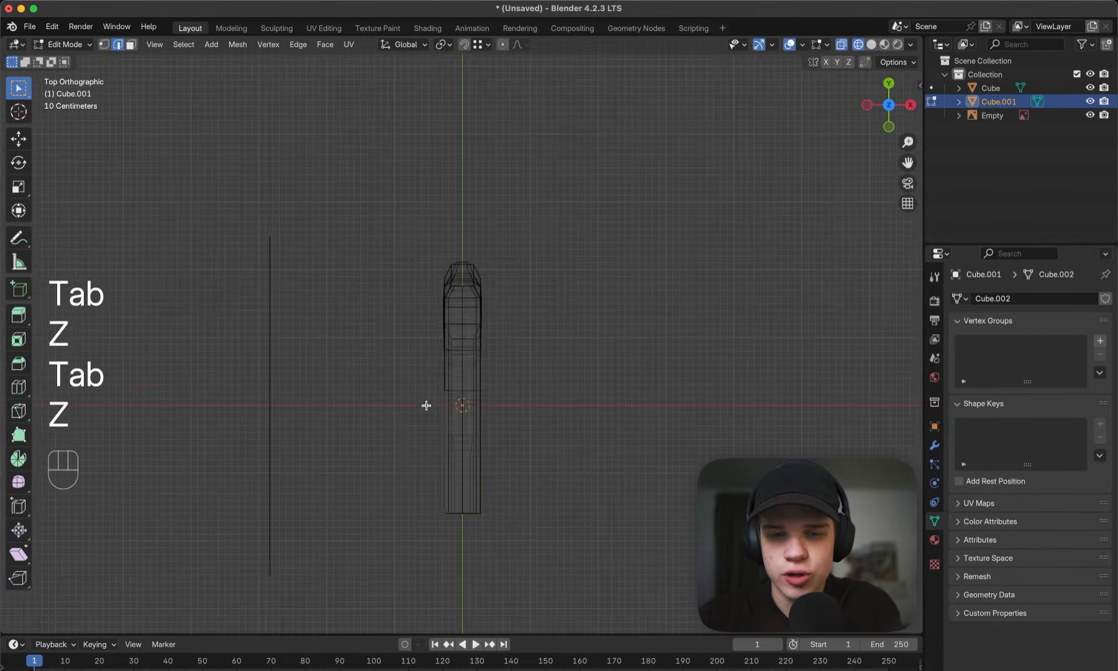
scroll(426, 404, up, 2)
shift+middle_drag(449, 400, 446, 308)
key(1)
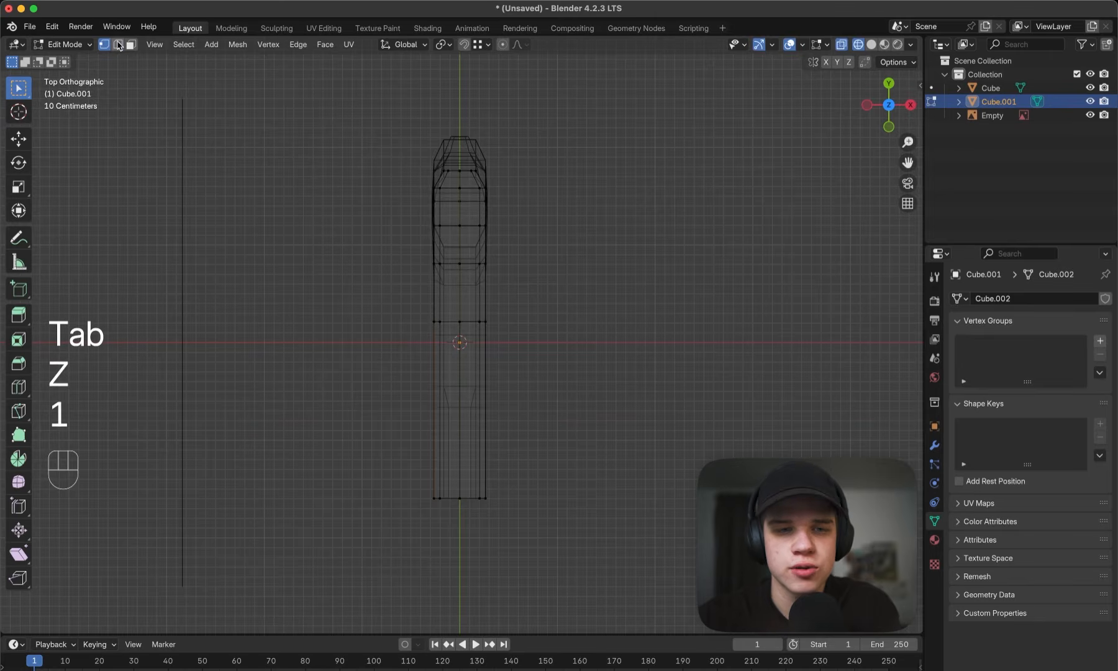
drag(396, 532, 457, 108)
key(z)
middle_drag(432, 219, 614, 192)
key(x)
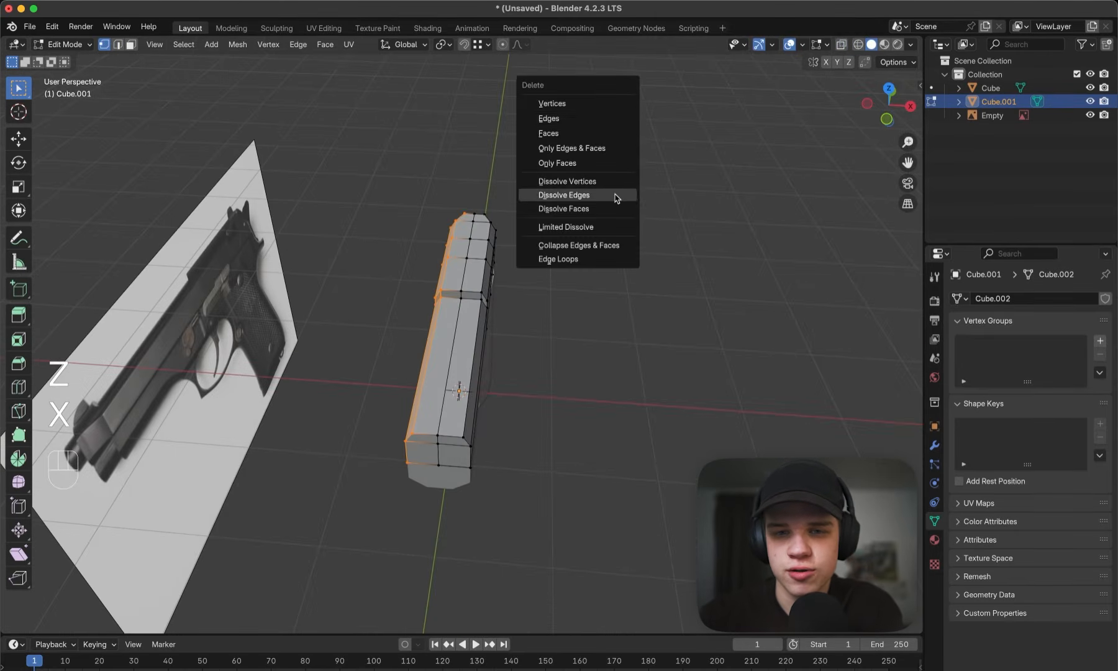
click(581, 118)
middle_drag(549, 155, 535, 248)
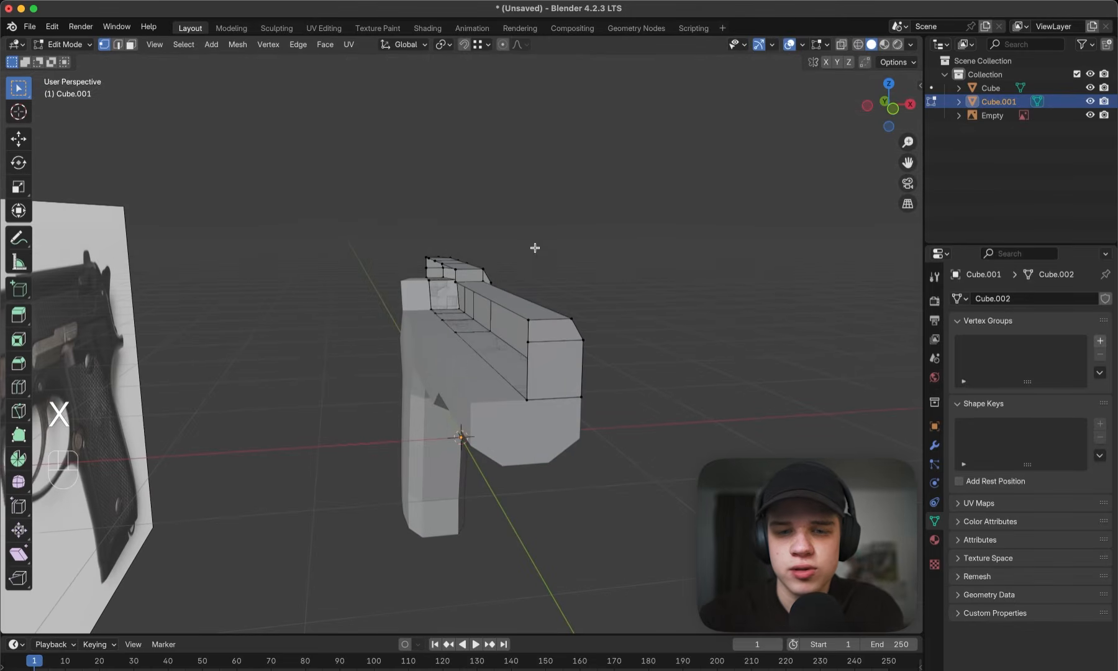
- Add a Mirror modifier on the X axis to the remaining half of the slide
click(935, 445)
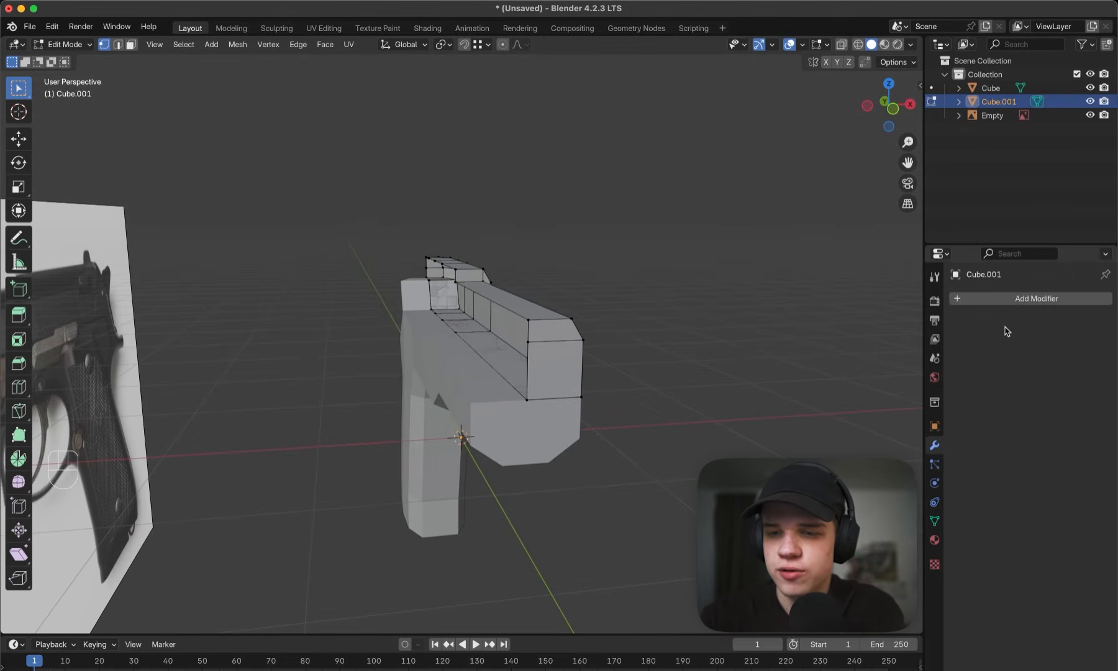
click(1006, 298)
text(mi)
key(Return)
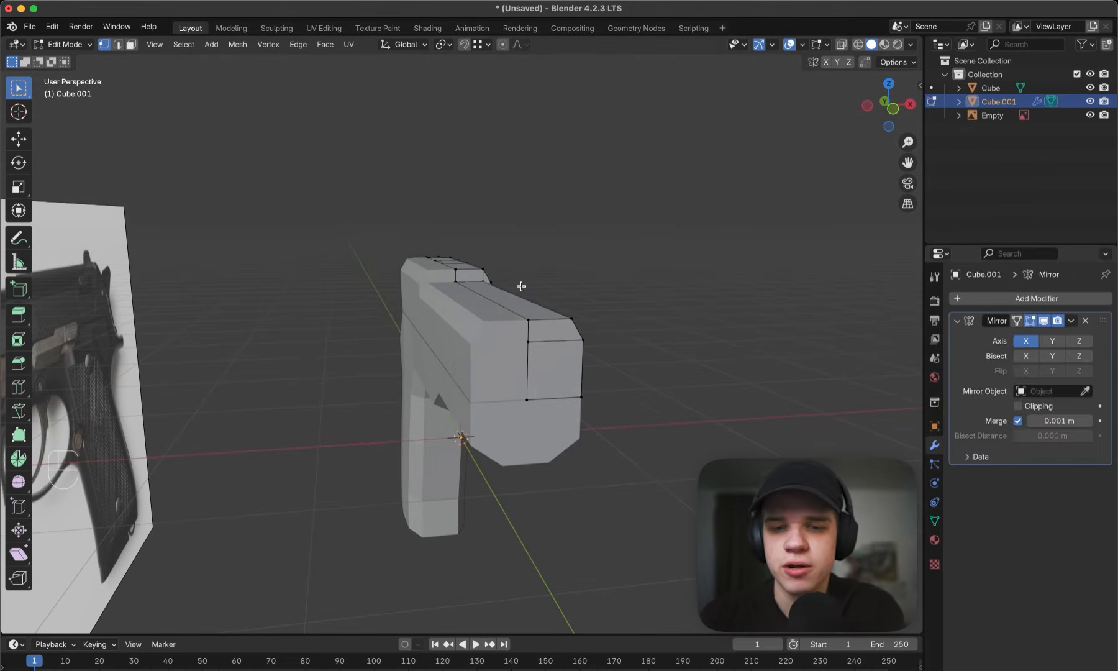
key(Tab)
middle_drag(520, 285, 577, 297)
key(Tab)
- Enable Clipping on the slide's Mirror modifier and test-move the whole half mesh, cancelling each move
key(a)
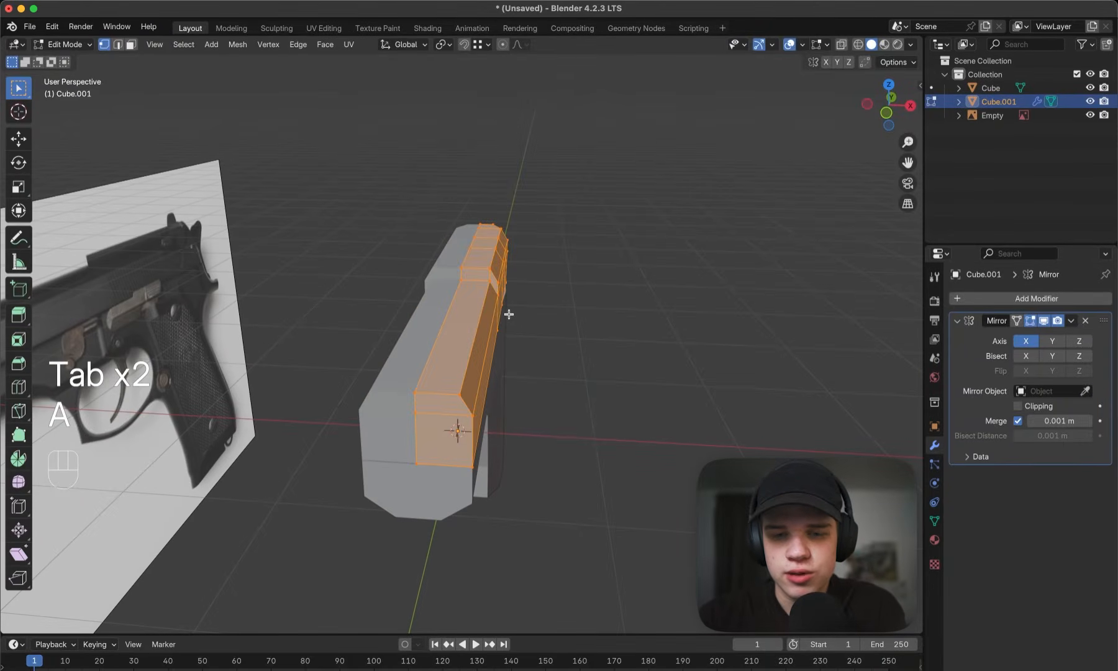
key(g)
right_click(949, 379)
click(1018, 406)
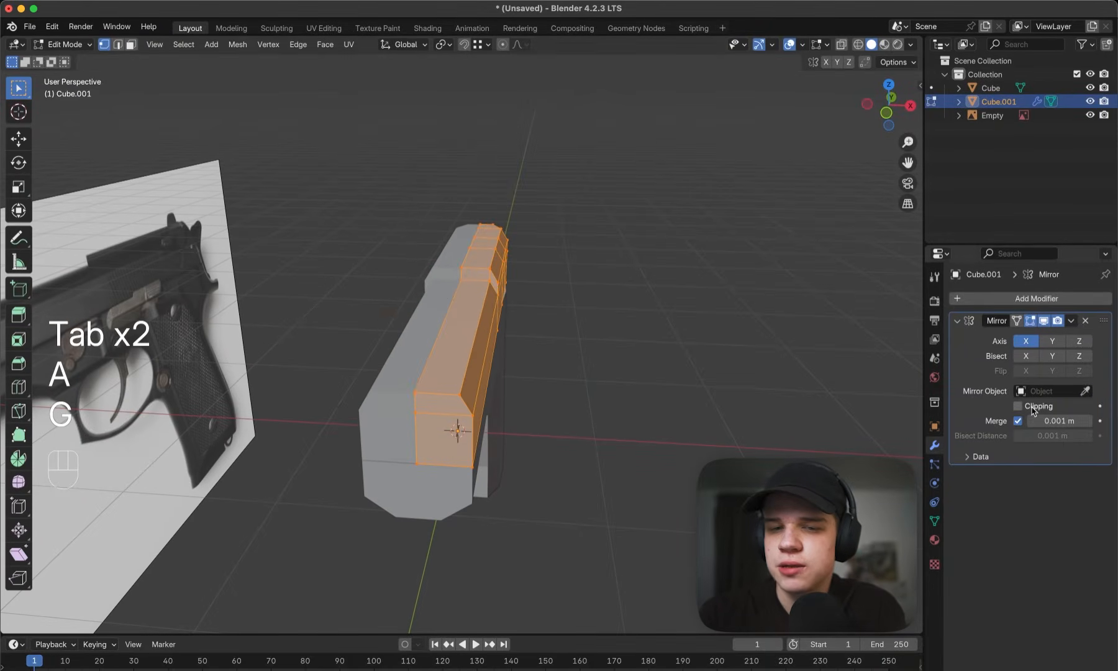
key(g)
right_click(553, 322)
- Extrude the slide's two front end faces forward about 0.31 m to the front edge of the slide in the reference image
key(grave)
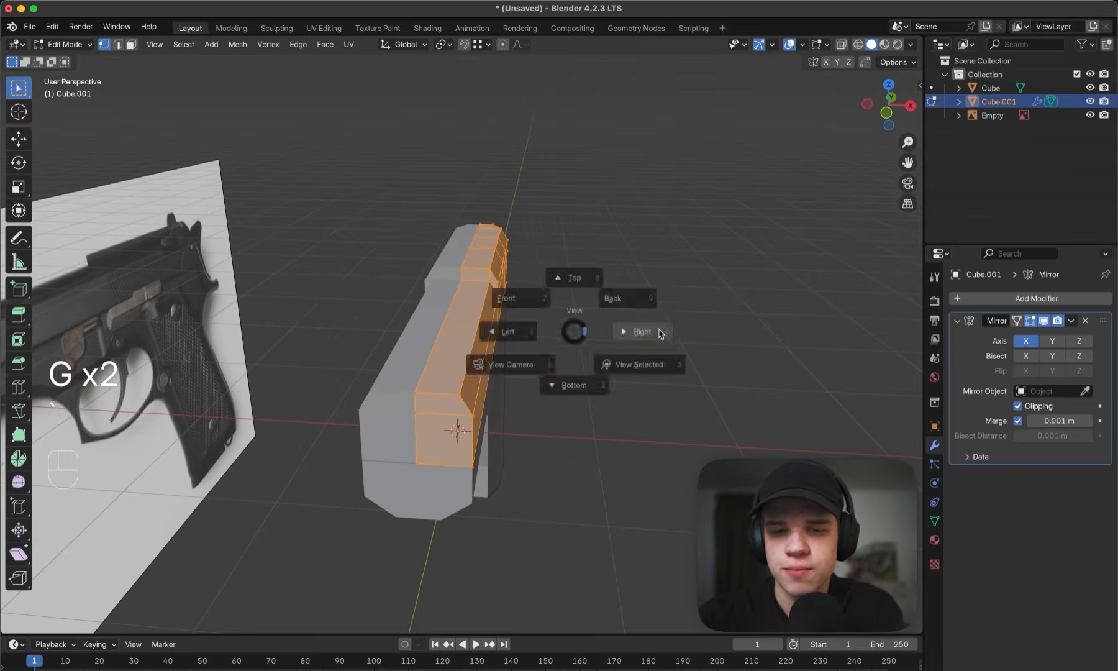
click(661, 332)
key(z)
mouse_move(304, 339)
shift+middle_down()
mouse_move(575, 352)
mouse_move(584, 338)
shift+middle_up()
key(z)
key(Tab)
scroll(553, 337, up, 2)
scroll(555, 336, up, 3)
key(Tab)
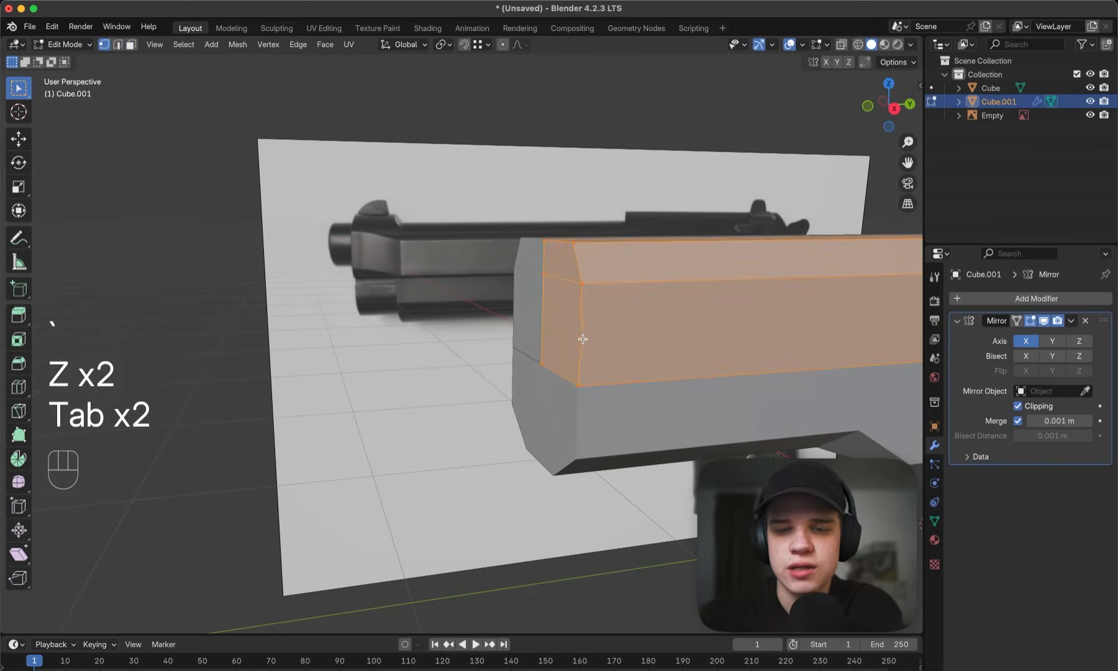
key(3)
click(566, 261)
shift+click(566, 326)
key(grave)
key(z)
click(538, 319)
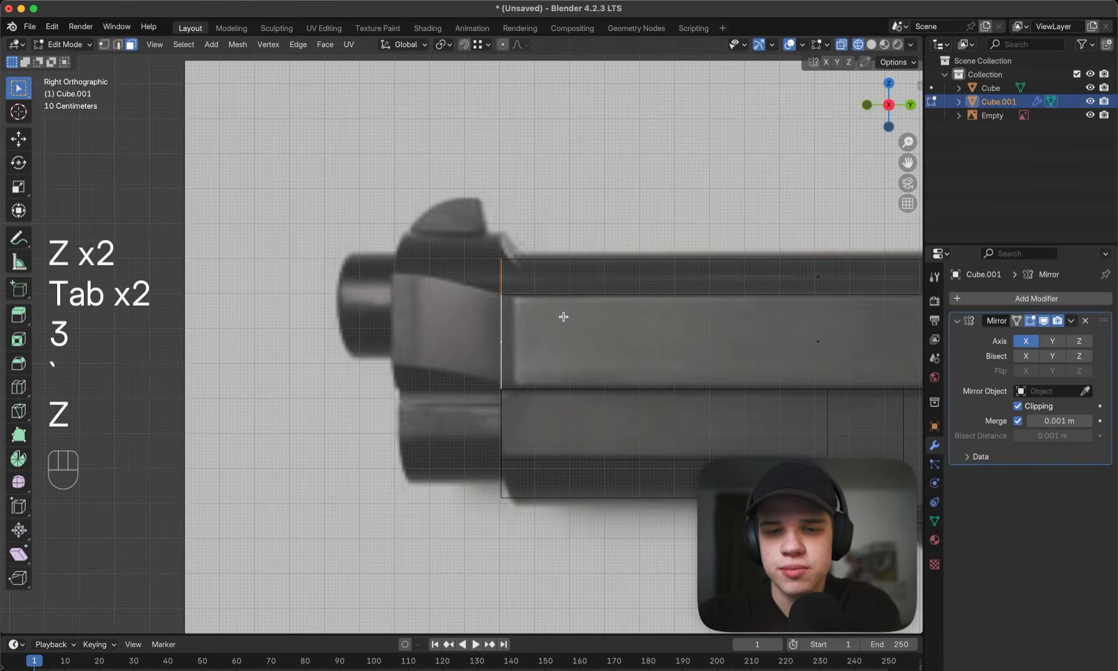
key(e)
click(515, 315)
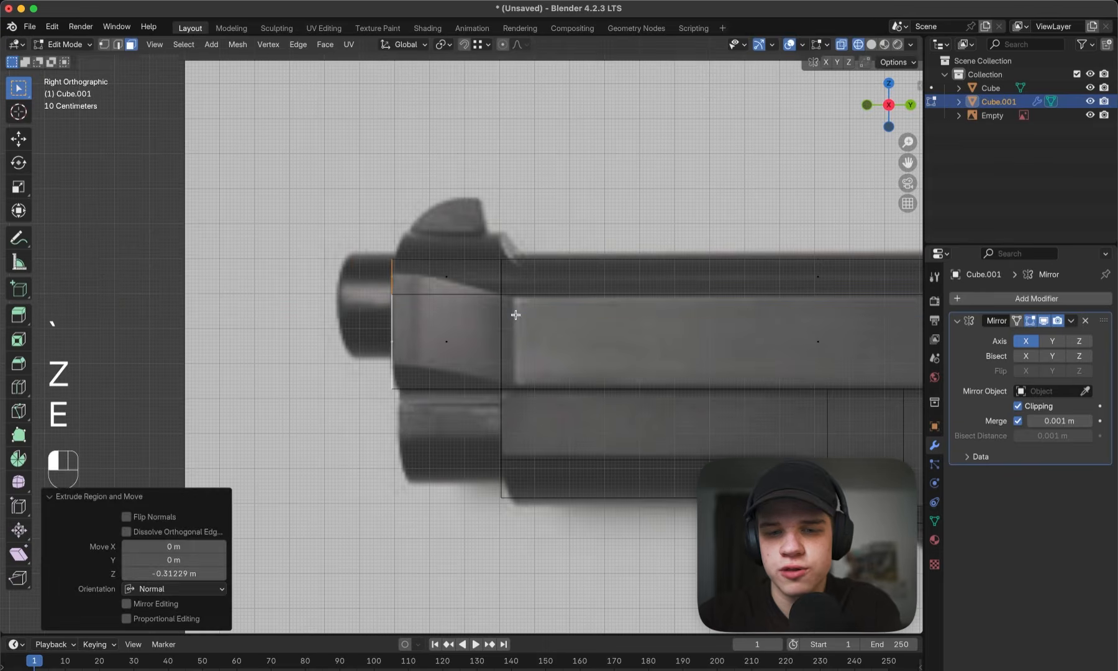
- Extrude the new front section's top and bevelled faces up along global Z about 0.09 m, snapping to the rear section's top height
key(z)
mouse_move(539, 319)
middle_down()
mouse_move(633, 346)
mouse_move(424, 297)
mouse_move(488, 303)
mouse_move(440, 316)
middle_up()
key(grave)
key(z)
key(3)
key(z)
click(450, 320)
shift+click(469, 304)
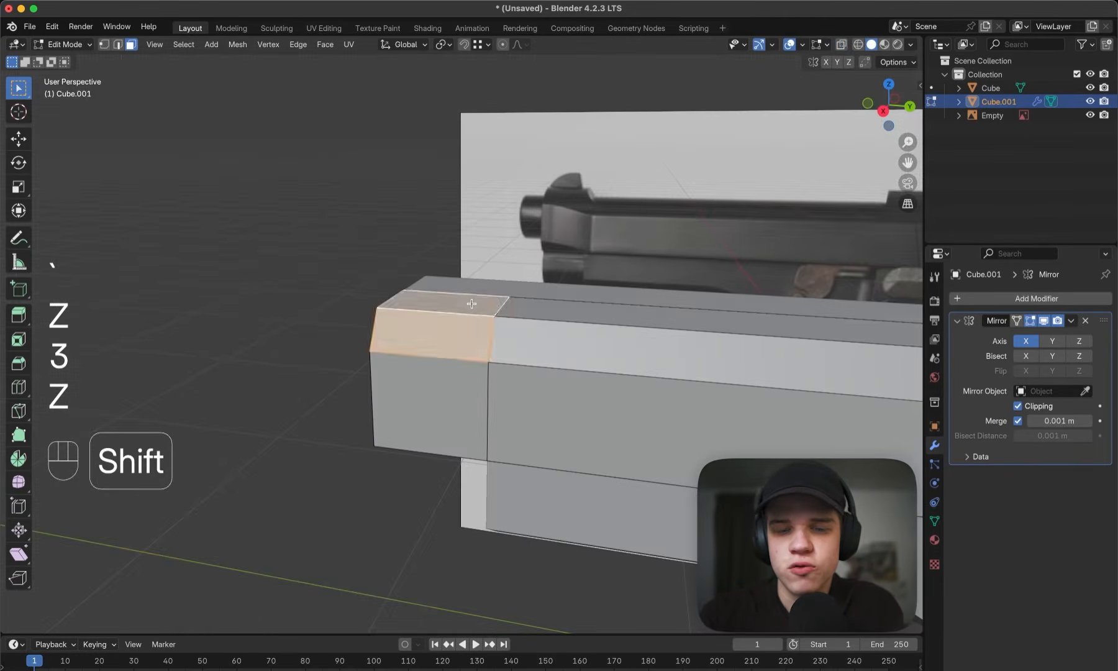
scroll(529, 304, down, 3)
shift+middle_drag(531, 303, 581, 291)
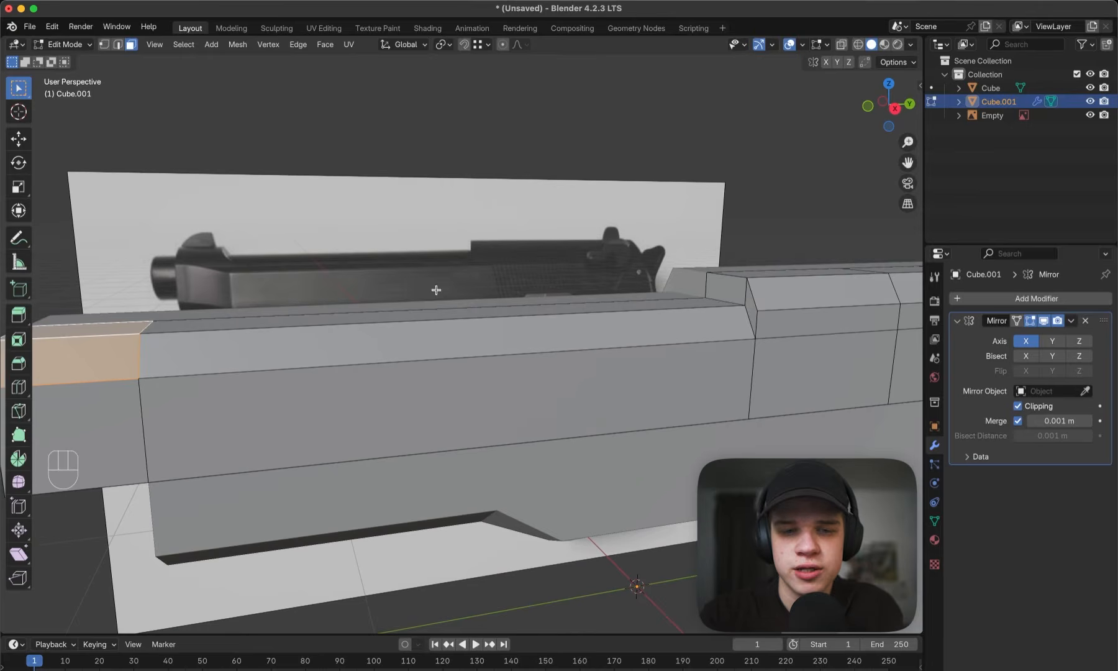
shift+middle_drag(412, 310, 556, 292)
key(e)
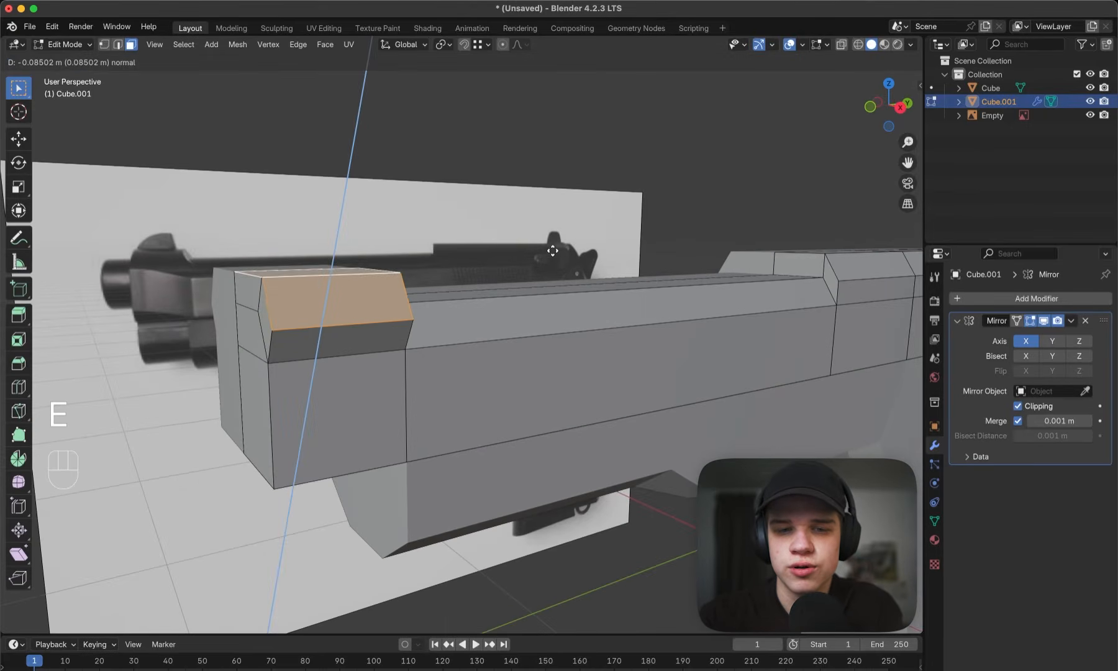
key(z)
key(z)
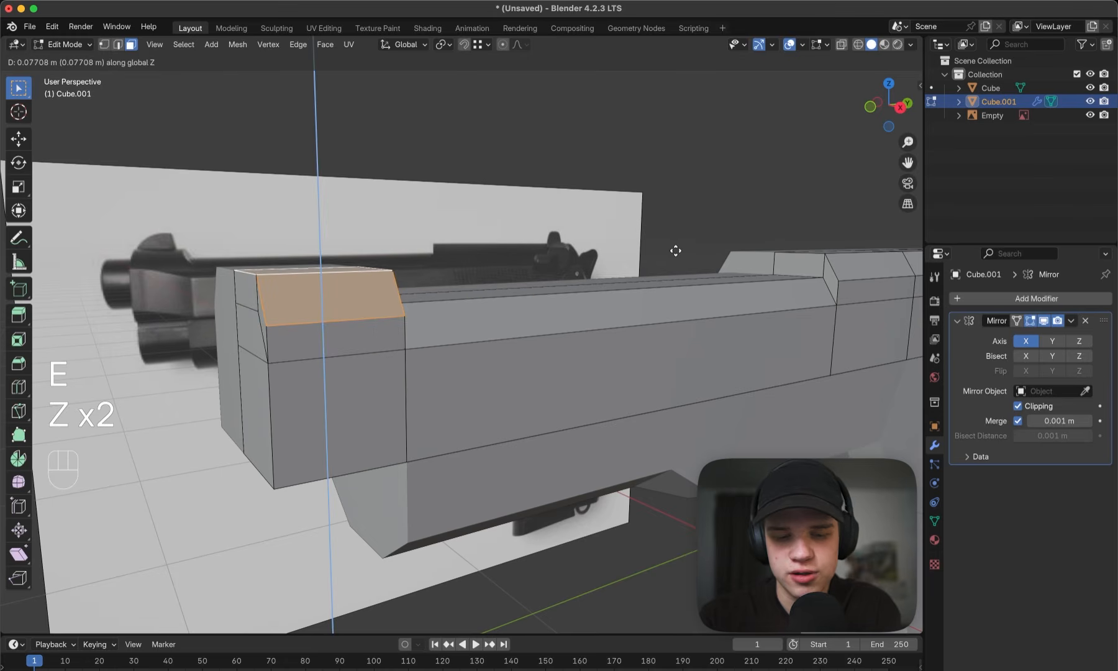
key(ctrl)
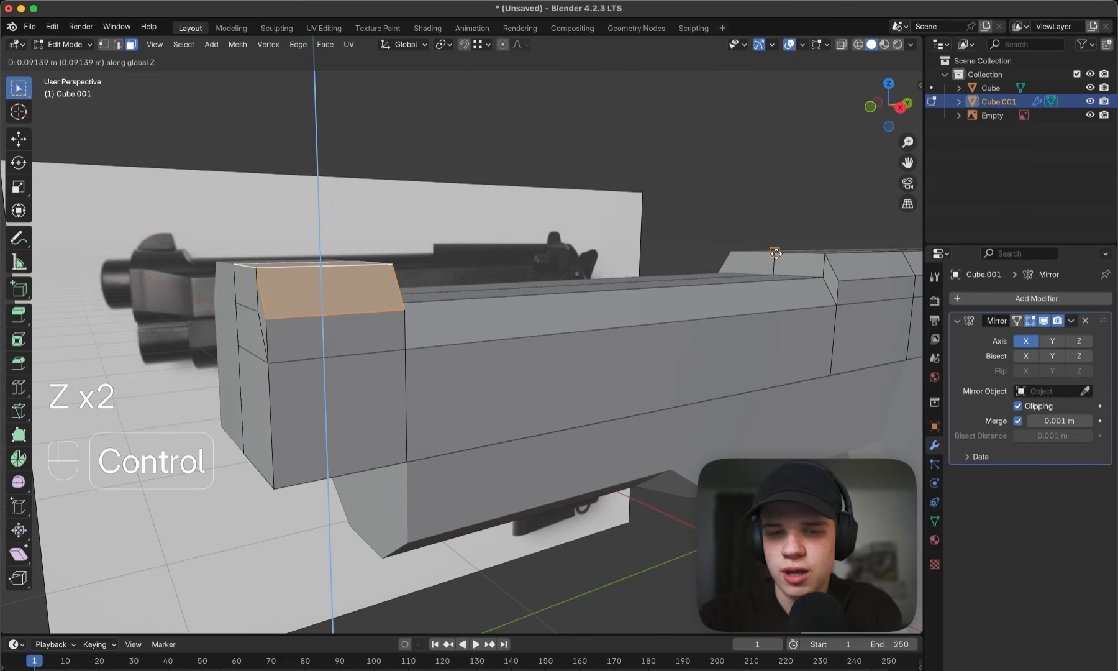
ctrl+click(776, 253)
- Examine the slide's raised front section against the reference from the side, then its overall shape in Object Mode
key(grave)
click(809, 254)
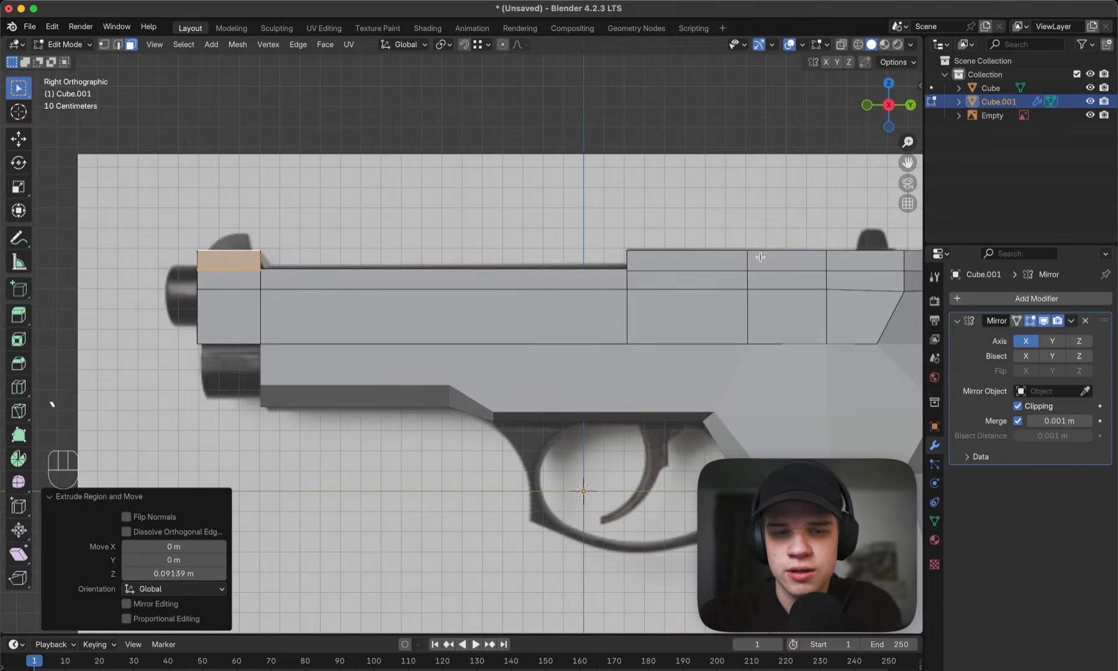
key(z)
key(z)
middle_drag(174, 266, 485, 297)
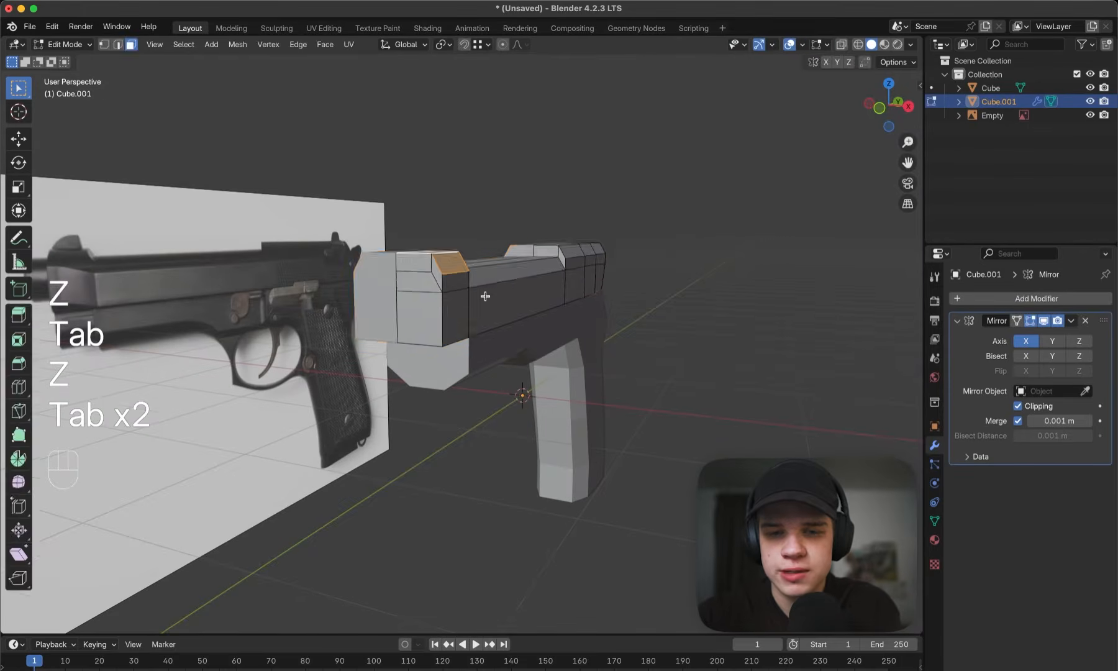
key(Tab)
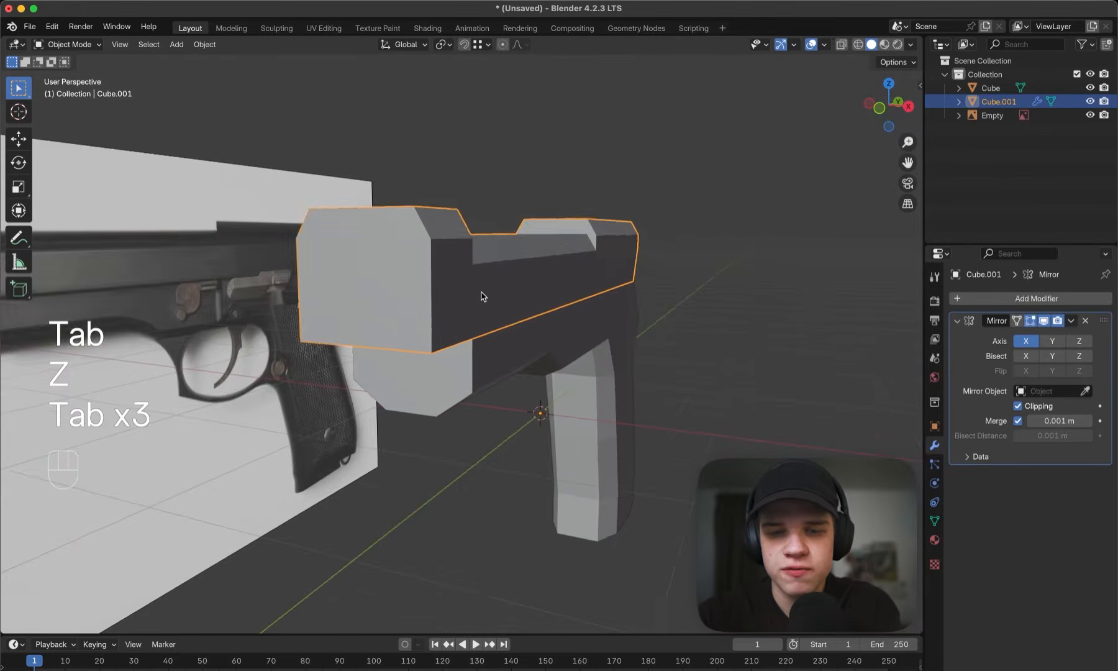
middle_drag(485, 296, 269, 285)
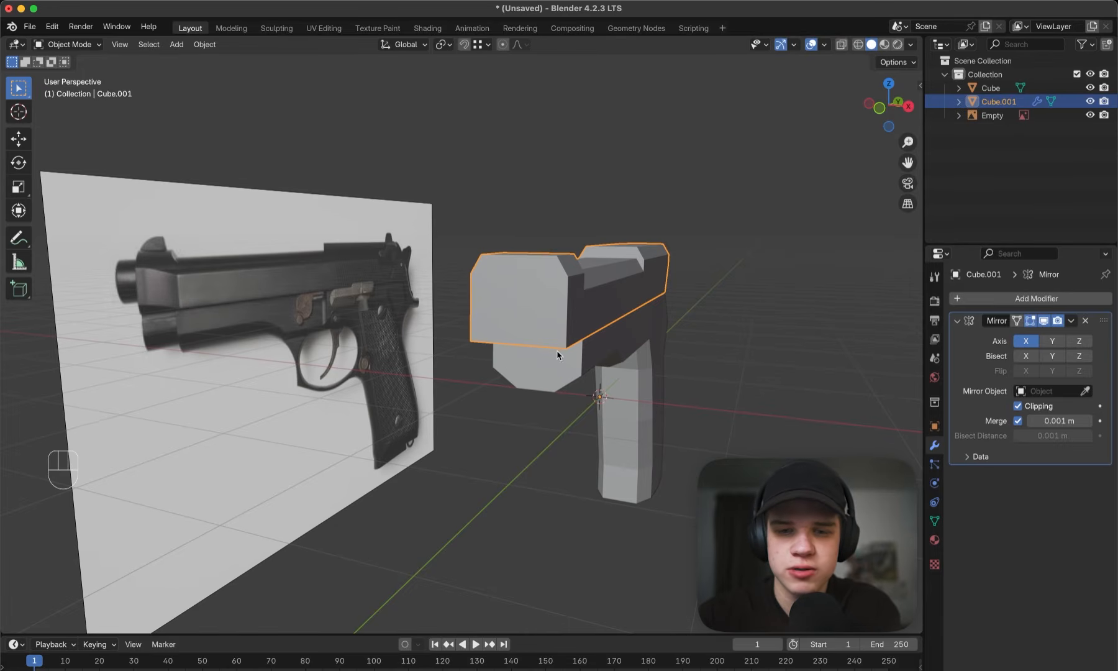
key(Tab)
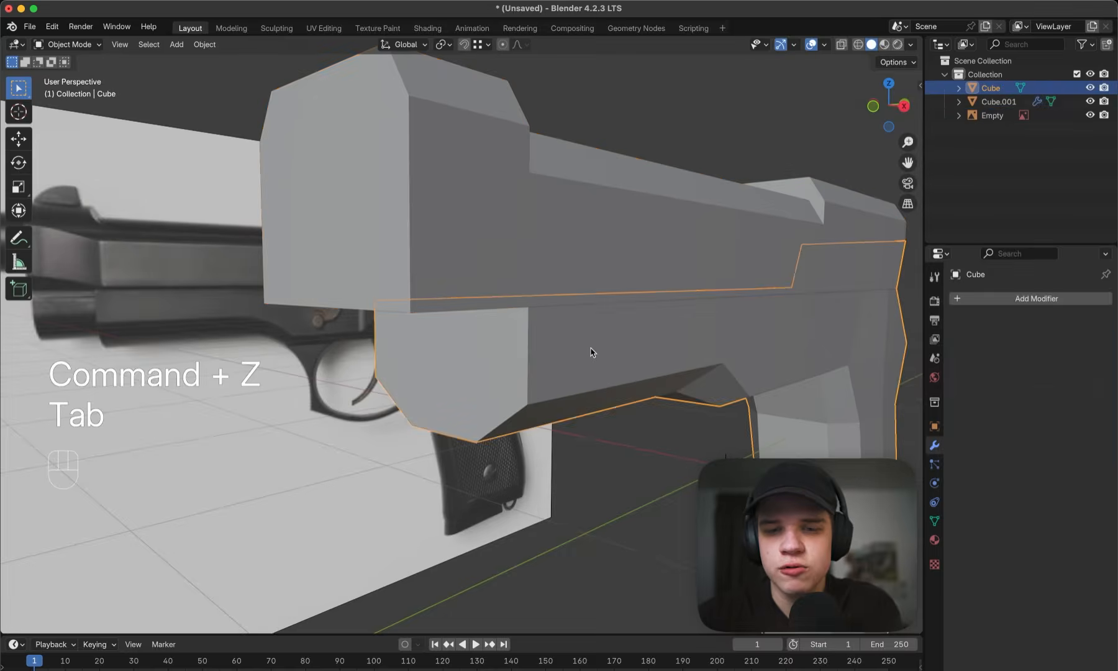
key(Tab)
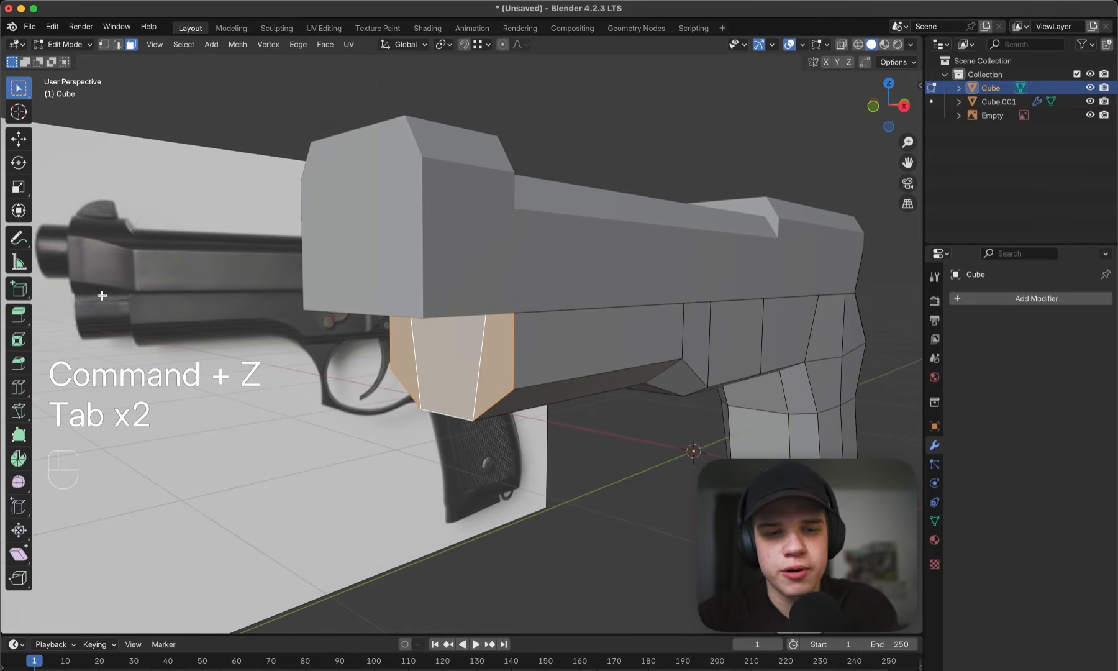
mouse_move(572, 275)
middle_down()
mouse_move(567, 263)
mouse_move(576, 293)
middle_up()
key(d)
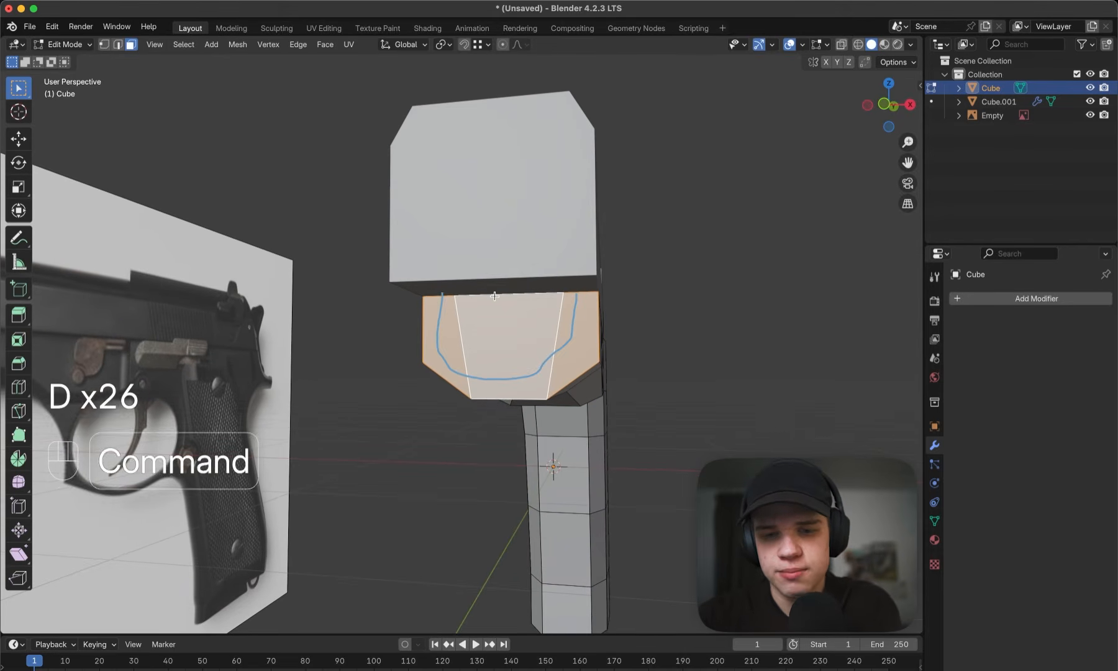
key(super+z)
key(i)
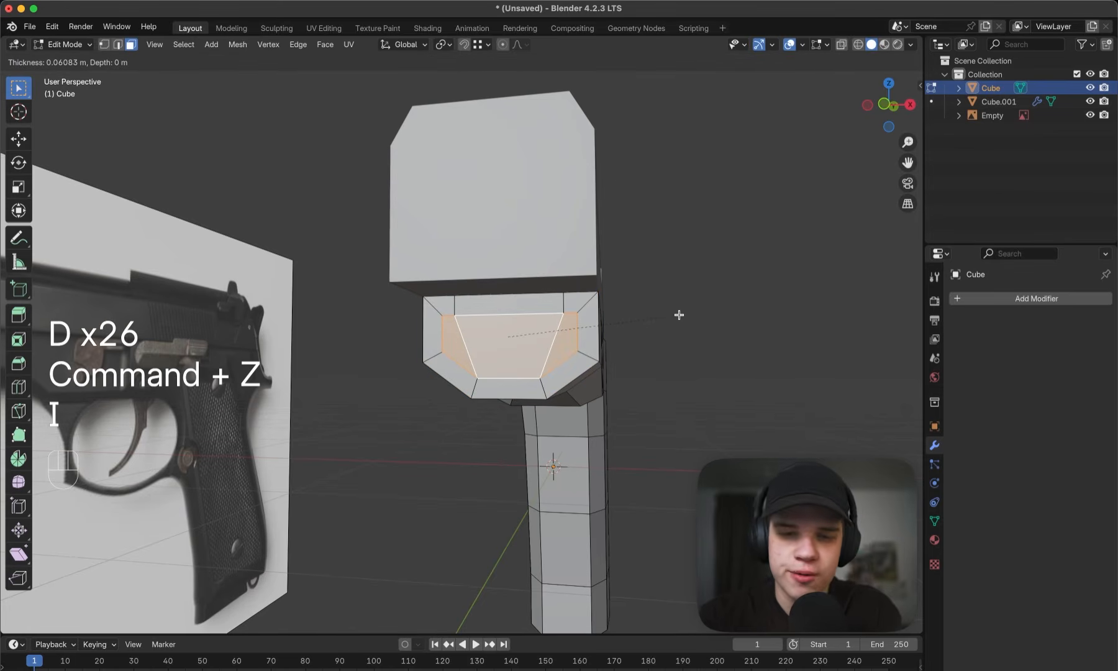
right_click(680, 315)
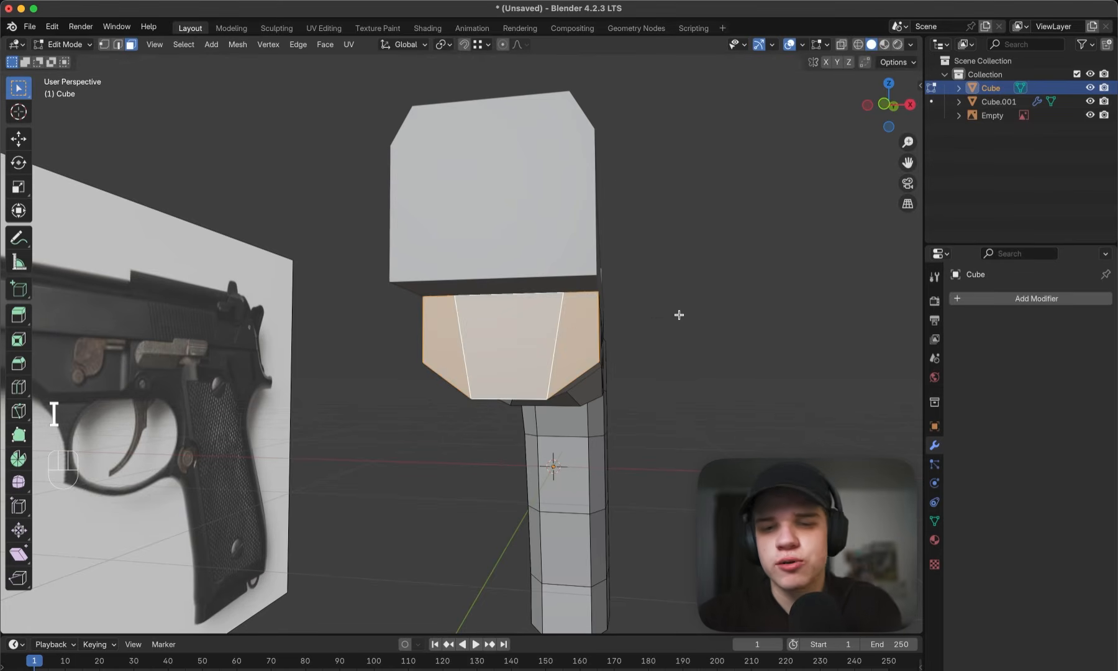
middle_drag(679, 315, 649, 317)
- Hide the slide and open the frame in Edit Mode
key(Tab)
click(509, 244)
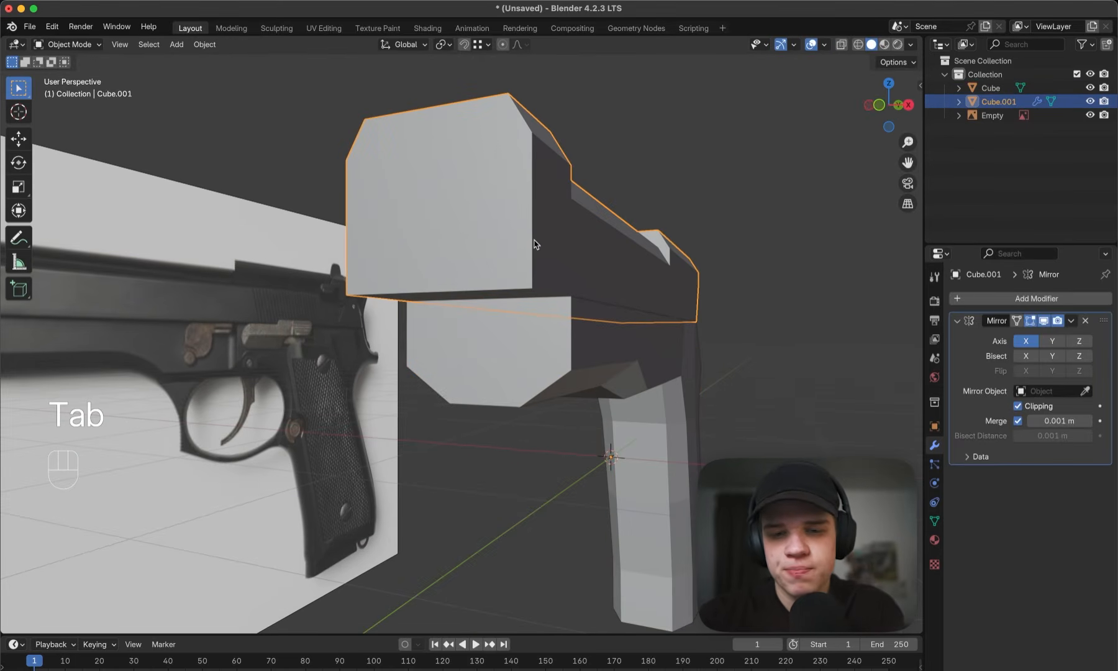
key(h)
middle_drag(561, 292, 570, 365)
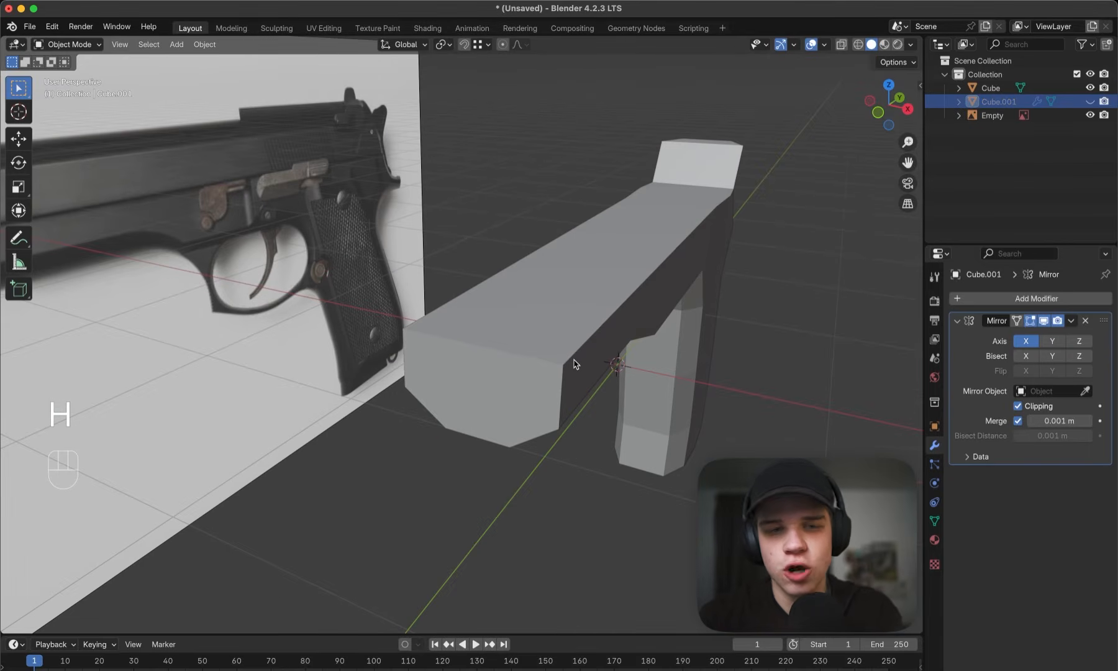
click(574, 364)
key(Tab)
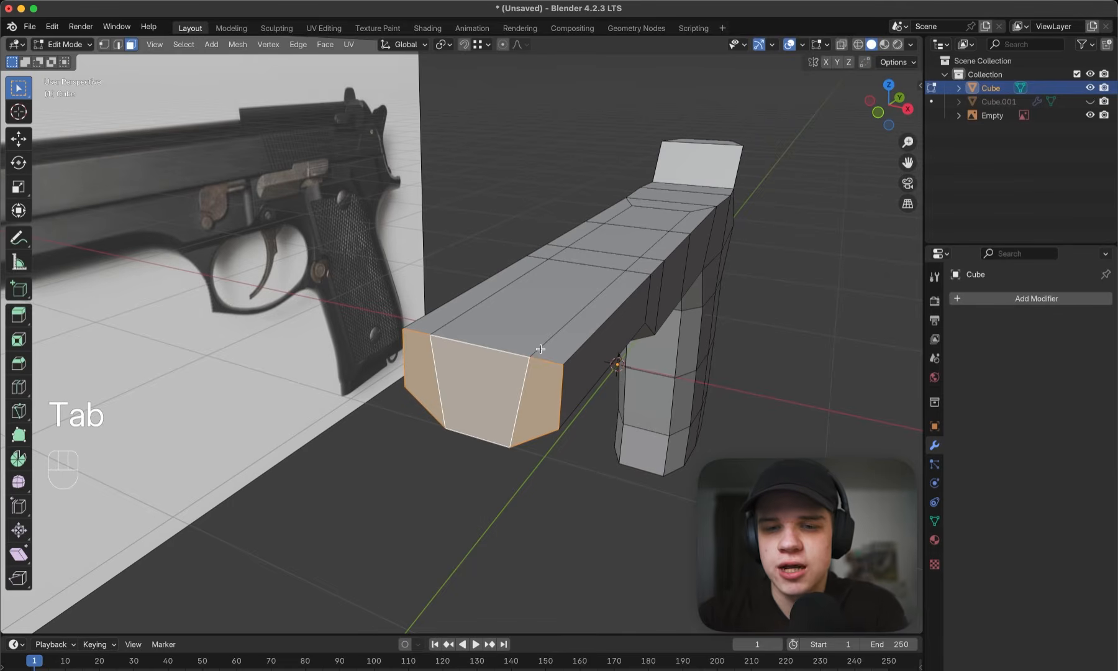
- Inset the frame's front end faces together with the top faces of its front section by about 0.058 m
shift+click(517, 324)
shift+click(467, 302)
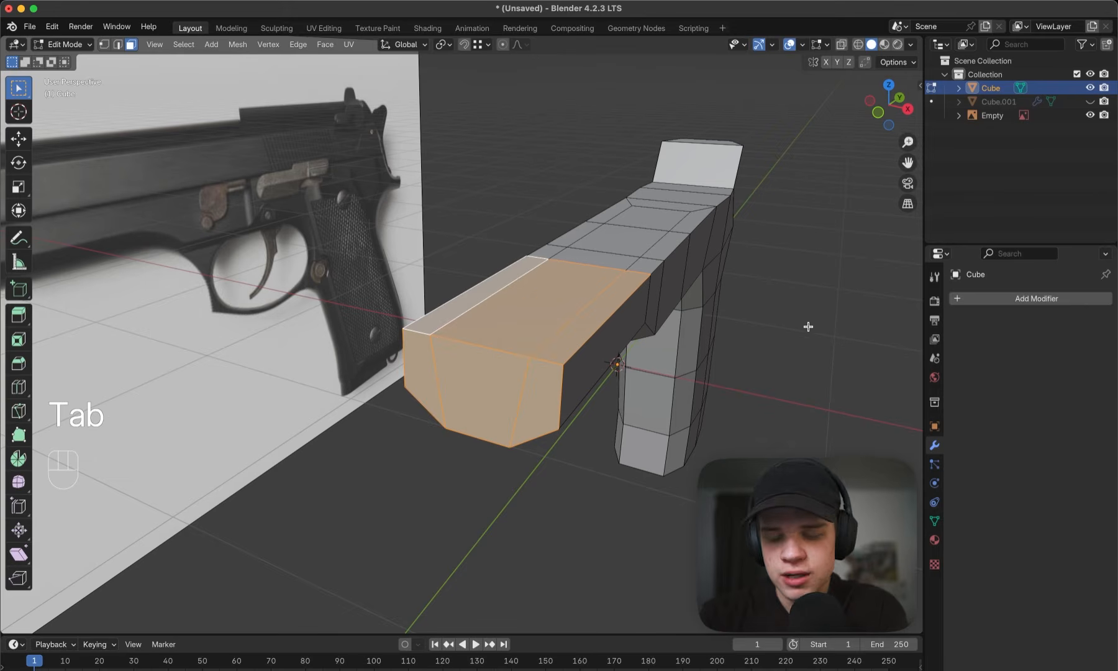
key(i)
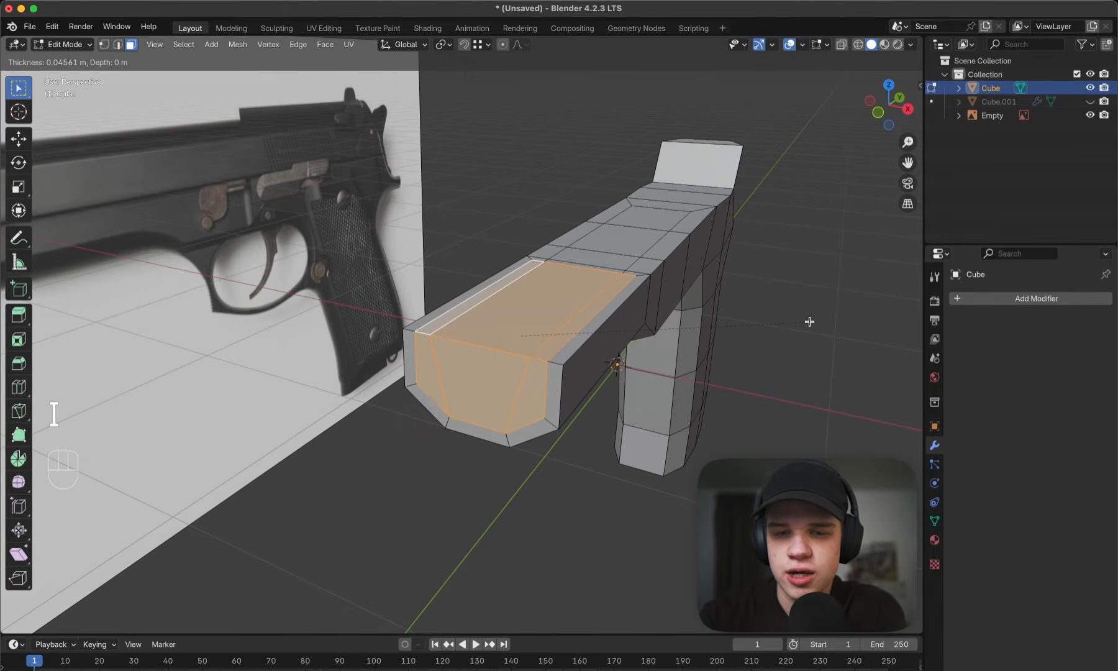
click(808, 322)
middle_drag(594, 200, 577, 270)
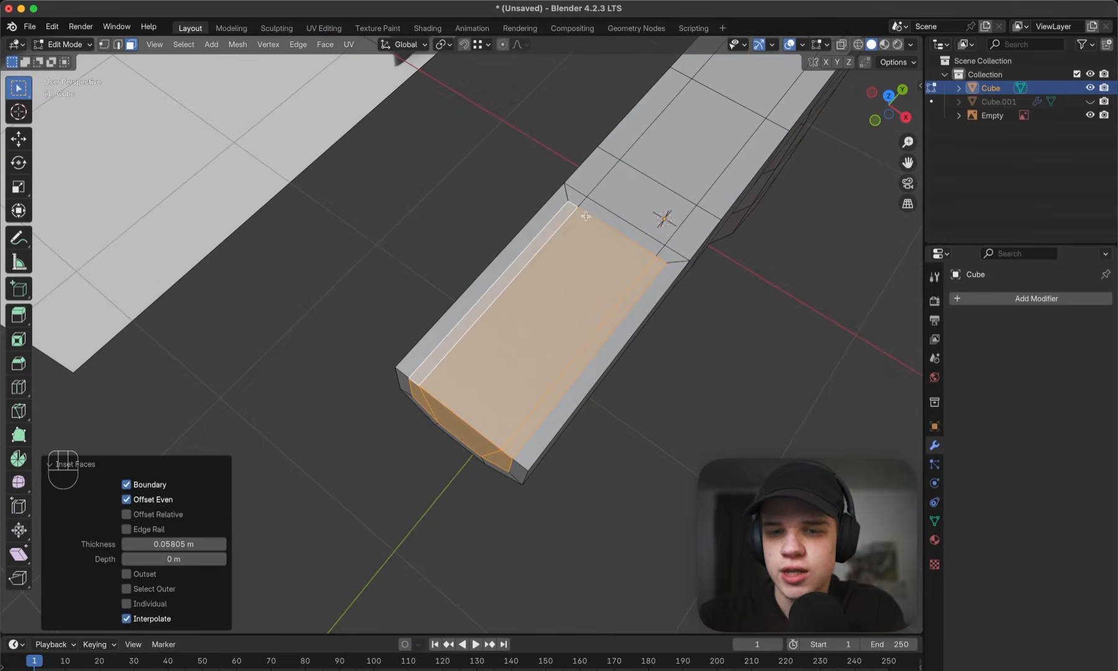
middle_drag(573, 322, 512, 334)
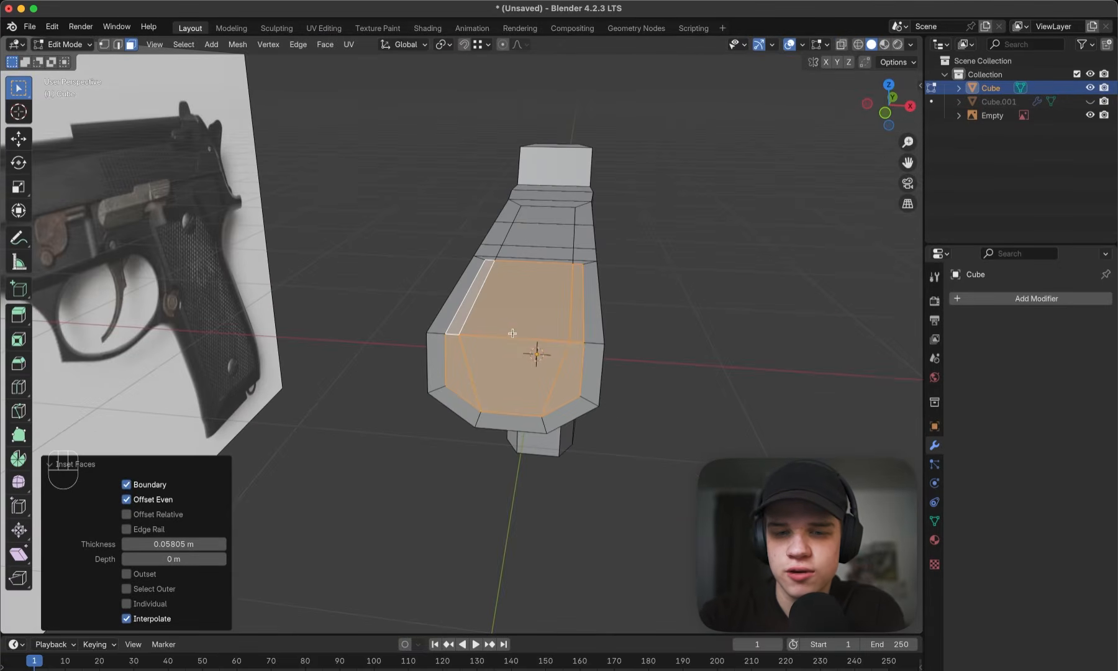
middle_drag(440, 341, 578, 345)
- Extrude the frame's three inset front end faces forward about 0.28 m to the frame's front edge in the reference image
scroll(535, 434, up, 5)
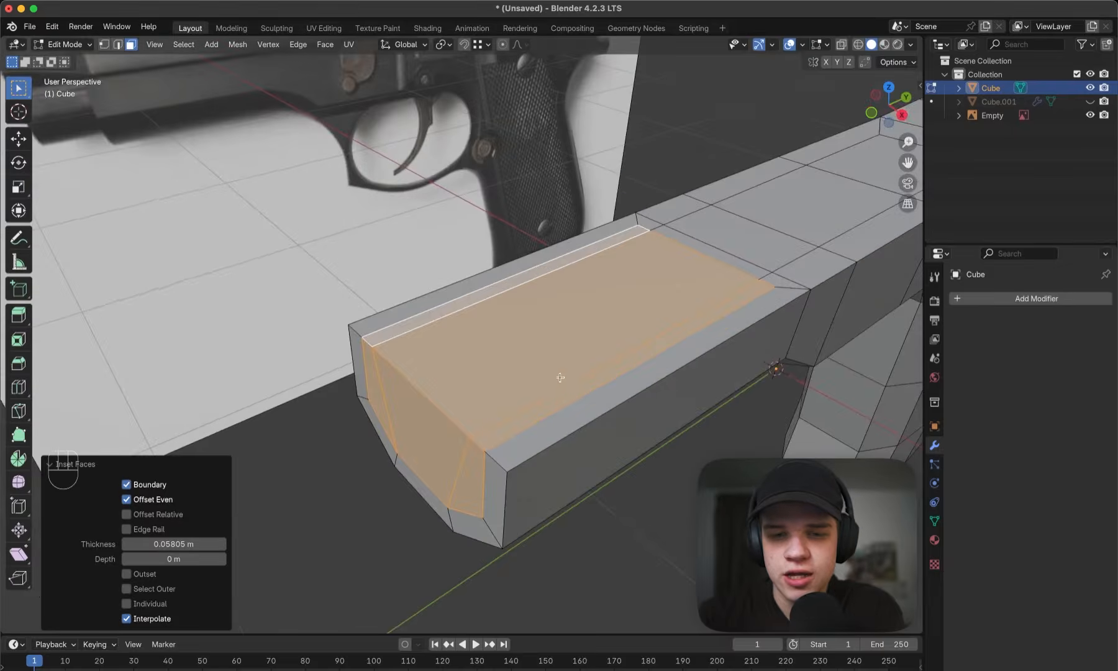
click(535, 433)
shift+click(479, 410)
shift+click(396, 390)
scroll(397, 389, down, 5)
middle_drag(485, 385, 535, 367)
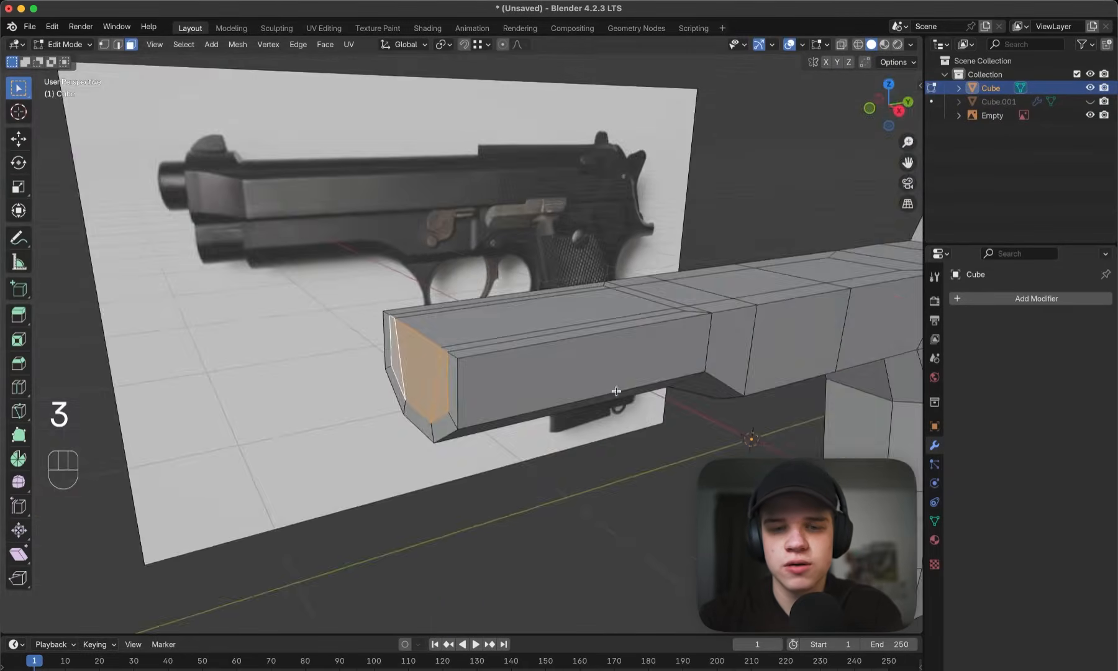
key(grave)
shift+middle_drag(615, 371, 659, 375)
scroll(659, 375, up, 3)
key(e)
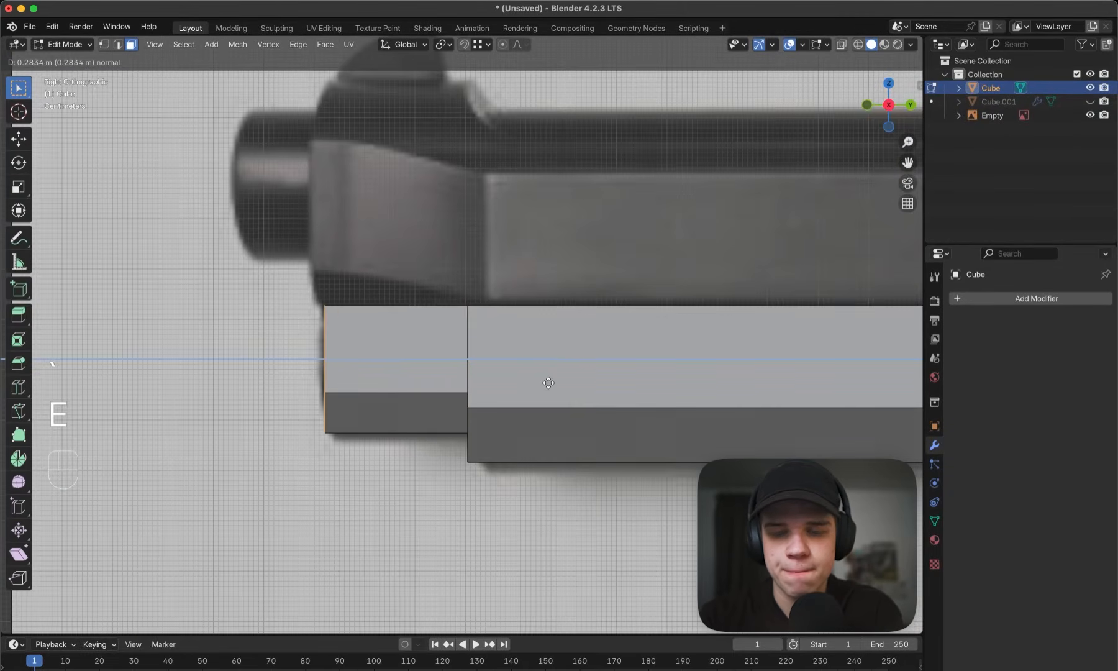
click(549, 384)
- Check the frame's new front section in Object Mode and unhide the slide
middle_drag(549, 384, 584, 359)
key(1)
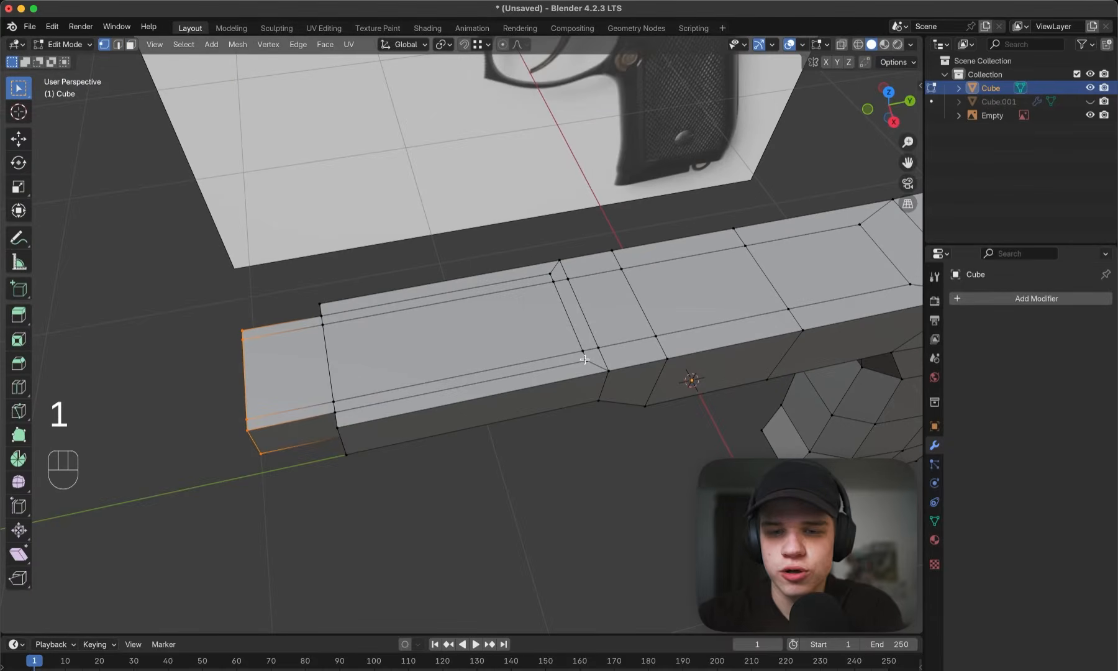
scroll(505, 362, down, 2)
middle_drag(492, 375, 524, 358)
key(Tab)
key(Tab)
key(Tab)
key(Tab)
key(Tab)
key(alt+h)
- Move the slide's front end vertices back about 0.029 m along global Y in side wireframe view, and restore solid shading
click(527, 324)
key(grave)
key(z)
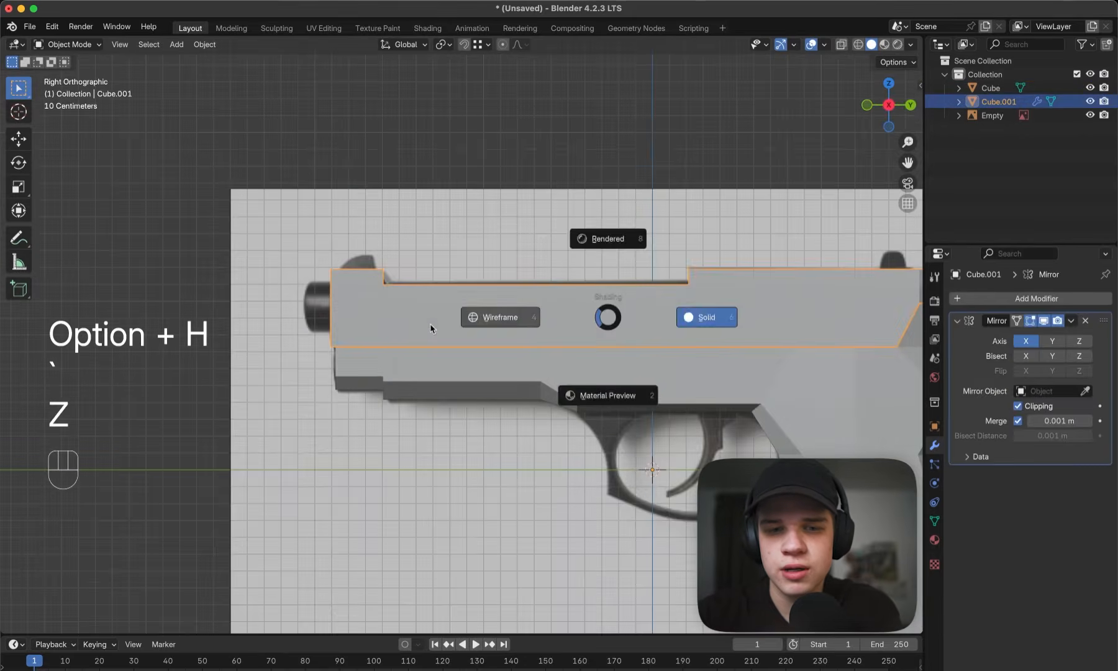
key(Tab)
scroll(130, 326, up, 3)
key(1)
drag(413, 433, 493, 124)
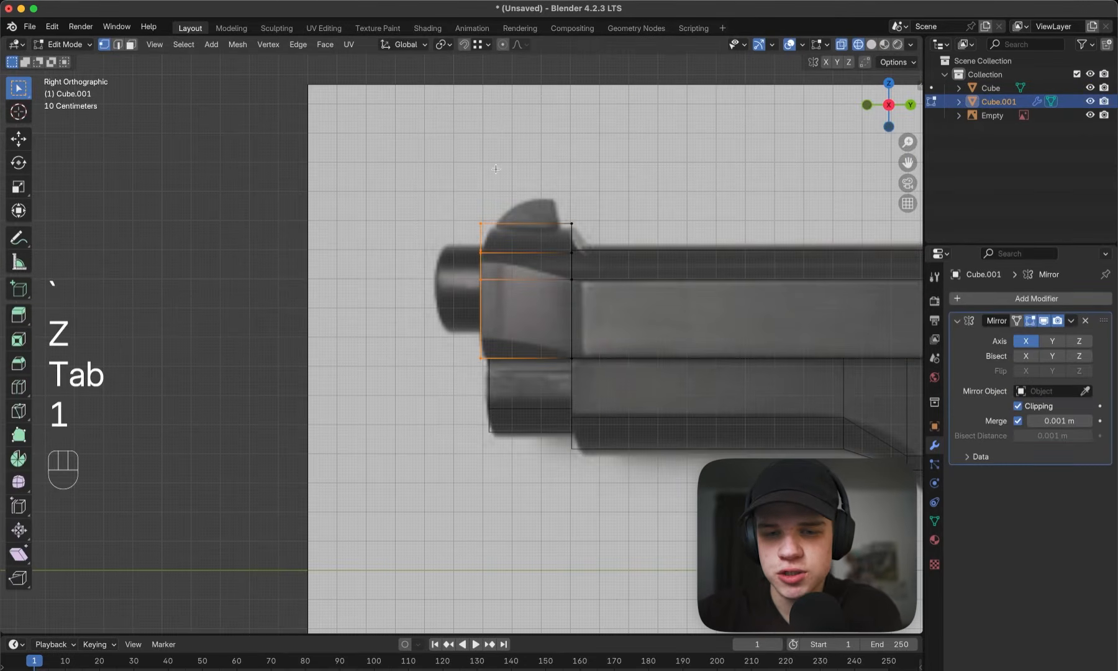
scroll(495, 141, up, 2)
key(g)
key(y)
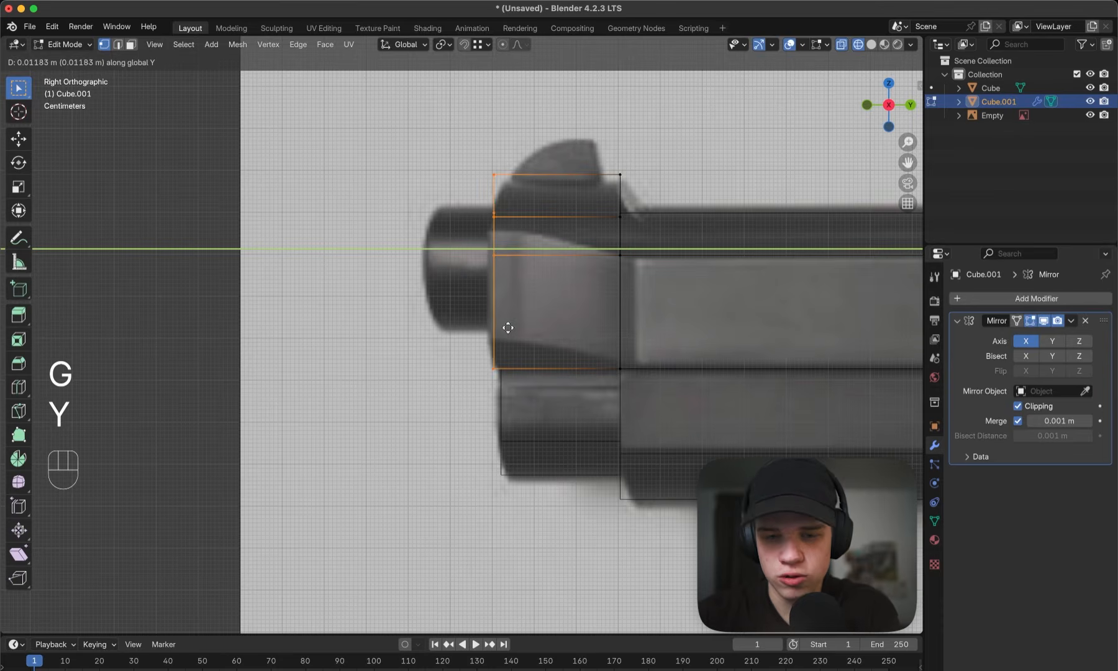
ctrl+click(502, 369)
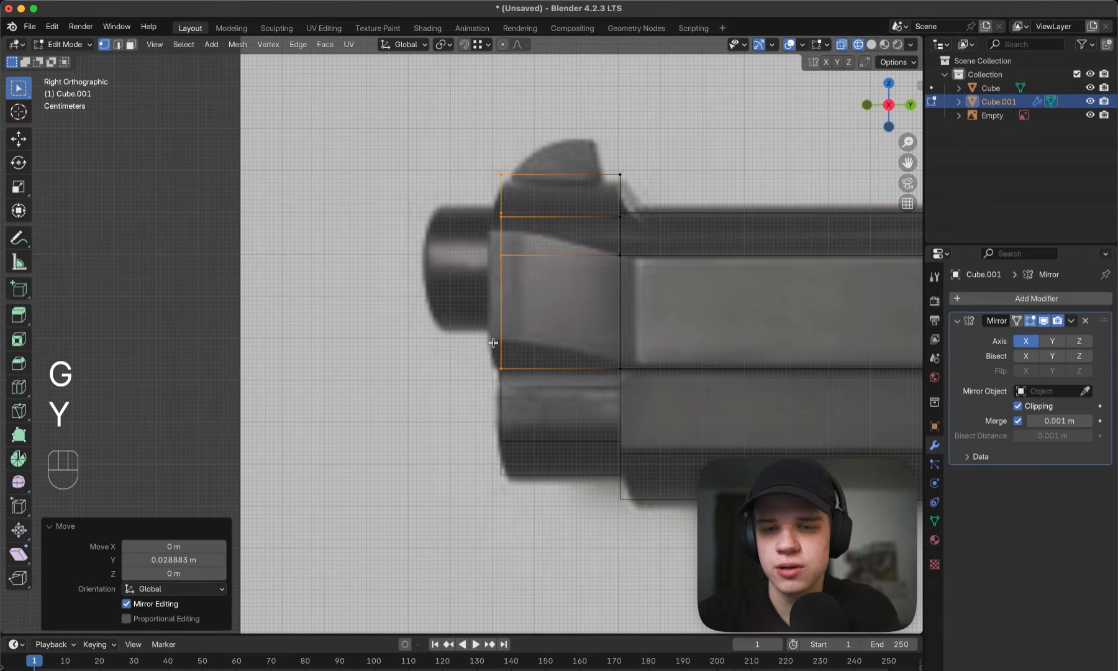
key(Tab)
key(z)
key(Tab)
- Snap the 3D cursor to the vertex on the slide front's centre line, level with the lower edge of its bevel
middle_drag(585, 329, 630, 328)
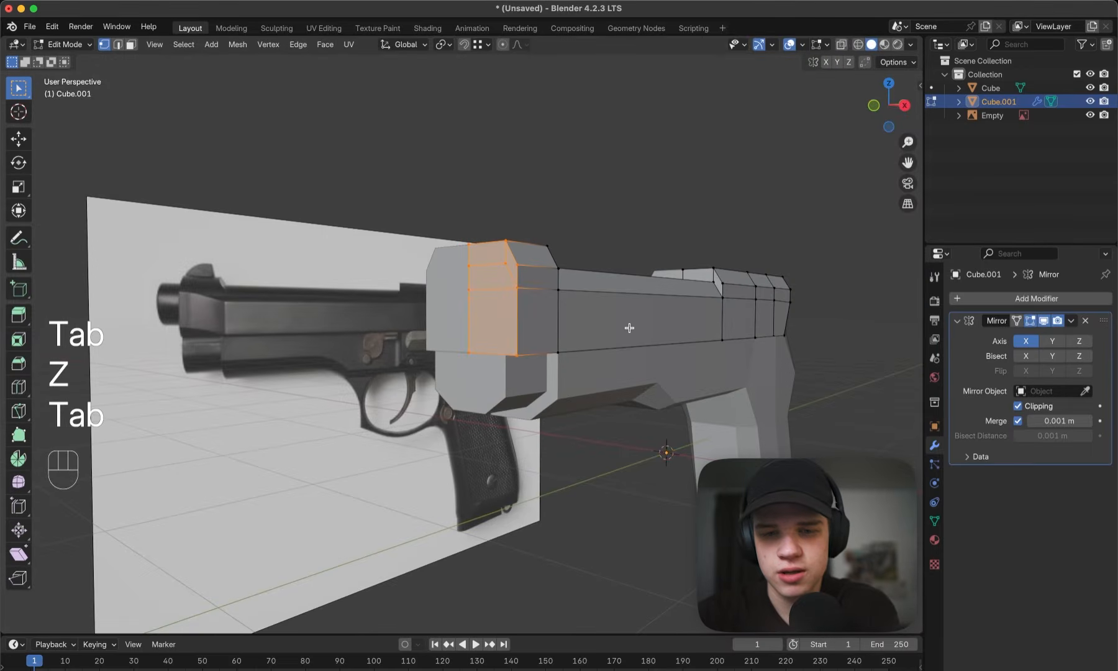
middle_drag(429, 317, 467, 313)
scroll(478, 313, up, 1)
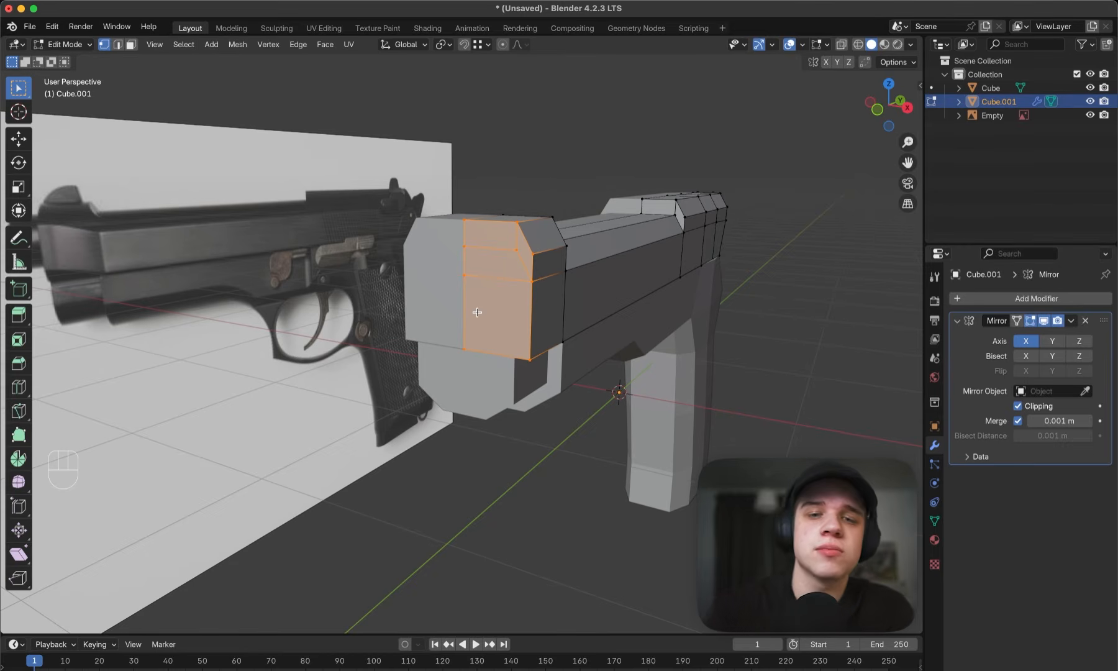
click(457, 276)
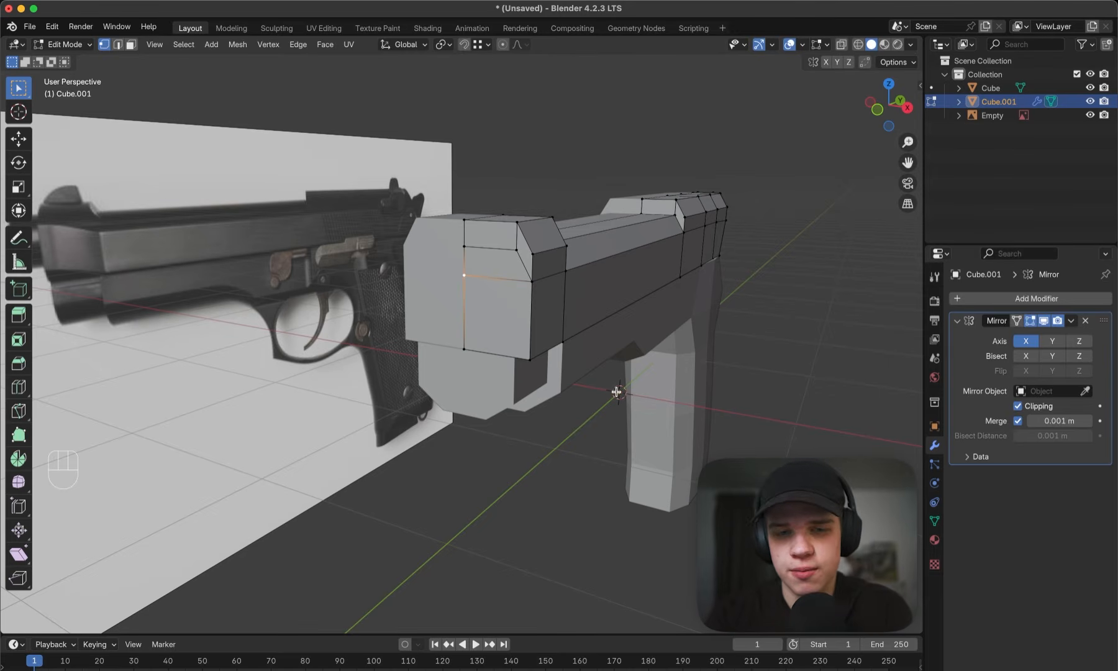
middle_drag(409, 289, 406, 285)
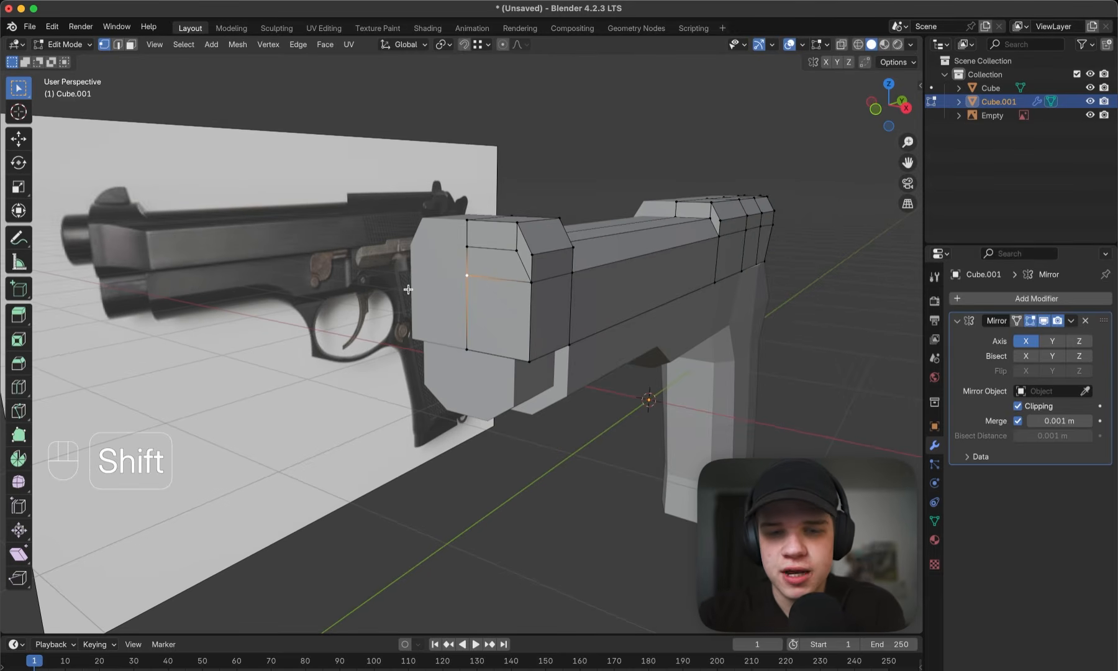
key(shift+s)
click(402, 366)
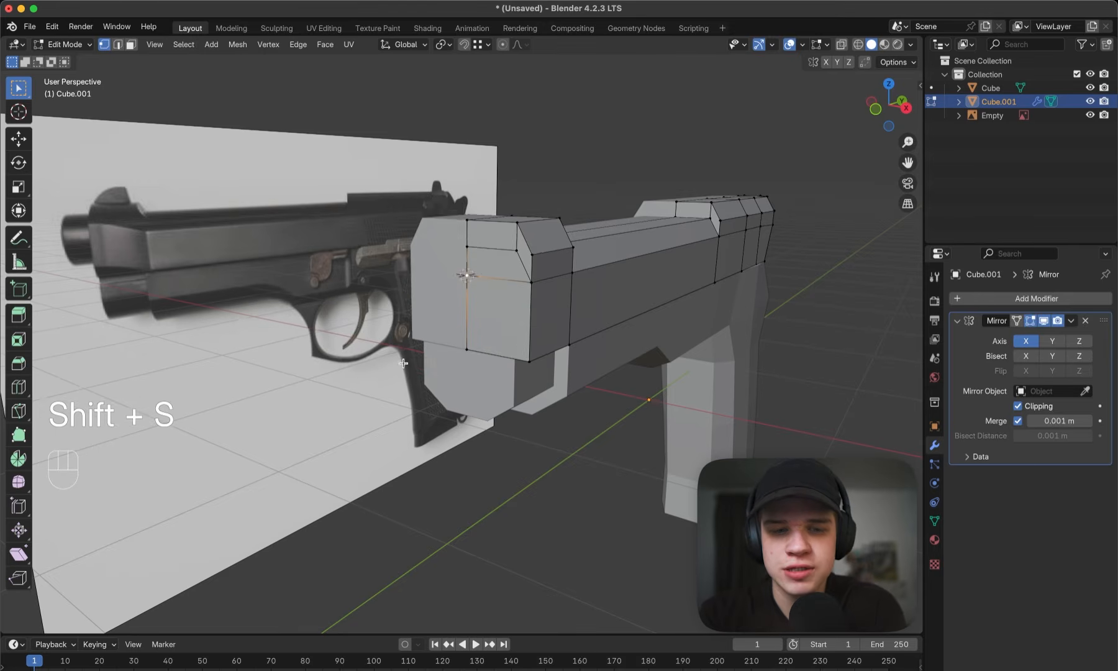
scroll(467, 322, up, 6)
middle_drag(466, 321, 443, 327)
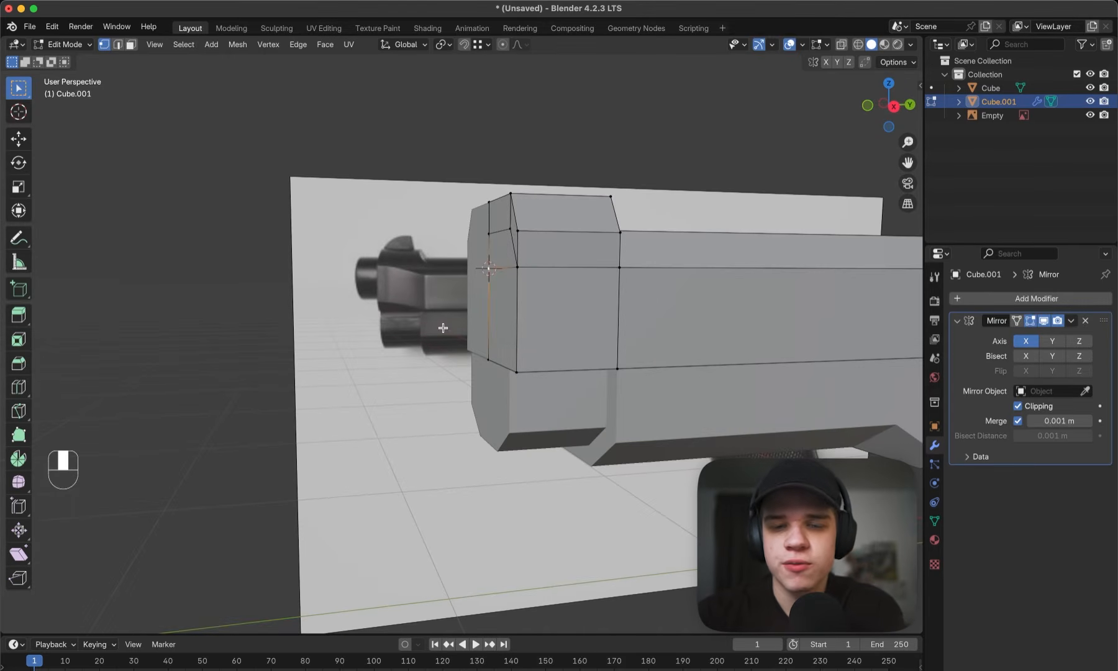
- Add a mesh circle with 8 vertices at the 3D cursor in Object Mode
key(Tab)
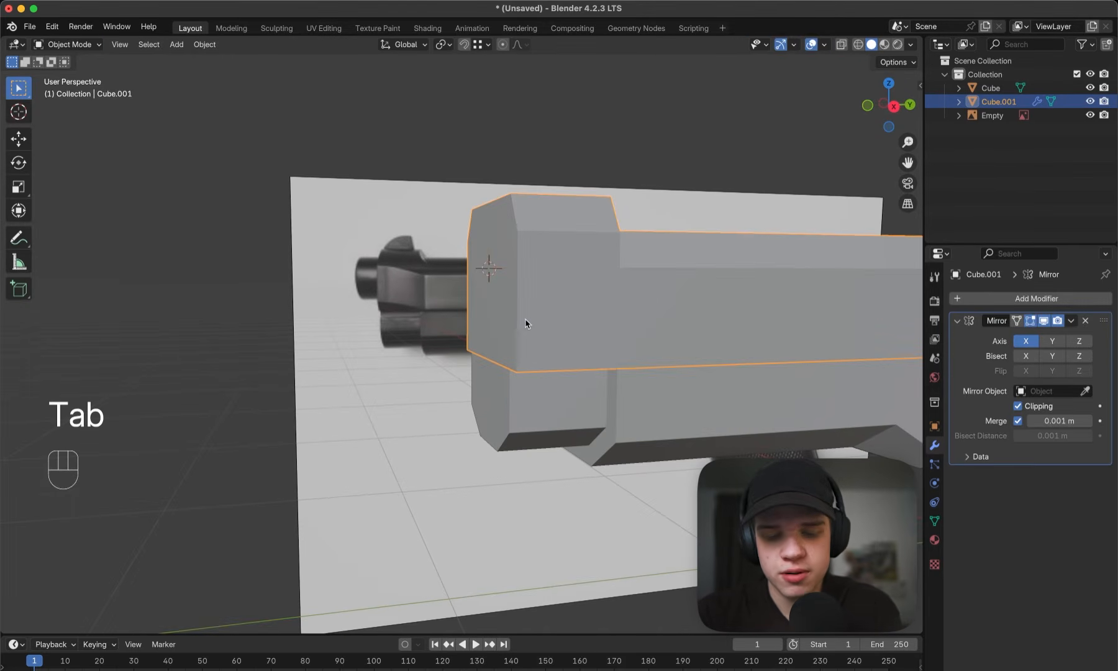
key(shift+a)
mouse_move(525, 323)
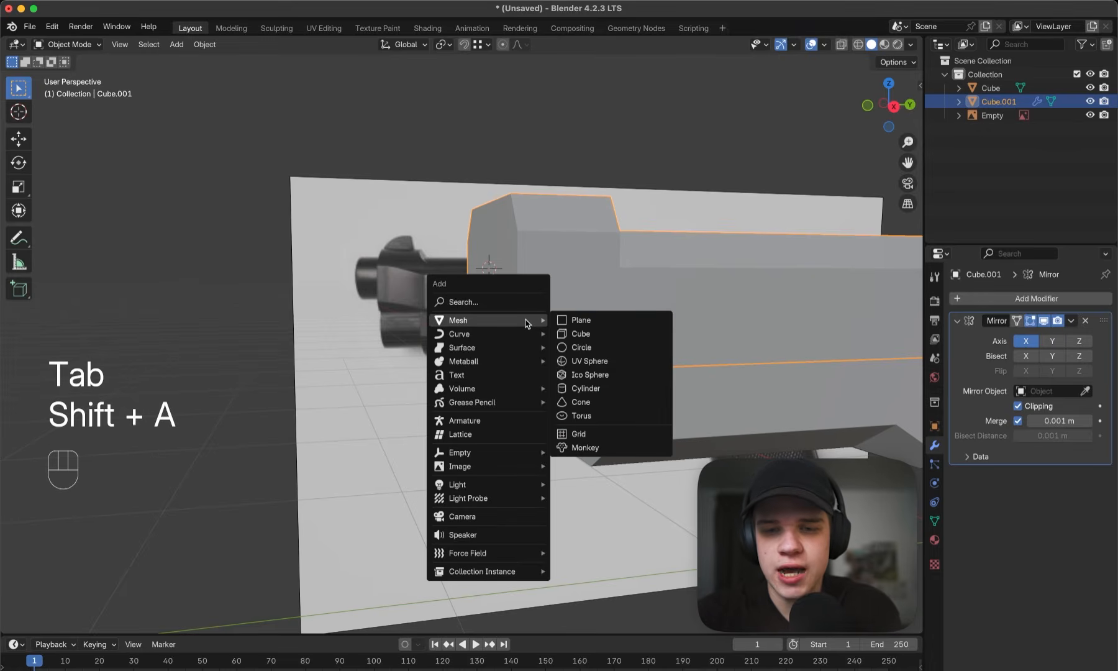
click(595, 352)
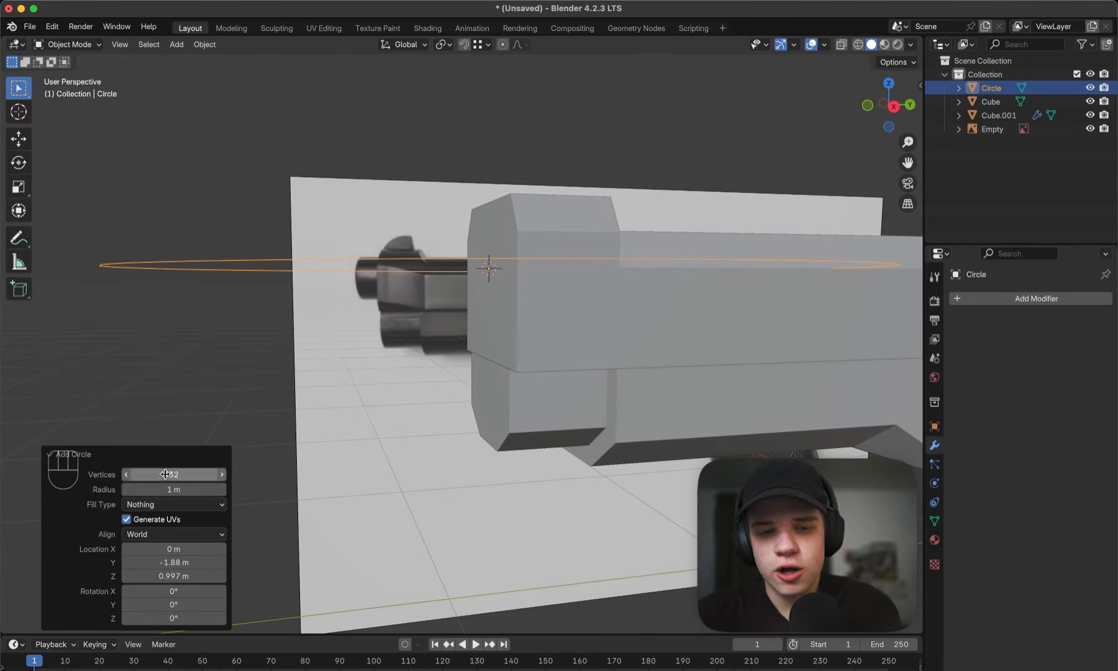
middle_drag(486, 227, 470, 283)
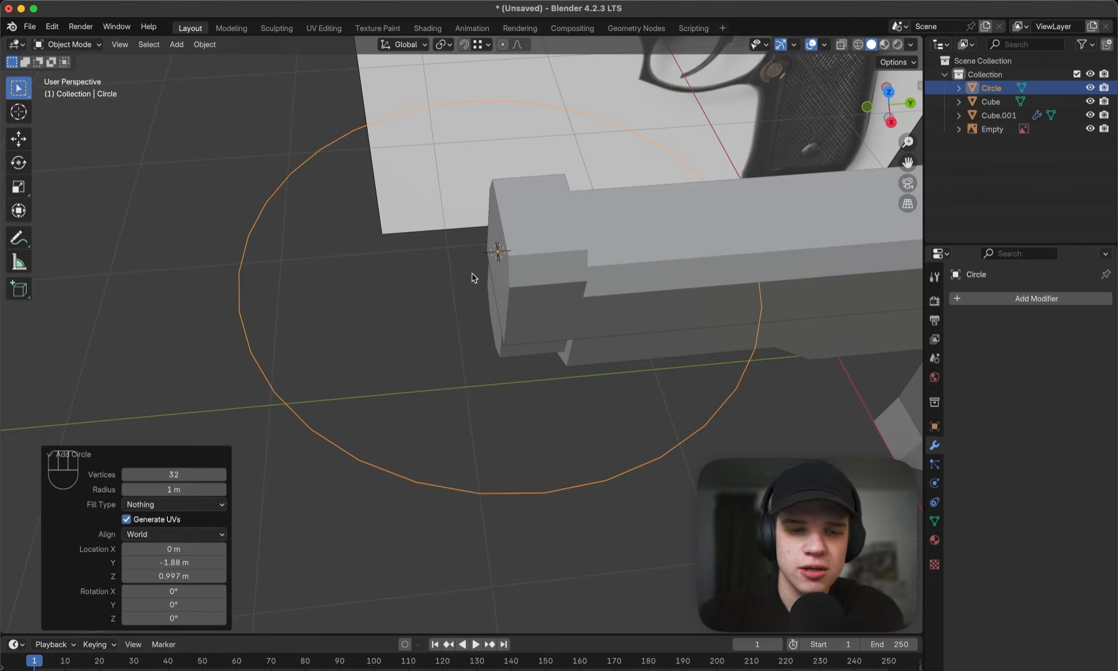
click(174, 474)
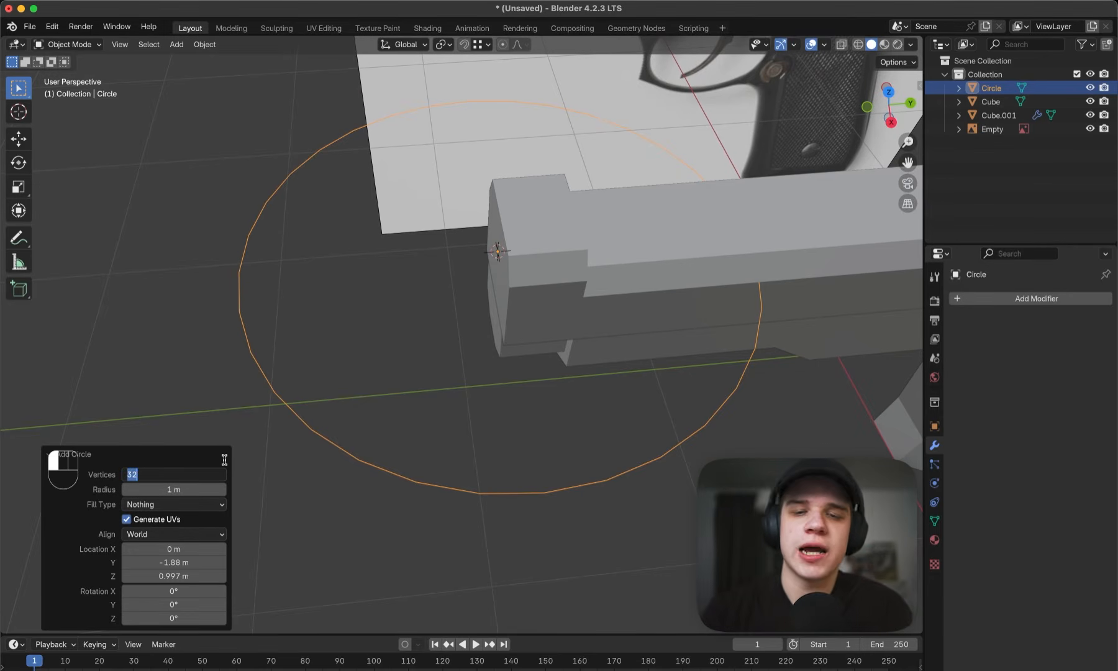
key(Return)
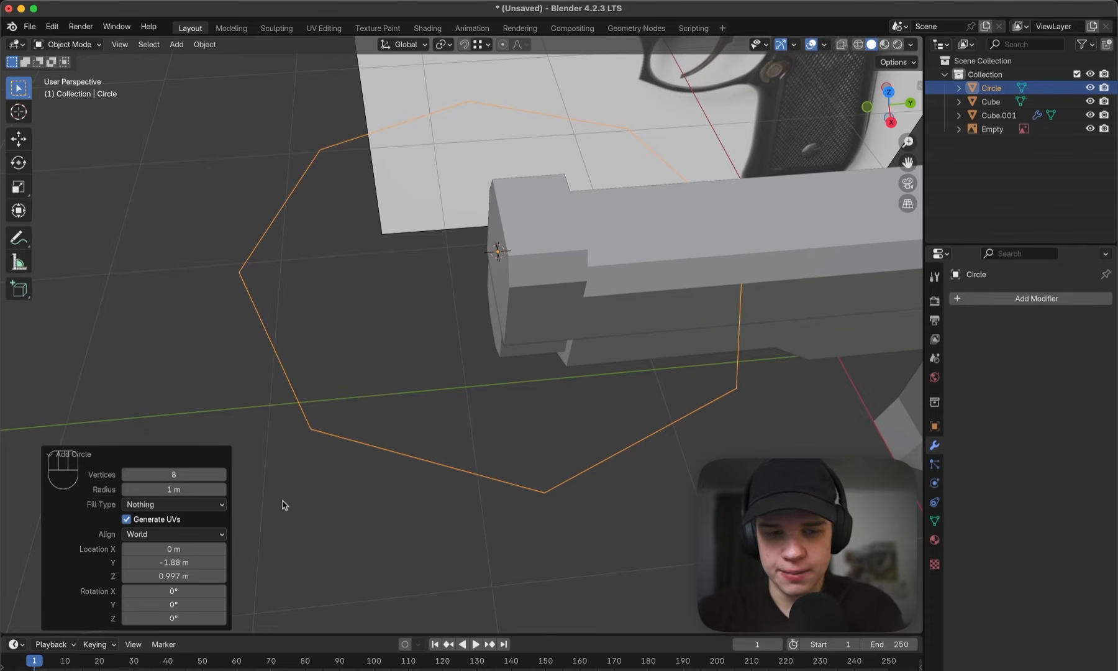
click(179, 475)
key(Return)
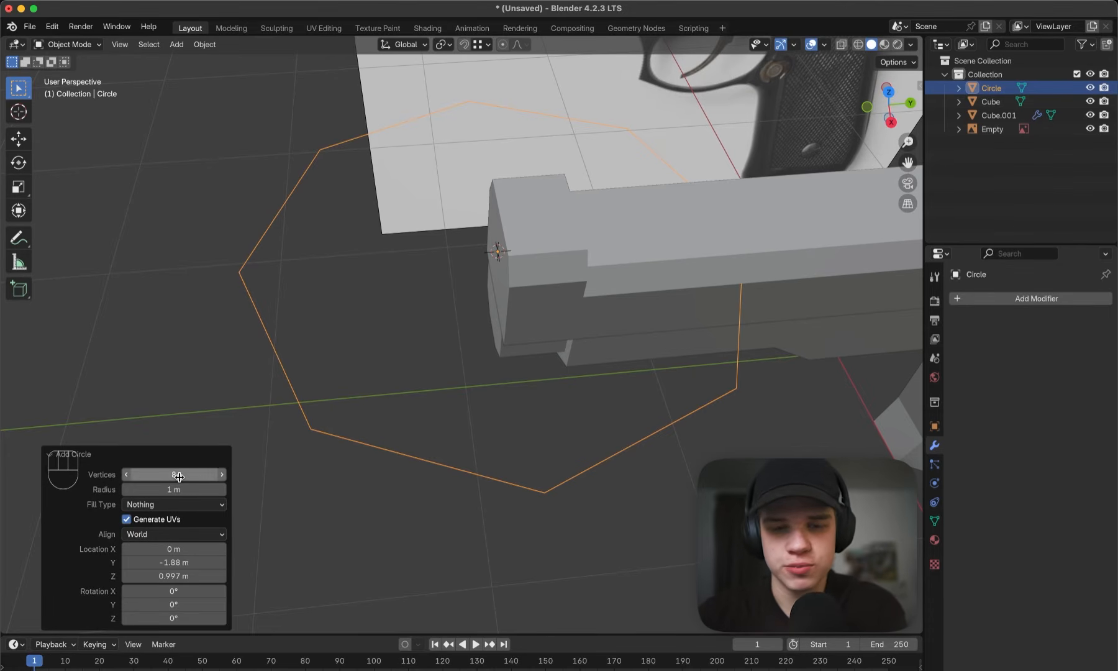
- Rotate the circle 90° about the global X axis
key(r)
key(x)
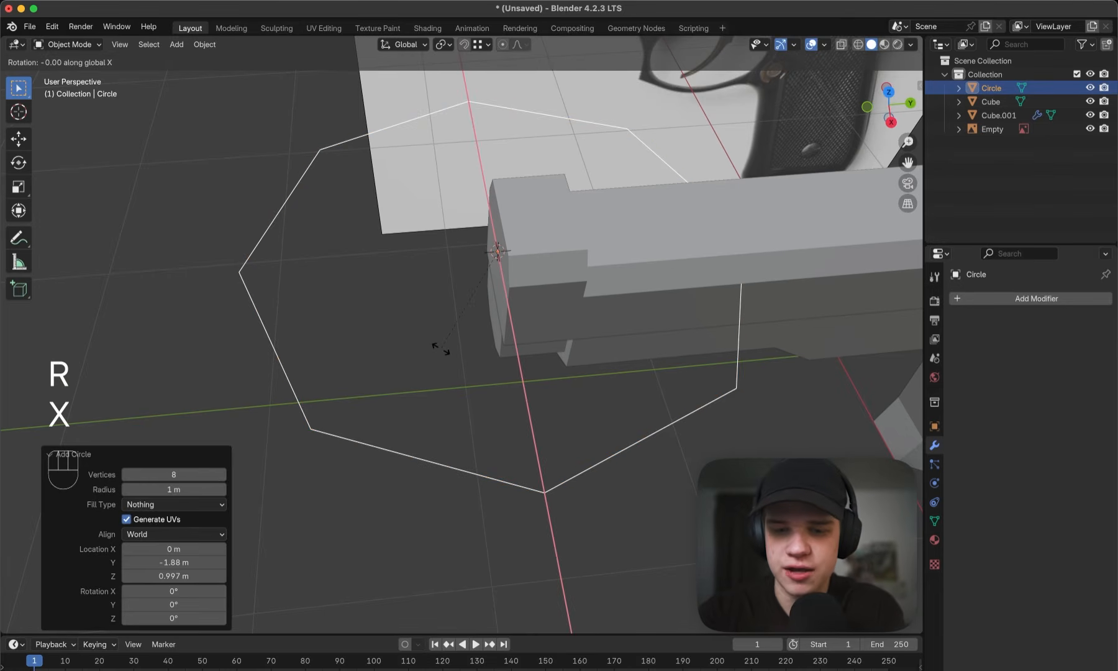
key(9)
key(0)
key(Return)
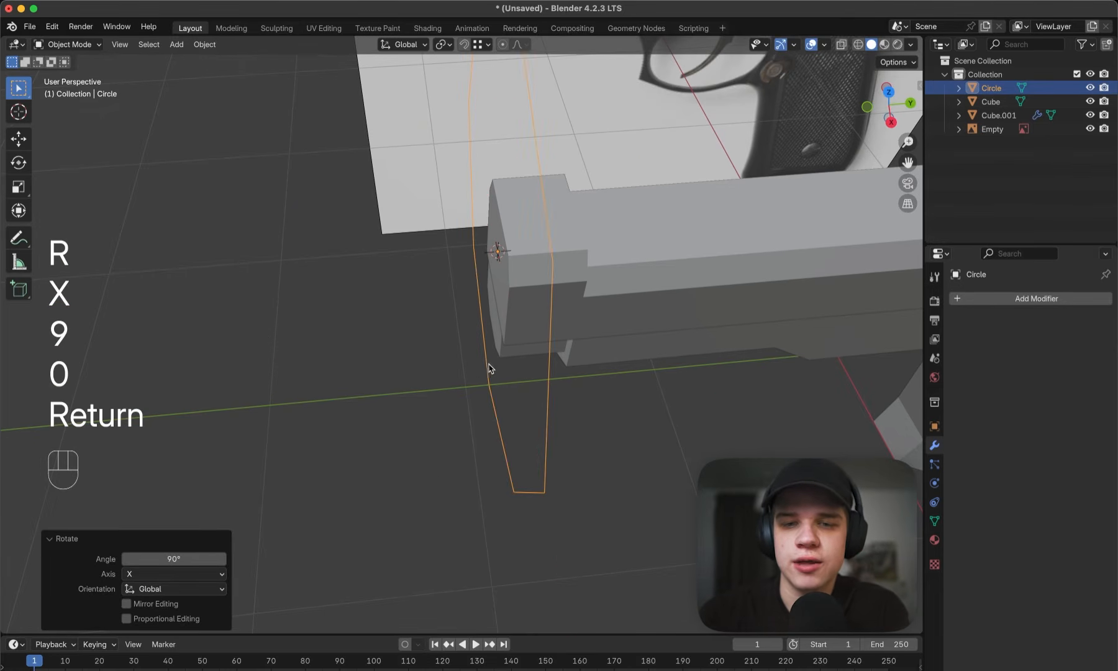
middle_drag(488, 369, 450, 305)
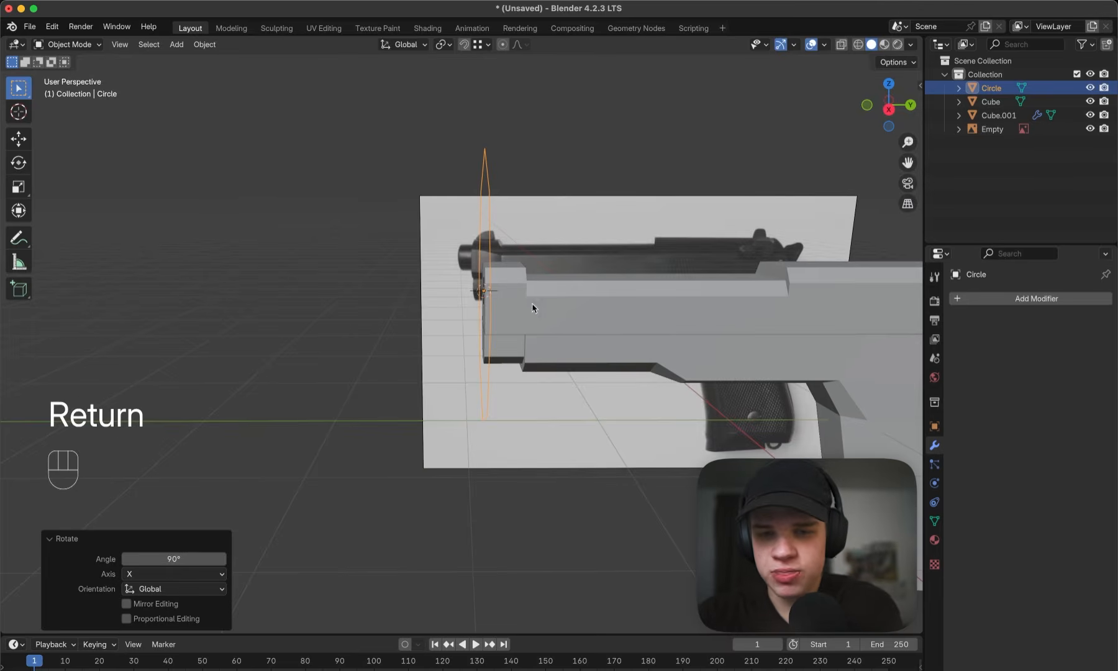
- Scale the circle down in right side view towards the reference barrel's diameter, finishing with a second scale of 0.849
key(grave)
click(642, 292)
scroll(724, 243, up, 5)
key(s)
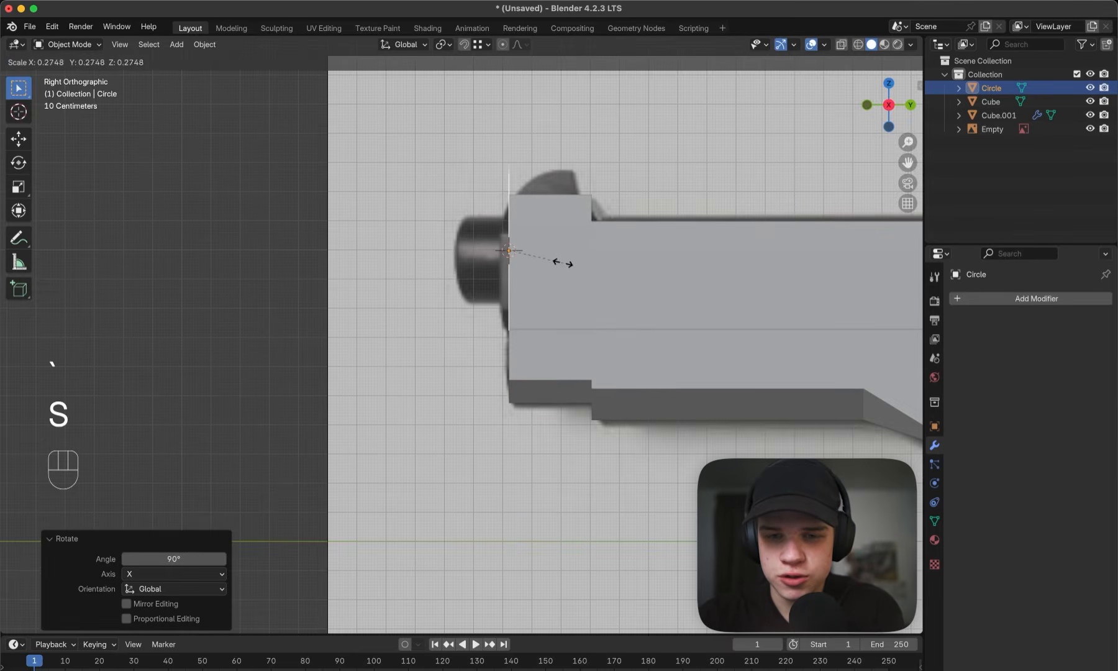
click(540, 261)
scroll(696, 255, up, 3)
key(s)
click(670, 255)
key(z)
click(583, 252)
shift+middle_drag(583, 252, 622, 336)
key(z)
click(646, 331)
- Lower the circle about 0.013 m along global Z in side wireframe view to approach the reference barrel's centre
key(grave)
click(666, 321)
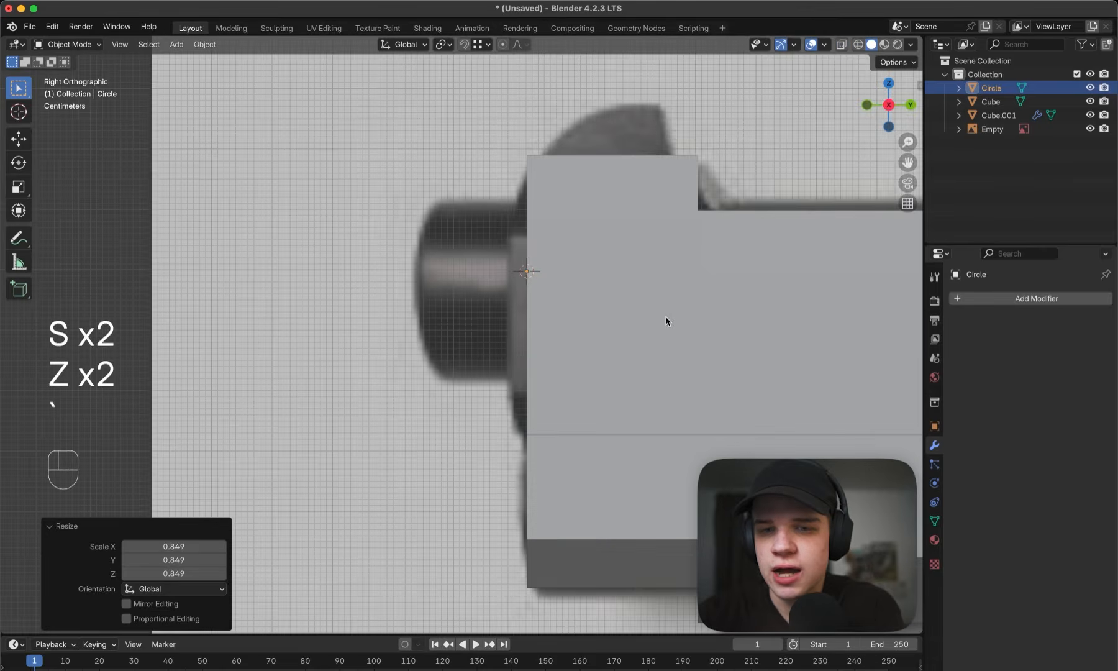
key(z)
click(561, 310)
key(g)
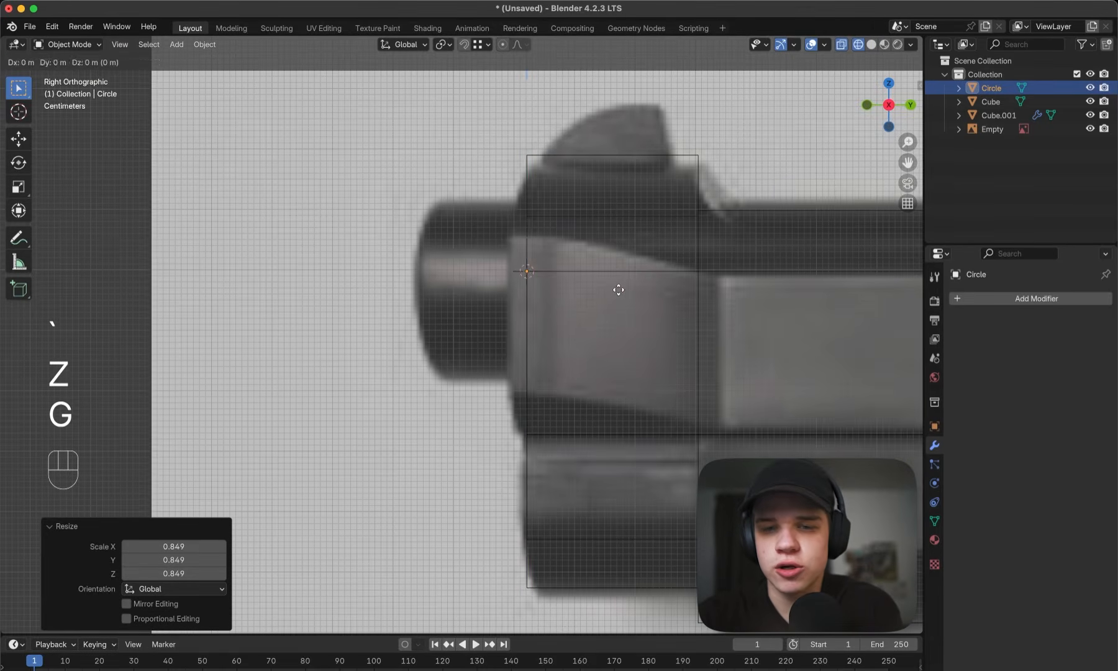
key(z)
click(617, 295)
middle_drag(617, 295, 638, 310)
- Lower the circle about 0.006 m further along global Z in side view
key(grave)
click(682, 299)
key(g)
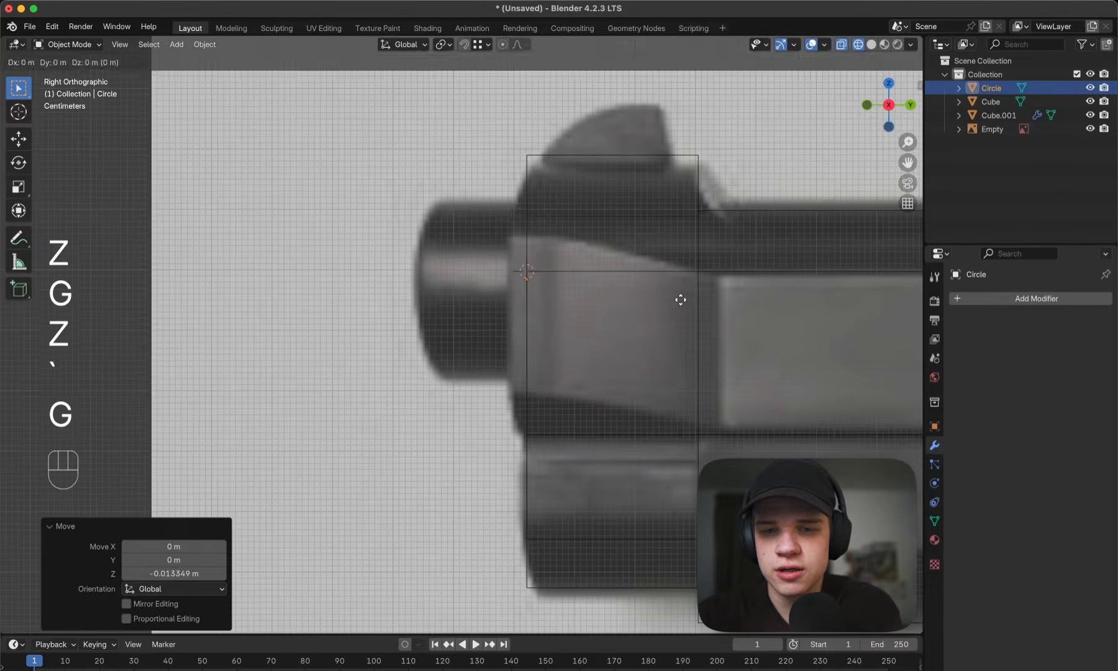
key(z)
click(540, 297)
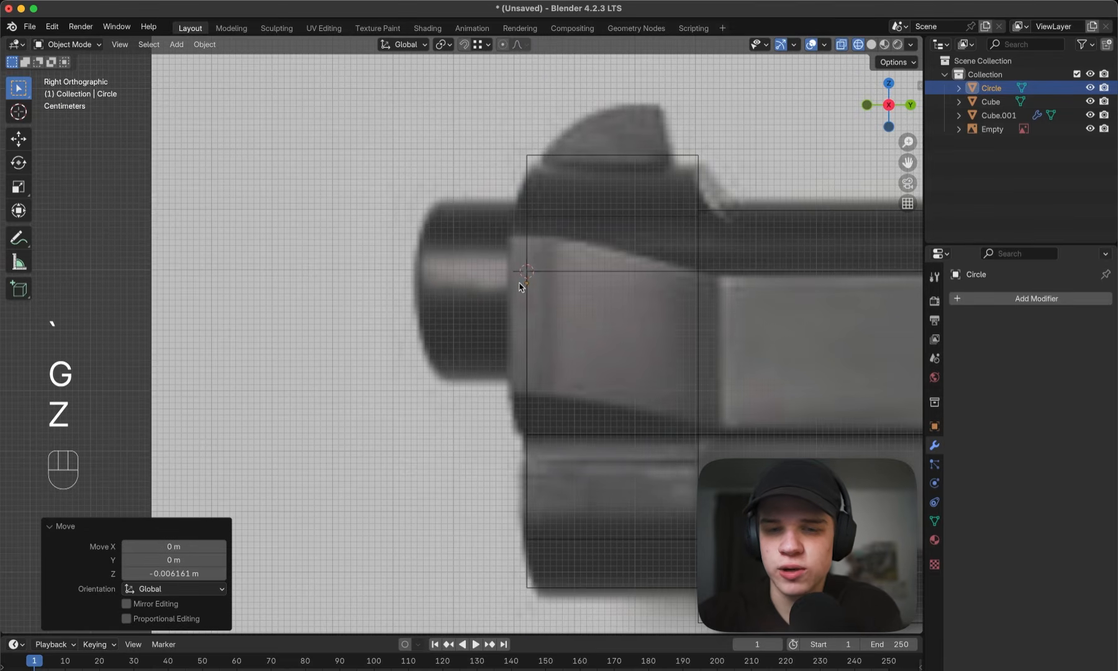
middle_drag(530, 286, 537, 295)
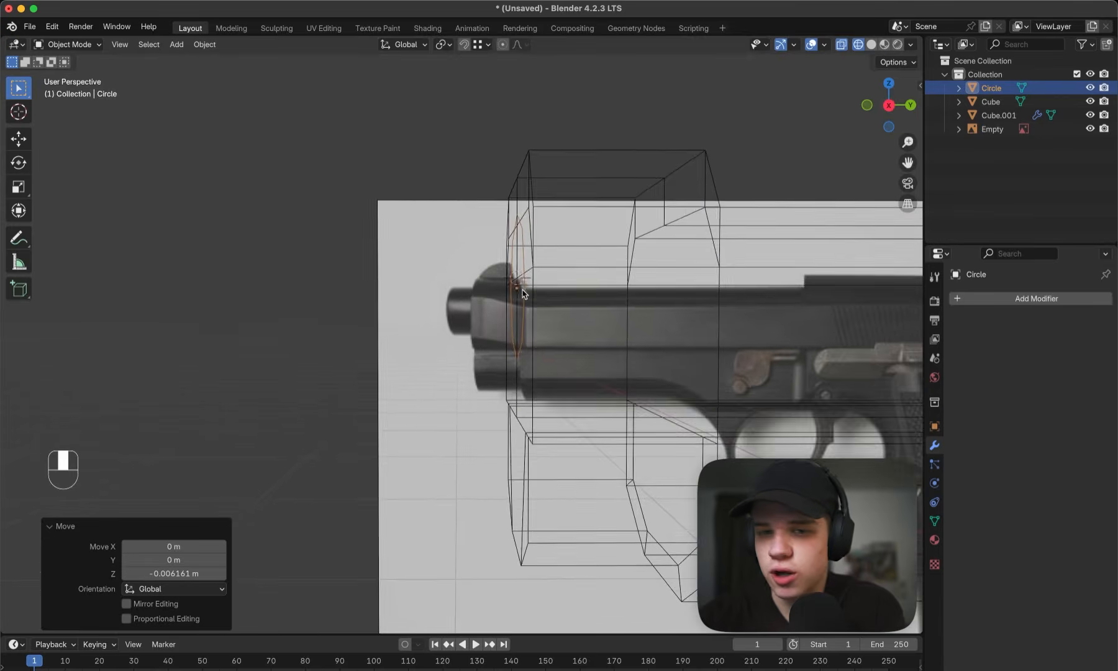
- Restore solid shading, rescale the circle on the slide's front face, and enter Edit Mode
key(z)
click(655, 300)
mouse_move(654, 300)
middle_down()
mouse_move(667, 307)
mouse_move(570, 292)
mouse_move(580, 280)
mouse_move(537, 302)
mouse_move(452, 298)
middle_up()
key(s)
click(589, 277)
key(Tab)
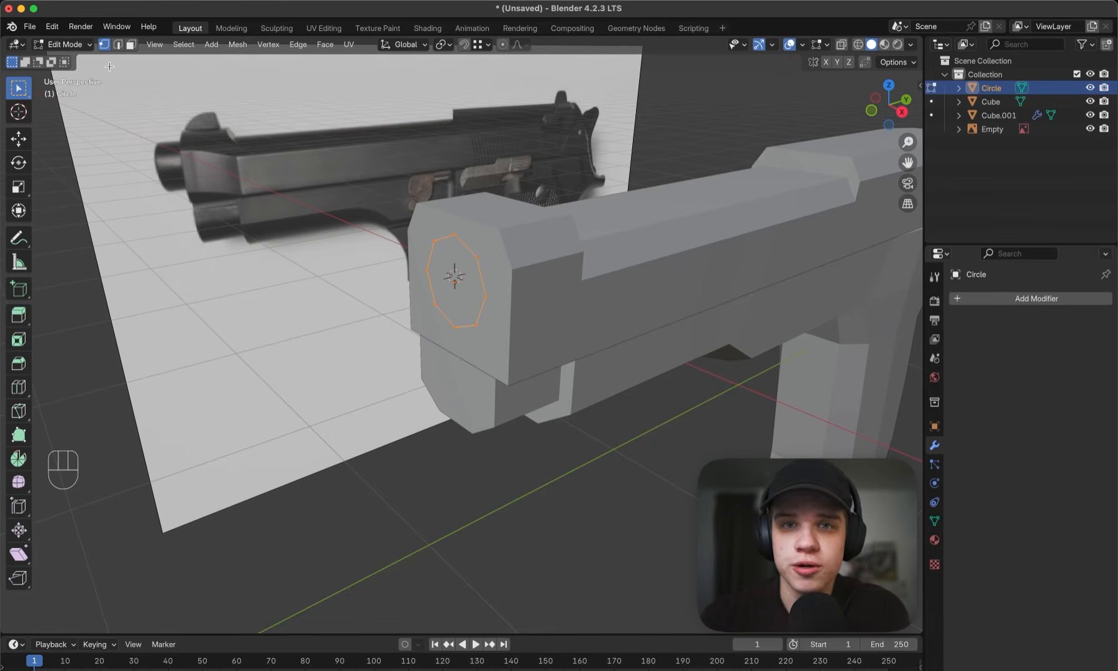
key(Escape)
middle_drag(418, 219, 436, 225)
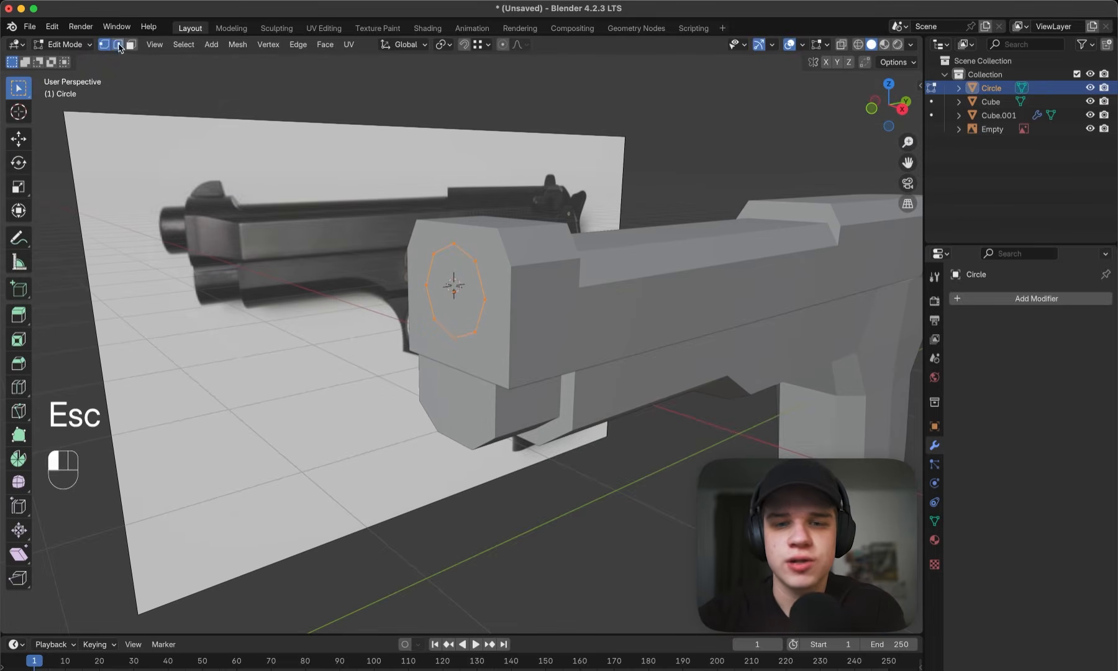
click(119, 48)
middle_drag(553, 225, 525, 228)
key(e)
right_click(414, 209)
key(super+z)
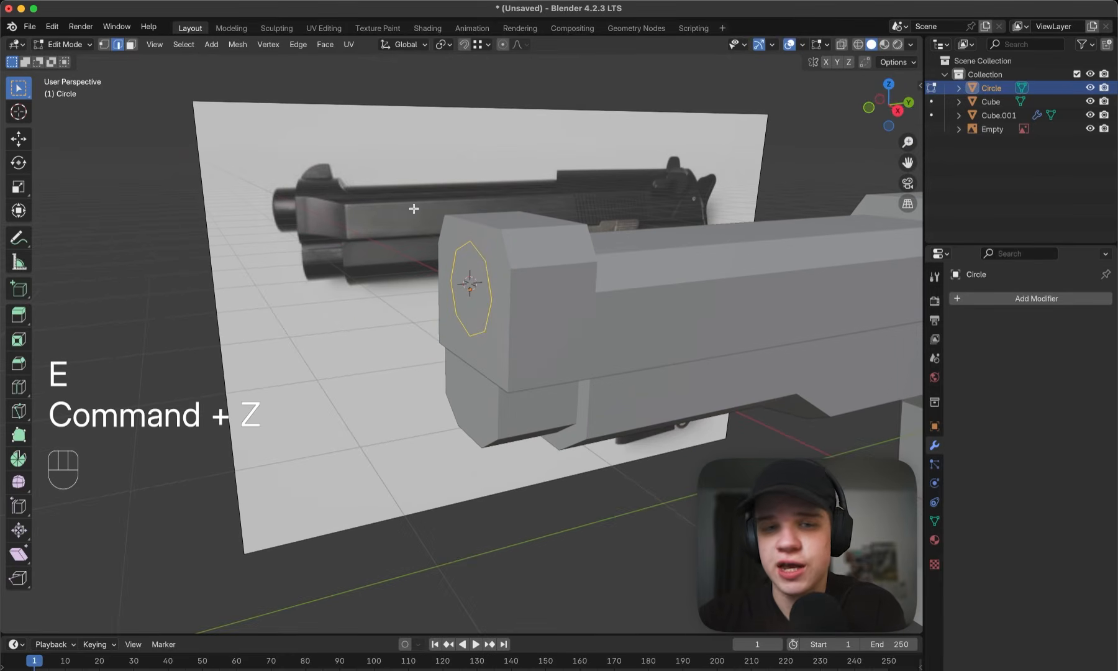
key(e)
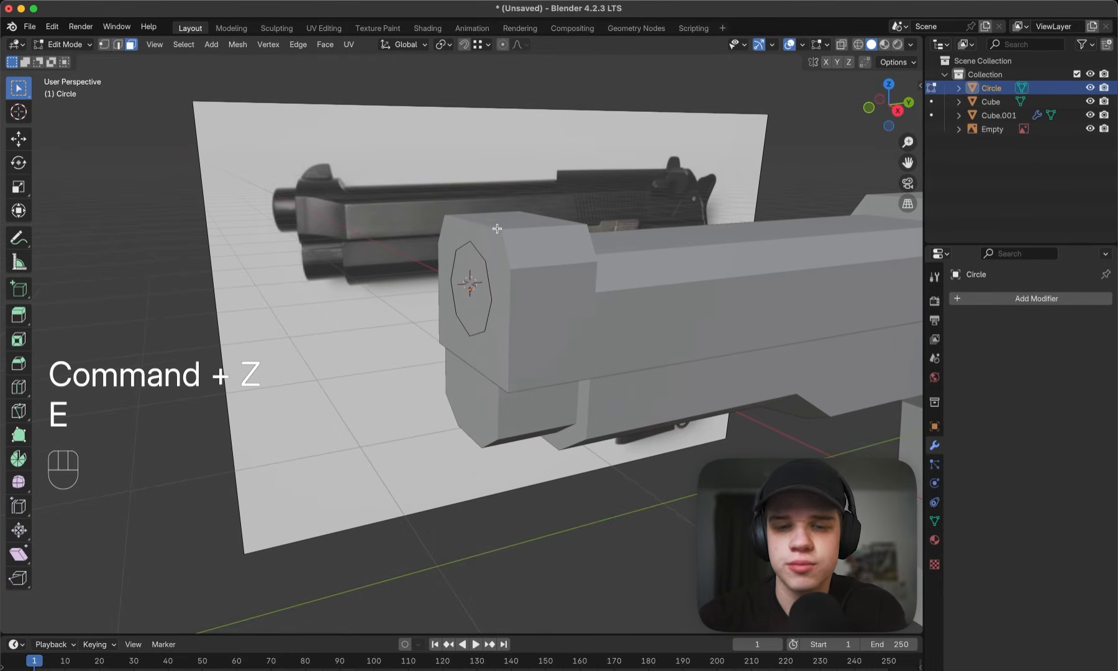
- Extrude all the circle's vertices about 0.114 m forward along negative global Y to form the protruding barrel
click(103, 44)
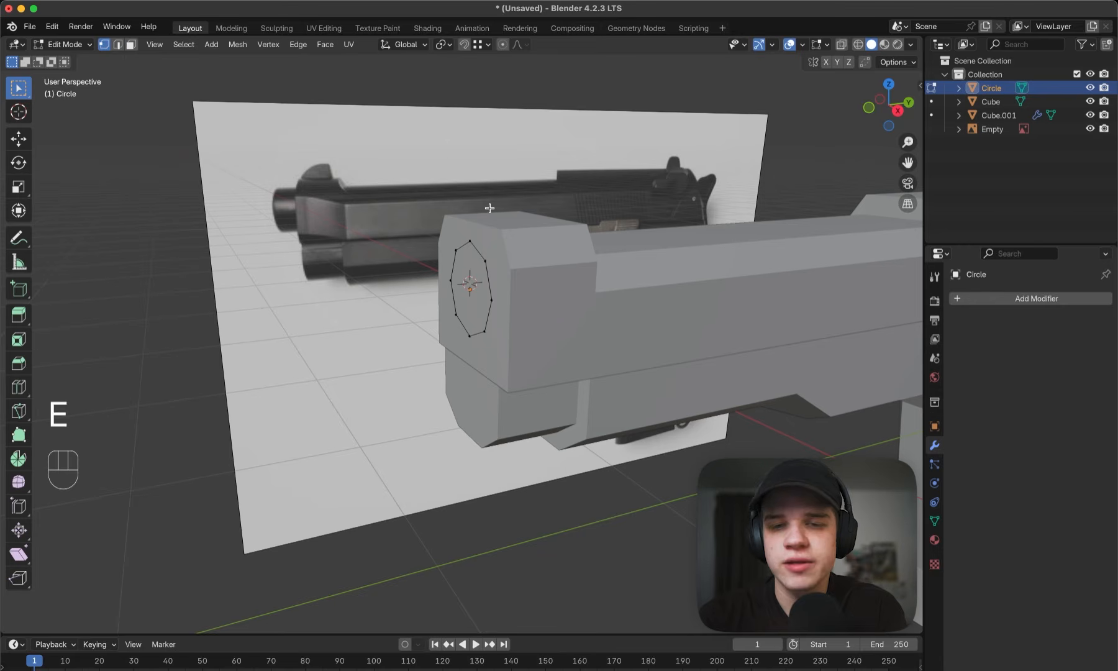
key(a)
key(e)
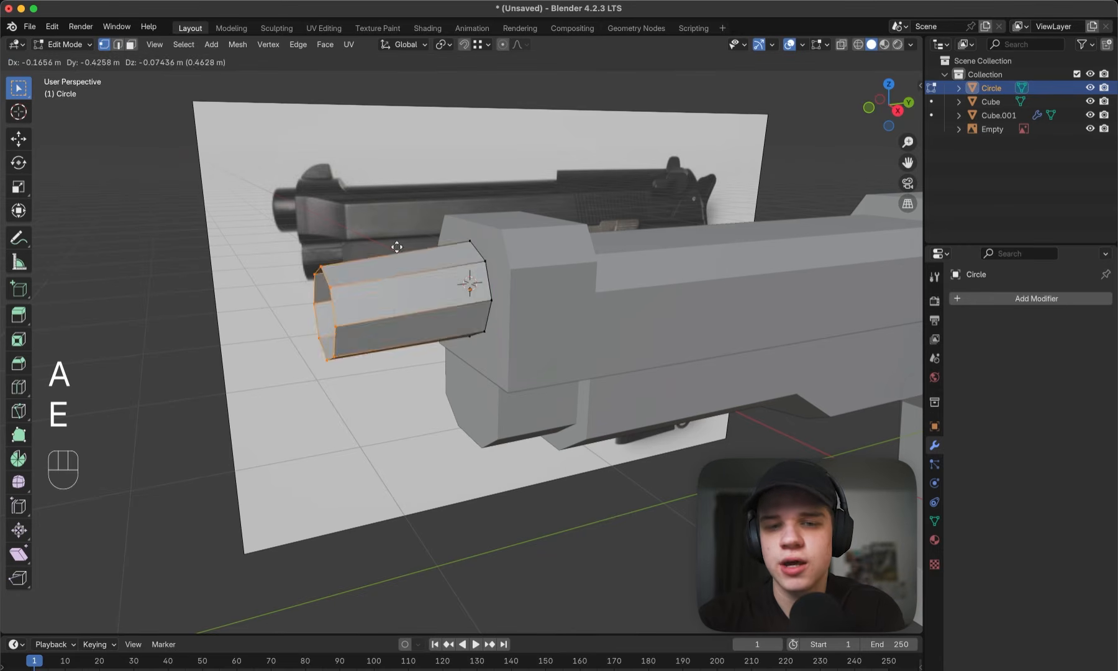
key(y)
click(506, 226)
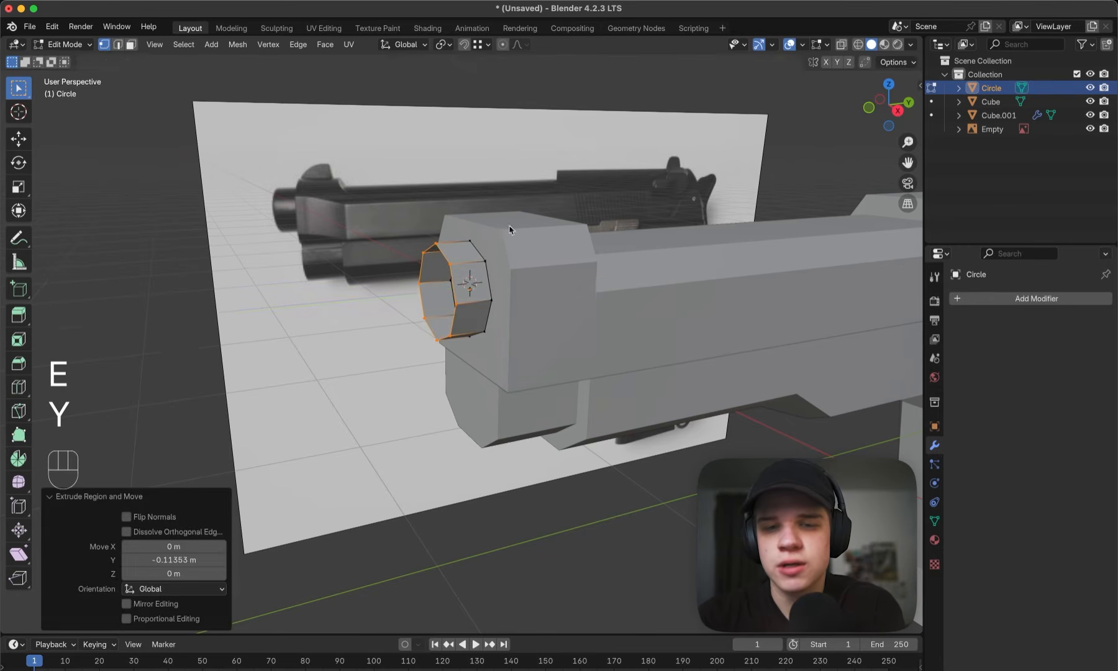
- Move the barrel's front ring about 0.051 m further forward along global Y in side wireframe view, and restore solid shading
key(grave)
key(z)
key(g)
key(y)
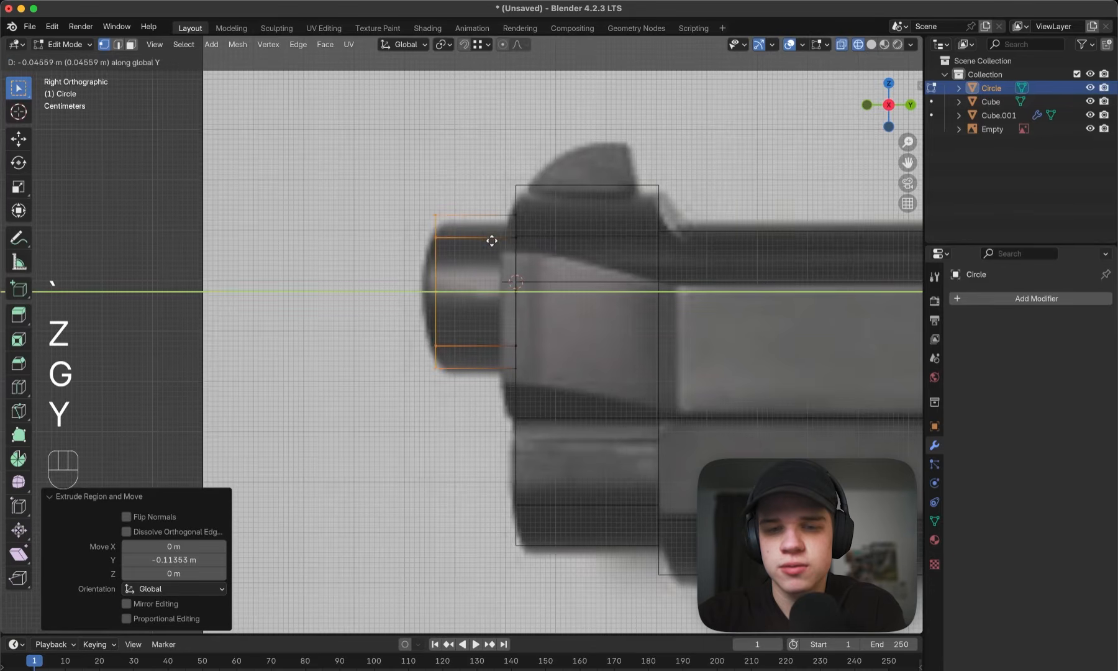
click(489, 240)
key(z)
middle_drag(536, 241, 612, 264)
scroll(500, 230, up, 4)
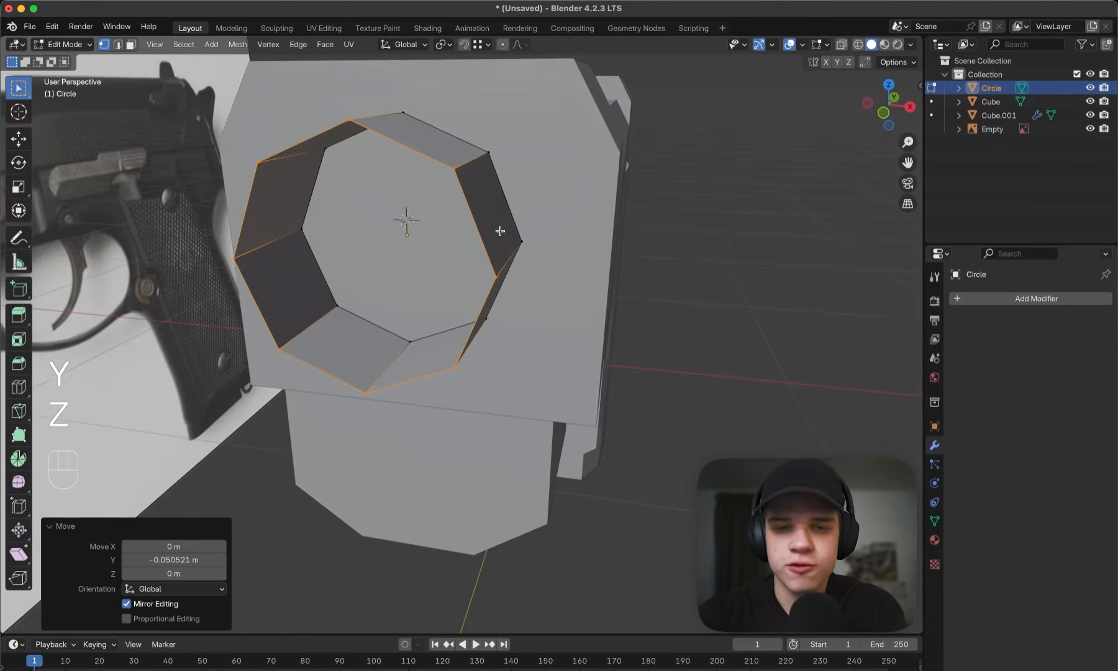
- Extrude the barrel's front ring in place and scale it inward to 0.594 to form the muzzle rim
middle_drag(500, 231, 516, 235)
key(e)
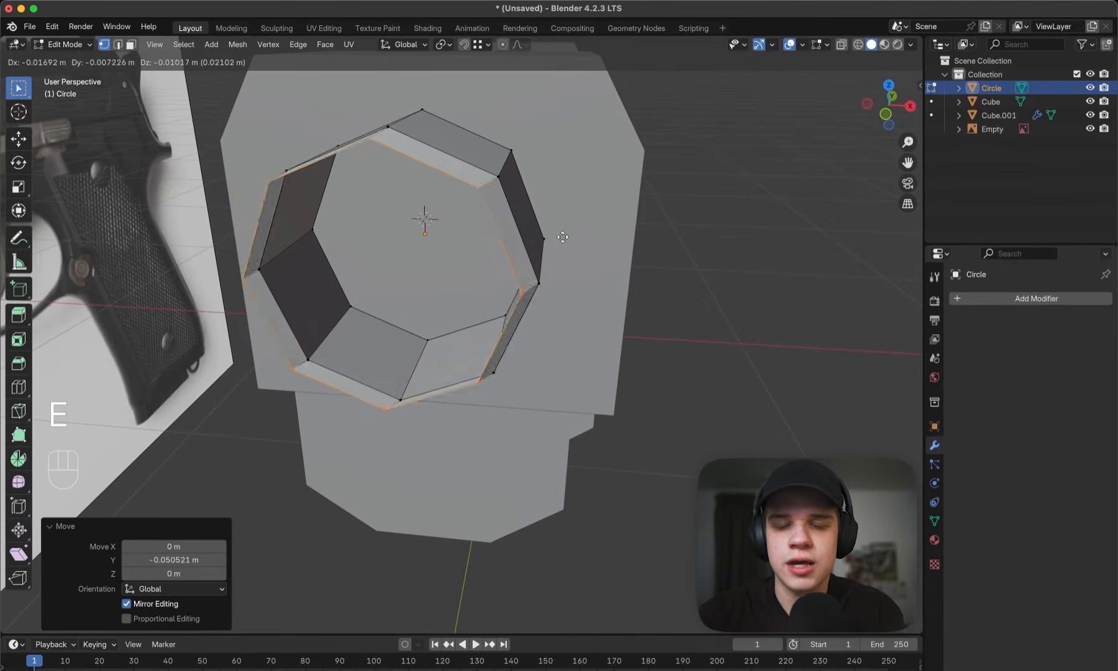
key(Escape)
key(s)
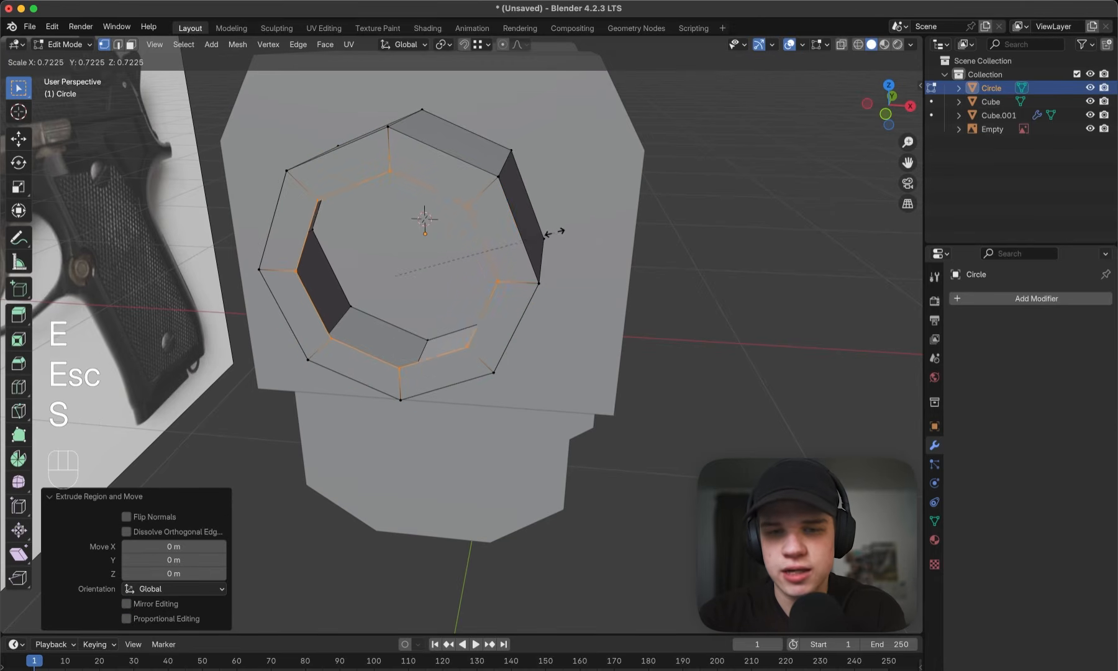
click(529, 234)
mouse_move(530, 234)
middle_down()
mouse_move(481, 225)
mouse_move(512, 220)
middle_up()
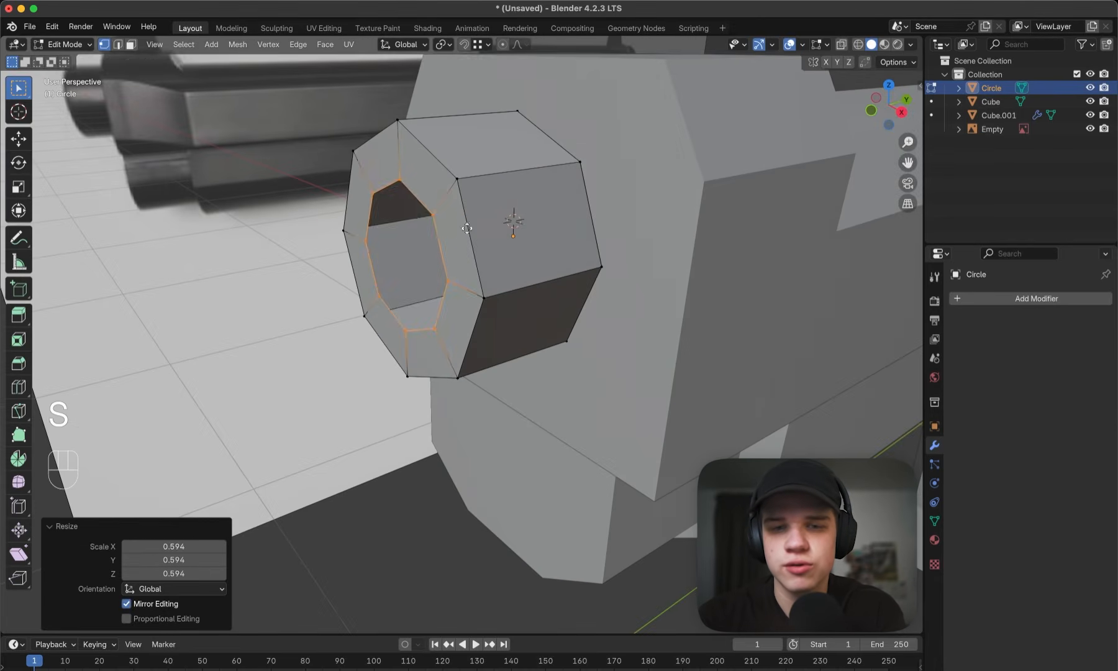
- Extrude the inner muzzle ring back along global Y, snapped to the barrel's rear rim, and return to Object Mode
key(e)
key(y)
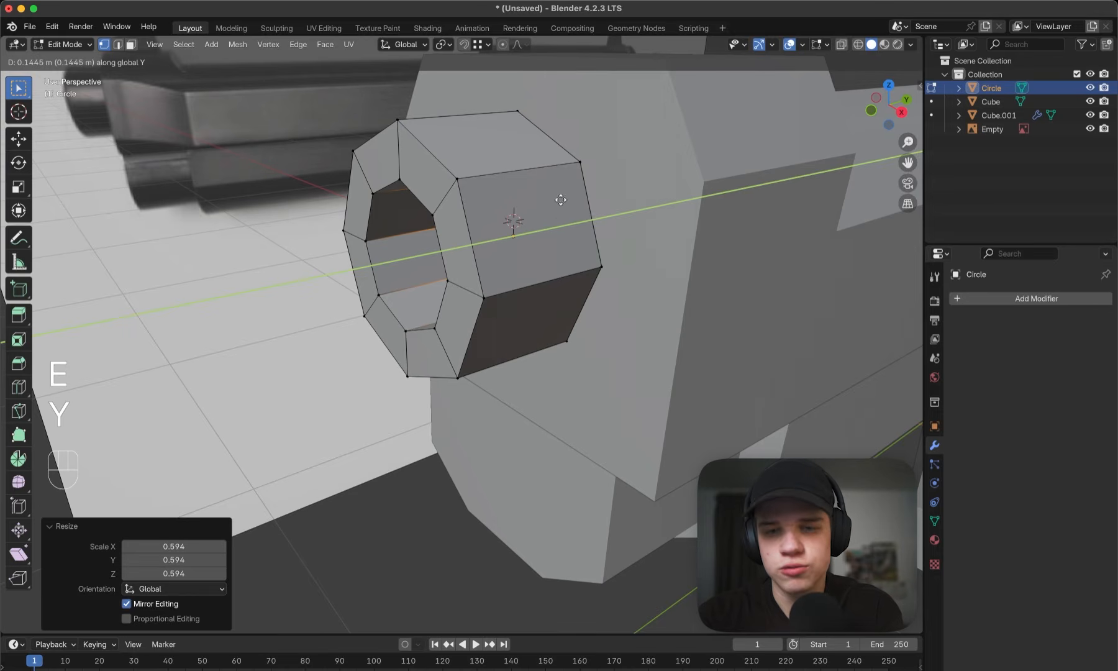
key(ctrl)
click(579, 161)
middle_drag(447, 197, 505, 202)
key(Tab)
middle_drag(428, 229, 429, 254)
click(709, 215)
scroll(542, 251, down, 6)
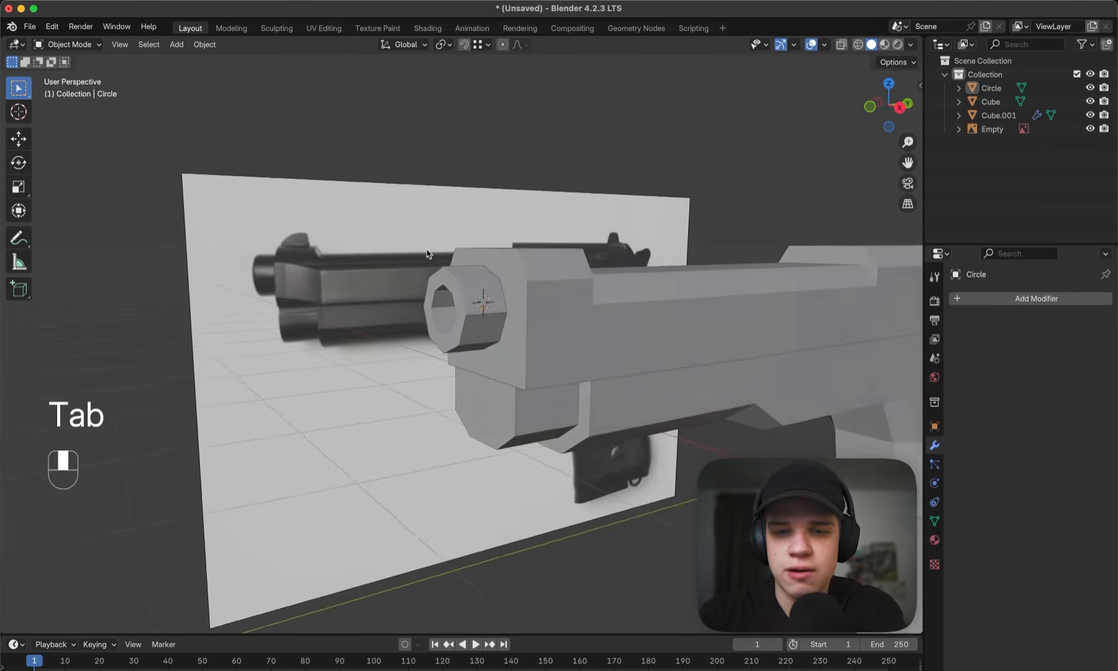
scroll(430, 254, down, 5)
middle_drag(546, 255, 507, 257)
- Move the barrel's rear vertices back about 2.24 m along global Y in right side view to lengthen it inside the slide
key(grave)
scroll(617, 288, up, 3)
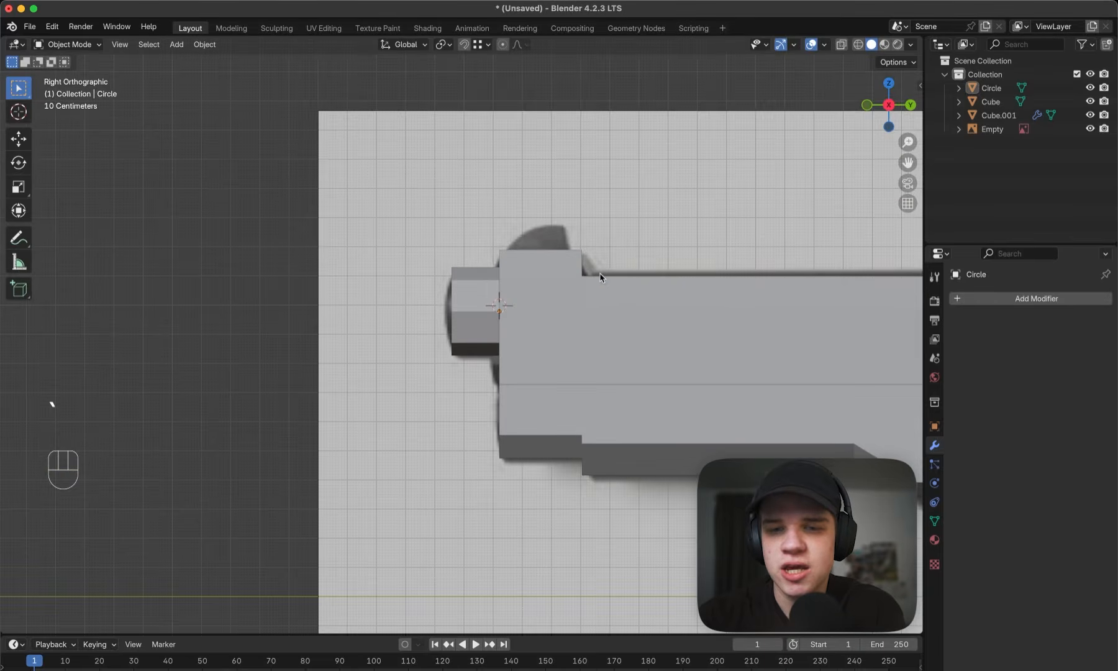
scroll(489, 299, down, 1)
click(490, 300)
key(Tab)
key(z)
key(1)
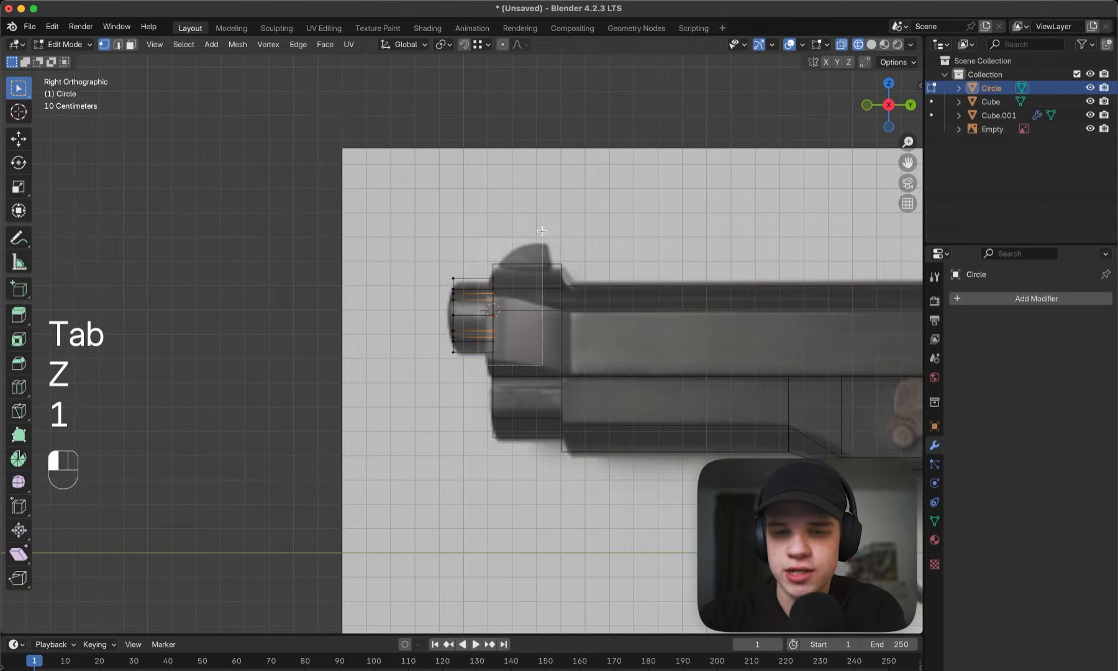
drag(541, 231, 545, 231)
key(z)
shift+middle_drag(713, 251, 366, 250)
key(g)
key(y)
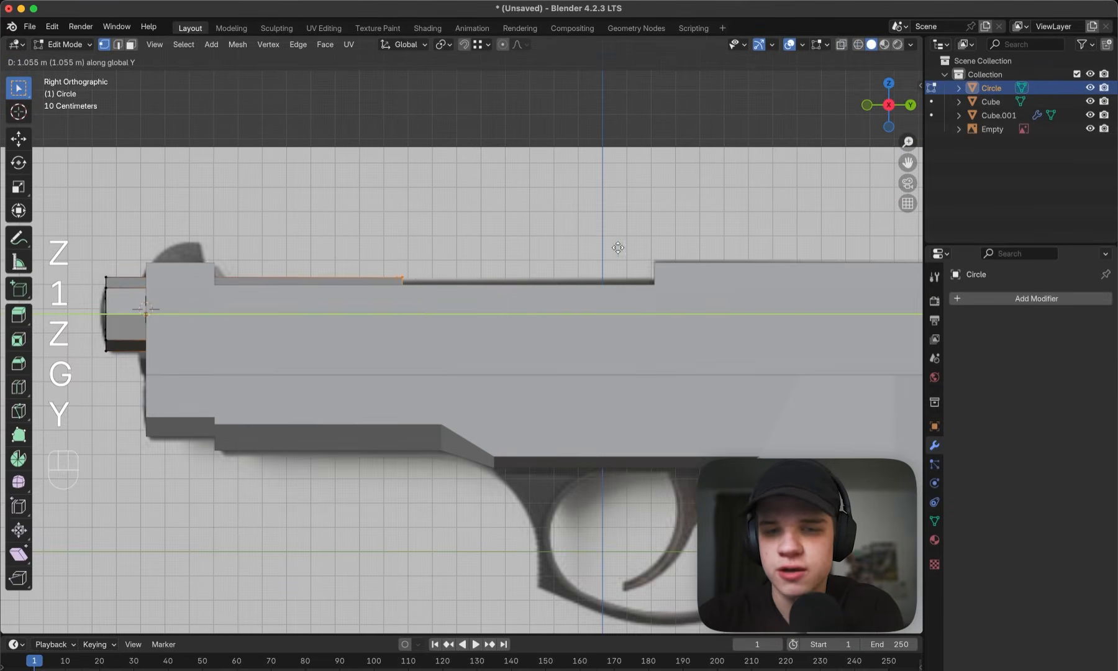
click(906, 248)
key(z)
shift+middle_drag(680, 265, 581, 267)
key(z)
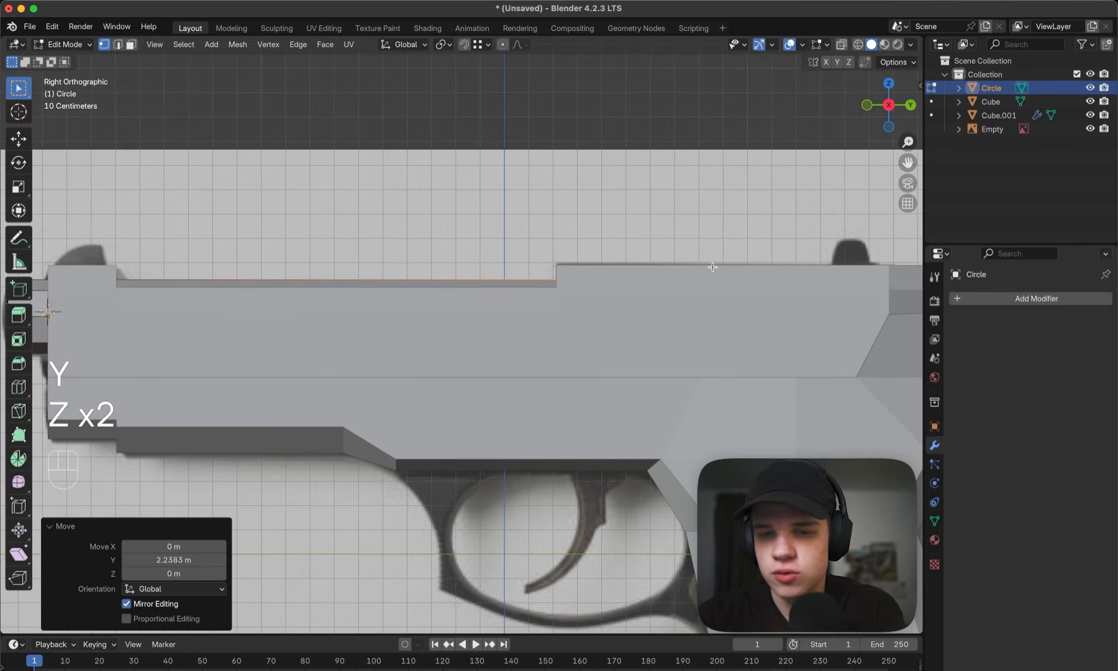
- Extend the barrel's rear vertices further back along global Y beyond the step in the slide's top
key(g)
key(y)
click(791, 265)
key(z)
shift+middle_drag(721, 267, 672, 267)
key(z)
middle_drag(736, 308, 517, 287)
- Lower the long face beside the barrel on the slide's top along global Z
key(Tab)
click(447, 292)
scroll(449, 292, up, 3)
key(Tab)
key(3)
click(464, 292)
key(g)
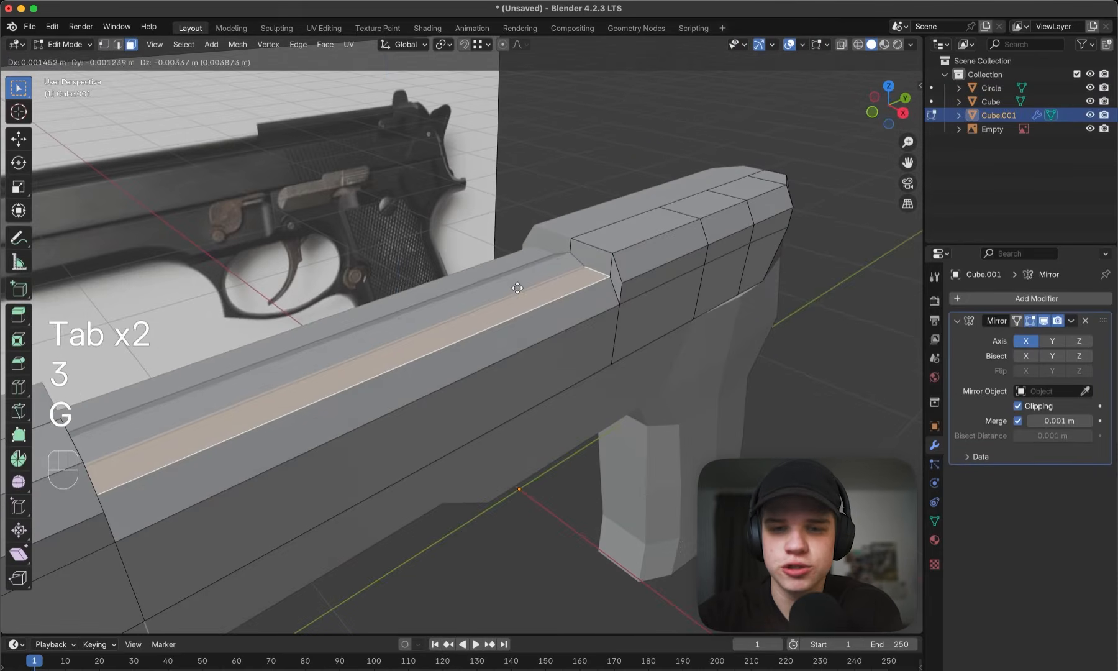
key(z)
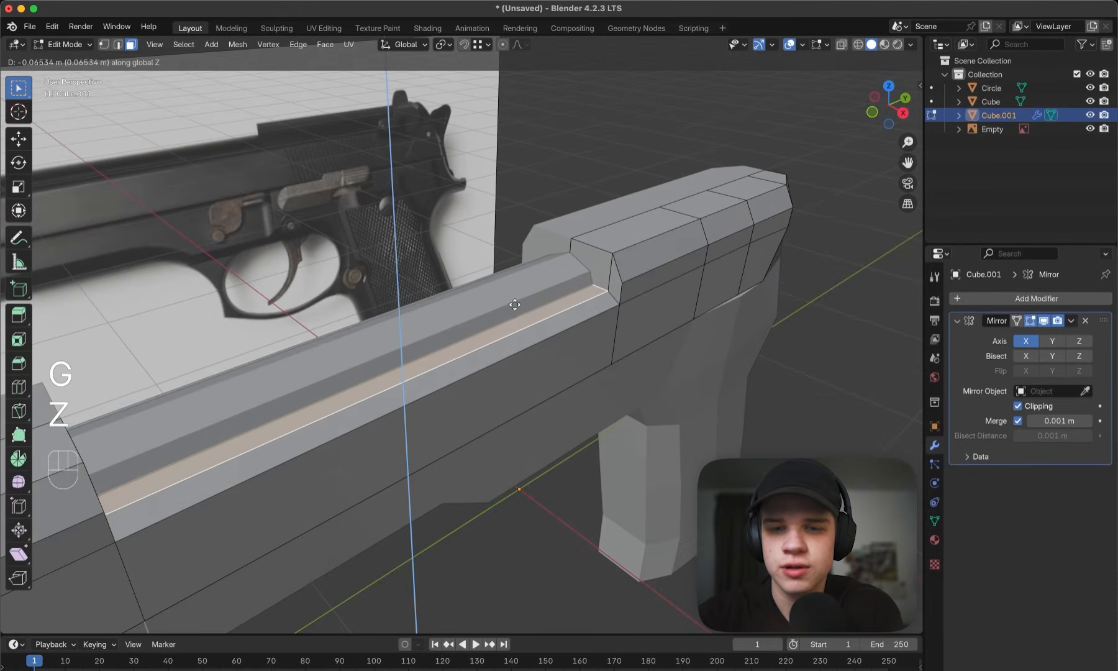
click(551, 318)
- Try to raise the slide's long outer edge beside the barrel along global Z with snapping, and undo it
key(2)
middle_drag(549, 326, 547, 292)
scroll(647, 289, up, 3)
middle_drag(646, 289, 700, 268)
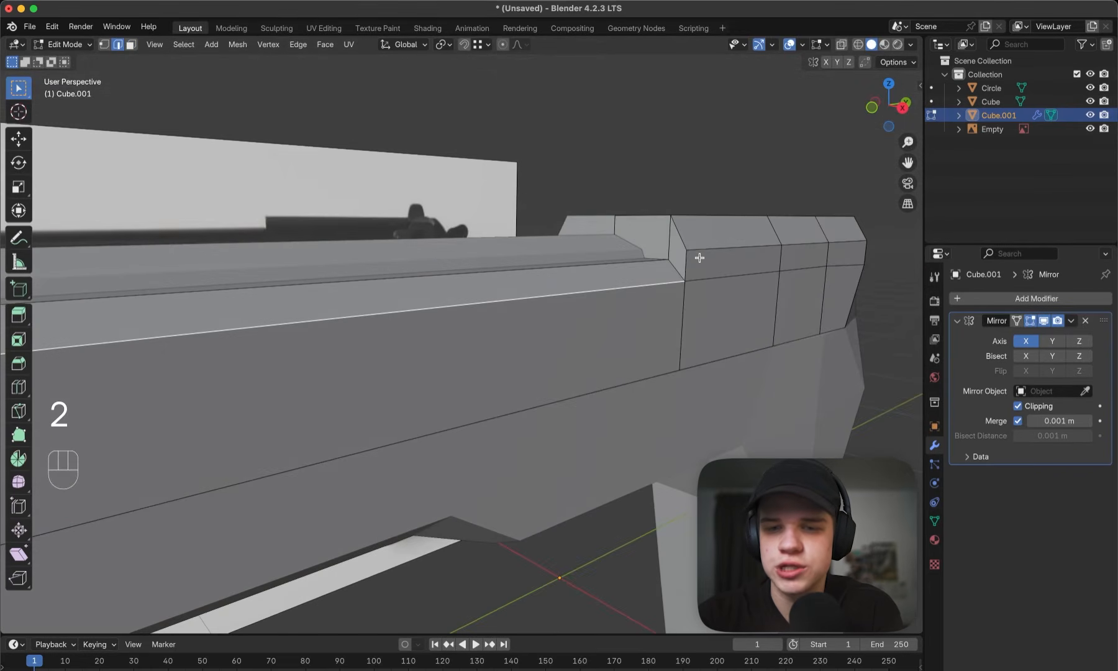
key(g)
key(z)
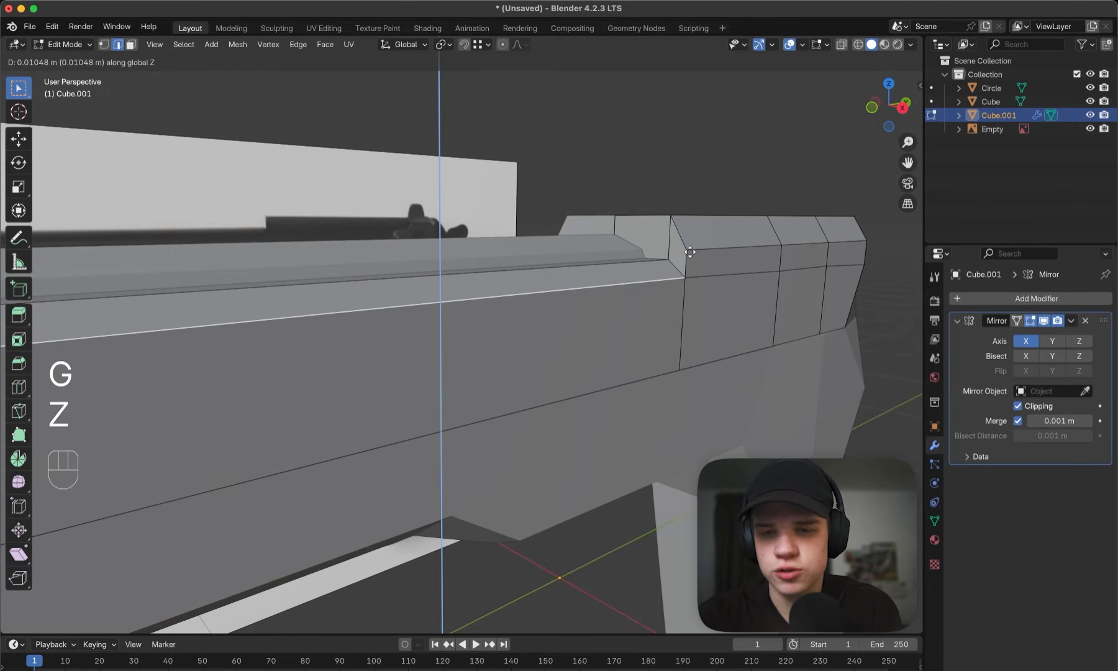
key(ctrl)
click(689, 251)
middle_drag(688, 251, 608, 272)
key(super+z)
- Move the slide's long face beside the barrel along global Z, and adjust its edge along the same axis
key(3)
click(615, 274)
key(g)
key(z)
click(627, 268)
key(2)
key(g)
key(z)
click(666, 284)
- Return to Object Mode, select the barrel, and compare the model with the reference in right side view
key(Tab)
click(513, 306)
key(grave)
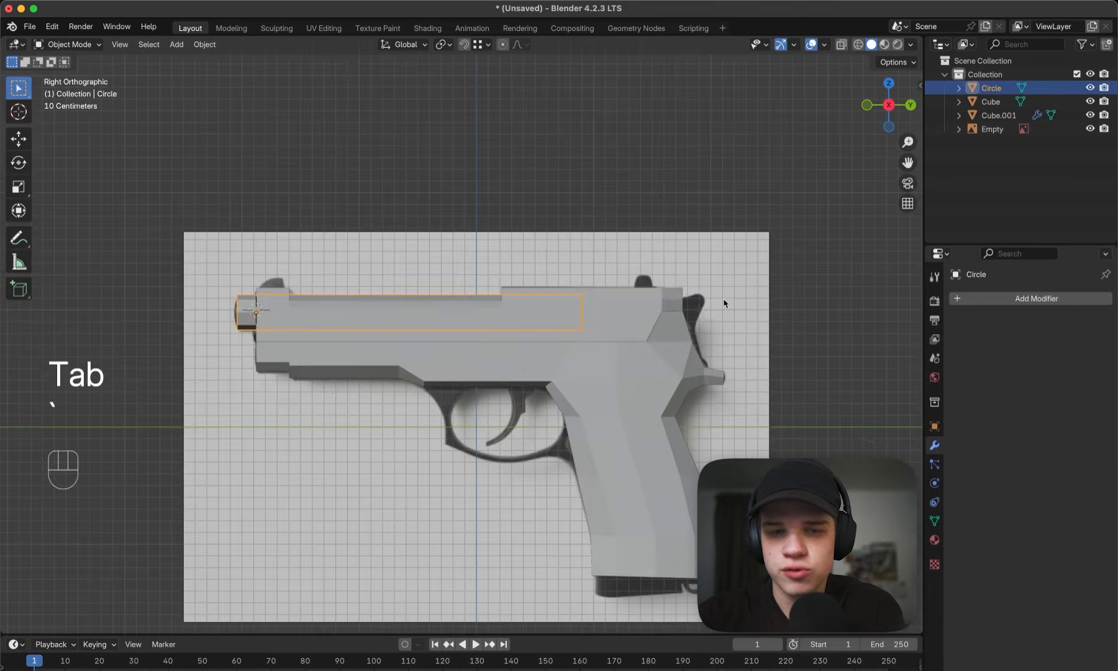
key(z)
key(z)
scroll(630, 292, up, 4)
scroll(630, 292, down, 2)
shift+middle_drag(621, 294, 668, 288)
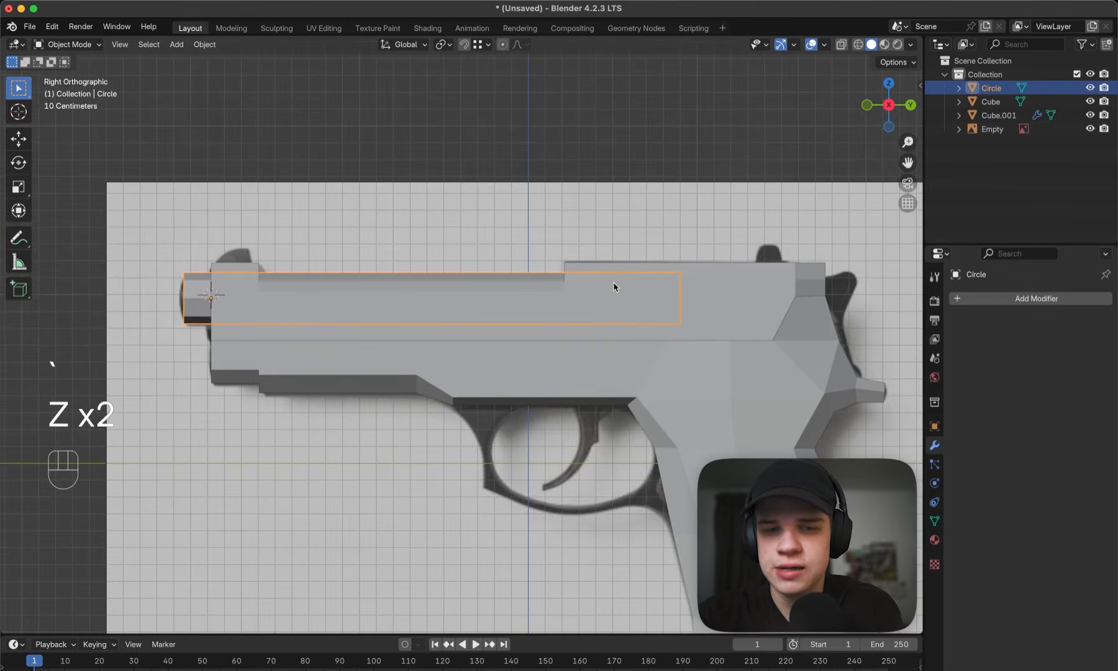
key(z)
key(z)
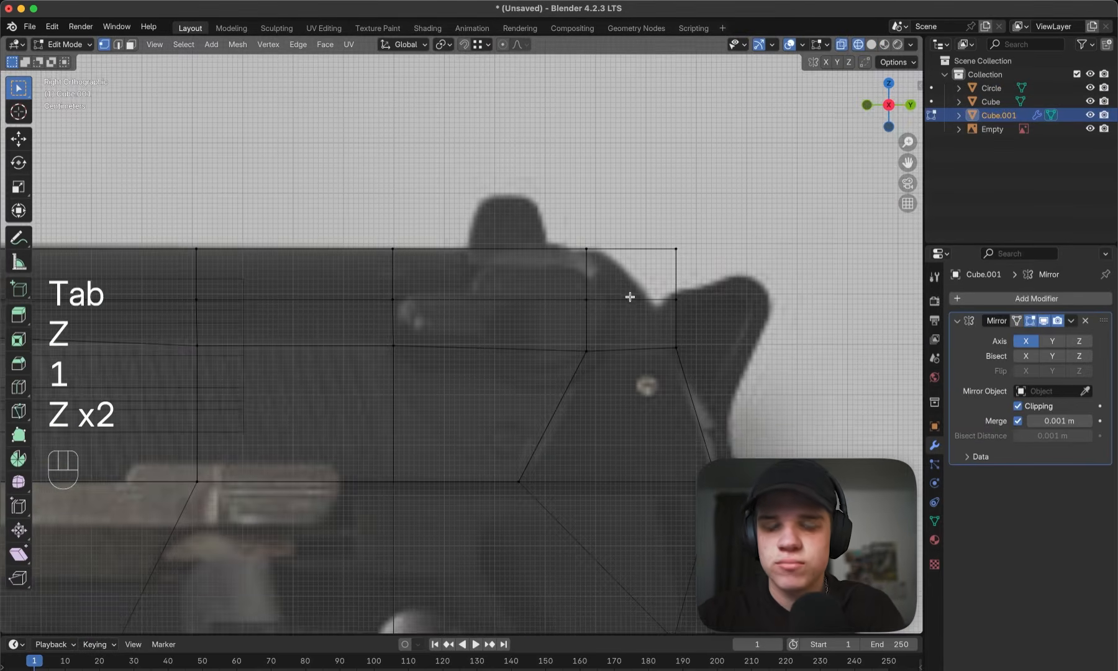
shift+middle_drag(642, 295, 641, 315)
- Move the slide's top vertices one column before the rear end forward along global Y in side wireframe view
drag(465, 286, 759, 238)
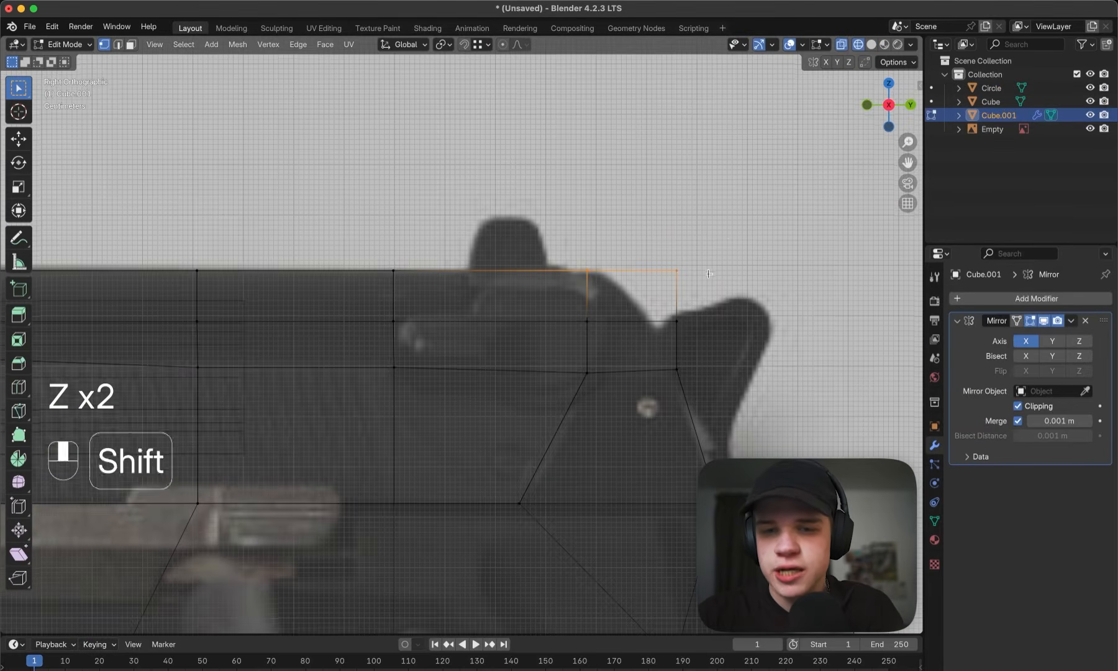
shift+middle_drag(573, 281, 598, 265)
scroll(597, 266, up, 1)
drag(691, 333, 757, 298)
drag(517, 302, 639, 224)
key(g)
key(y)
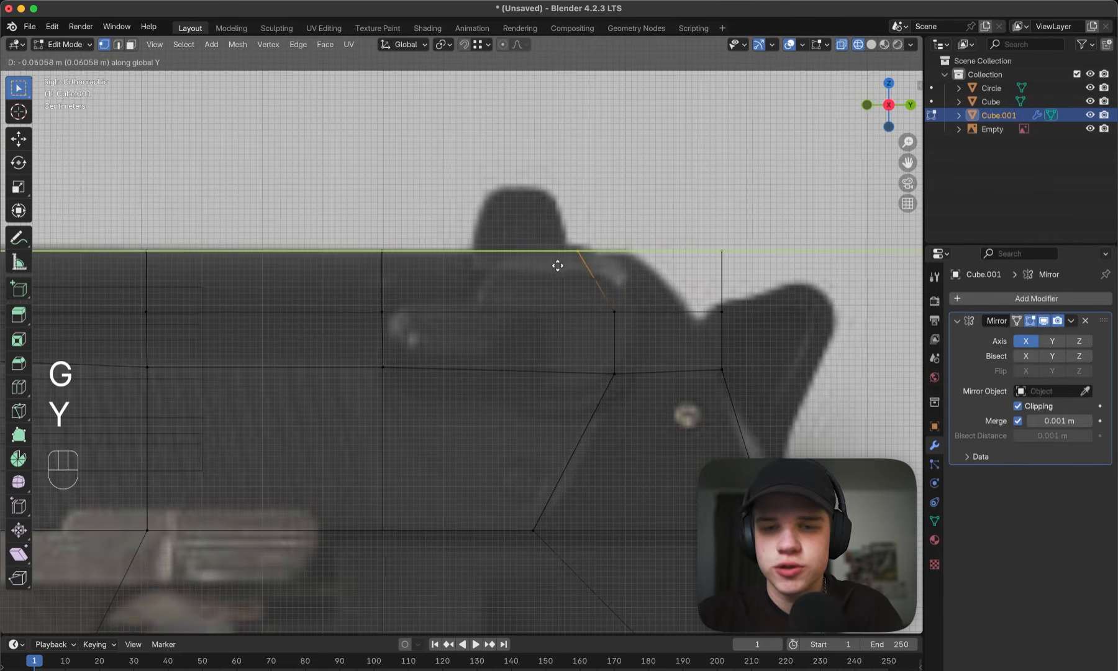
click(546, 264)
- Move the vertices just below those on the slide's second-to-last column slightly forward along global Y
drag(650, 289, 576, 317)
key(g)
key(y)
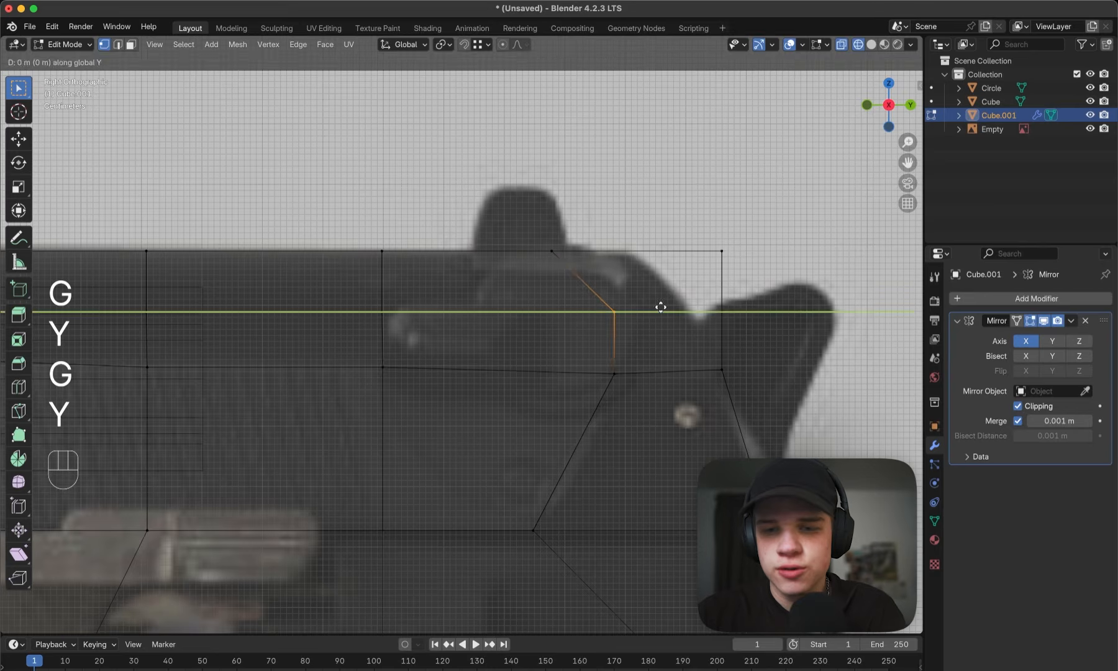
click(650, 306)
- Move the slide's top rear corner vertices about 0.157 m forward along global Y to follow the reference's slope
drag(682, 274, 744, 237)
key(g)
key(y)
click(650, 234)
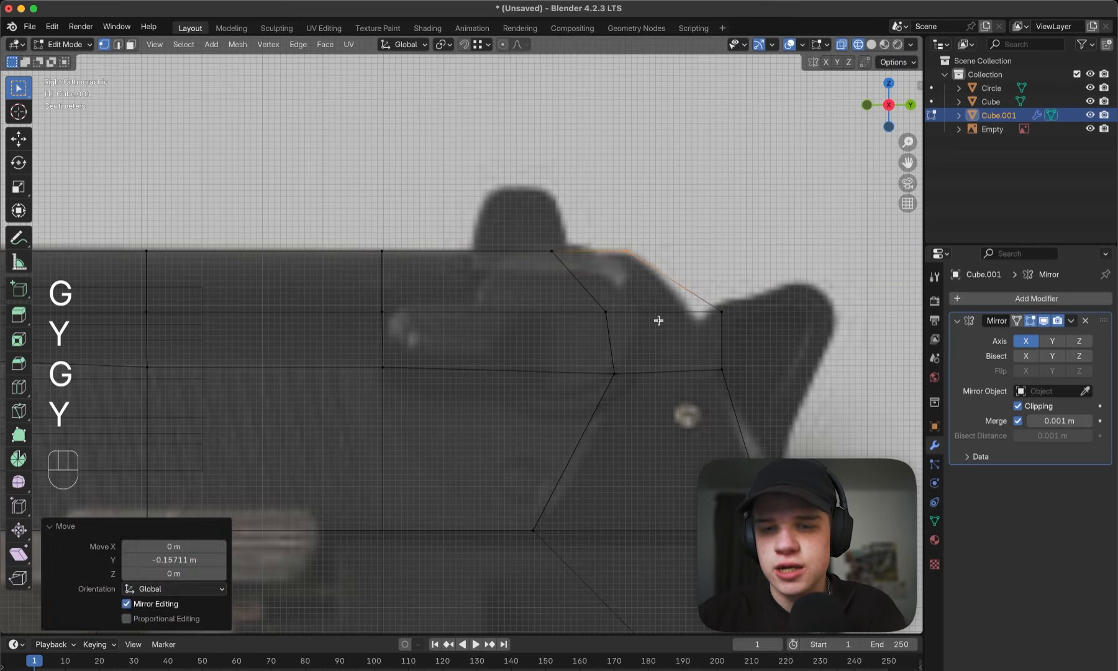
- Move the next lower rear vertices of the slide forward along global Y, restore solid shading, and select the whole mesh
drag(659, 321, 759, 291)
key(g)
key(y)
click(726, 290)
key(z)
scroll(789, 300, down, 4)
key(a)
key(z)
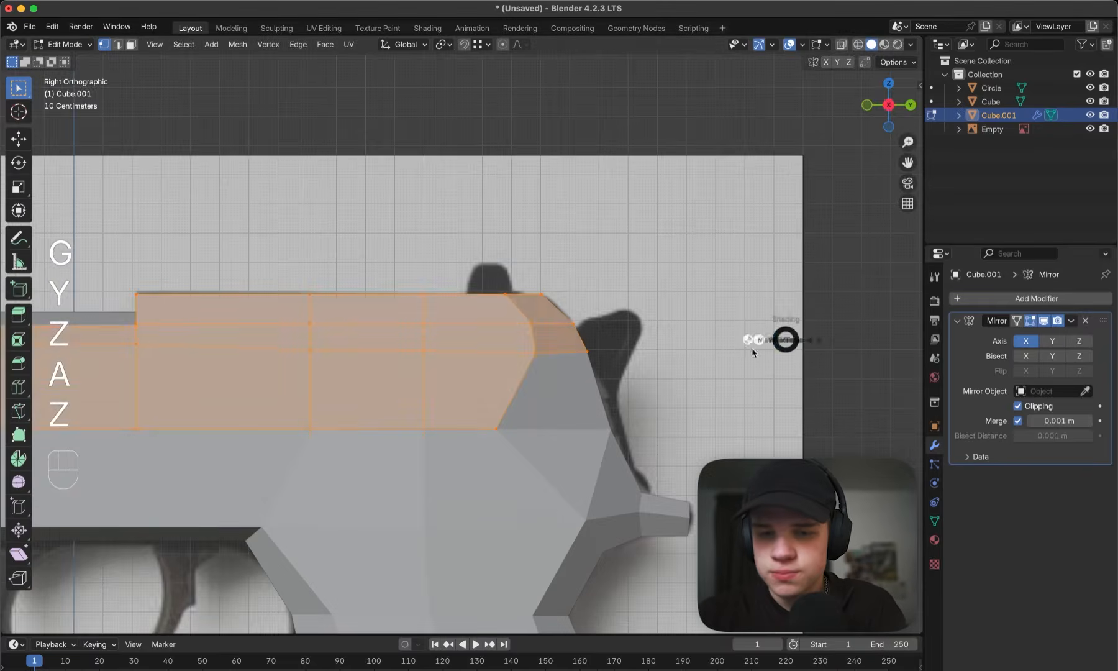
- Leave mesh editing and trace the hammer's rear outline from the reference image with a freehand annotation
shift+middle_drag(658, 360, 659, 346)
key(z)
key(Tab)
key(d)
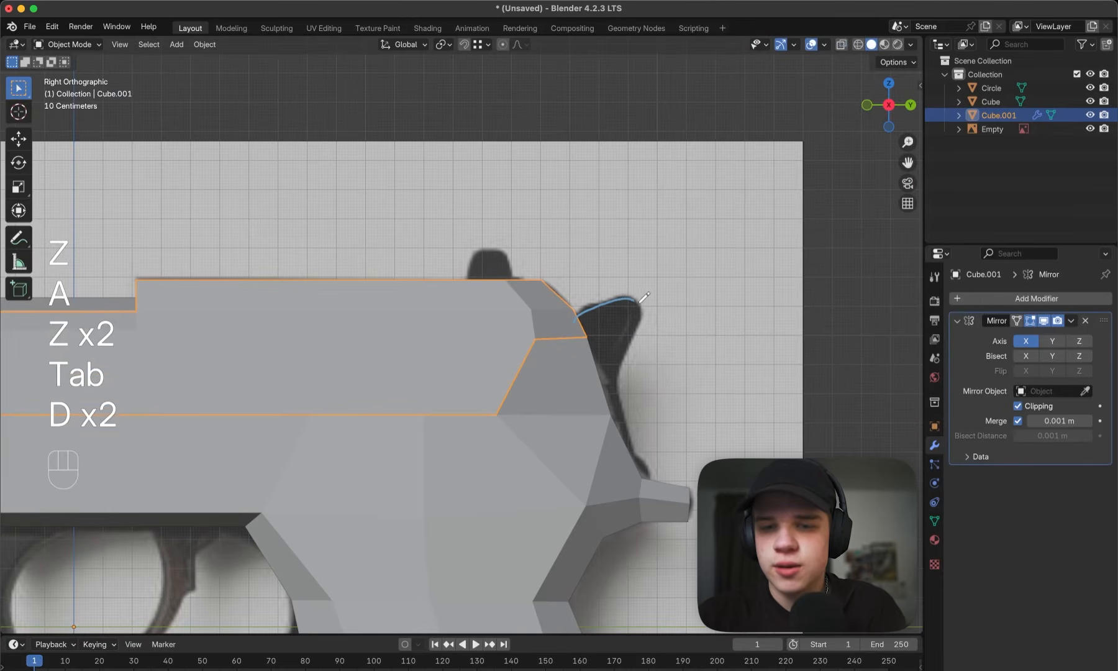
drag(644, 426, 646, 470)
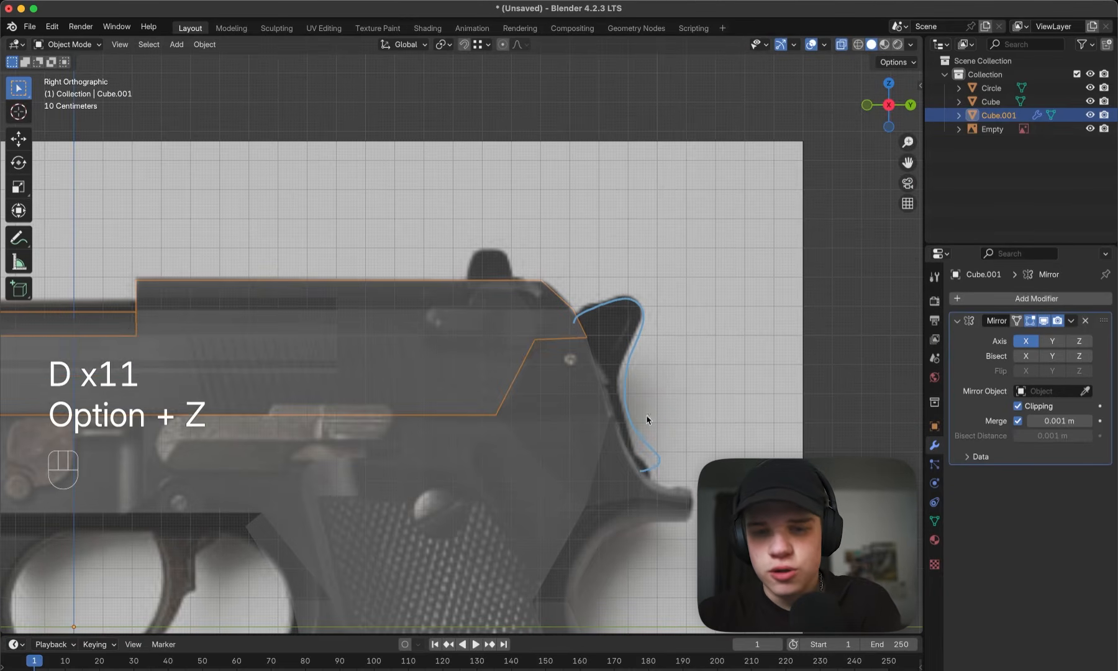
key(z)
key(alt+z)
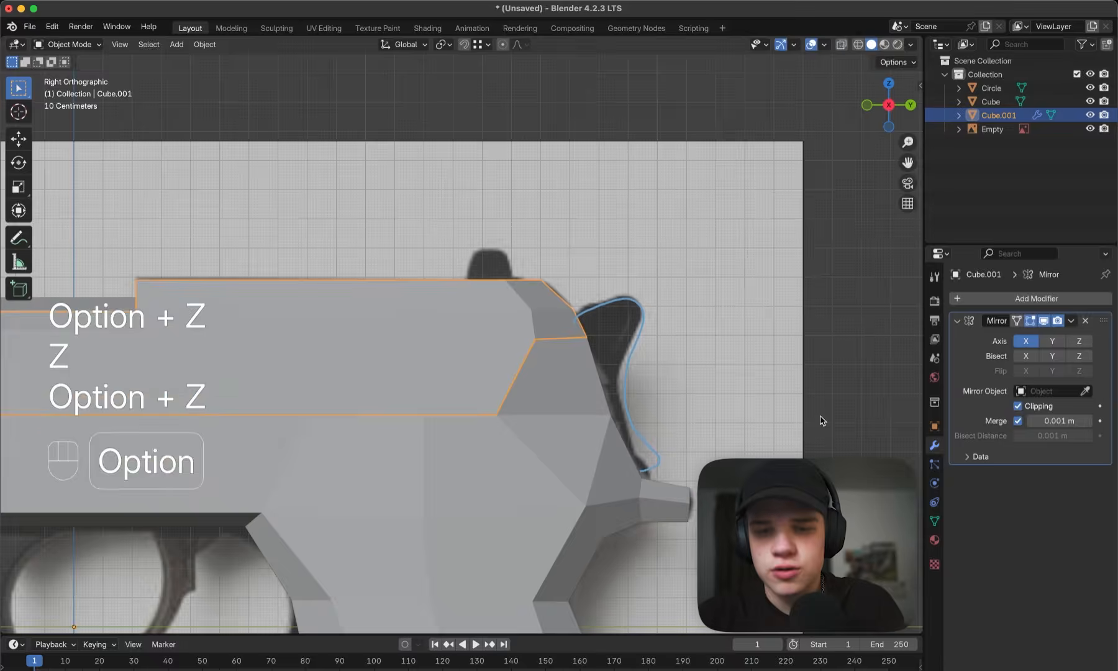
- Duplicate the upper rear face of the frame in place, without offsetting the copy
middle_drag(822, 421, 735, 317)
scroll(719, 429, down, 3)
click(512, 318)
key(Tab)
middle_drag(515, 318, 488, 315)
key(3)
click(495, 315)
scroll(576, 340, up, 3)
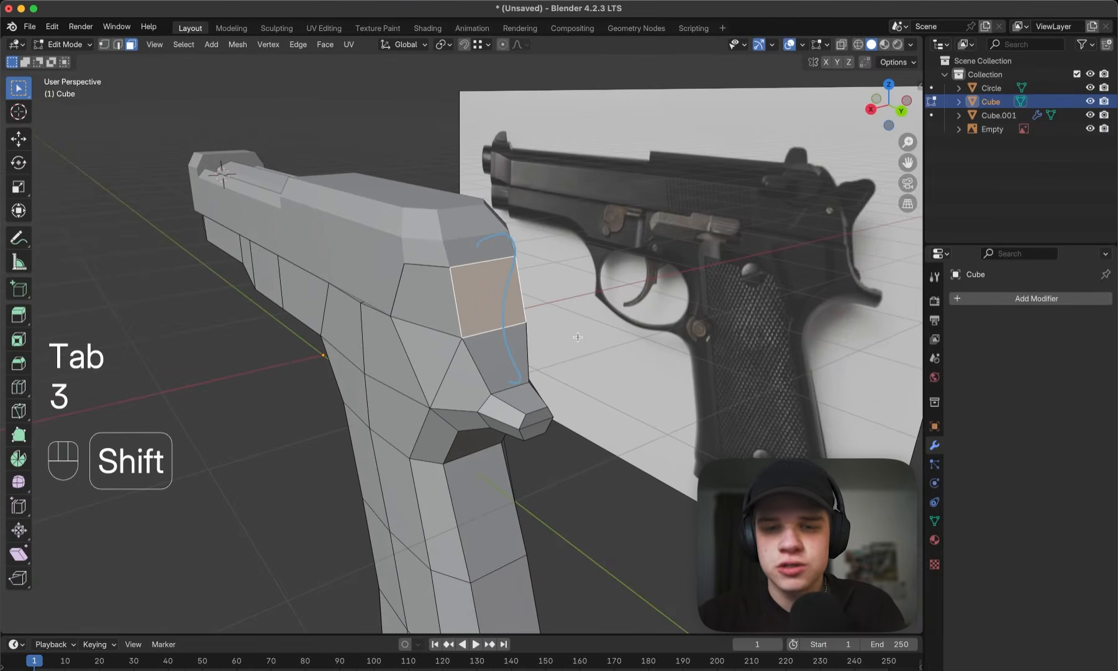
key(shift+d)
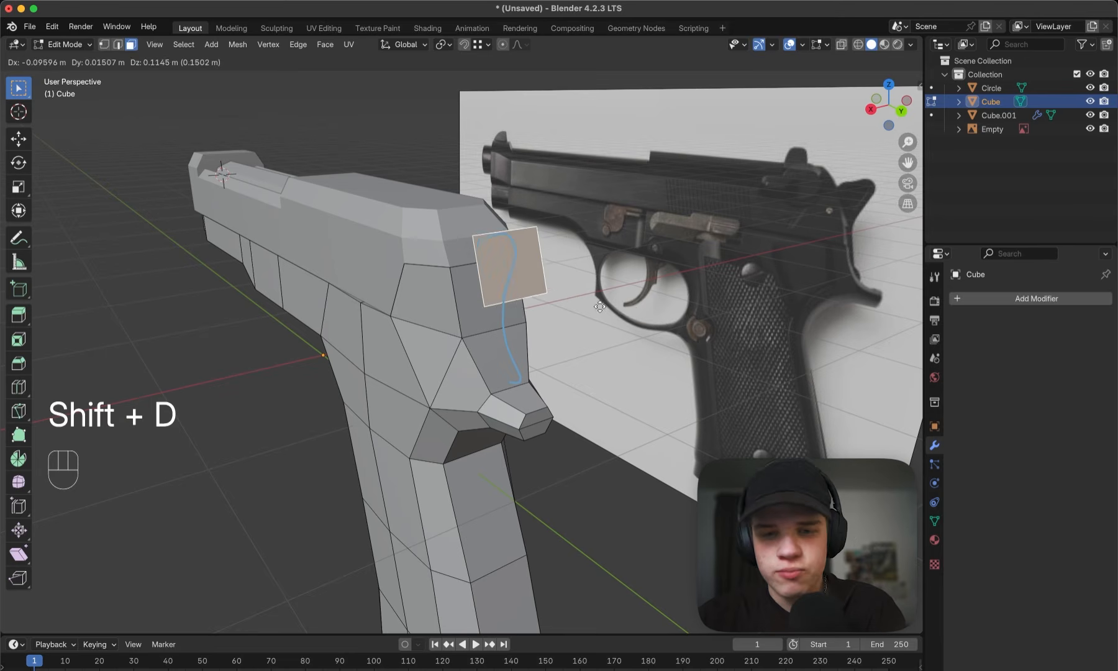
key(Escape)
key(g)
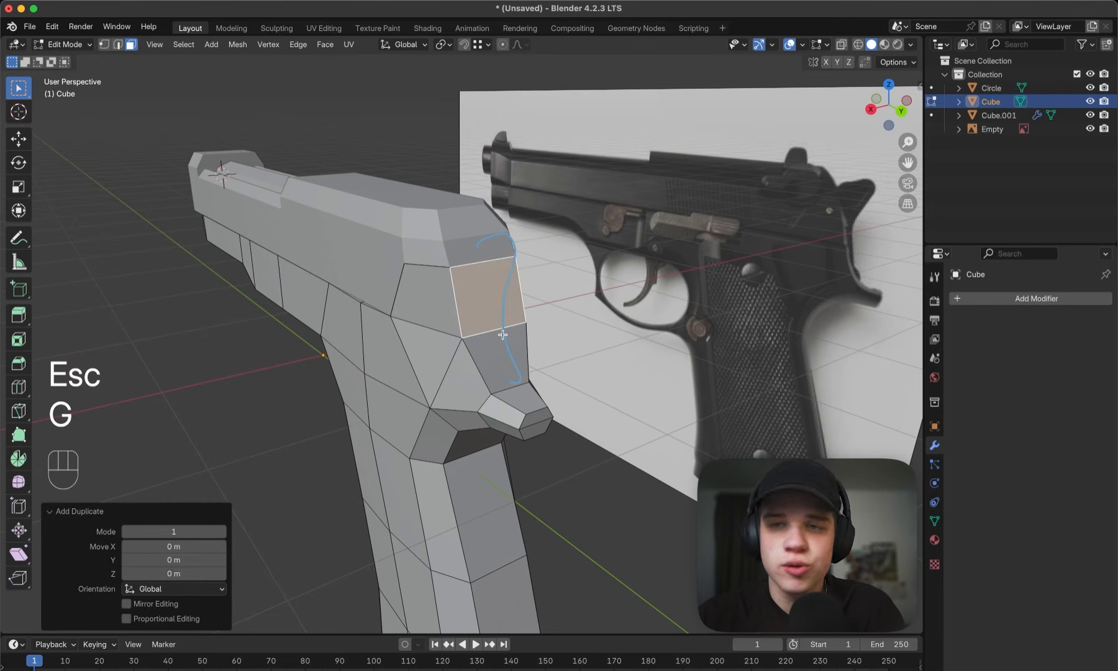
key(g)
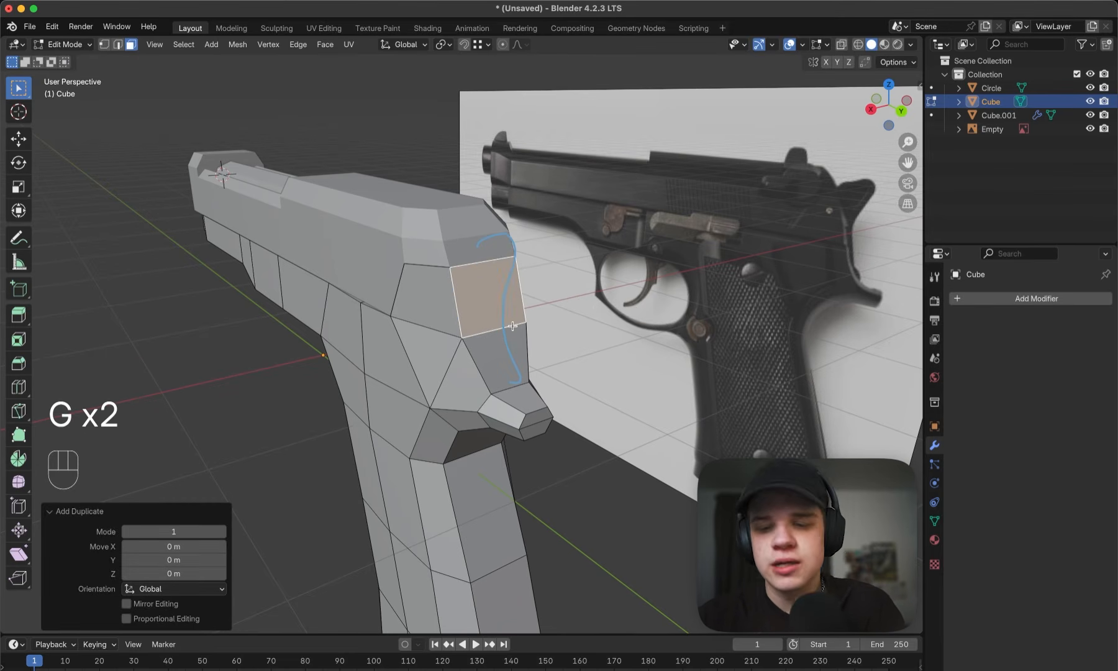
- Separate the duplicated face into its own object by selection and return to Object Mode
key(p)
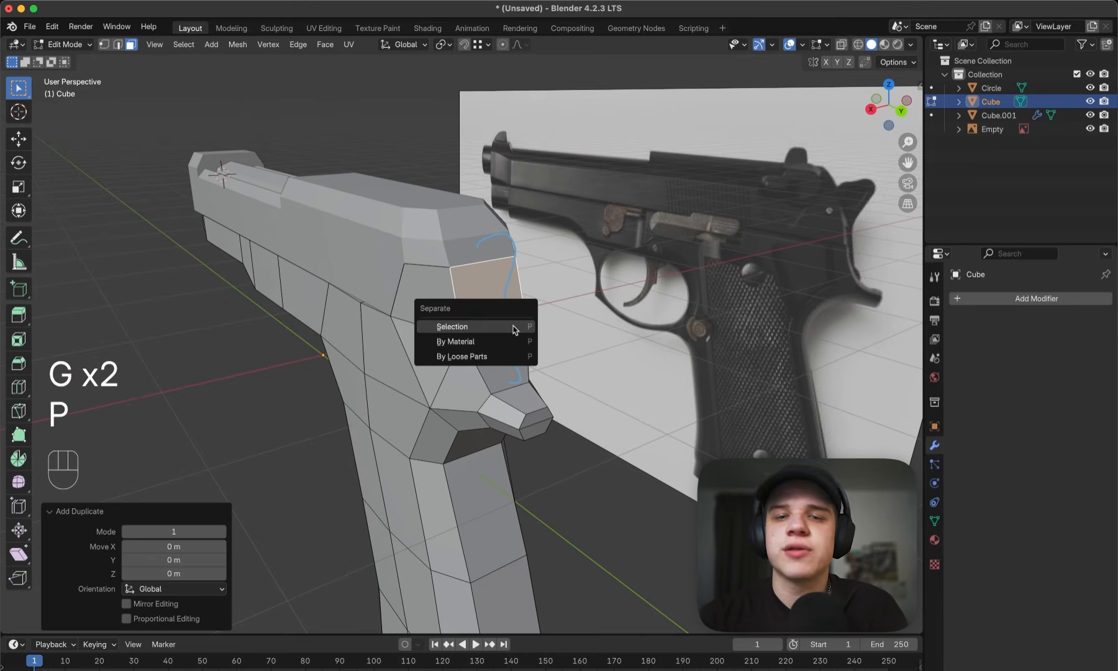
click(514, 327)
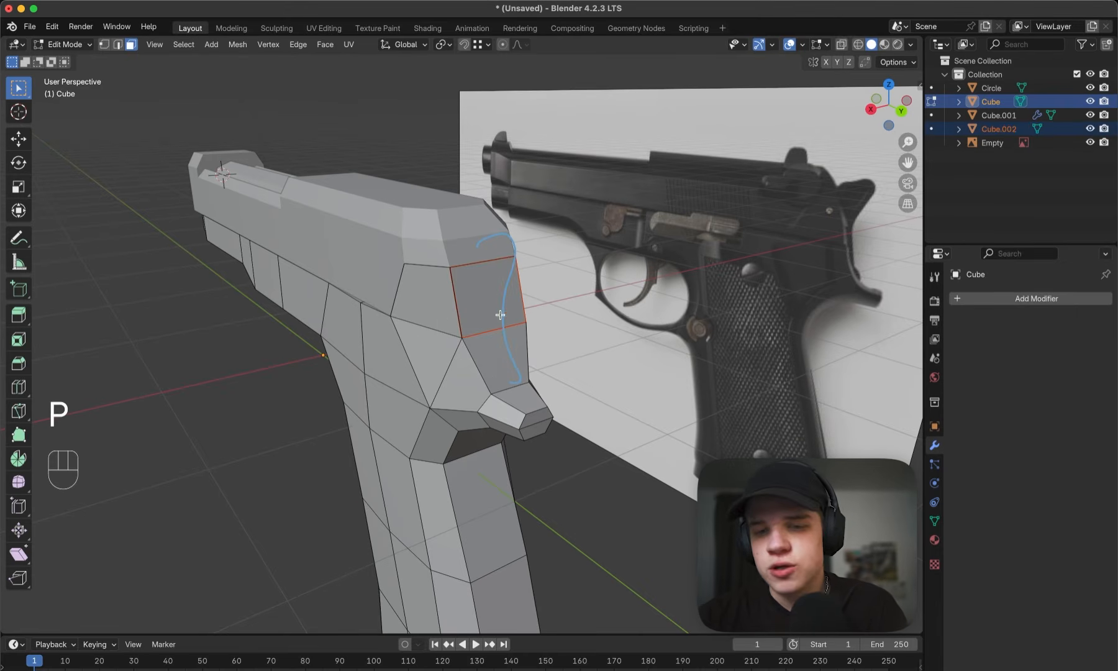
key(Tab)
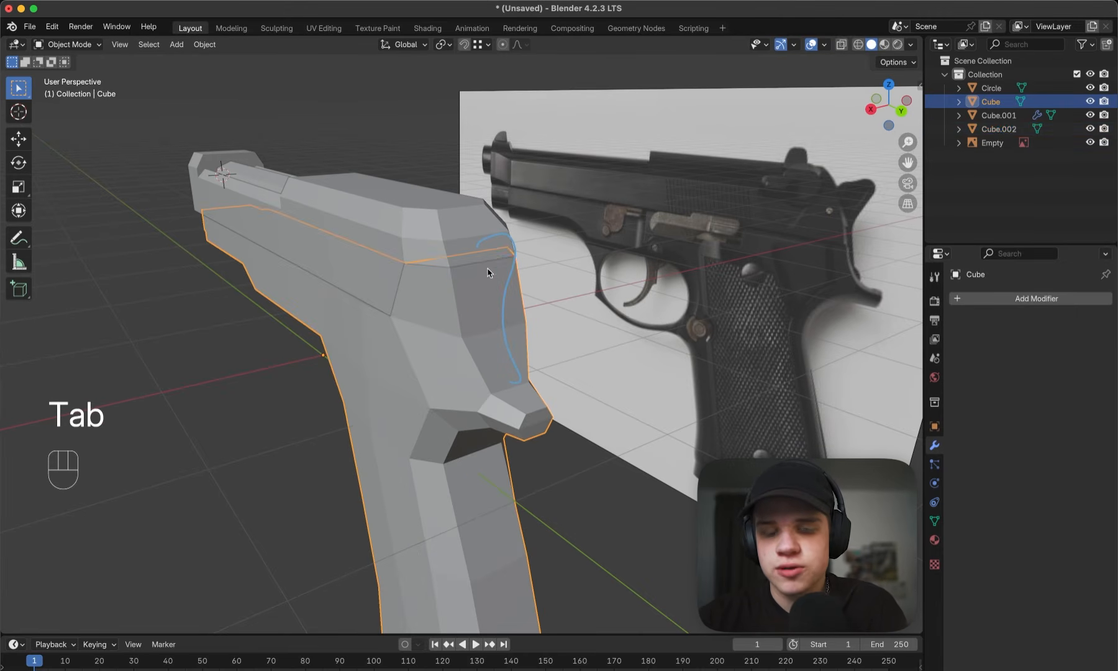
- Pick the separated rear face object with the help of wireframe shading and open it for editing in solid shading
key(z)
click(365, 309)
click(469, 305)
click(467, 306)
click(458, 315)
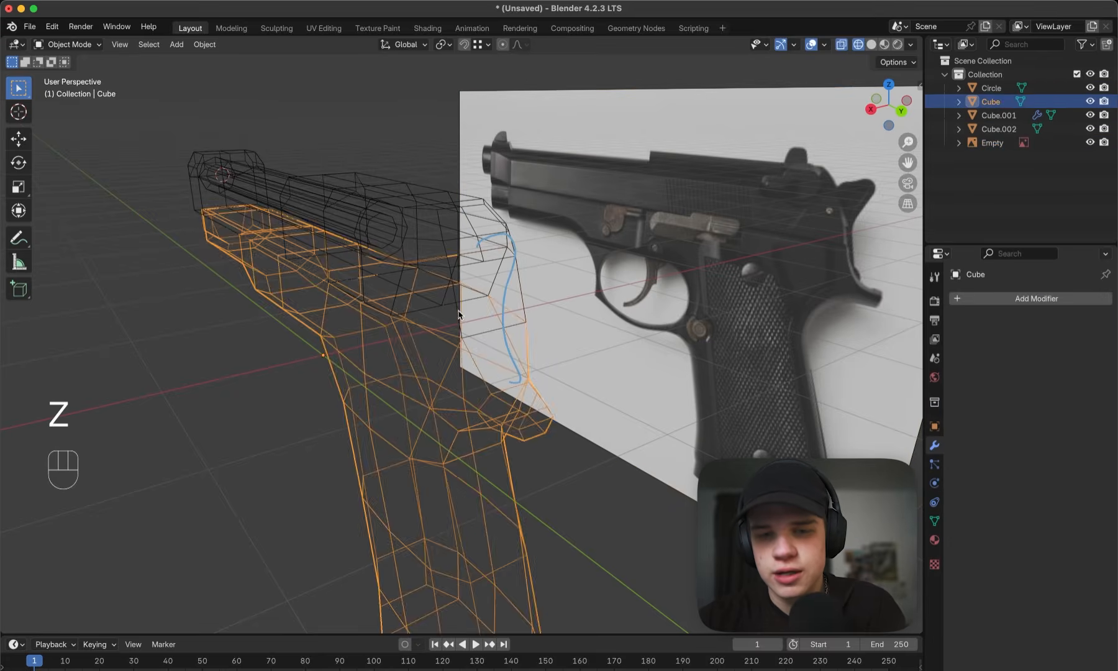
click(459, 315)
key(z)
key(Tab)
scroll(512, 317, up, 4)
- Select the whole separated face and scale it to about 0.43 along global X
key(a)
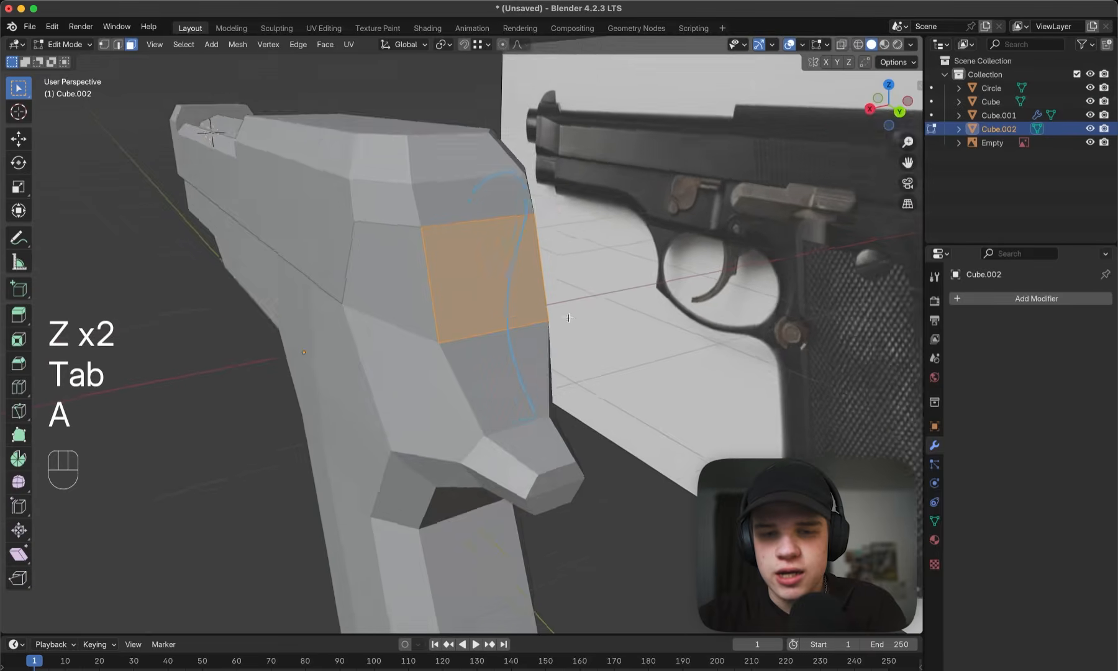
middle_drag(569, 318, 562, 320)
key(s)
key(x)
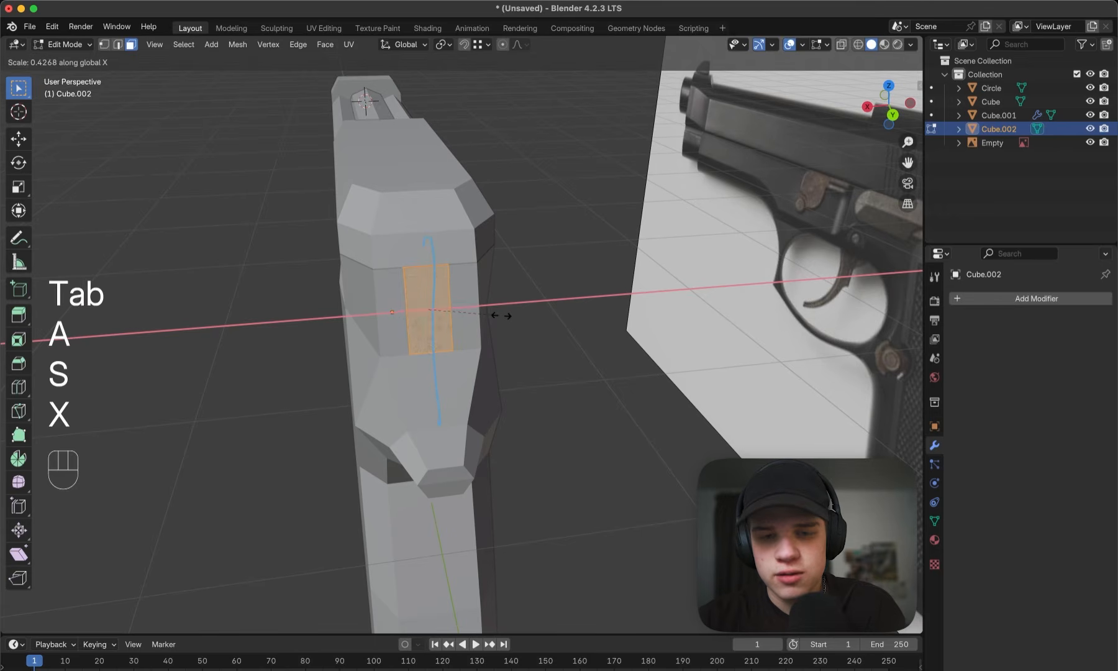
click(505, 316)
- Extrude the narrowed face's bottom edge about 0.09 m back and 0.22 m down along the frame in side wireframe view
middle_drag(502, 317, 531, 351)
key(2)
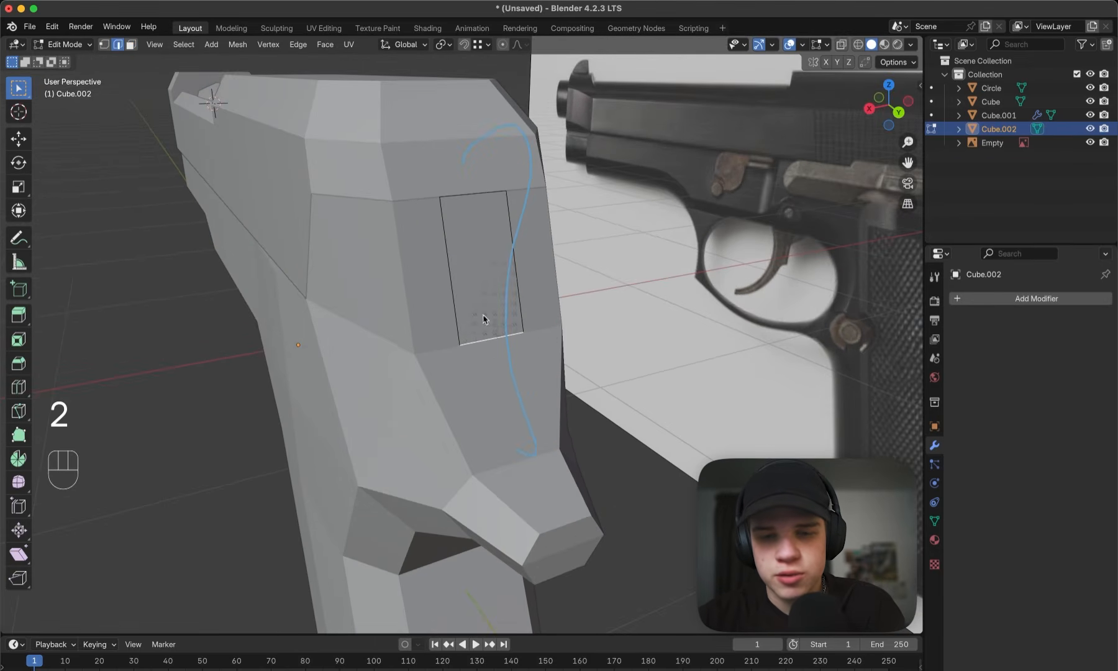
key(grave)
key(z)
key(grave)
shift+middle_drag(632, 317, 454, 360)
scroll(453, 360, up, 2)
key(z)
key(z)
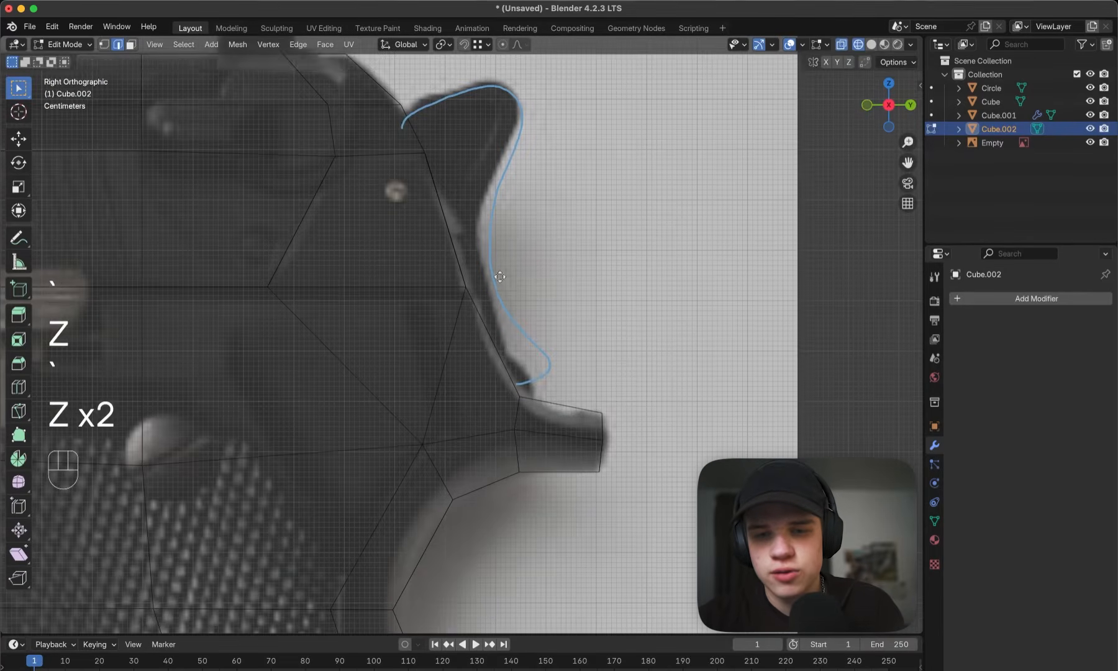
key(e)
click(545, 385)
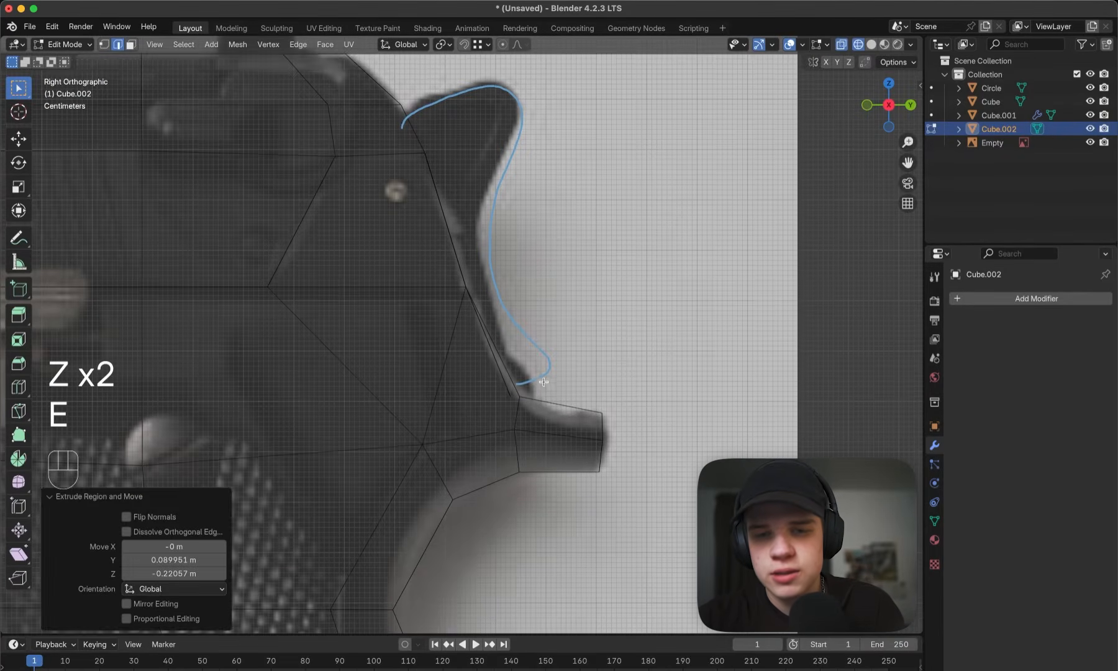
- Extrude the strip's top edge about 0.056 m forward and 0.074 m up along the slide's rear slope
key(z)
shift+middle_drag(439, 255, 505, 329)
key(z)
middle_drag(588, 280, 525, 286)
key(z)
key(2)
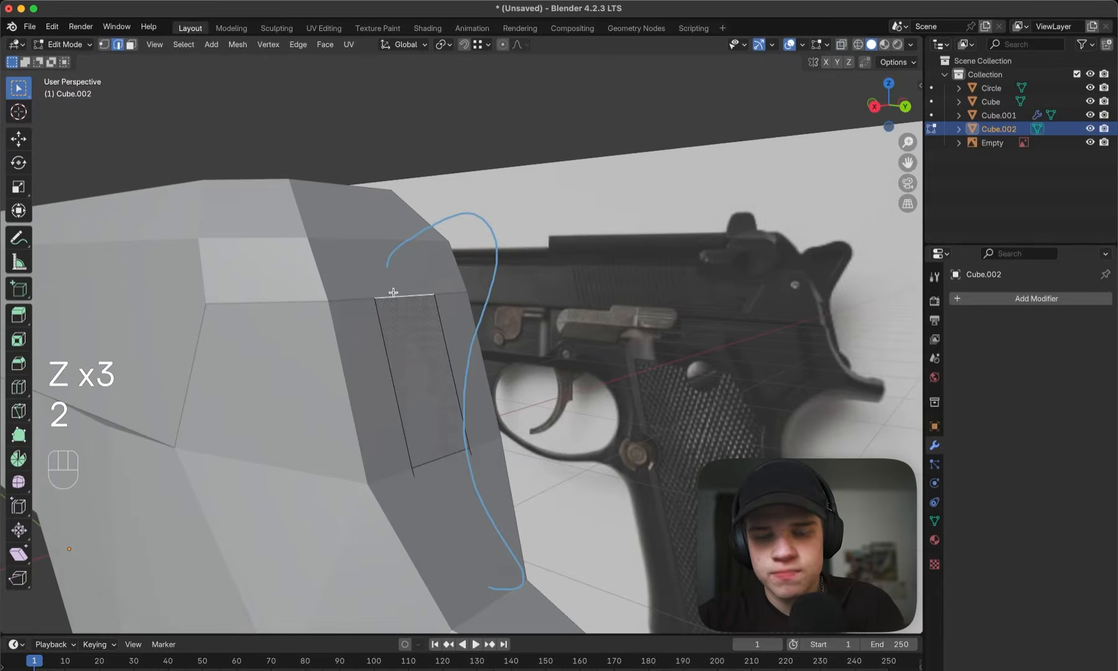
key(grave)
key(z)
key(grave)
scroll(646, 267, up, 2)
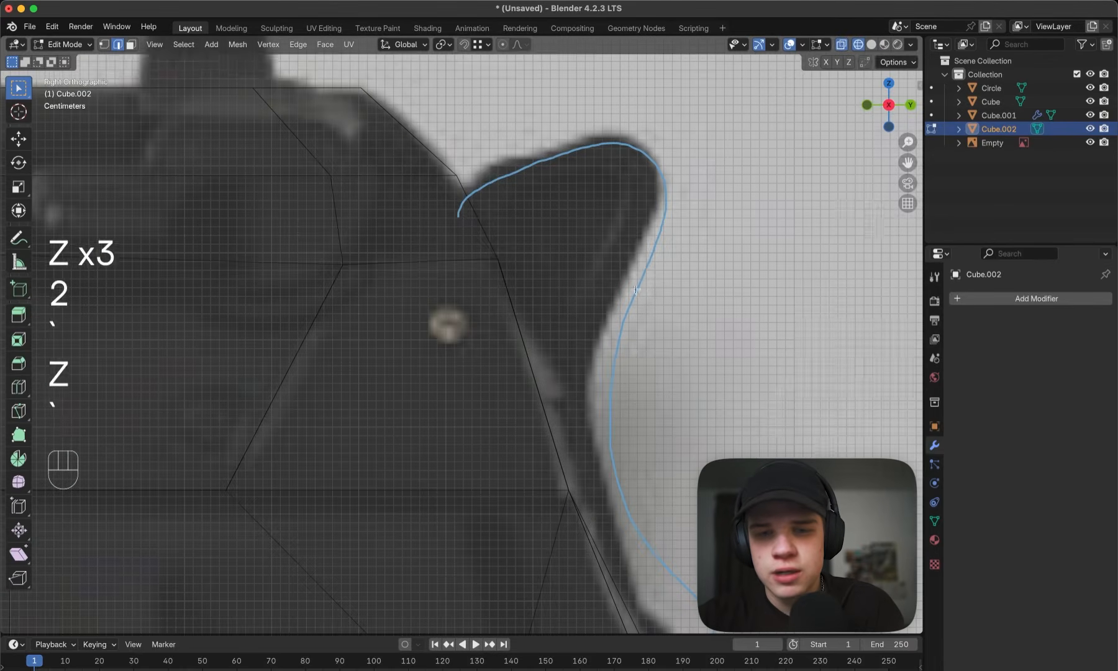
key(e)
click(647, 274)
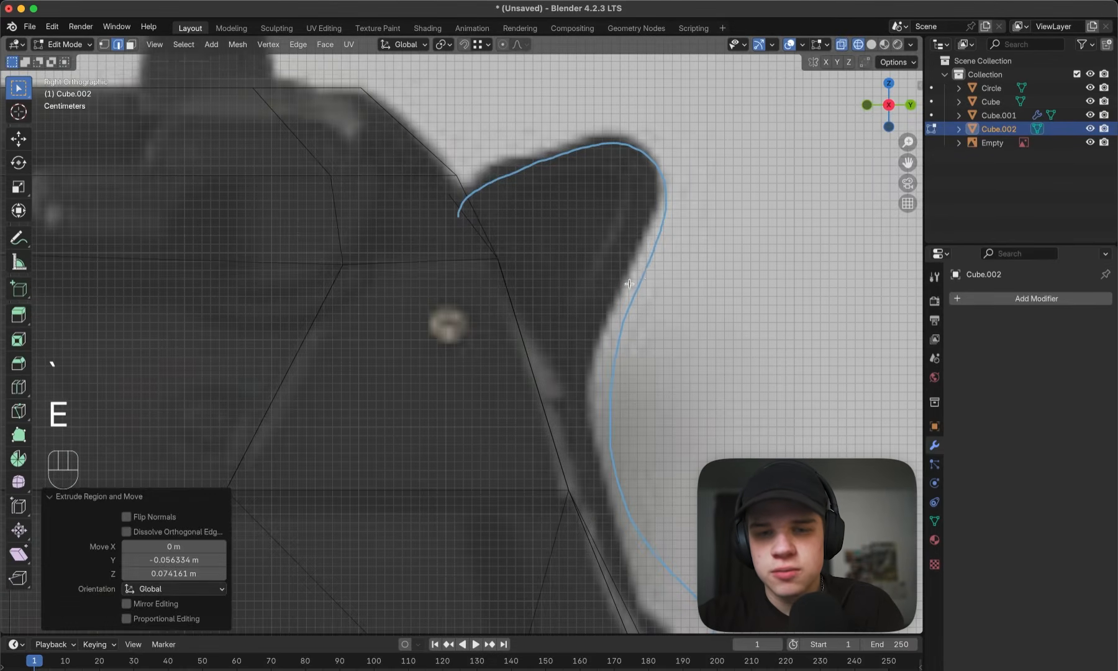
- Select the whole hammer strip and extrude it backward about 0.091 m along its normal to give it thickness
scroll(647, 274, down, 2)
key(a)
middle_drag(740, 311, 691, 324)
key(z)
scroll(692, 325, down, 3)
key(grave)
key(z)
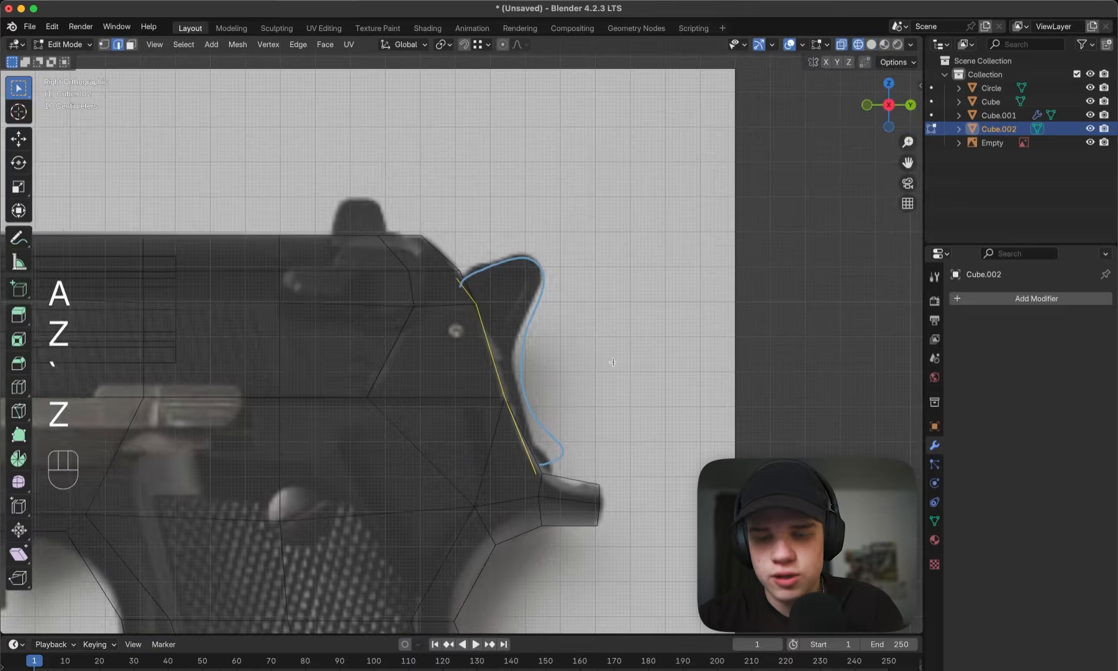
scroll(596, 330, up, 2)
key(e)
click(618, 309)
key(z)
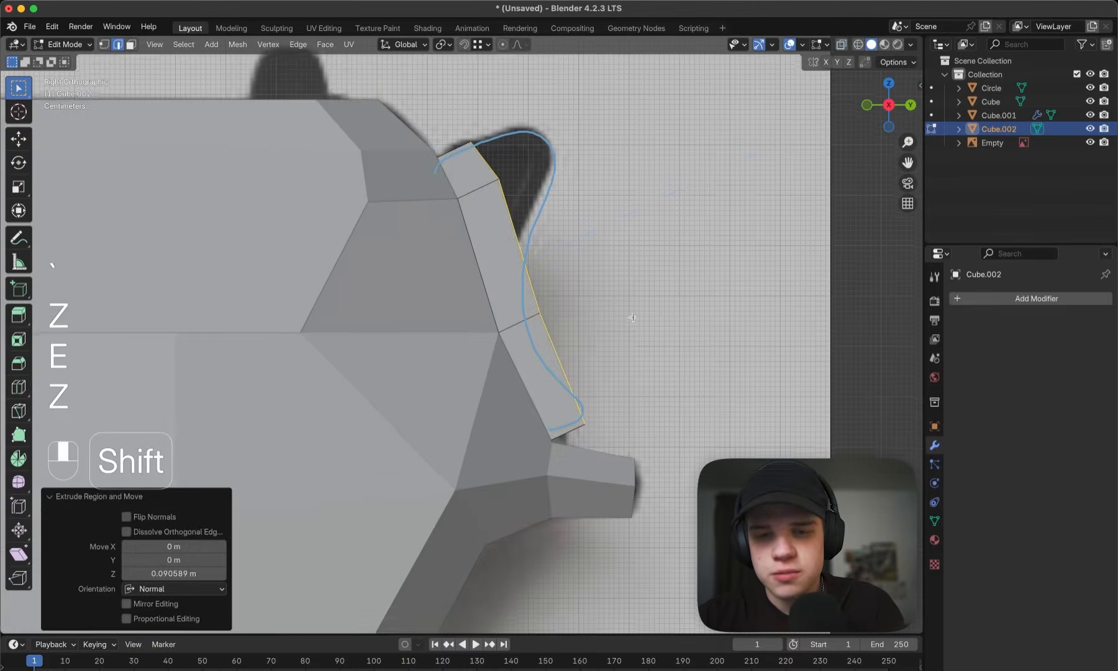
- Try to move the lowest outer edge of the hammer strip forward and down toward the frame in perspective view
shift+middle_drag(662, 329, 646, 311)
middle_drag(646, 311, 576, 311)
click(509, 369)
middle_drag(509, 369, 584, 384)
key(z)
shift+middle_drag(452, 378, 489, 349)
scroll(531, 371, up, 1)
key(z)
key(z)
key(g)
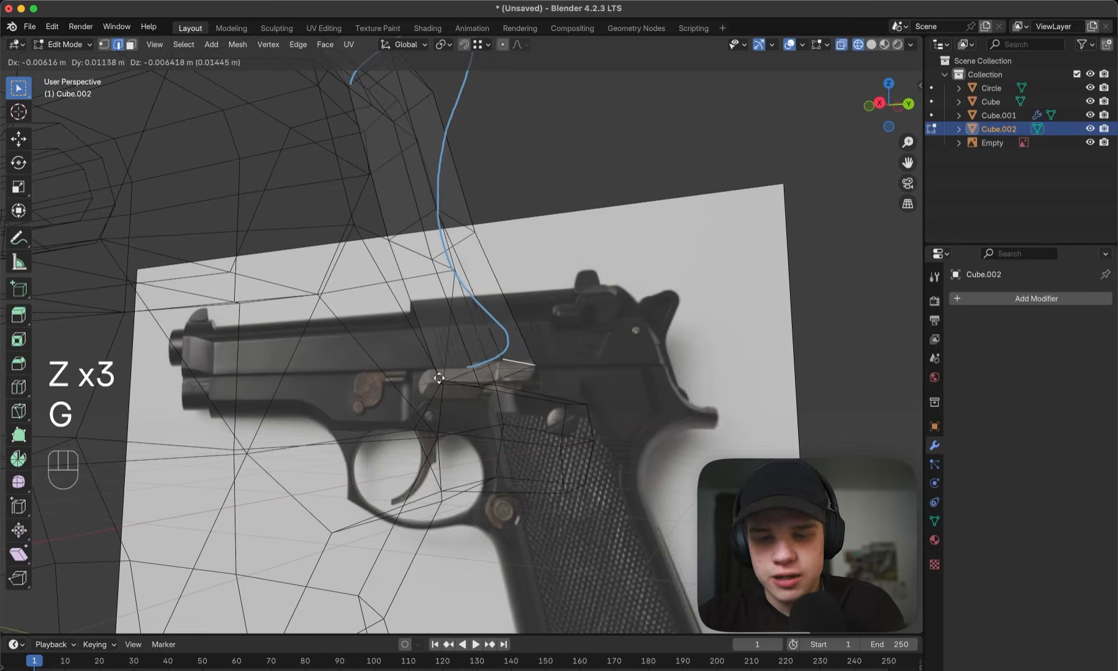
ctrl+click(441, 378)
middle_drag(455, 373, 445, 384)
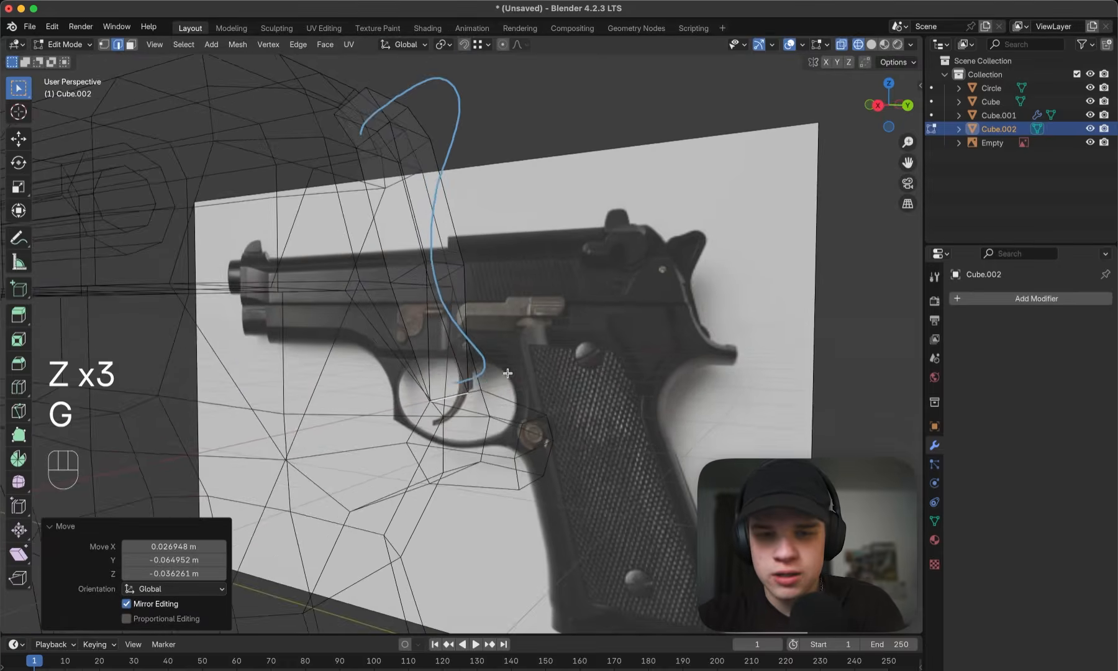
- Inspect the strip's lower end in solid shading and undo the last move of its outer edge
key(z)
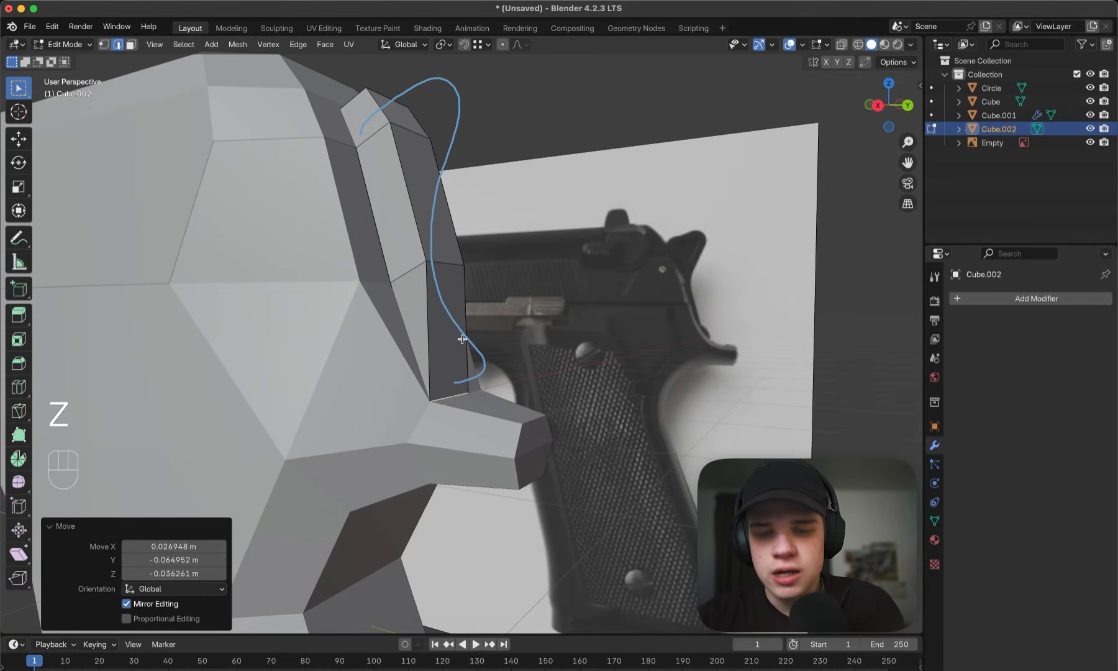
middle_drag(462, 339, 500, 344)
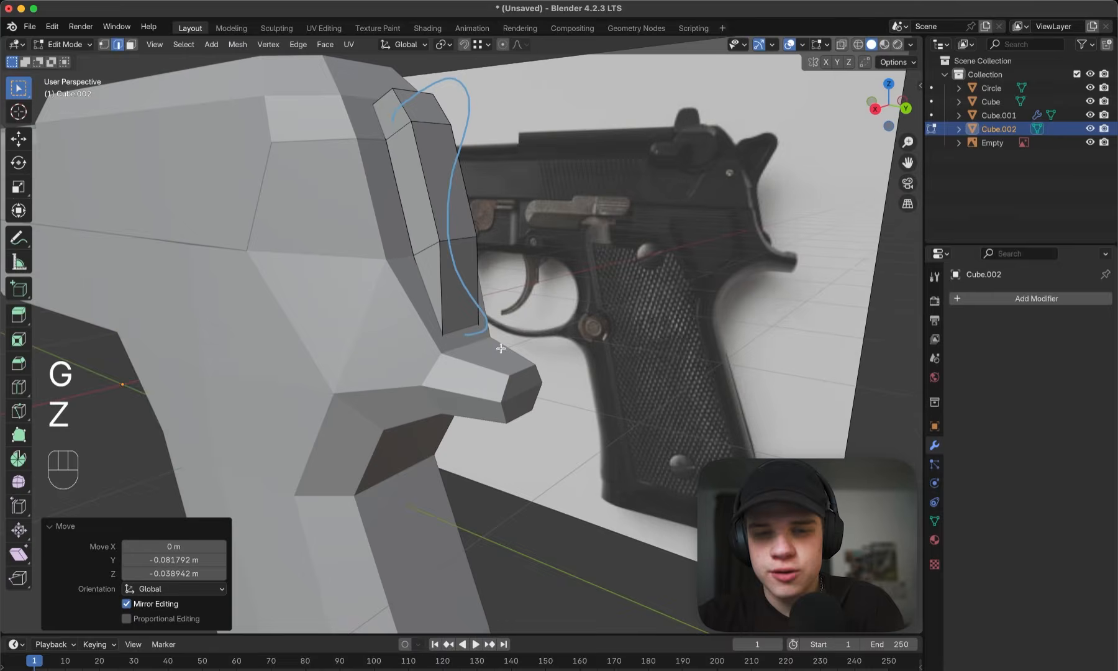
scroll(442, 304, up, 3)
middle_drag(449, 323, 476, 318)
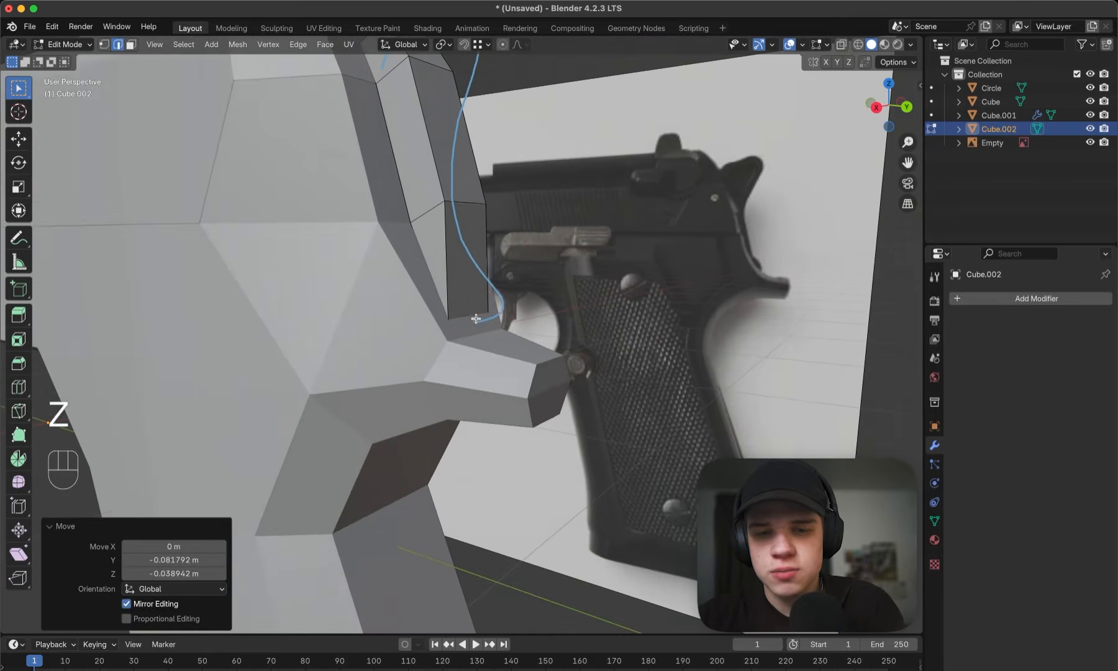
key(super+z)
- Move the strip's lowest outer edge forward and up onto the reference outline in side wireframe view
key(grave)
key(z)
key(g)
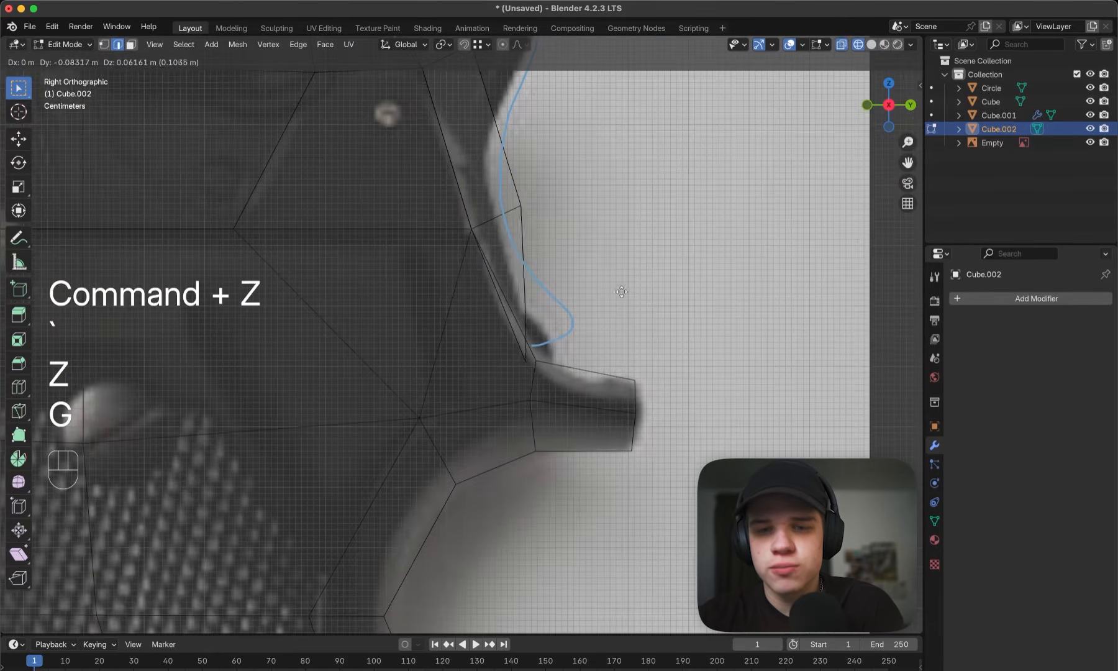
click(612, 258)
- Move the strip's middle outer vertices about 0.062 m forward and 0.068 m up, and nudge the lowest outer vertices slightly backward
key(1)
shift+middle_drag(521, 225, 517, 356)
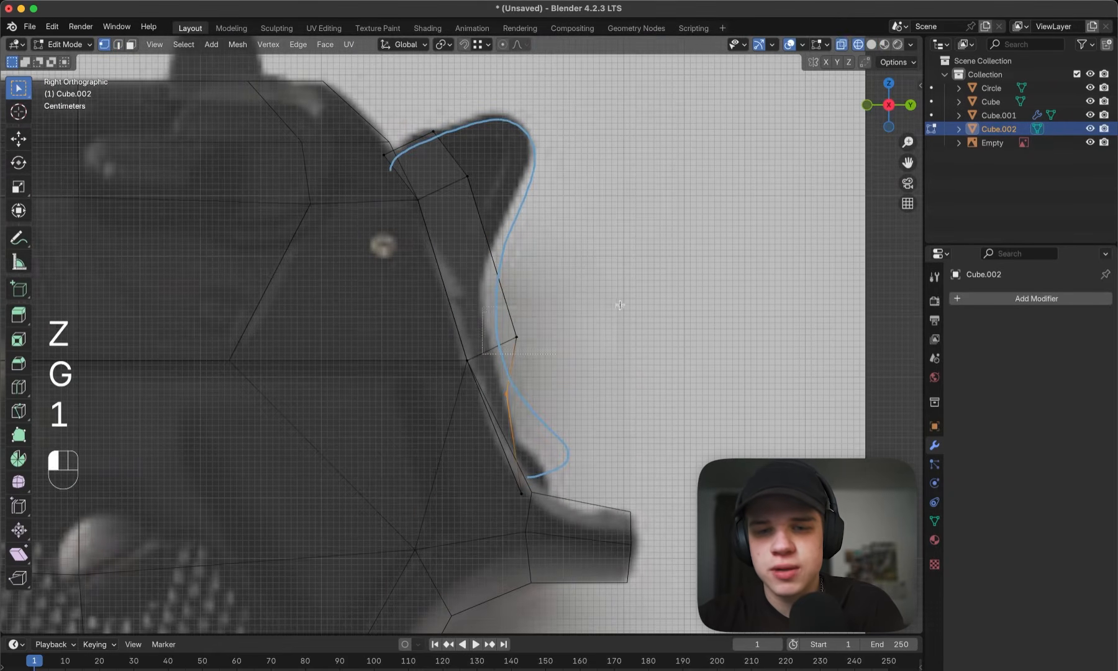
key(g)
click(580, 270)
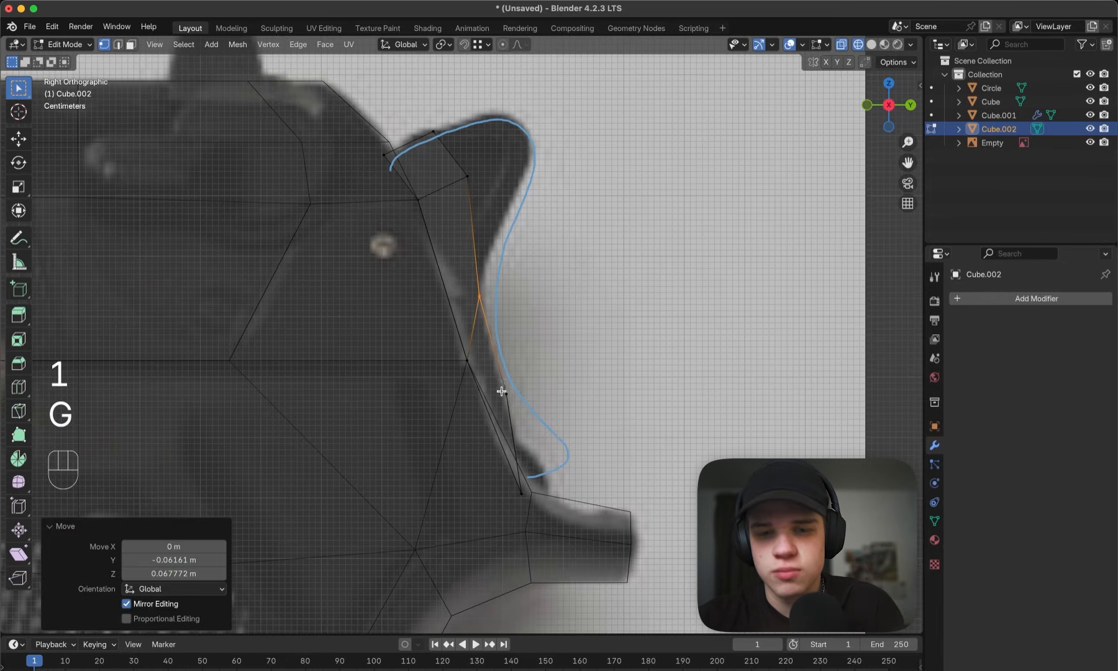
click(501, 392)
key(g)
click(507, 393)
click(471, 295)
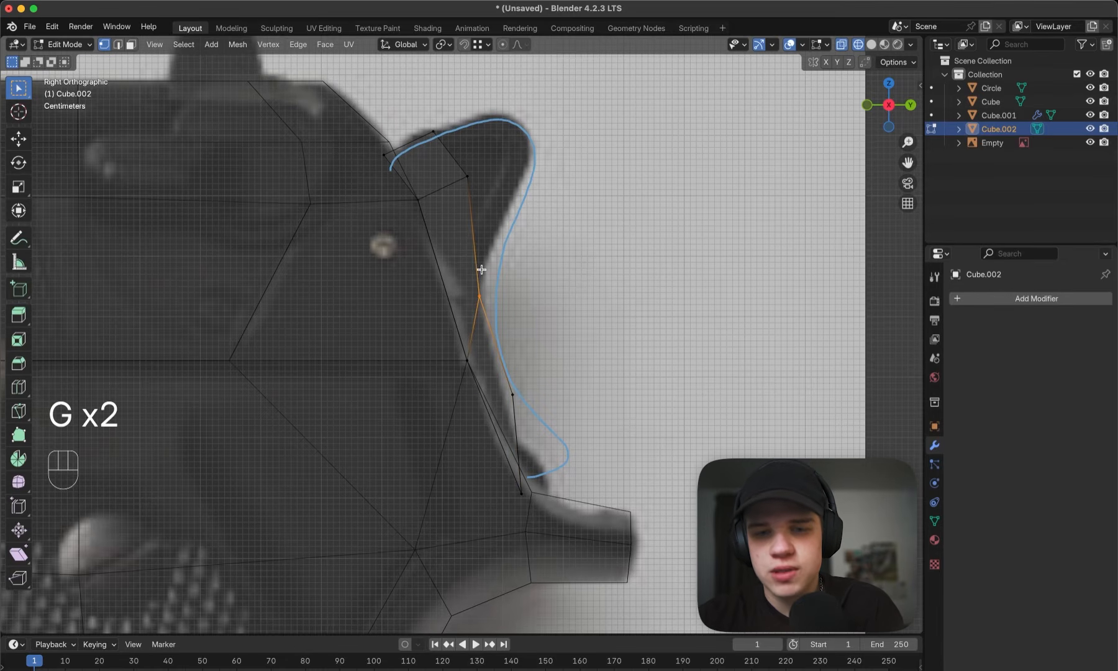
- Move the strip's two highest outer vertex pairs forward and down so they sit close to the slide's rear edge
shift+middle_drag(509, 103, 512, 256)
drag(533, 302, 533, 303)
key(g)
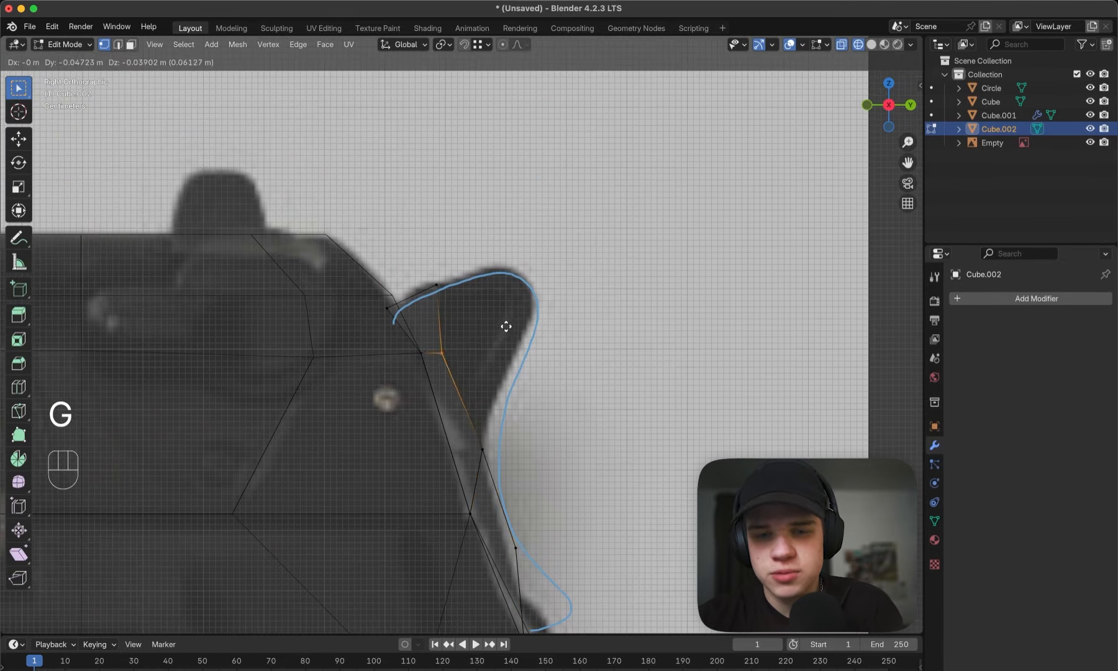
click(506, 323)
key(g)
click(434, 328)
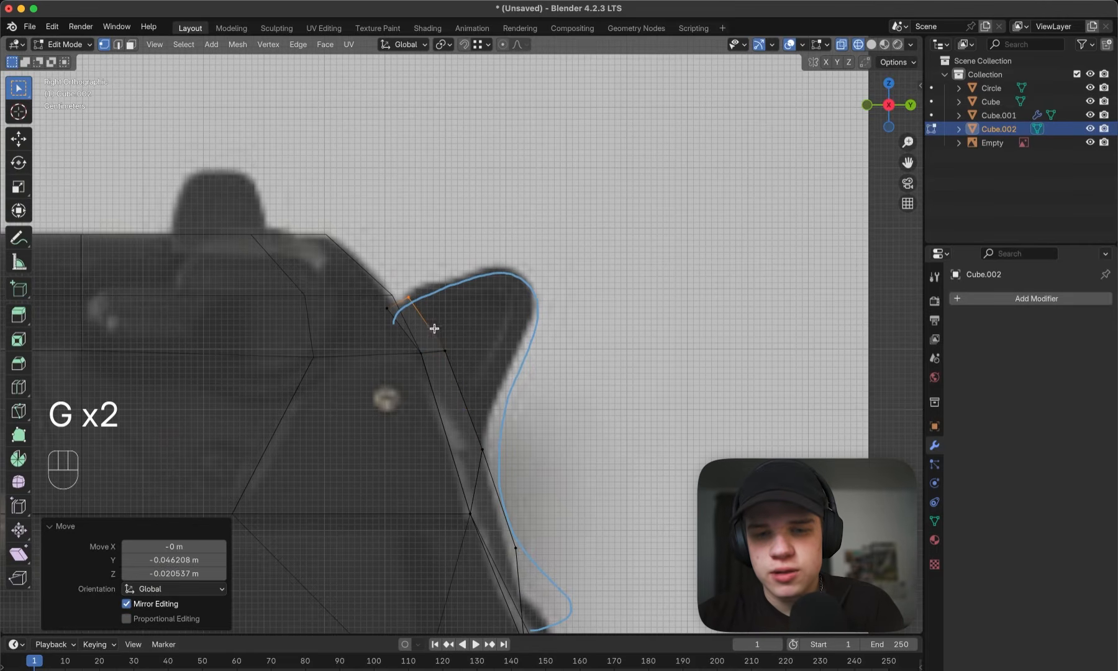
drag(453, 336, 454, 336)
key(g)
click(452, 328)
- Select the strip's two upper outer faces and extrude them backward along their normal to form the hammer spur
mouse_move(453, 331)
middle_down()
mouse_move(485, 365)
mouse_move(512, 355)
middle_up()
key(z)
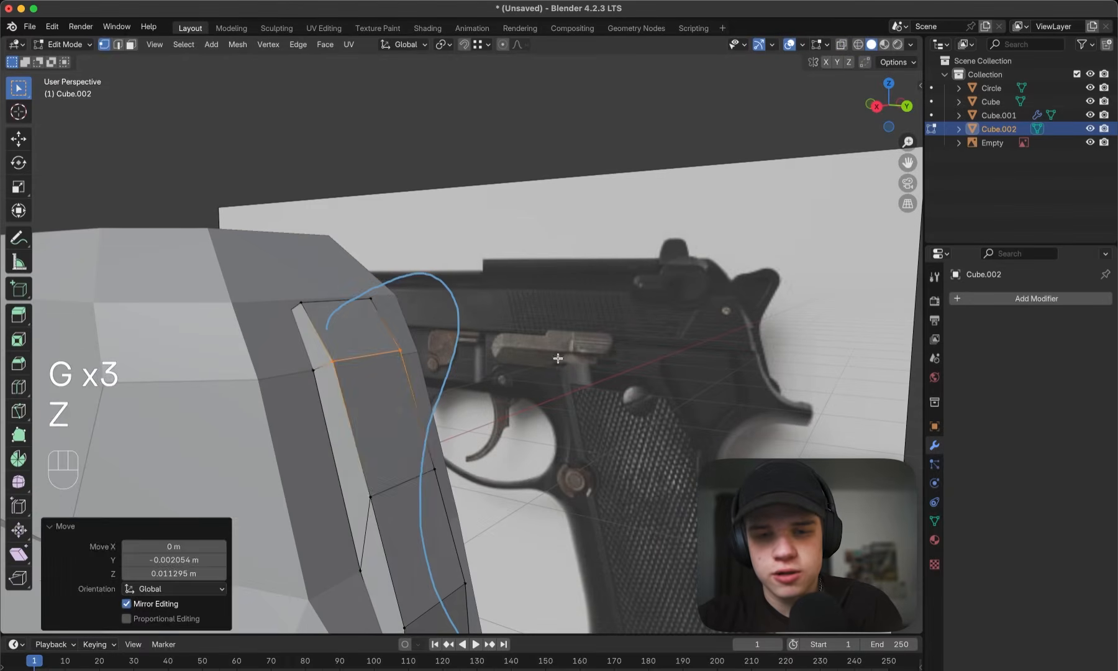
key(3)
click(384, 381)
shift+click(379, 343)
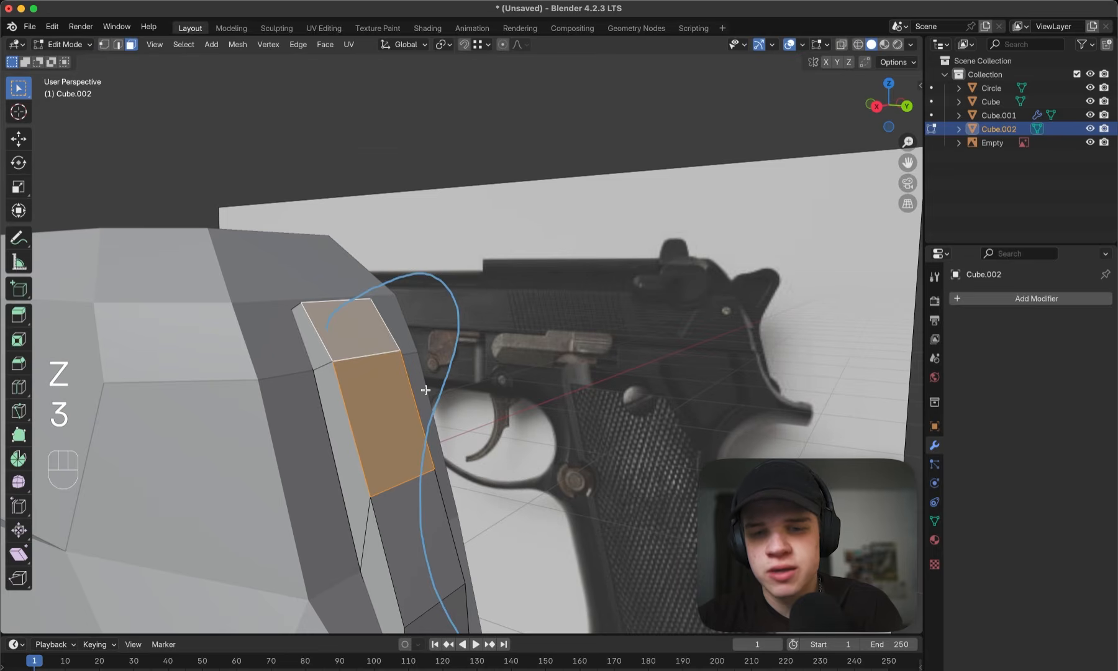
key(grave)
key(grave)
key(z)
key(e)
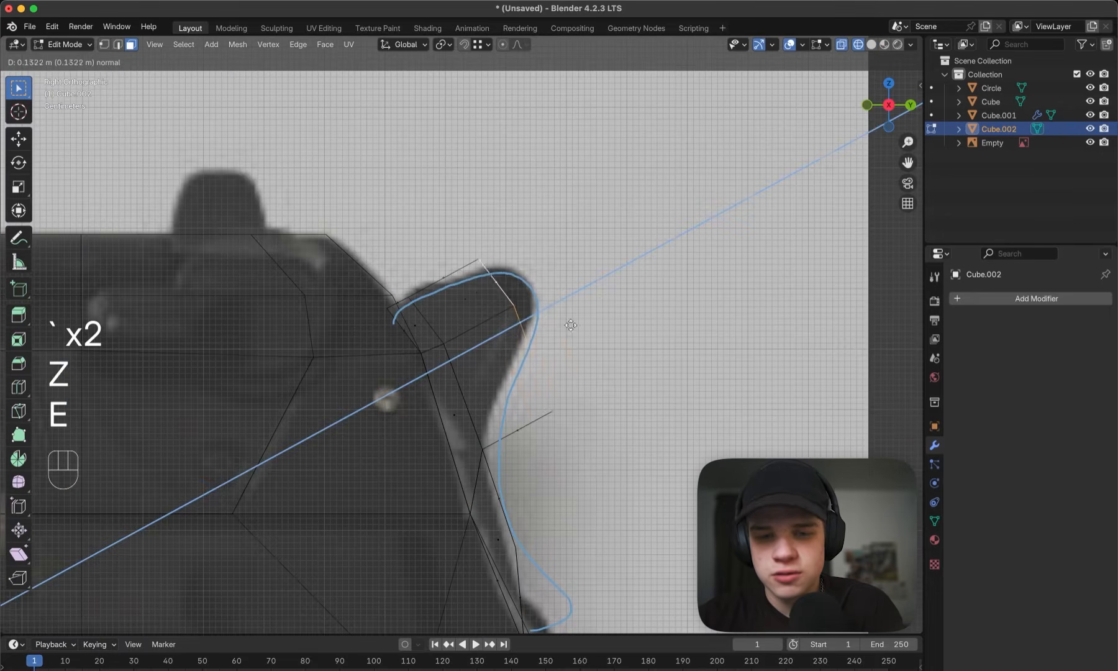
click(571, 325)
- Move the extruded spur's lowest rear vertices about 0.1 m forward and 0.113 m up to follow the outline
key(1)
key(g)
click(576, 303)
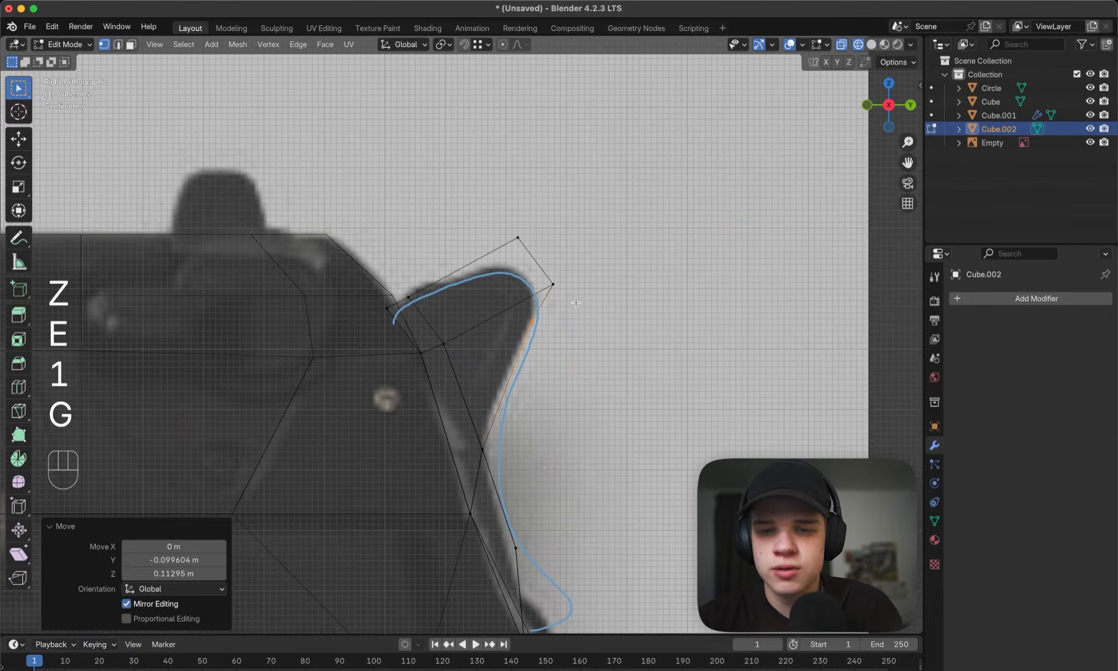
- Move the spur's outer tip vertices one by one so they follow the reference outline of the hammer
key(g)
click(561, 255)
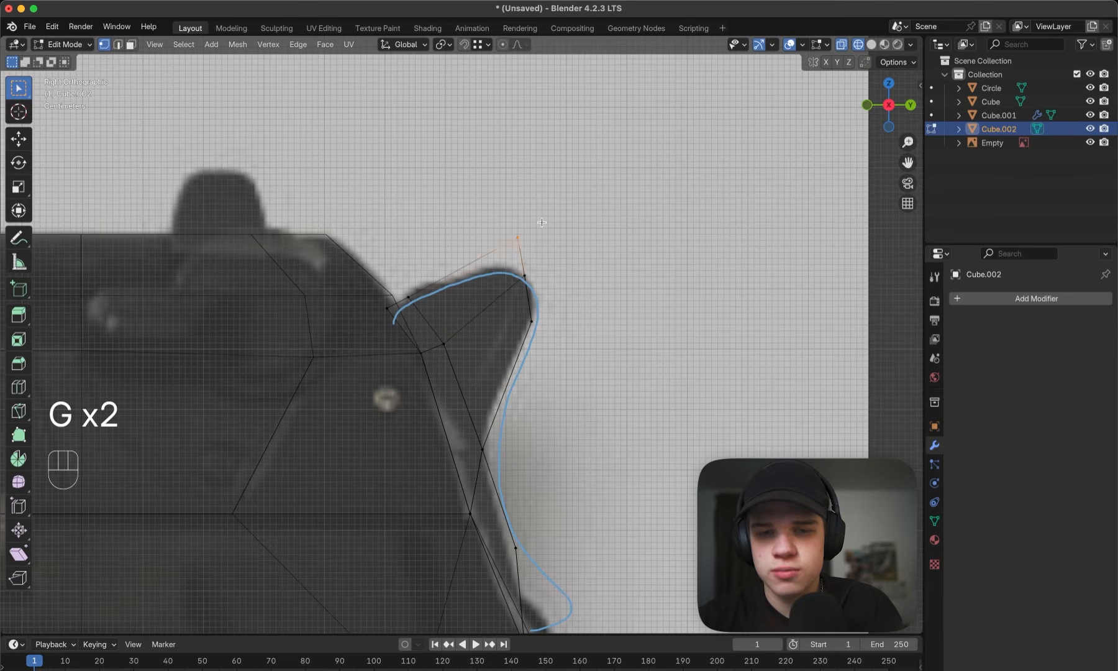
key(g)
click(516, 247)
click(533, 319)
key(g)
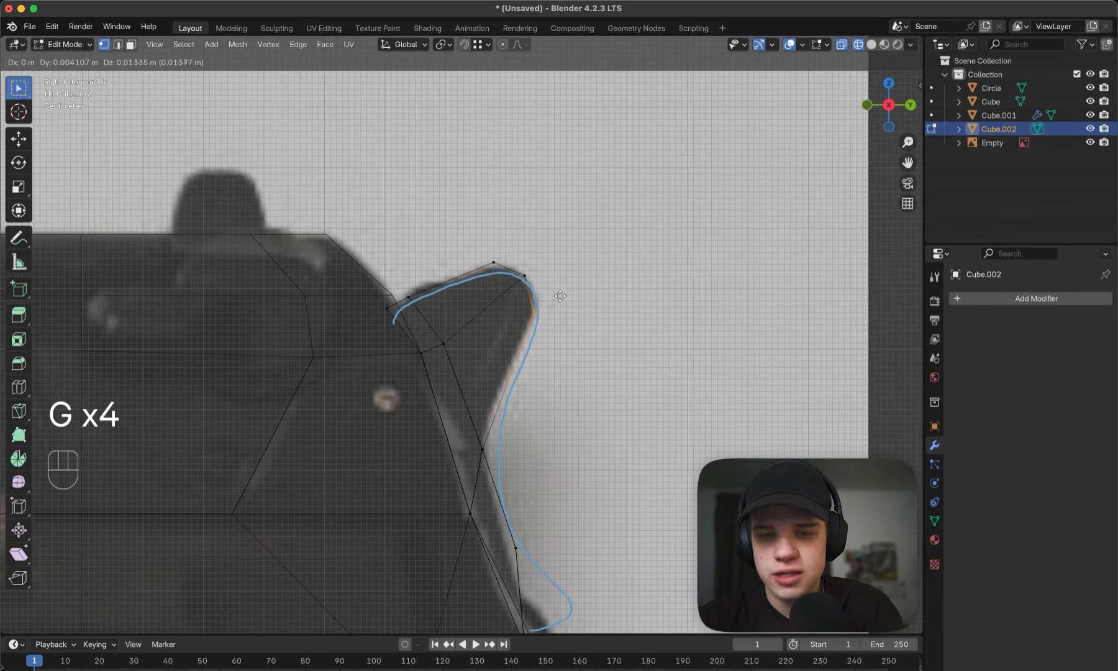
click(560, 296)
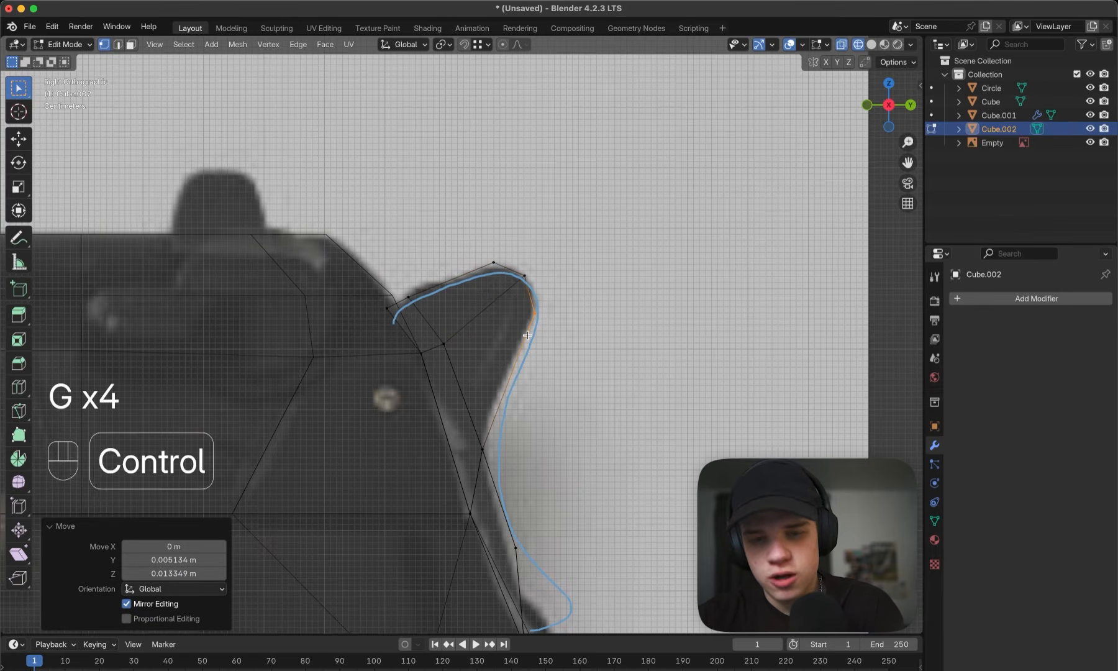
- Add an edge loop across the hammer spur and shift its lower and upper vertices onto the reference outline
key(ctrl+r)
click(516, 338)
right_click(516, 339)
click(504, 365)
key(g)
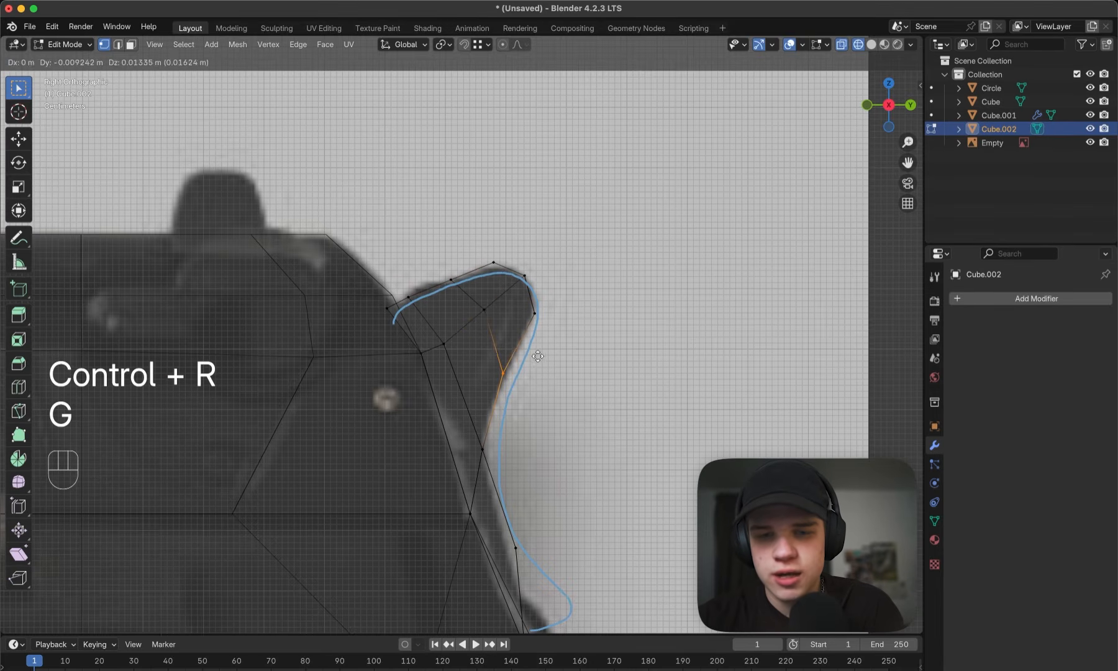
click(538, 356)
click(460, 282)
key(g)
click(470, 277)
- Scale the whole hammer mesh down along X so it is narrower, and return to solid shading
key(z)
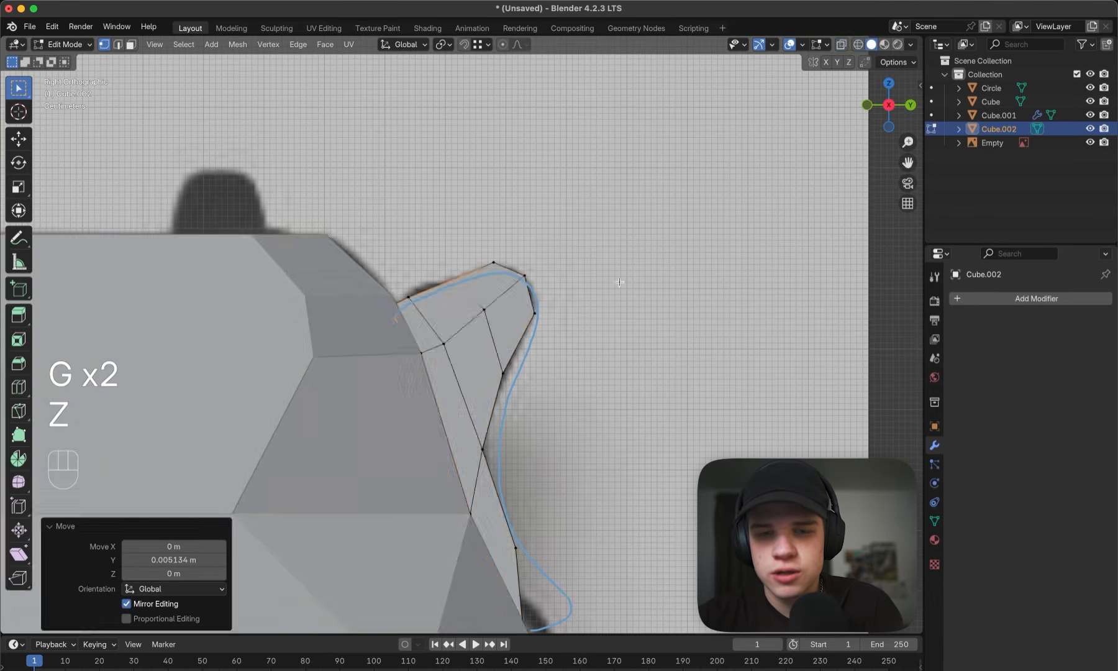
key(Tab)
middle_drag(619, 282, 469, 318)
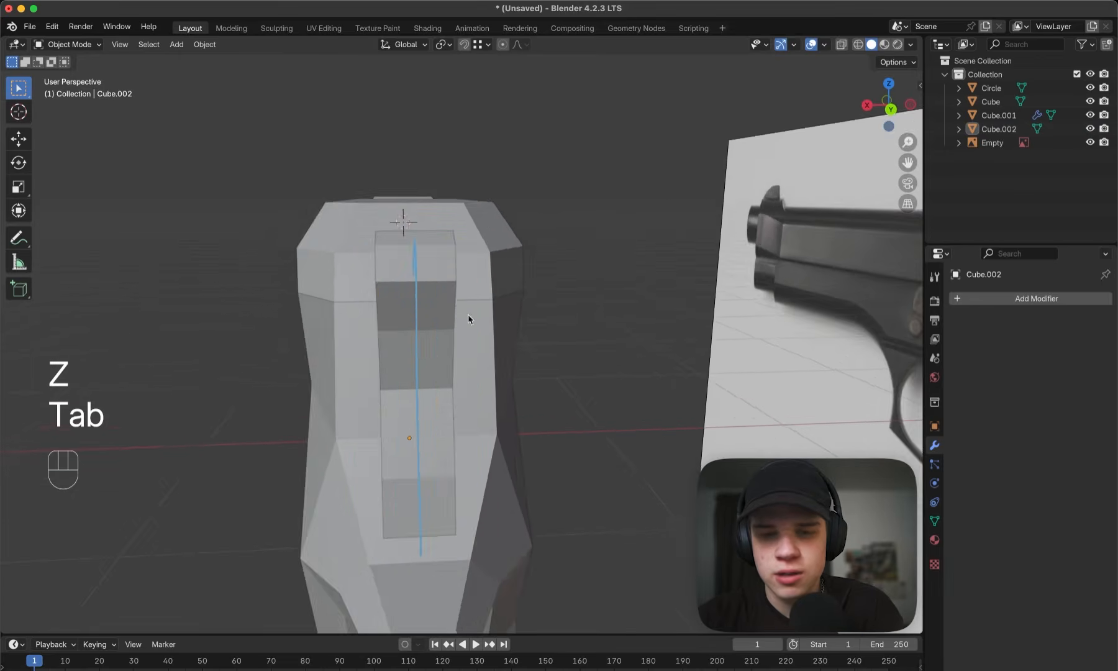
middle_drag(609, 302, 564, 287)
key(Tab)
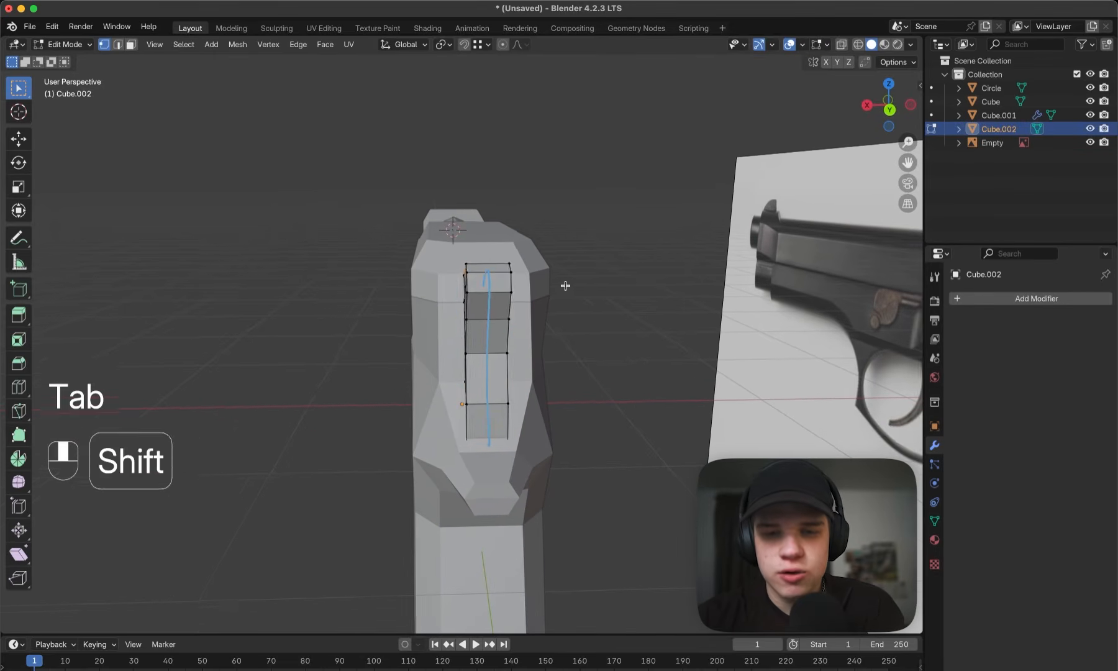
key(a)
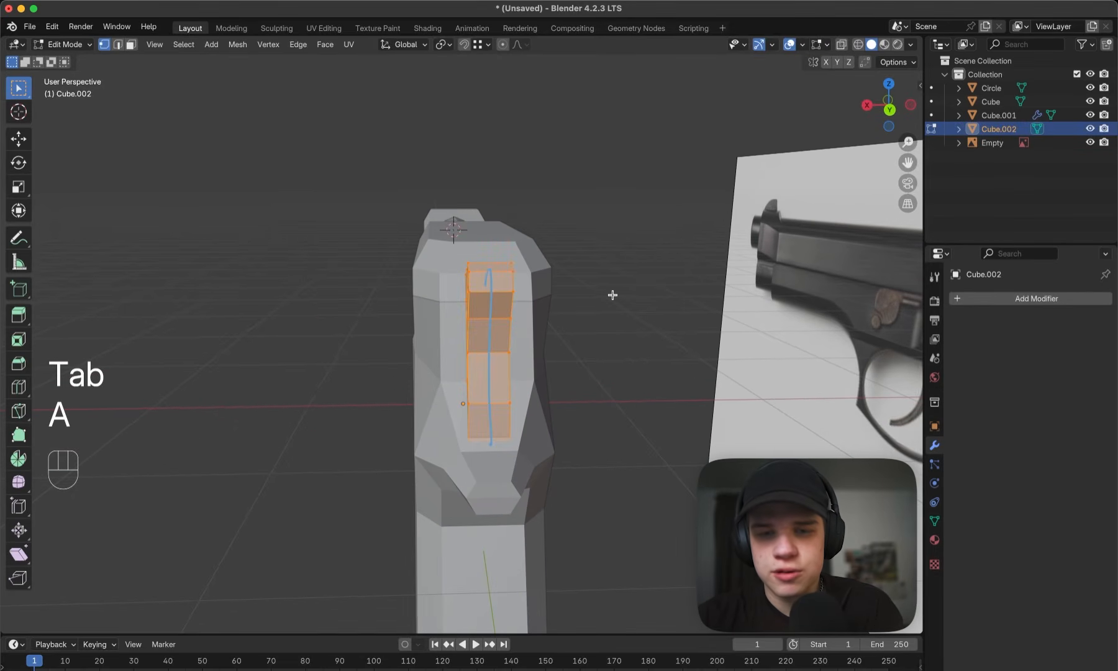
key(s)
key(x)
click(552, 303)
middle_drag(552, 303, 765, 291)
key(Tab)
click(776, 289)
middle_drag(685, 295, 721, 285)
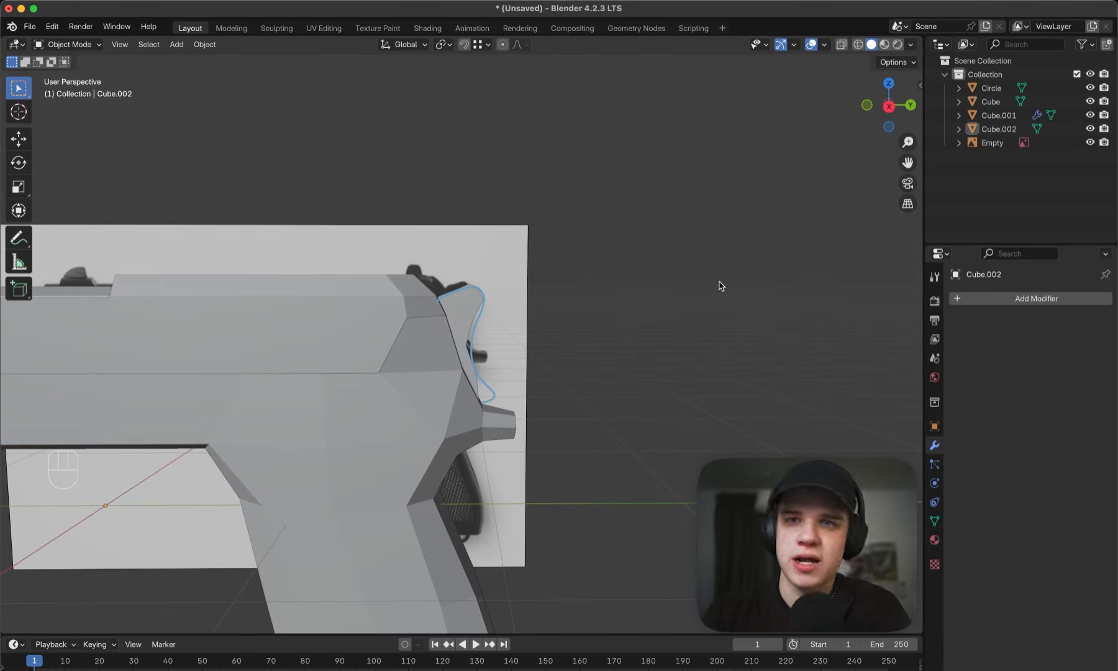
- Compare the hammer and the slide's rear with the reference image from the side in solid and wireframe shading
key(KP_3)
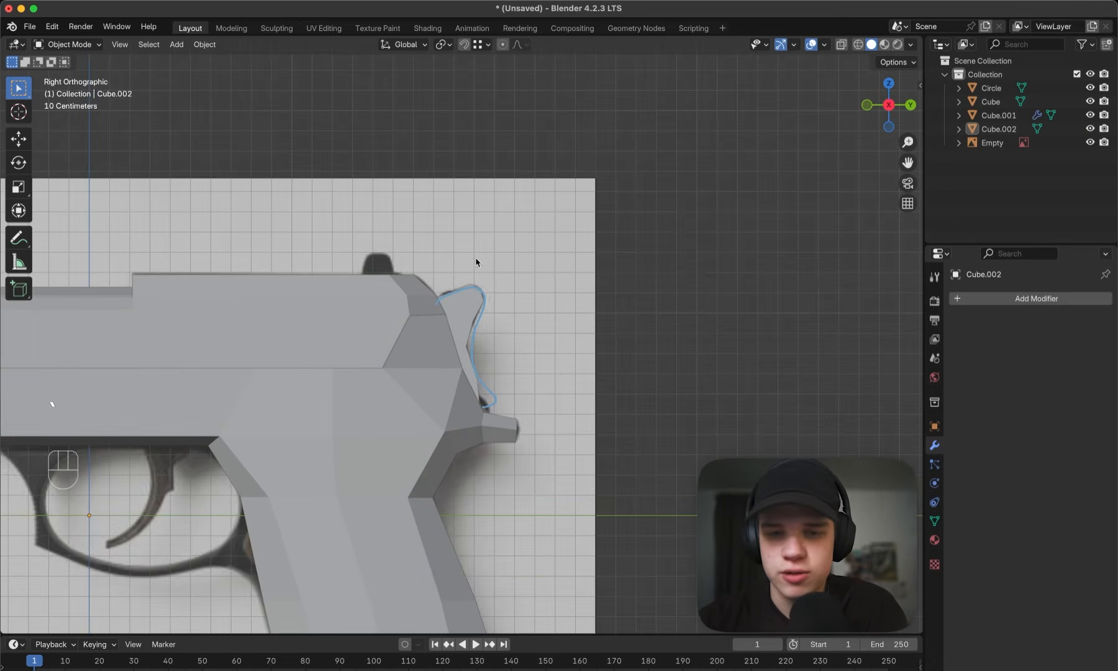
key(n)
key(n)
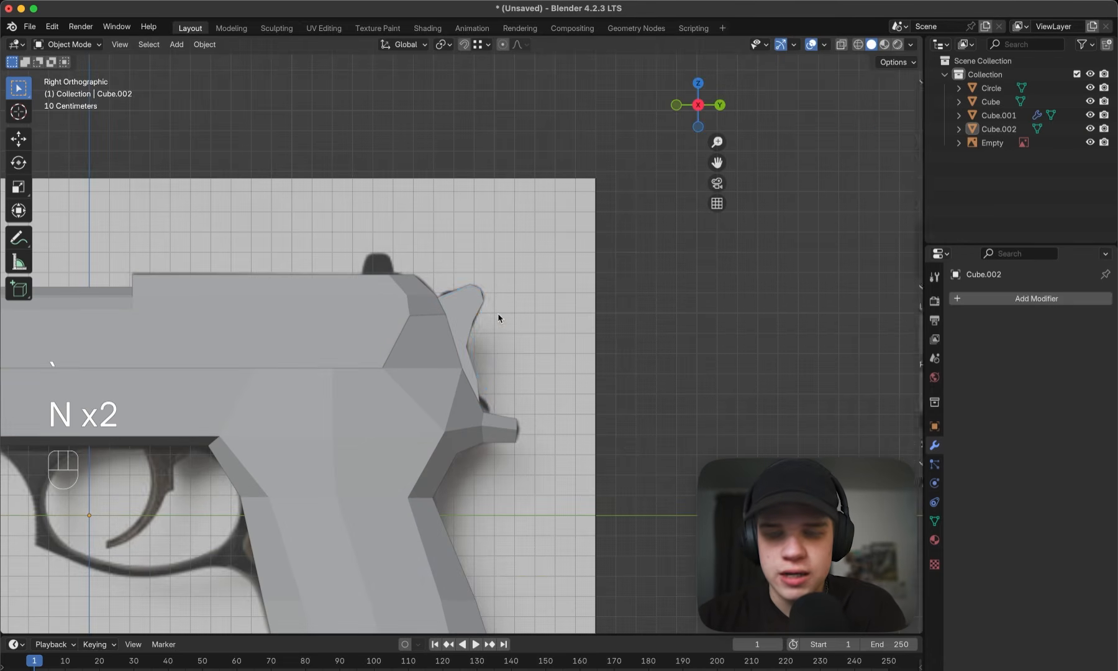
key(Tab)
key(z)
key(z)
key(Tab)
scroll(618, 312, down, 5)
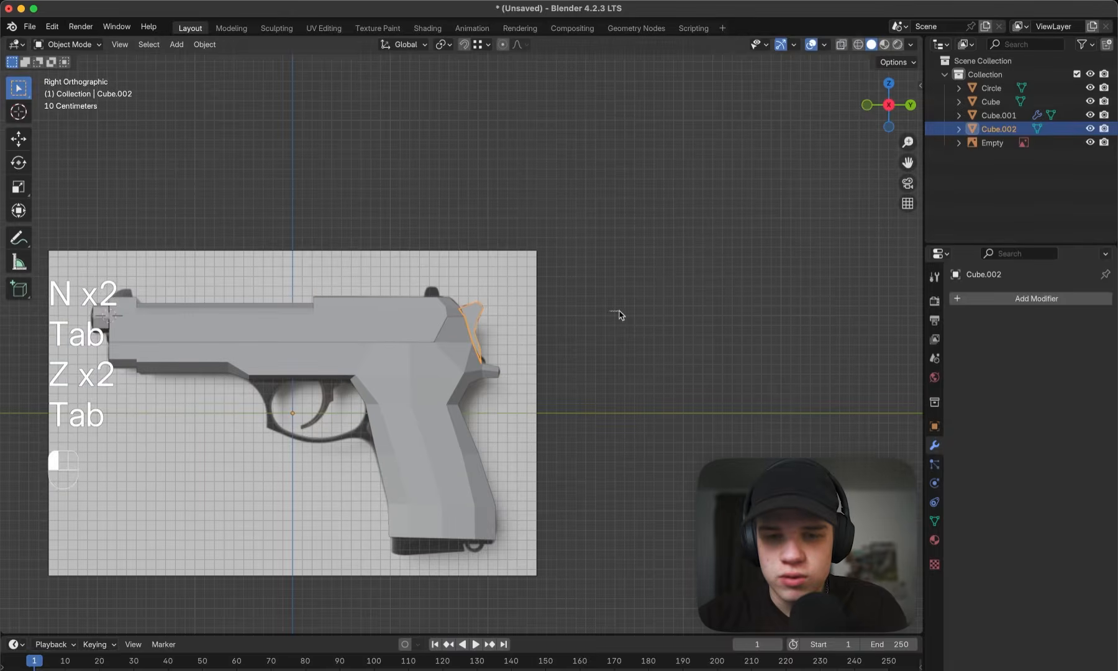
scroll(609, 319, up, 7)
middle_drag(609, 319, 535, 325)
scroll(534, 327, down, 4)
key(grave)
key(z)
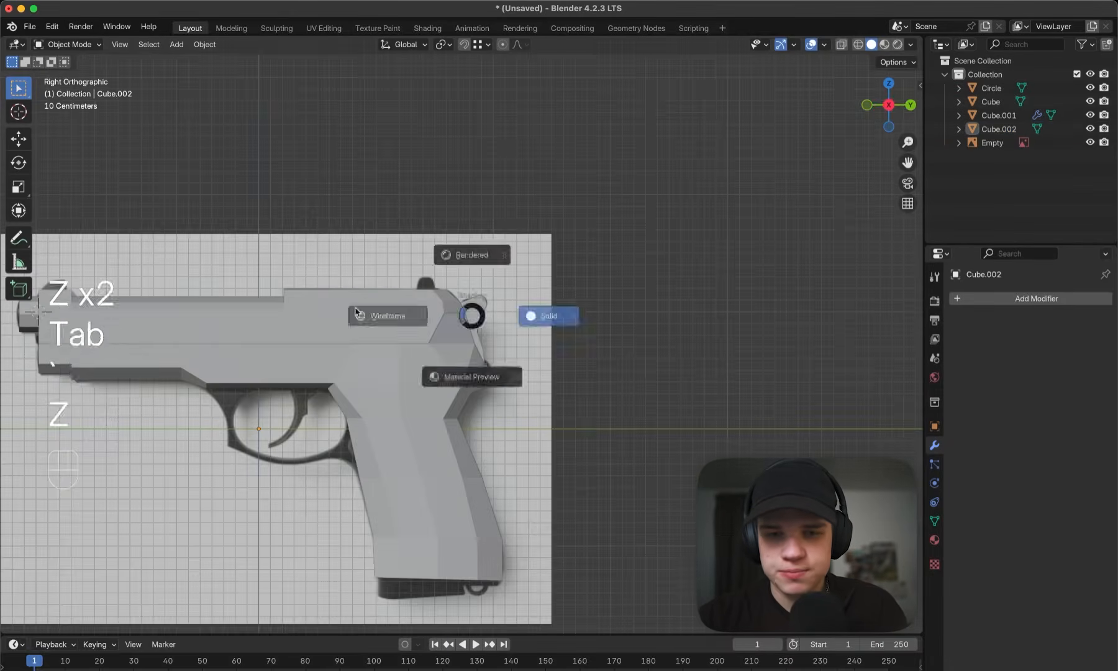
click(404, 315)
scroll(423, 311, up, 1)
click(412, 299)
scroll(412, 299, up, 2)
shift+middle_drag(439, 302, 466, 317)
scroll(492, 331, up, 4)
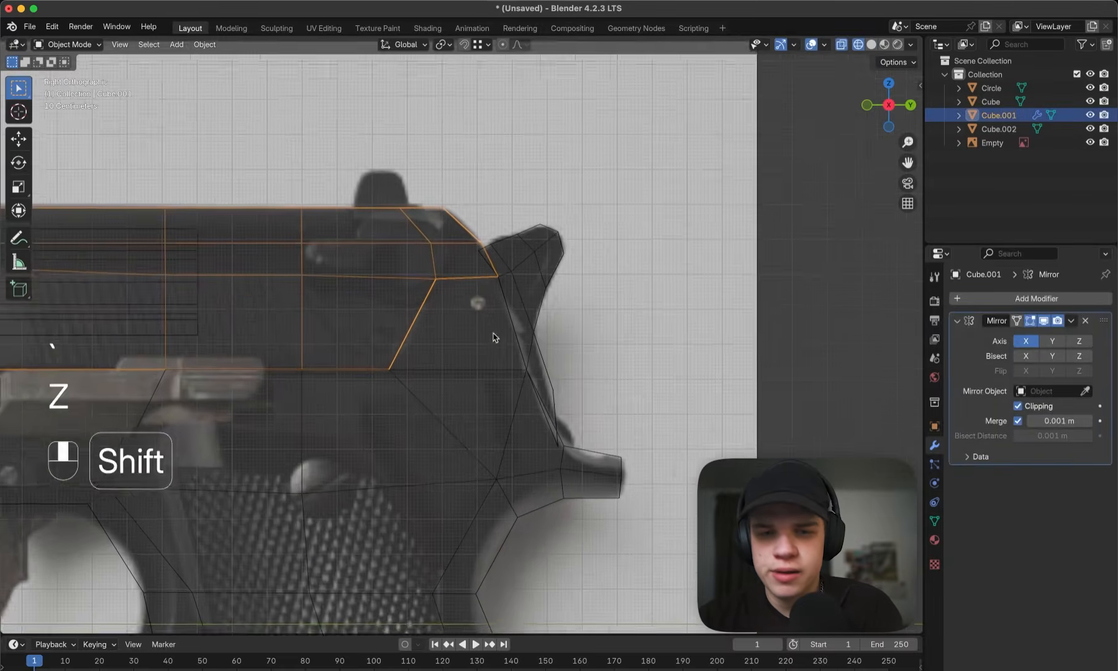
scroll(820, 320, down, 5)
click(802, 323)
scroll(763, 329, up, 6)
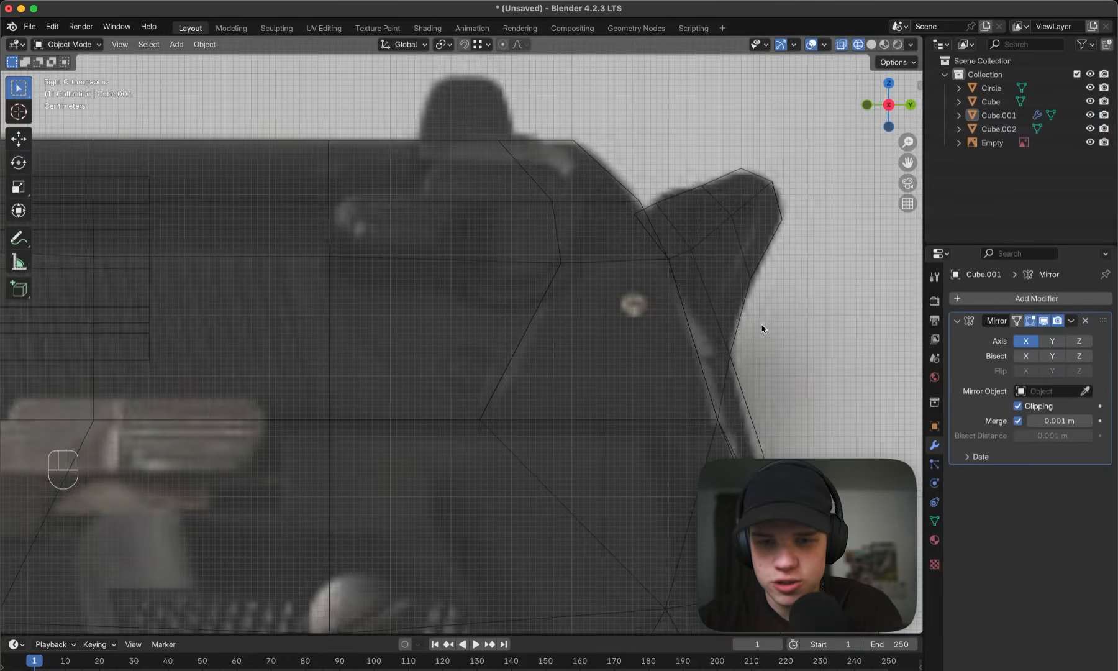
scroll(763, 330, down, 3)
key(z)
click(763, 328)
- Select the frame's raised side and back faces below the slide's rear end and delete them
click(571, 329)
mouse_move(571, 328)
middle_down()
mouse_move(598, 321)
mouse_move(526, 330)
middle_up()
key(Tab)
key(3)
click(486, 343)
shift+click(539, 340)
key(z)
middle_drag(333, 351, 242, 356)
key(z)
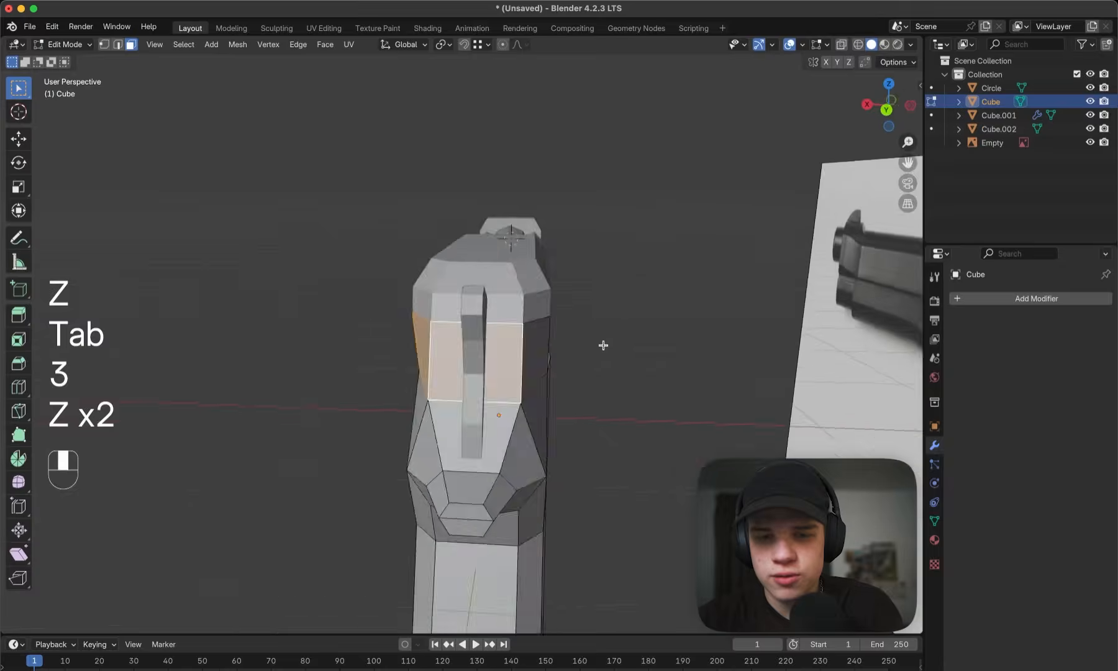
middle_drag(604, 346, 435, 345)
key(z)
shift+click(423, 344)
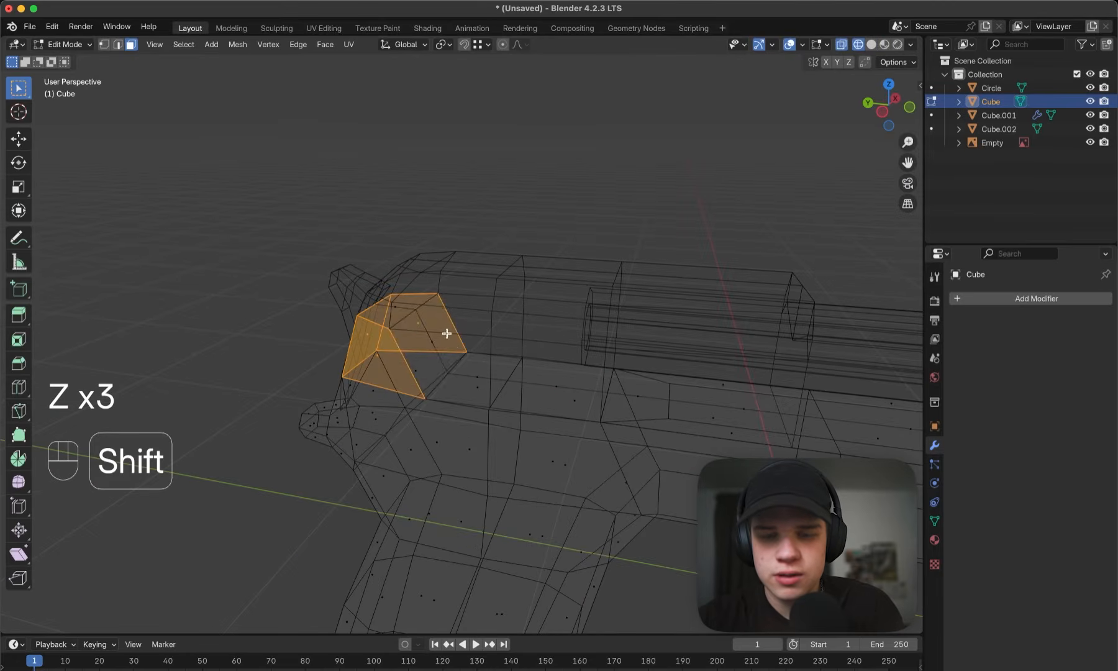
key(z)
mouse_move(393, 305)
middle_down()
mouse_move(537, 307)
mouse_move(514, 402)
mouse_move(596, 389)
middle_up()
key(x)
click(640, 347)
- Fill the hole left at the top rear of the frame with a new face
key(2)
key(f)
key(Tab)
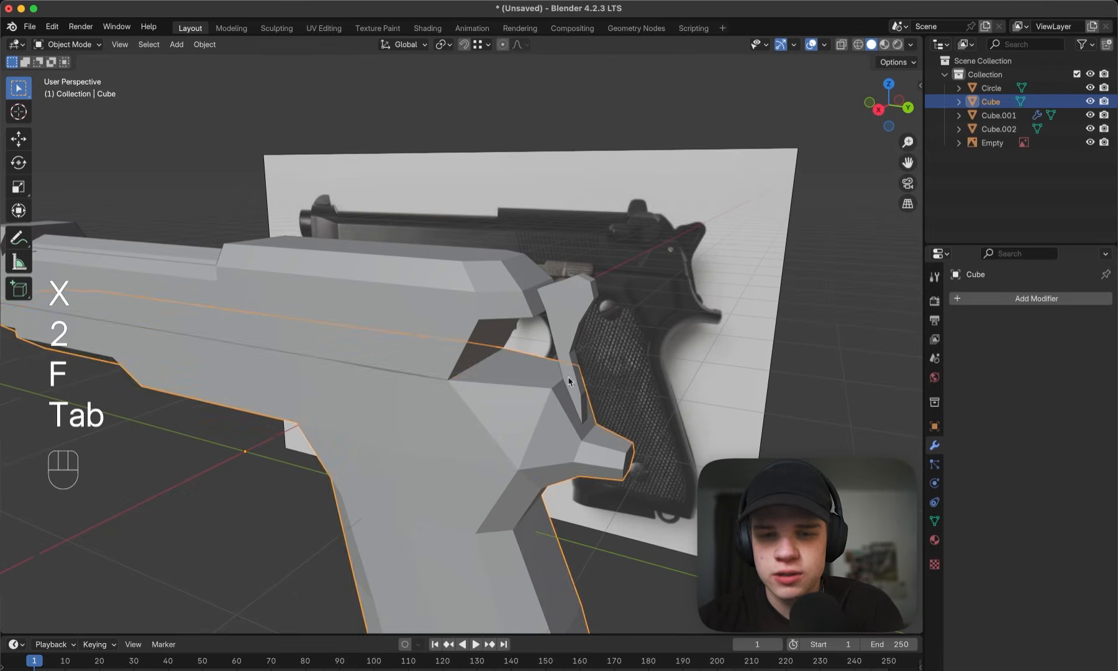
- Select the slide's vertices along the upper edge of the rear gap and move them about 0.011 m up along Z
click(508, 305)
key(Tab)
middle_drag(508, 305, 578, 313)
key(grave)
key(z)
scroll(502, 319, up, 3)
key(z)
key(1)
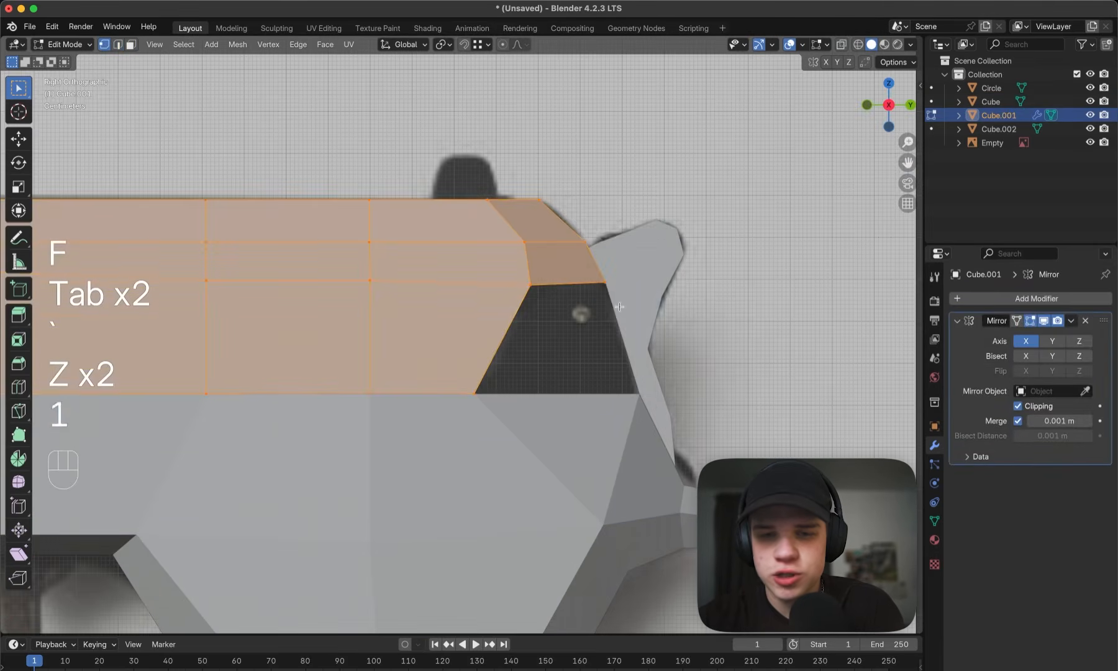
key(z)
drag(433, 310, 507, 299)
drag(649, 278, 648, 278)
key(z)
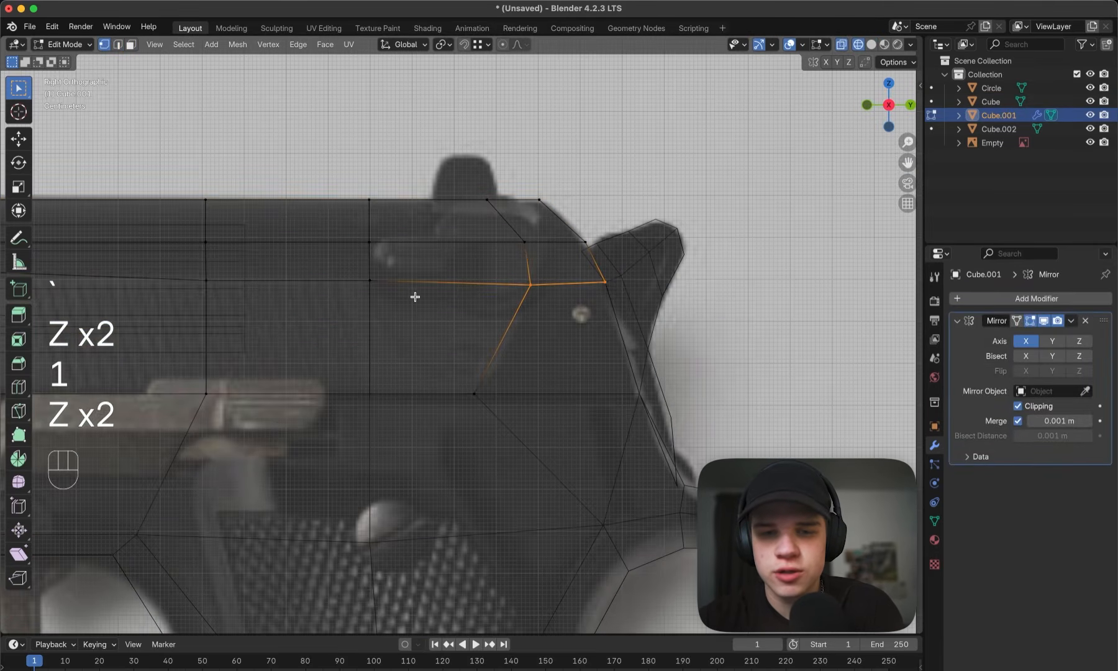
key(g)
key(z)
click(371, 284)
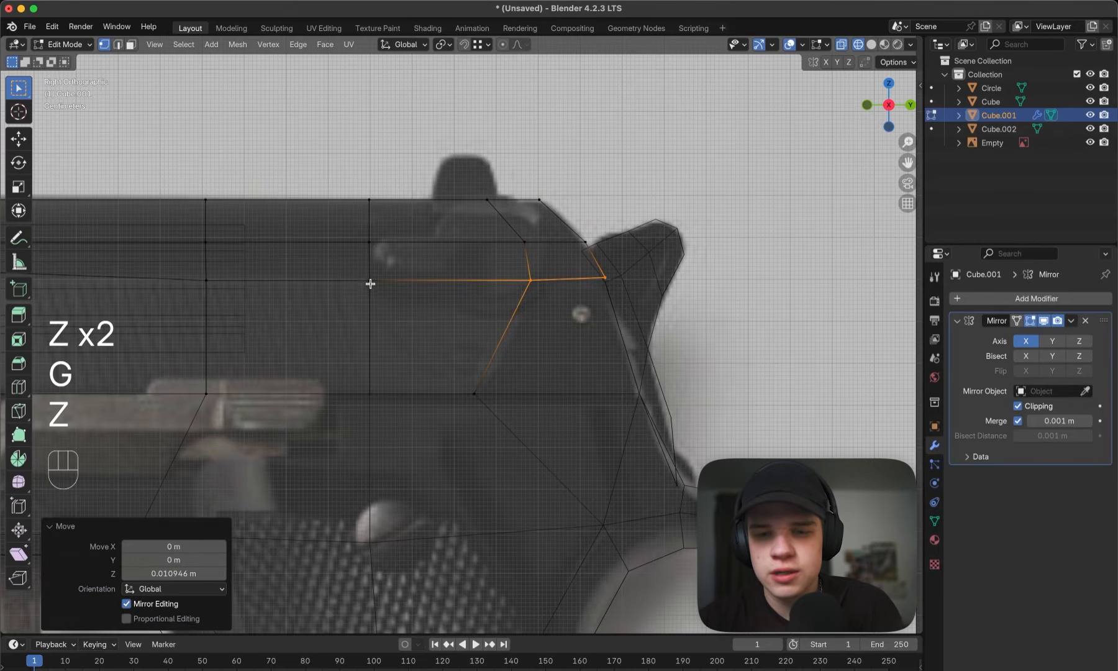
- Delete the slide's slanted face that faces the open rear gap
drag(519, 365, 521, 364)
key(z)
mouse_move(531, 323)
middle_down()
mouse_move(502, 334)
mouse_move(481, 327)
mouse_move(483, 278)
mouse_move(532, 294)
mouse_move(490, 375)
mouse_move(522, 387)
middle_up()
key(3)
click(482, 326)
key(x)
click(506, 303)
- Extrude the slide's bottom edge at the rear gap about 0.39 m backward along Y
key(2)
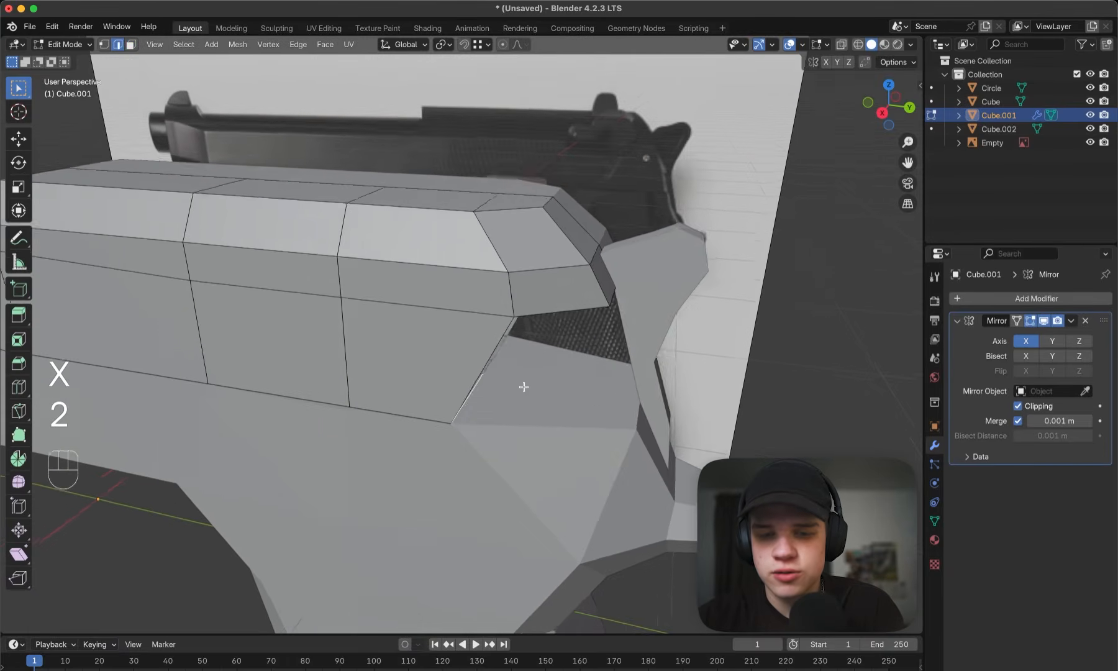
key(e)
key(y)
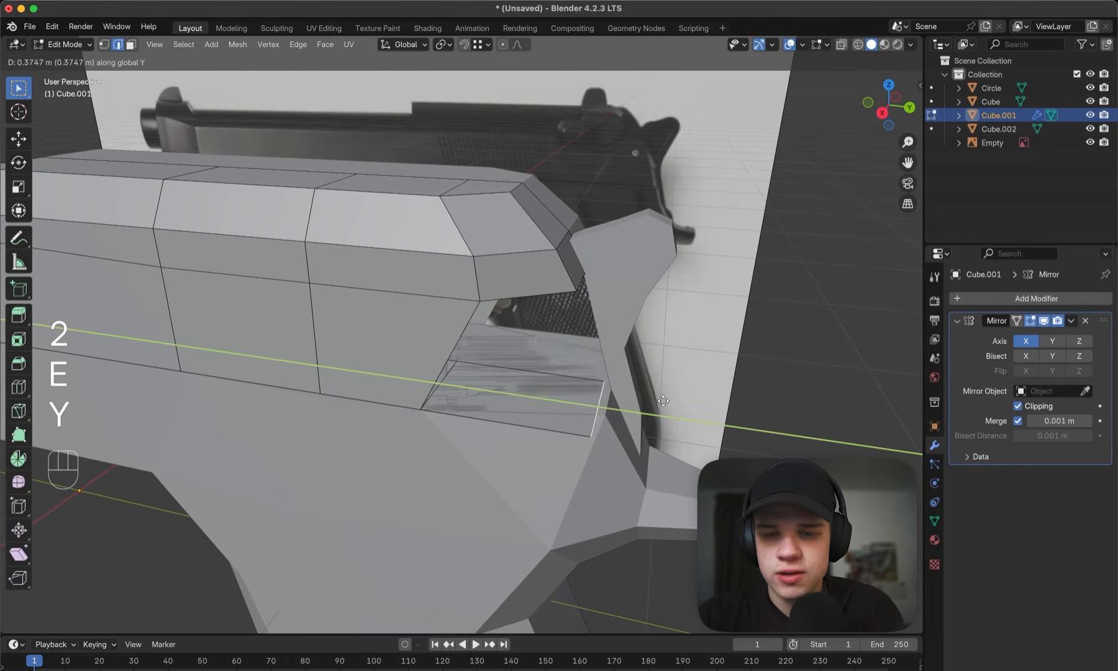
key(ctrl)
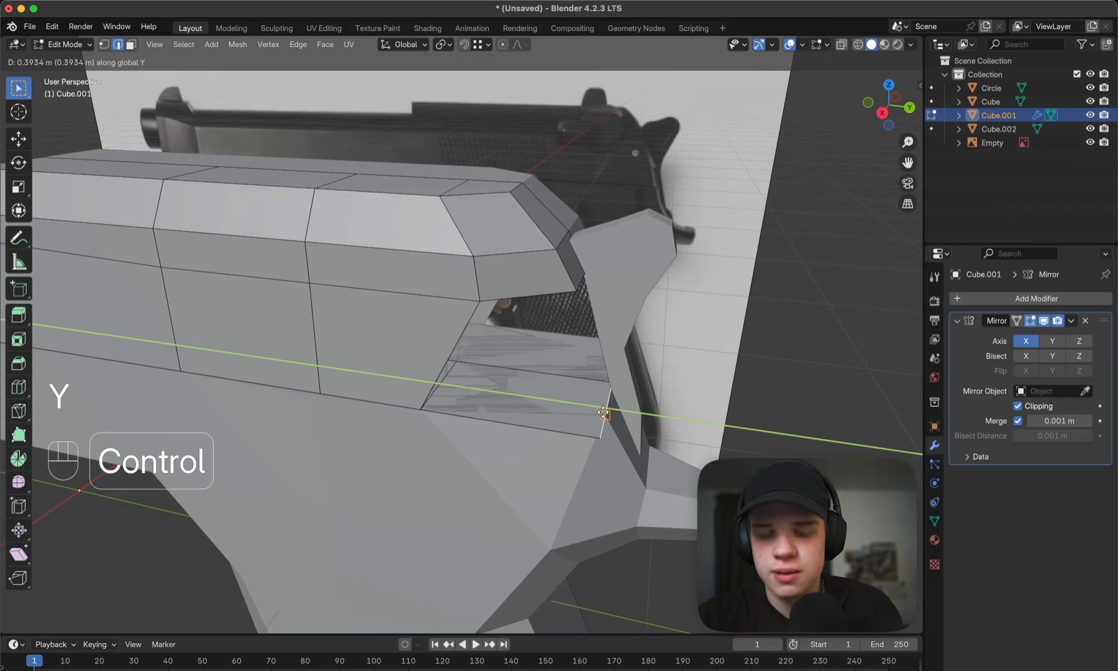
click(604, 413)
- Snap the outer vertex of the extruded edge onto the frame's upper rear corner
key(1)
scroll(606, 433, up, 6)
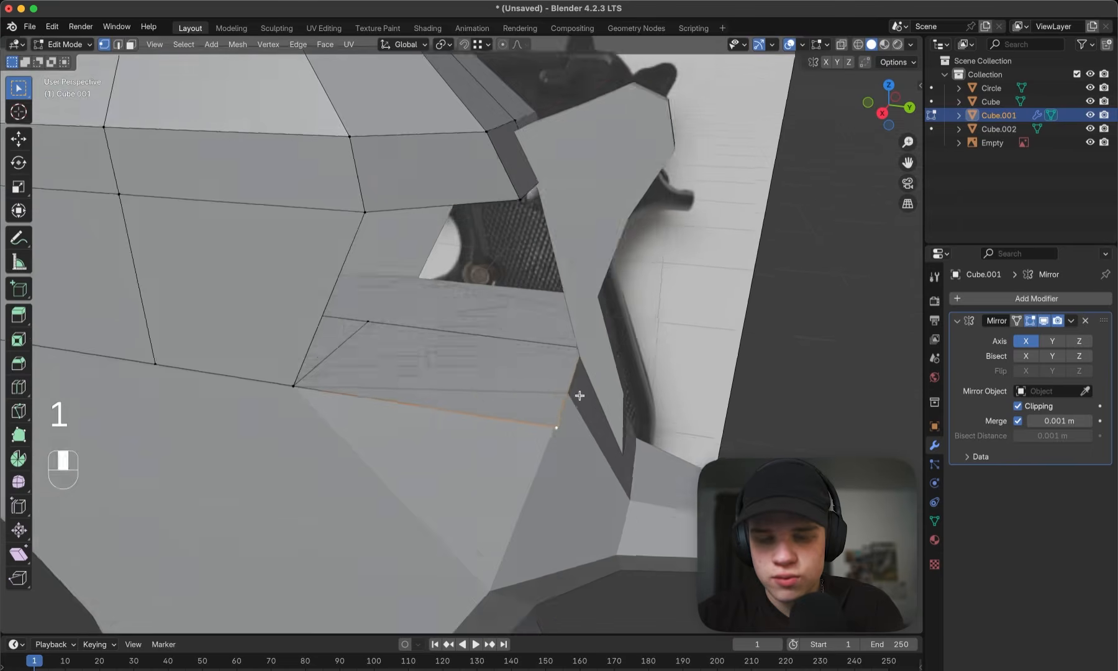
key(g)
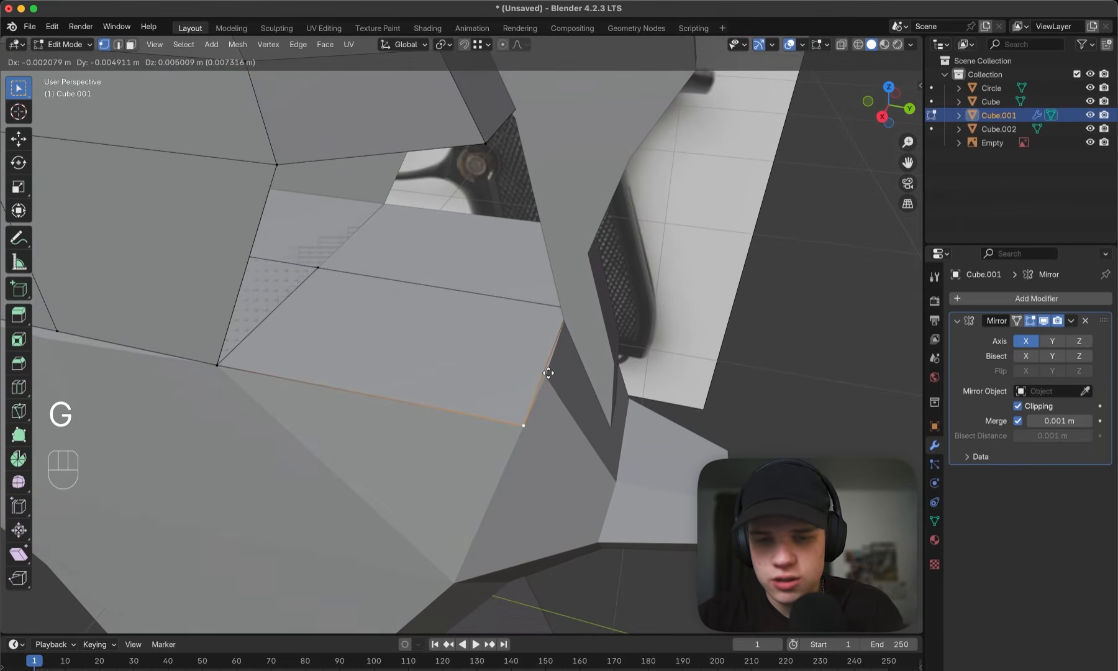
key(ctrl)
click(546, 376)
- Fill the slide's open side and back at the rear gap with new faces
key(3)
key(2)
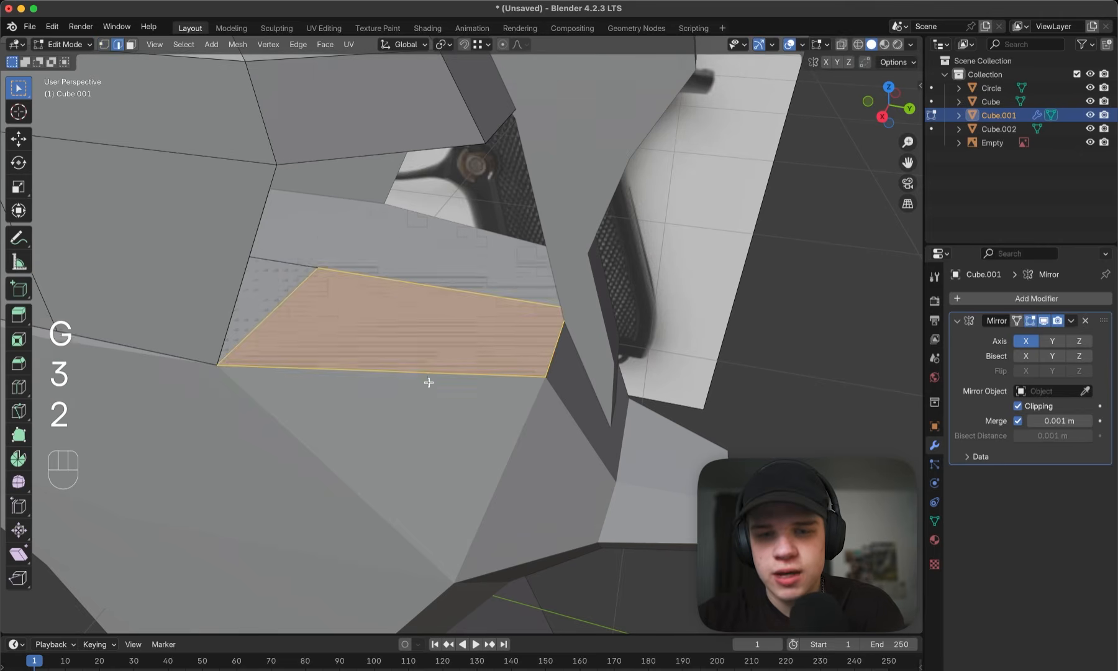
key(f)
key(f)
scroll(416, 263, down, 4)
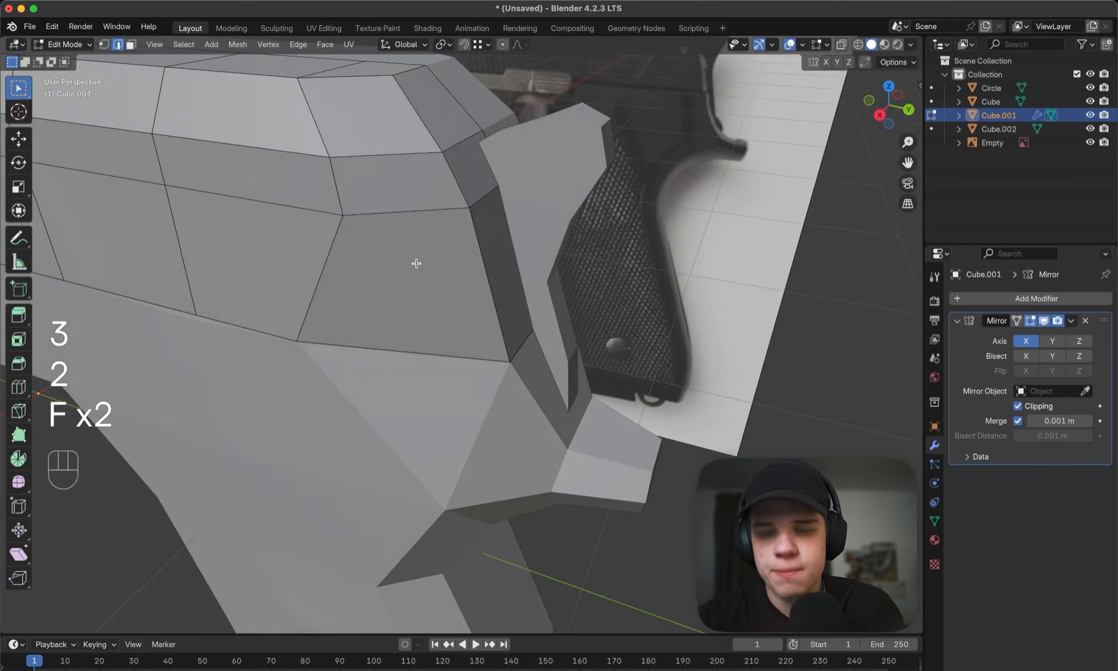
- Examine the closed rear end of the slide against the reference image from the side
key(Tab)
mouse_move(417, 262)
middle_down()
mouse_move(439, 248)
mouse_move(397, 280)
mouse_move(422, 244)
middle_up()
scroll(415, 255, down, 5)
key(grave)
click(666, 275)
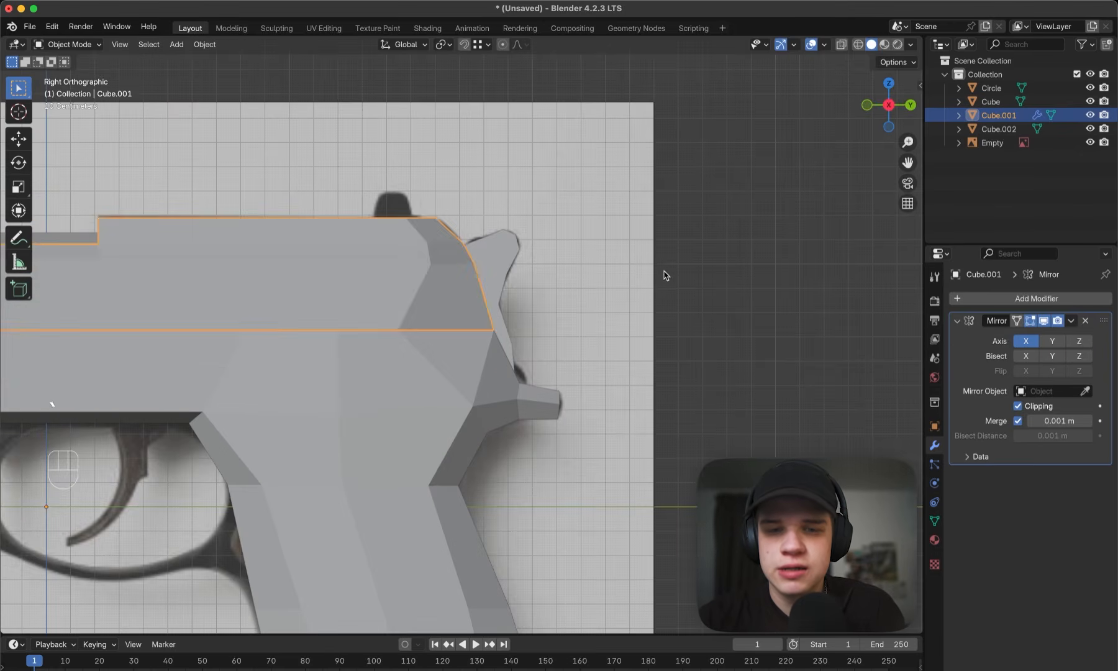
key(Tab)
key(1)
scroll(550, 278, down, 5)
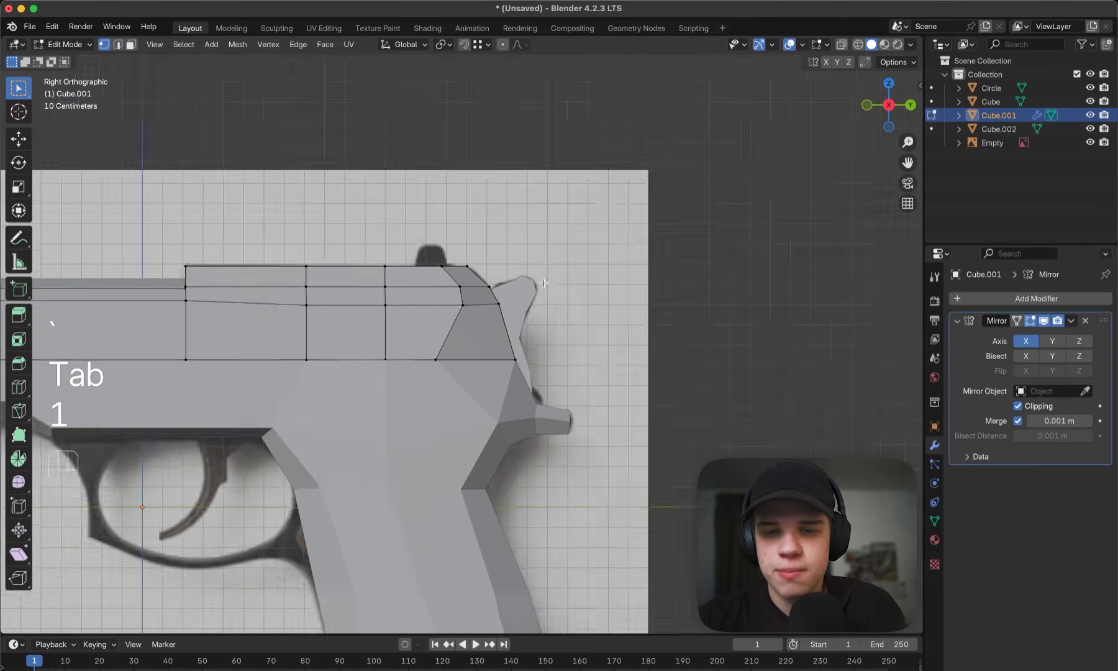
- Edit the slide and frame together and move their shared side vertices at the rear seam about 0.23 m backward along Y
key(Tab)
middle_drag(505, 291, 528, 325)
click(464, 375)
shift+click(469, 335)
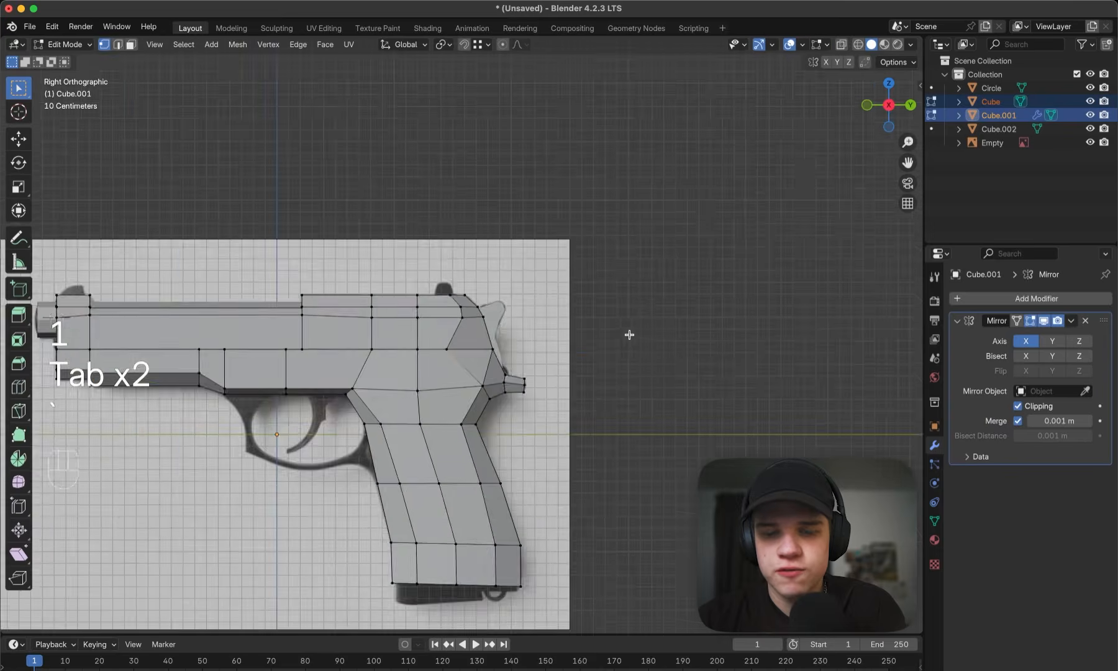
key(grave)
key(z)
- Move the slide's side vertices above the rear seam backward along Y to smooth the rear bevel
key(z)
key(g)
key(y)
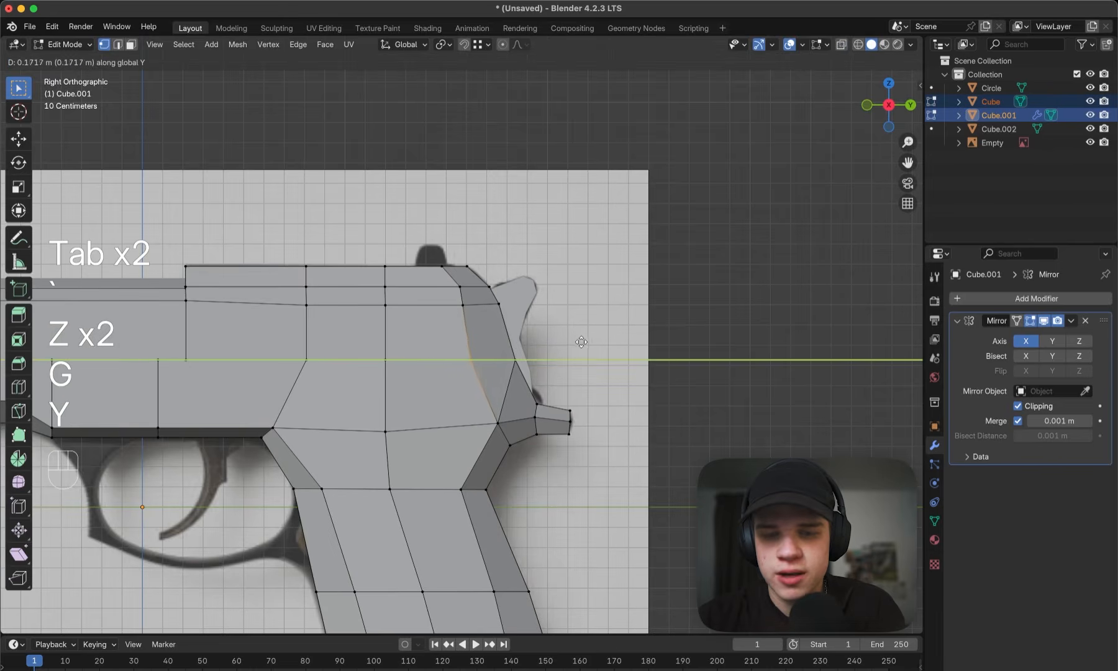
click(591, 340)
key(z)
scroll(435, 305, up, 4)
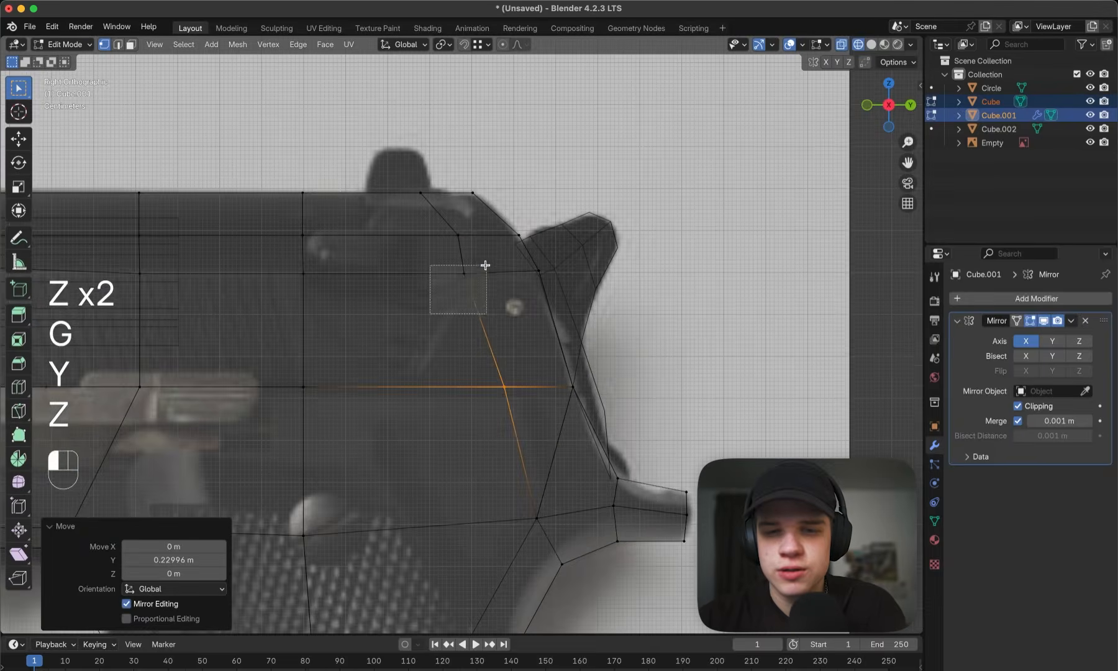
key(z)
key(g)
click(560, 263)
key(Tab)
scroll(387, 344, down, 4)
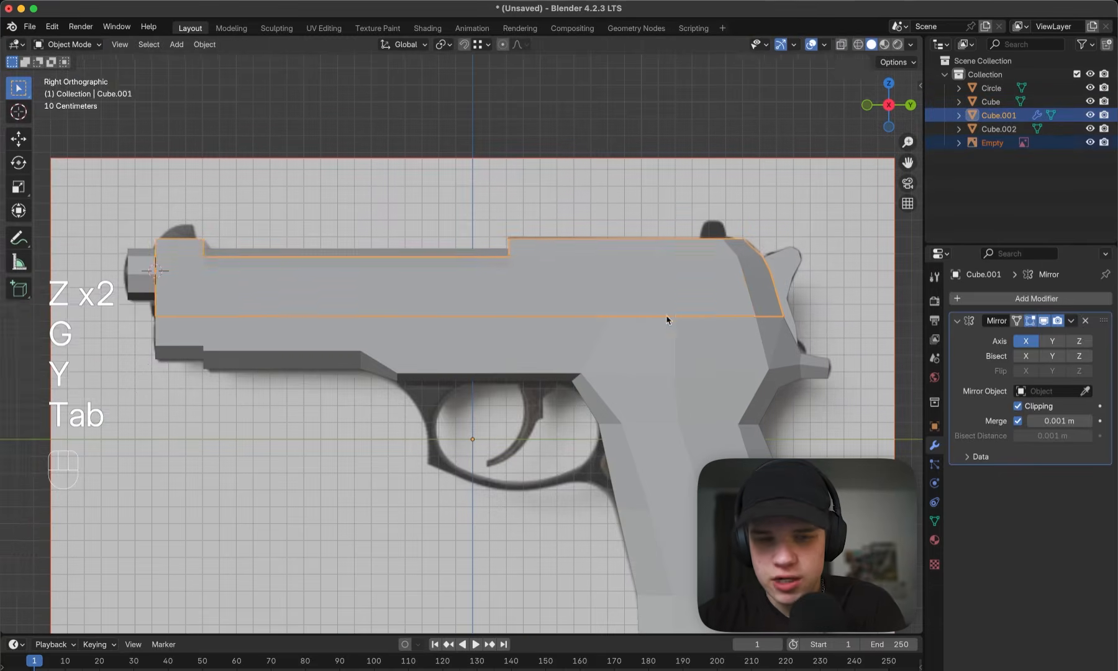
- Select the slide's bottom vertices and raise them about 0.018 m along Z to open a thin gap above the frame
key(Tab)
key(a)
key(z)
key(1)
drag(137, 338, 842, 288)
shift+middle_drag(836, 288, 821, 278)
key(z)
shift+middle_drag(762, 301, 781, 326)
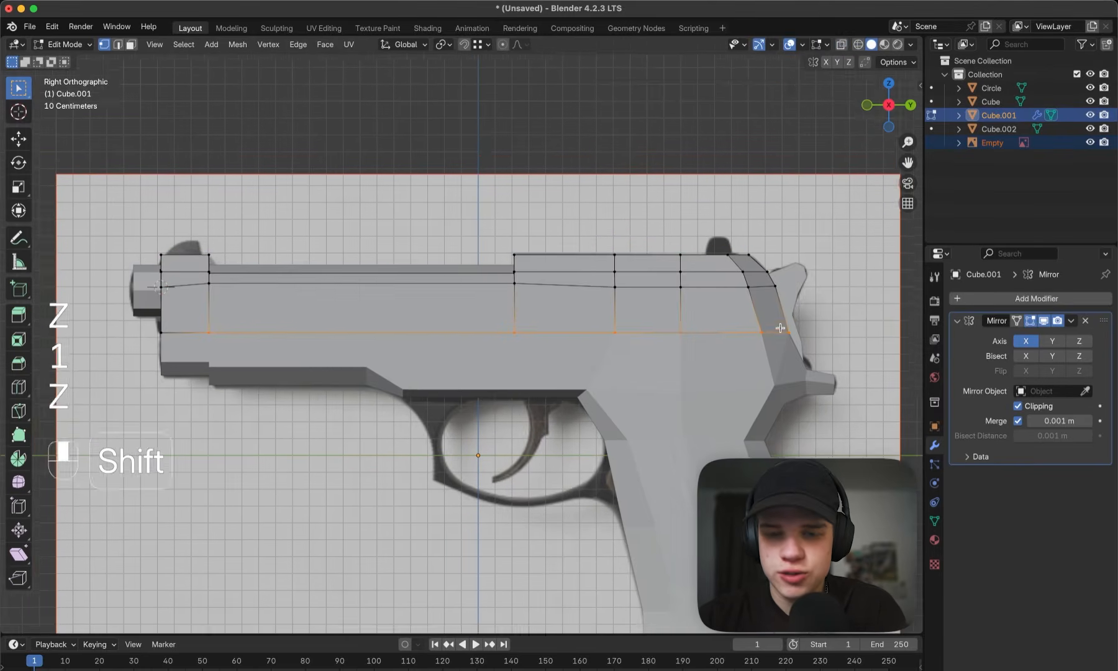
scroll(782, 326, up, 1)
shift+middle_drag(204, 331, 524, 300)
scroll(566, 300, up, 6)
key(shift+z)
key(shift+z)
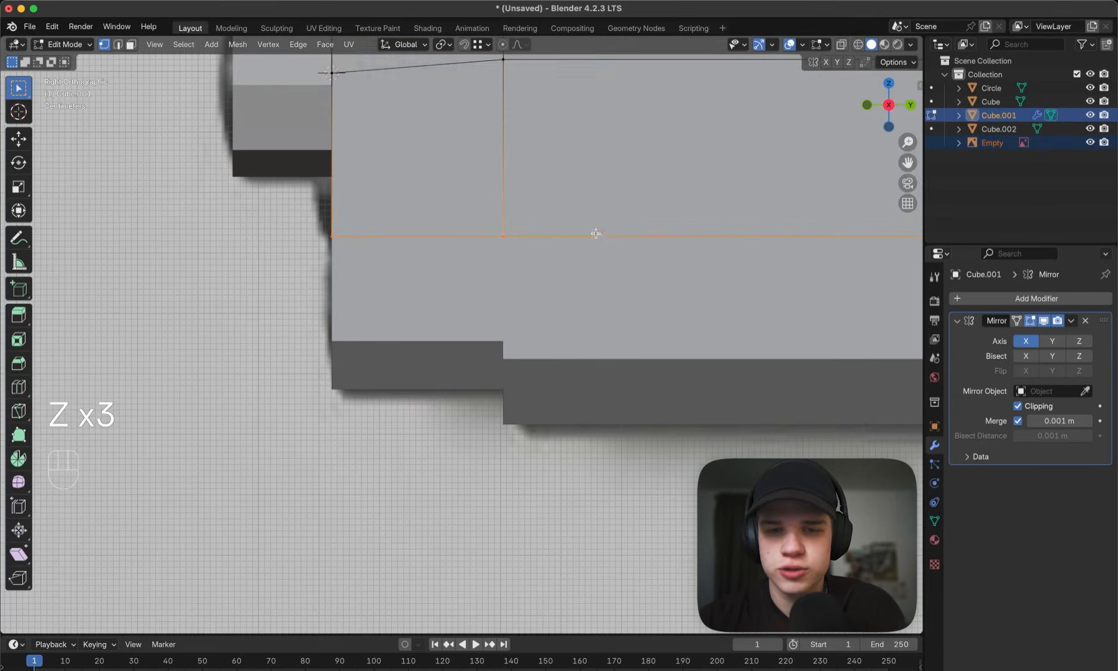
key(g)
key(z)
click(602, 231)
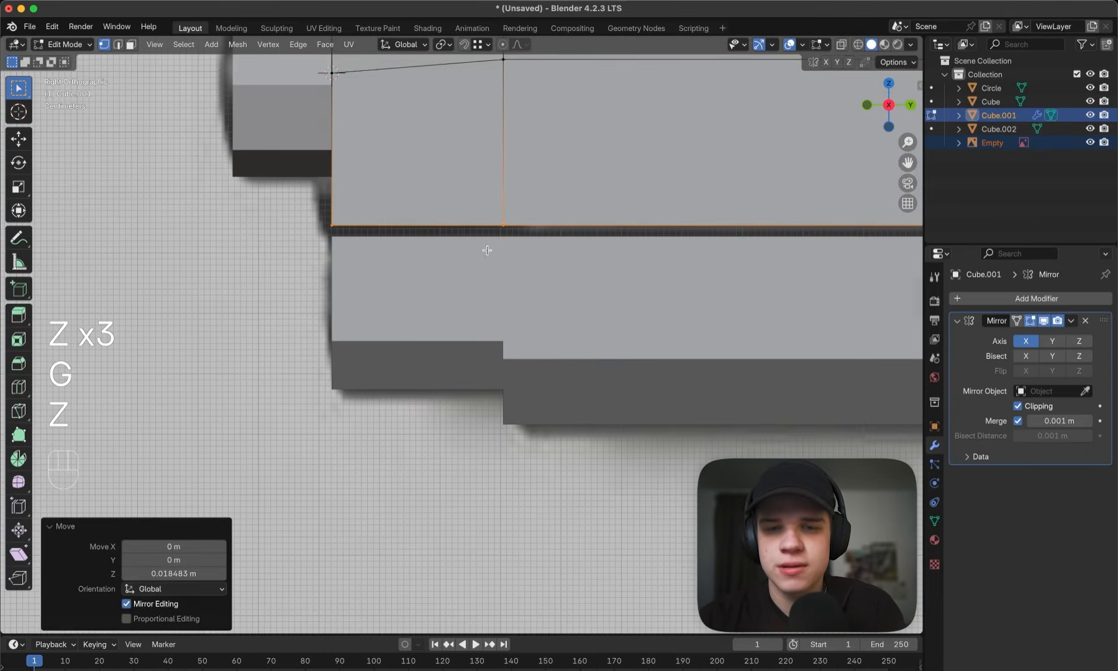
middle_drag(486, 248, 578, 297)
key(Tab)
key(Tab)
middle_drag(578, 297, 606, 266)
key(i)
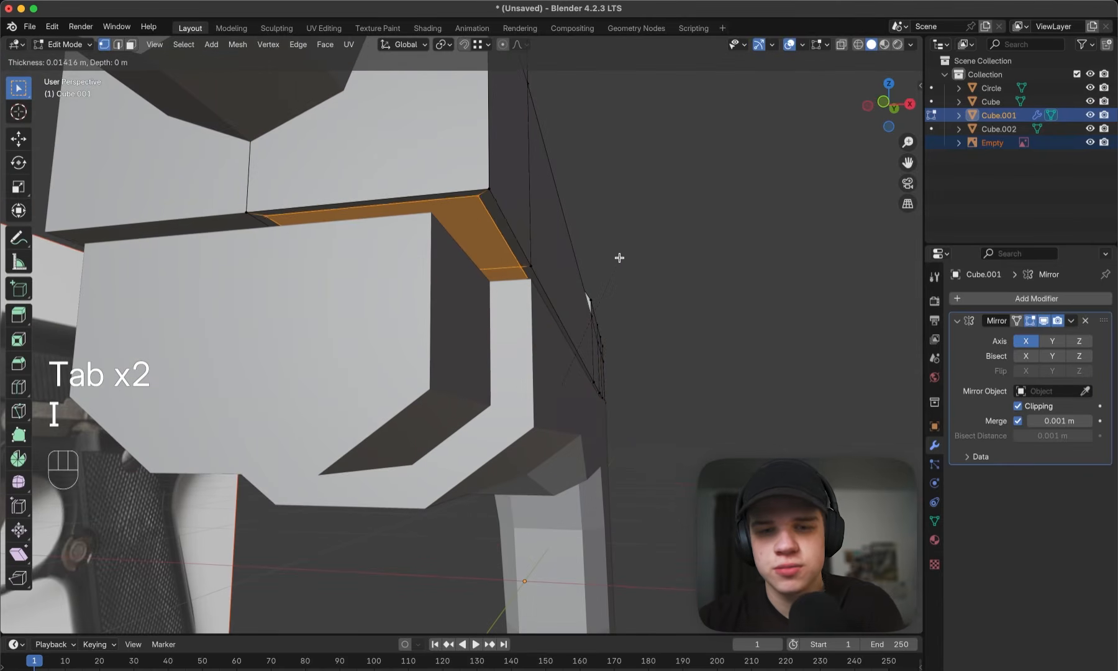
right_click(617, 258)
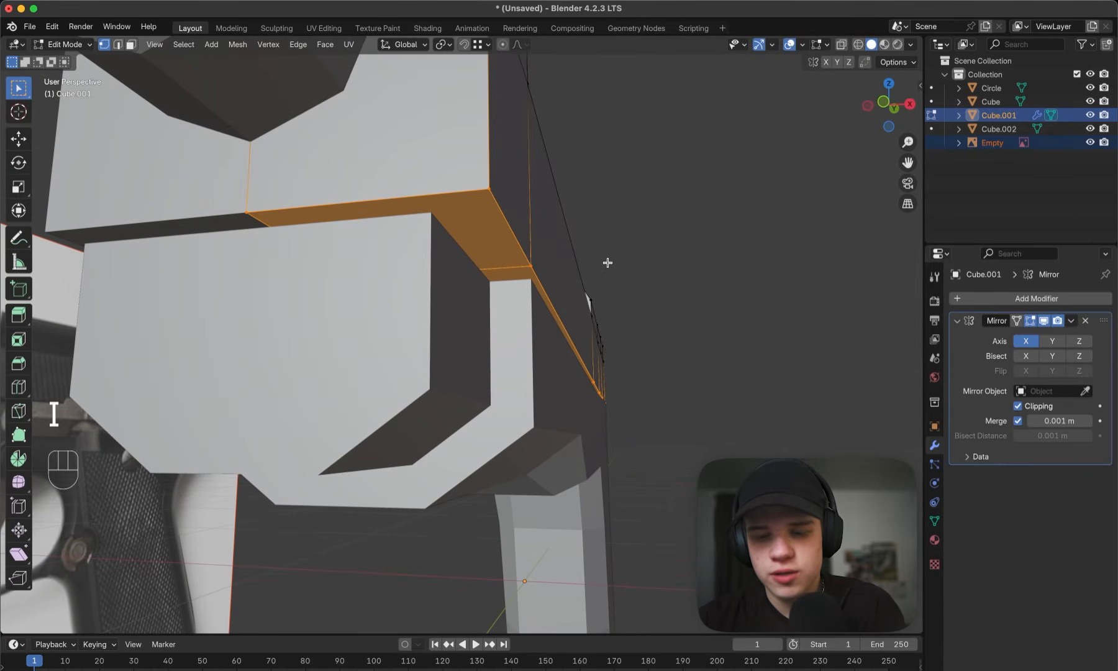
- Isolate the slide and inset its bottom faces about 0.053 m with Boundary off, keeping the centre edge on the mirror plane
key(Tab)
key(slash)
key(Tab)
scroll(622, 269, up, 4)
key(grave)
click(687, 333)
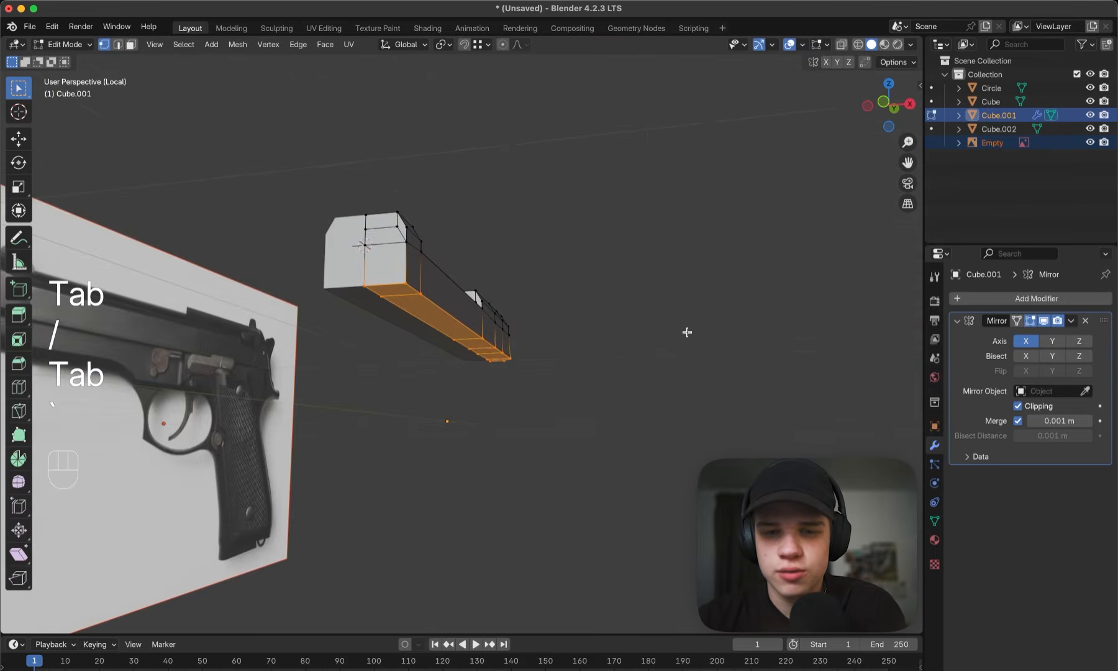
middle_drag(687, 333, 593, 306)
key(i)
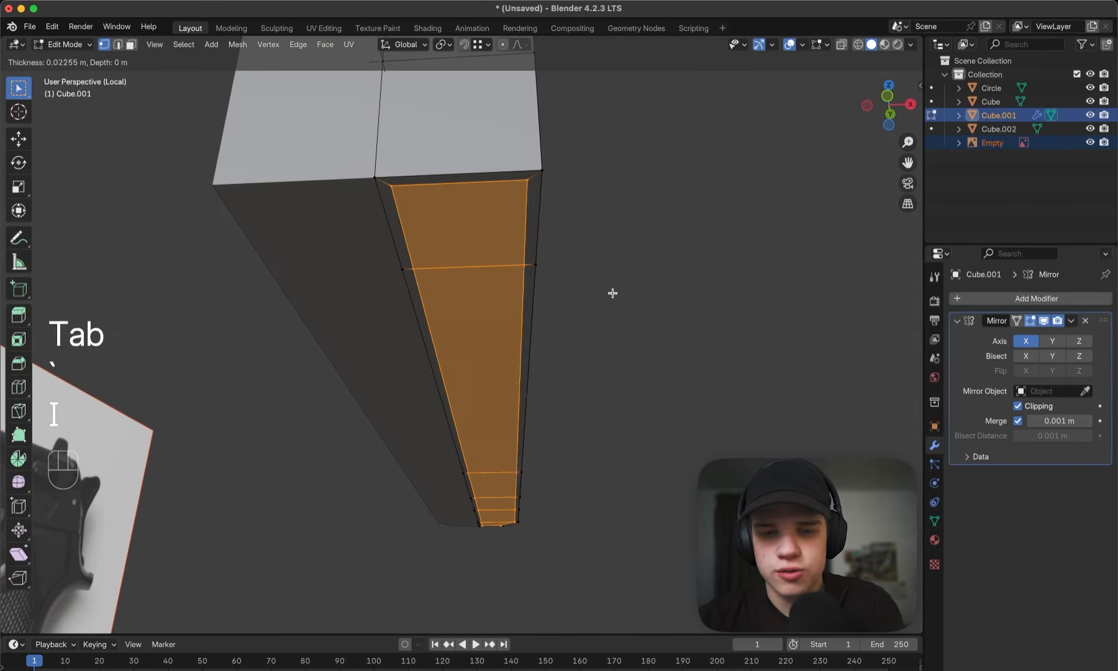
key(b)
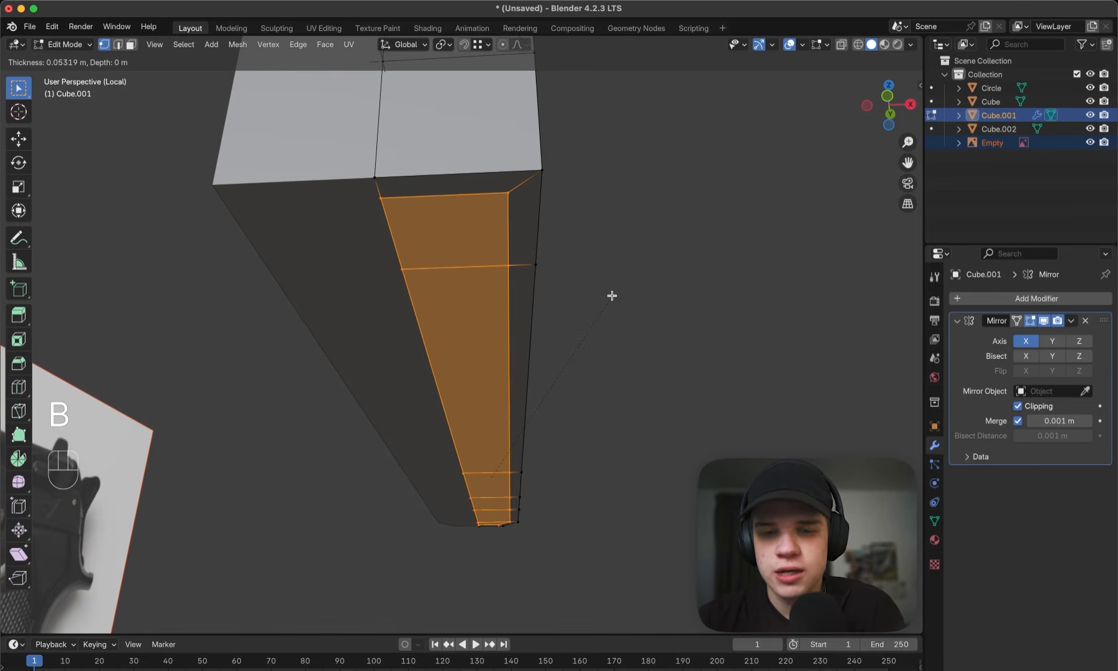
click(612, 296)
- Extrude the inset faces downward to fill the gap above the frame, and bring the other parts back into view
key(grave)
shift+middle_drag(307, 373, 506, 292)
scroll(506, 292, up, 5)
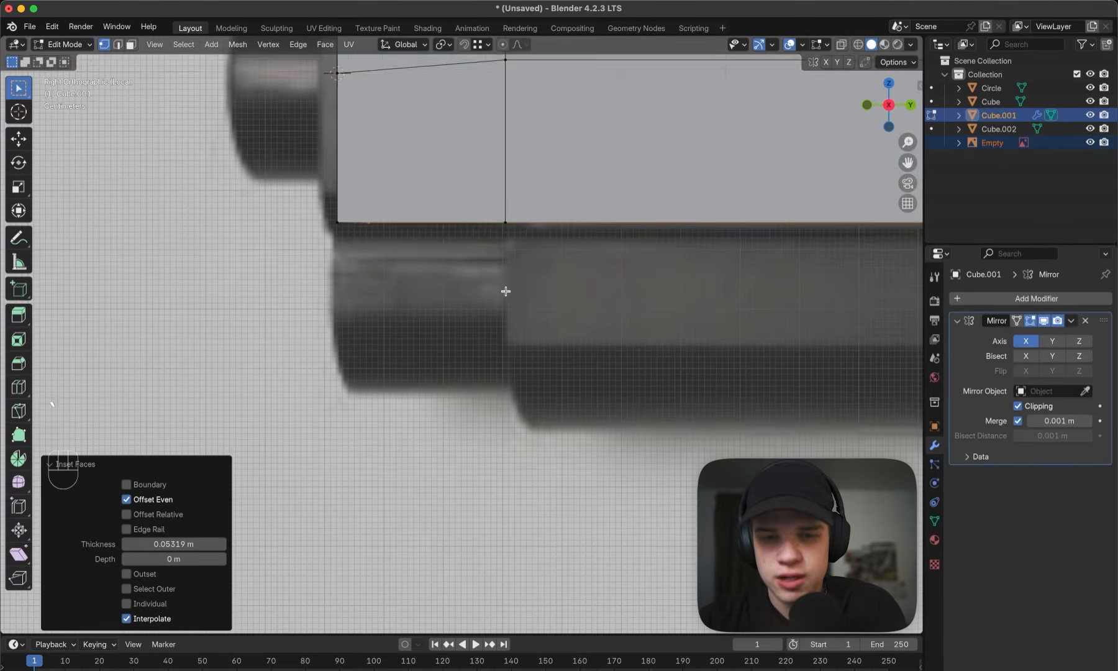
key(e)
click(538, 304)
key(Tab)
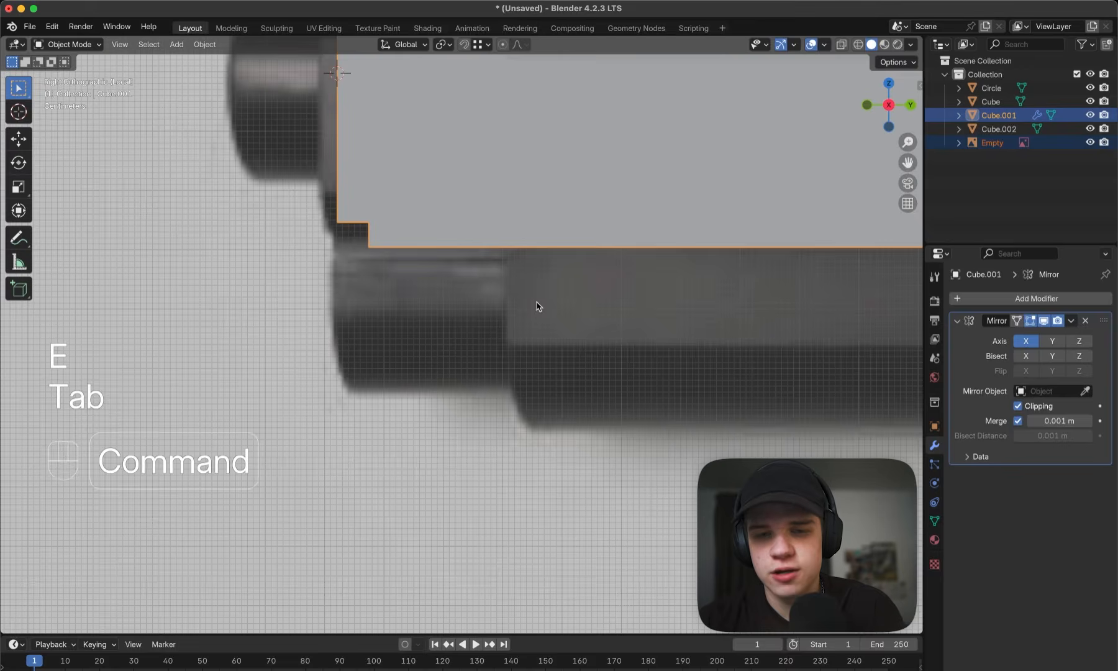
key(super+Tab)
key(super+Tab)
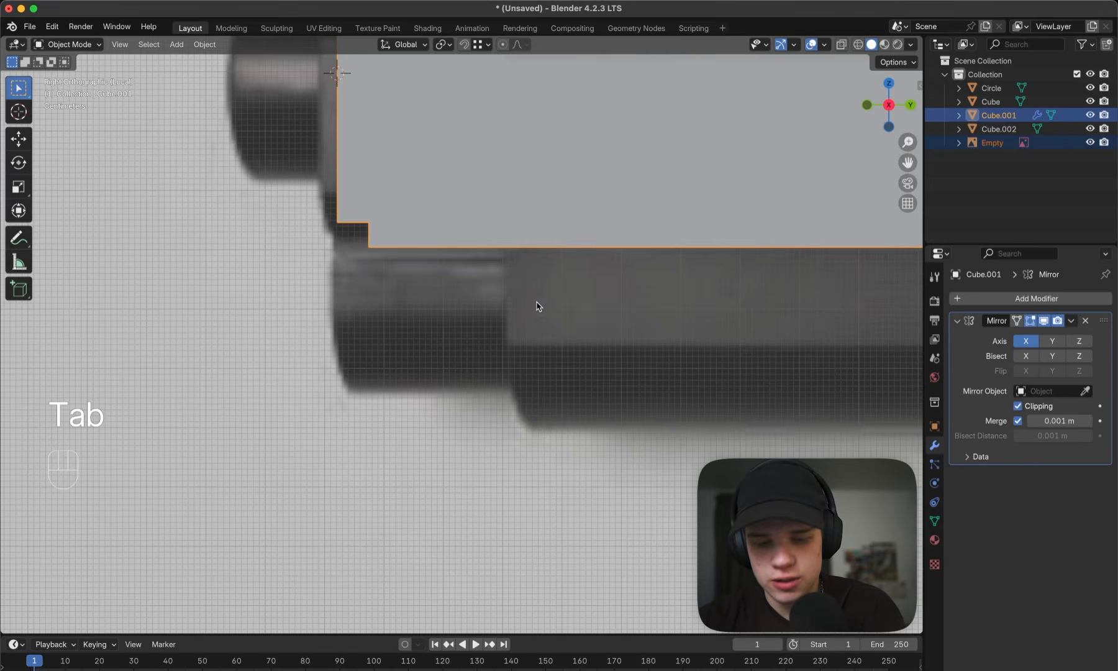
scroll(537, 302, down, 3)
click(543, 305)
mouse_move(514, 309)
middle_down()
mouse_move(543, 305)
mouse_move(539, 292)
mouse_move(451, 297)
mouse_move(500, 291)
middle_up()
key(slash)
- Move the side face of the extruded strip between the slide and frame inward along X
click(495, 317)
click(448, 284)
key(Tab)
key(3)
middle_drag(292, 320, 393, 305)
middle_drag(548, 287, 554, 285)
key(g)
key(x)
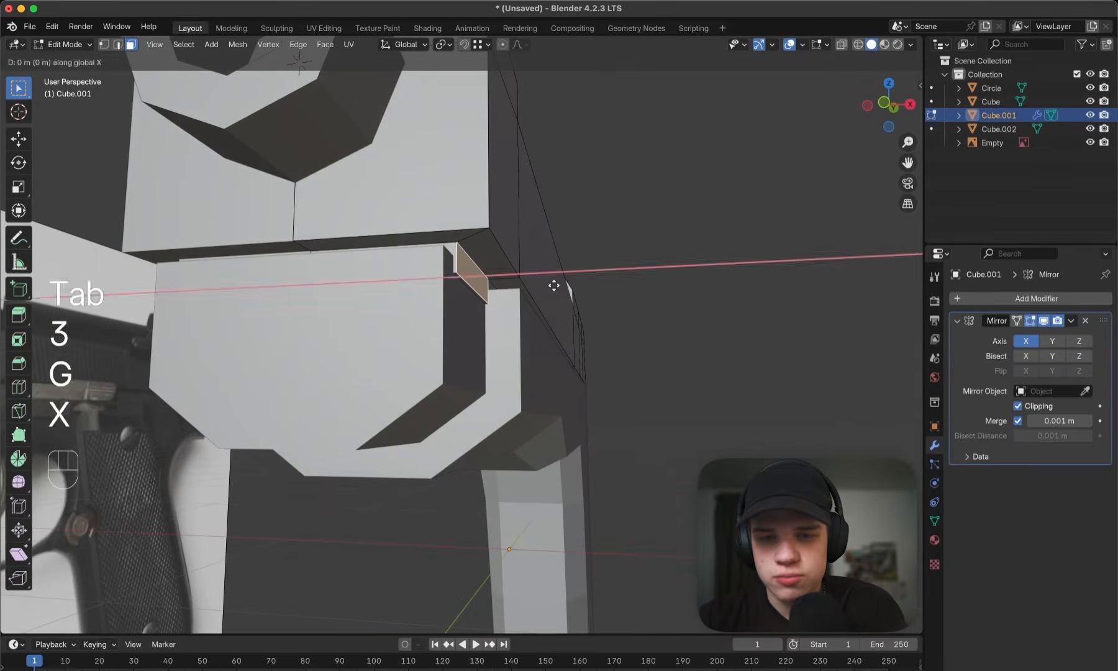
click(544, 287)
- Enable Shadow and Cavity in the viewport shading and set the cavity type to World
scroll(544, 287, down, 4)
key(Tab)
middle_drag(740, 208, 672, 192)
click(706, 194)
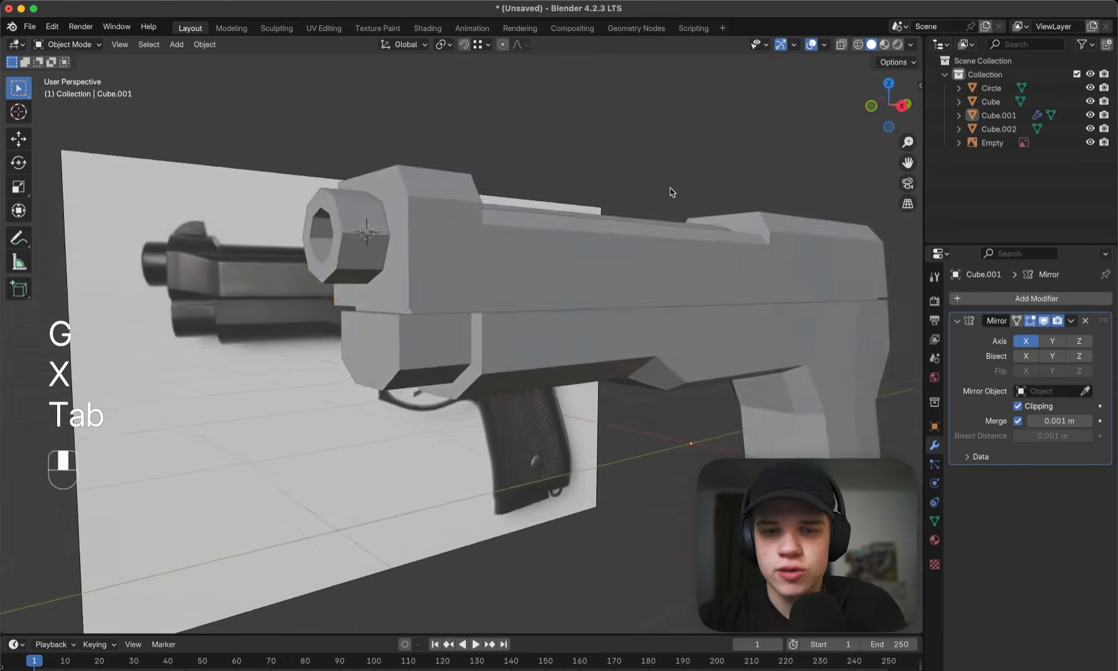
key(grave)
click(707, 239)
scroll(707, 239, down, 5)
middle_drag(706, 240, 734, 146)
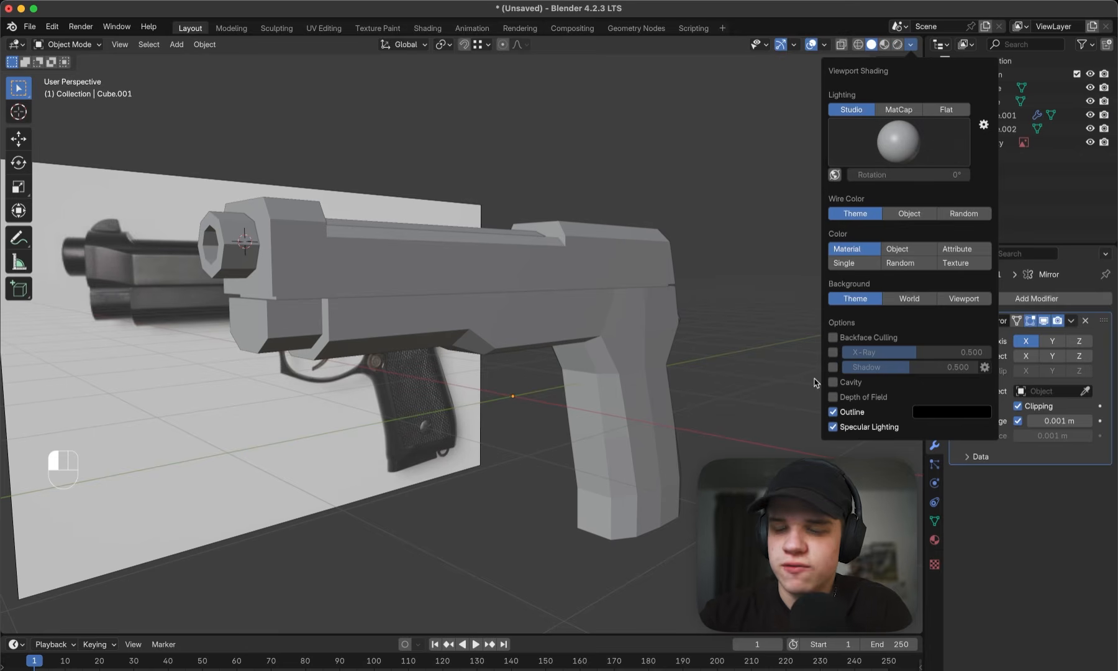
click(834, 368)
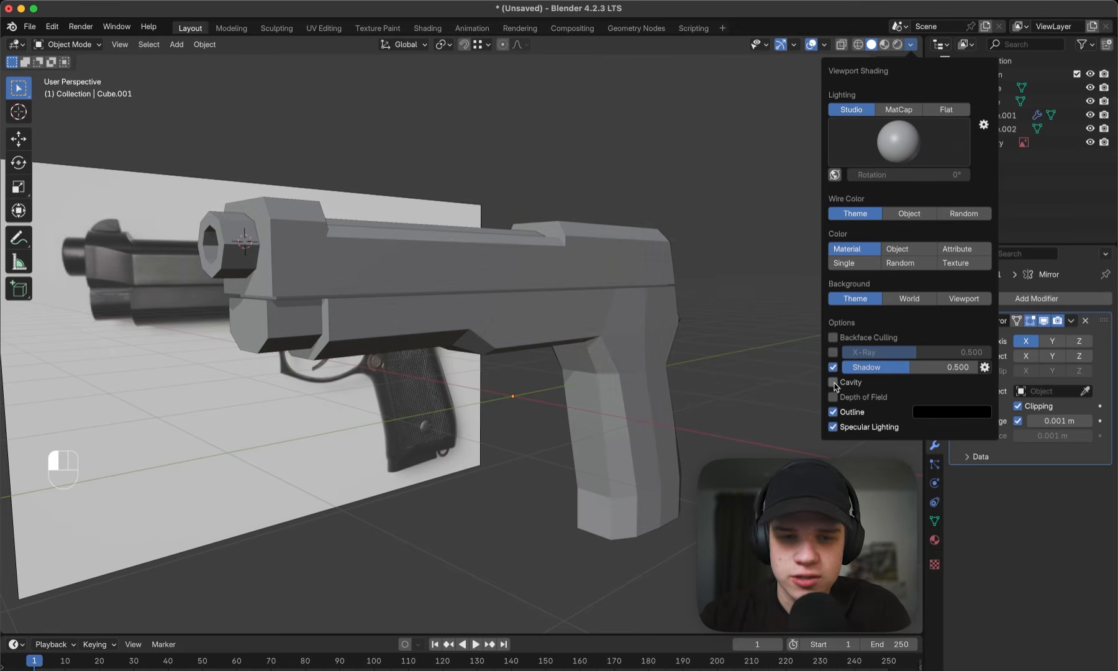
click(834, 383)
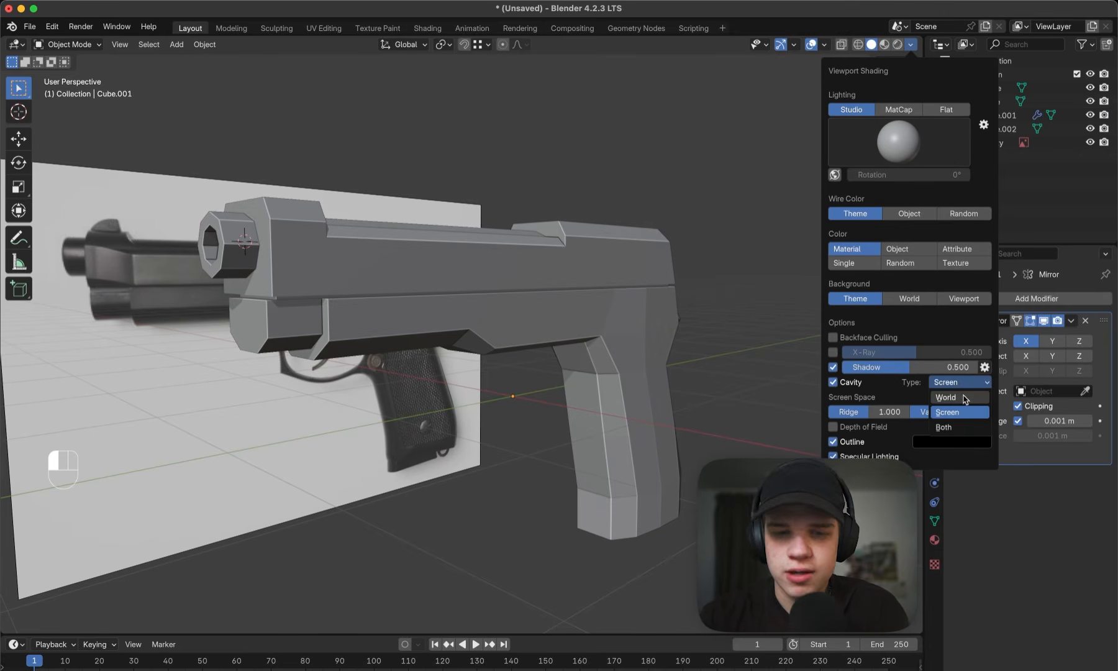
click(964, 398)
- Add a cube and move it about 3.3 m along Y and 0.4 m along Z over the slide's rear end
middle_drag(423, 314, 364, 317)
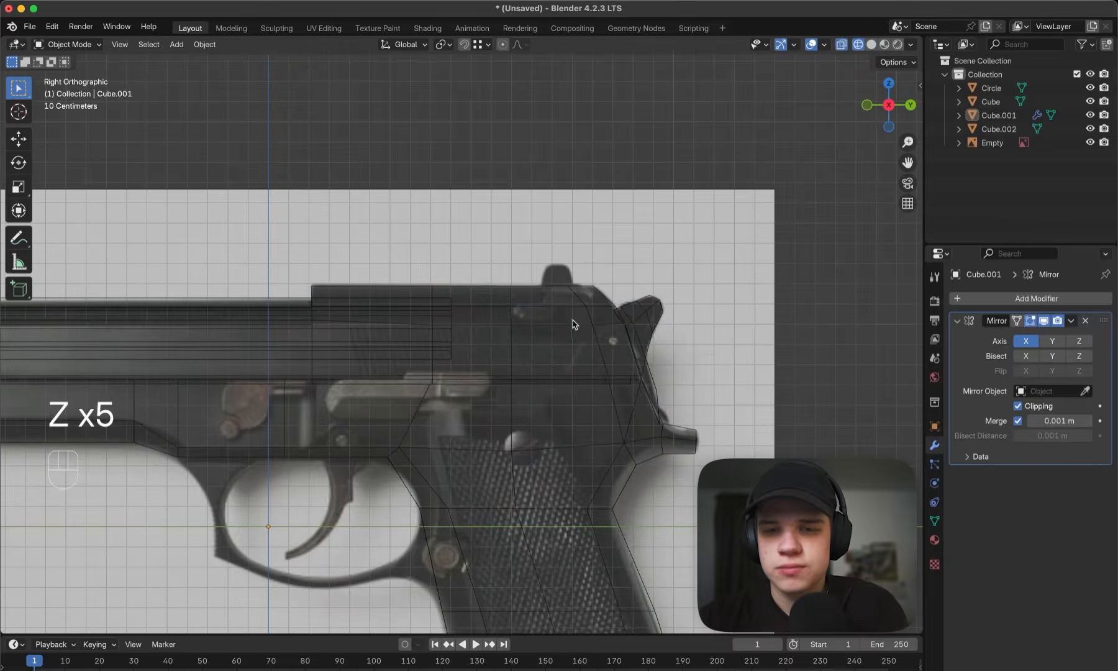
click(632, 318)
key(z)
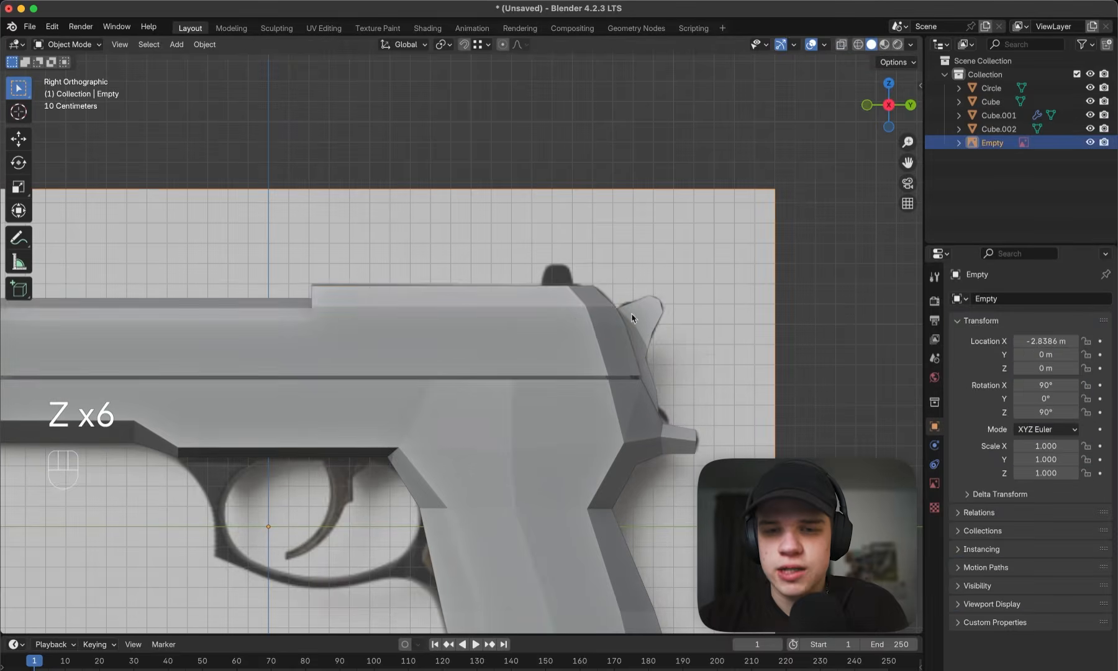
click(566, 286)
scroll(563, 280, down, 2)
key(shift+a)
mouse_move(571, 266)
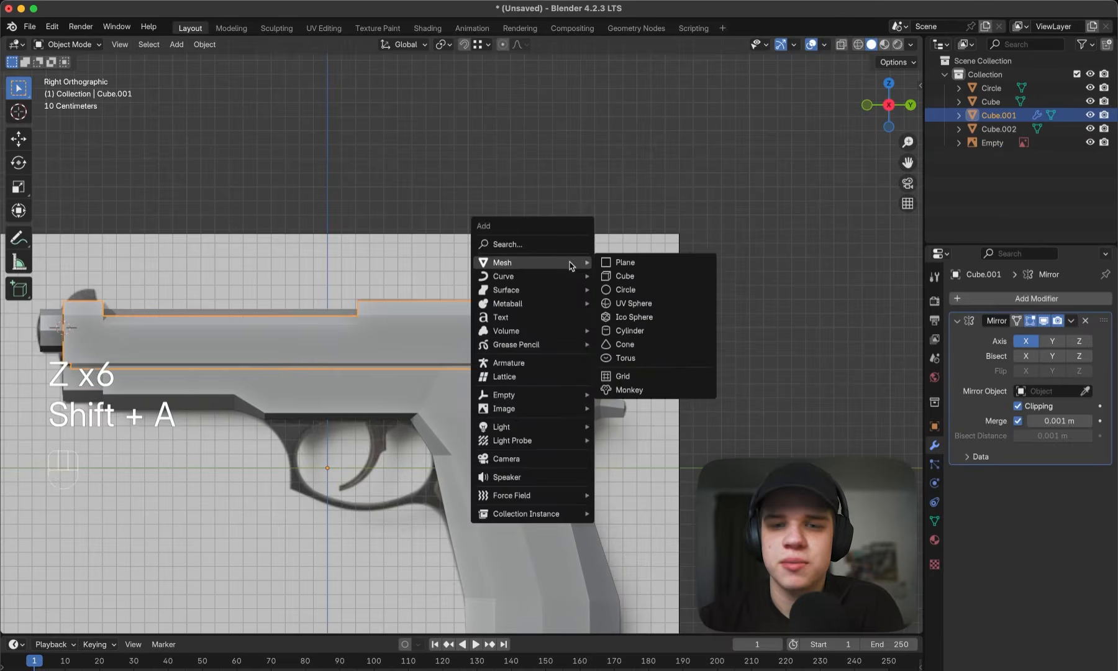
click(623, 275)
key(g)
click(748, 249)
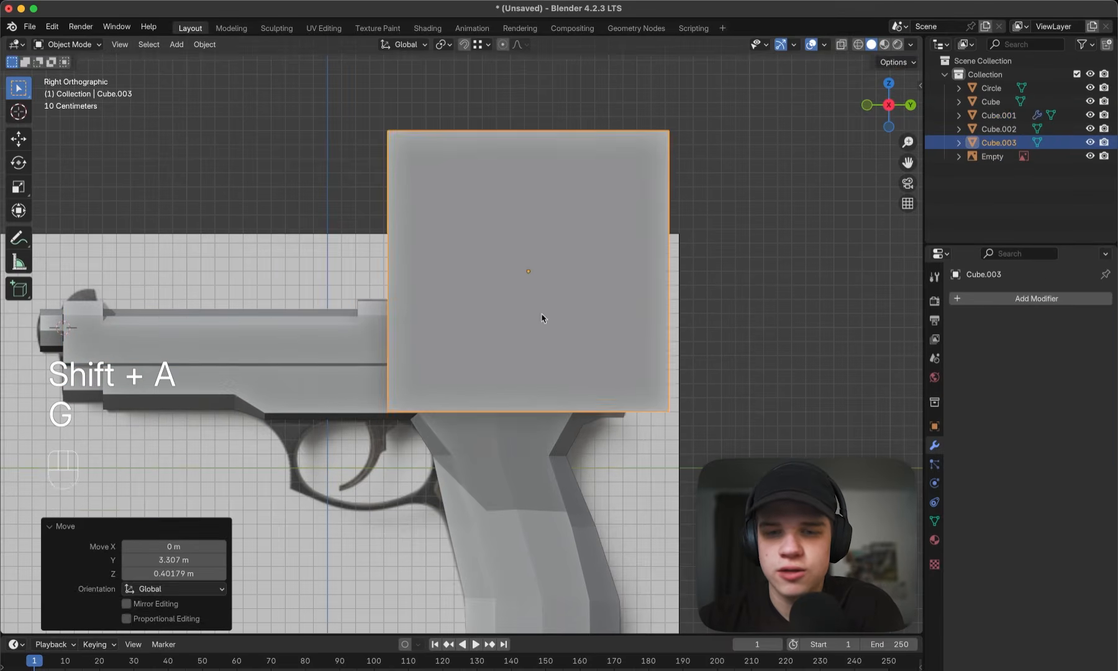
- Scale the cube down and position it over the rear sight in the reference image
key(s)
click(573, 267)
key(s)
click(646, 230)
key(g)
click(645, 271)
scroll(514, 314, up, 4)
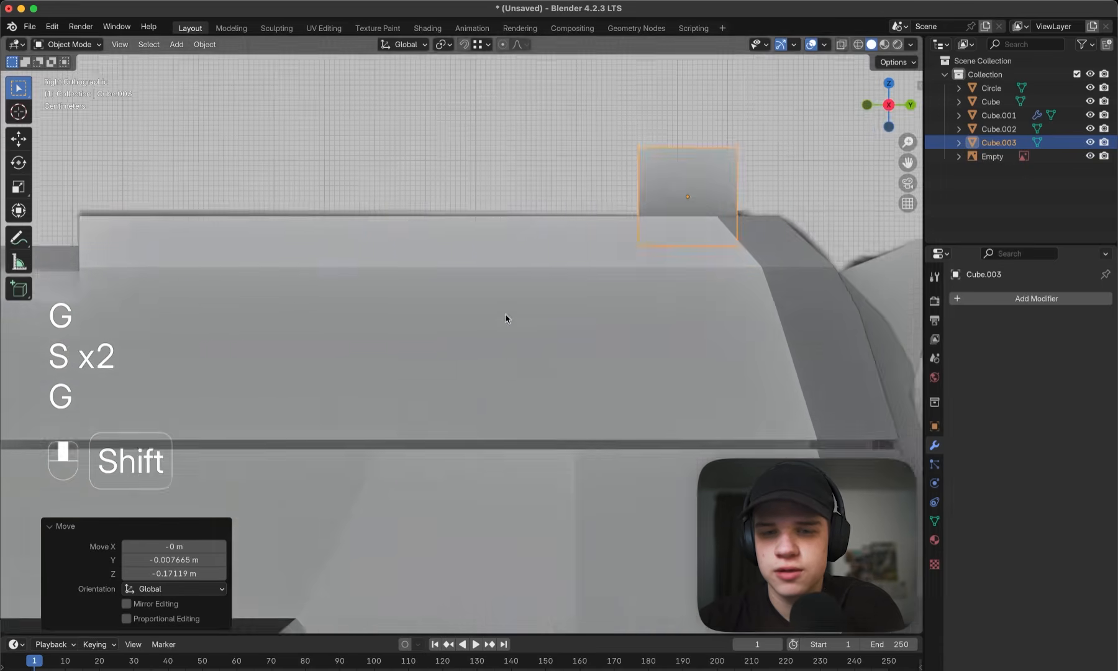
shift+middle_drag(507, 317, 203, 394)
key(z)
scroll(488, 275, up, 3)
key(s)
click(527, 281)
- Widen the bottom vertices of the rear sight block along Y to match the reference
key(Tab)
key(1)
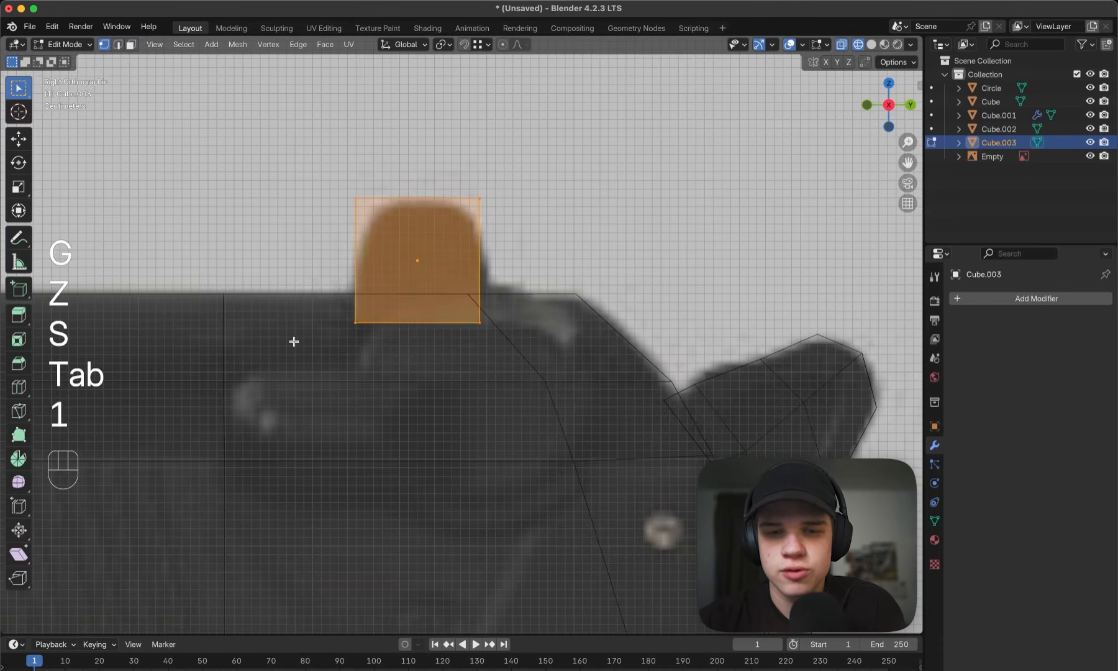
drag(294, 343, 588, 291)
key(s)
key(x)
key(s)
key(y)
click(606, 281)
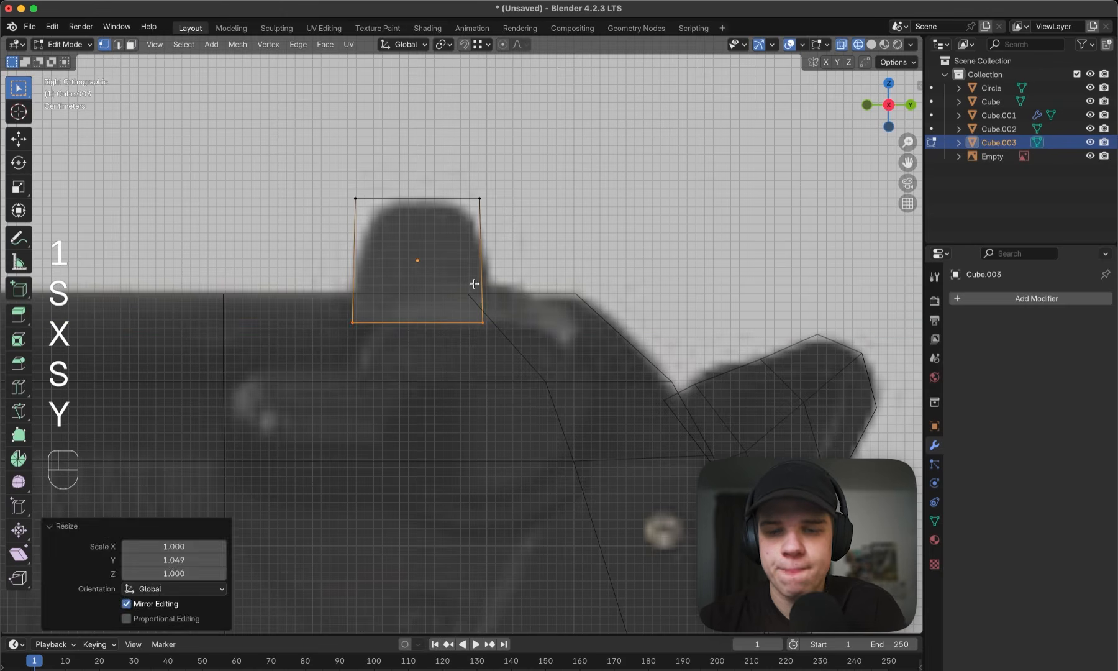
key(y)
key(s)
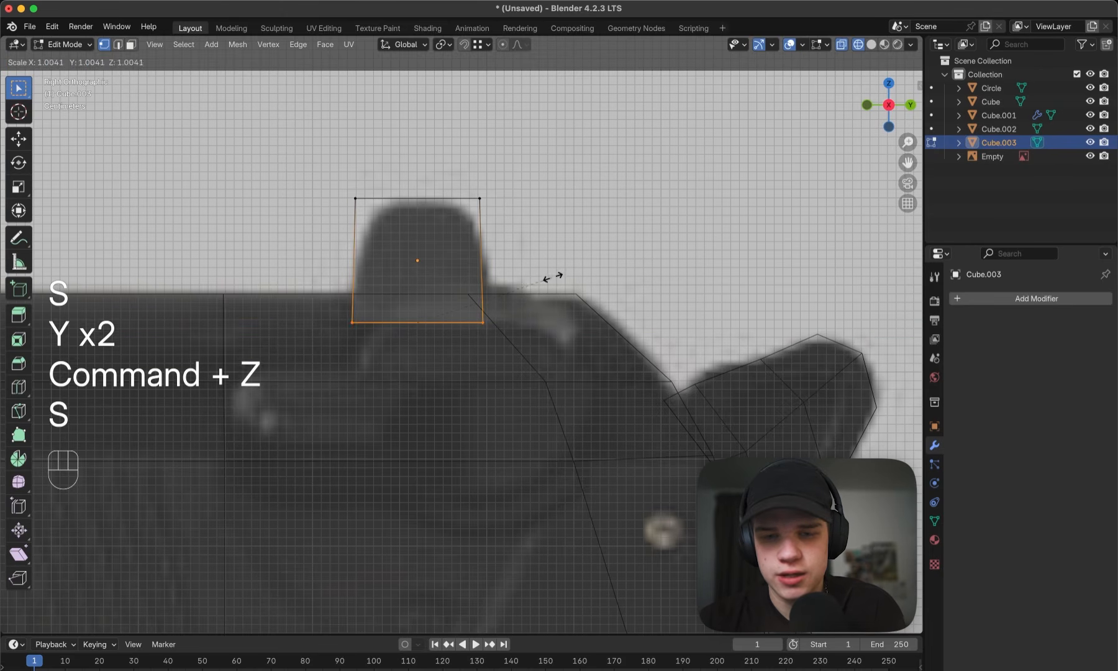
key(y)
click(566, 275)
- Narrow the rear sight's top vertices along Y and lower them about 0.026 m along Z
drag(314, 255, 577, 154)
key(s)
key(y)
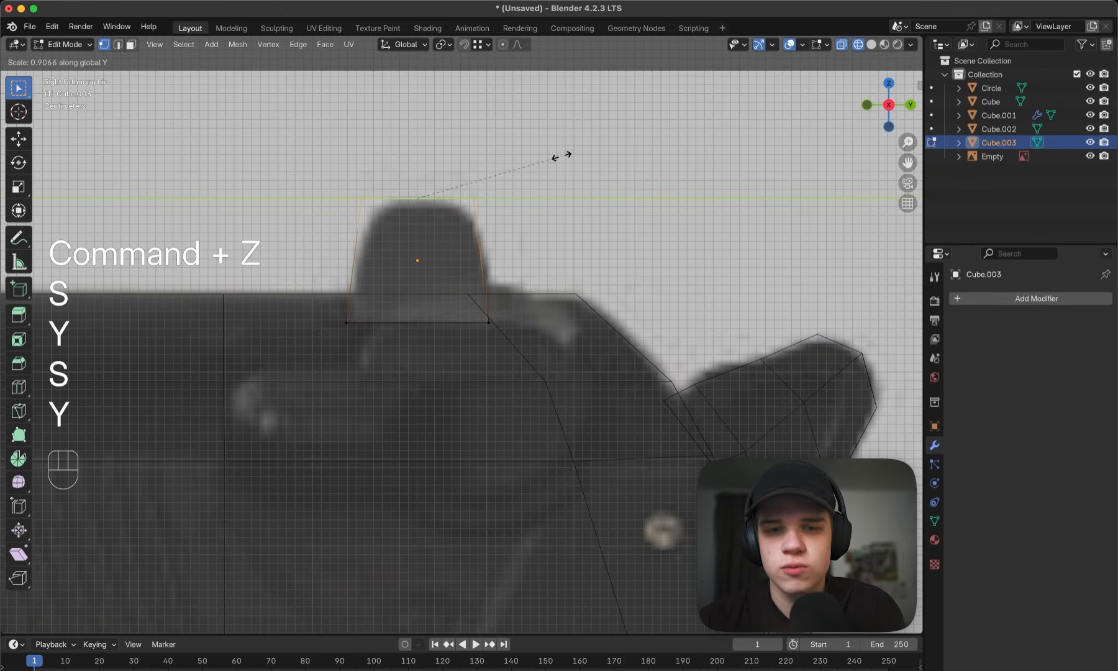
click(550, 159)
key(g)
click(551, 180)
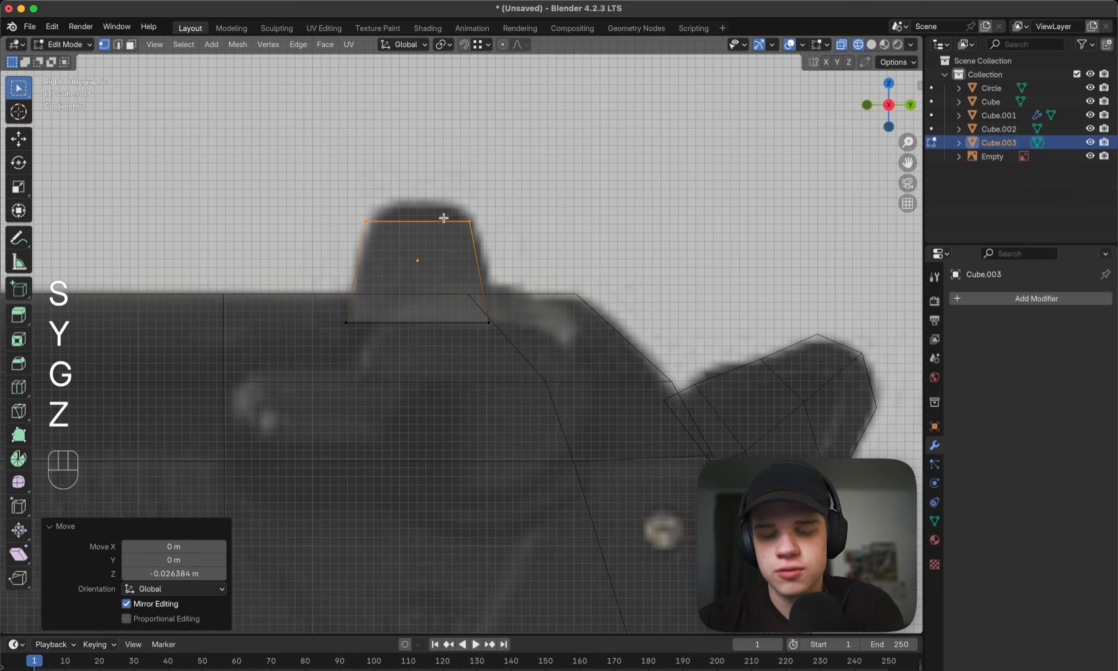
- Add a centred loop cut to the rear sight and raise its top vertices along Z to the reference's upper edge
key(super+r)
double_click(418, 220)
key(g)
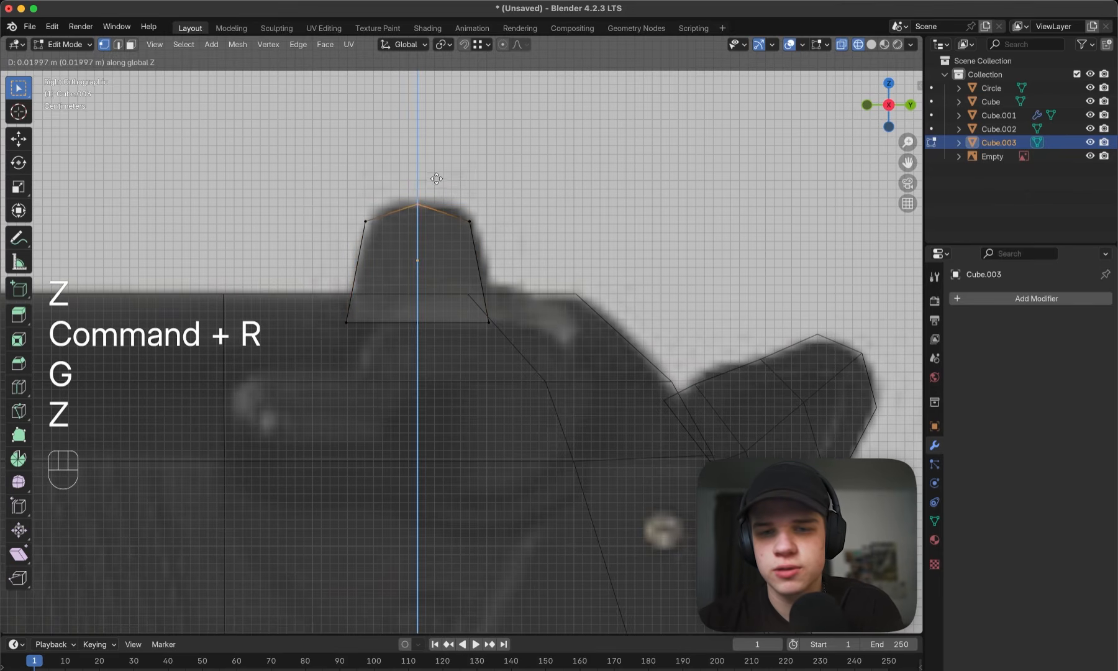
click(437, 179)
key(Tab)
key(z)
click(581, 207)
- Narrow the whole rear sight along X
scroll(582, 207, down, 5)
middle_drag(460, 240, 619, 301)
scroll(557, 307, down, 2)
key(Tab)
key(a)
key(s)
key(x)
click(525, 309)
key(Tab)
- Duplicate the rear sight about 3.12 m forward along Y and position the copy over the front sight in the reference
key(grave)
click(681, 304)
key(z)
click(572, 303)
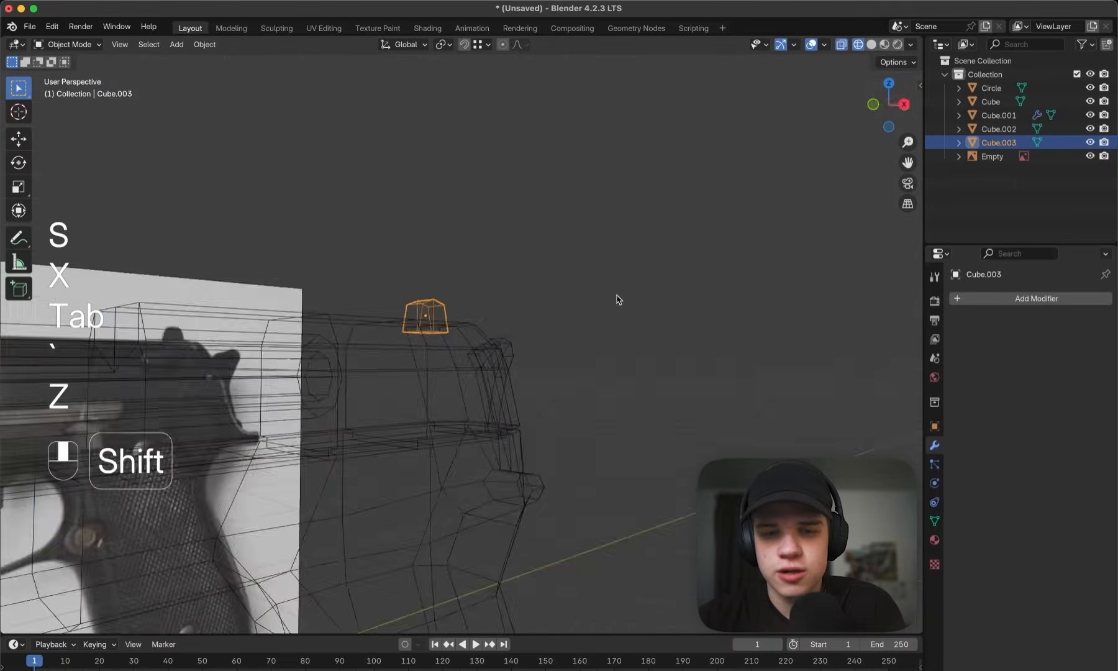
key(grave)
click(765, 289)
key(shift+d)
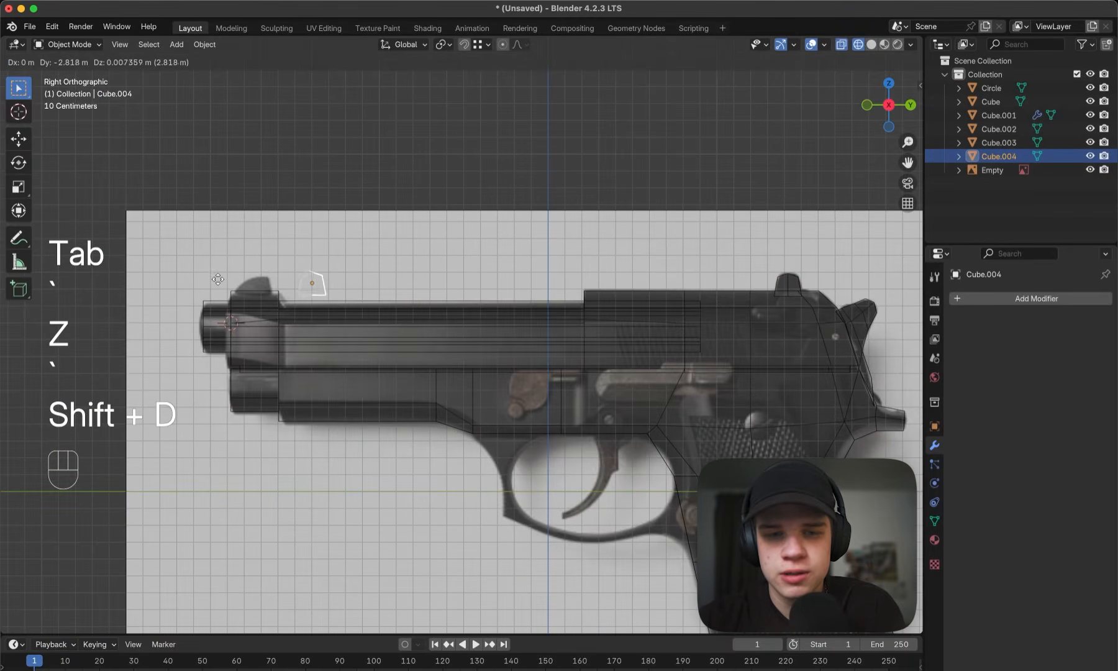
click(166, 279)
scroll(621, 235, up, 6)
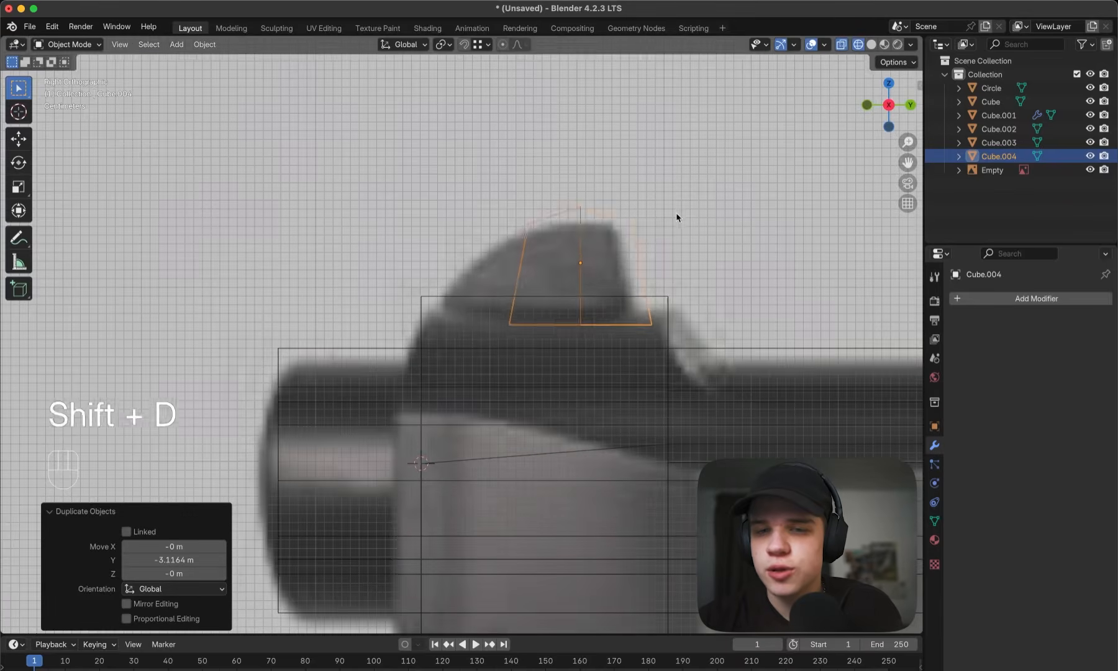
key(g)
click(674, 212)
- Move the front sight's rear top and front top vertices to follow the reference outline
key(Tab)
key(1)
click(621, 218)
key(g)
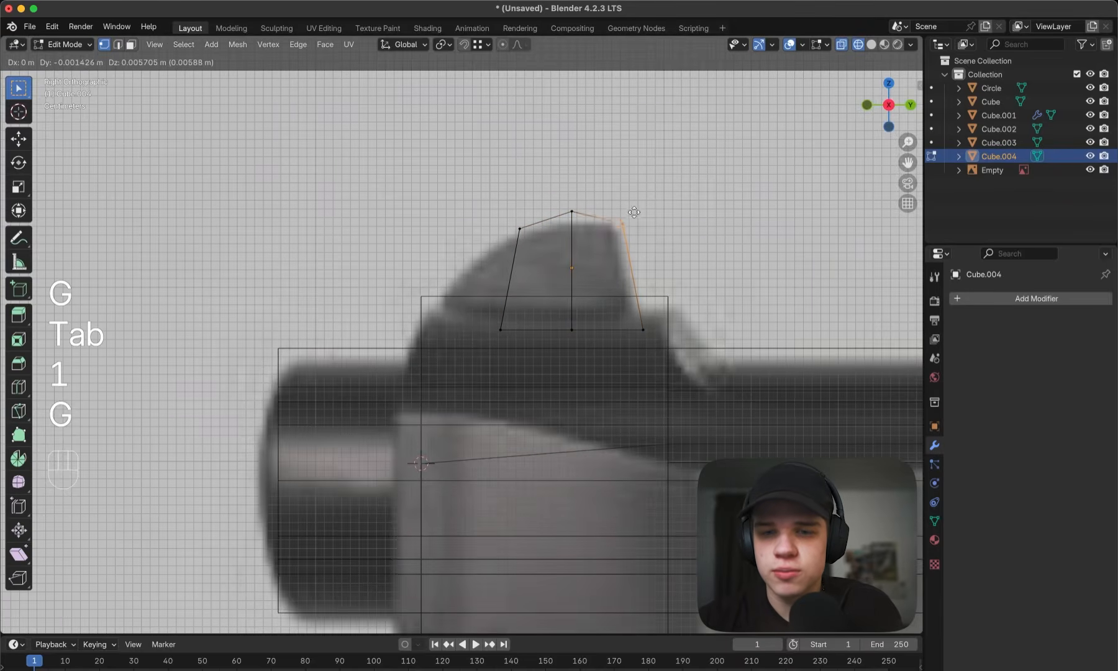
click(631, 211)
click(500, 250)
key(g)
click(444, 292)
- Move the front sight's front bottom vertices about 0.073 m forward along Y, and shift its top middle vertices toward the muzzle
click(511, 315)
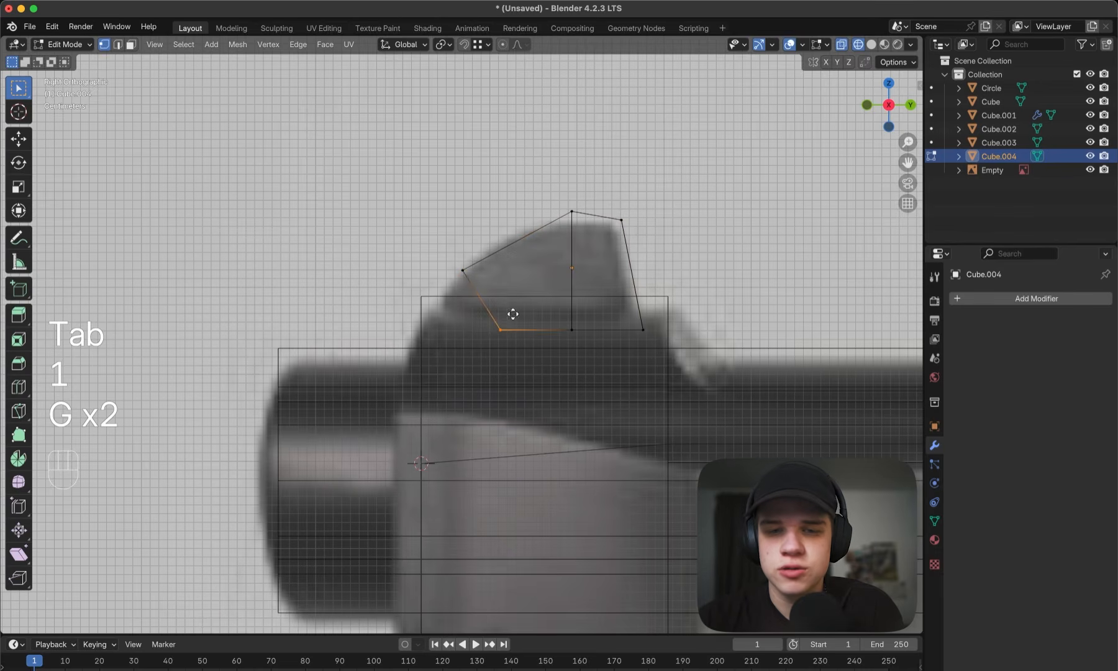
key(g)
key(x)
click(454, 314)
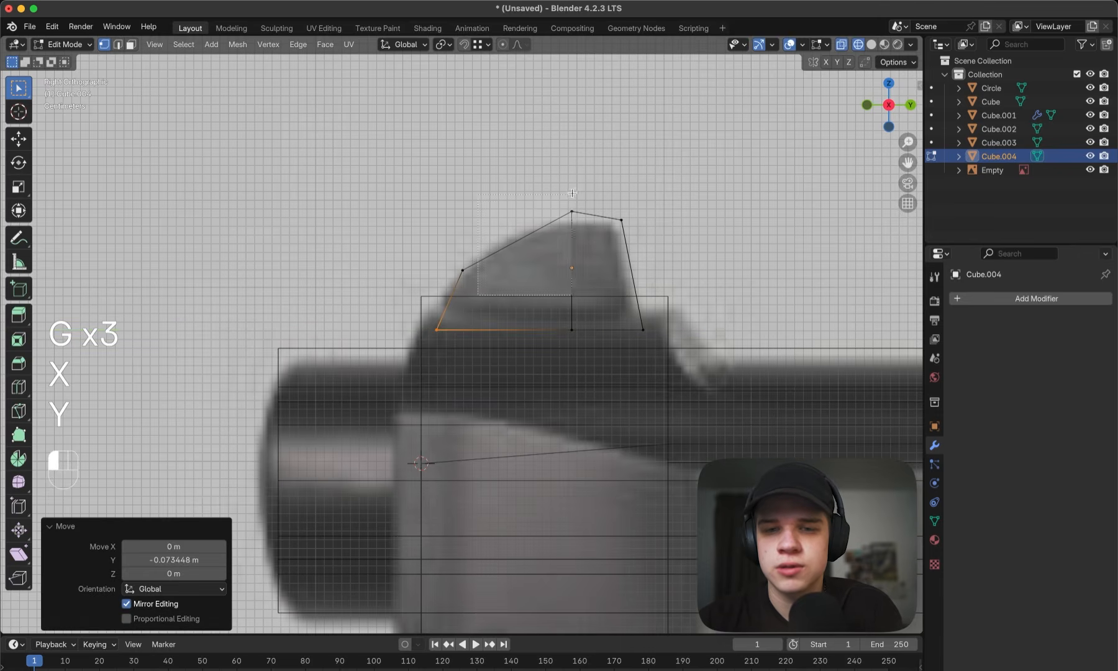
drag(572, 194, 573, 193)
key(g)
click(542, 207)
key(z)
key(Tab)
- Examine both sights on the pistol from several angles and compare the trigger guard area with the reference from the side
mouse_move(667, 217)
middle_down()
mouse_move(642, 272)
mouse_move(609, 292)
middle_up()
click(624, 238)
middle_drag(624, 237, 669, 264)
scroll(670, 265, down, 6)
key(grave)
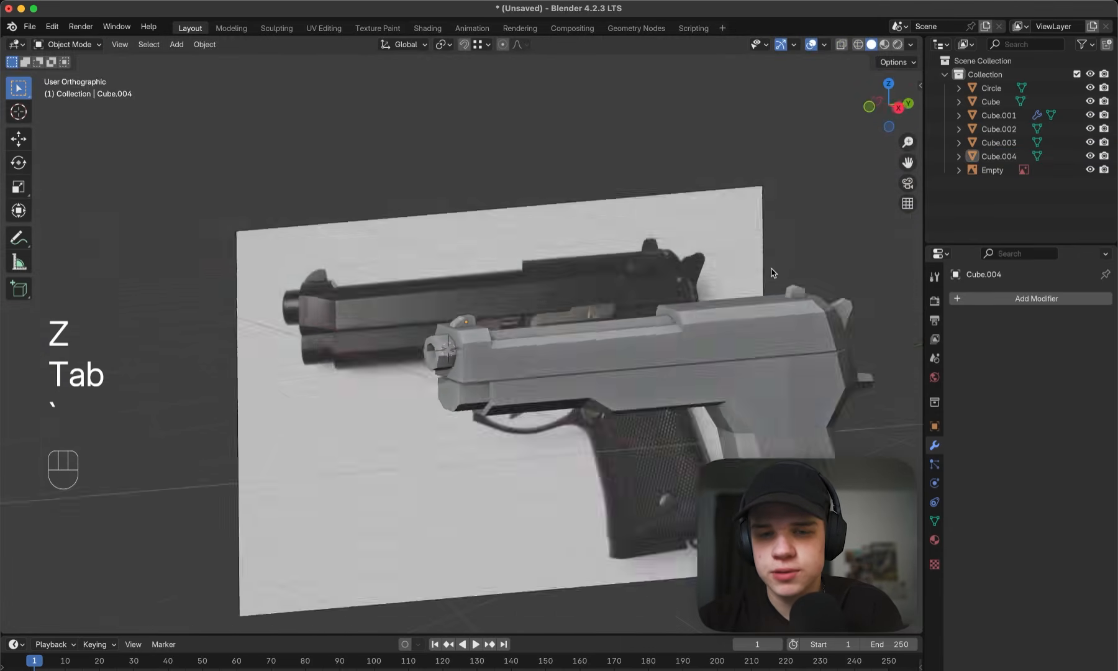
scroll(556, 272, down, 1)
key(z)
key(z)
key(z)
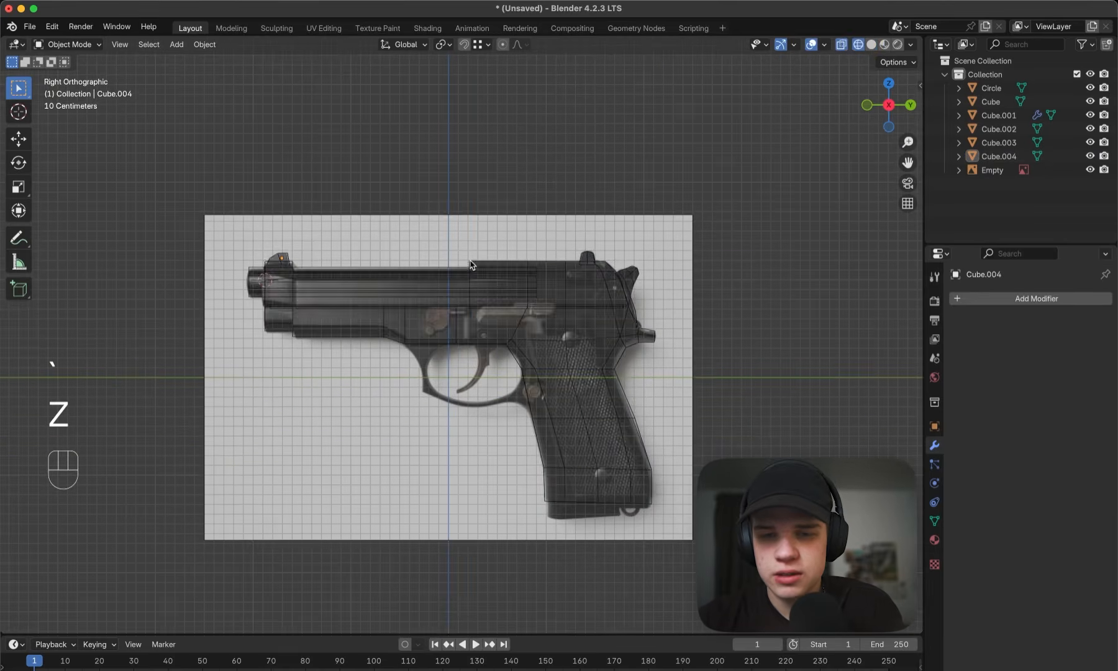
key(z)
scroll(634, 290, up, 5)
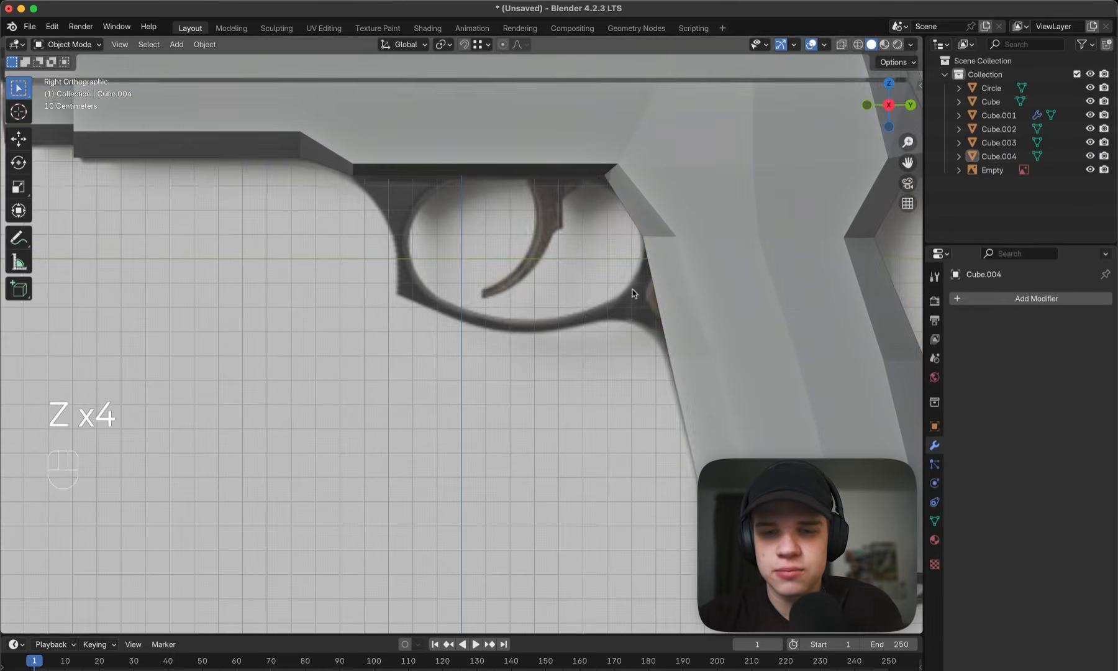
- Open the pistol's main body mesh for editing in see-through wireframe over the side reference
click(670, 305)
key(z)
key(z)
key(Tab)
key(z)
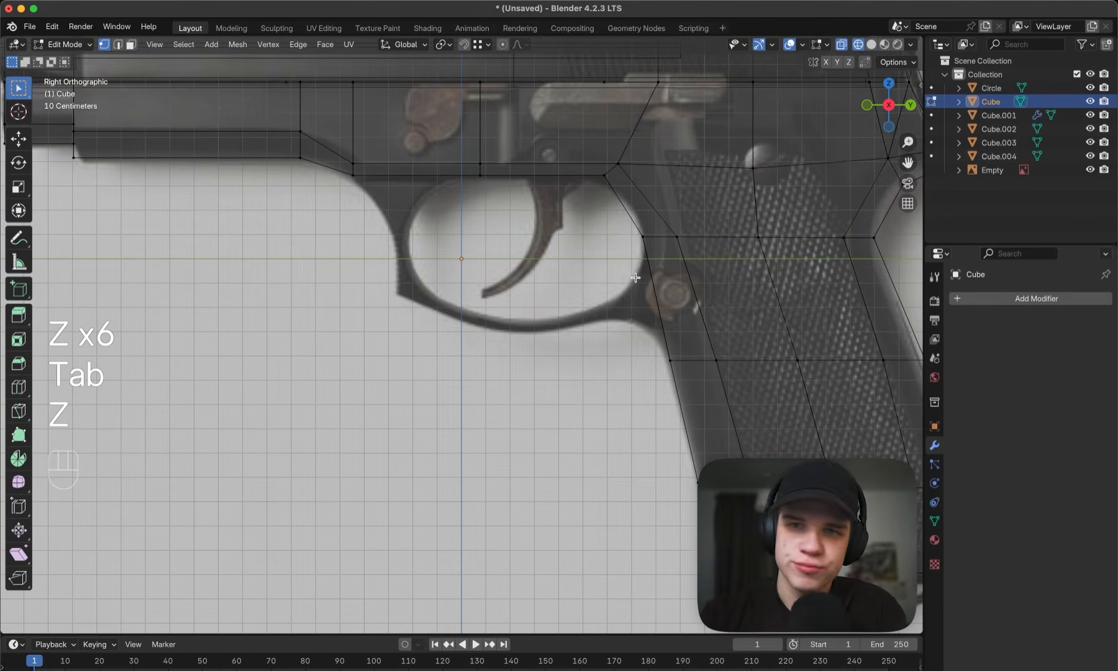
shift+middle_drag(627, 283, 545, 288)
key(super+r)
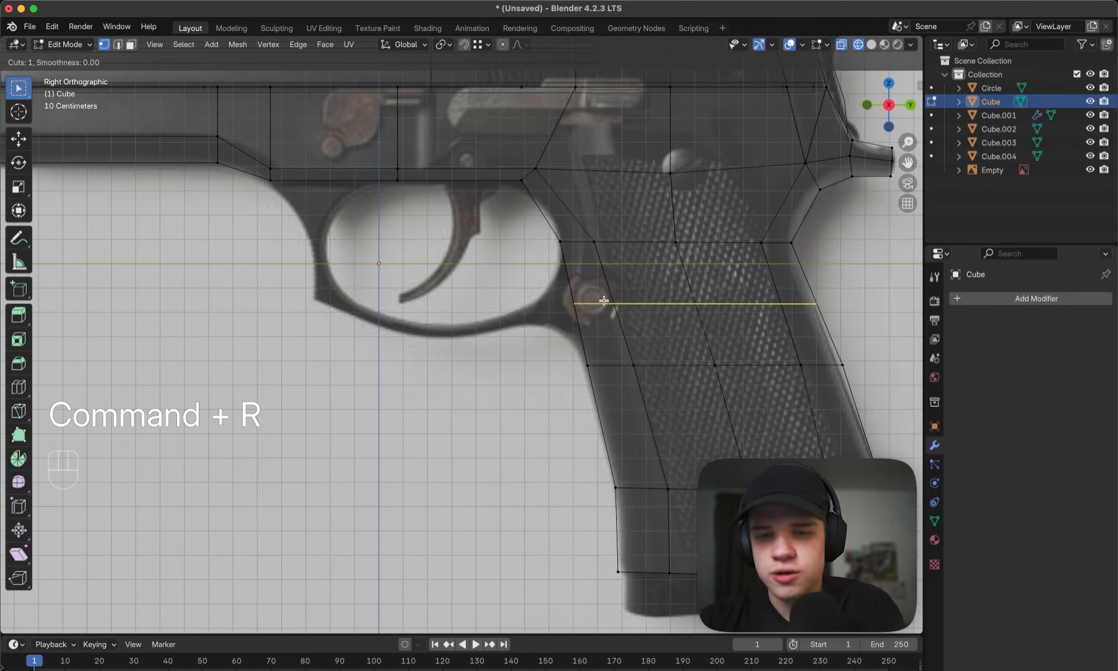
click(579, 304)
scroll(579, 304, up, 3)
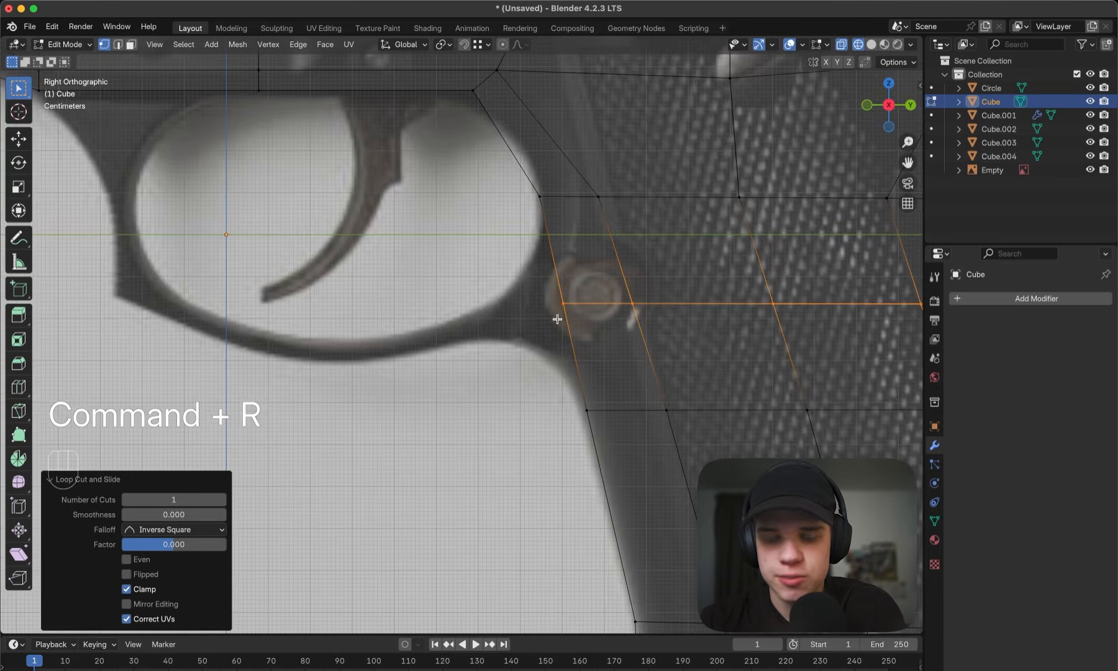
key(super+b)
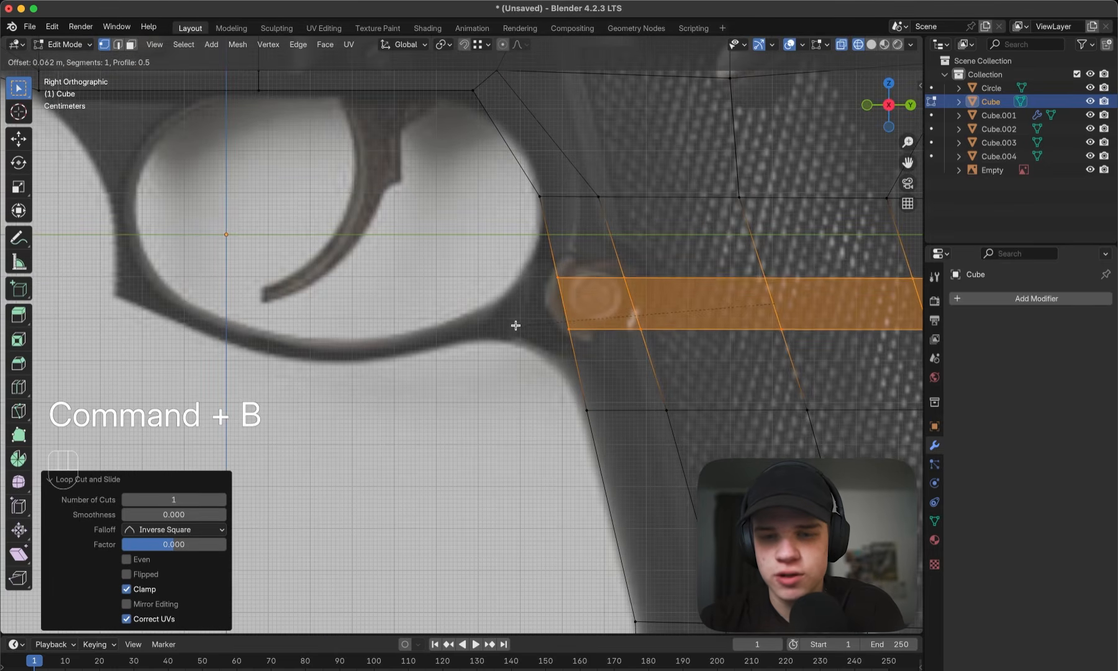
key(Escape)
key(super+z)
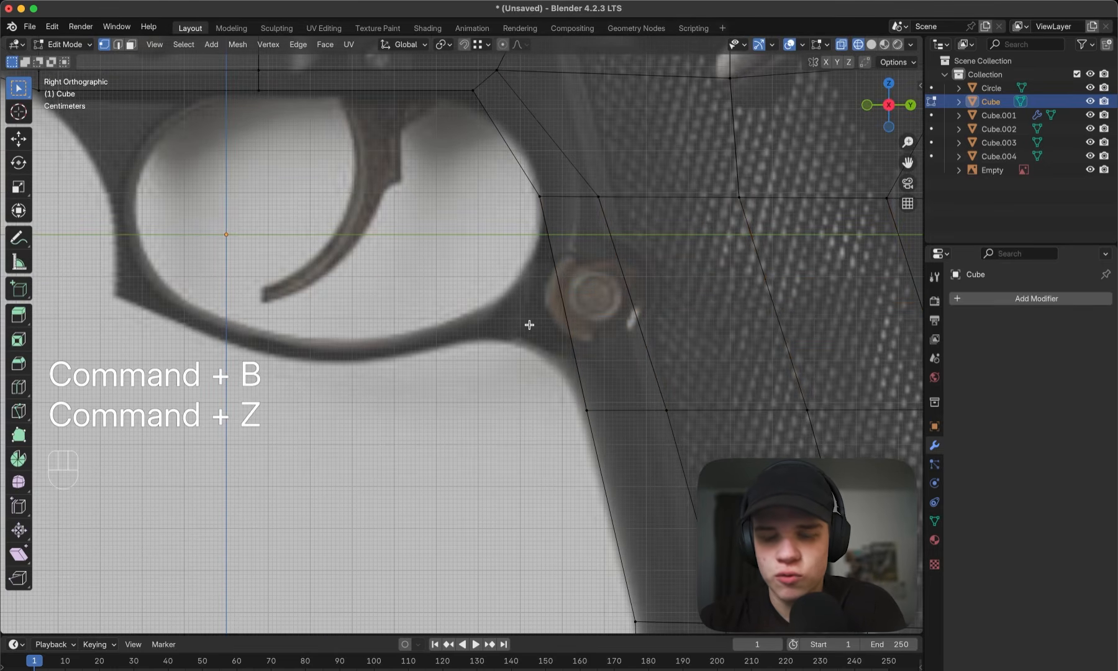
- Add one centred horizontal loop cut across the upper grip, level with the rear of the trigger guard
key(super+r)
click(557, 312)
right_click(556, 312)
- Extrude the two front grip faces above and below the new cut forward toward the trigger guard
key(z)
middle_drag(588, 317, 658, 322)
key(3)
click(522, 317)
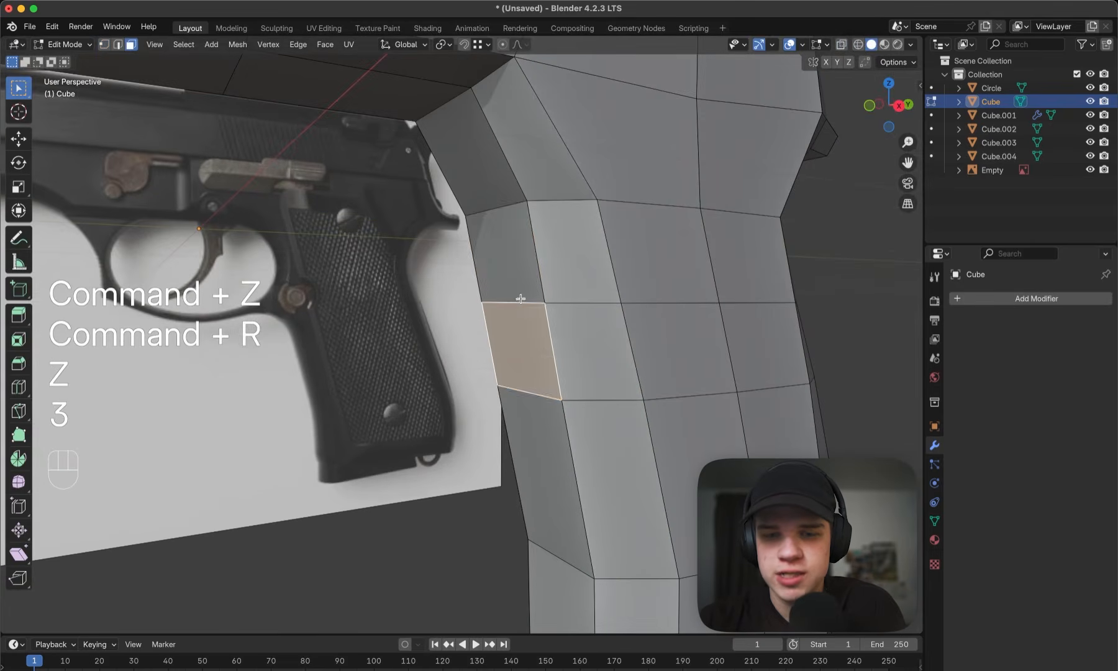
shift+click(521, 274)
key(grave)
key(z)
key(e)
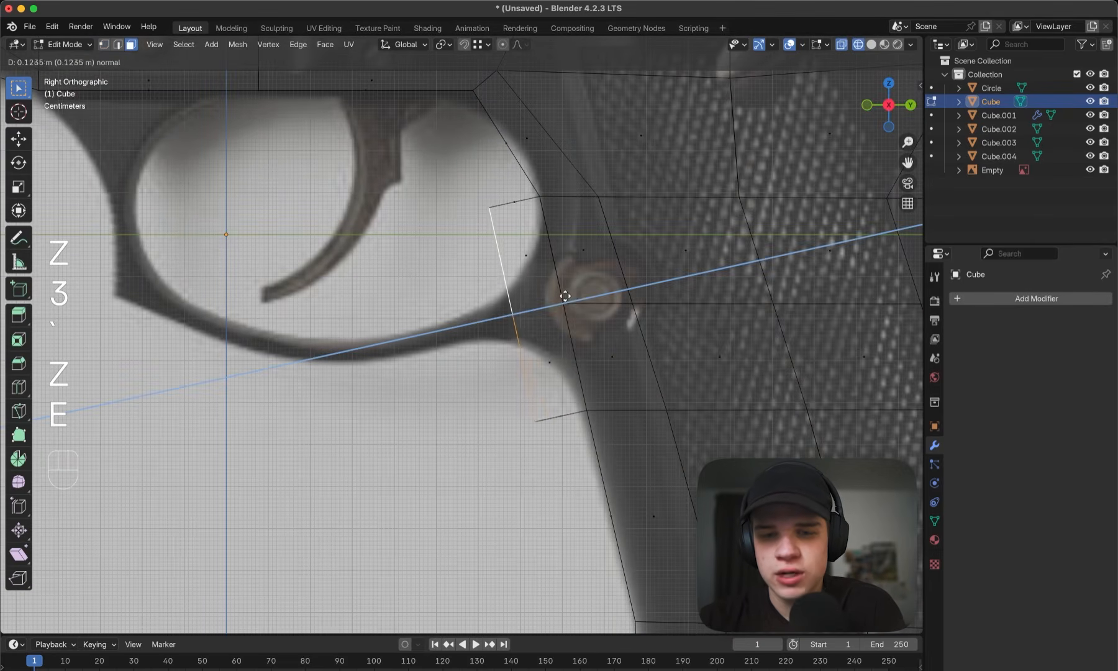
click(555, 299)
- Move the extrusion's front bottom vertices up about 0.2 m and its front top vertices down about 0.2 m to match the guard's thickness
key(1)
click(540, 405)
key(g)
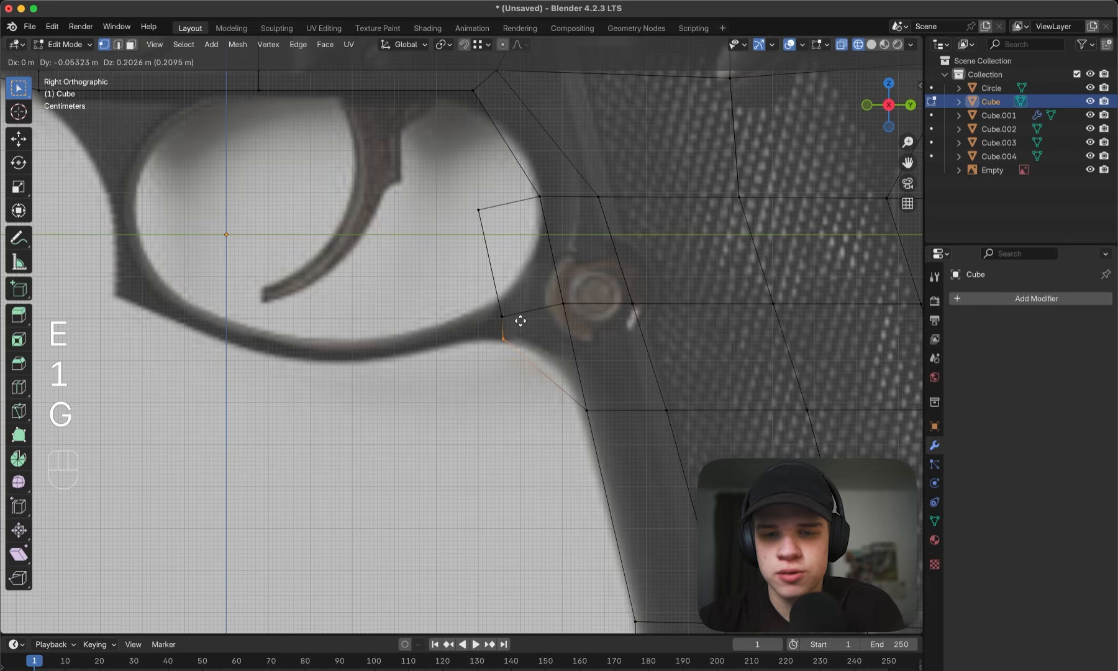
click(521, 321)
drag(464, 290, 508, 201)
key(g)
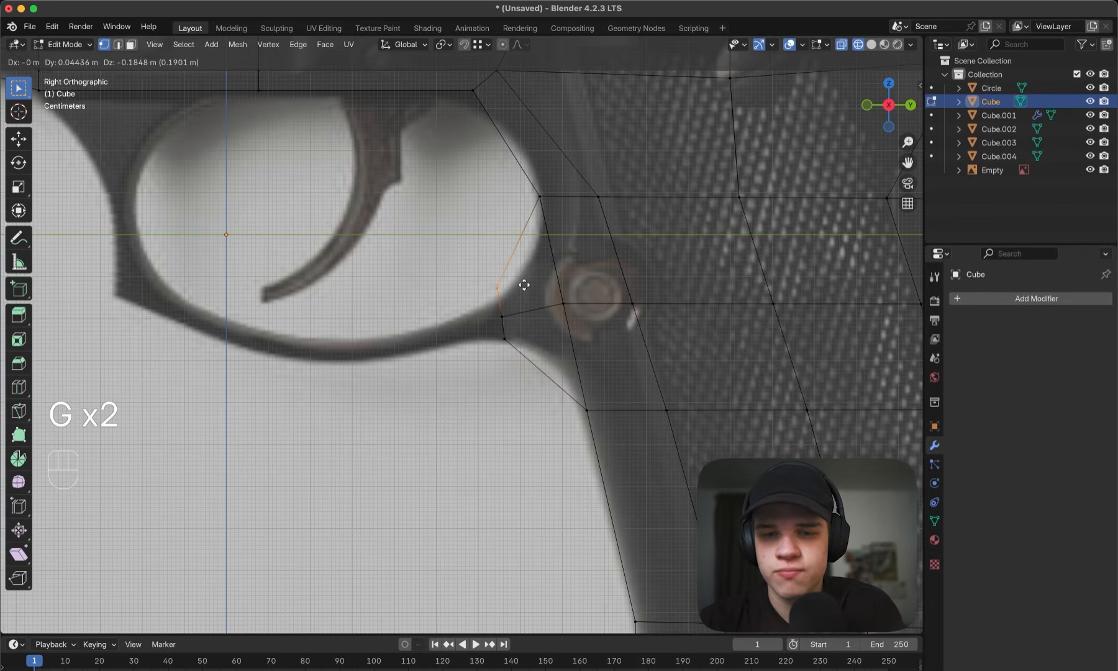
click(525, 293)
- Add a centred loop cut through the extrusion and move its top and bottom vertices onto the guard's curved outline
key(super+r)
click(519, 298)
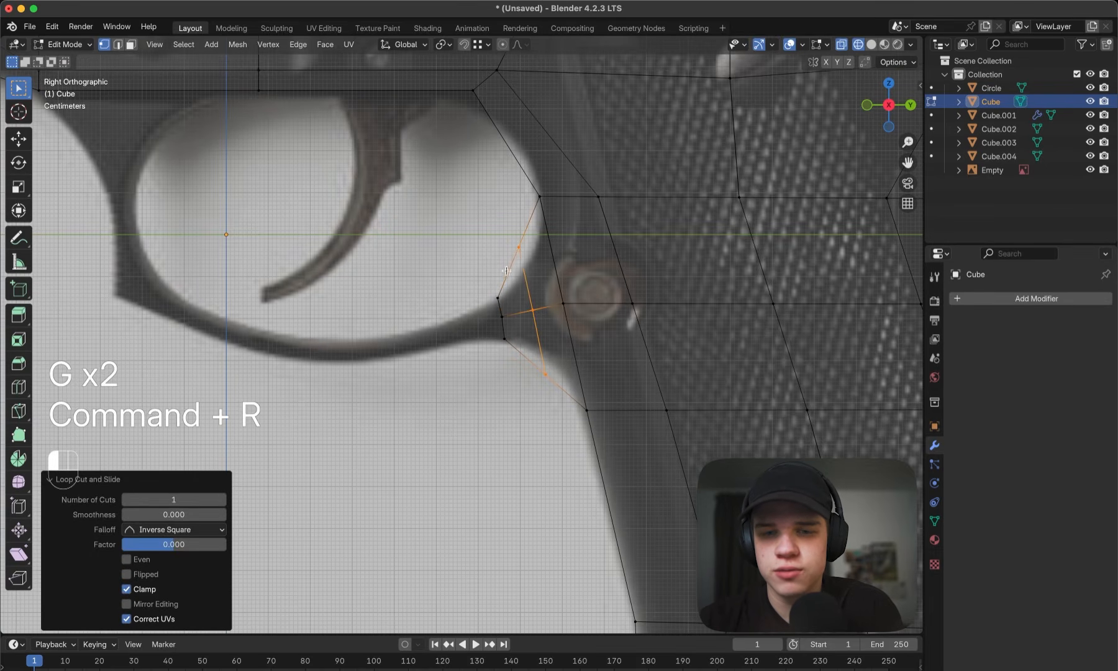
key(g)
click(560, 244)
click(540, 379)
key(g)
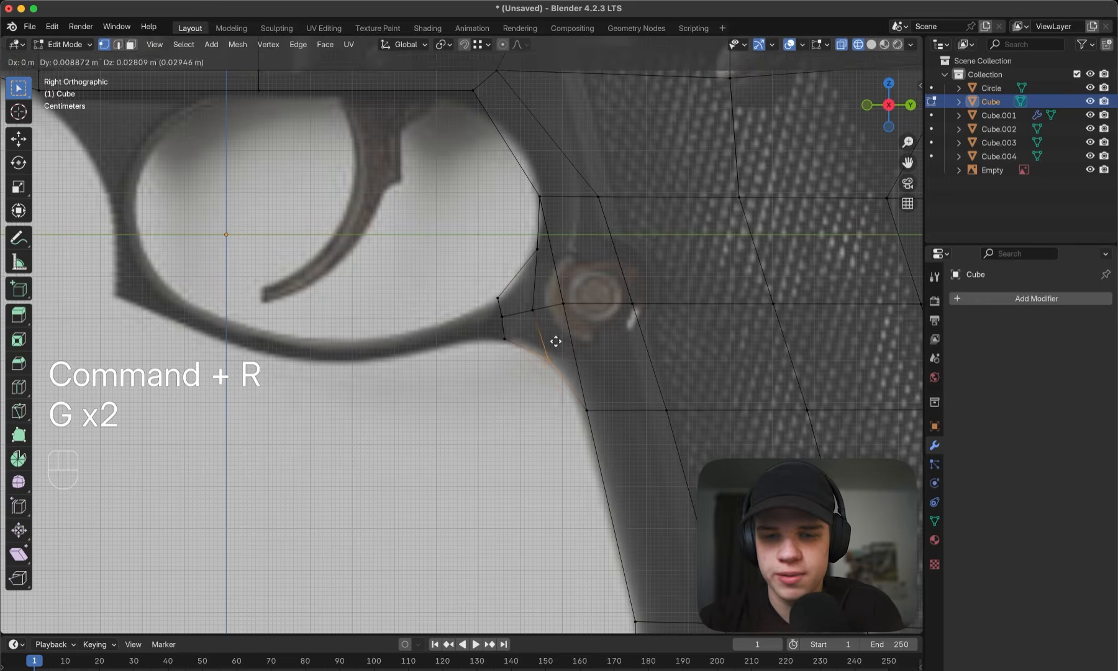
click(557, 339)
- Move the side vertex in the middle of the extrusion's edge loop about 0.024 m, mainly rearward along Y
key(z)
key(Tab)
middle_drag(546, 331, 643, 326)
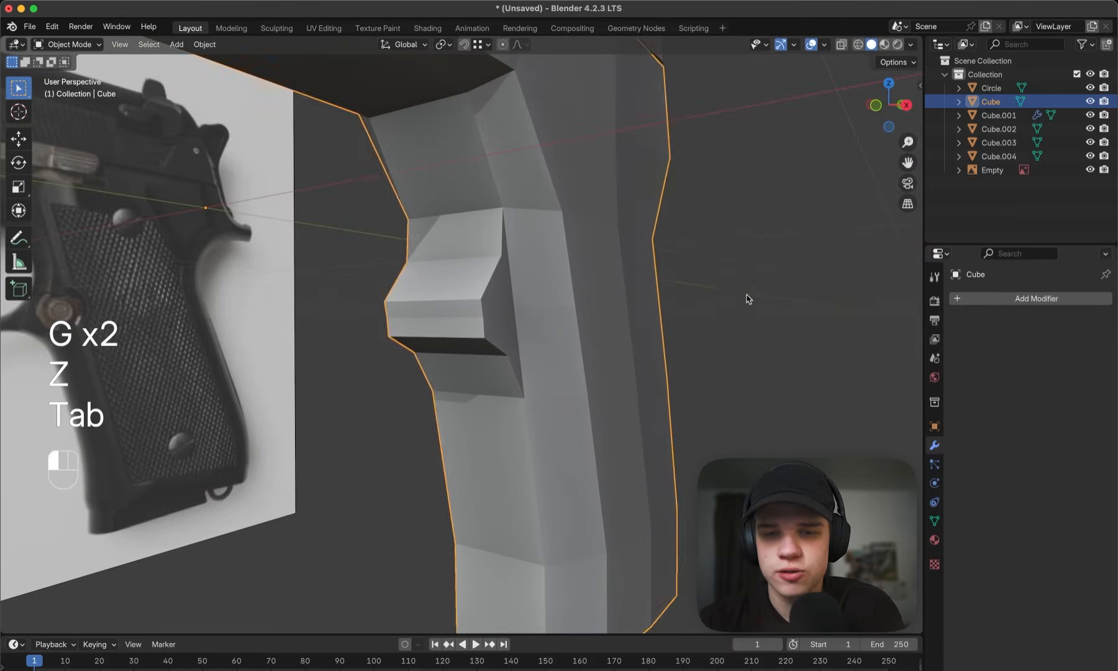
click(746, 299)
key(Tab)
key(1)
key(grave)
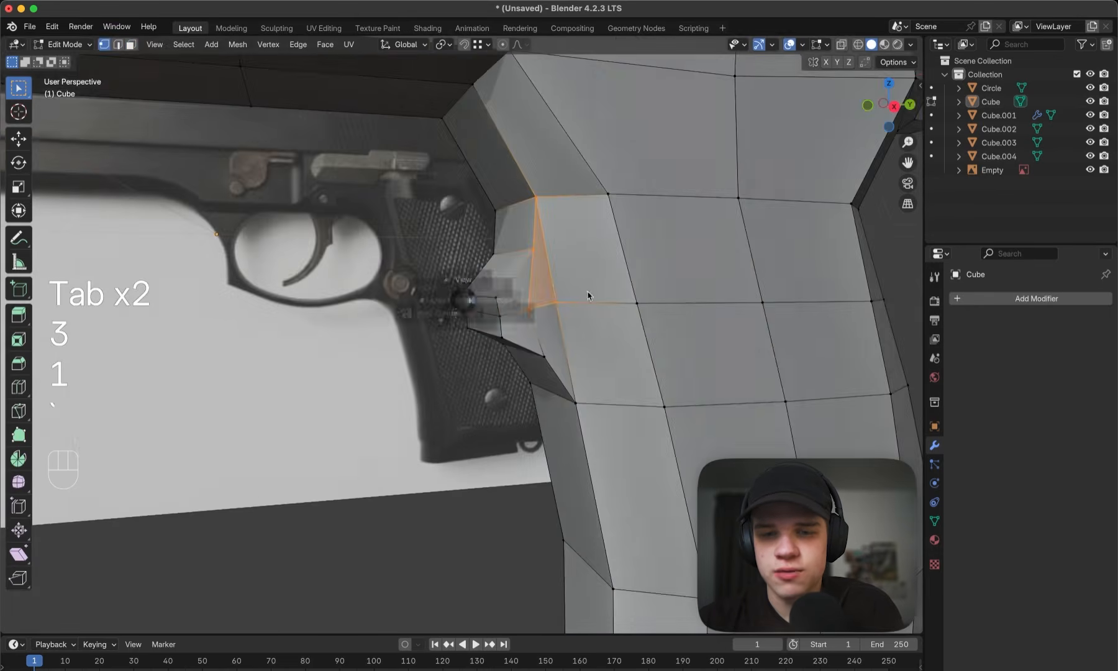
key(z)
key(z)
key(g)
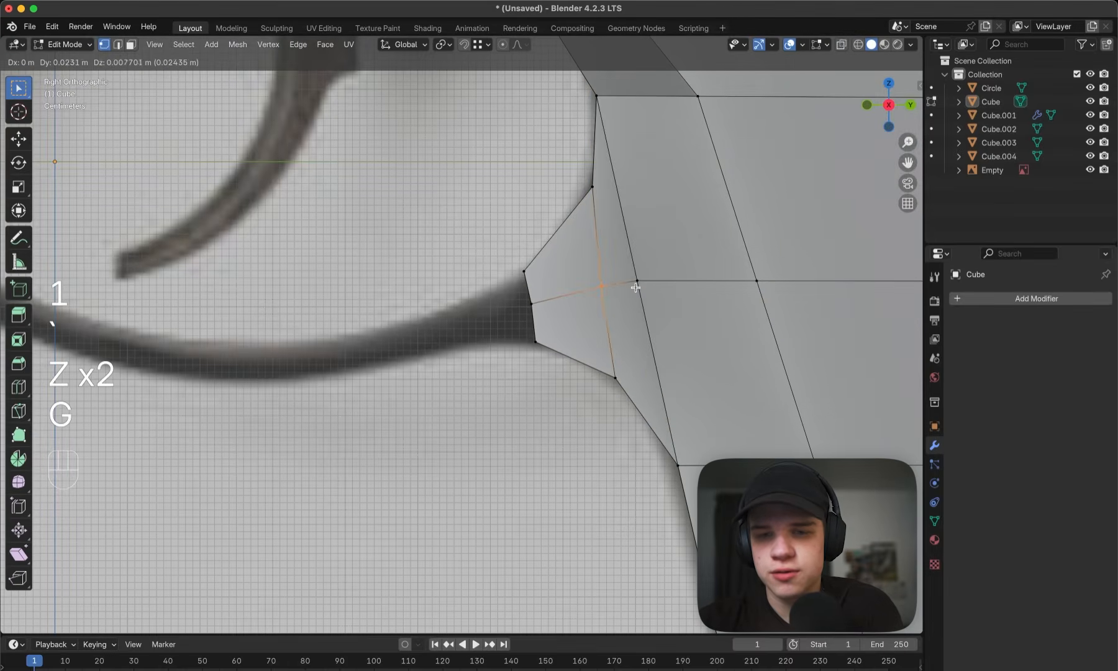
click(636, 288)
- Select the side faces of the trigger guard stub and scale them along X to make it narrower than the grip
middle_drag(544, 279, 569, 294)
key(3)
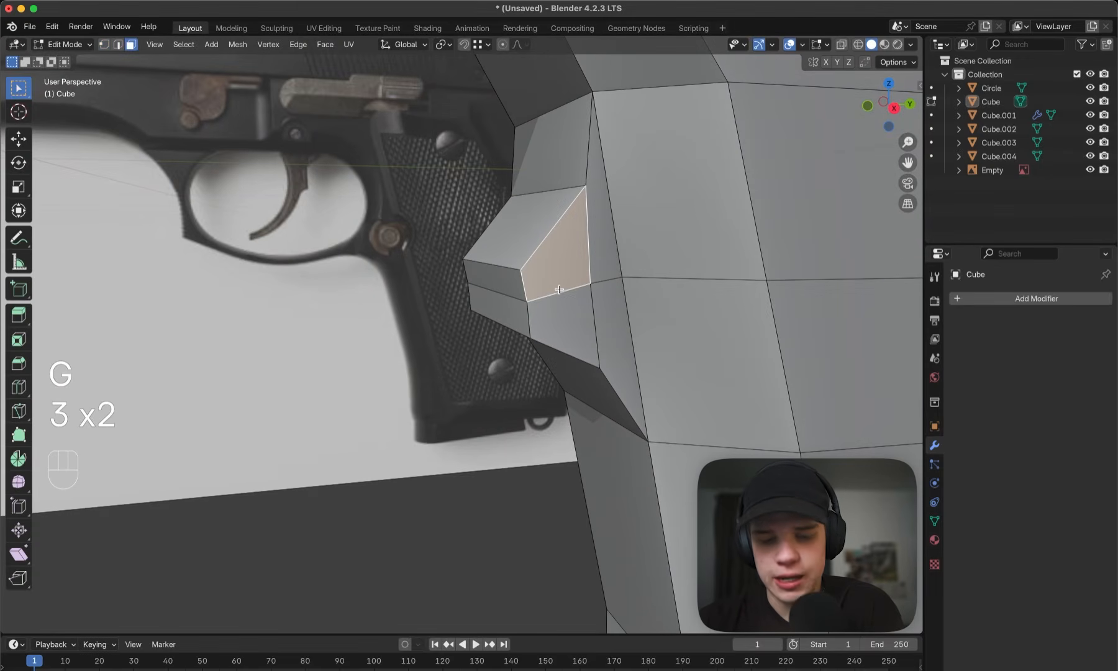
alt+click(557, 224)
middle_drag(557, 225, 651, 313)
key(s)
key(x)
click(724, 307)
key(Tab)
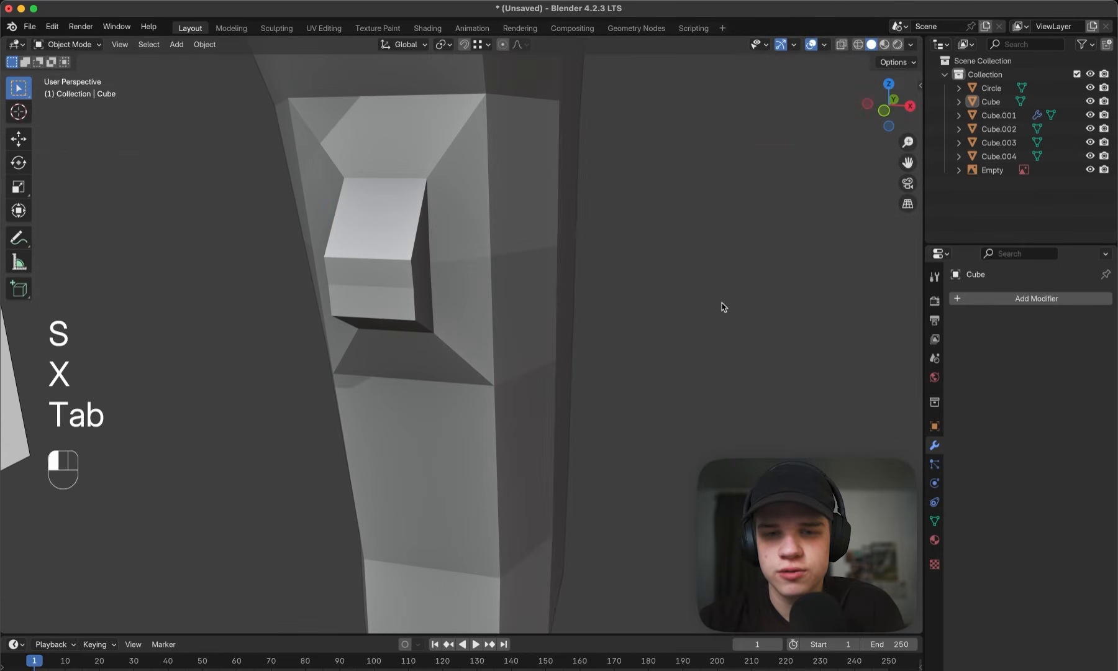
middle_drag(724, 307, 664, 307)
- Extrude the stub's front end faces forward along the guard and position them on its lower bar in the reference
key(Tab)
key(z)
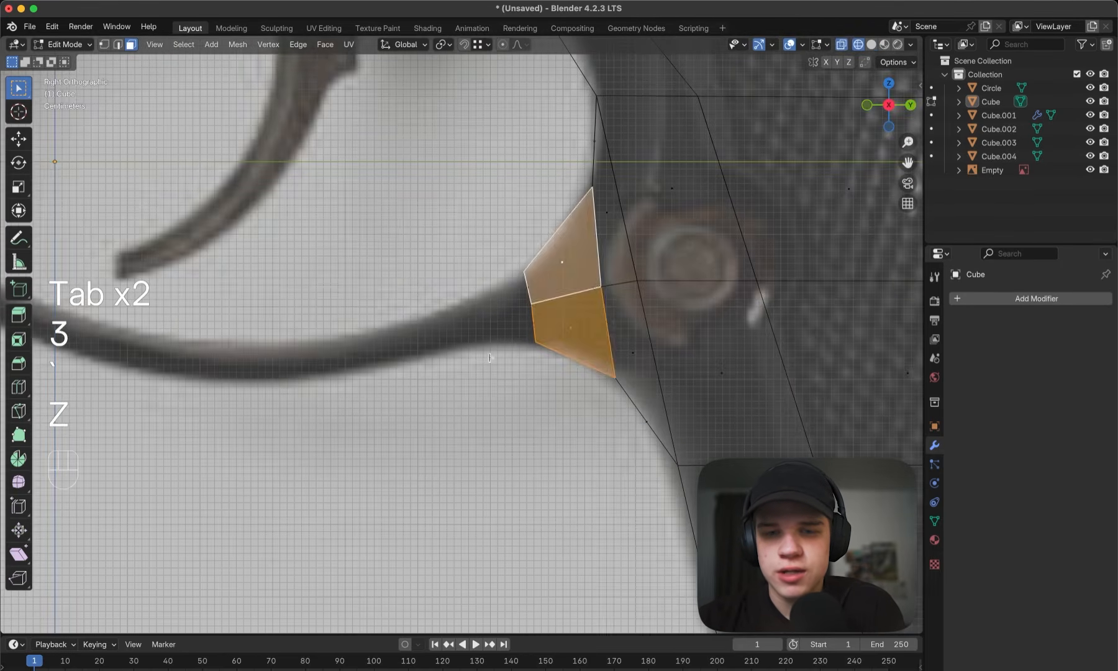
drag(483, 351, 544, 267)
scroll(550, 244, down, 3)
shift+middle_drag(529, 253, 662, 256)
key(e)
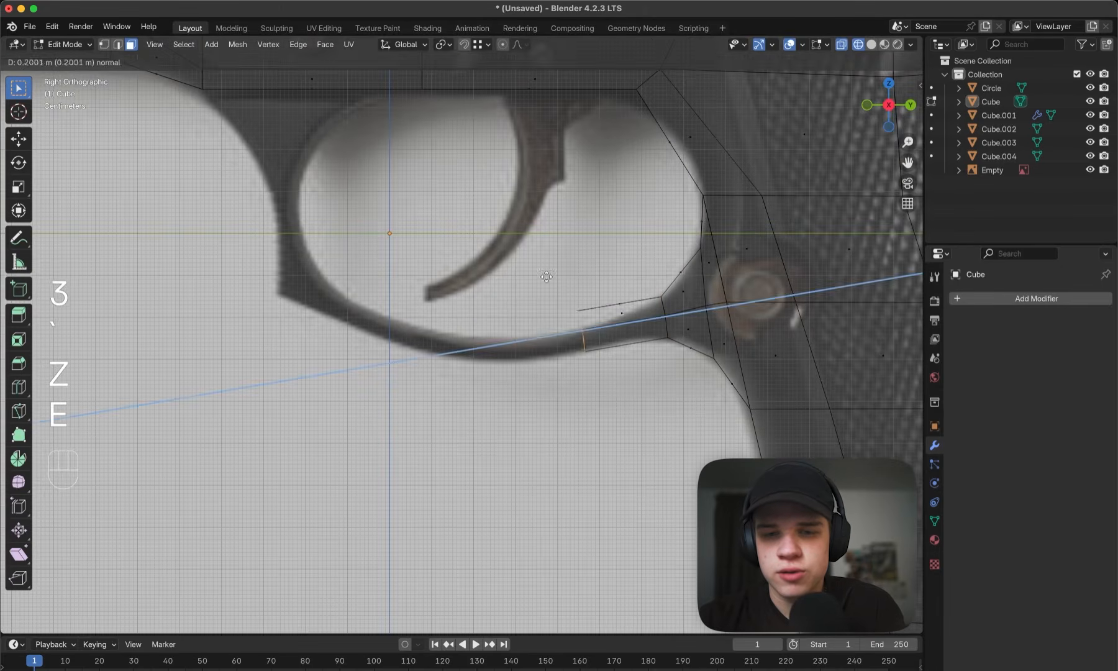
click(497, 292)
key(g)
click(615, 269)
- Rotate the guard's new end faces 7.59° and scale them to 0.501 in Y and Z, leaving X locked
key(r)
click(612, 270)
scroll(609, 273, up, 2)
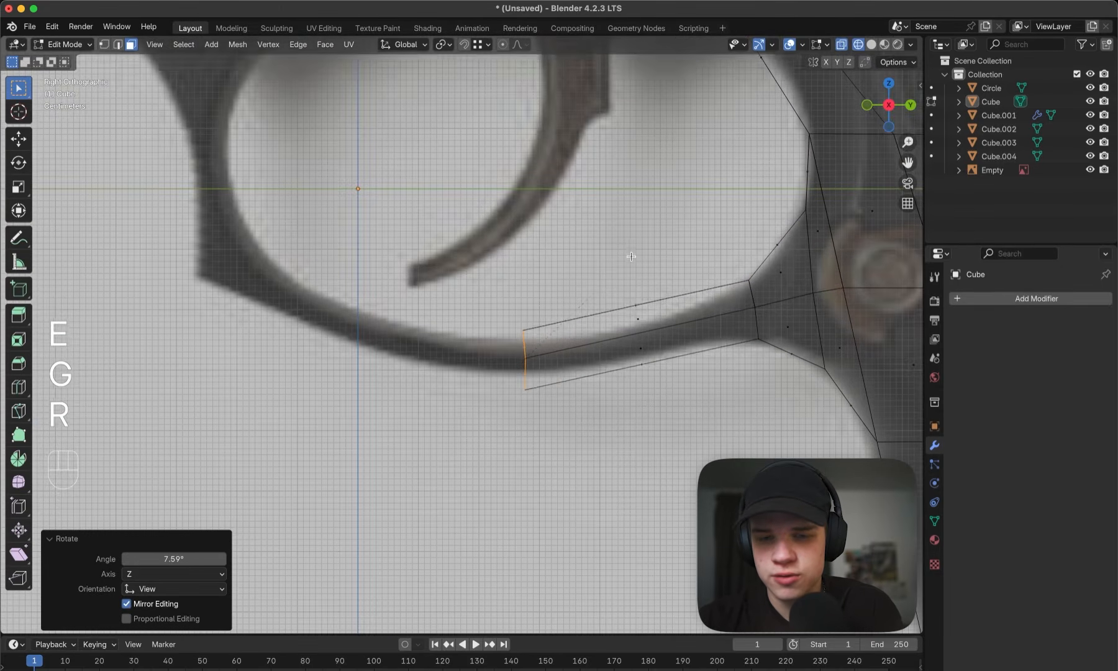
key(s)
key(shift+x)
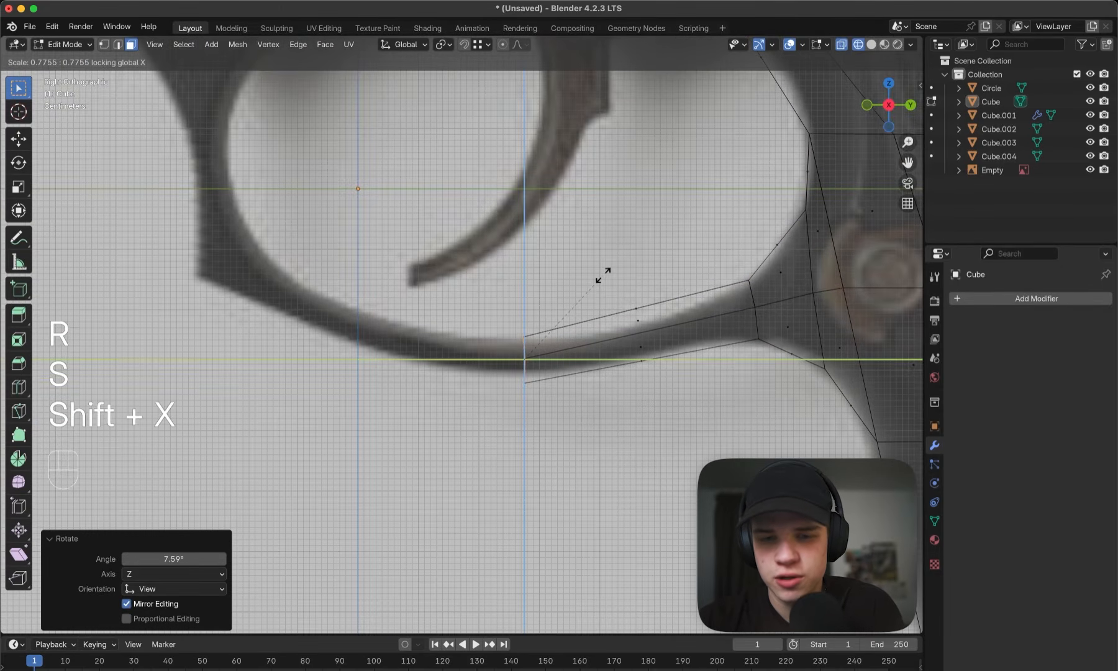
click(575, 304)
- Try to narrow the trigger guard's front end faces along X
mouse_move(575, 304)
middle_down()
mouse_move(623, 317)
mouse_move(664, 295)
middle_up()
key(z)
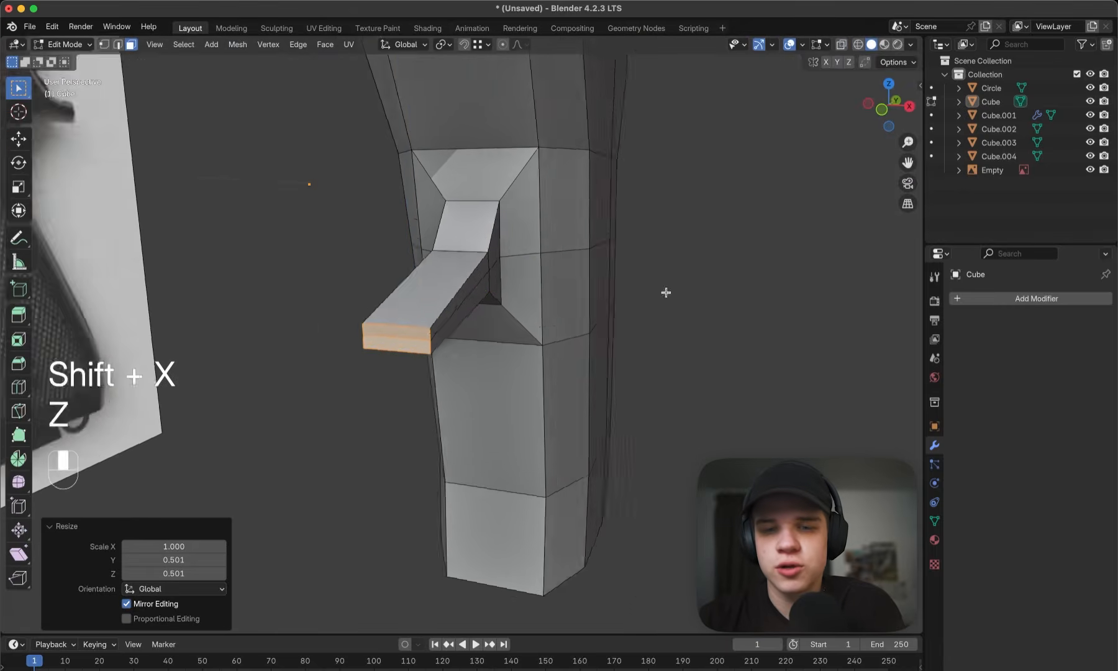
key(s)
key(shift+x)
key(x)
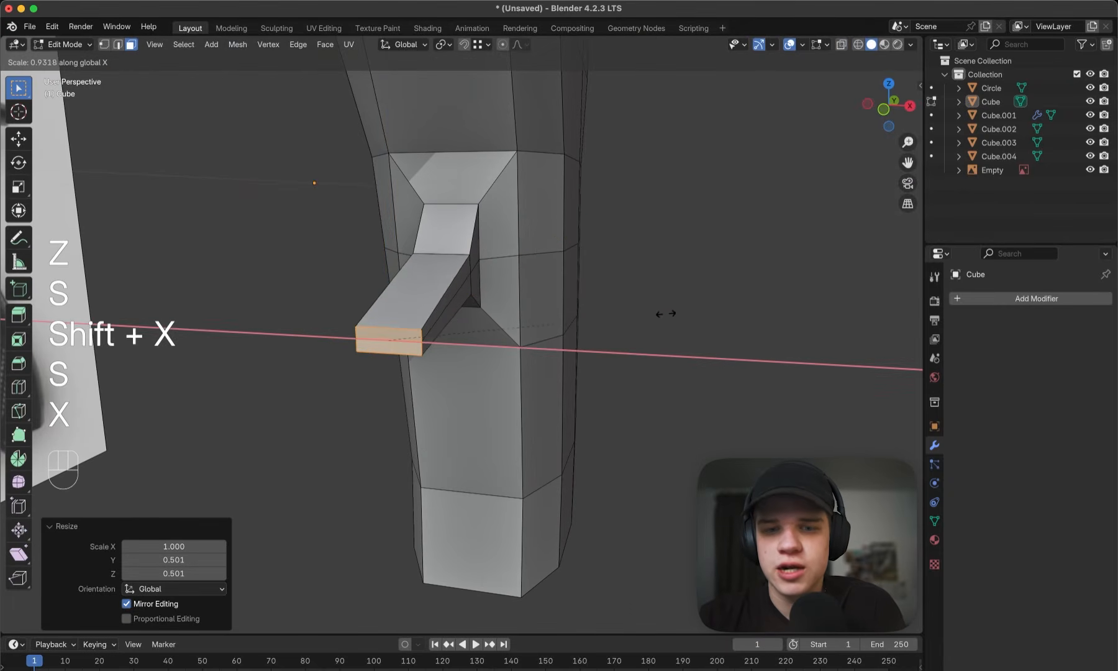
click(712, 351)
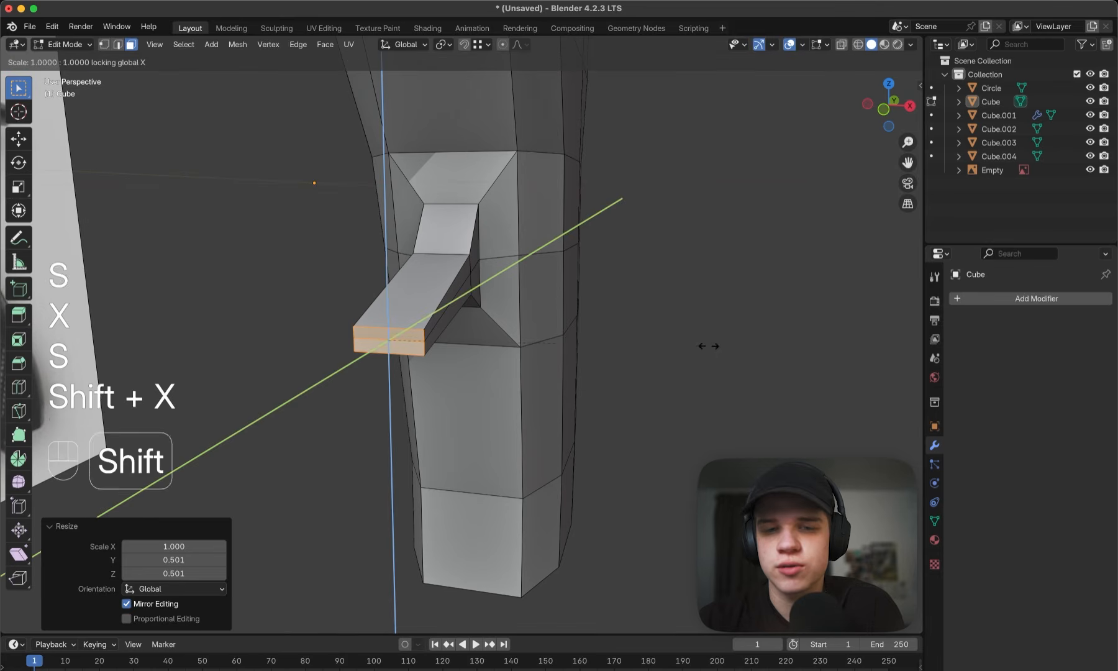
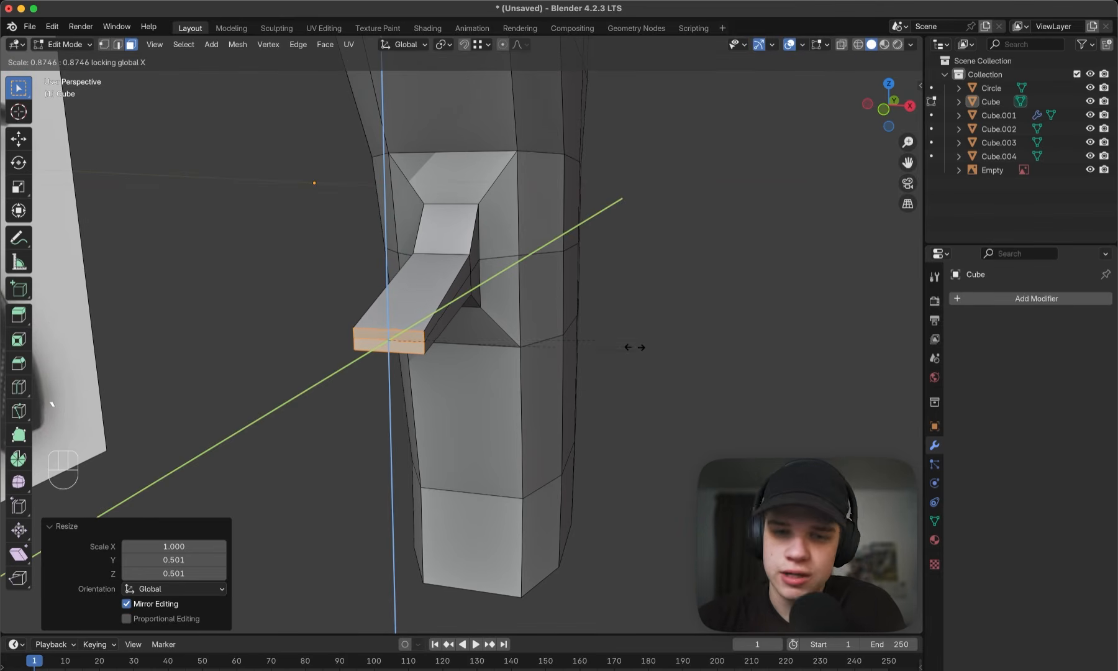
- In wireframe side view, extrude the guard's front end faces along the lower bar to just short of its front corner in the reference
key(Escape)
key(grave)
key(z)
key(z)
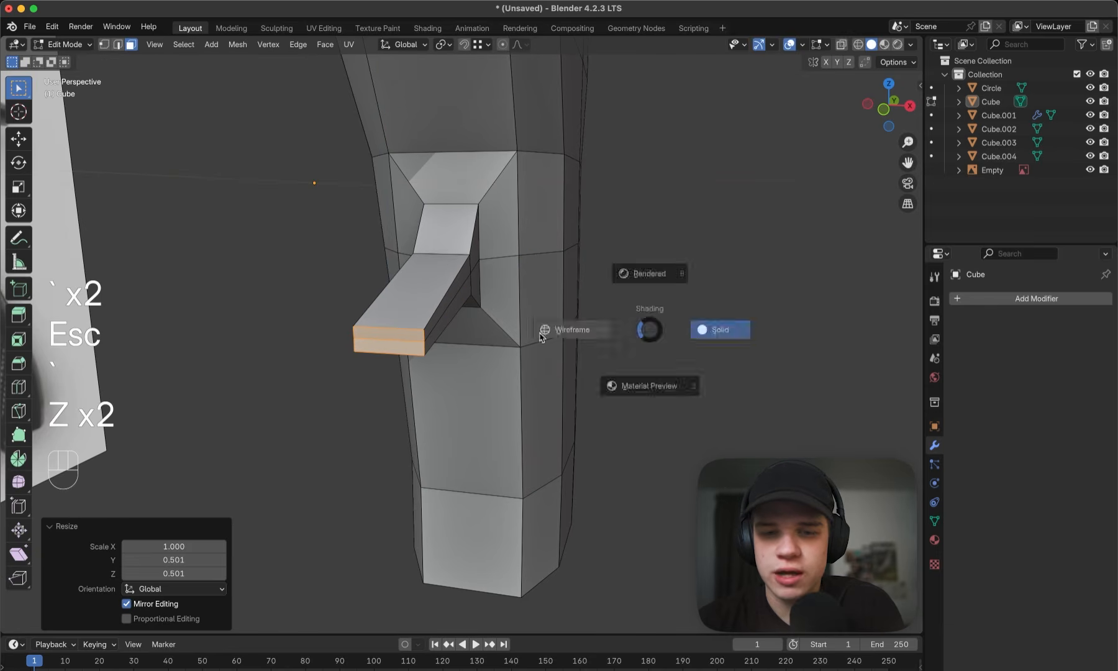
key(z)
middle_drag(684, 313, 674, 314)
key(grave)
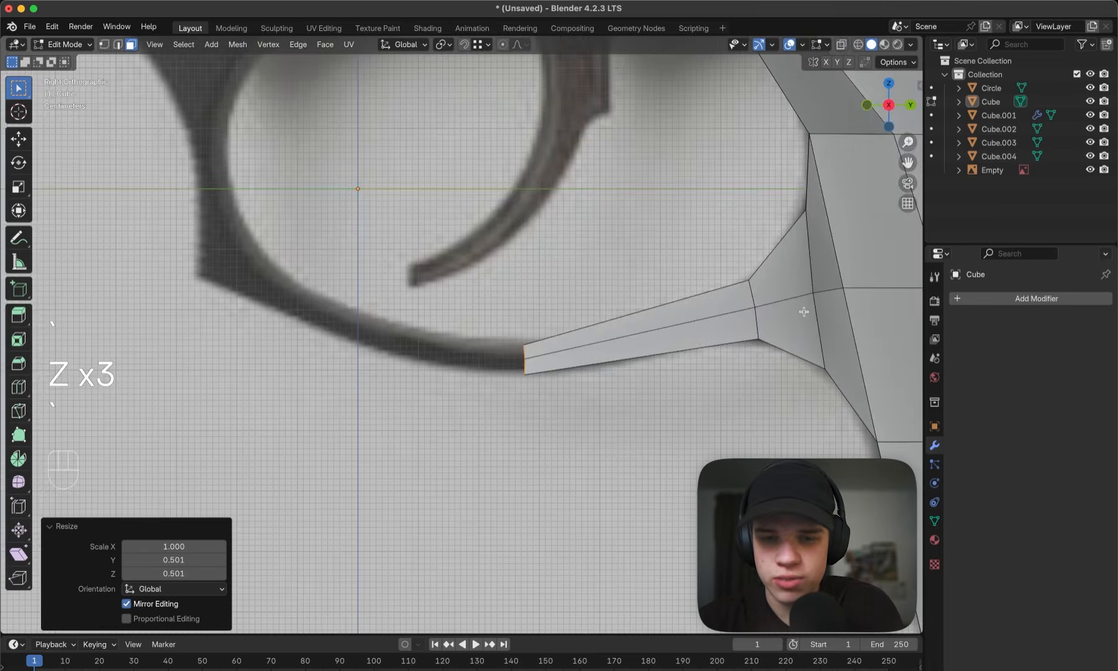
key(z)
shift+middle_drag(536, 320, 561, 318)
key(e)
click(522, 345)
key(g)
click(435, 317)
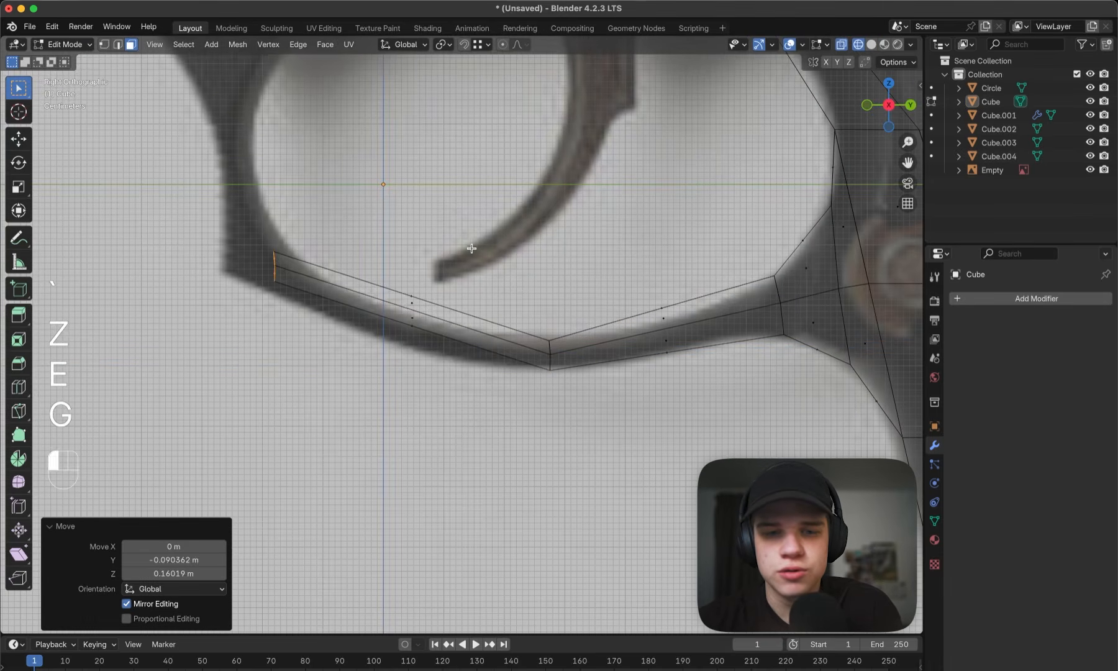
- Rotate the guard's new end faces 30.6° and move them onto the lower bar's outline in the reference
key(r)
click(515, 383)
key(g)
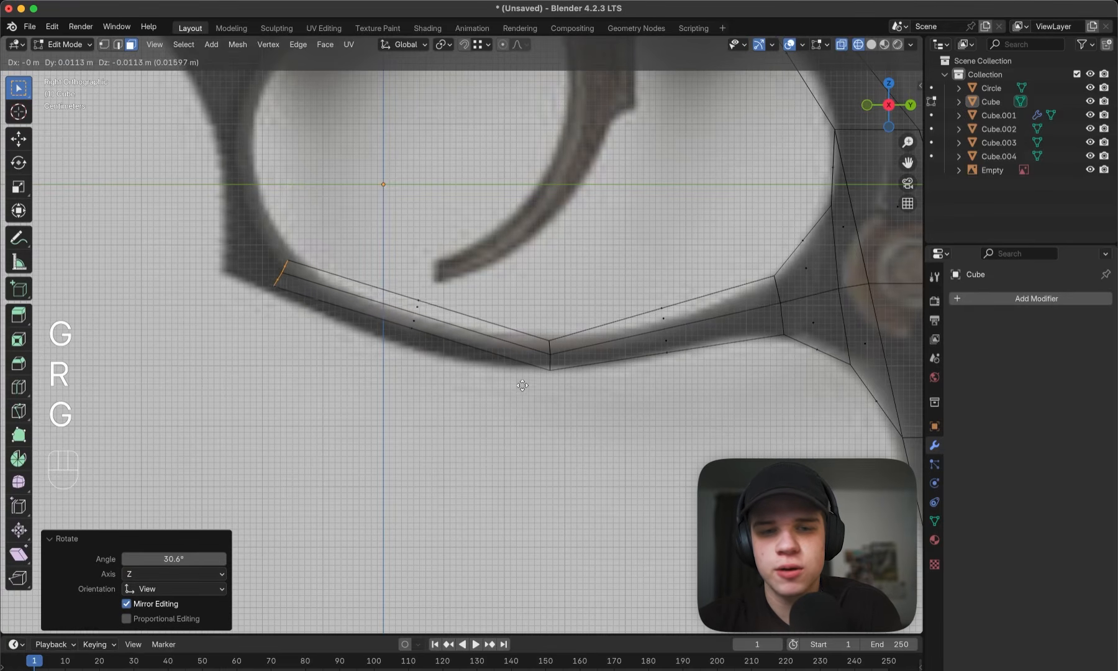
click(524, 387)
- Extrude the guard's end up around the front corner, rotating the new faces 41.2° and another 5.41° to meet the front post
shift+middle_drag(219, 266, 396, 344)
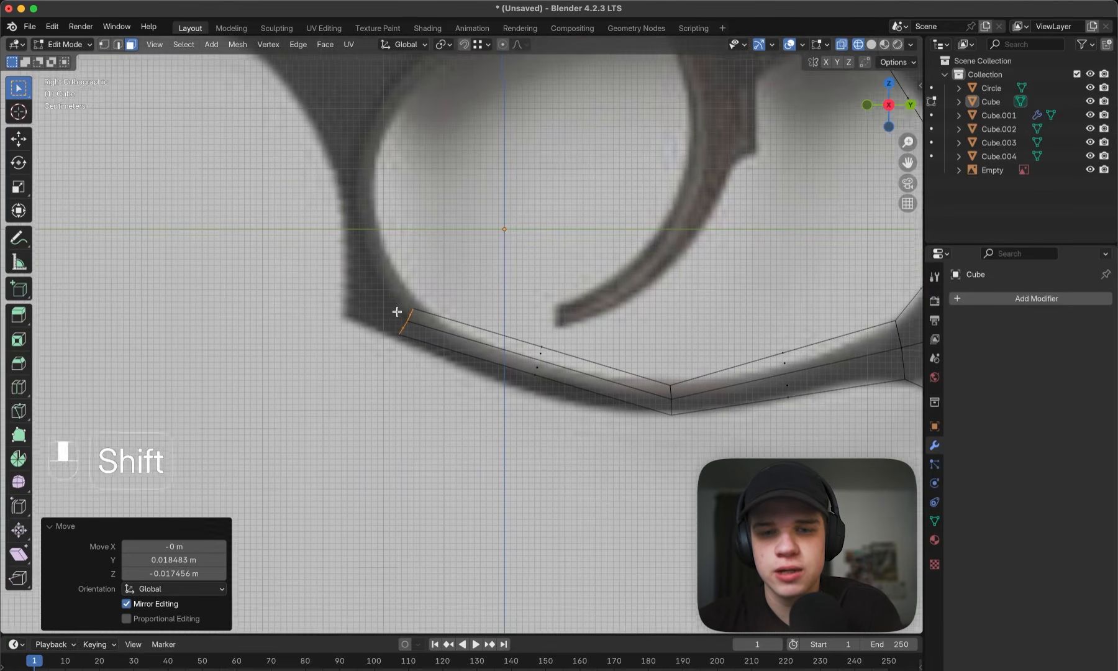
key(e)
click(488, 341)
key(g)
key(r)
click(470, 391)
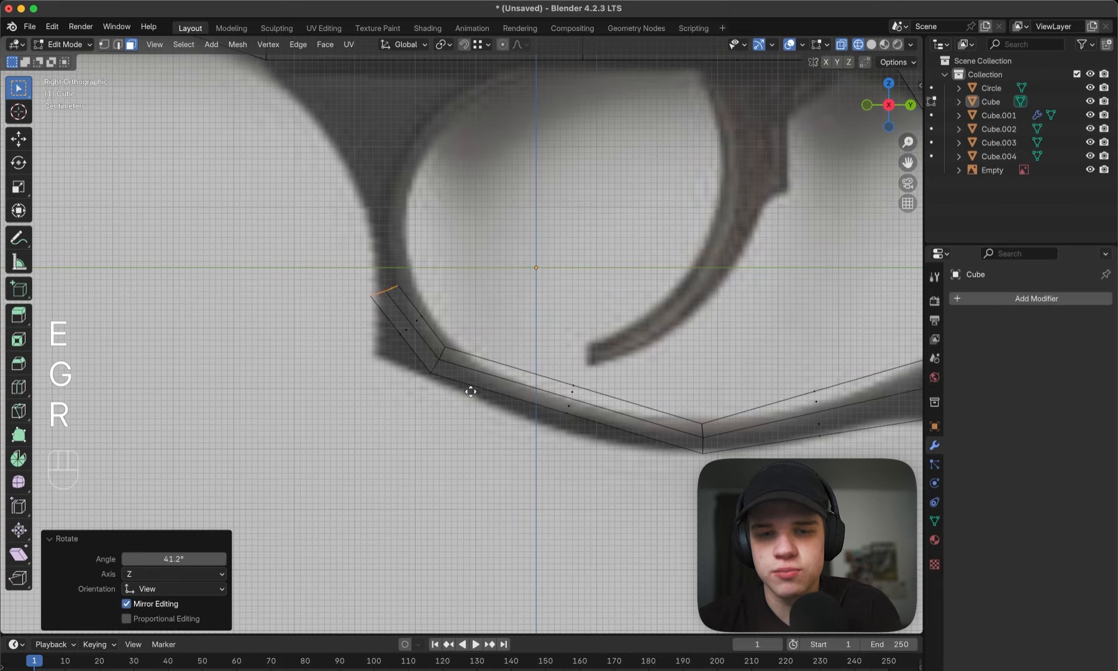
key(r)
click(488, 392)
- Add a centred loop cut to the corner segment and move its outer vertices out to the guard's pointed front corner
scroll(462, 334, up, 3)
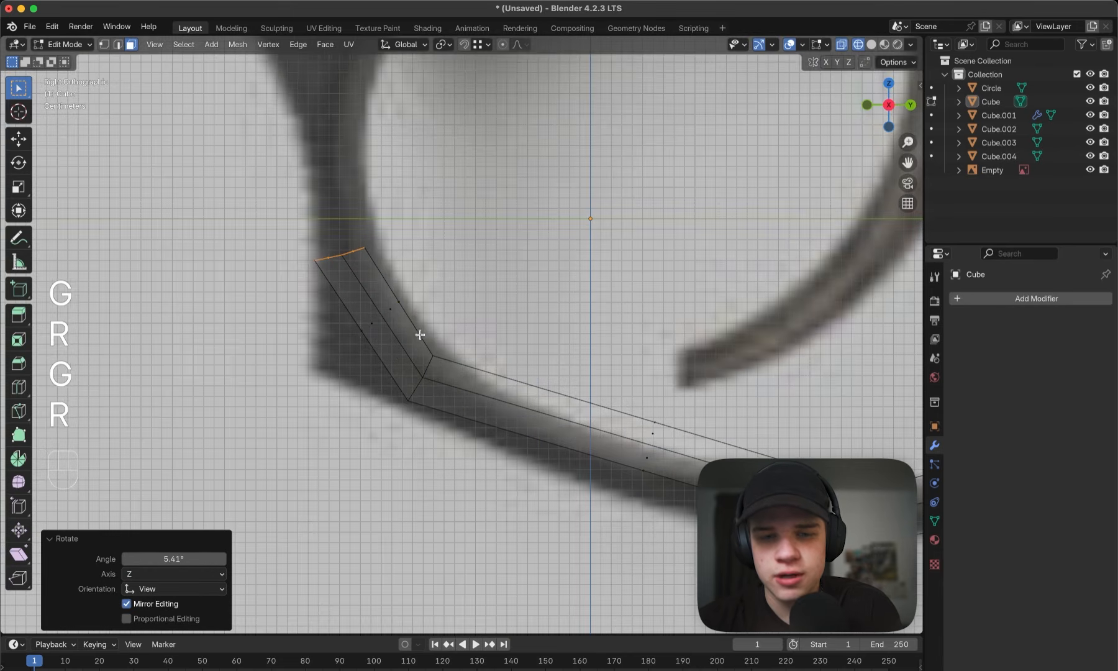
key(super+r)
click(391, 312)
click(391, 311)
key(1)
click(365, 326)
key(g)
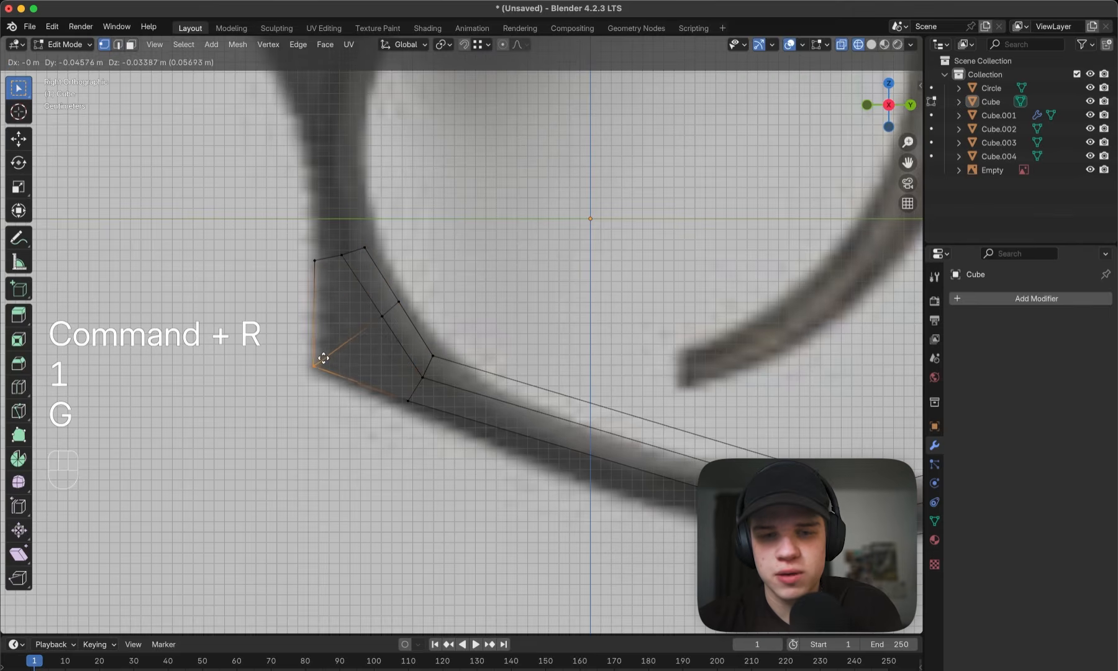
click(322, 360)
- Move the inner and middle vertices of the corner cut to follow the guard's inner curve in the reference
drag(391, 307, 417, 289)
key(g)
click(415, 291)
drag(330, 351, 412, 295)
key(g)
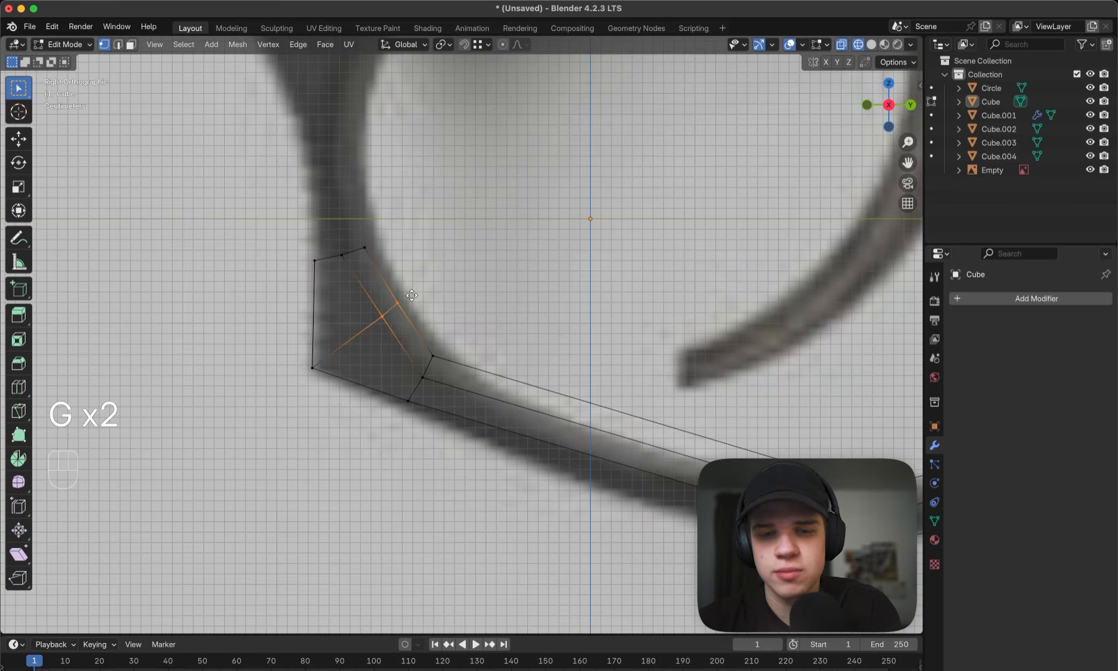
click(406, 299)
- Select the guard's upper end vertices and extrude them upward along the front post
shift+middle_drag(406, 299, 444, 397)
drag(340, 373, 421, 328)
shift+middle_drag(458, 305, 461, 345)
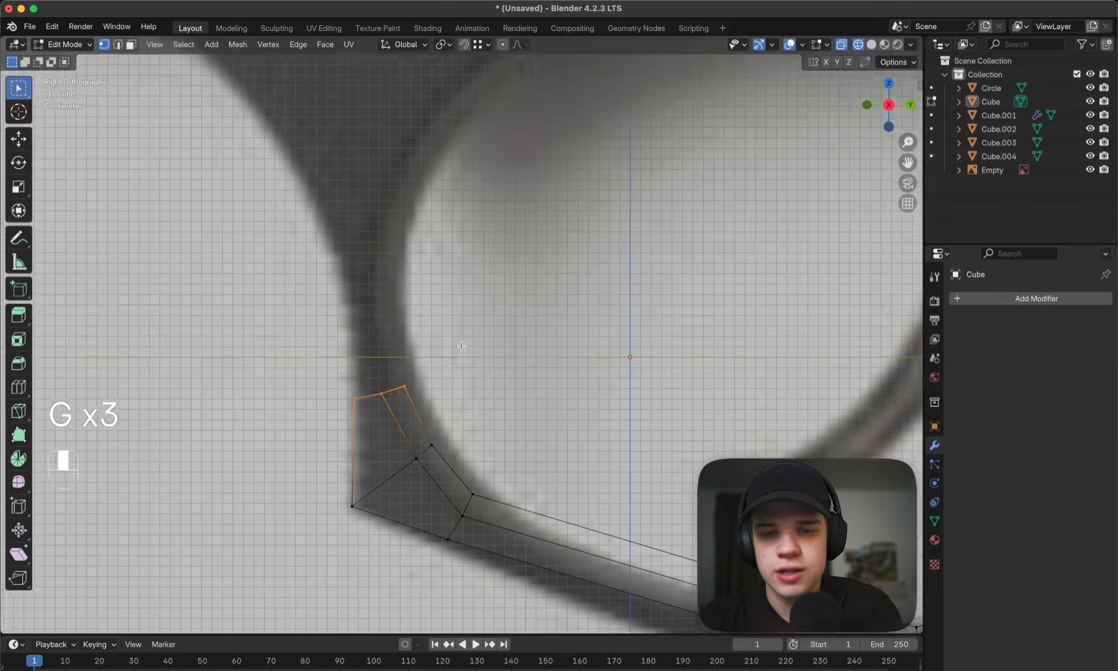
scroll(461, 345, down, 3)
key(e)
click(458, 296)
- Rotate the front post's new top end roughly level and move it to match the post in the reference
key(r)
click(454, 290)
key(g)
click(466, 286)
key(r)
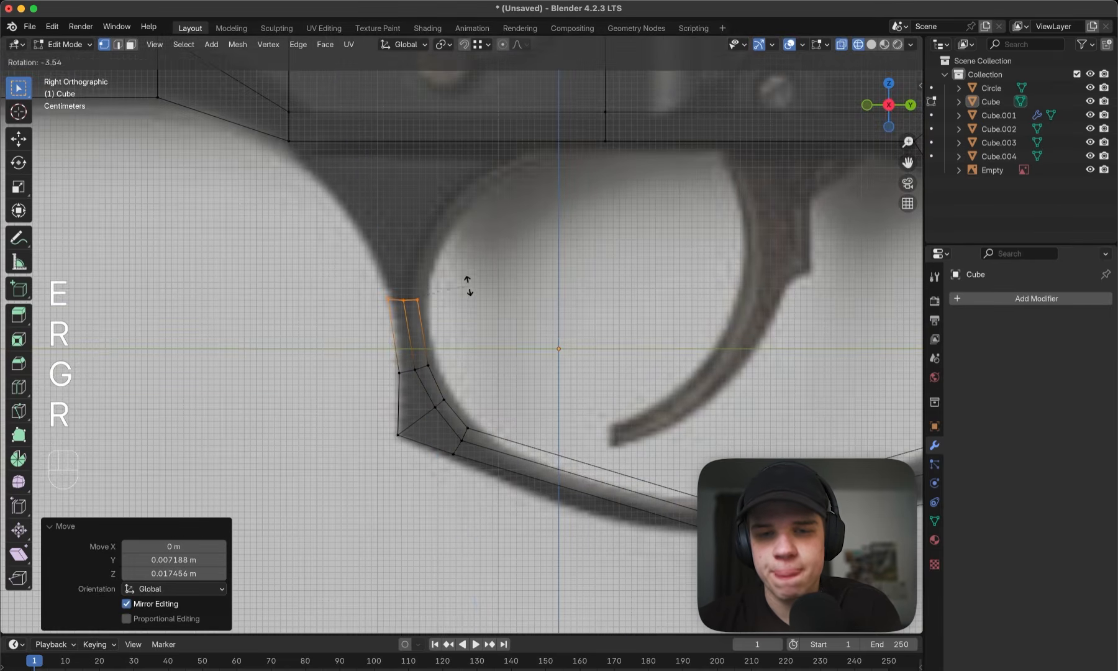
click(468, 286)
key(g)
click(468, 280)
- Add a centred loop cut through the frame section directly above the guard's open upper end
mouse_move(496, 293)
middle_down()
mouse_move(488, 286)
mouse_move(517, 226)
middle_up()
key(z)
key(3)
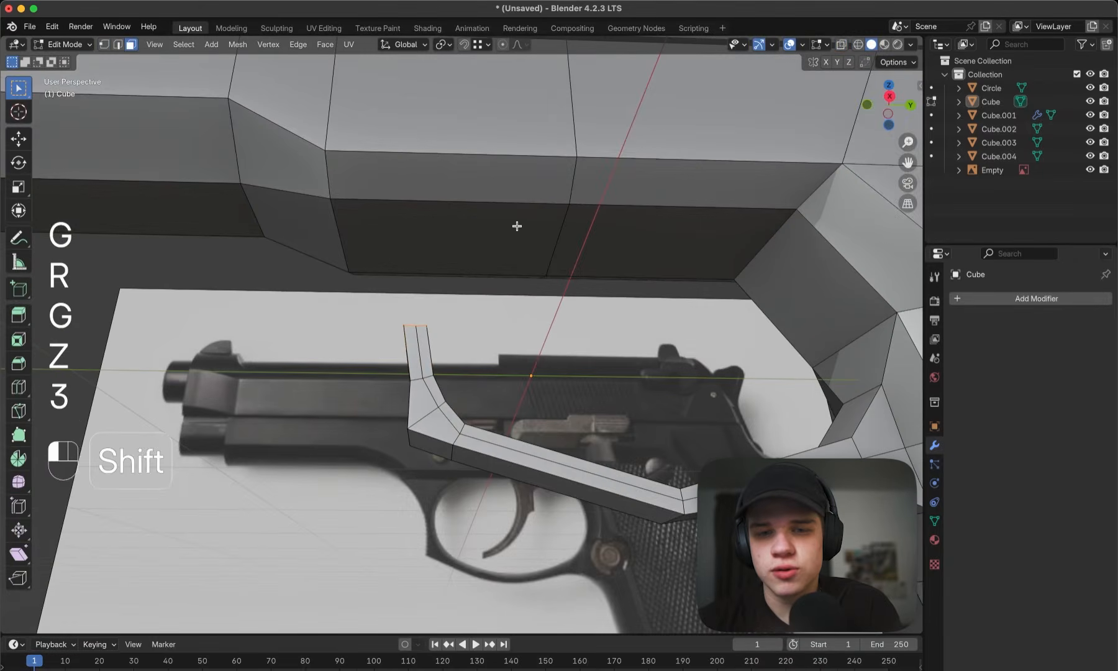
shift+click(517, 227)
scroll(477, 234, down, 5)
key(super+r)
click(456, 249)
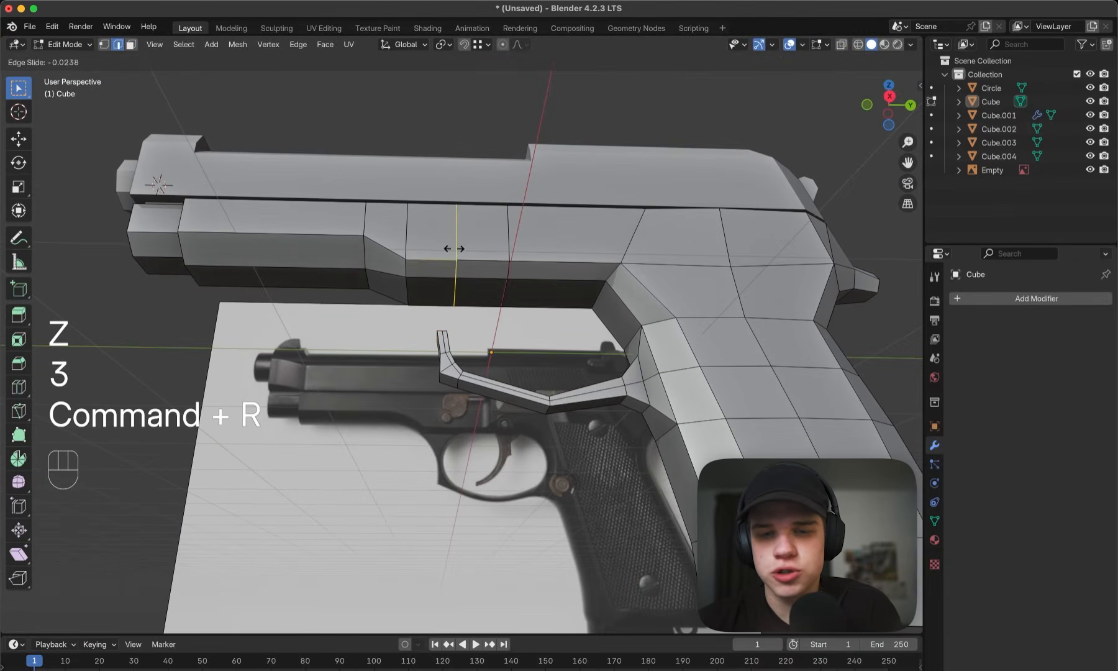
right_click(453, 251)
- Select the frame's underside faces above the guard together with the guard's open end faces and bridge them
scroll(473, 286, up, 5)
mouse_move(473, 286)
middle_down()
mouse_move(485, 247)
mouse_move(453, 239)
mouse_move(445, 336)
mouse_move(483, 300)
middle_up()
key(3)
click(487, 225)
shift+click(443, 221)
scroll(437, 266, up, 2)
scroll(470, 308, up, 2)
scroll(482, 308, down, 2)
scroll(480, 314, up, 3)
right_click(480, 315)
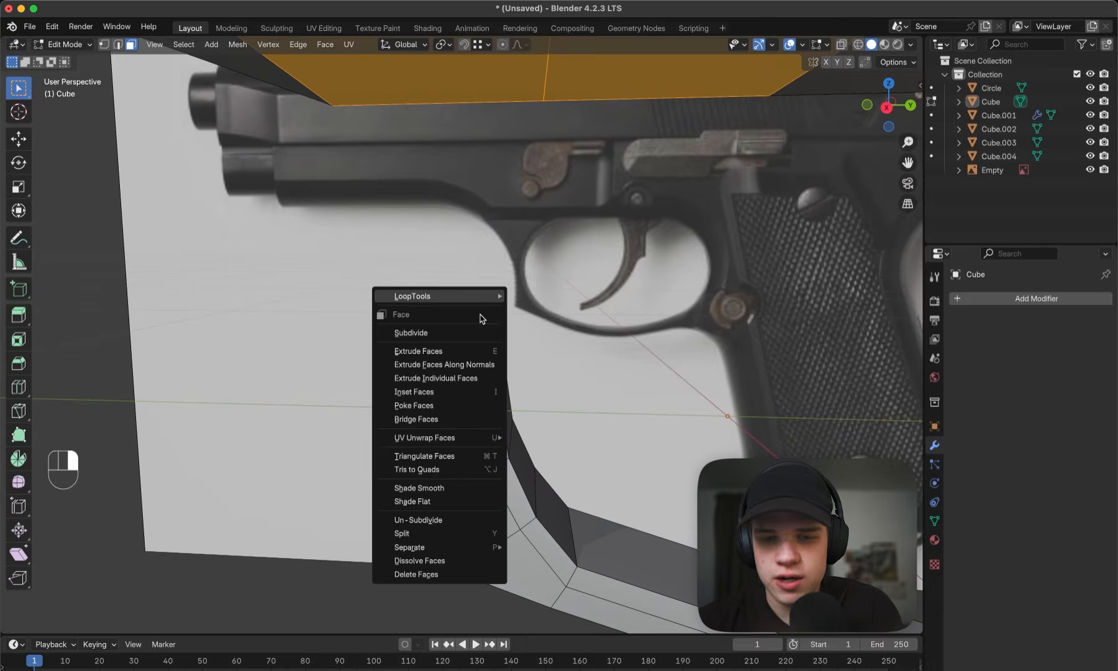
click(456, 420)
- Add a centred horizontal loop cut across the bridge between the frame and the guard
mouse_move(546, 354)
middle_down()
mouse_move(528, 329)
mouse_move(478, 304)
mouse_move(489, 343)
middle_up()
key(grave)
key(z)
key(z)
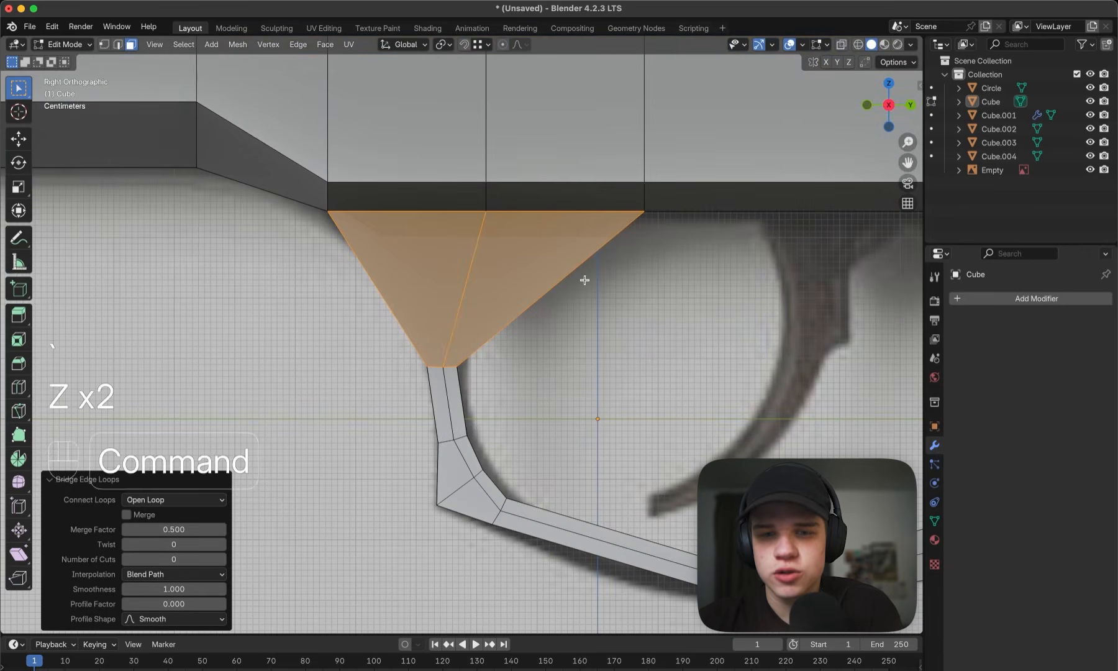
key(super+r)
click(574, 280)
right_click(574, 280)
key(z)
- Scale the bridge's loop to 0.459 in Y and Z with X locked, and move it onto the guard's neck in the reference
key(s)
key(x)
key(s)
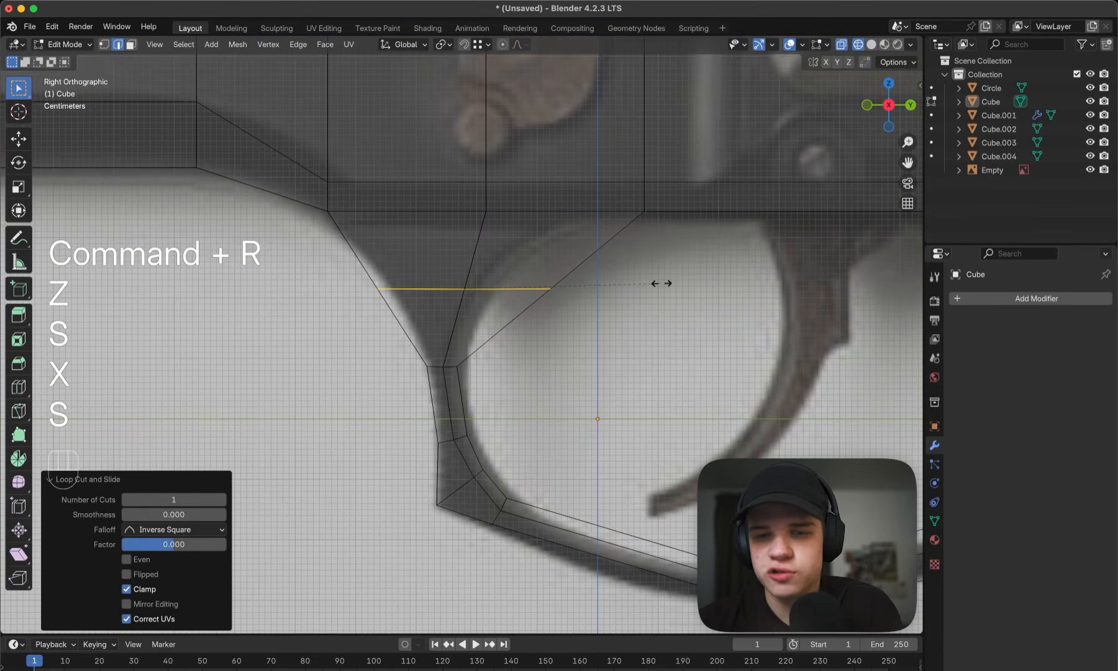
key(shift+x)
click(549, 287)
key(g)
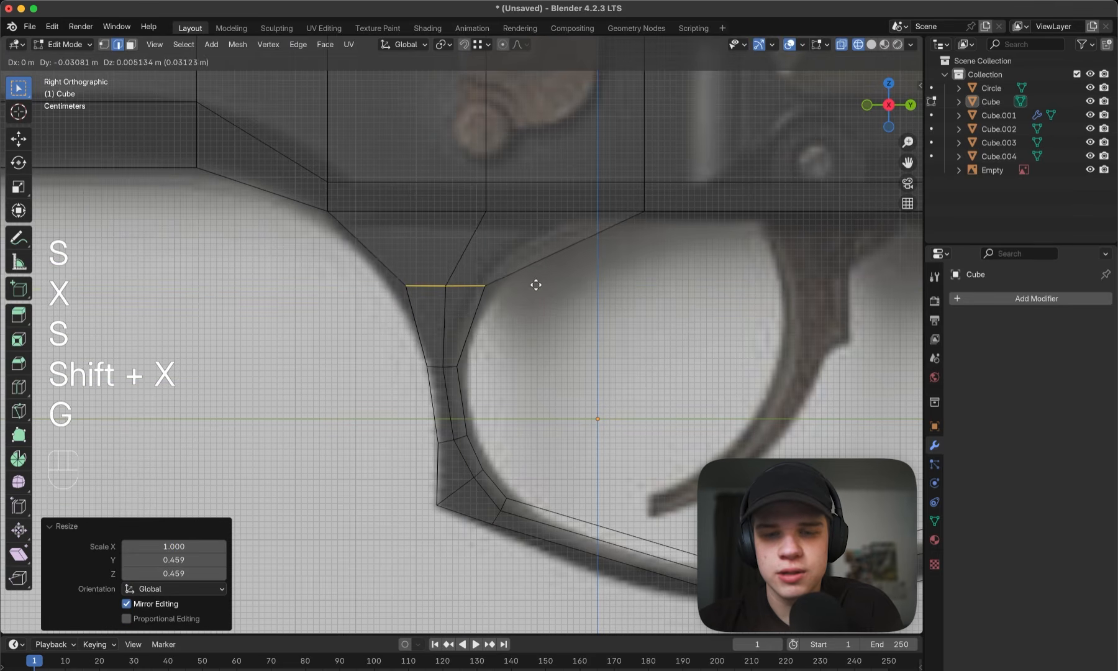
click(532, 281)
- Move the loop's front and rear vertices individually onto the outer and inner curves of the guard's neck
key(1)
key(g)
click(500, 277)
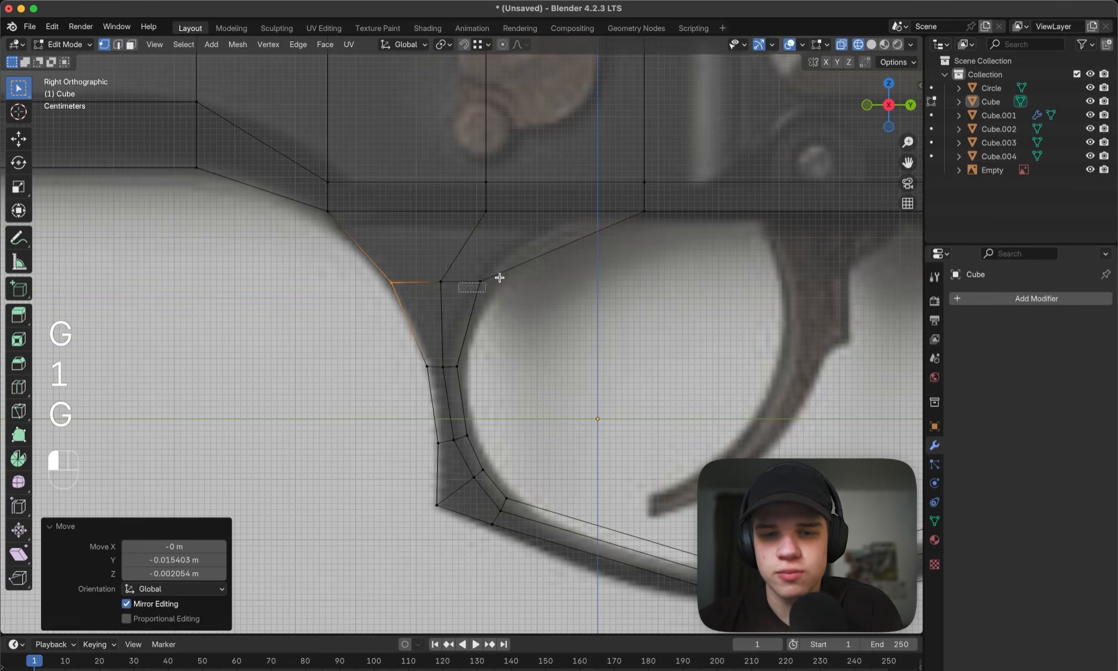
drag(500, 277, 506, 276)
key(g)
click(515, 275)
- Select the vertices of the bridge's middle loop and scale them along X to adjust the neck's width
key(z)
key(Tab)
middle_drag(497, 273, 571, 284)
key(Tab)
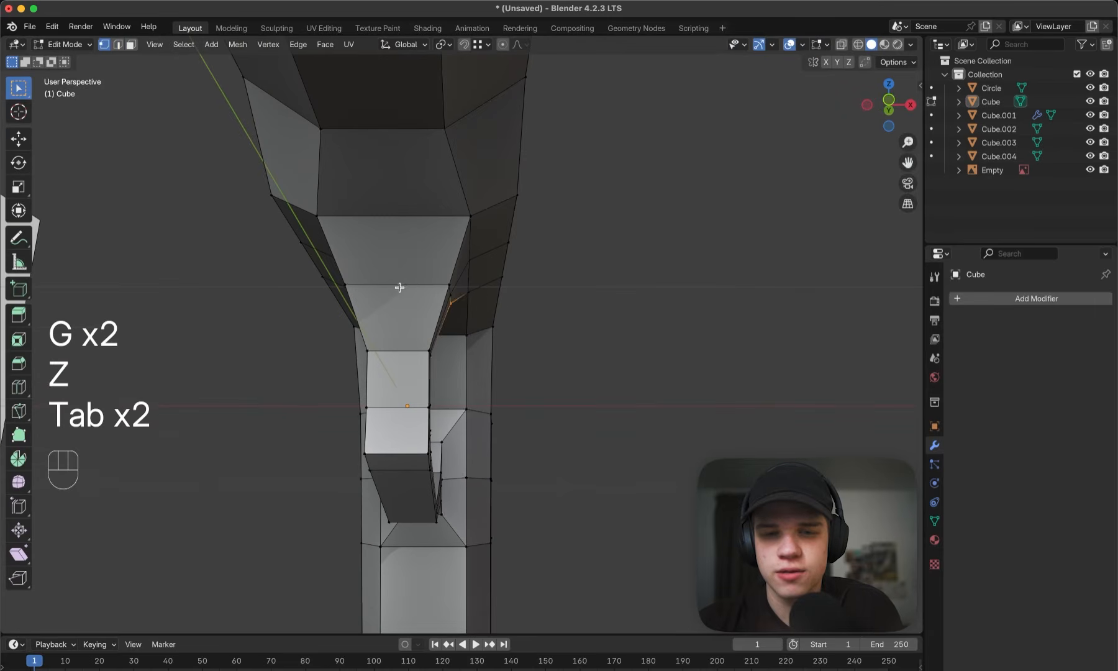
middle_drag(409, 286, 606, 297)
key(s)
key(x)
click(601, 282)
- Examine the trigger guard's shape in Object Mode and compare it with the reference from the right side
key(Tab)
key(Tab)
key(Tab)
key(grave)
click(721, 307)
middle_drag(721, 307, 599, 329)
key(Tab)
key(grave)
click(745, 281)
scroll(597, 336, up, 4)
- Select the centre edge loop running along the guard, up the frame and across the grip, and dissolve its edges
key(1)
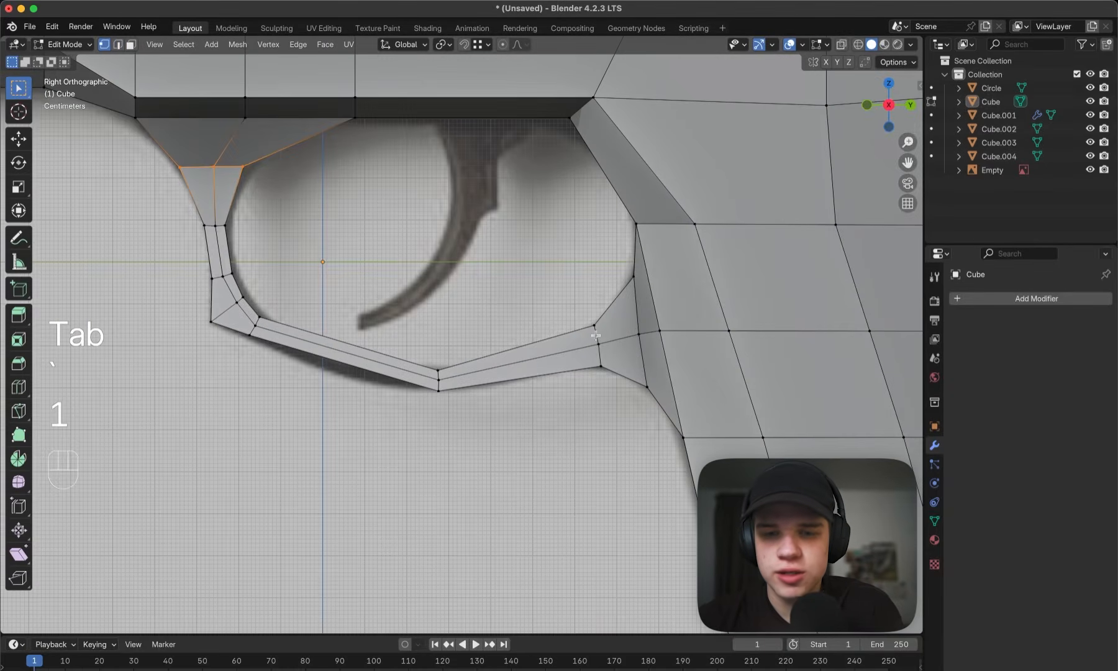
key(2)
scroll(615, 342, down, 3)
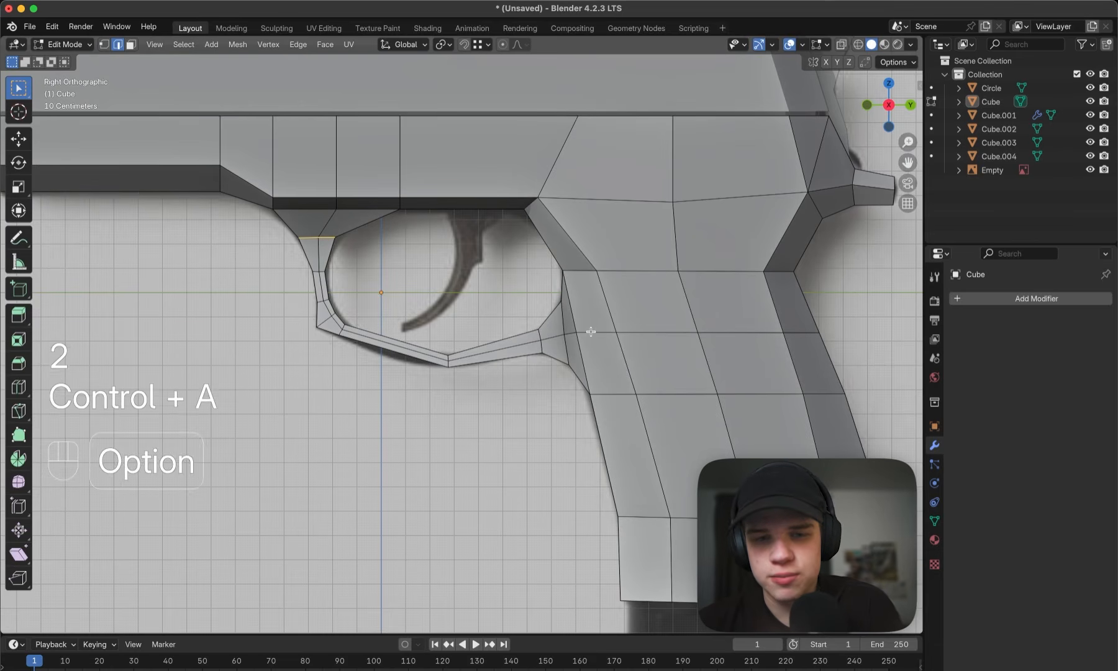
key(alt+s)
right_click(596, 334)
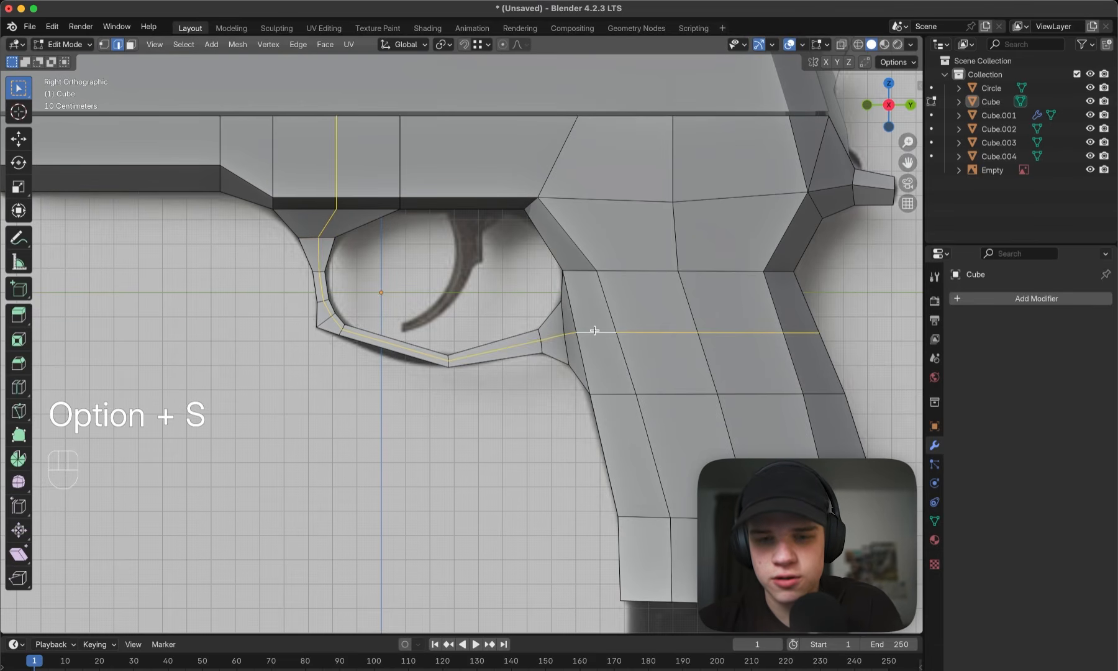
key(x)
click(589, 393)
- Examine the pistol body and guard from several angles and against the side reference, finishing in Object Mode
middle_drag(609, 379, 629, 336)
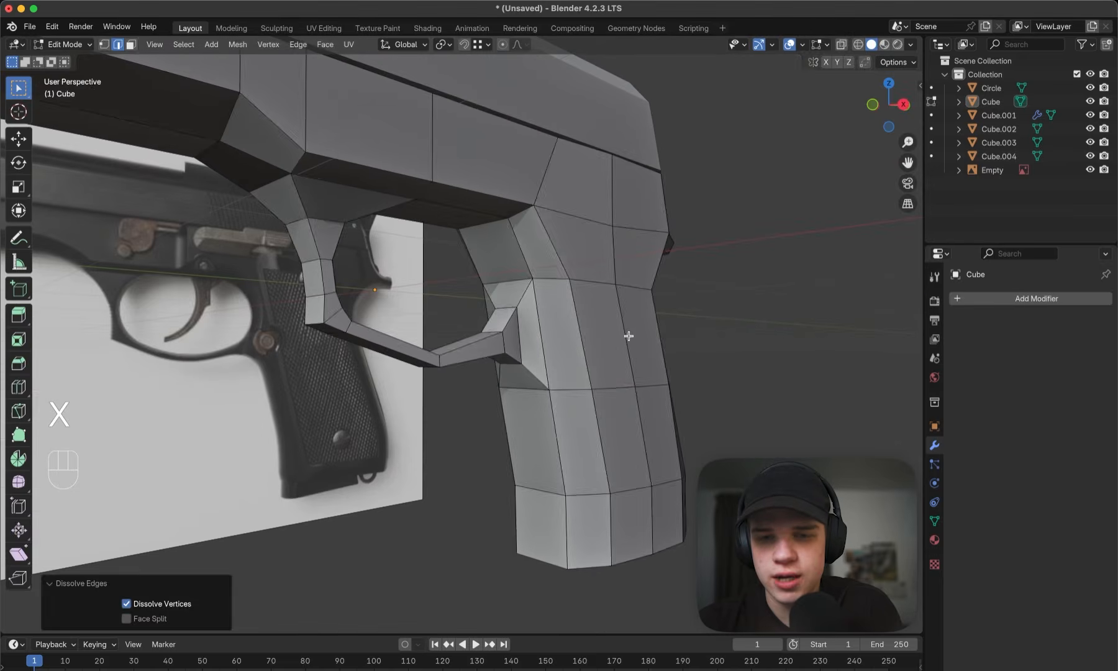
key(Tab)
scroll(680, 333, up, 2)
key(grave)
key(Tab)
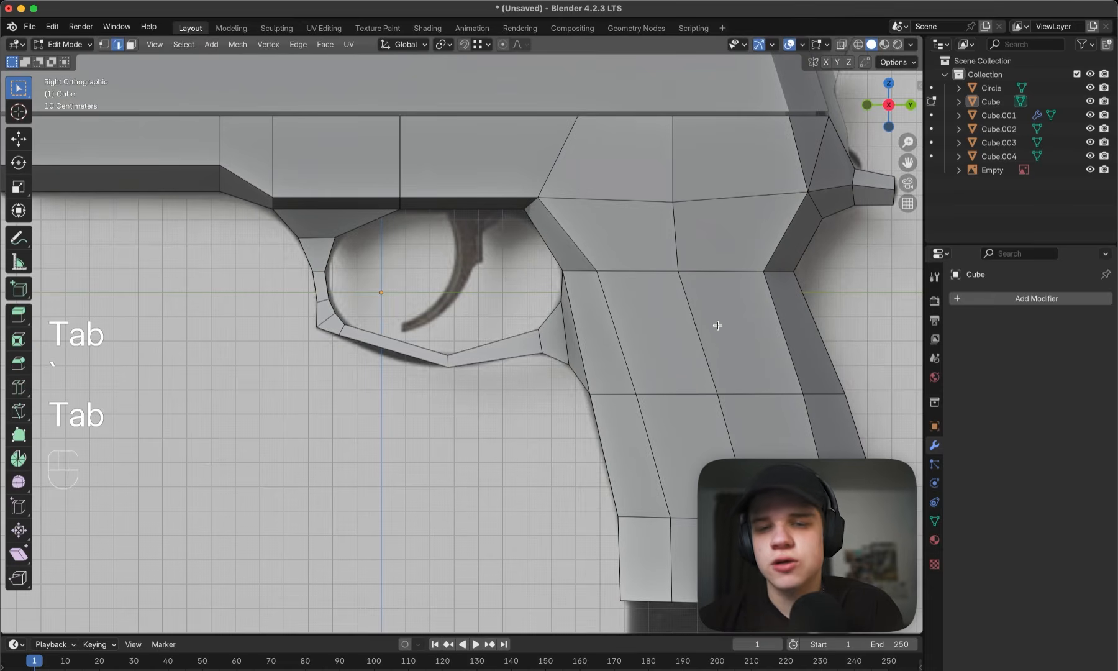
scroll(674, 307, down, 3)
mouse_move(674, 307)
middle_down()
mouse_move(751, 322)
mouse_move(678, 232)
middle_up()
key(grave)
key(Tab)
key(z)
key(z)
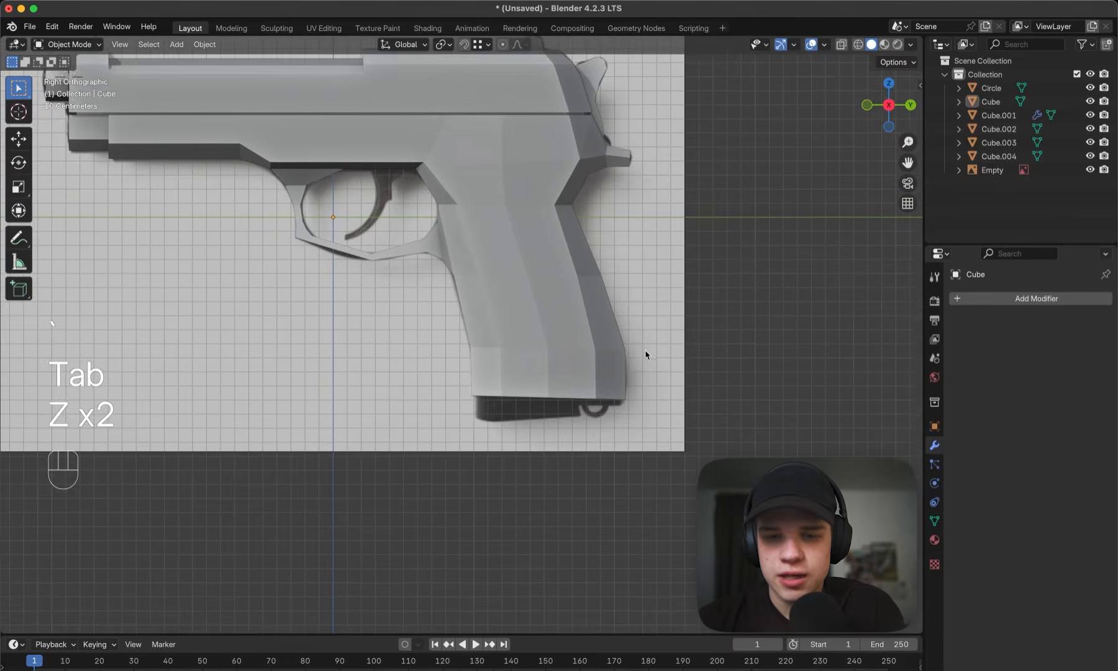
key(Tab)
scroll(646, 354, down, 2)
middle_drag(646, 355, 623, 333)
key(grave)
scroll(437, 290, up, 5)
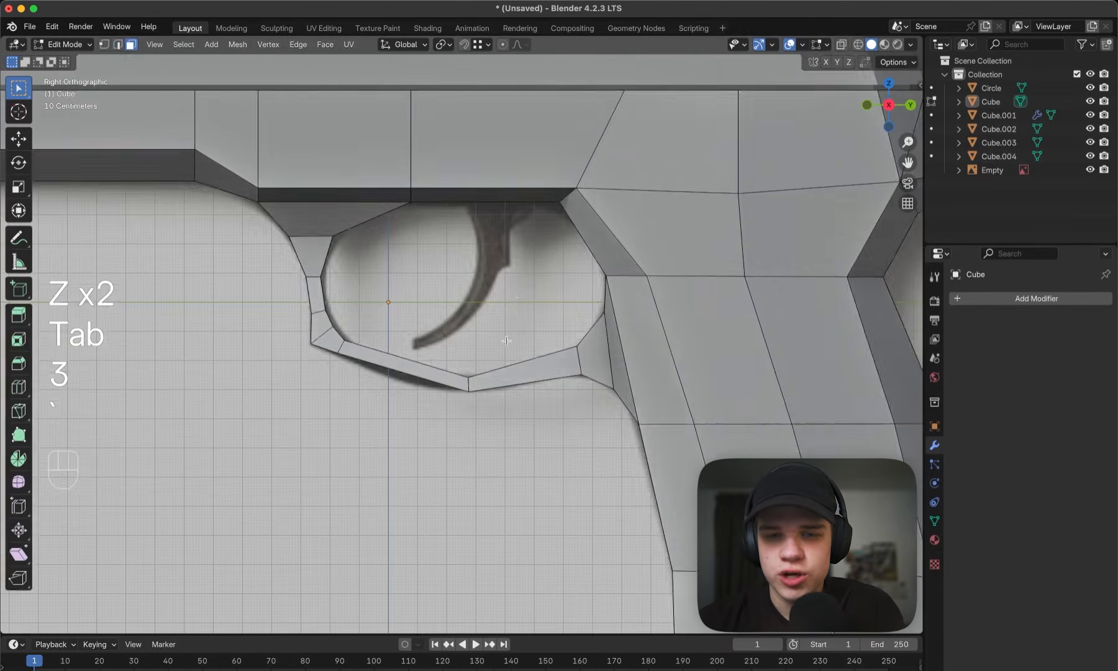
key(Tab)
key(shift+a)
mouse_move(517, 302)
click(590, 316)
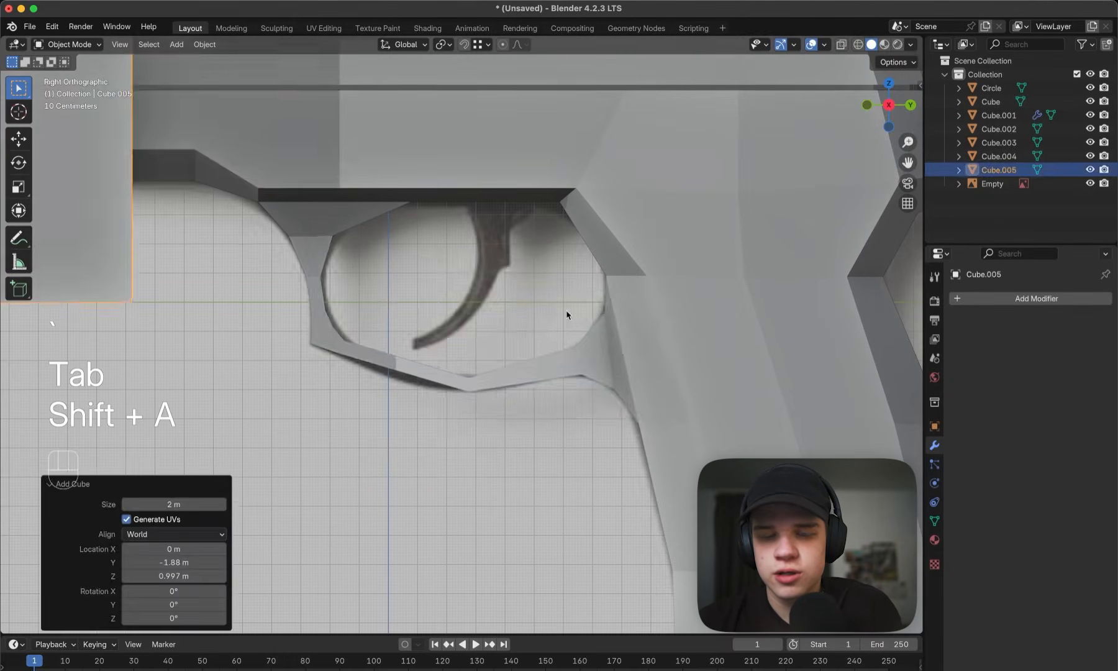
scroll(567, 312, down, 5)
key(super+z)
- Snap the 3D cursor to the world origin
scroll(562, 313, up, 4)
key(shift+s)
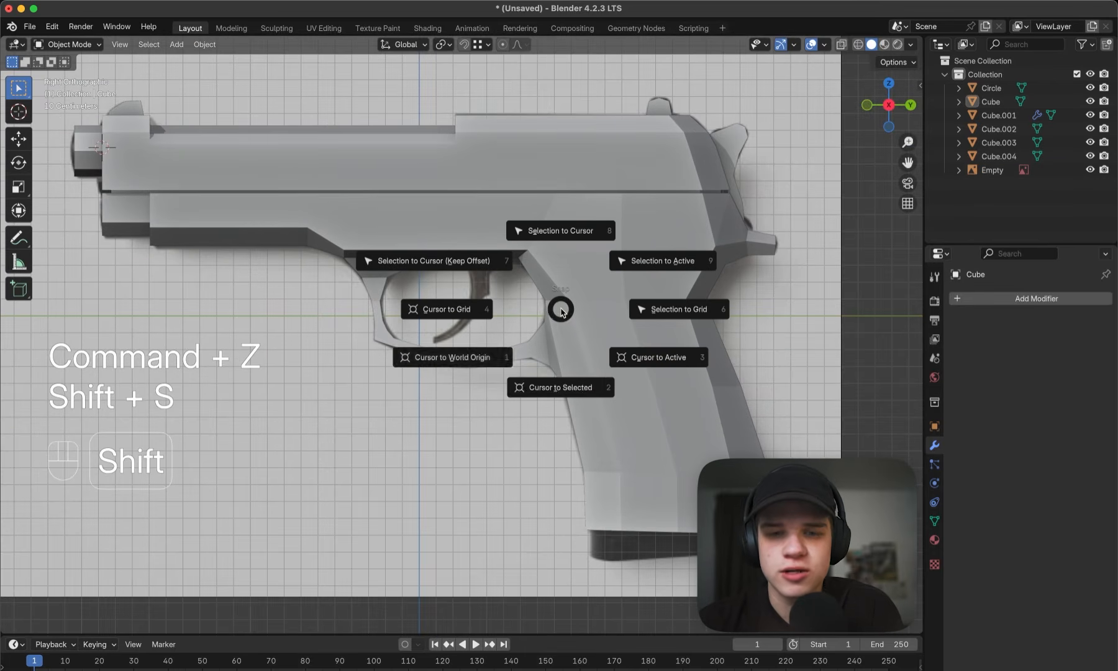
click(480, 351)
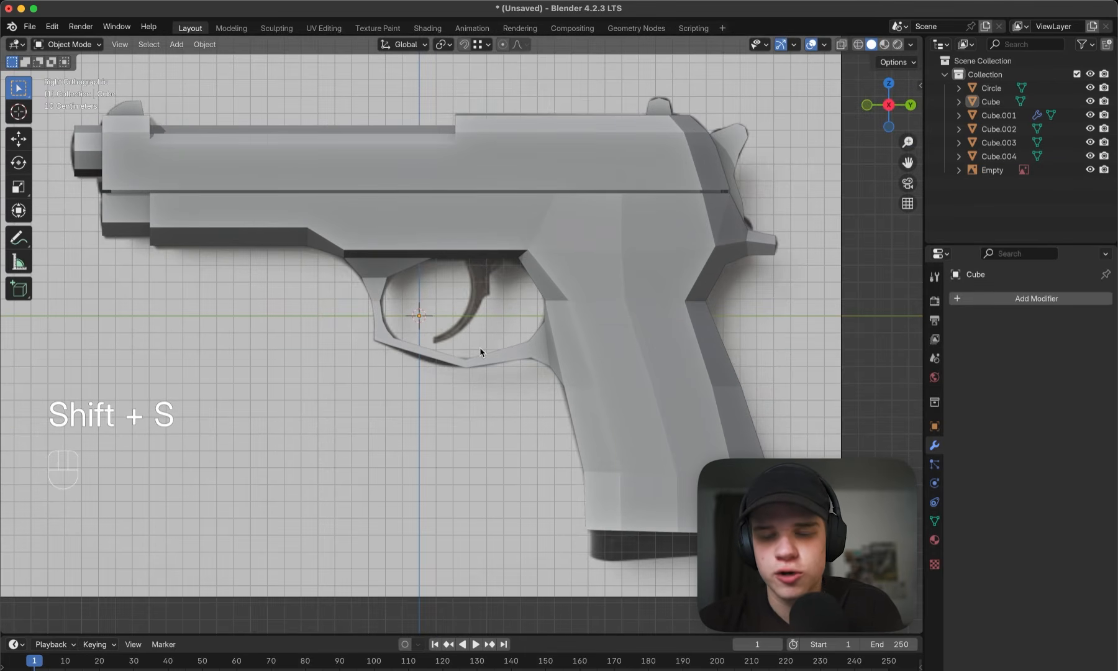
- Add a cube at the cursor, scale it down and move it 0.22812 m in Y and 0.33482 m in Z towards the trigger's top
key(shift+a)
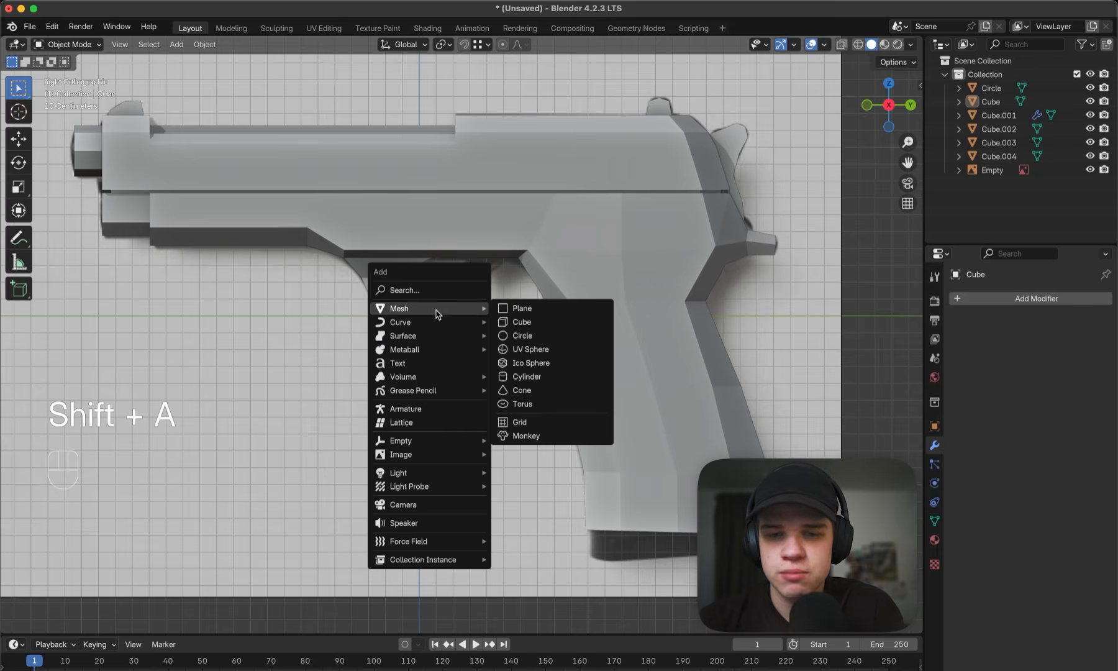
click(525, 328)
key(s)
click(453, 312)
key(g)
click(491, 258)
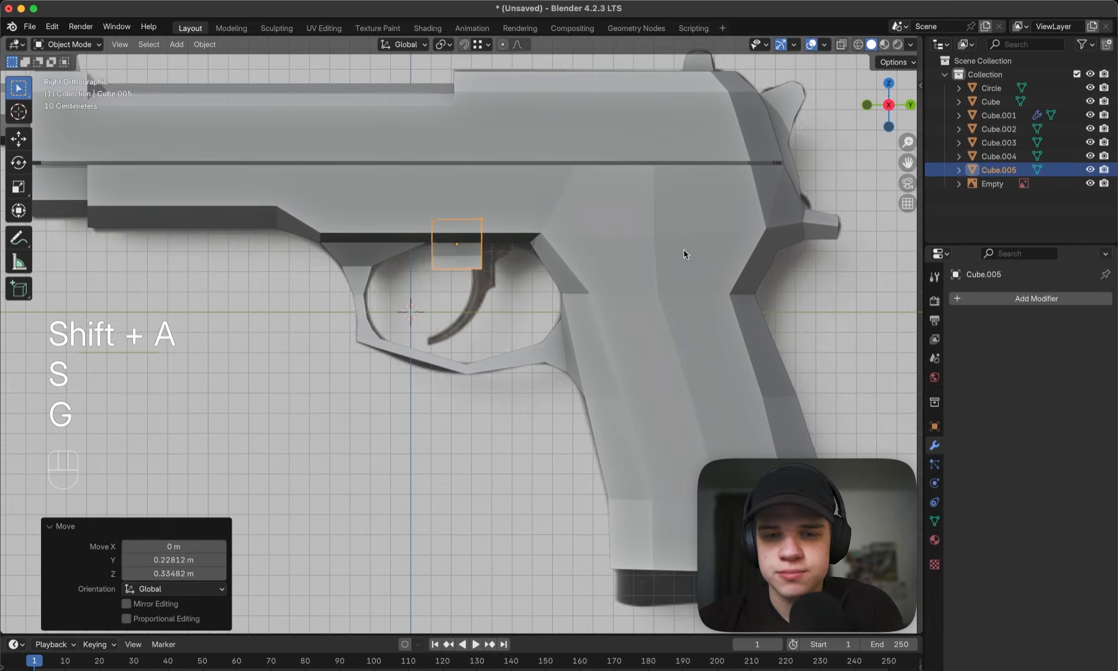
- Shrink the cube further, place it over the trigger's upper end in the reference, and enter Edit Mode in wireframe view
key(s)
click(574, 258)
key(g)
click(597, 256)
key(shift+z)
key(Tab)
scroll(486, 278, up, 2)
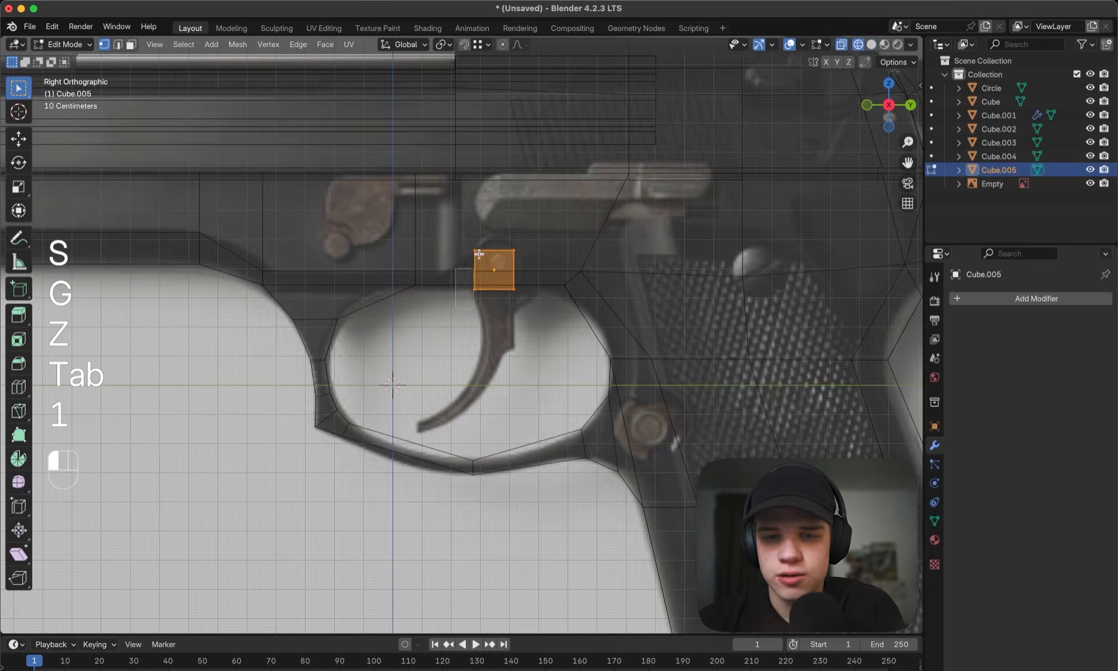
- Move the cube's two upper corners, front and rear, outward to match the trigger's top in the side reference
drag(463, 268, 486, 225)
key(g)
click(472, 230)
drag(479, 297, 562, 217)
key(g)
click(571, 215)
- Extrude the block's underside down to the trigger's notch and move the front and rear corner vertices onto the reference outline
scroll(629, 282, up, 3)
key(e)
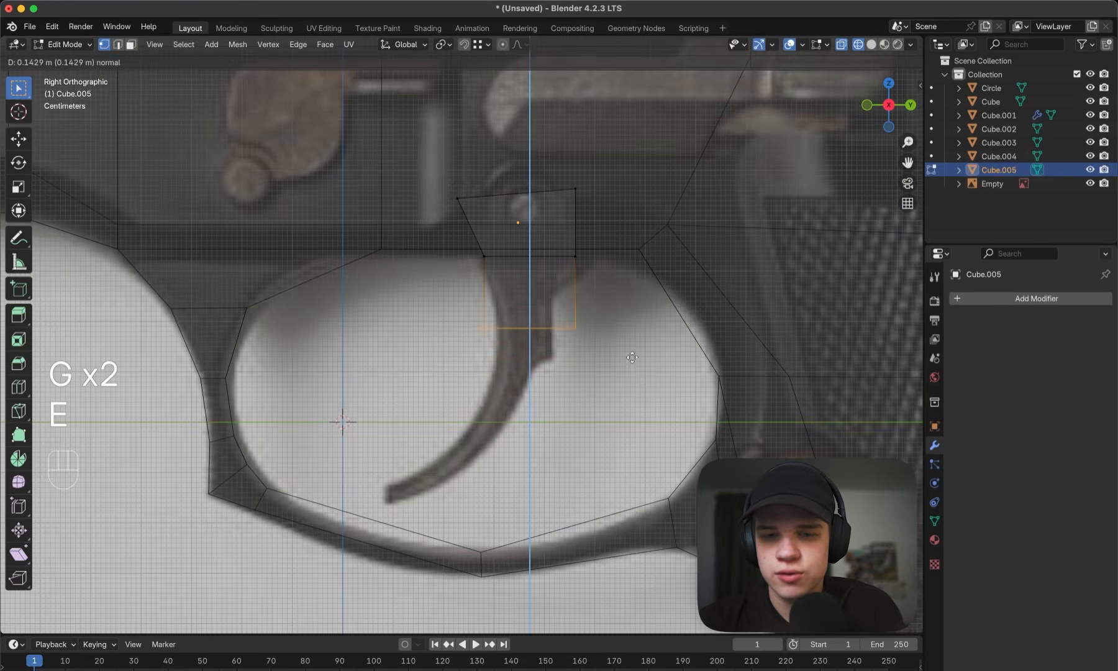
click(632, 381)
key(1)
key(g)
click(552, 321)
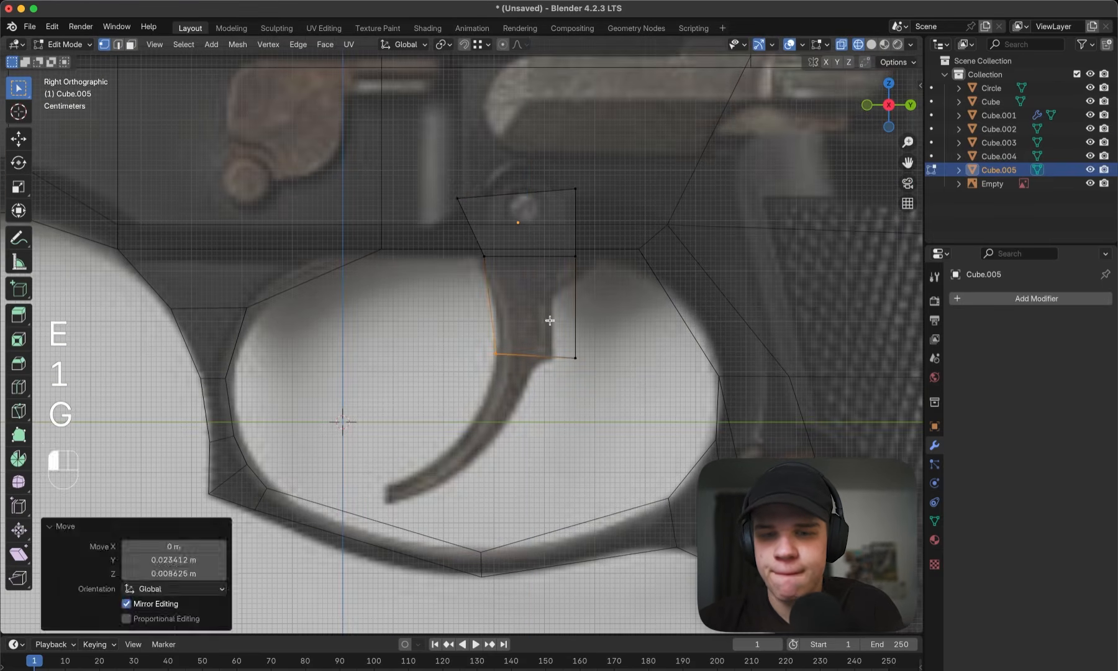
key(g)
click(578, 327)
drag(561, 274, 600, 237)
key(g)
click(586, 232)
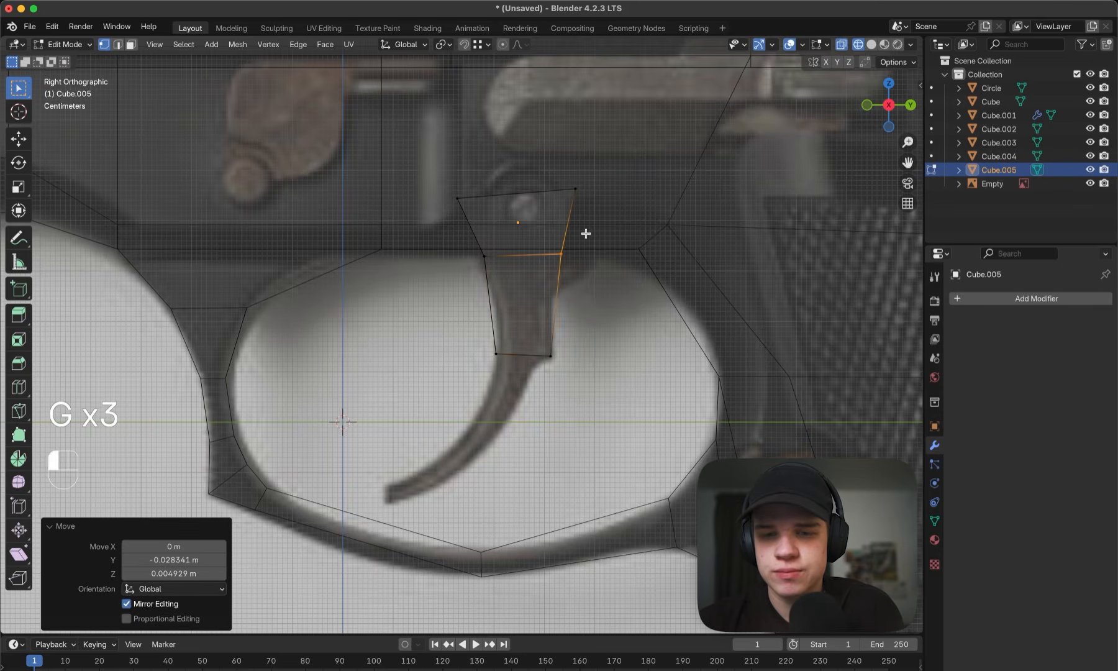
shift+middle_drag(562, 292, 584, 222)
- Extrude a short segment below the notch, rotate it 10.2° and fit its end vertices to the start of the trigger's curve
drag(512, 315, 613, 250)
key(e)
click(687, 257)
key(r)
click(670, 290)
key(g)
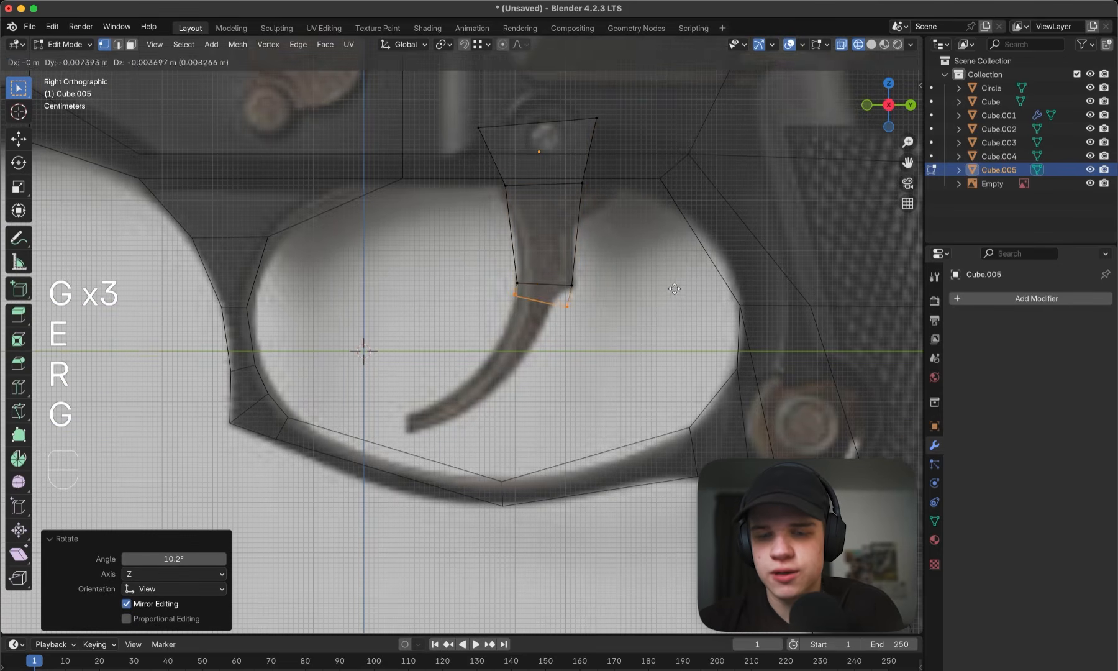
right_click(669, 289)
scroll(524, 328, up, 5)
drag(675, 288, 675, 288)
key(g)
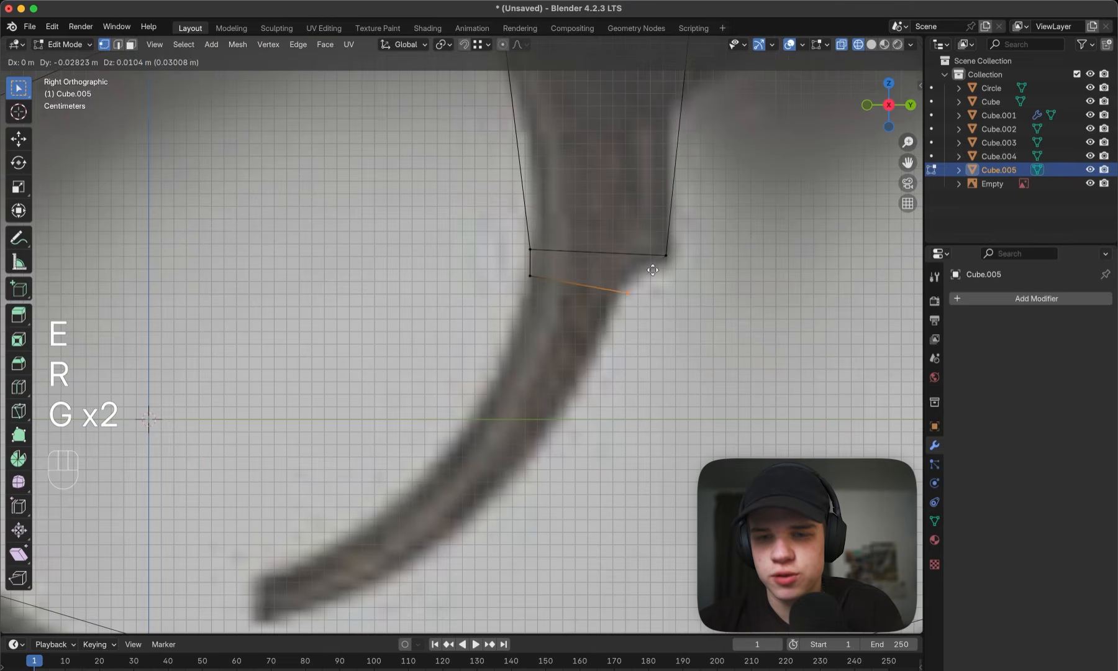
click(643, 268)
- Extrude another segment down the trigger's curve, then rotate and move its end to follow the reference outline
key(e)
scroll(644, 299, down, 3)
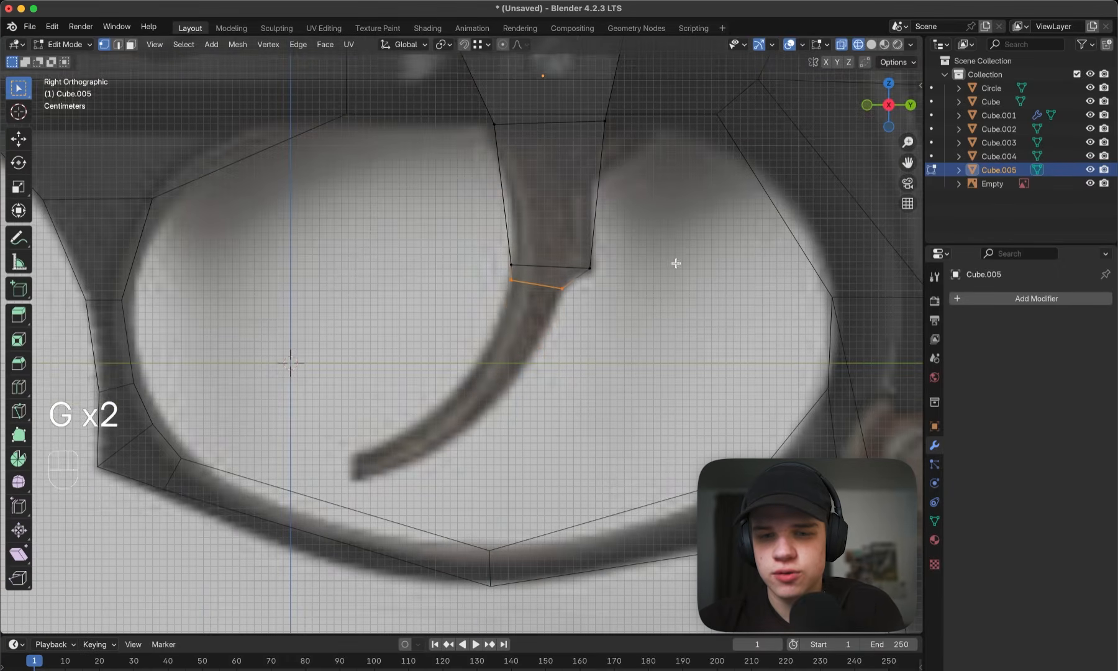
click(646, 338)
key(r)
click(628, 357)
key(g)
click(615, 357)
- Extrude two more segments to the trigger's tip, the first by 0.10149 m, rotating and positioning them along the reference curve
shift+middle_drag(627, 340, 664, 279)
key(e)
click(630, 353)
key(r)
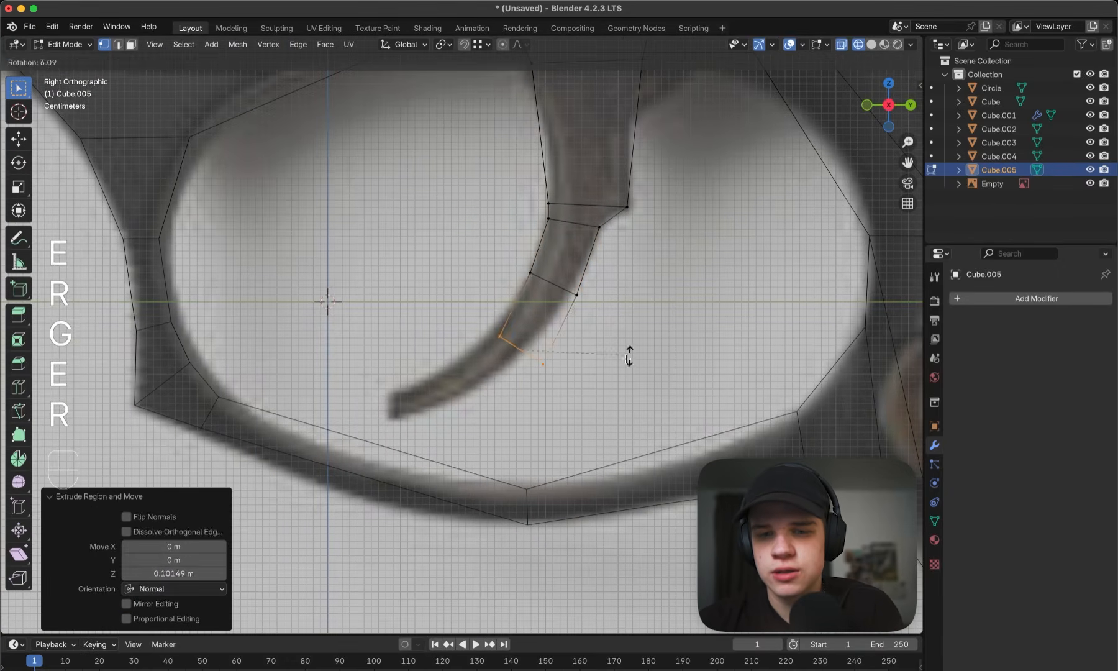
click(614, 358)
click(594, 355)
key(r)
click(593, 363)
key(g)
click(588, 369)
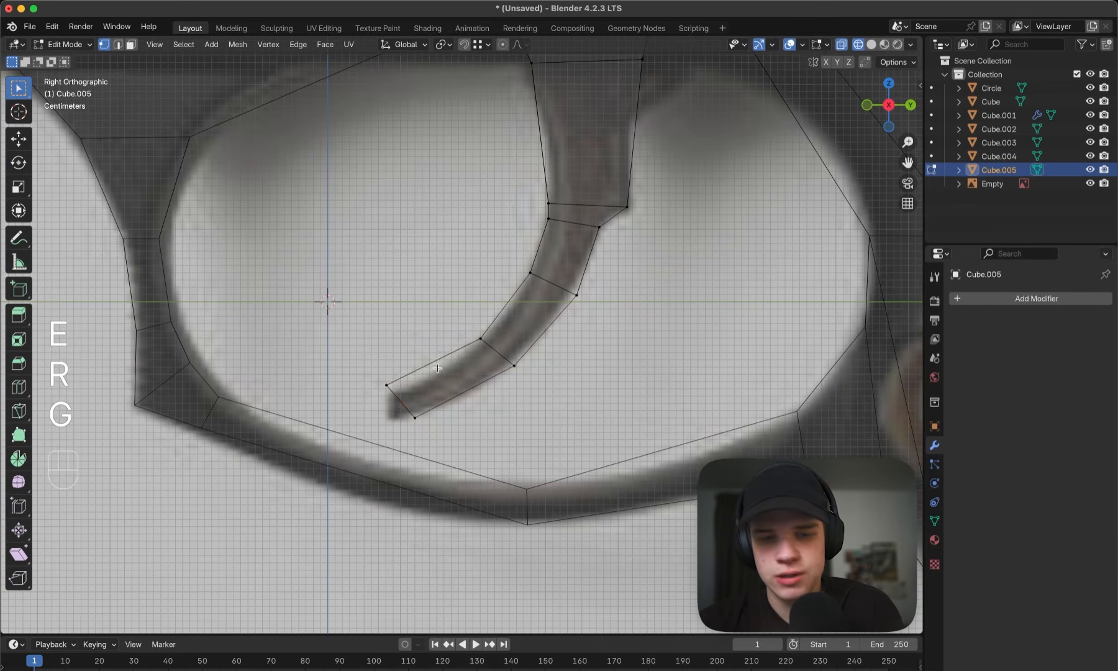
- Fit the trigger tip's corner vertices to the outline, add one loop cut across the last segment and nudge it onto the curve
click(390, 395)
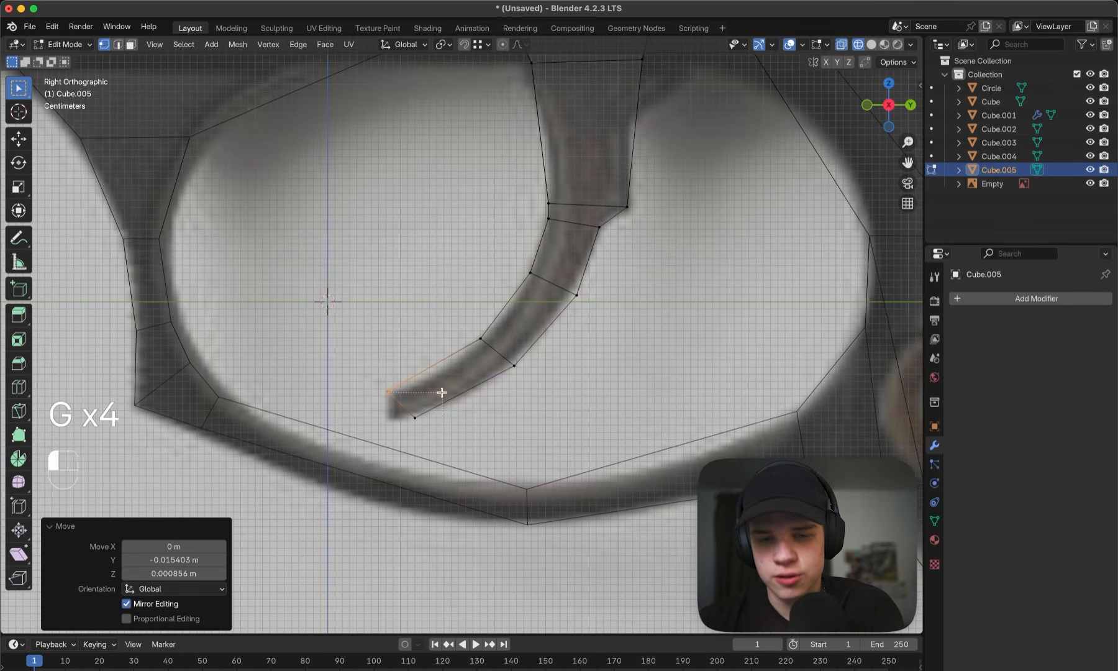
key(g)
click(416, 396)
key(super+r)
double_click(433, 390)
key(g)
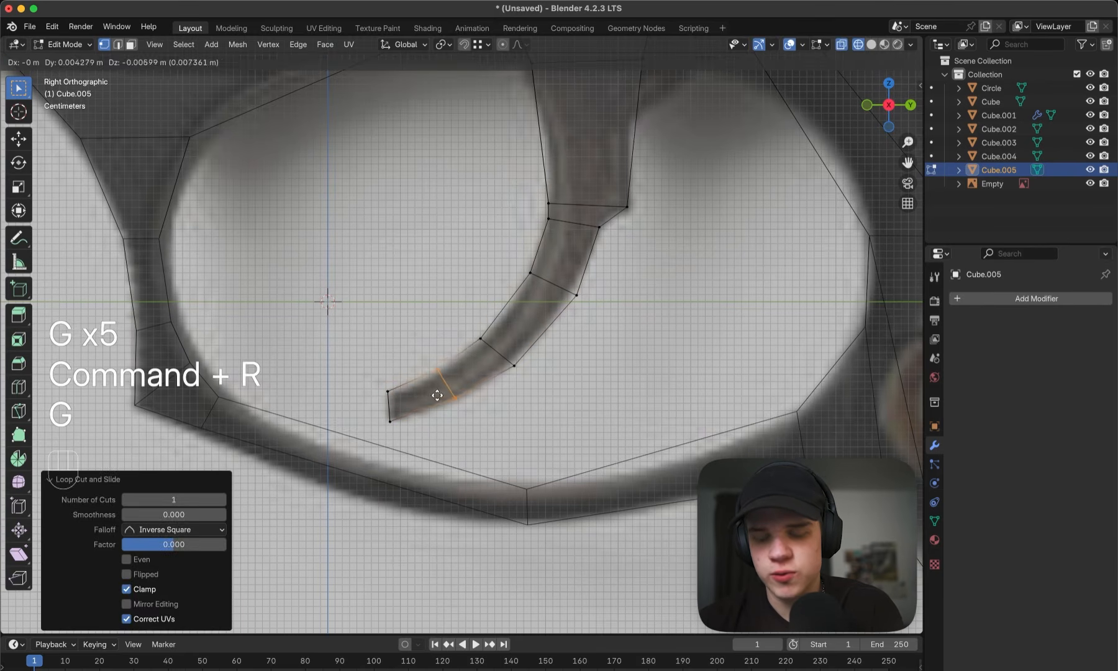
click(435, 394)
key(z)
key(Tab)
- Scale the whole trigger mesh along the X axis to adjust its thickness inside the guard
scroll(637, 336, down, 4)
shift+middle_drag(637, 337, 616, 375)
scroll(616, 374, up, 3)
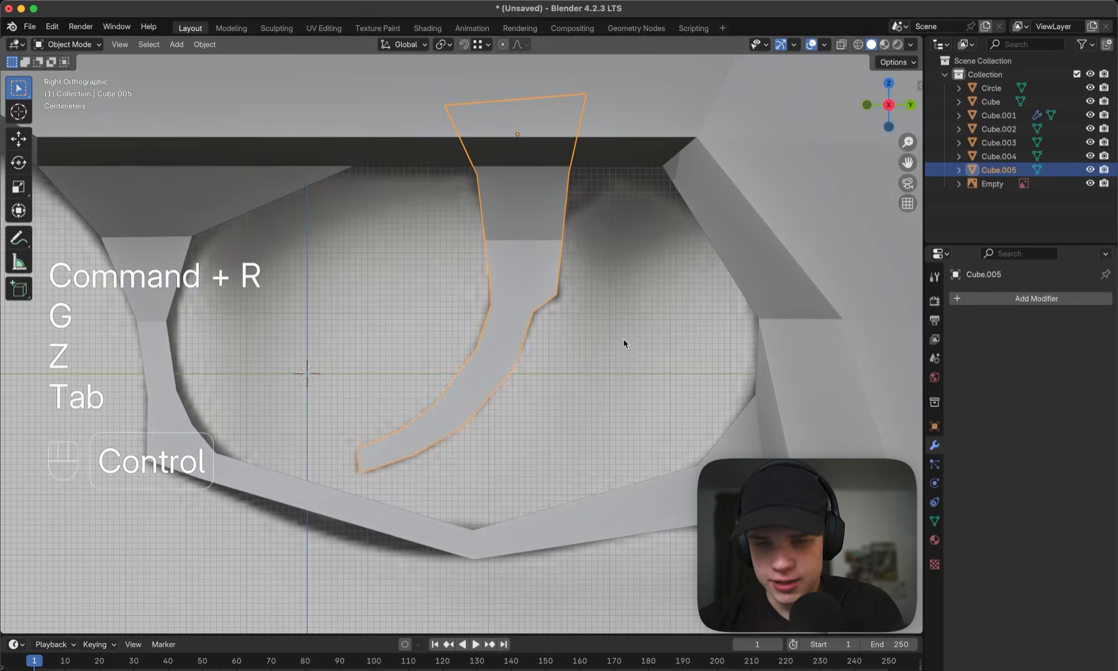
key(ctrl+a)
scroll(450, 262, down, 6)
middle_drag(450, 262, 559, 282)
key(Tab)
key(Tab)
key(grave)
scroll(486, 284, up, 3)
key(Tab)
key(a)
key(s)
key(x)
click(511, 294)
- Taper the trigger towards its tip by scaling the end face along X with smooth proportional editing, finishing in Object Mode
scroll(560, 282, up, 1)
key(3)
click(382, 430)
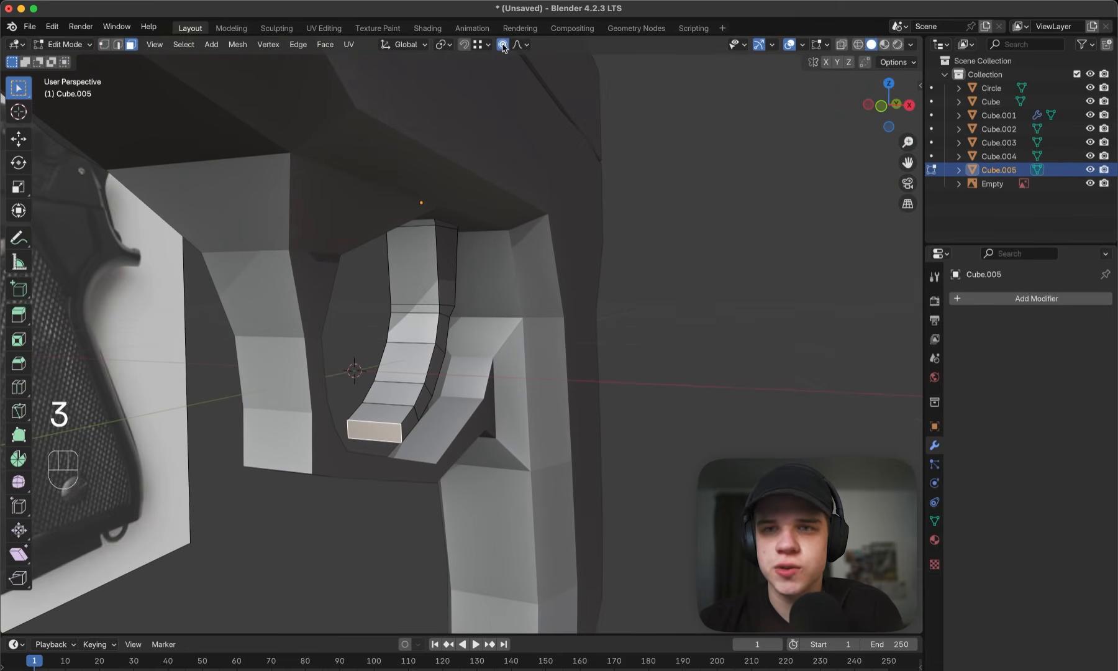
key(s)
key(x)
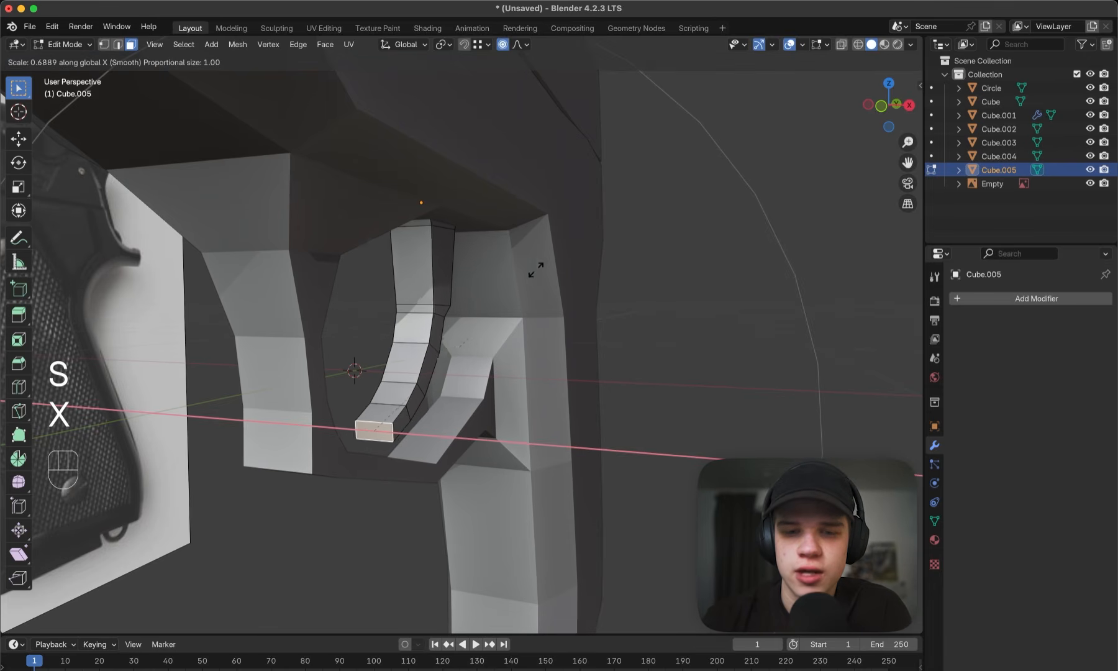
scroll(435, 326, up, 15)
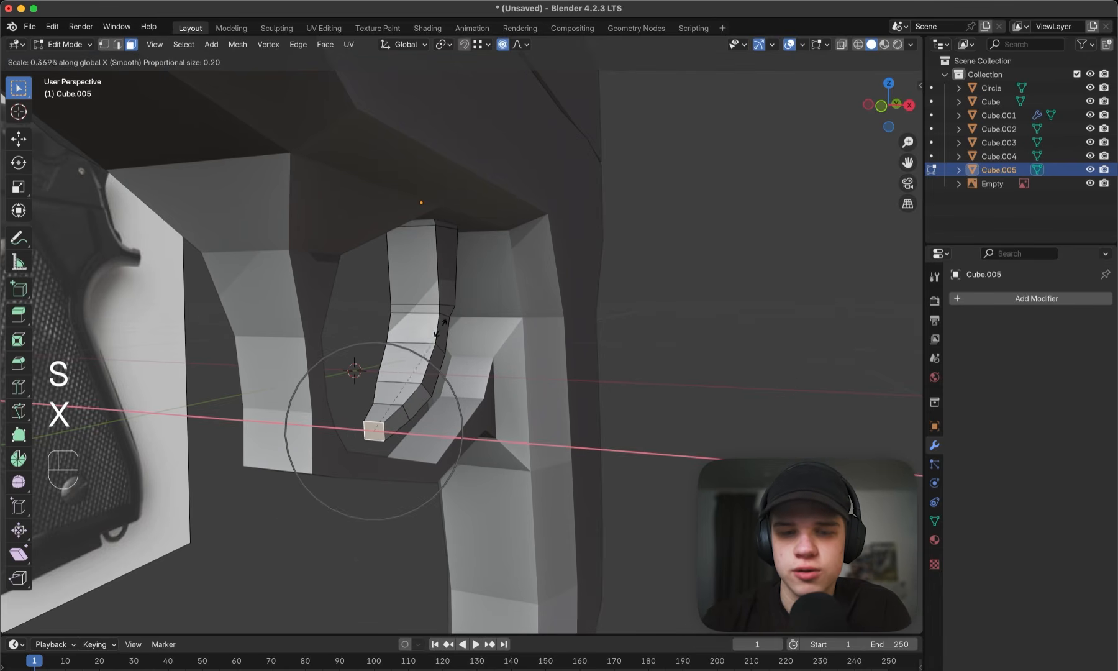
scroll(407, 337, down, 12)
click(395, 375)
key(Tab)
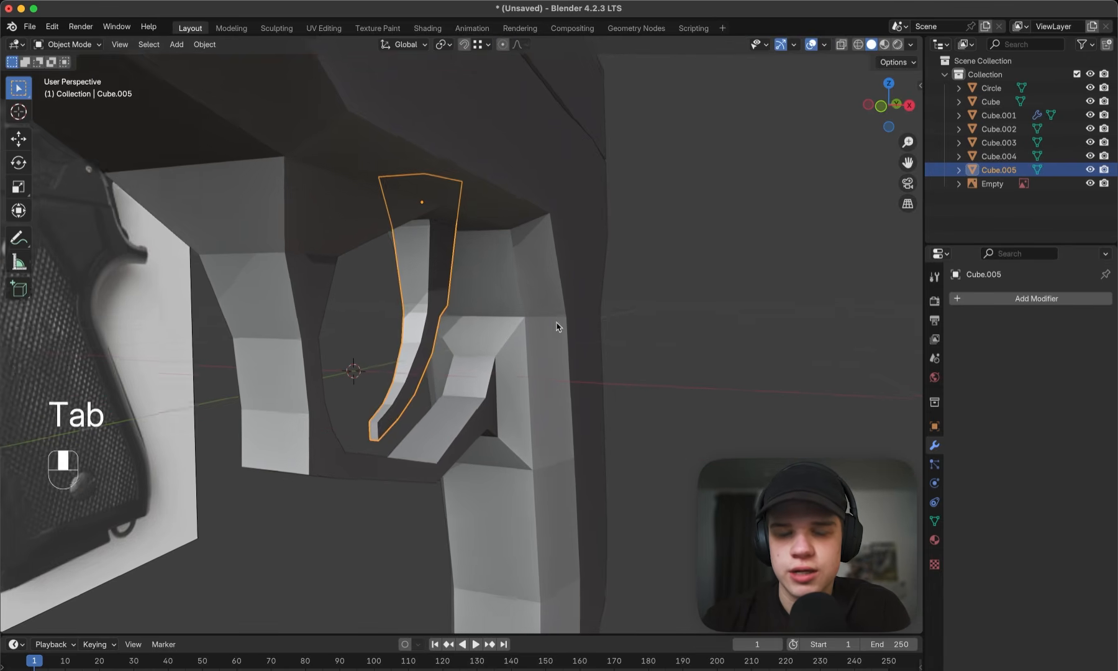
- Examine the finished trigger from several angles and check the pistol against the side reference down to the grip's lower end
middle_drag(557, 327, 621, 317)
click(691, 307)
middle_drag(691, 307, 607, 303)
key(grave)
scroll(769, 309, down, 1)
shift+middle_drag(694, 345, 614, 257)
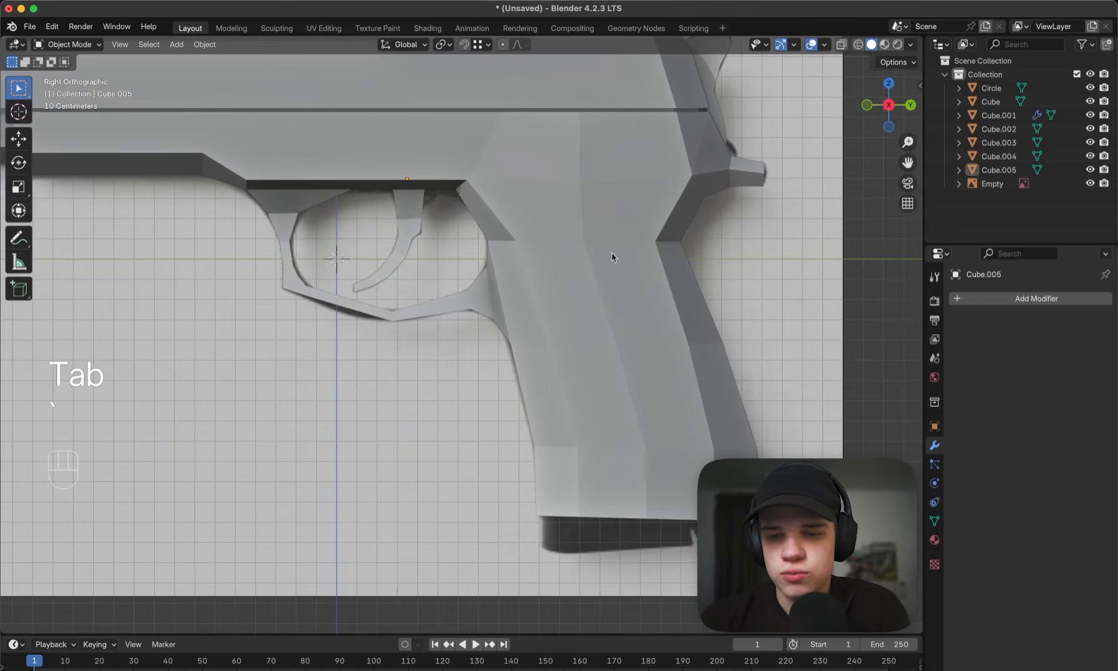
shift+middle_drag(681, 313, 624, 201)
- Inset the four faces on the underside of the pistol's grip by 0.07867 m
click(634, 253)
key(Tab)
middle_drag(730, 283, 686, 309)
key(3)
shift+click(705, 379)
shift+click(644, 379)
shift+click(542, 384)
shift+click(509, 388)
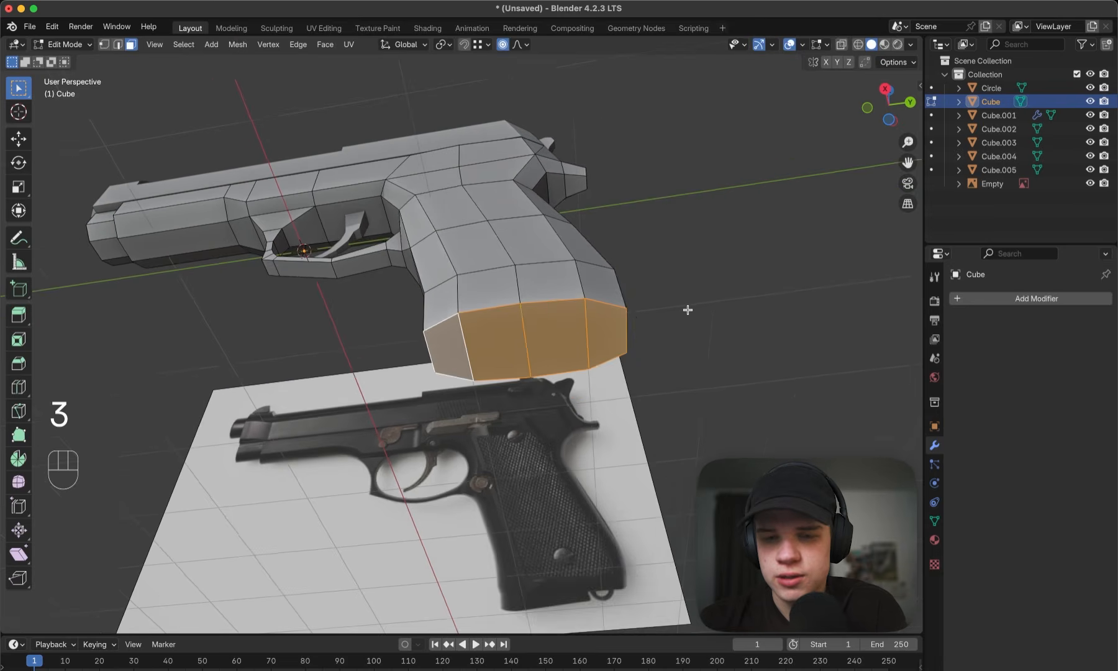
key(grave)
shift+middle_drag(851, 425, 790, 290)
scroll(808, 350, up, 4)
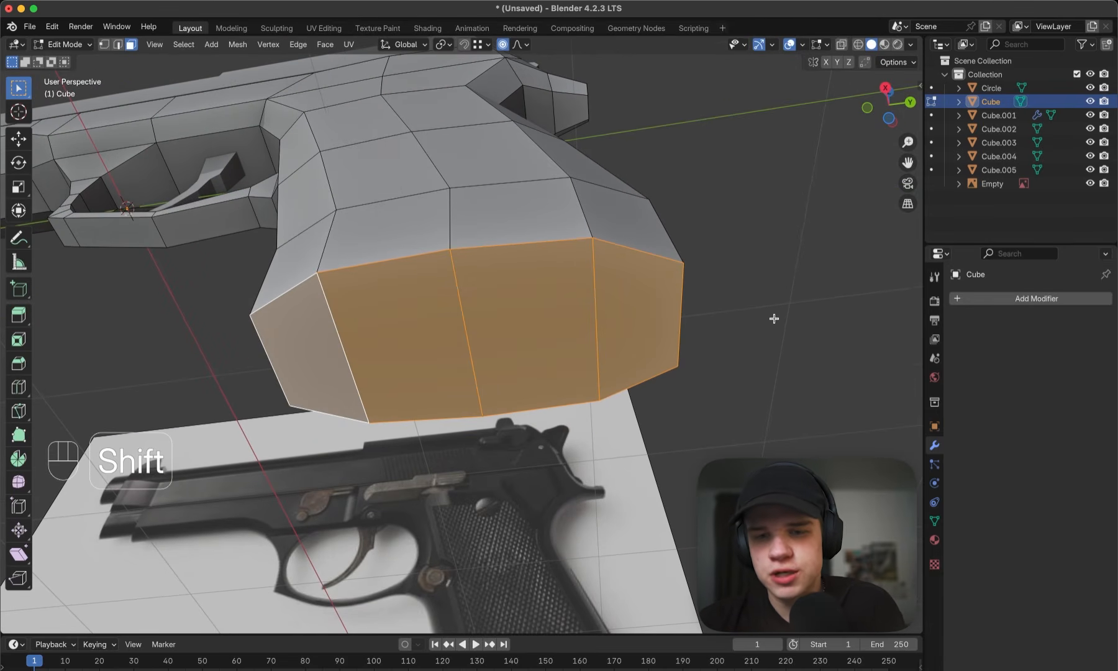
key(i)
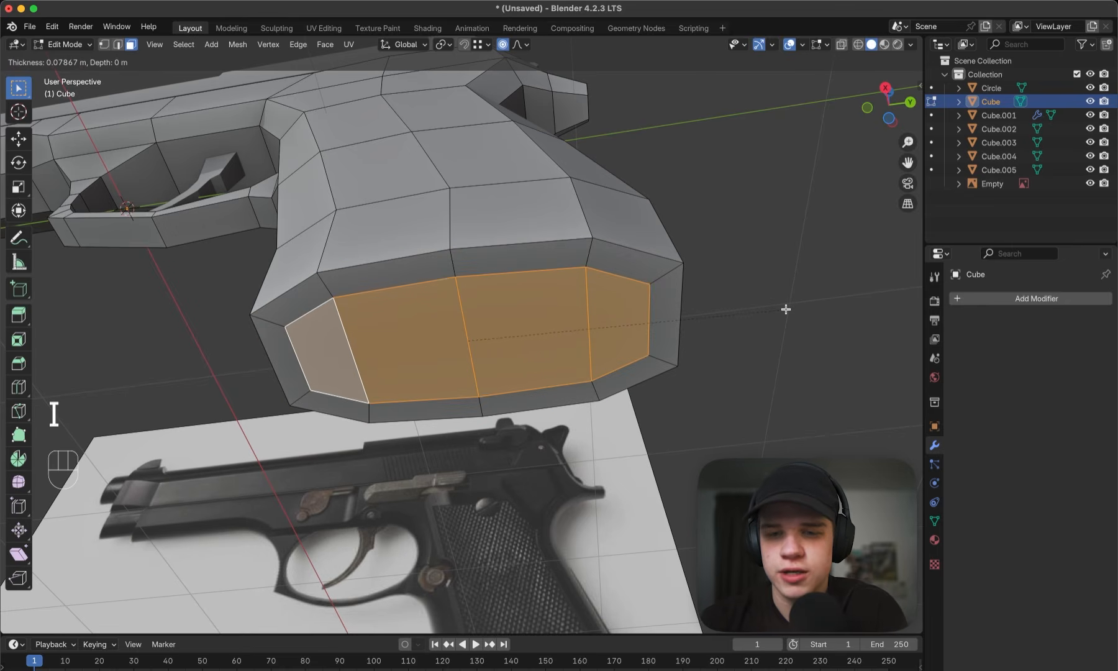
click(652, 316)
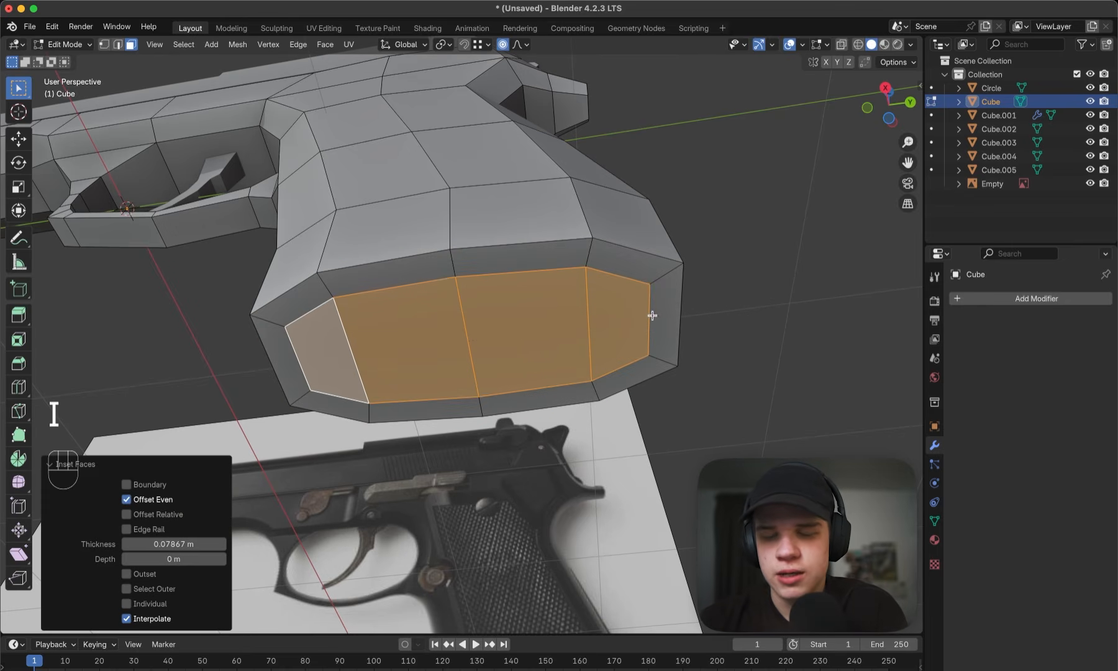
- Separate the inset faces under the grip into their own object and return to Object Mode
key(p)
click(581, 314)
key(Tab)
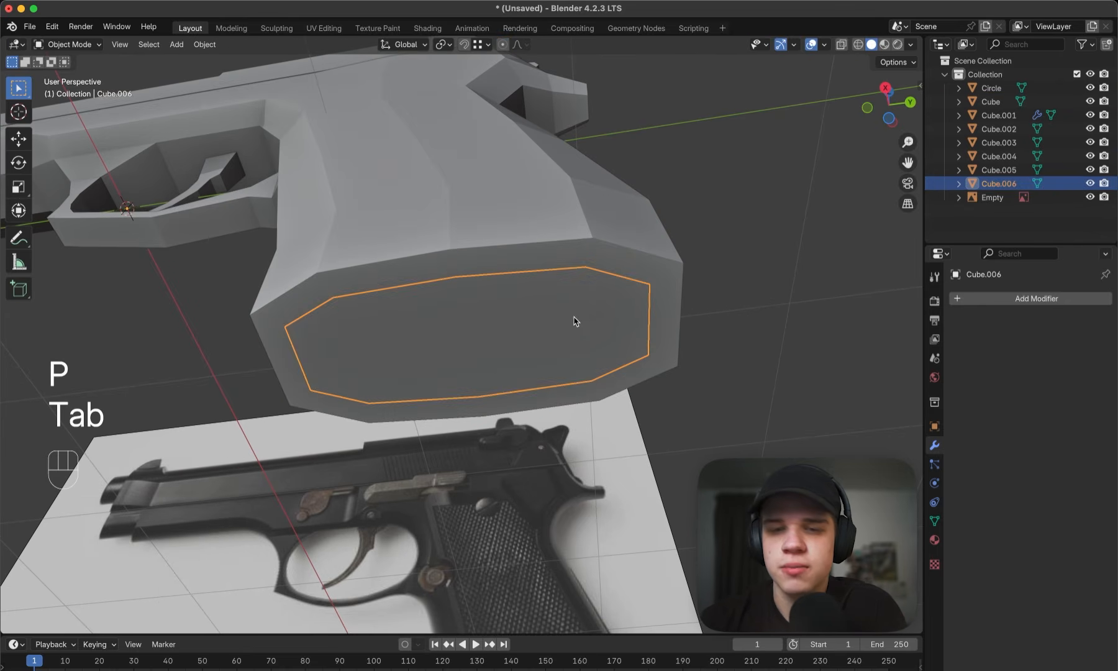
- Extrude the separated faces downward to form the magazine base shown below the grip in the side reference
key(Tab)
key(grave)
key(z)
key(a)
key(z)
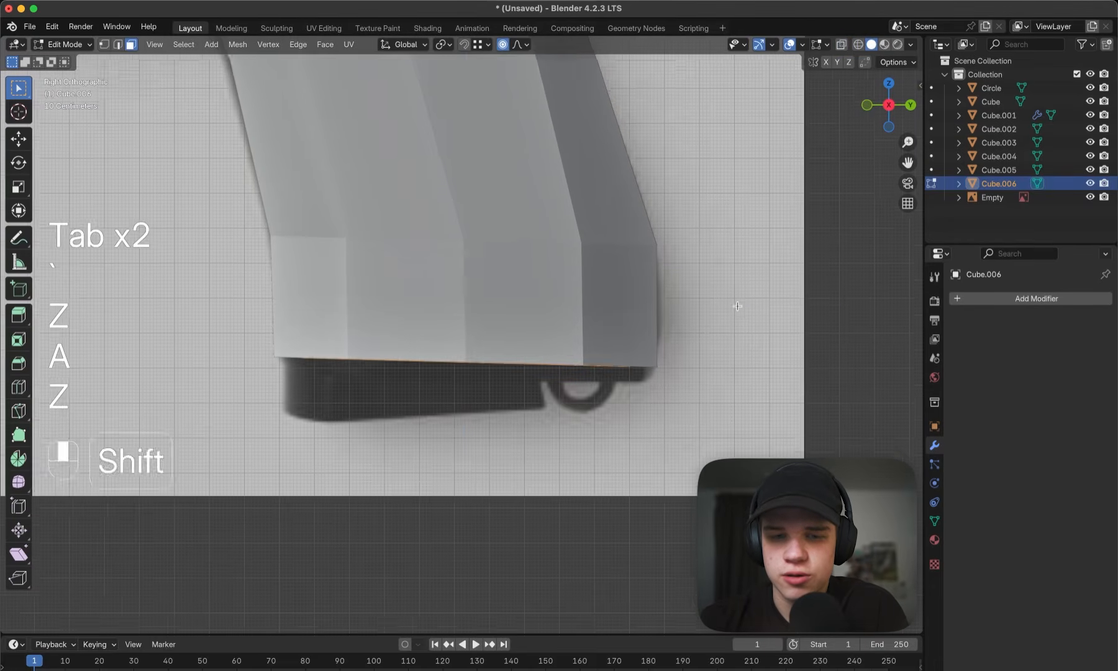
shift+middle_drag(523, 329, 510, 298)
key(e)
click(608, 378)
key(z)
key(Tab)
key(z)
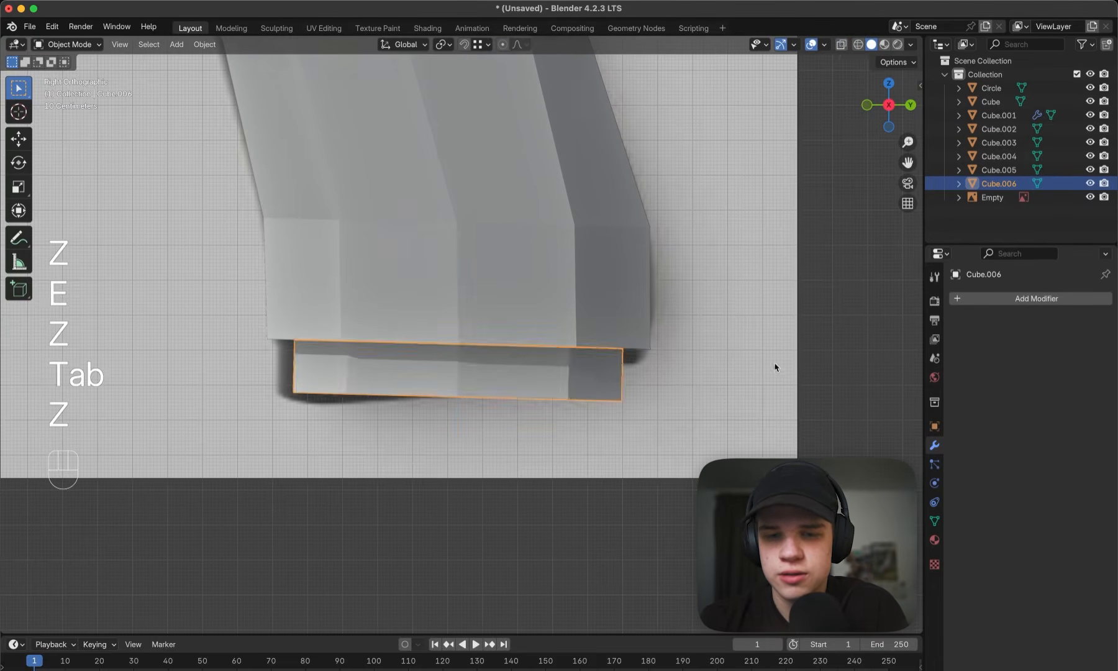
- Extrude the magazine base's open upper edge loop upward into the grip, working in side wireframe view
middle_drag(773, 369, 603, 312)
key(Tab)
key(Tab)
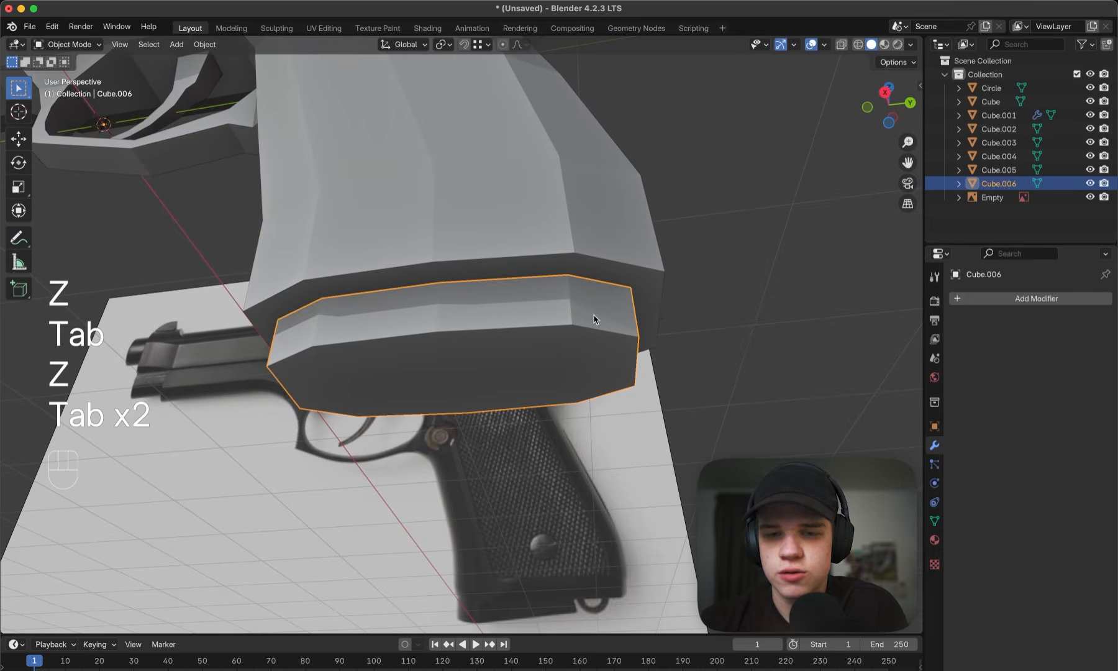
key(grave)
key(z)
key(Tab)
key(1)
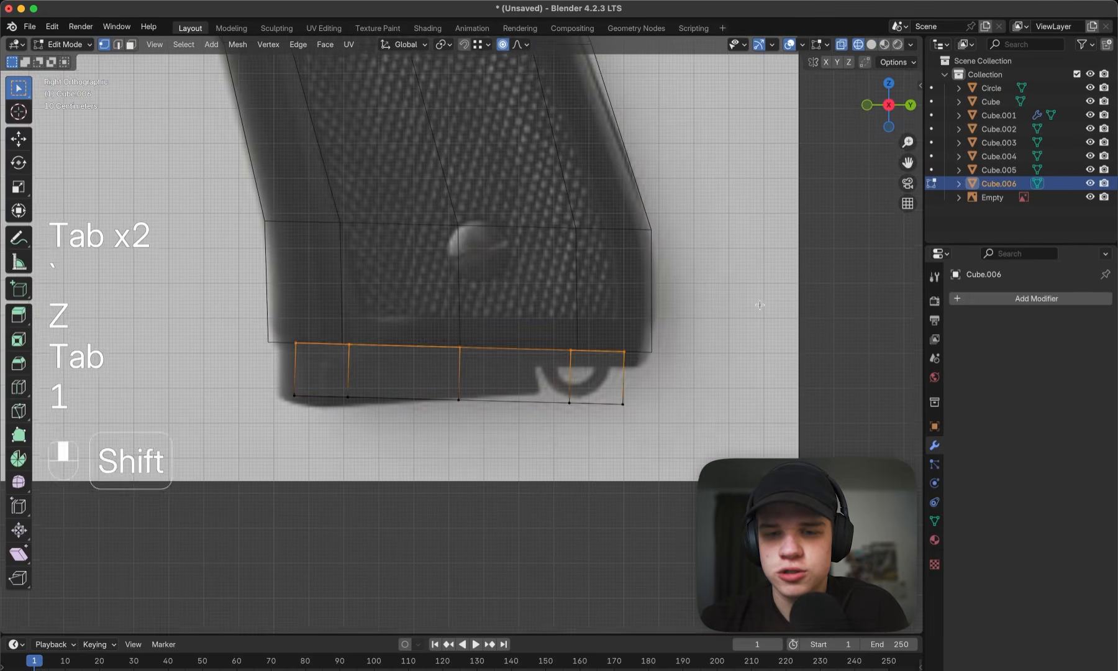
shift+middle_drag(273, 356, 280, 412)
key(e)
click(750, 238)
- Try to rotate the magazine's new upper loop by -2.07° with proportional editing
key(r)
click(746, 237)
key(g)
right_click(751, 237)
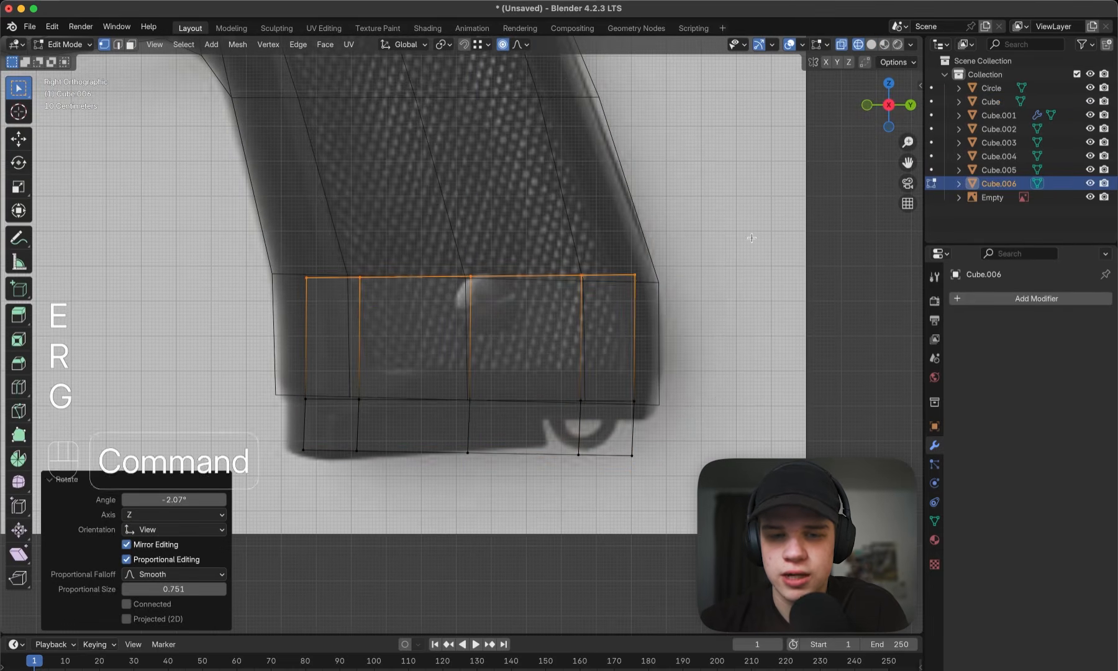
key(super+z)
- Rotate the magazine's upper loop and move it -0.007098 m in Y and -0.023067 m in Z
key(r)
click(718, 157)
key(g)
click(716, 164)
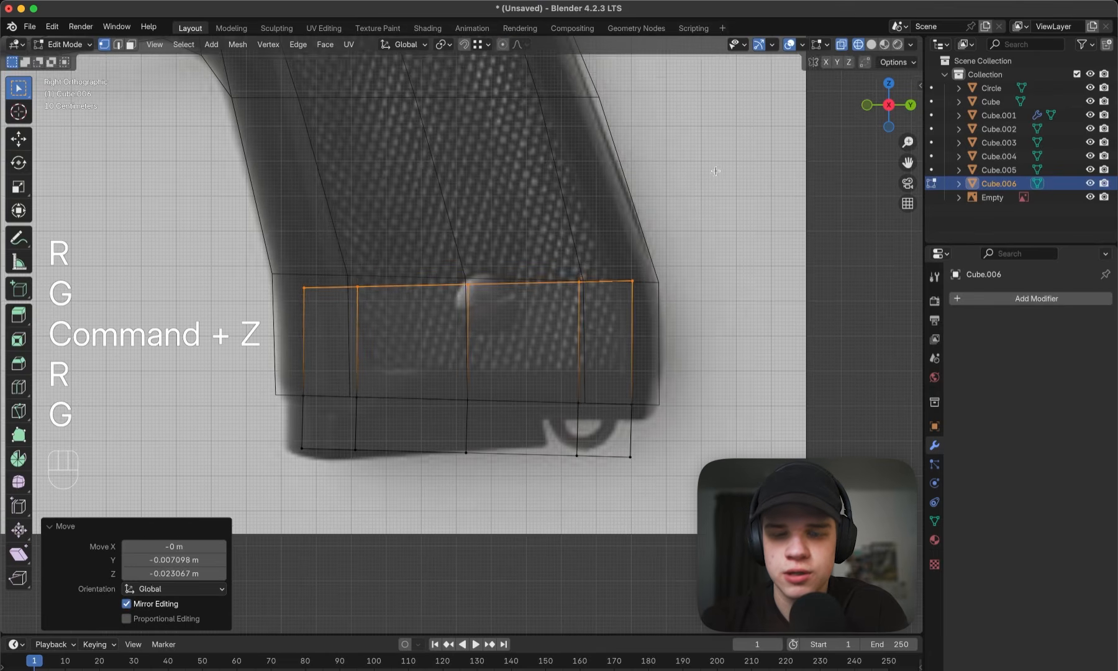
- Extrude the magazine further up the grip, rotate the new loop and move it -0.12243 m in Y and 0.05678 m in Z
shift+middle_drag(716, 164, 741, 254)
key(e)
click(692, 76)
key(r)
click(676, 167)
key(g)
click(674, 169)
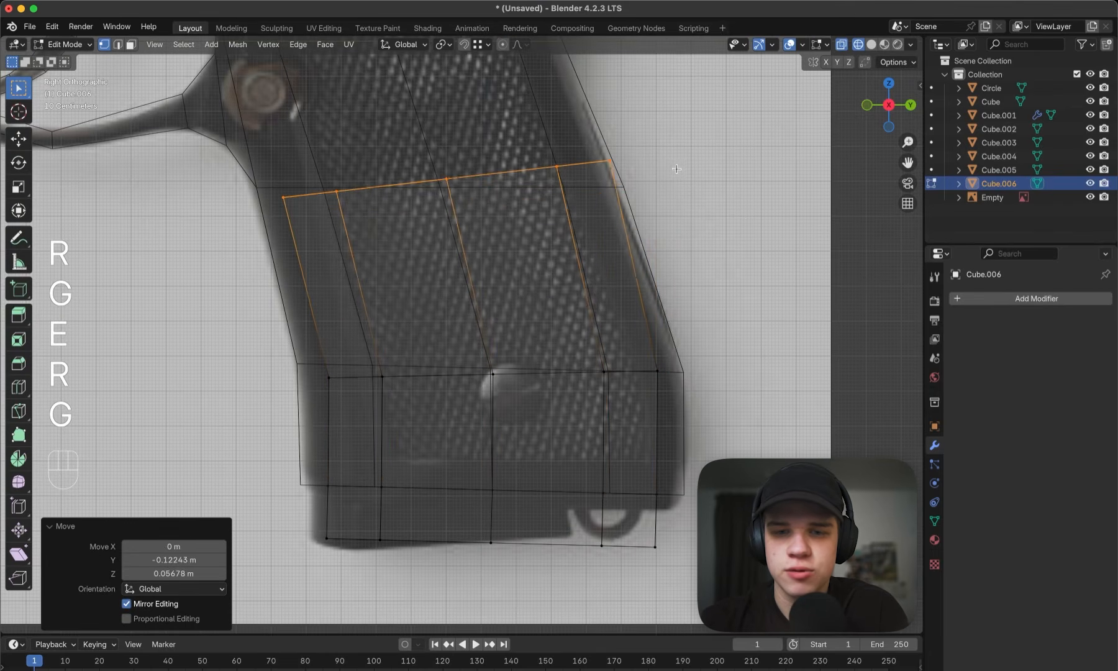
- Refine the top loop's angle and position and scale it to 0.900 so it fits inside the grip's outline
key(r)
click(669, 157)
key(g)
click(666, 166)
key(r)
click(665, 172)
key(g)
click(659, 164)
key(s)
click(638, 174)
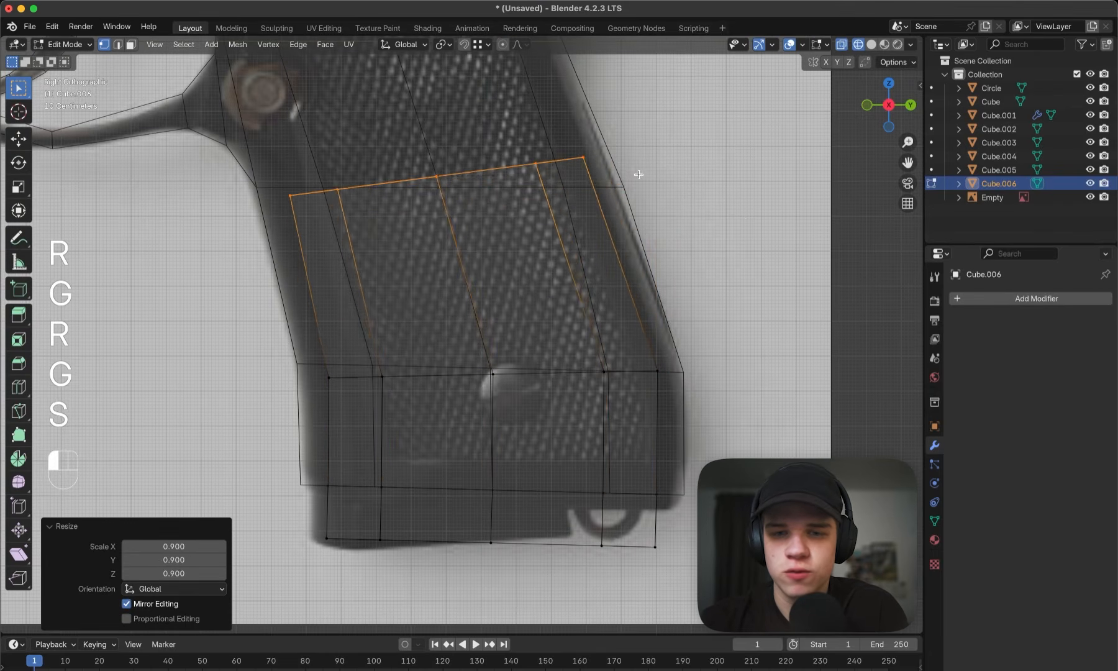
key(g)
click(635, 165)
- Extrude one more magazine segment up the grip and move its top loop -0.092268 m in Y and 0.055006 m in Z
click(632, 146)
key(g)
click(602, 125)
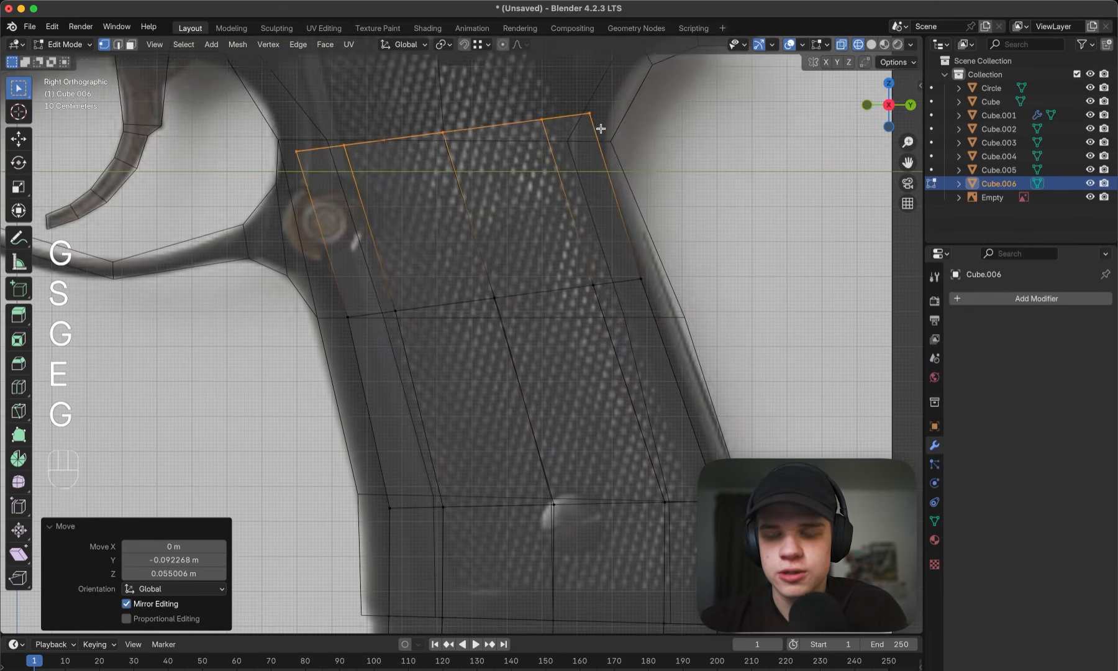
- Rotate, move and scale the magazine's top loop to refine its fit inside the grip's outline
shift+middle_drag(606, 128, 630, 185)
key(r)
click(657, 192)
key(g)
click(663, 193)
key(s)
click(655, 193)
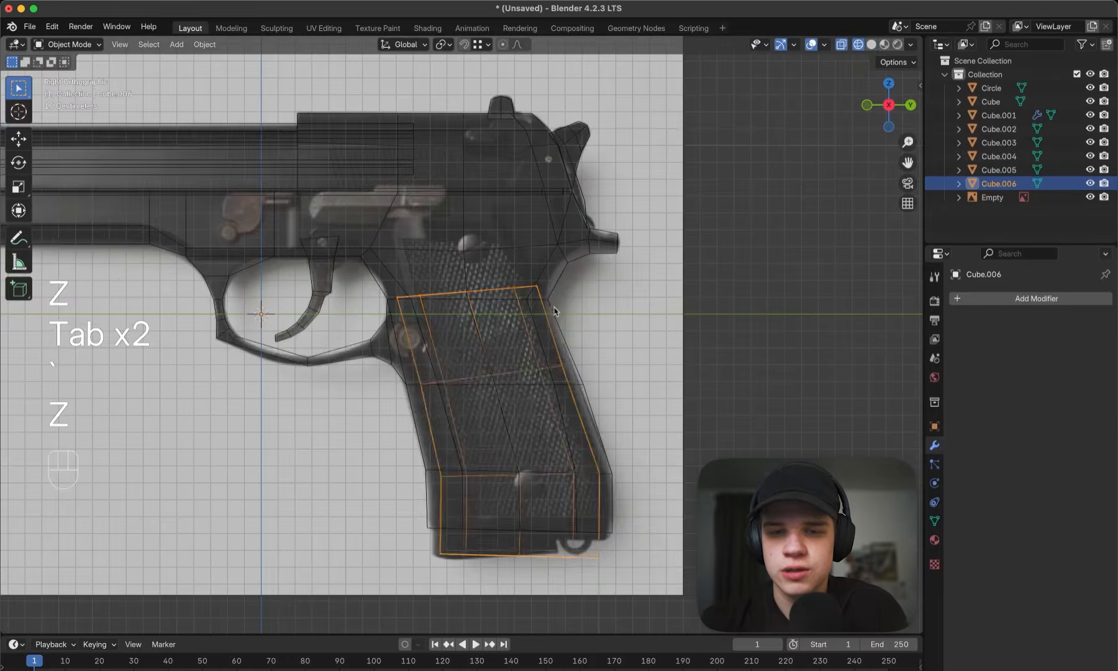
- Try to fill the magazine's open top loop with a face, and undo the fill
key(Tab)
scroll(524, 285, up, 3)
middle_drag(525, 284, 540, 331)
key(f)
key(z)
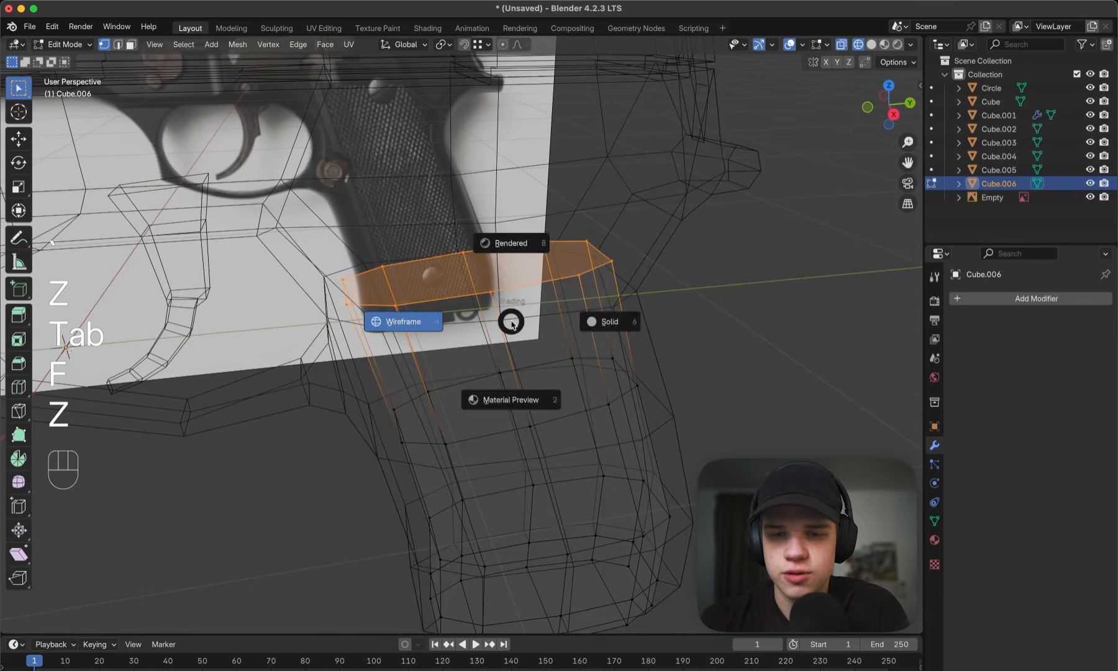
key(super+z)
- Examine how the magazine sits inside the grip from the side in solid and wireframe shading
key(Tab)
key(grave)
key(z)
click(809, 344)
shift+middle_drag(594, 407, 509, 225)
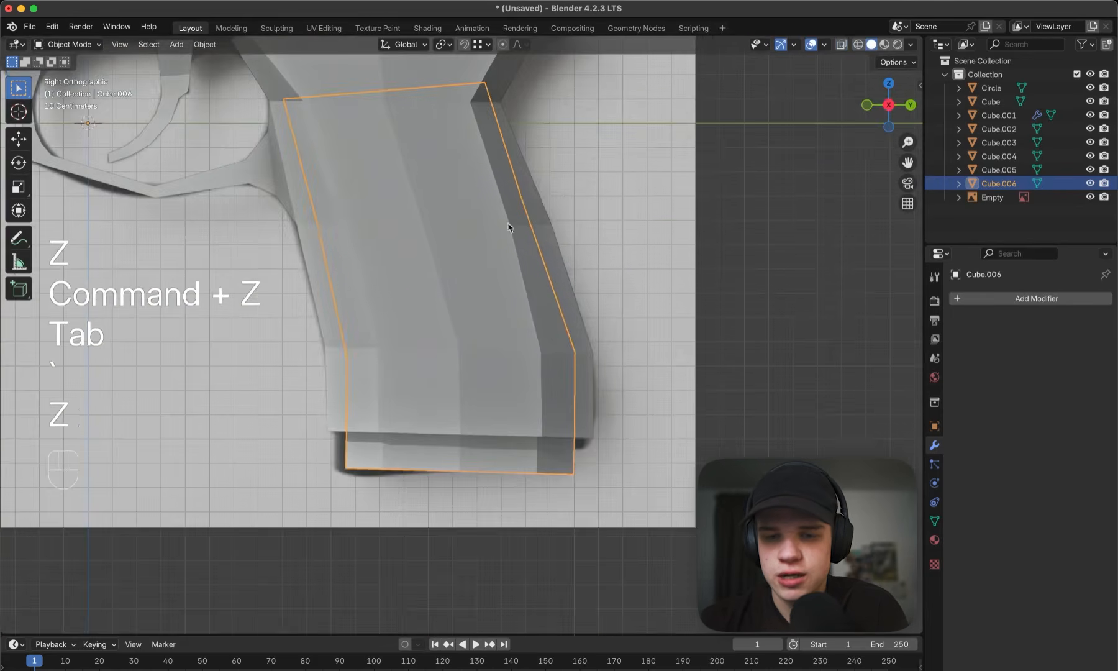
key(z)
key(Tab)
key(3)
key(Tab)
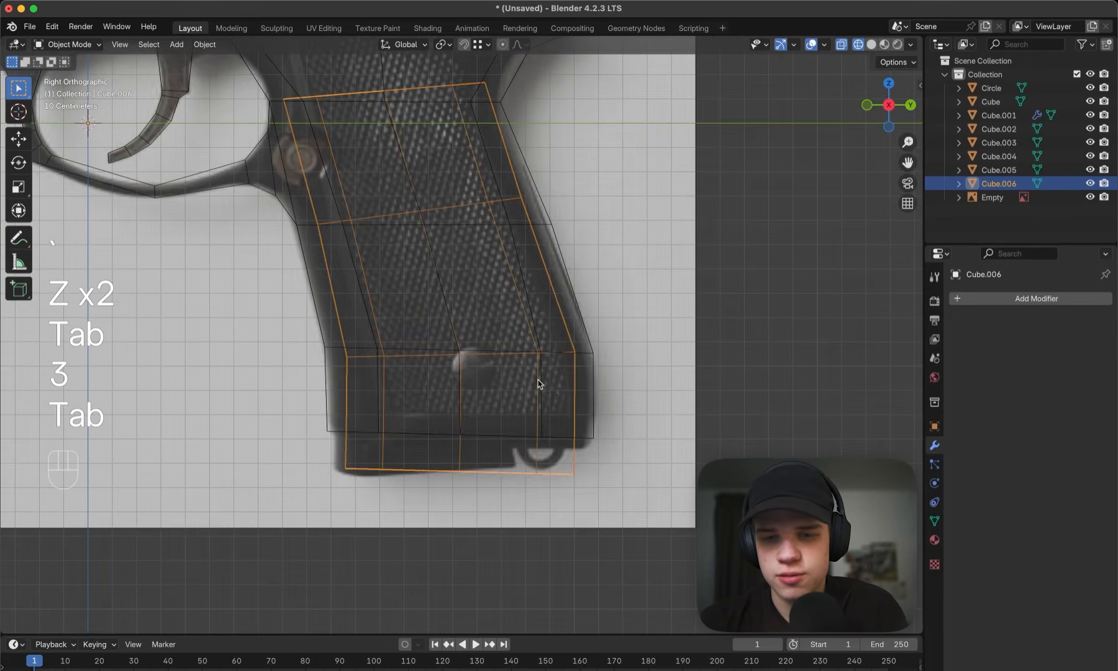
- Duplicate the magazine in place and hide the duplicate
key(z)
mouse_move(566, 373)
middle_down()
mouse_move(606, 342)
mouse_move(533, 367)
middle_up()
key(shift+d)
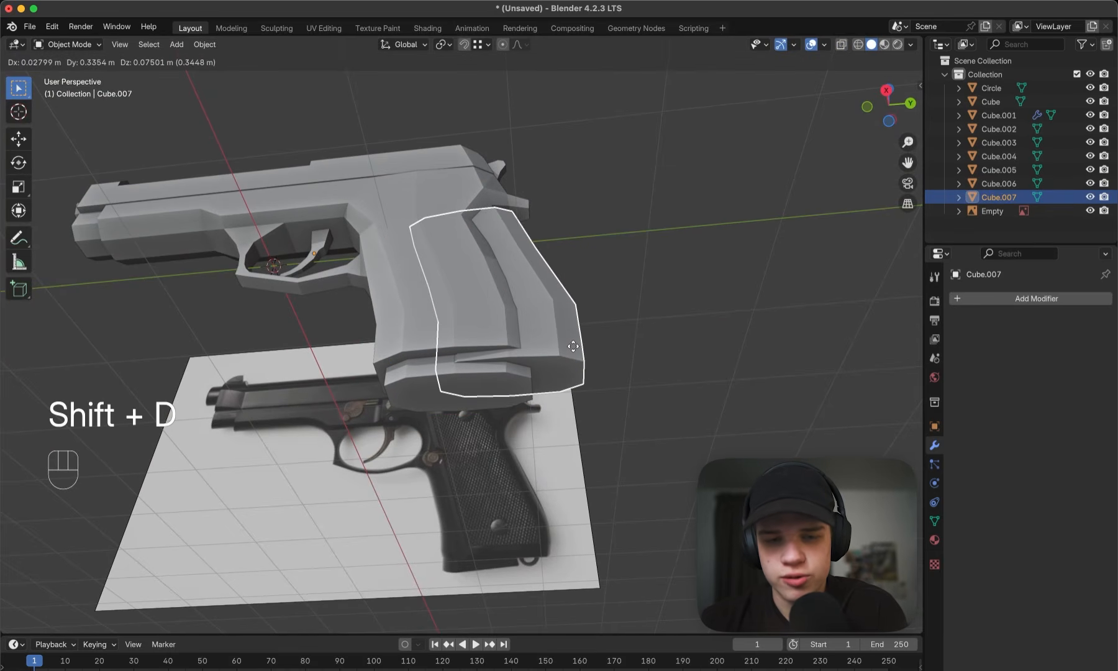
key(Escape)
key(h)
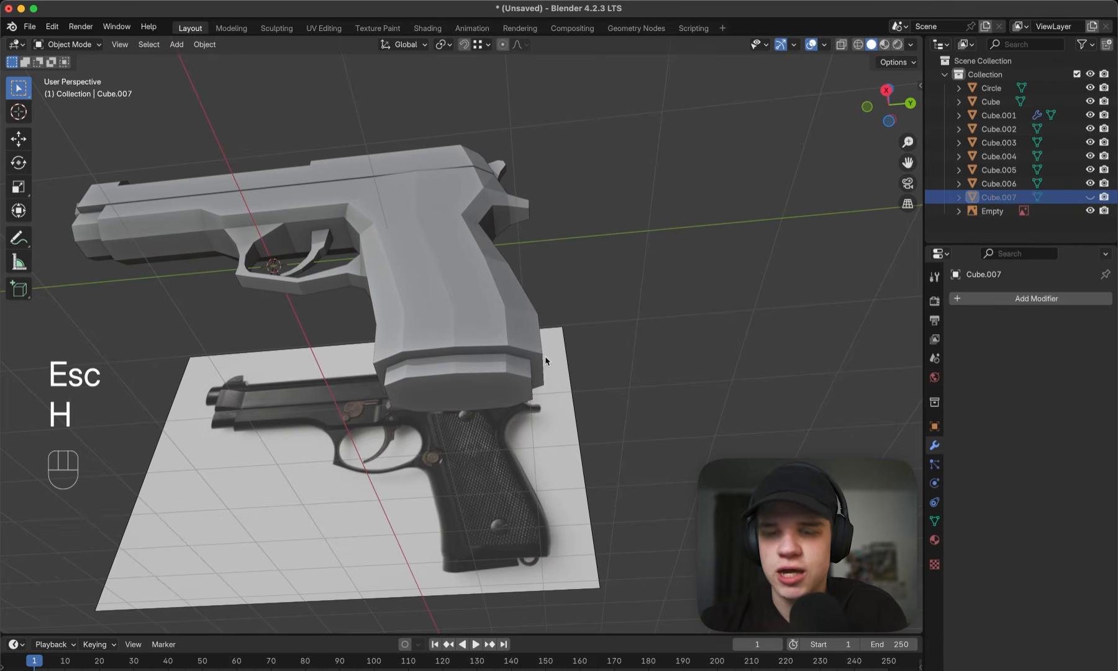
- Delete the faces of the original magazine that protrude below the grip, including its bottom cap
click(485, 380)
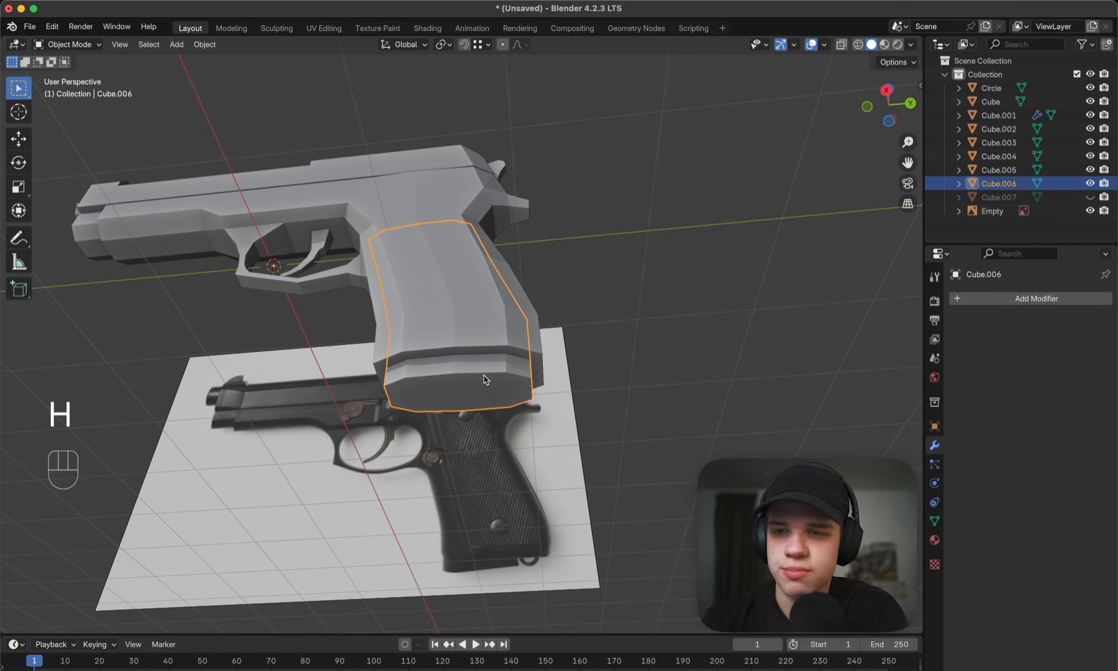
middle_drag(469, 364, 484, 363)
key(Tab)
middle_drag(495, 307, 504, 329)
key(3)
scroll(503, 360, up, 4)
shift+middle_drag(499, 396, 503, 320)
alt+click(473, 325)
shift+click(370, 369)
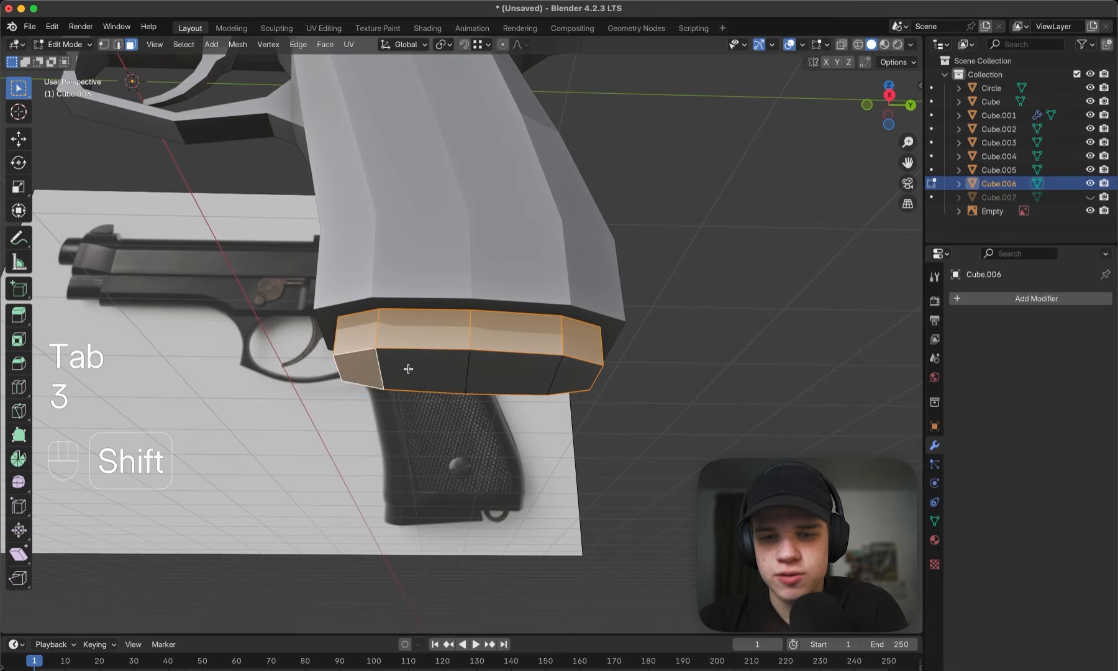
shift+click(415, 371)
shift+click(506, 370)
shift+click(549, 366)
key(x)
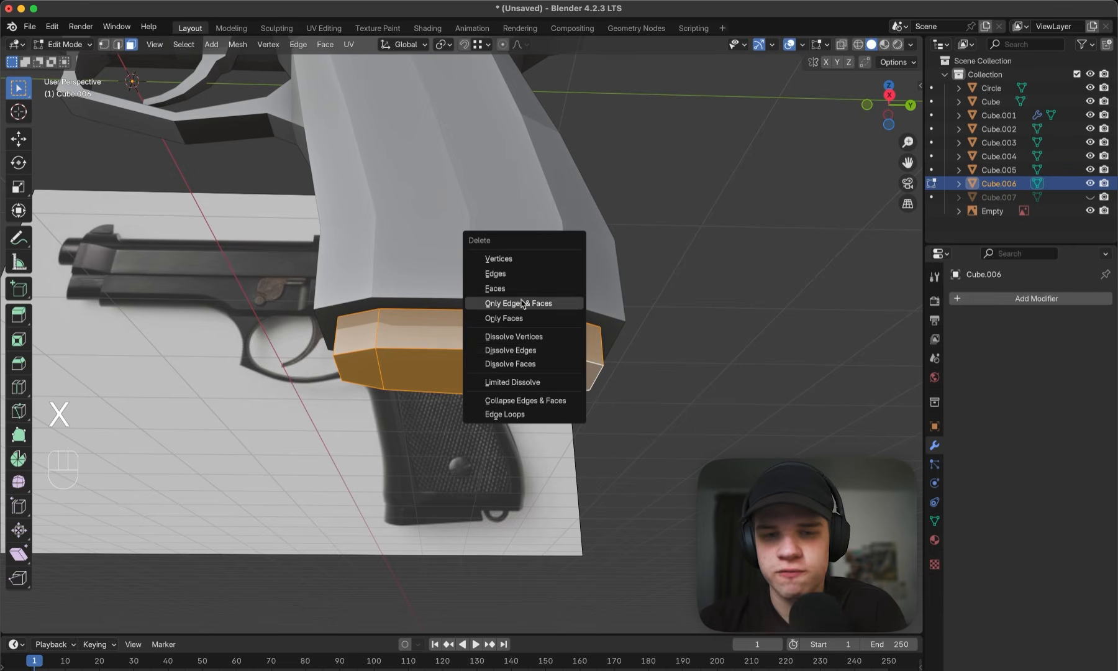
click(558, 303)
- Join the trimmed magazine shell with the pistol's lower frame and grip into one object
key(Tab)
middle_drag(559, 304, 410, 291)
key(Tab)
key(Tab)
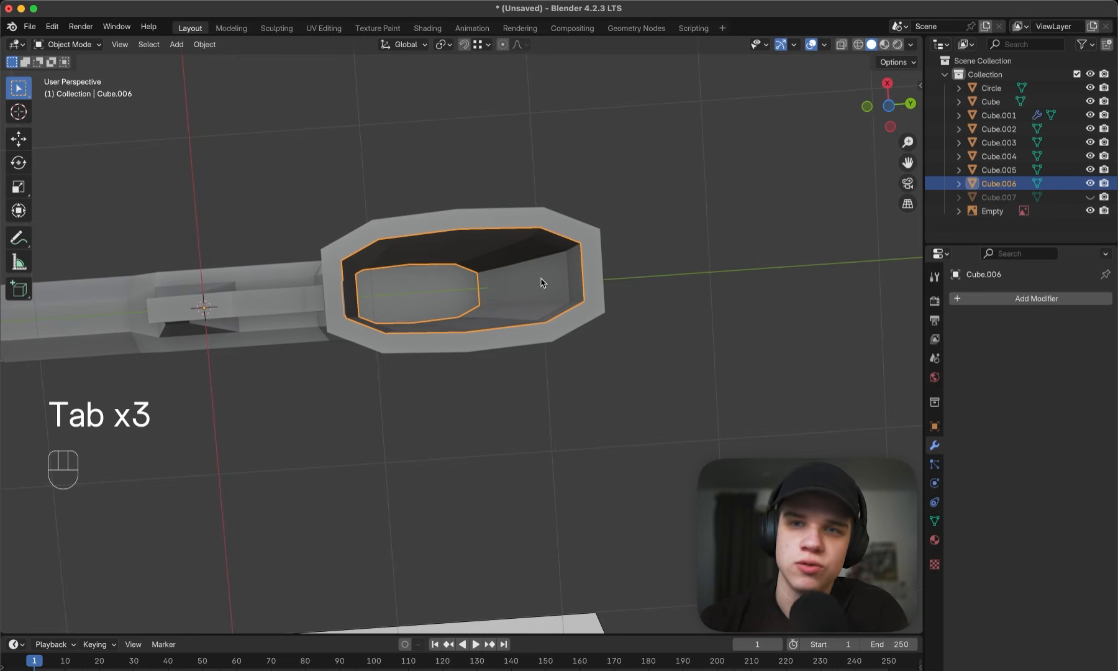
shift+click(574, 223)
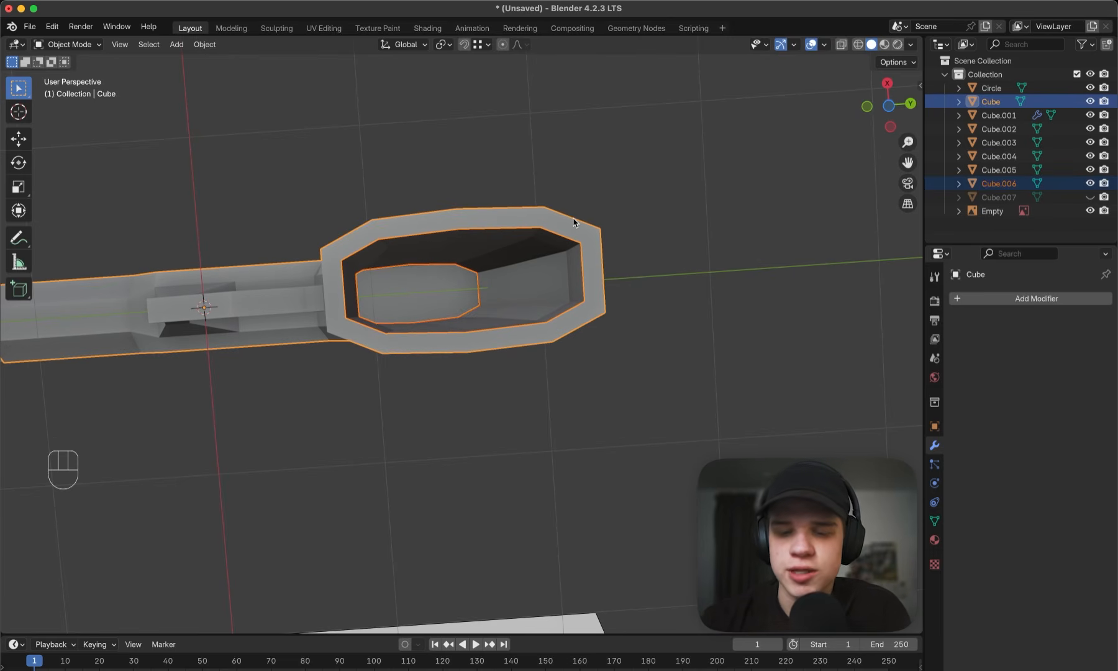
key(super+j)
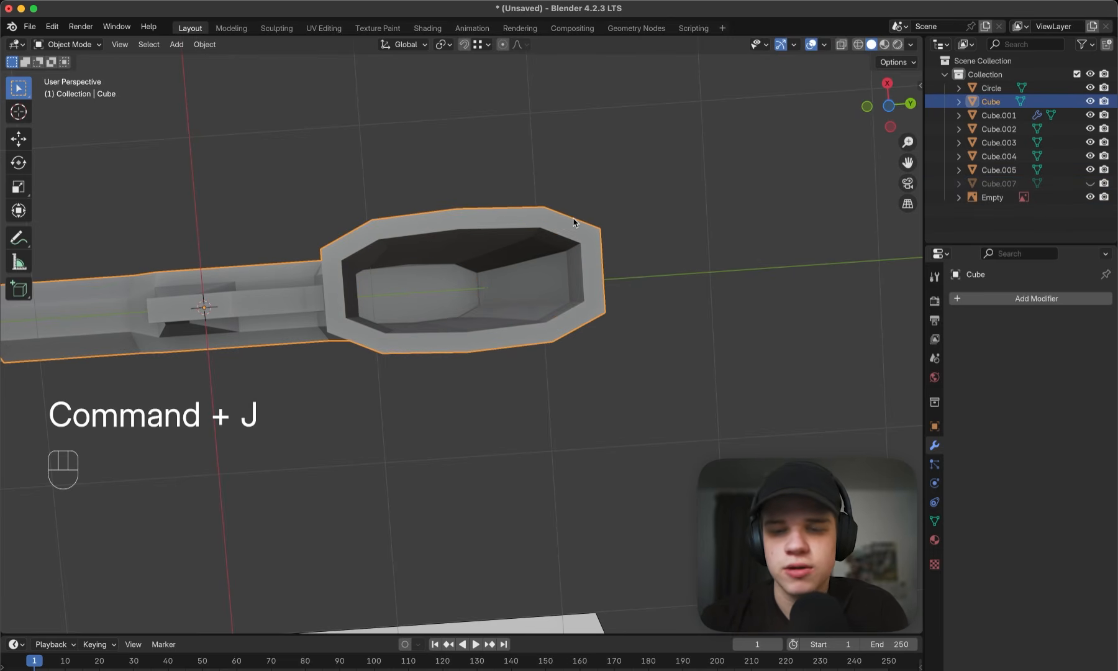
- Merge all vertices of the joined frame by distance to weld the inner shell to the grip opening
key(Tab)
key(a)
key(m)
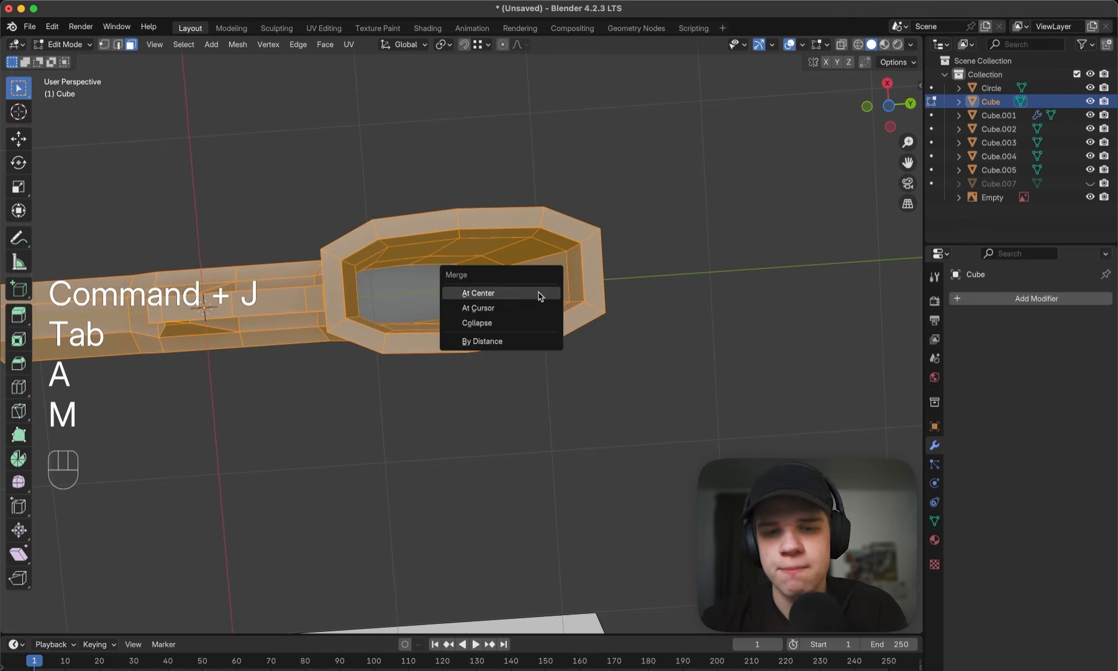
click(506, 341)
key(z)
click(408, 276)
key(1)
key(z)
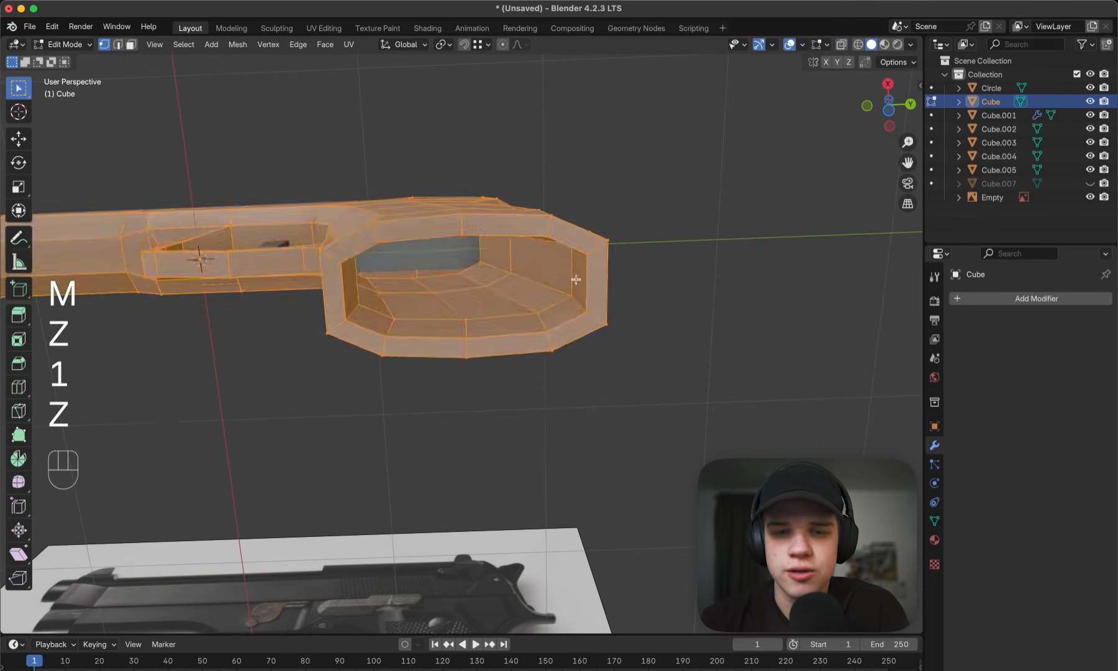
- Fill the open inner end of the magazine well with faces, starting from an edge of the opening
scroll(527, 292, up, 3)
middle_drag(577, 277, 496, 329)
key(2)
click(507, 267)
scroll(496, 330, up, 5)
key(f)
key(f)
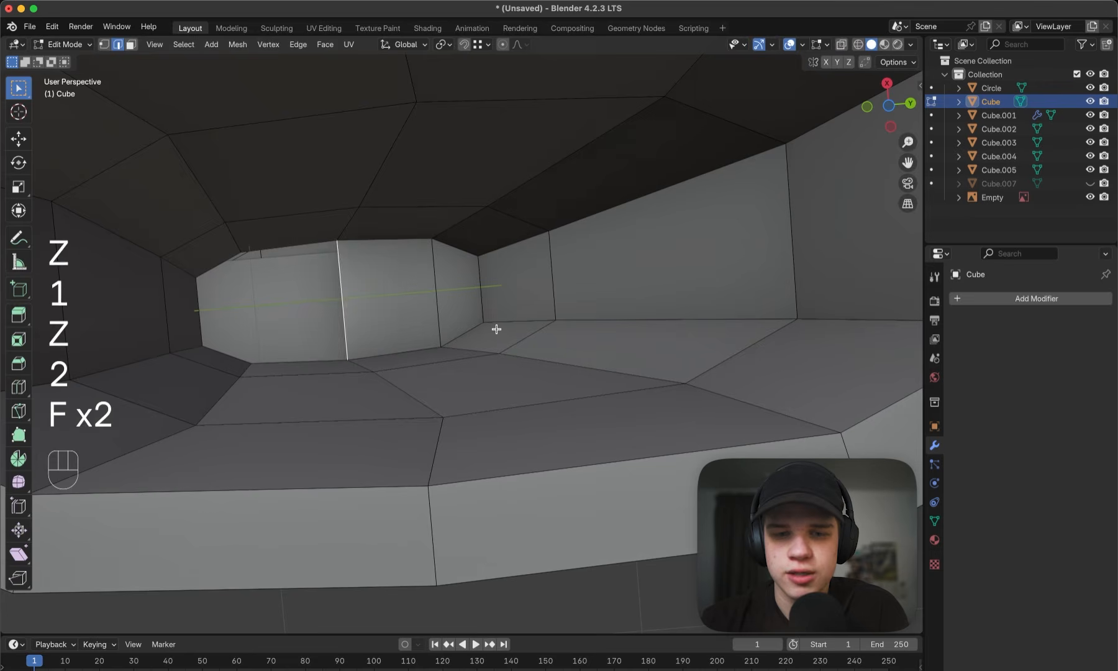
key(f)
key(f)
scroll(497, 328, down, 5)
key(Tab)
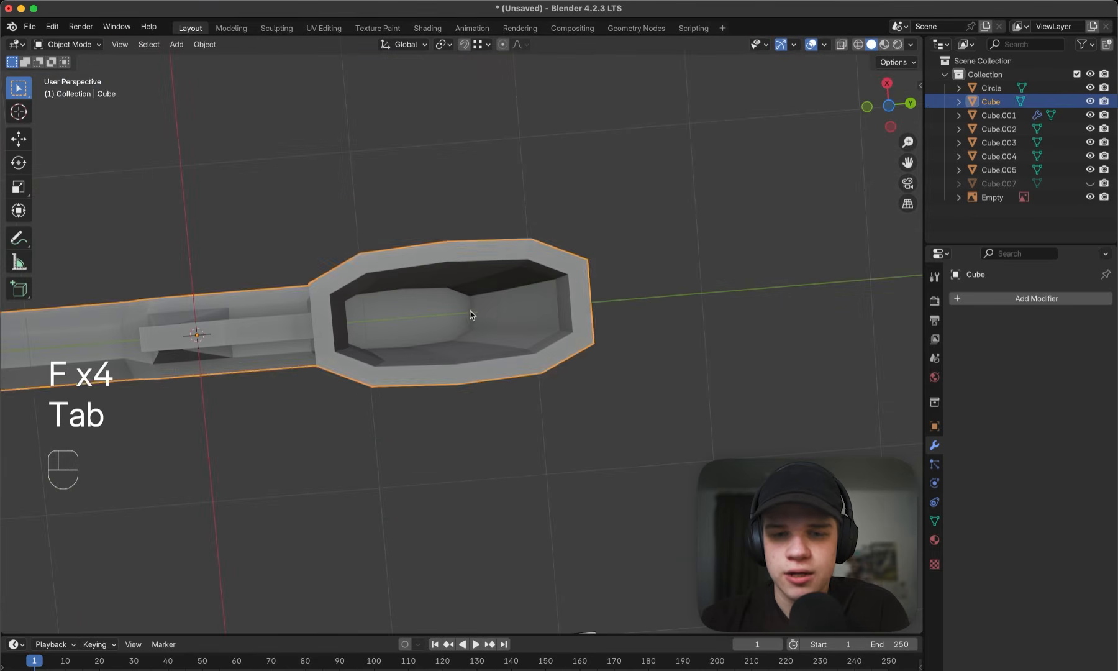
- Turn on the Face Orientation overlay for the viewport
middle_drag(469, 317, 540, 324)
key(Tab)
key(Tab)
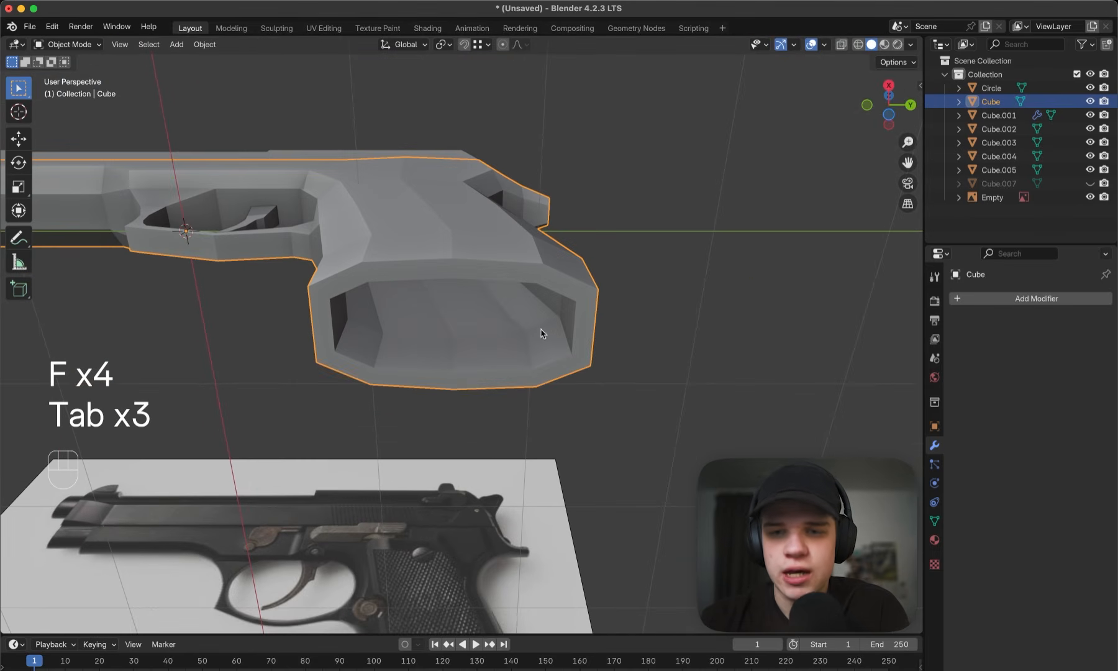
click(825, 44)
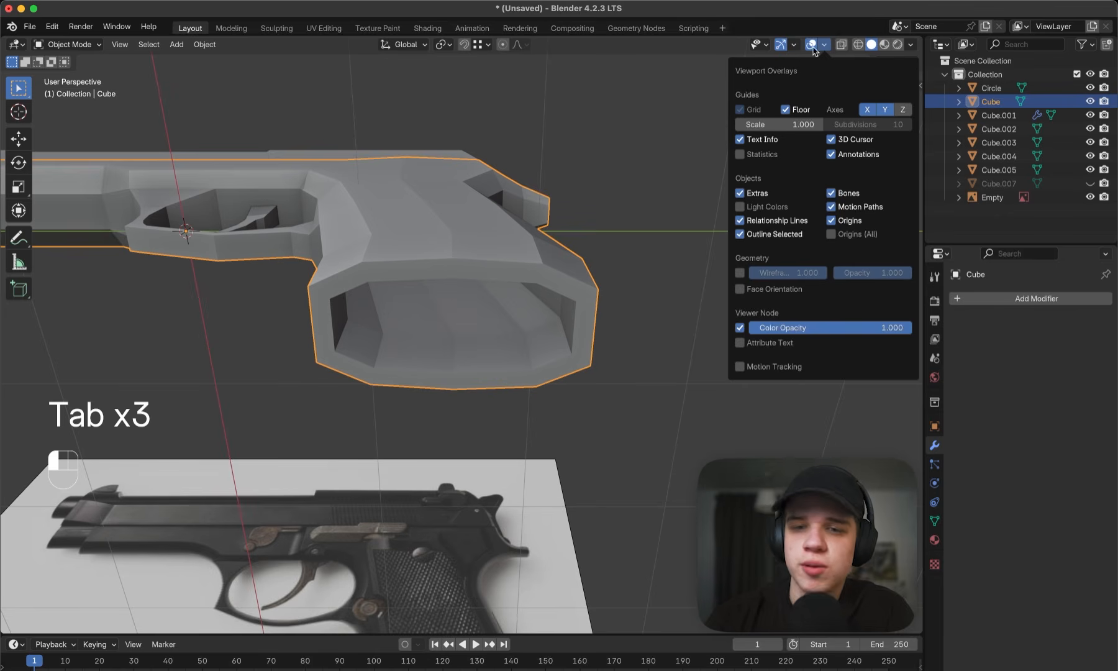
click(739, 222)
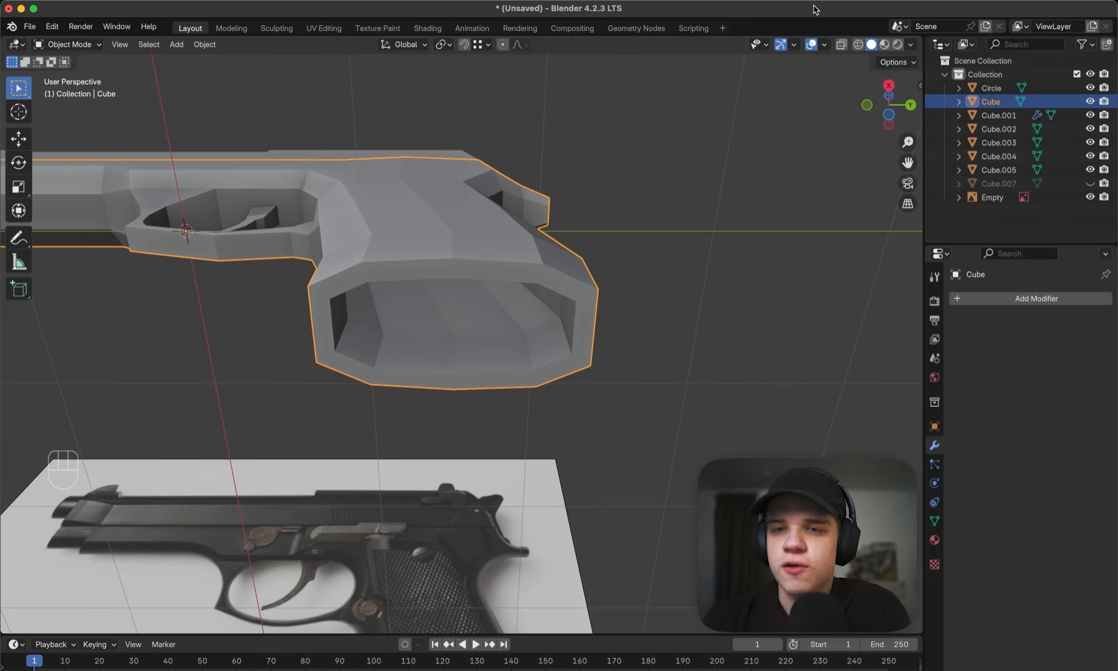
click(824, 45)
click(741, 289)
click(661, 235)
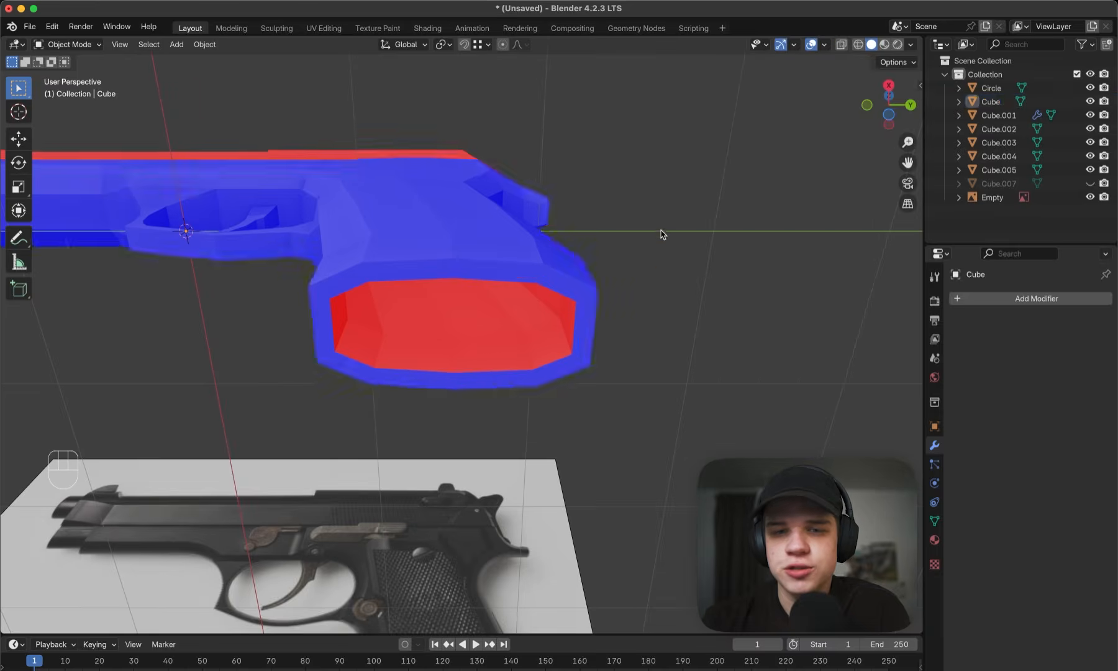
- Unhide the magazine copy to check its face orientation, hide it again and inspect the whole pistol's face orientation
middle_drag(662, 235, 531, 335)
scroll(644, 293, down, 4)
key(alt+h)
scroll(531, 336, up, 3)
click(488, 349)
key(h)
middle_drag(629, 370, 555, 454)
middle_drag(480, 245, 584, 309)
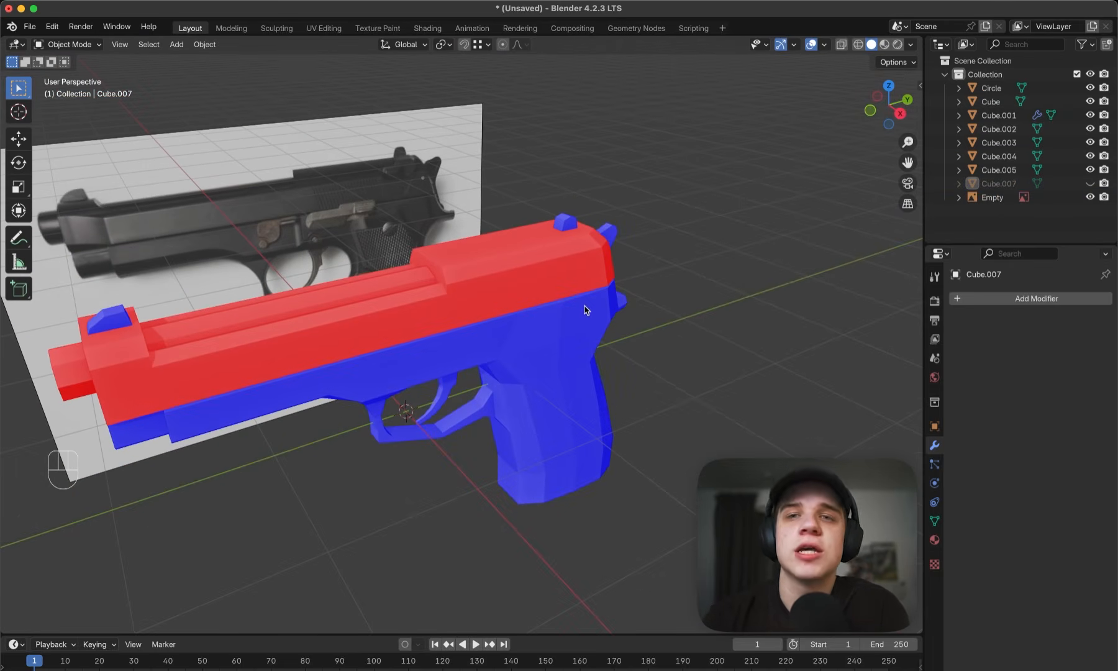
- Enable Backface Culling in the solid viewport shading and turn off the Face Orientation overlay
click(823, 46)
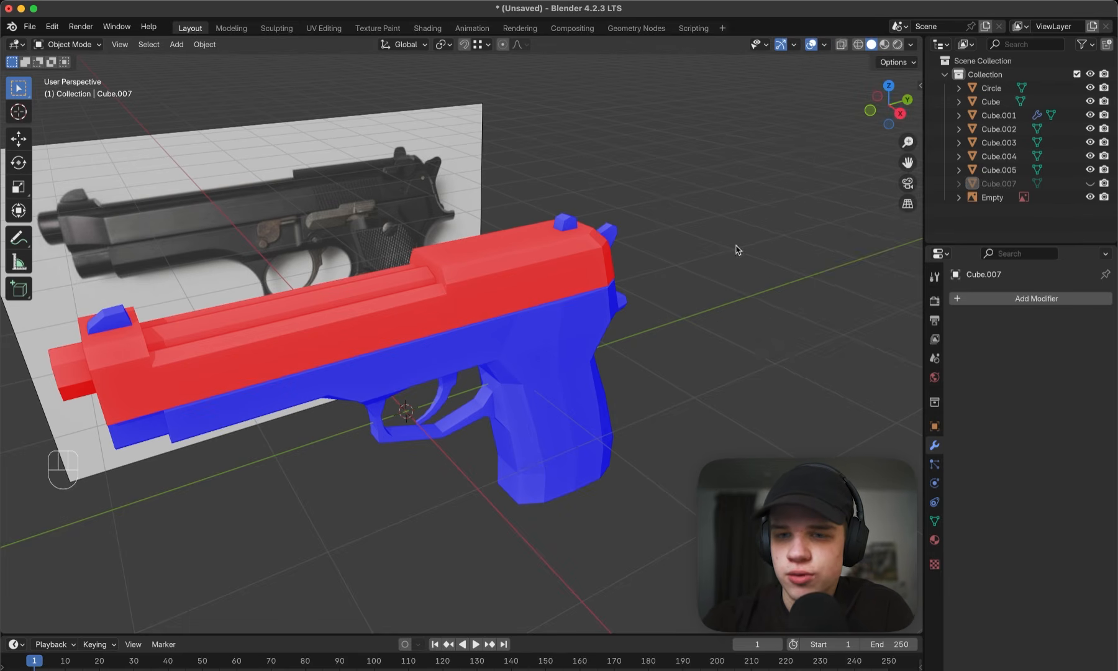
click(826, 46)
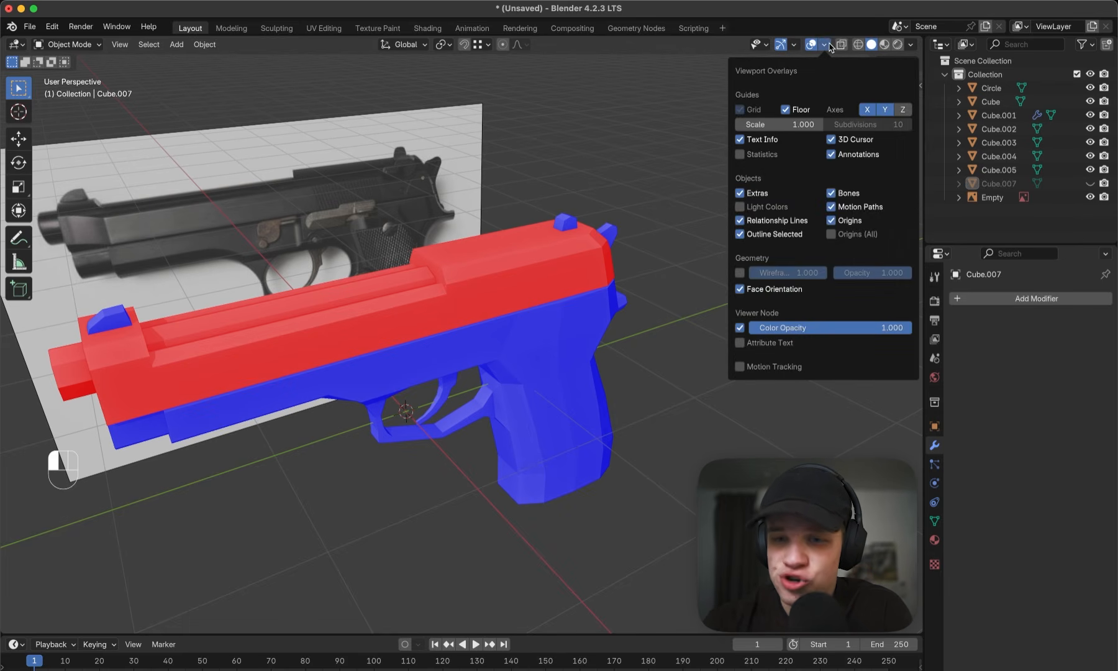
click(910, 46)
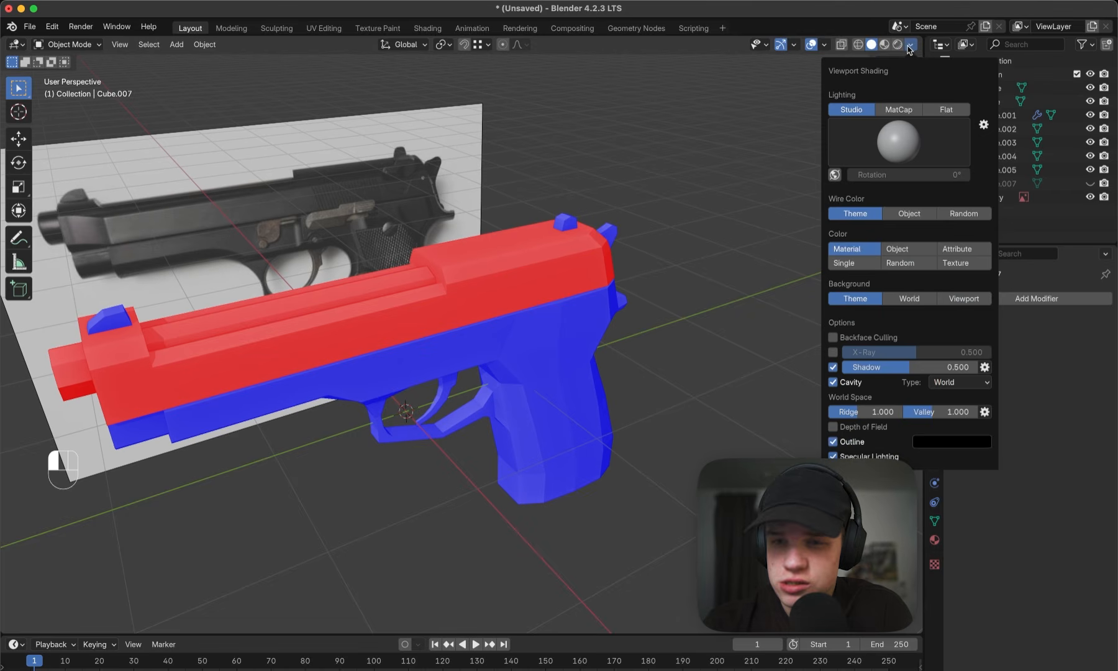
click(855, 337)
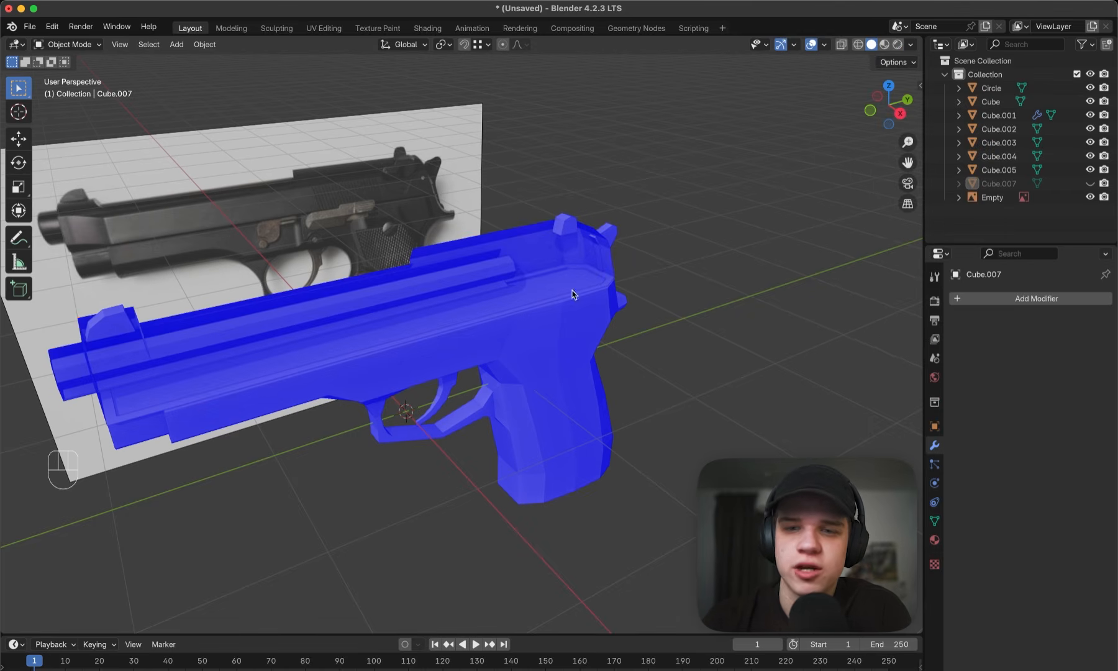
click(825, 45)
click(752, 288)
middle_drag(702, 162, 718, 187)
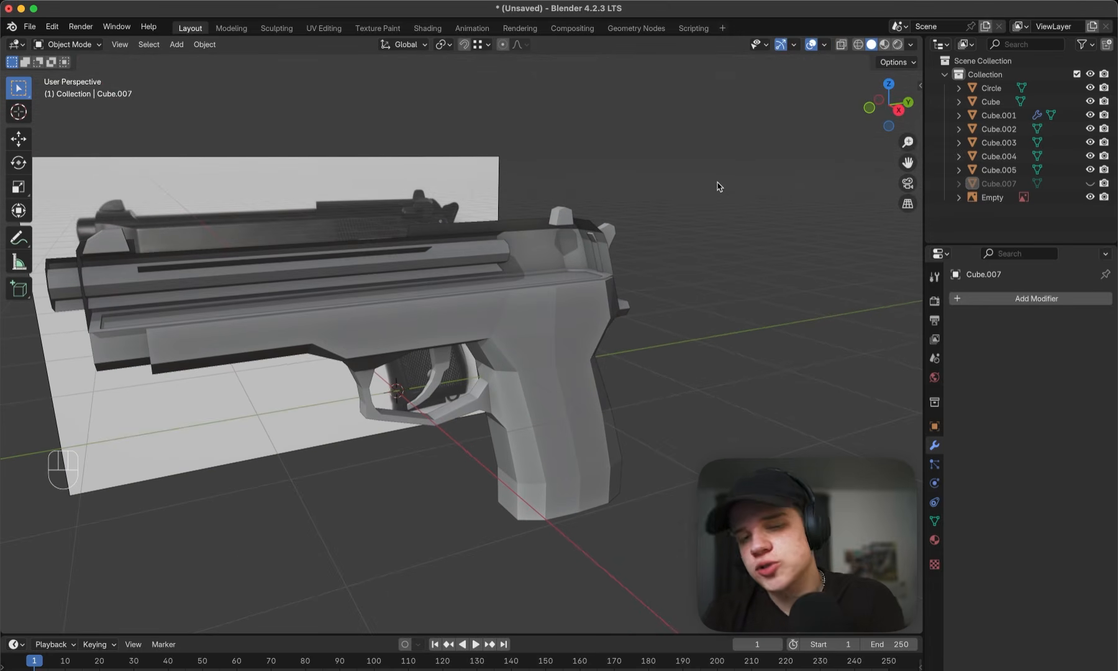
- Recalculate the normals to the outside on the entire geometry of all visible pistol parts
middle_drag(683, 255, 657, 345)
key(a)
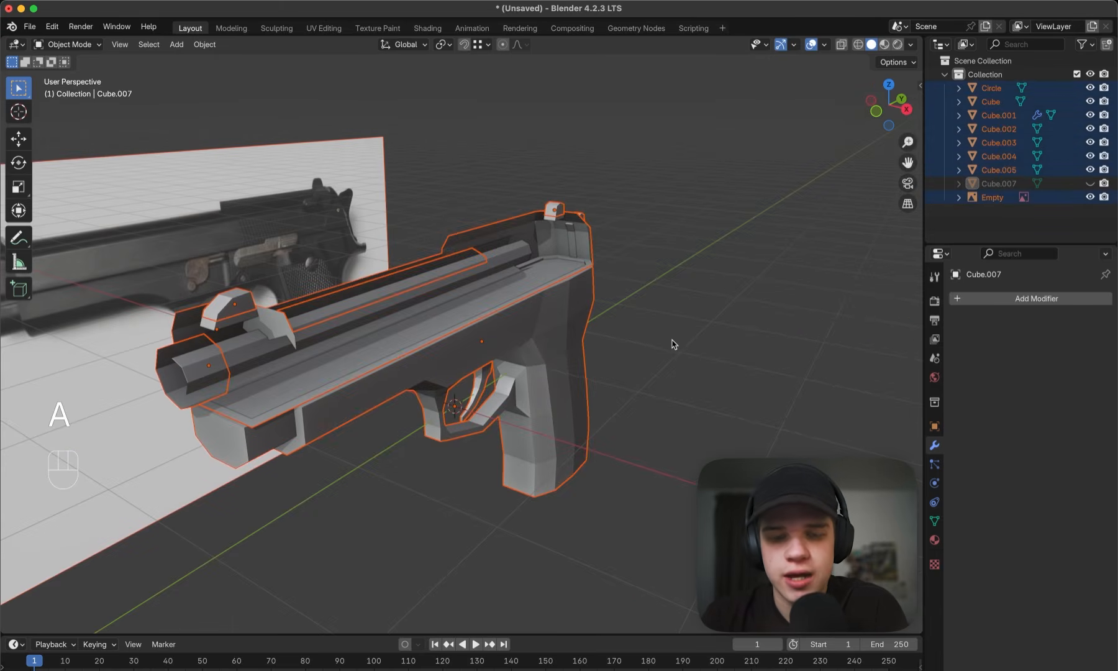
shift+click(555, 336)
key(Tab)
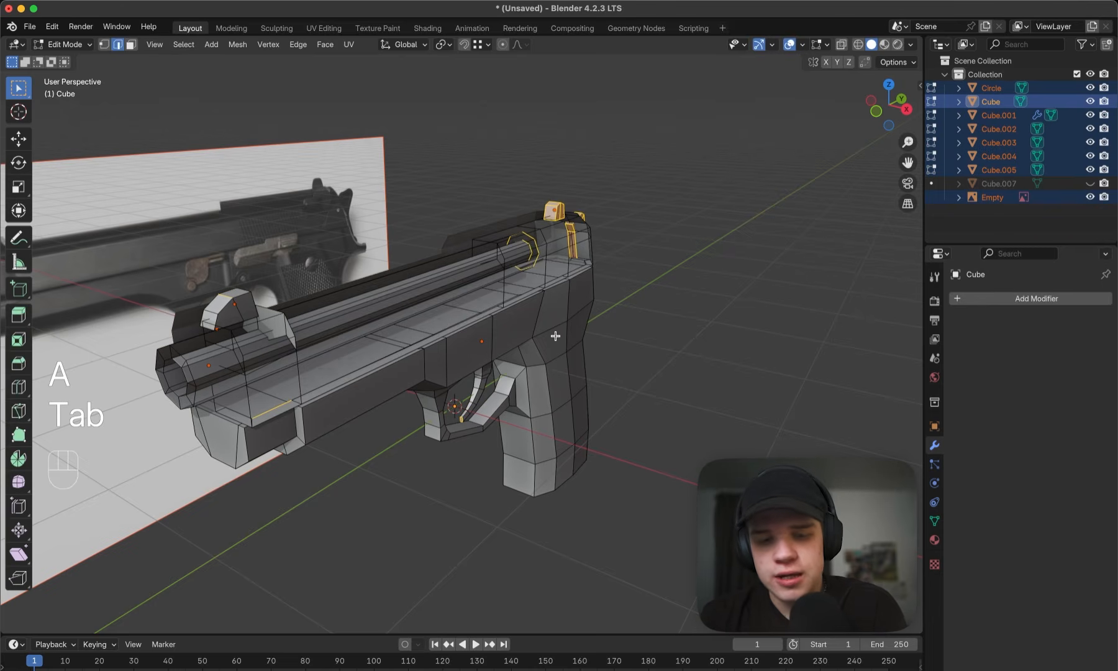
key(a)
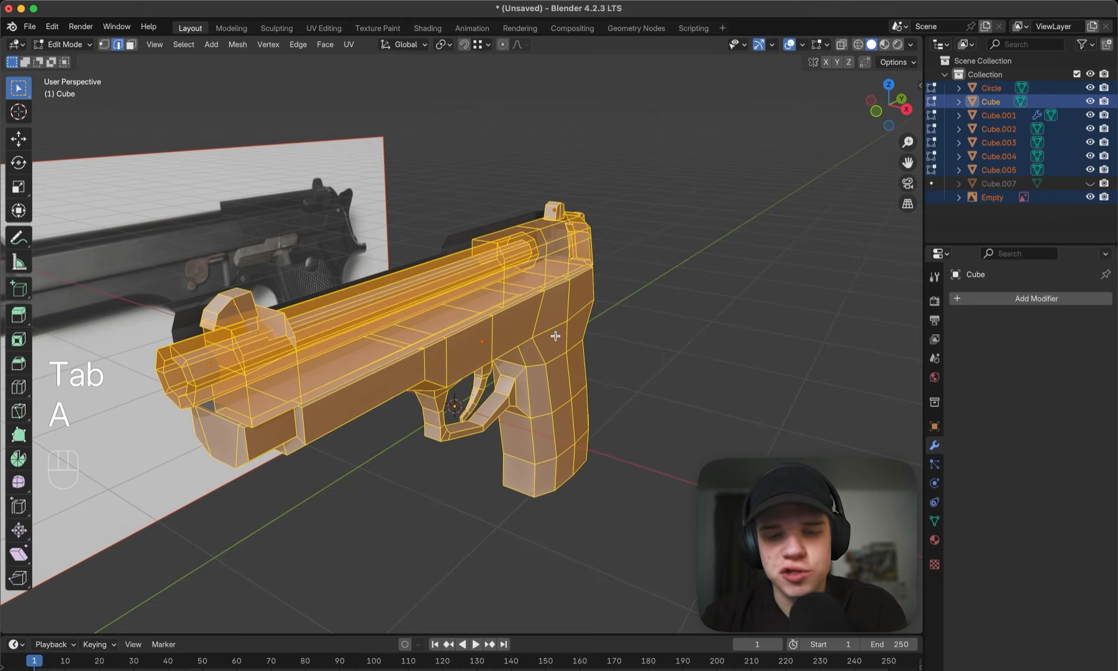
key(shift+n)
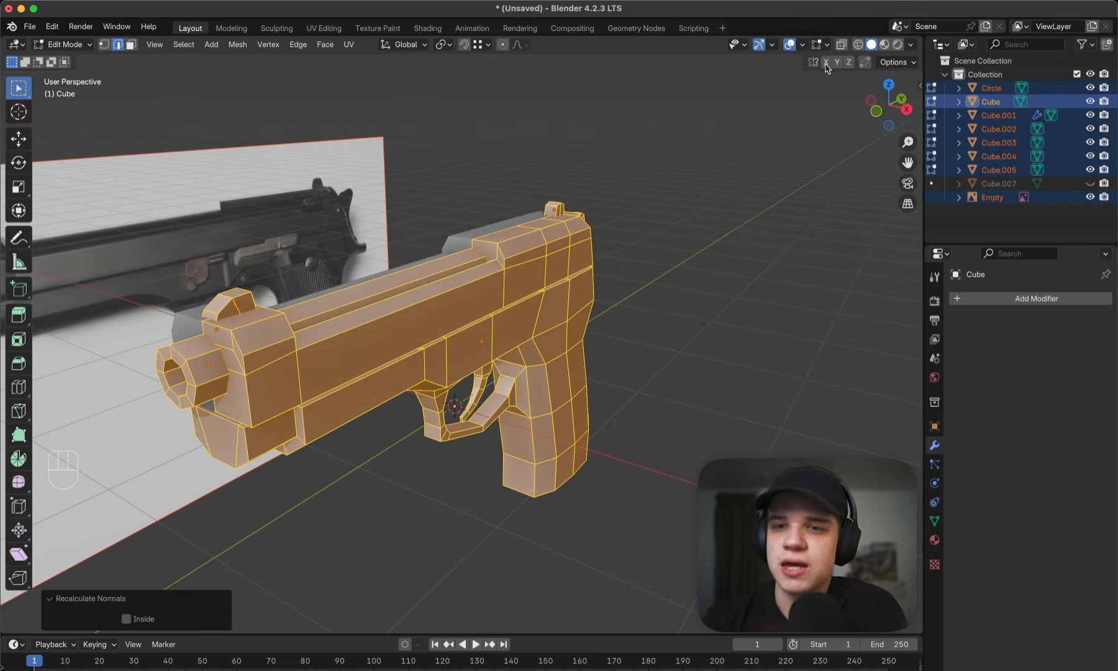
- Turn the Face Orientation overlay back on and unhide the magazine in Object Mode
click(804, 45)
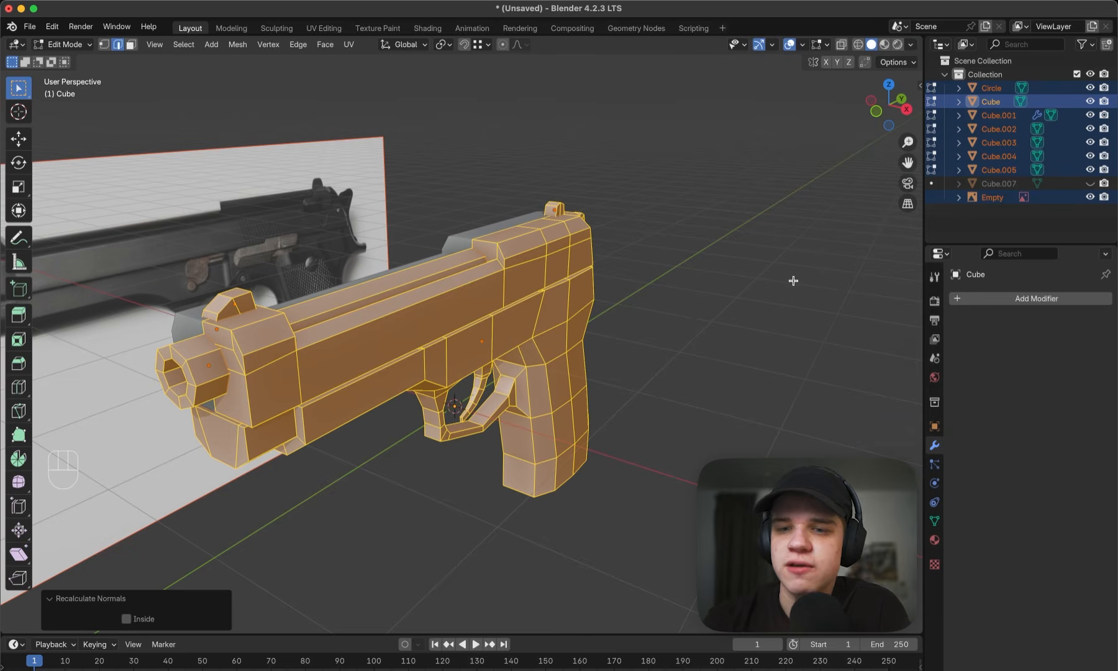
click(911, 45)
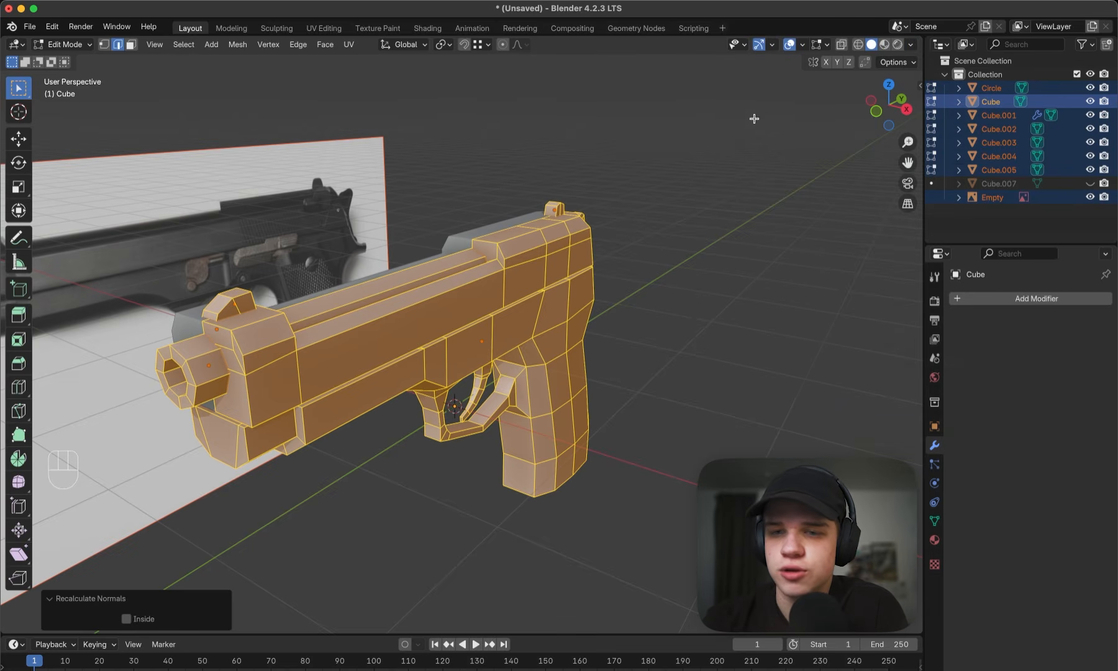
click(804, 45)
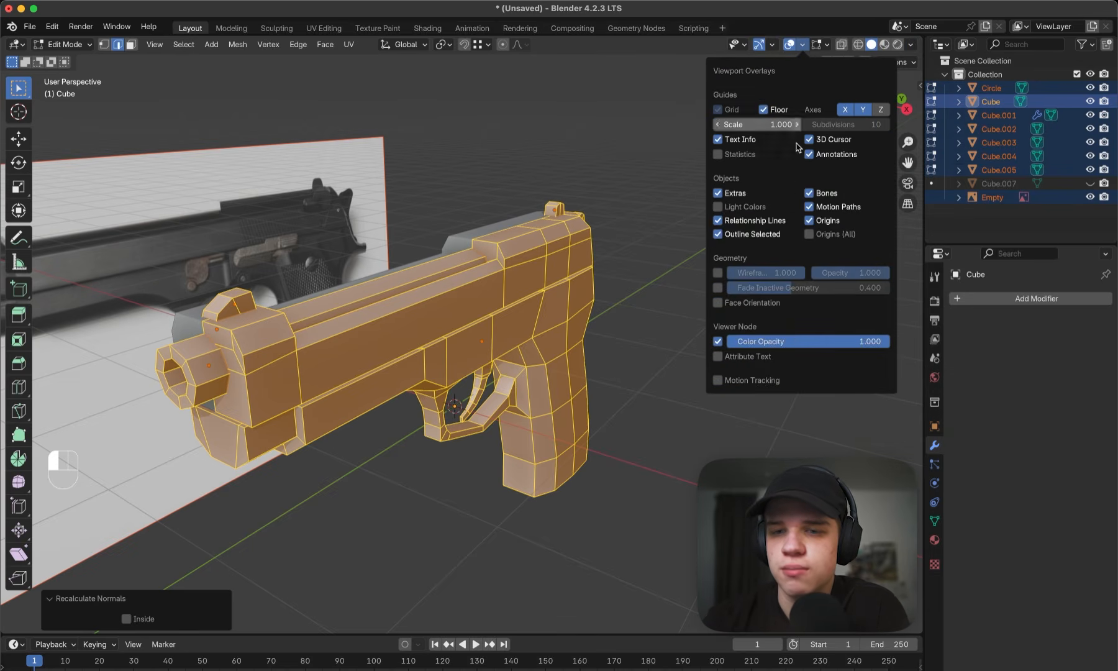
click(749, 305)
key(Tab)
middle_drag(739, 352, 716, 295)
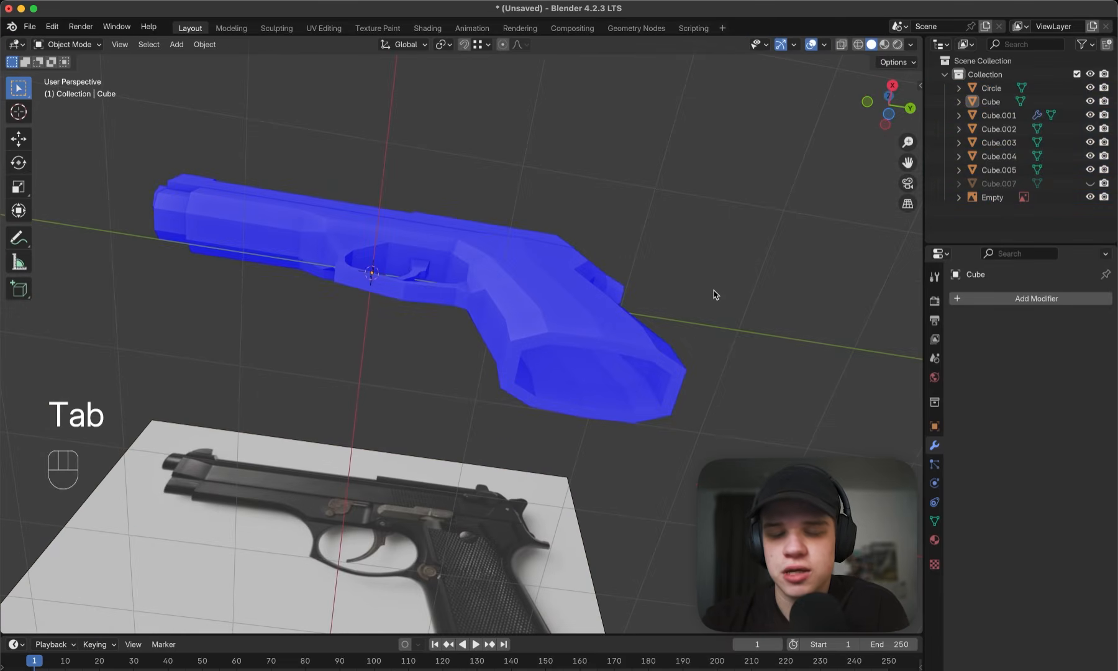
key(alt+h)
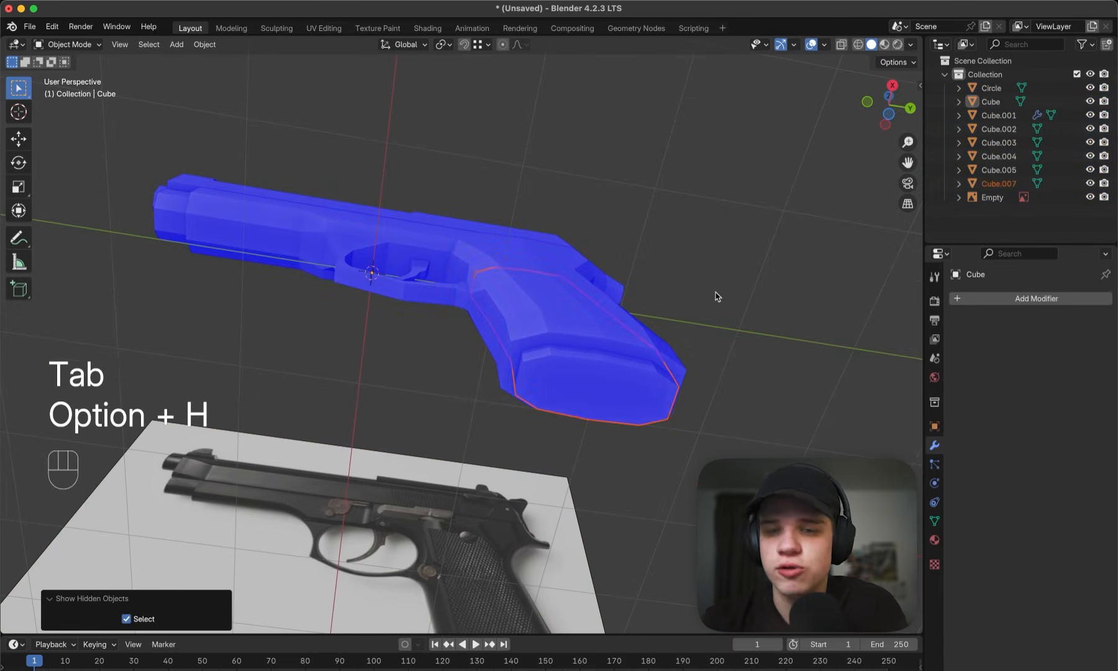
- Isolate the magazine in local view to inspect its face orientation from above, and return to the full pistol view
click(715, 297)
click(637, 374)
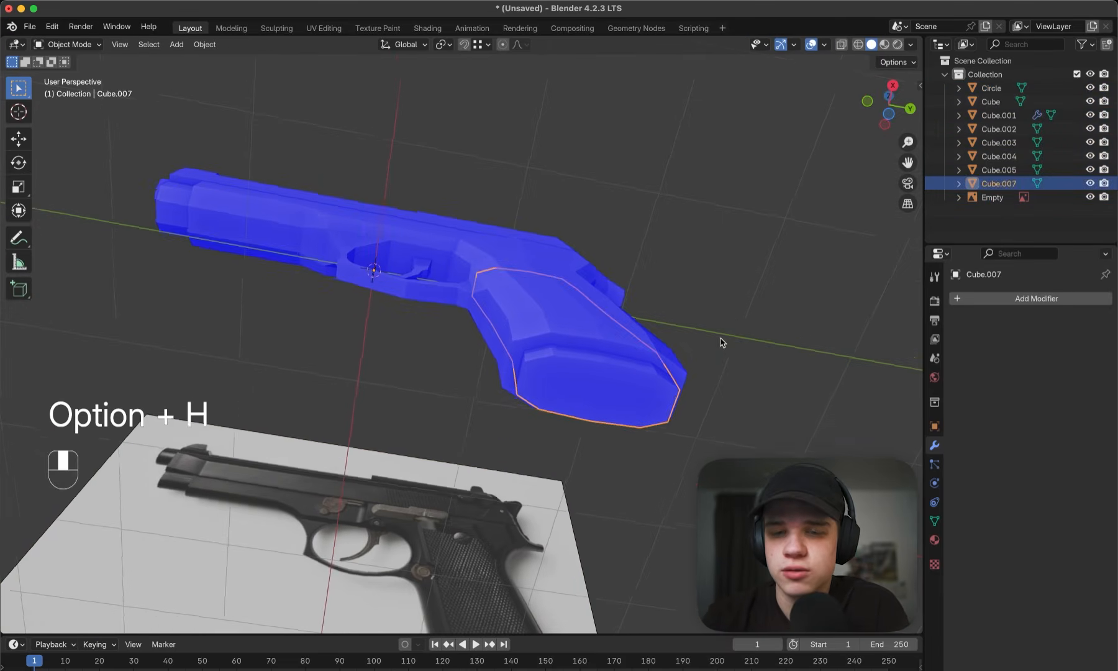
middle_drag(721, 342, 674, 322)
key(slash)
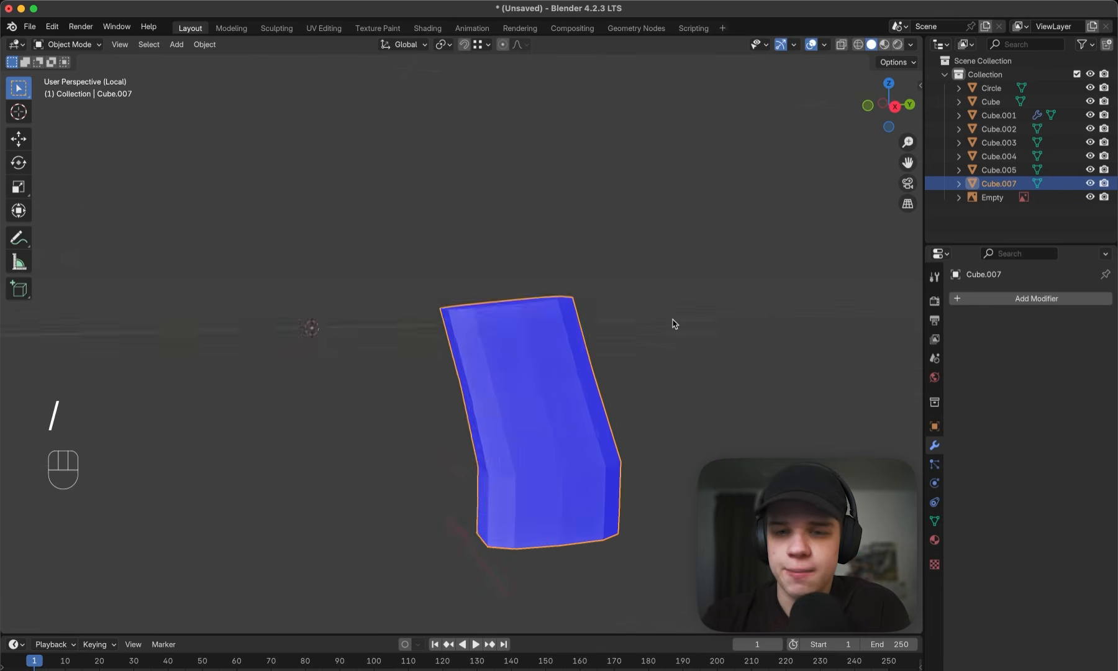
middle_drag(614, 162, 479, 194)
key(Tab)
key(2)
key(Tab)
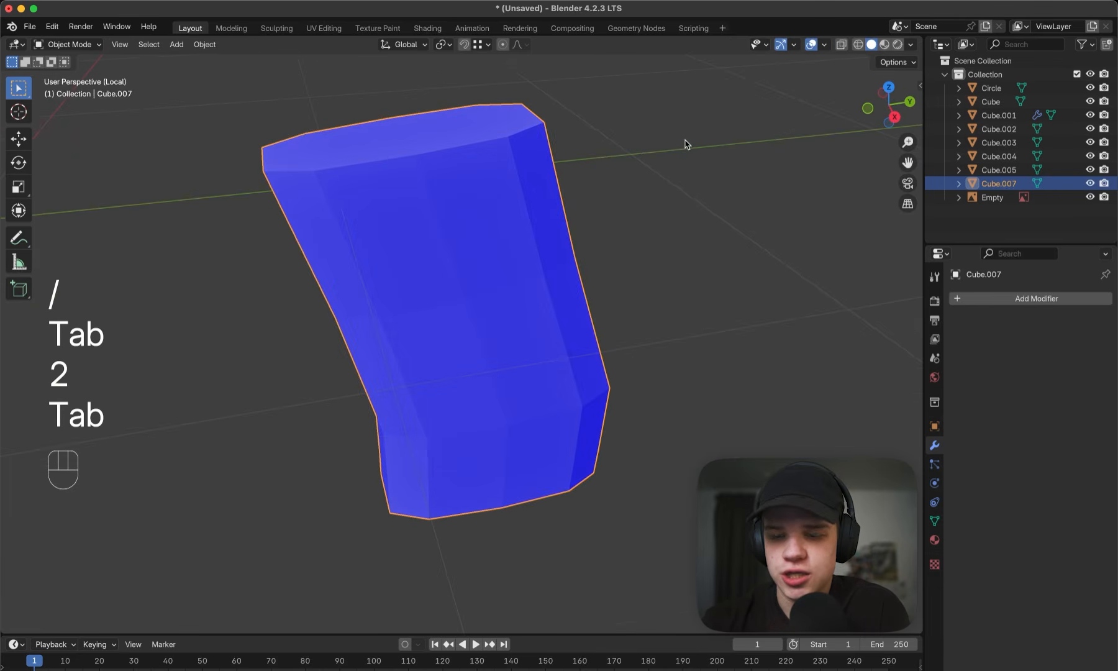
key(slash)
click(700, 234)
- Select two adjacent side faces of the pistol frame's grip in Edit Mode and bring up the Normals commands
middle_drag(711, 217, 582, 280)
click(582, 280)
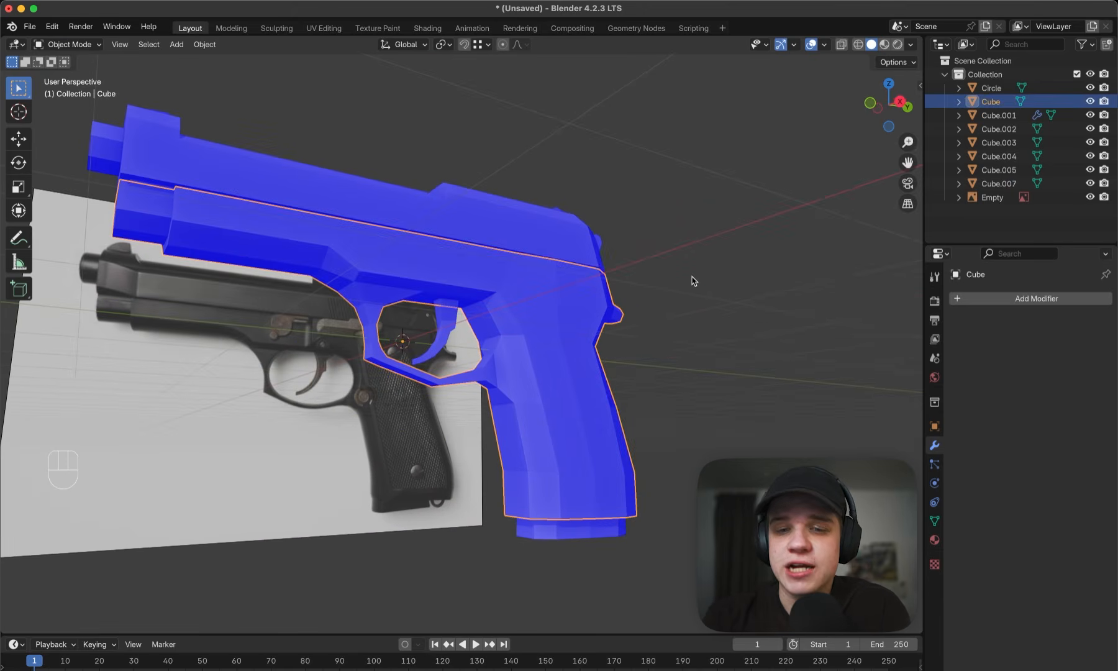
key(Tab)
key(3)
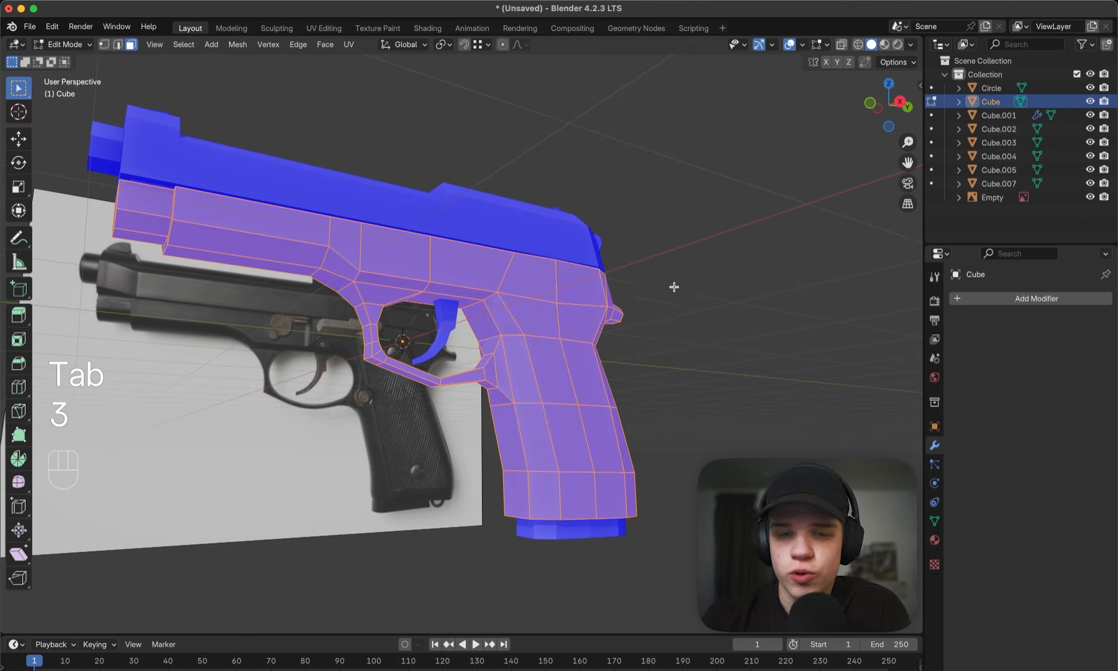
click(540, 454)
shift+click(568, 444)
key(alt)
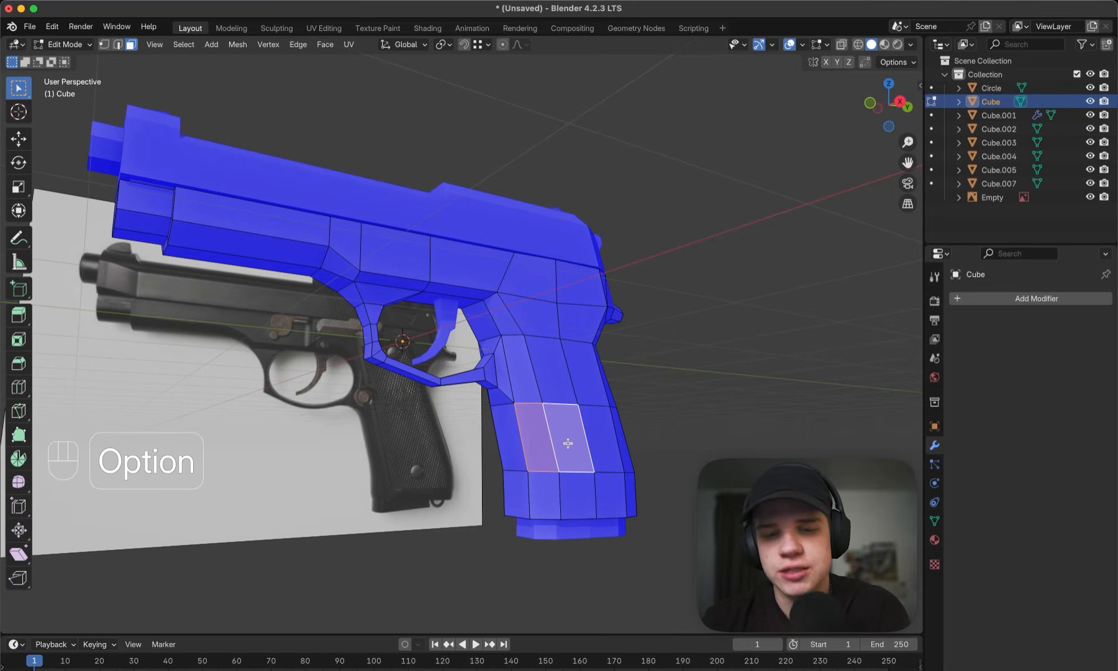
key(alt+n)
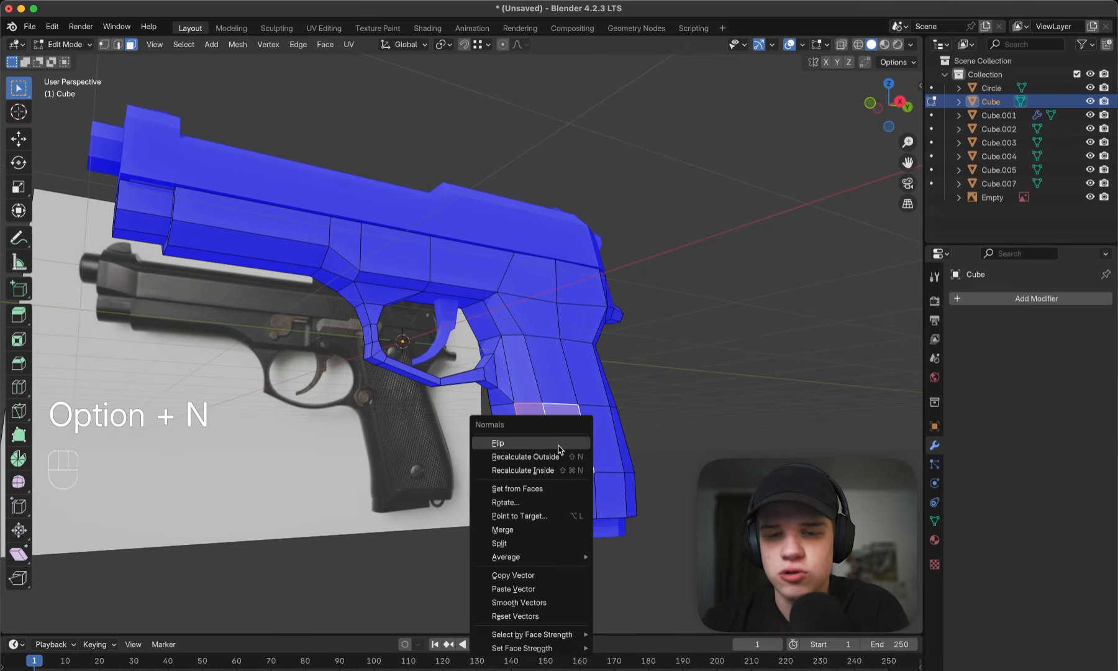
click(537, 444)
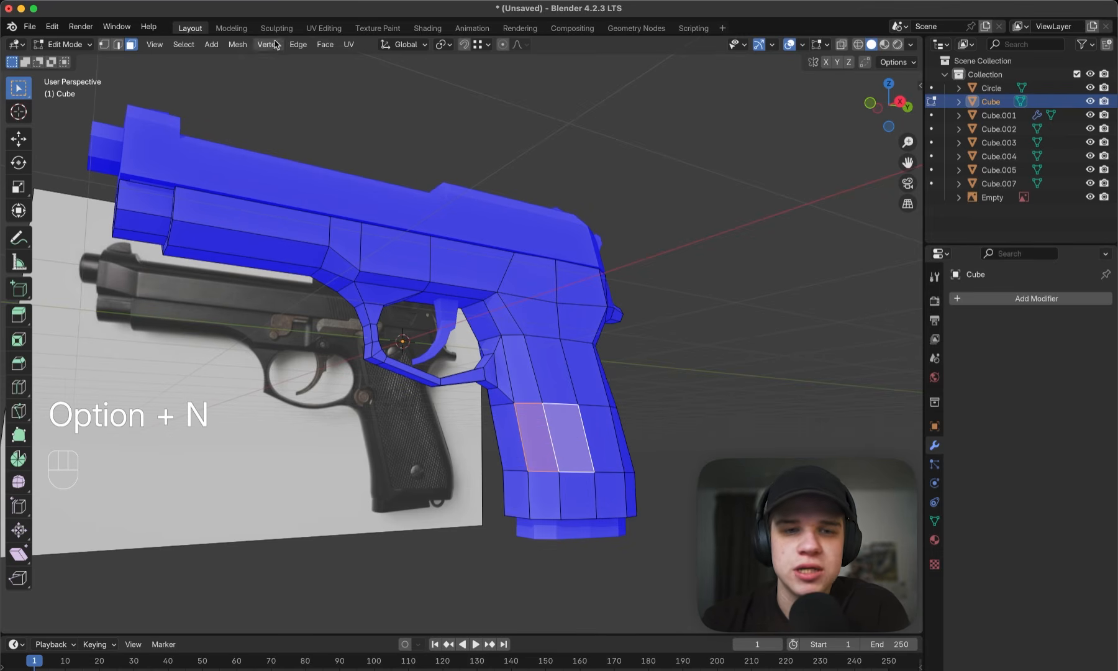
- Look up Flip, Recalculate Outside and Recalculate Inside among the mesh Normals commands, and return to Object Mode
click(238, 44)
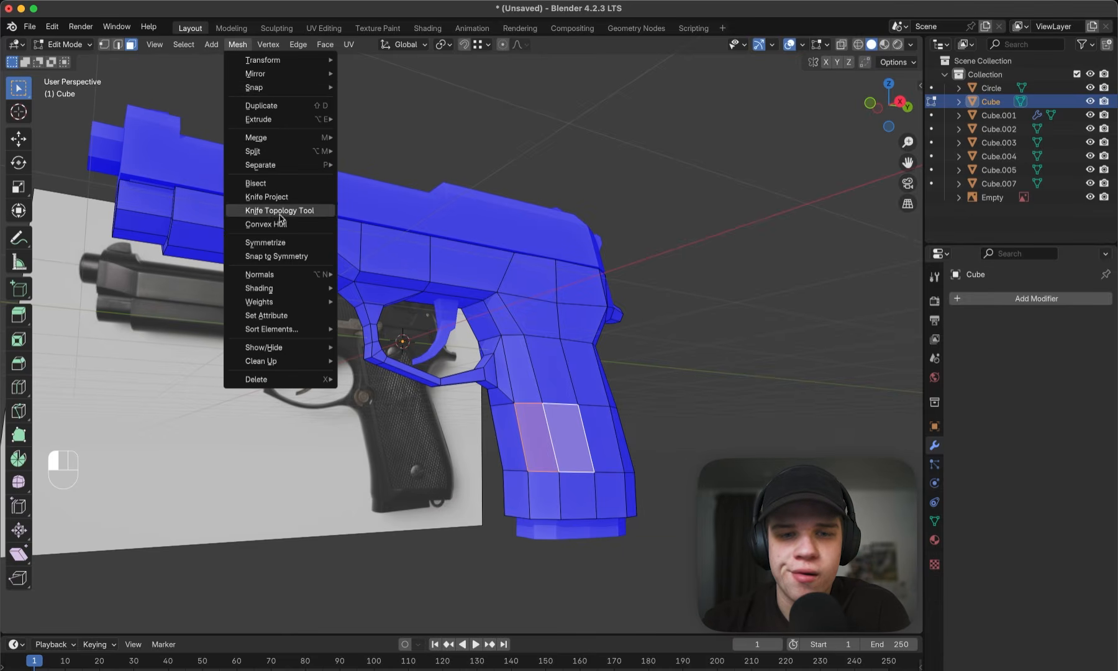
mouse_move(289, 274)
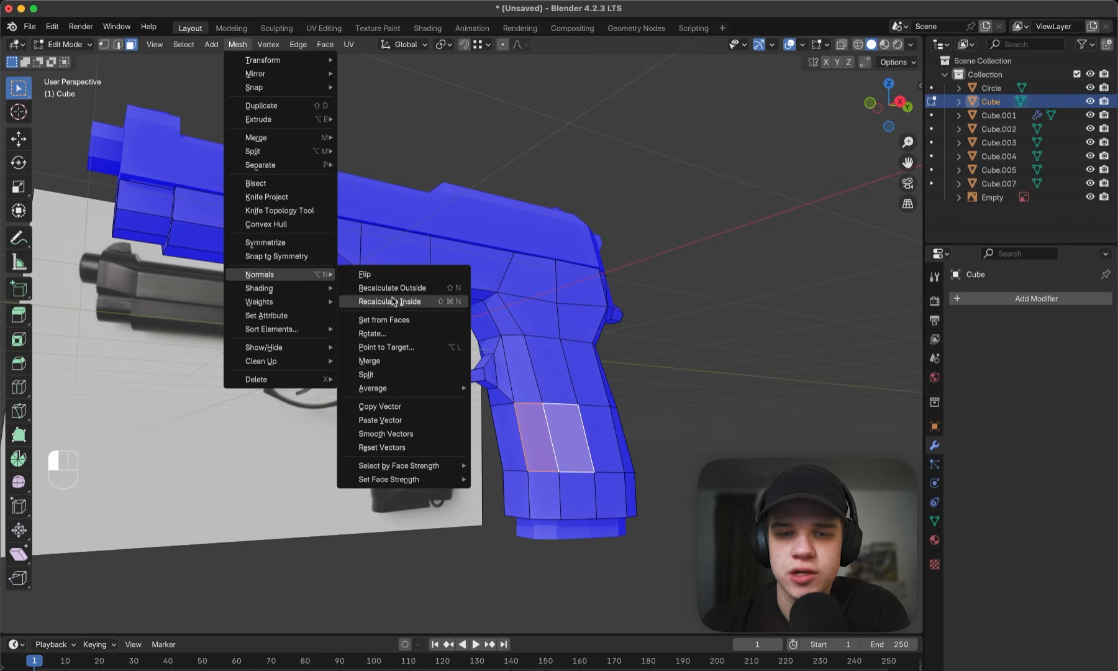
middle_drag(681, 227, 644, 283)
key(Tab)
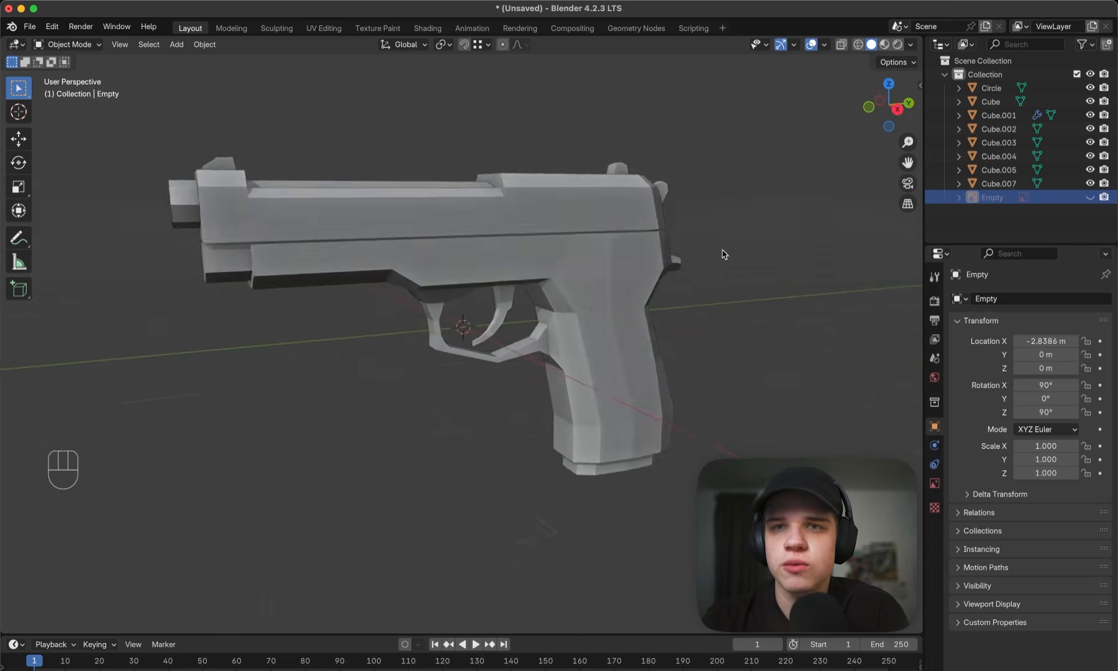
middle_drag(724, 254, 675, 255)
- Switch to the browser and read the "Master Low Poly Character Creation in Blender" course page on Gumroad
scroll(587, 247, up, 3)
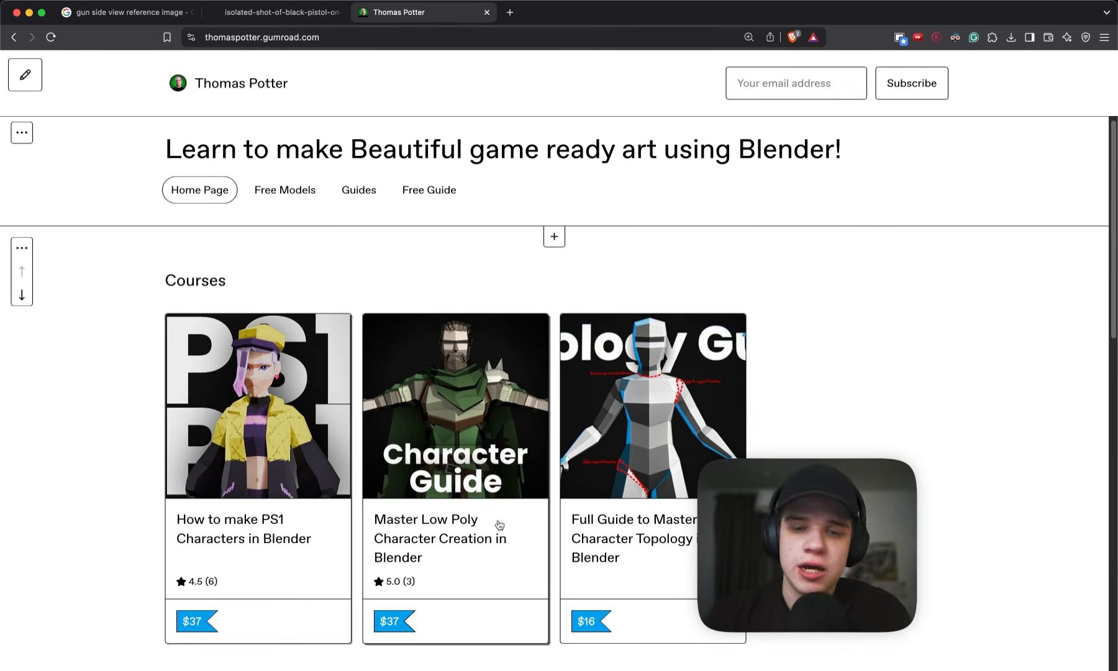
click(469, 497)
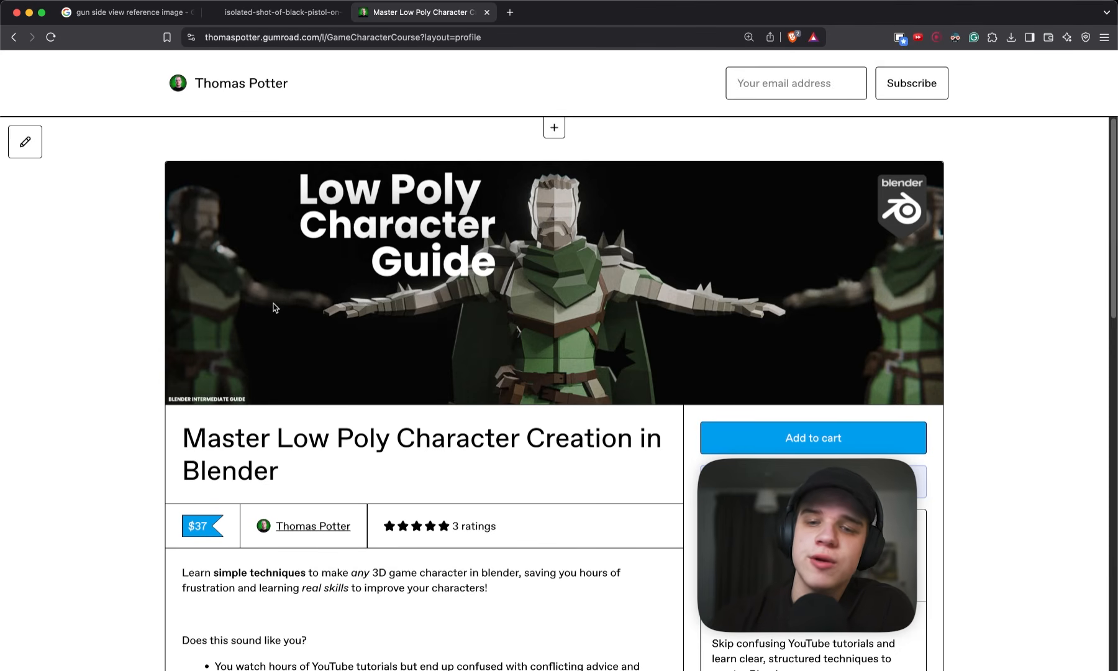
scroll(124, 410, down, 10)
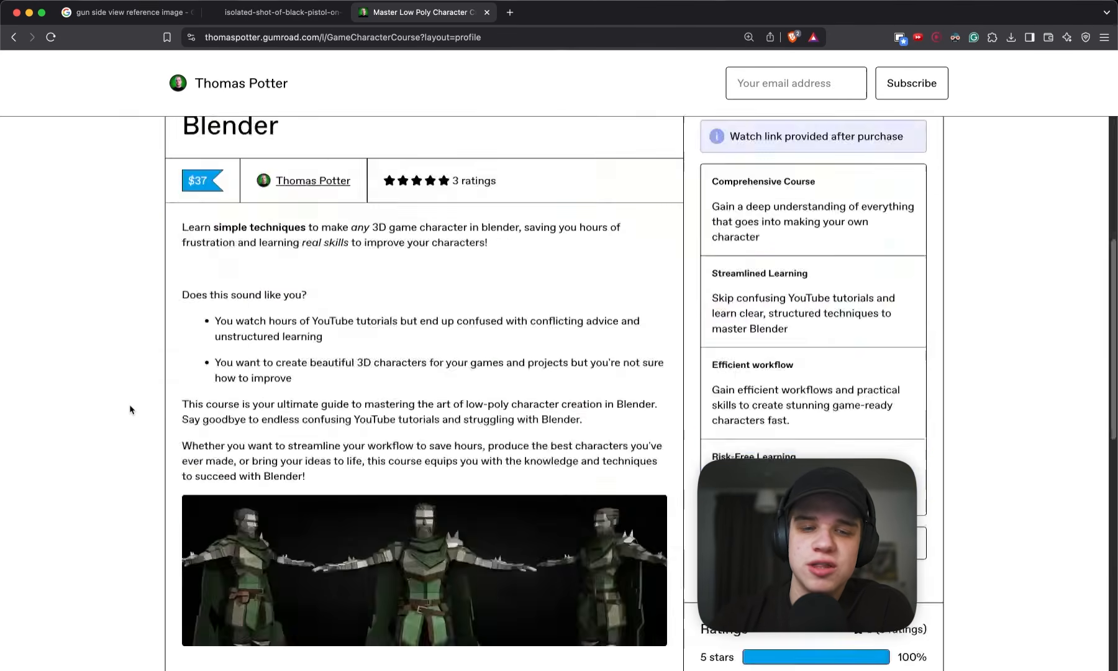